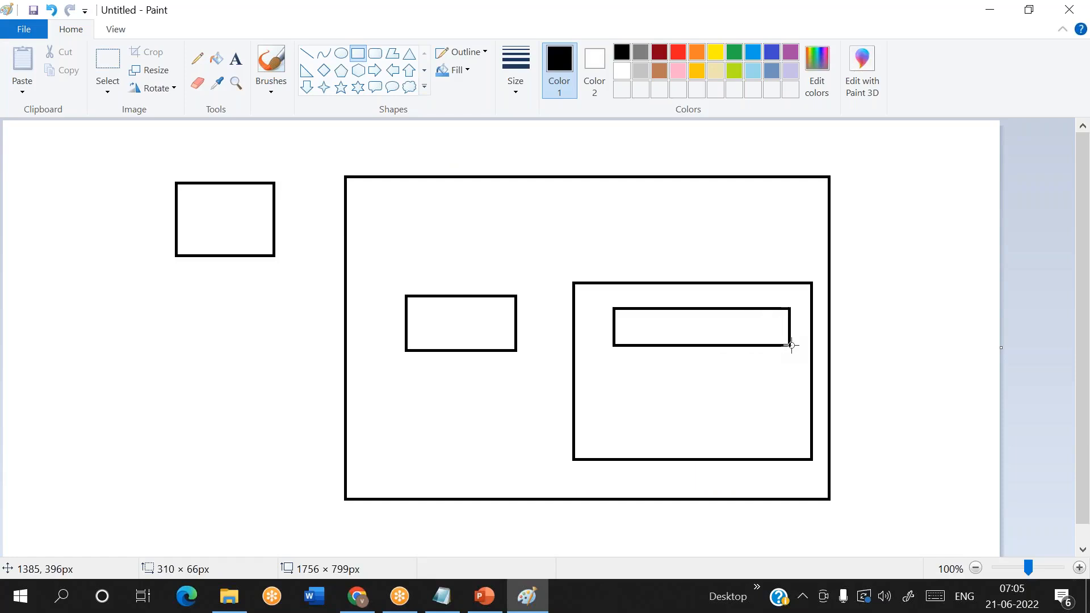
- Draw a rectangle about 347 × 85 px in the inner box's lower half, and two small rectangles inside its upper rectangle
{"action": "left_click_drag", "start_coordinate": [628, 383], "coordinate": [810, 431]}
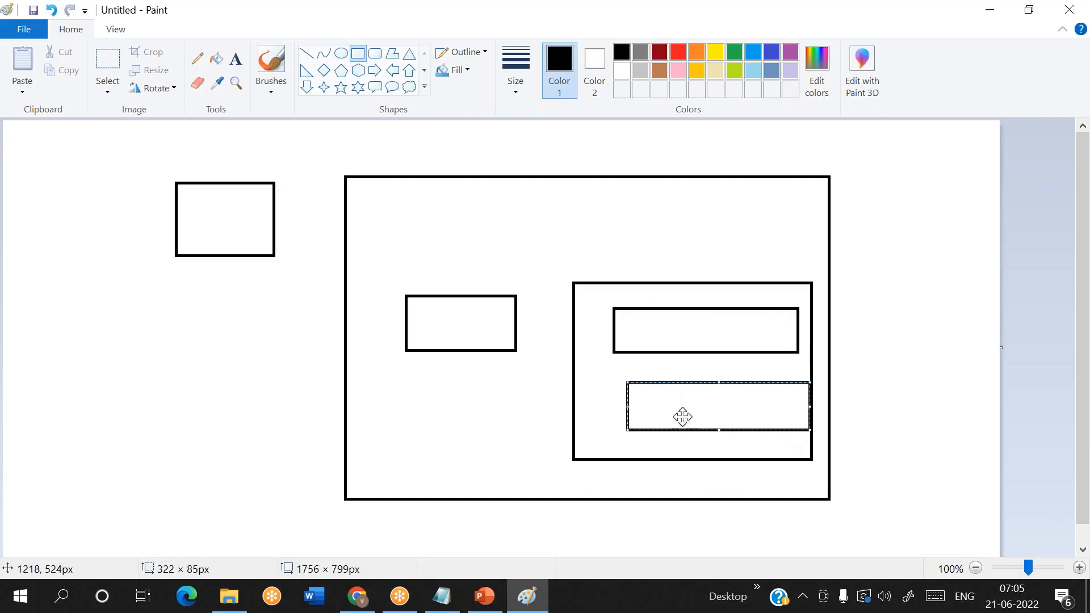
{"action": "mouse_move", "coordinate": [628, 407]}
{"action": "left_mouse_down"}
{"action": "mouse_move", "coordinate": [593, 407]}
{"action": "mouse_move", "coordinate": [613, 408]}
{"action": "left_mouse_up"}
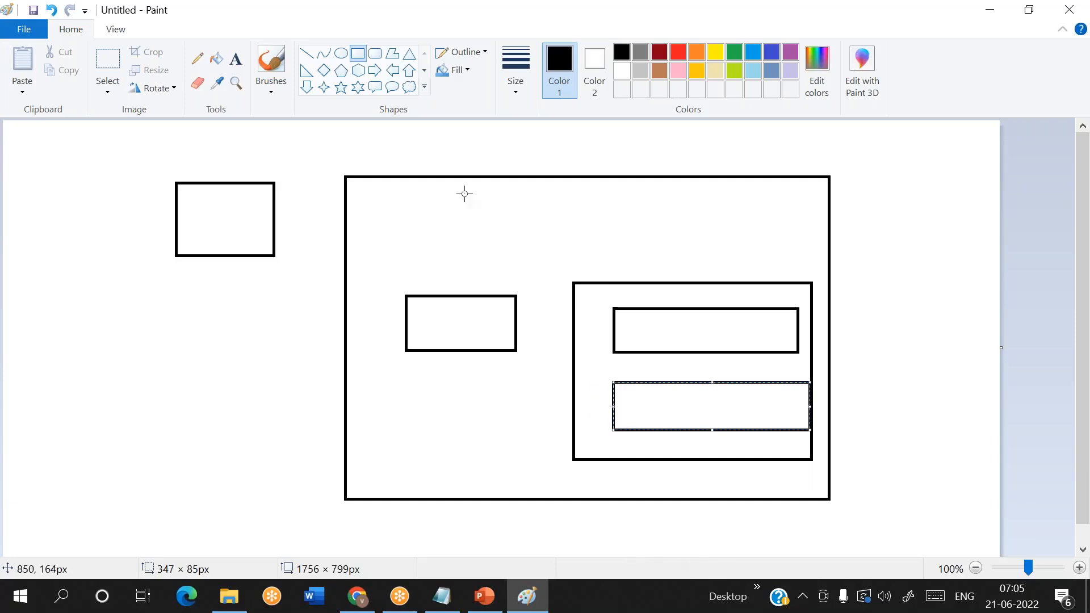
{"action": "left_click", "coordinate": [236, 57]}
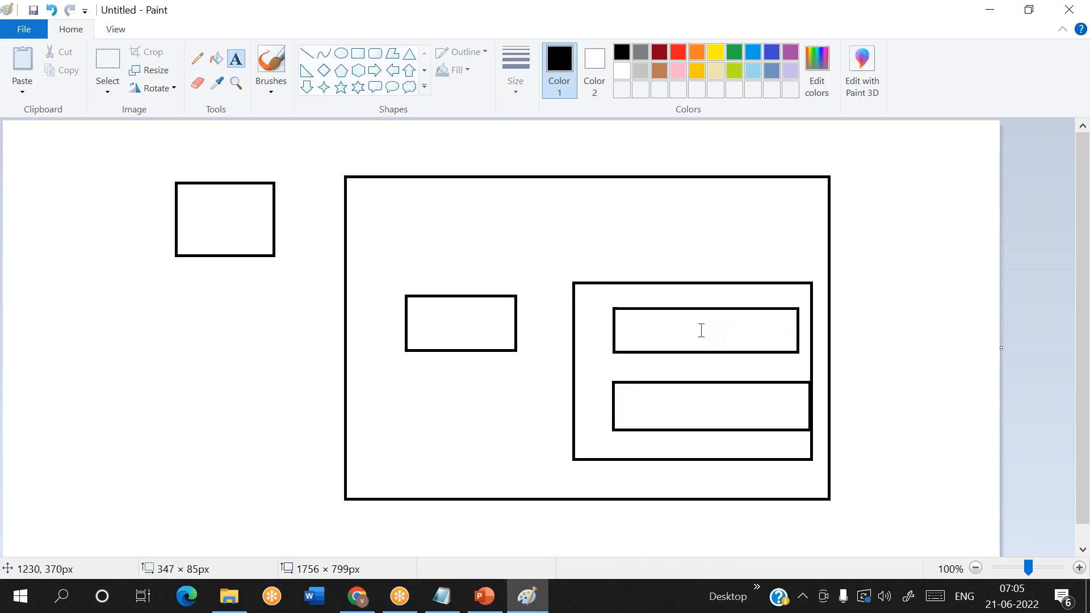
{"action": "left_click", "coordinate": [358, 53]}
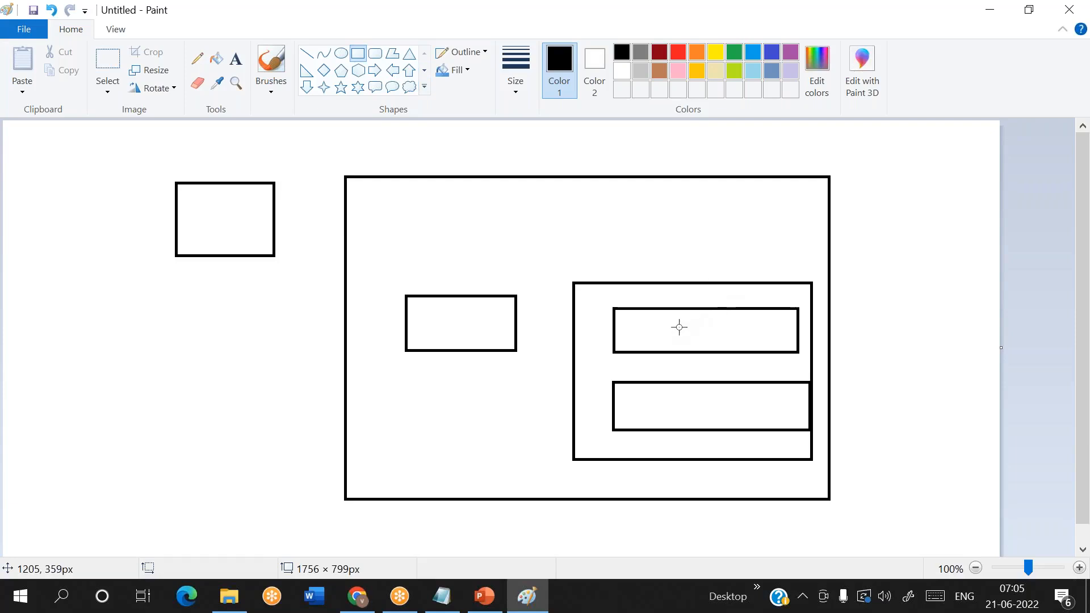
{"action": "left_click_drag", "start_coordinate": [636, 316], "coordinate": [687, 345]}
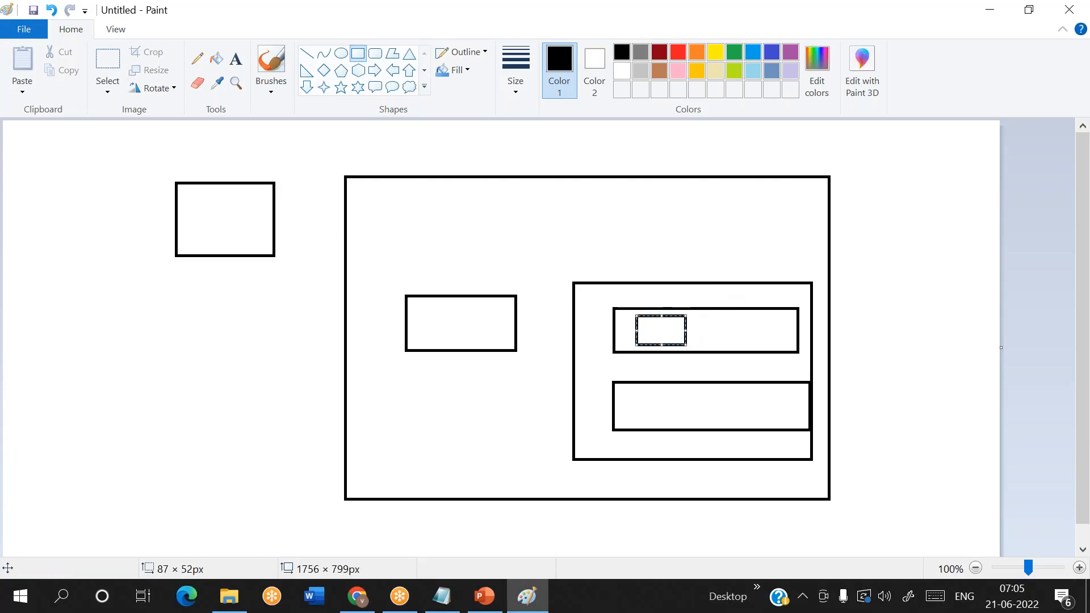
{"action": "left_click", "coordinate": [358, 57]}
{"action": "left_click_drag", "start_coordinate": [705, 318], "coordinate": [721, 339]}
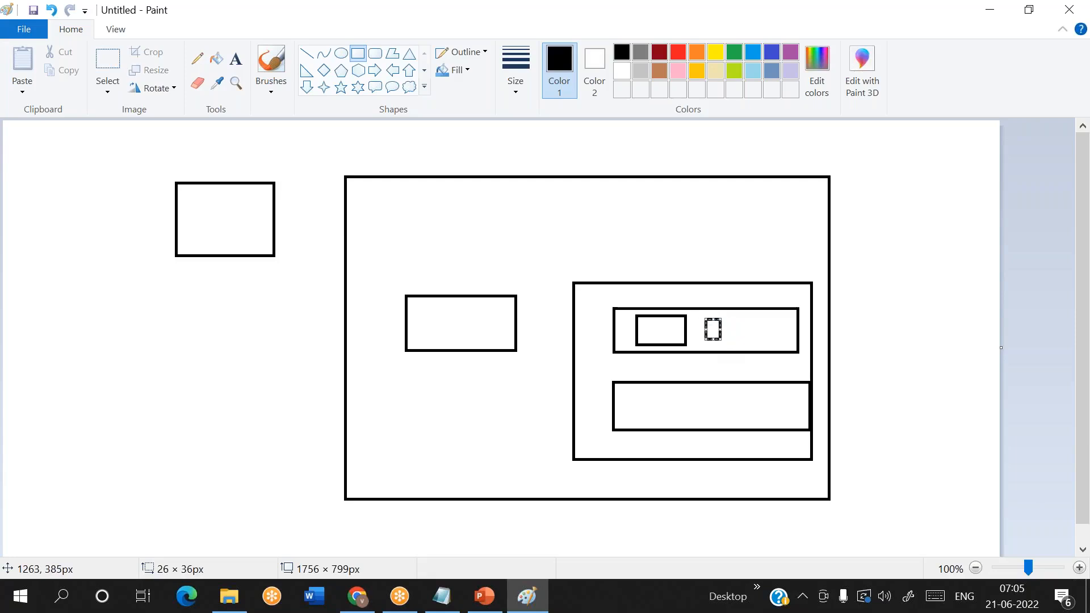
{"action": "left_click", "coordinate": [785, 358]}
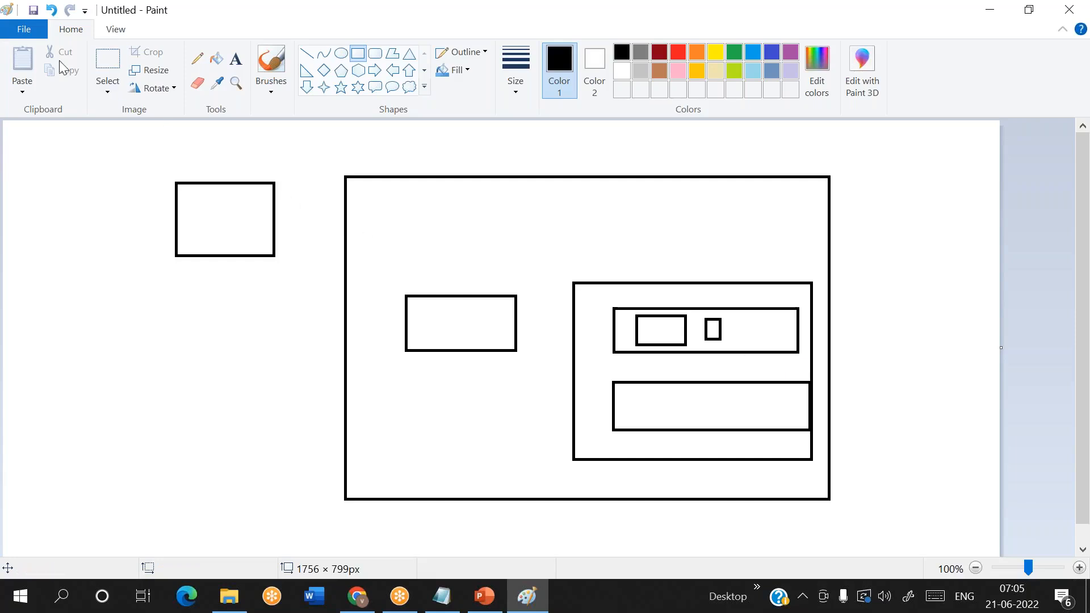
- Start a new blank drawing without saving the current one, and draw a single rectangle left of the canvas centre
{"action": "left_click", "coordinate": [15, 37]}
{"action": "left_click", "coordinate": [93, 60]}
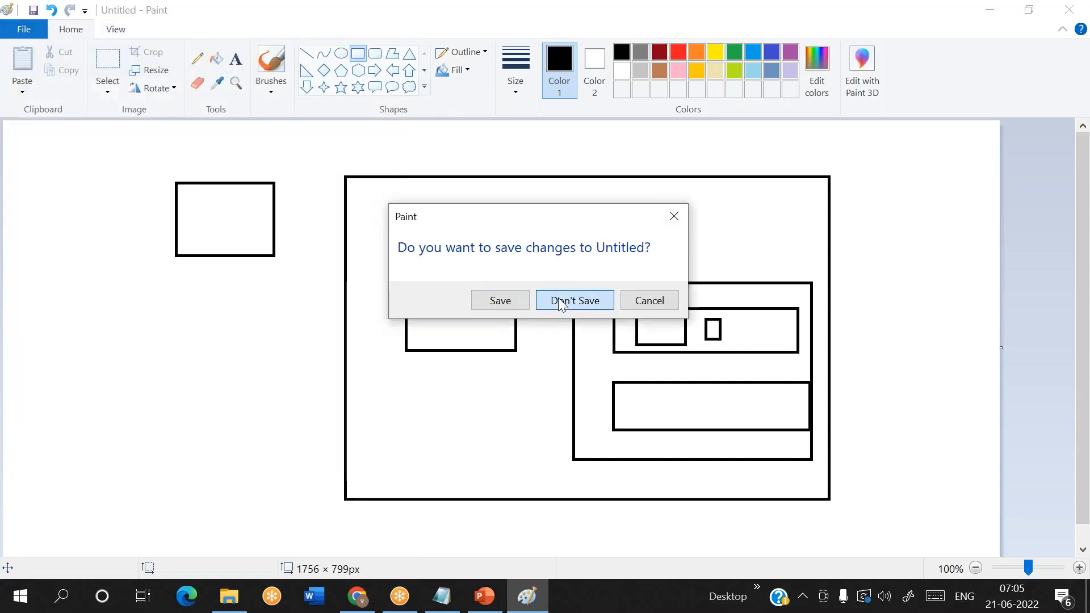
{"action": "left_click", "coordinate": [561, 303]}
{"action": "left_click", "coordinate": [359, 56]}
{"action": "left_click_drag", "start_coordinate": [302, 247], "coordinate": [459, 341]}
{"action": "left_click", "coordinate": [540, 377]}
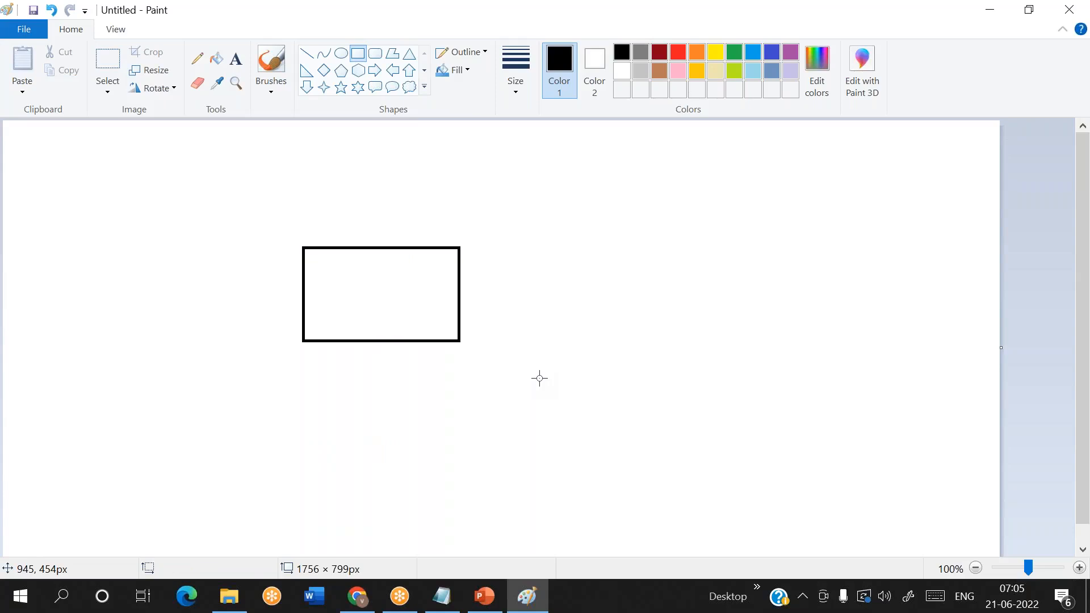
- Try labelling the rectangle "azure sql database to blob storage" along its upper edge, and undo the text
{"action": "left_click", "coordinate": [240, 66]}
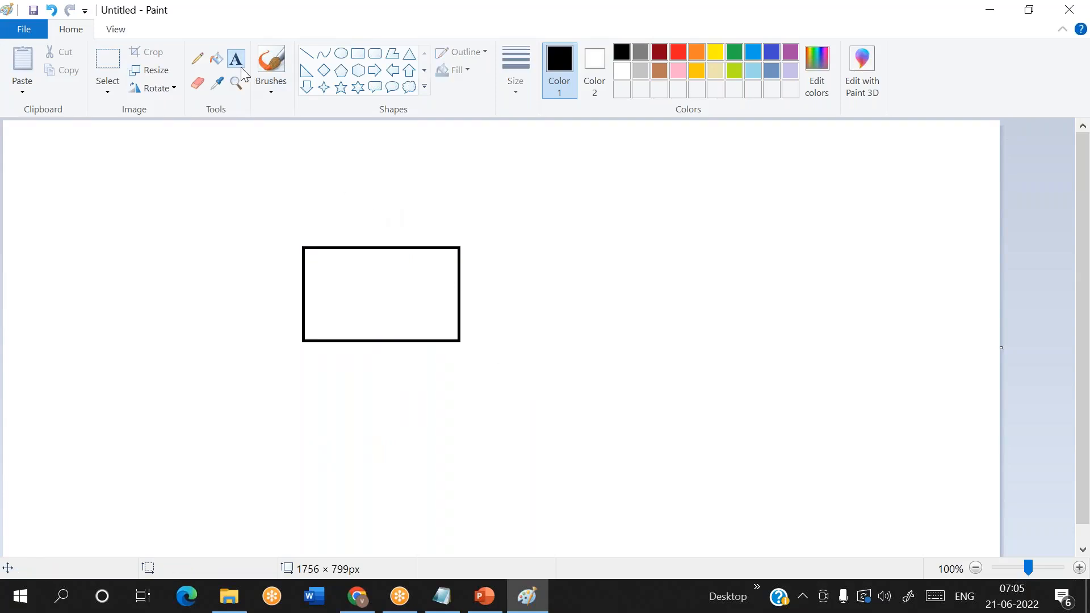
{"action": "left_click", "coordinate": [336, 228]}
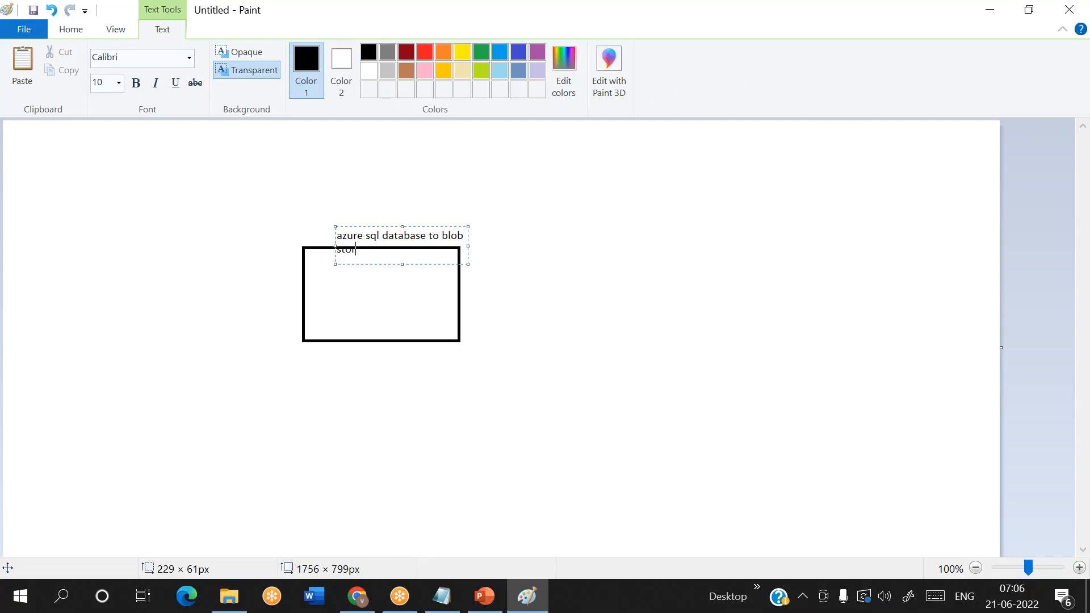
{"action": "left_click_drag", "start_coordinate": [333, 224], "coordinate": [289, 213]}
{"action": "left_click", "coordinate": [371, 236]}
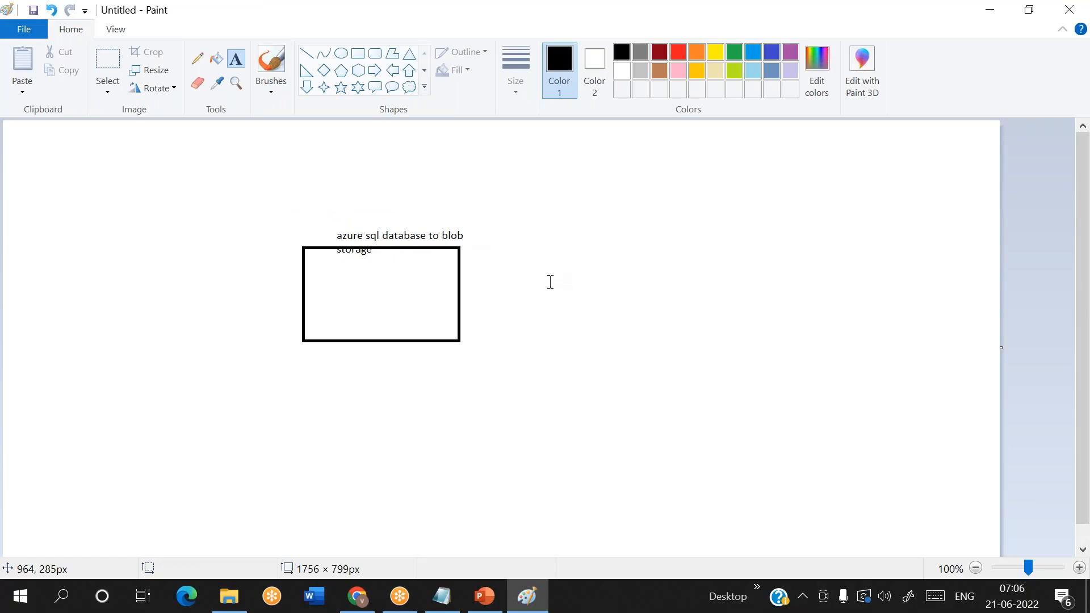
{"action": "key", "text": "ctrl+z"}
- Add the one-line label "Ingest data from sql db to adls gen2" above the rectangle
{"action": "left_click_drag", "start_coordinate": [309, 210], "coordinate": [444, 247]}
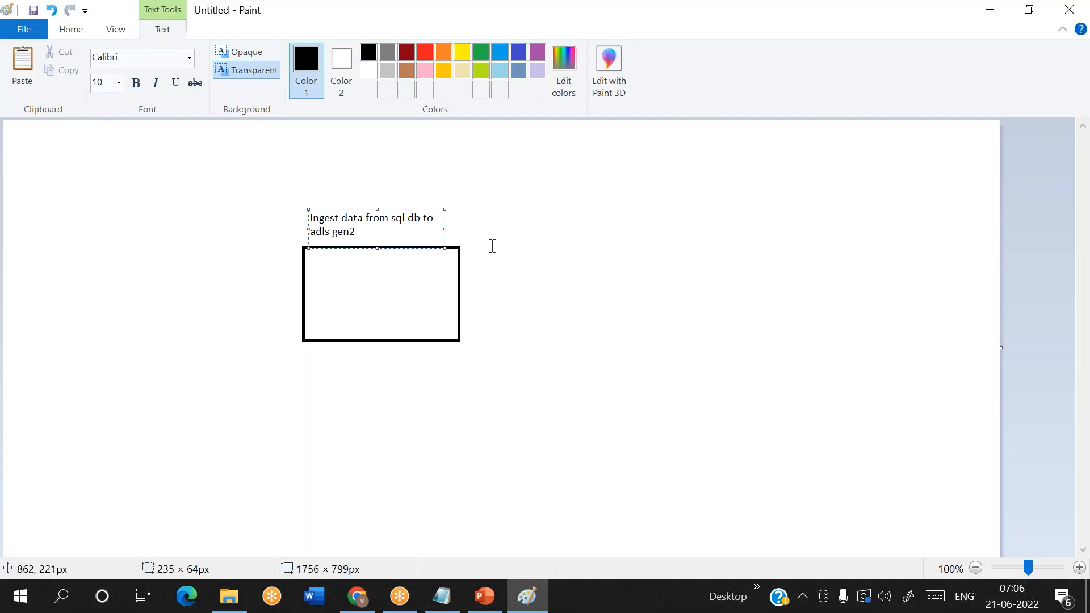
{"action": "left_click_drag", "start_coordinate": [444, 228], "coordinate": [493, 224]}
{"action": "left_click", "coordinate": [562, 355]}
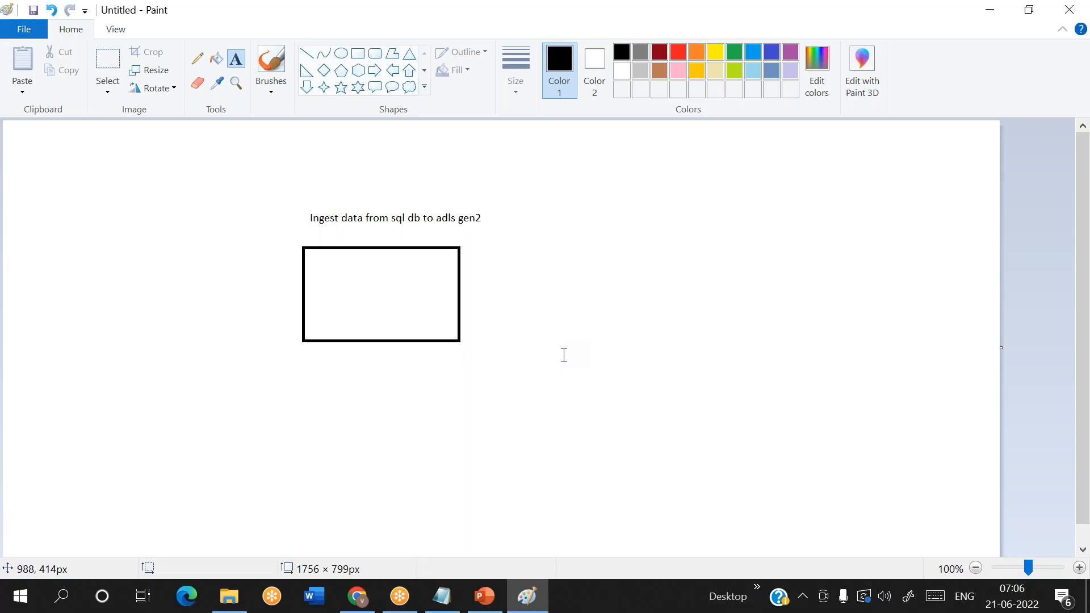
- Write the numbered list "1. sql db", "2. adls gen2", "3. ADF" in a large text box beside the rectangle
{"action": "left_click_drag", "start_coordinate": [590, 192], "coordinate": [904, 392]}
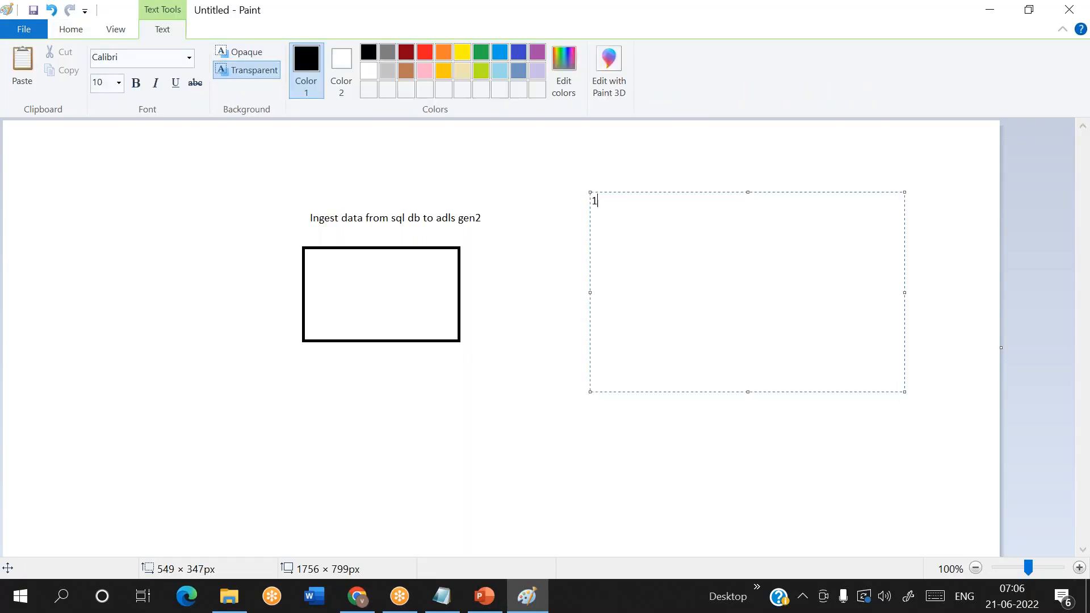
{"action": "type", "text": "1. sql db"}
{"action": "key", "text": "Return"}
{"action": "type", "text": "2. adls gen2"}
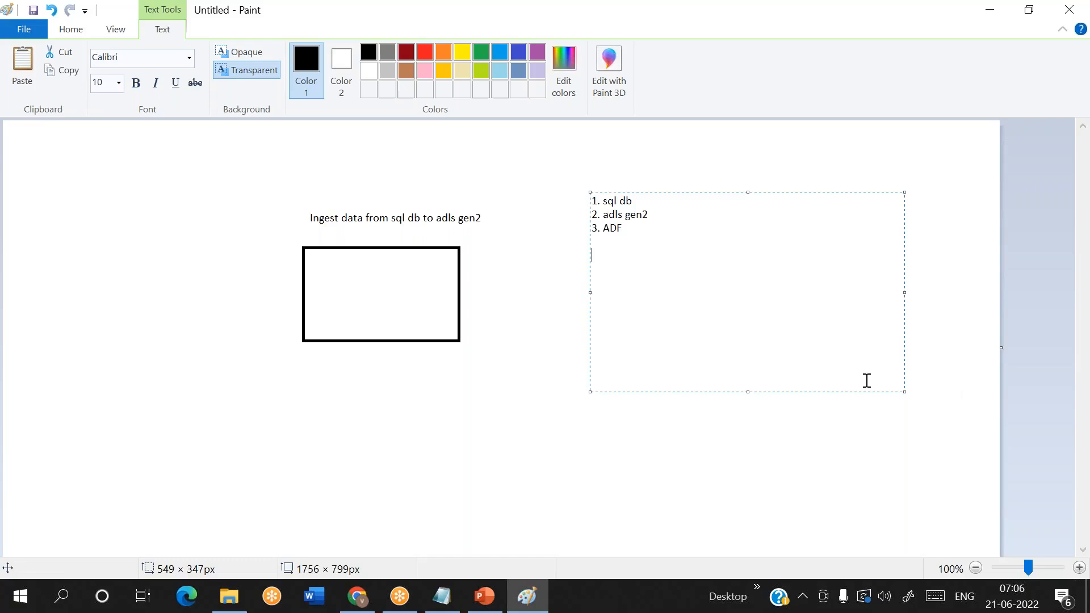
- Switch to Chrome and sign in to the Azure portal with the first listed account after forgetting the third one
{"action": "left_click", "coordinate": [364, 608]}
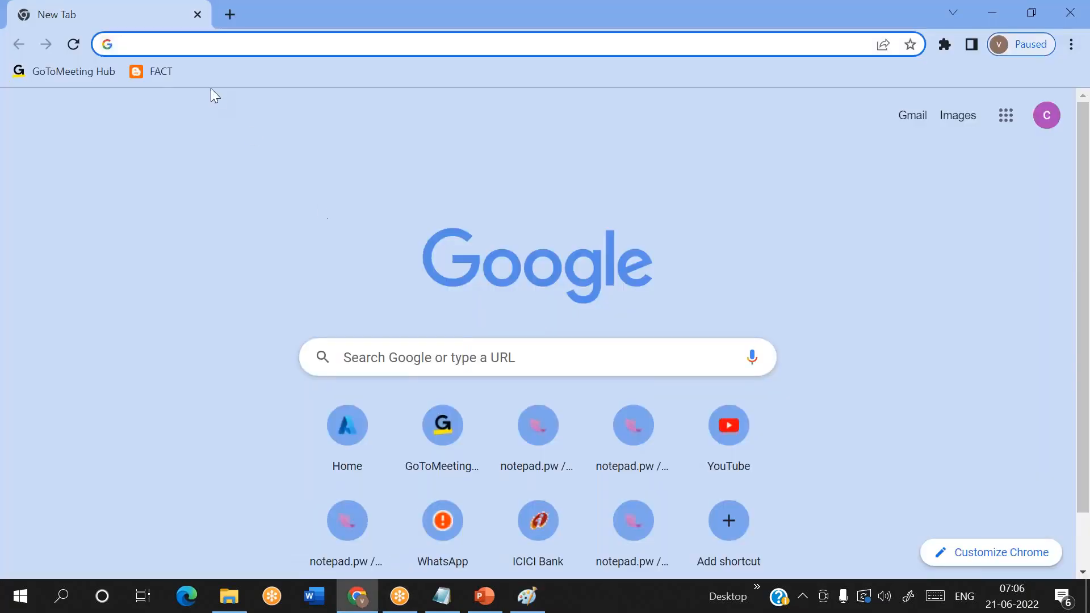
{"action": "type", "text": "p"}
{"action": "key", "text": "Return"}
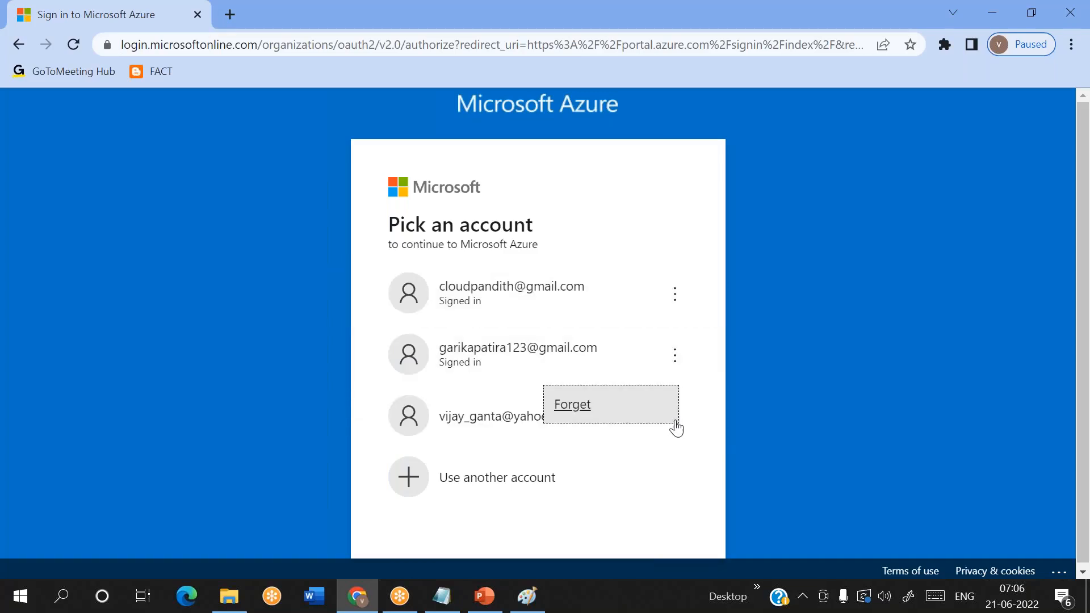
{"action": "left_click", "coordinate": [675, 420]}
{"action": "left_click", "coordinate": [585, 413]}
{"action": "left_click", "coordinate": [504, 312]}
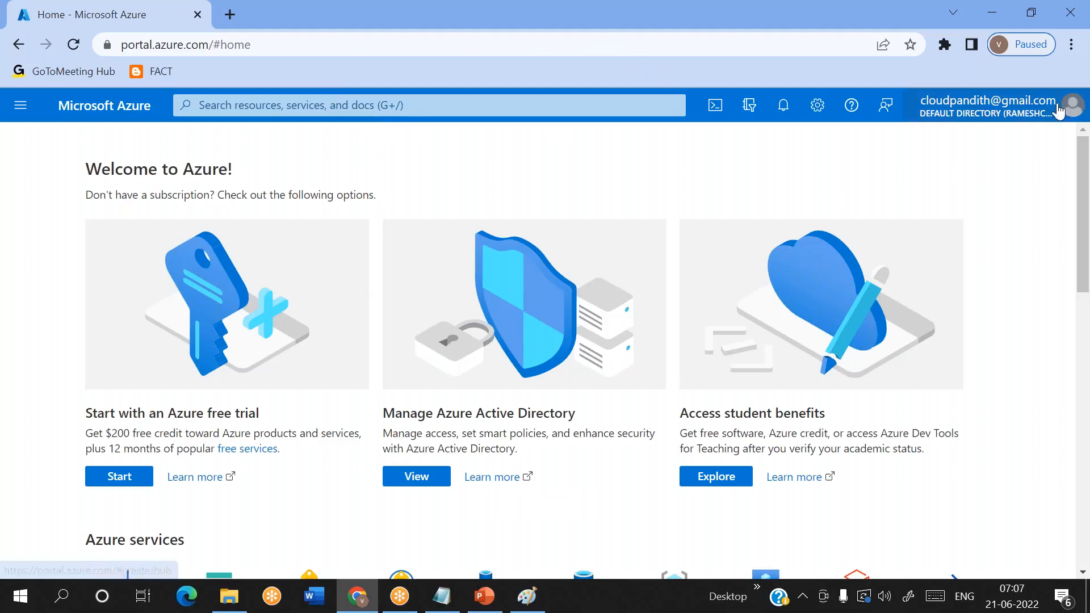
- Remove the current directory from the favorites and switch to the directory belonging to the second signed-in account
{"action": "left_click", "coordinate": [1078, 119]}
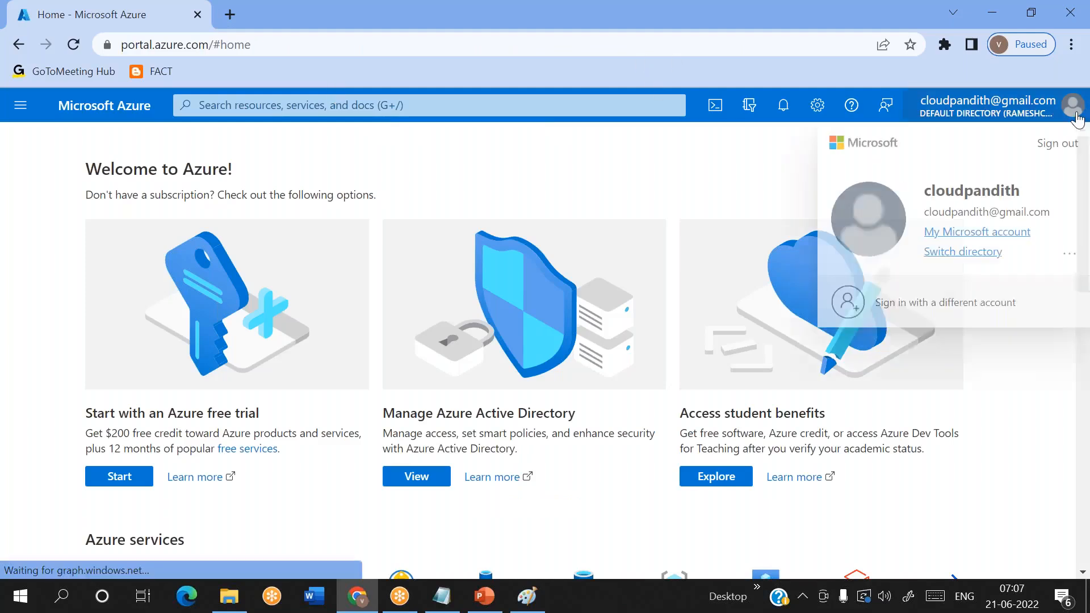
{"action": "left_click", "coordinate": [960, 253]}
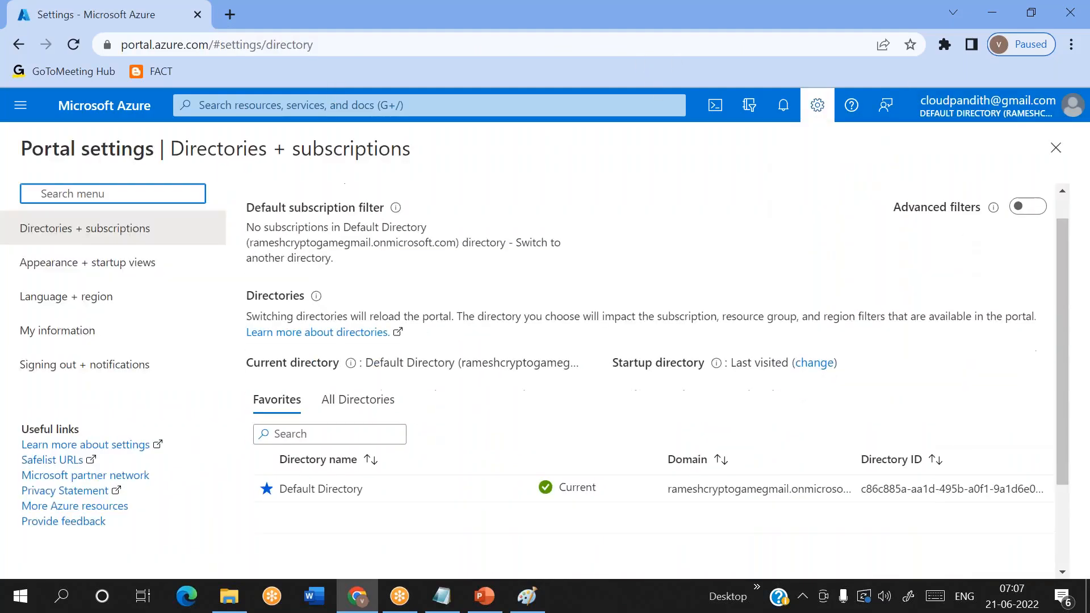
{"action": "scroll", "coordinate": [402, 333], "scroll_direction": "down", "scroll_amount": 2}
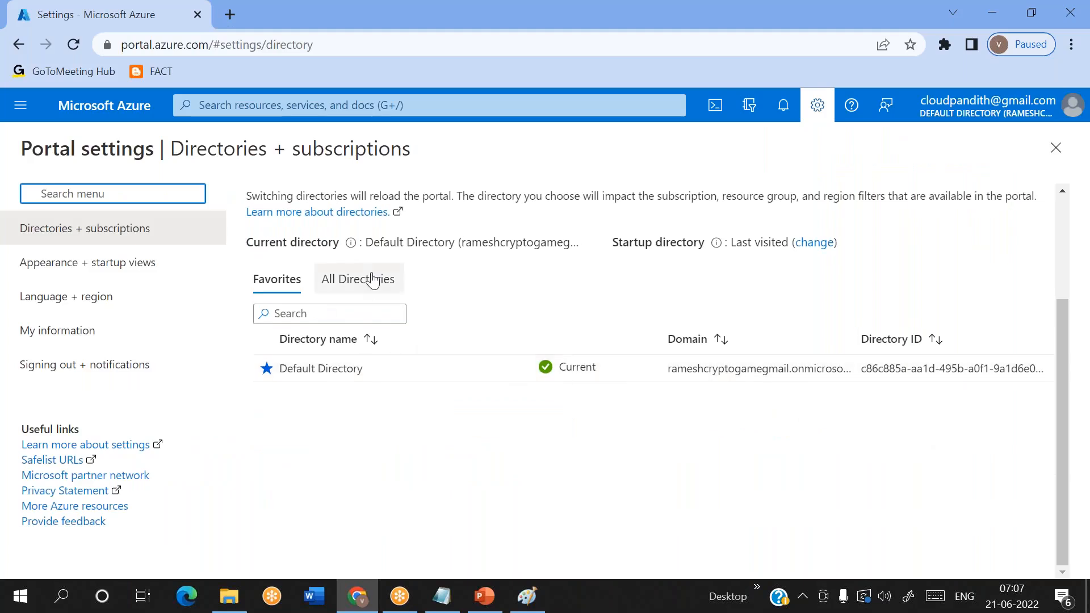
{"action": "left_click", "coordinate": [267, 372]}
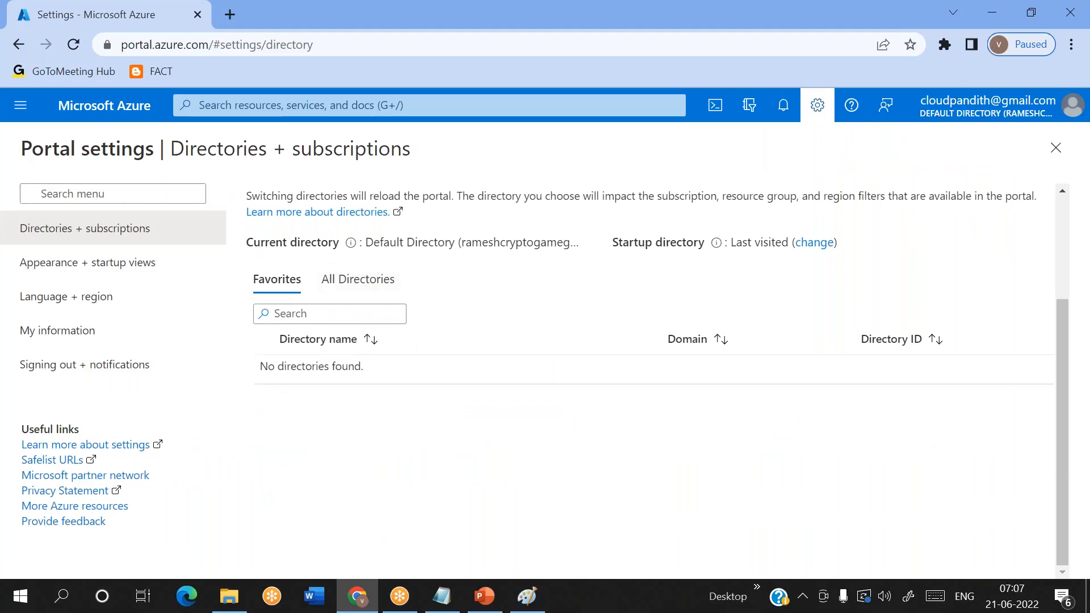
{"action": "left_click", "coordinate": [358, 279]}
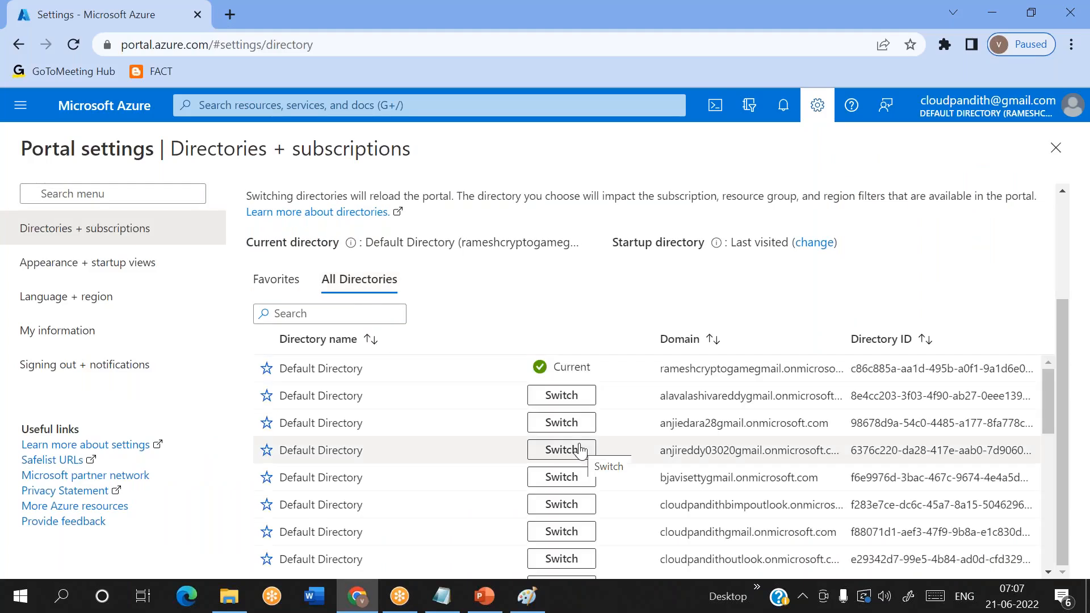
{"action": "scroll", "coordinate": [580, 450], "scroll_direction": "down", "scroll_amount": 2}
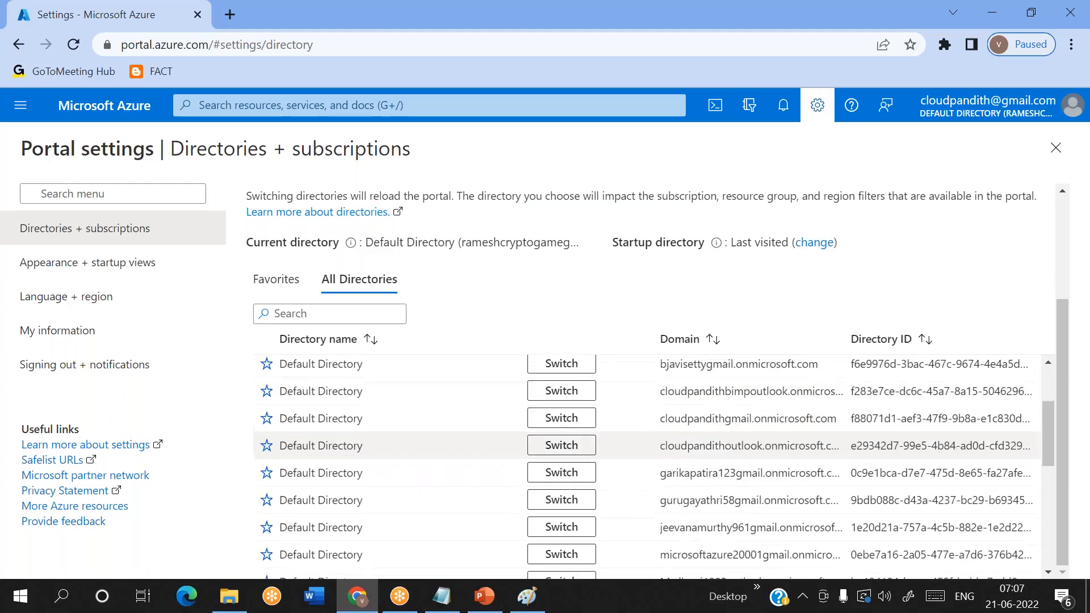
{"action": "left_click", "coordinate": [561, 458]}
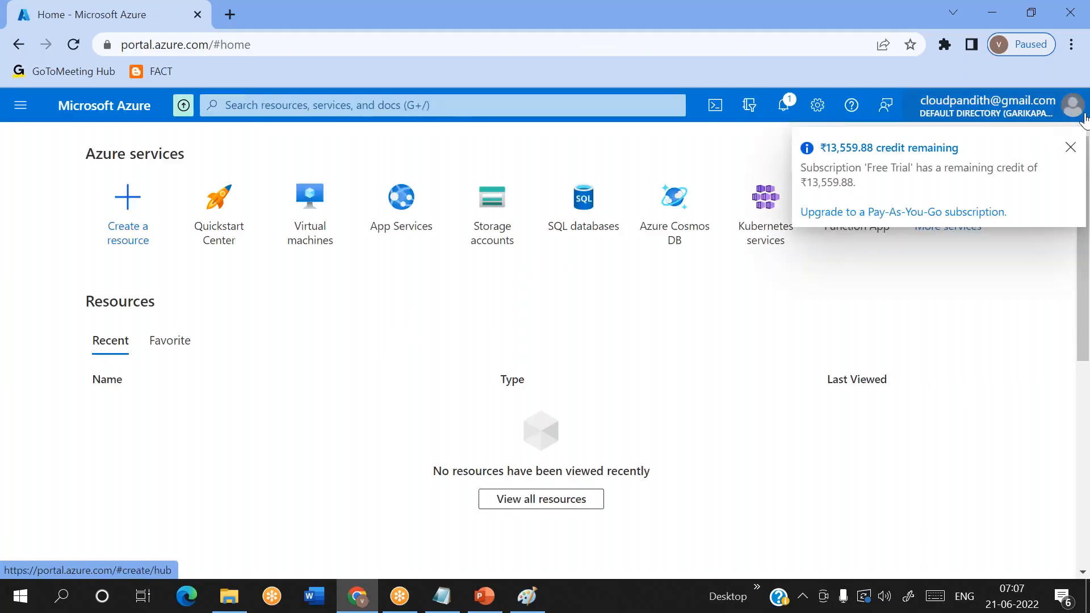
- Mark the current Azure directory as a favorite and show the favorite directories
{"action": "left_click", "coordinate": [1072, 105]}
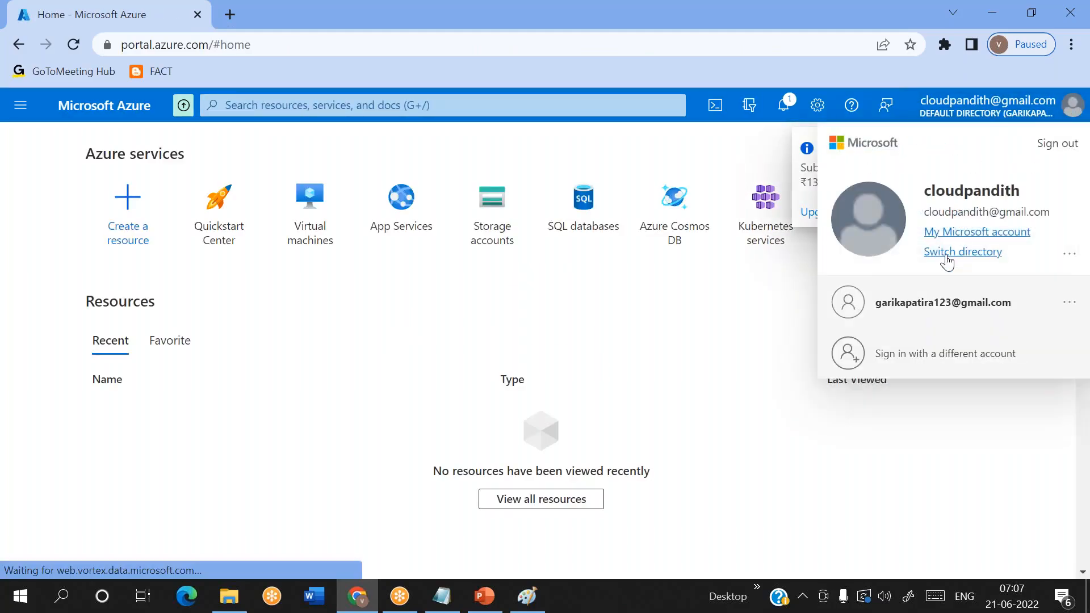
{"action": "left_click", "coordinate": [946, 255]}
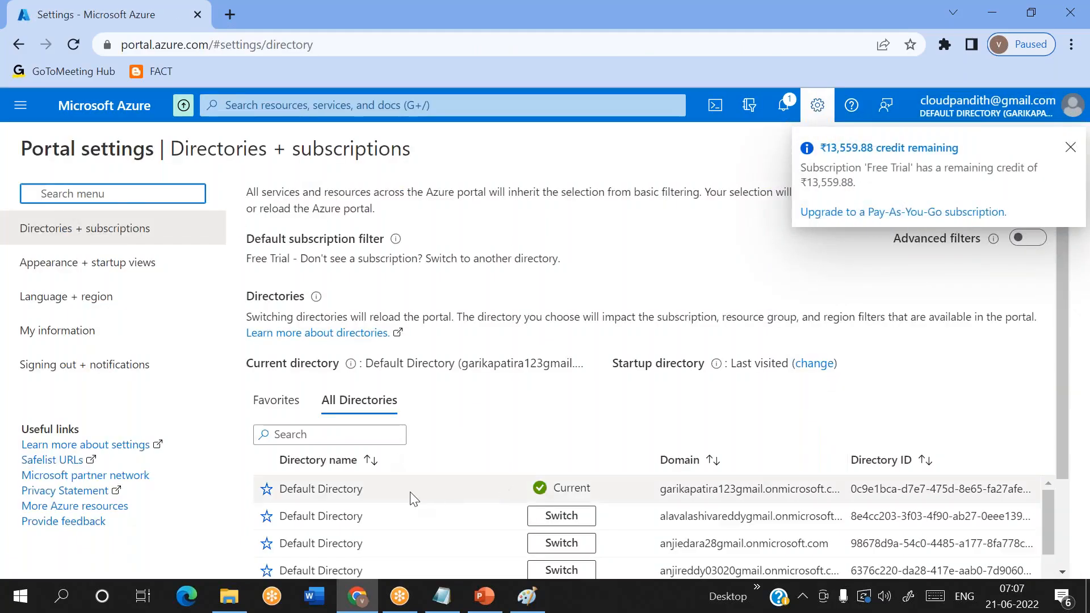
{"action": "left_click", "coordinate": [267, 490]}
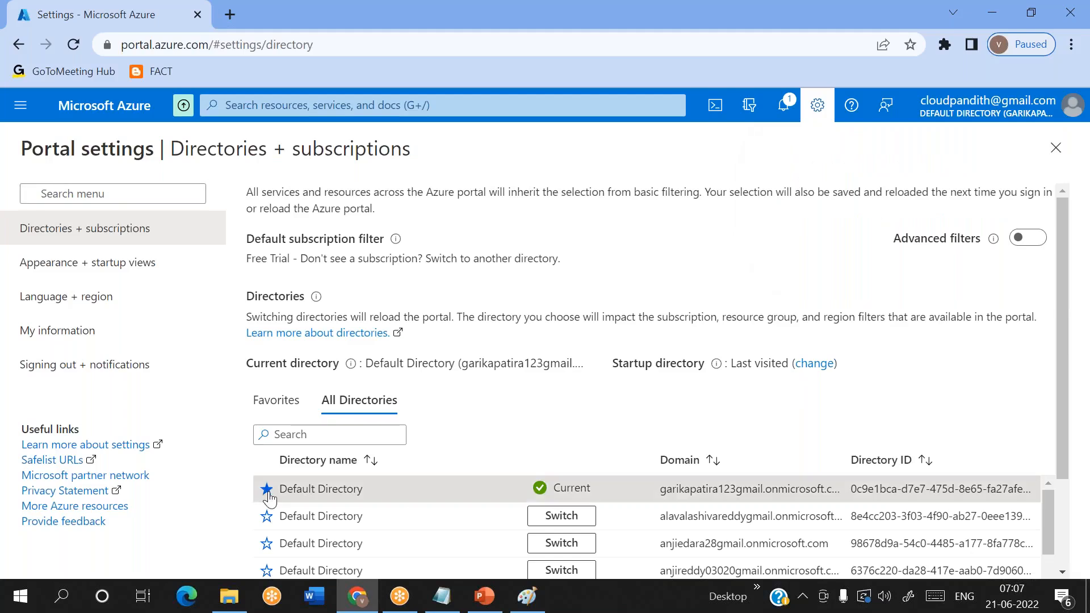
{"action": "left_click", "coordinate": [276, 404]}
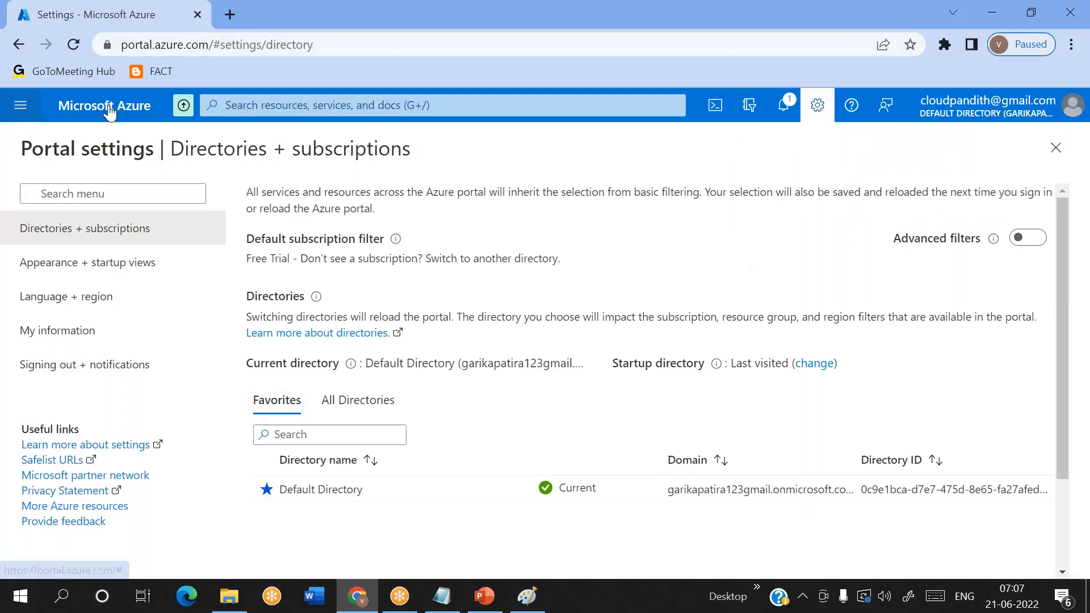
- Search the portal for "sql data", open the SQL databases service and start creating a new database
{"action": "left_click", "coordinate": [255, 105]}
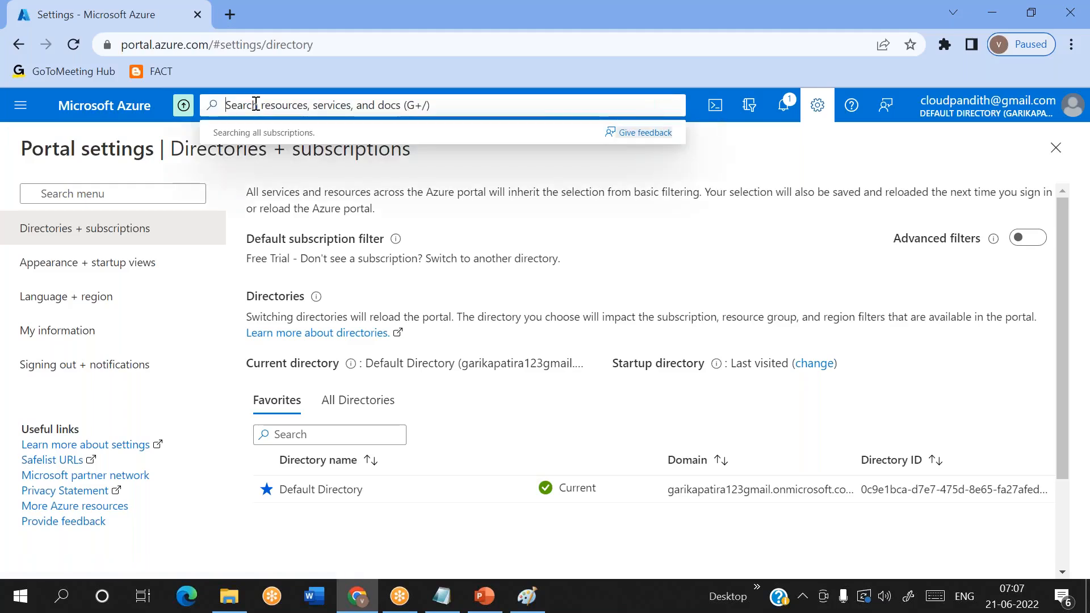
{"action": "type", "text": "sql data"}
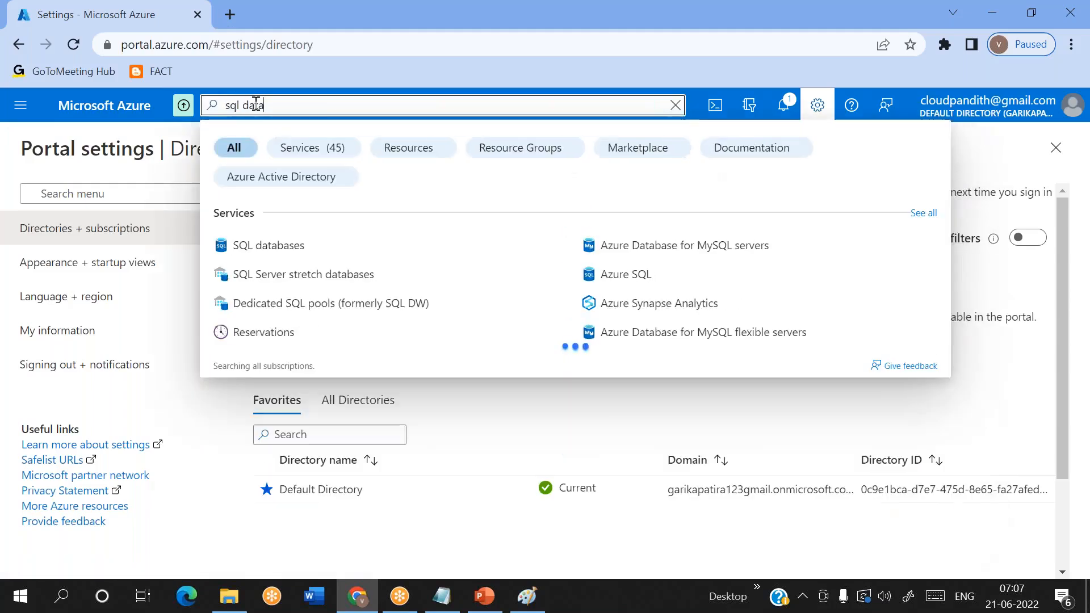
{"action": "left_click", "coordinate": [273, 248]}
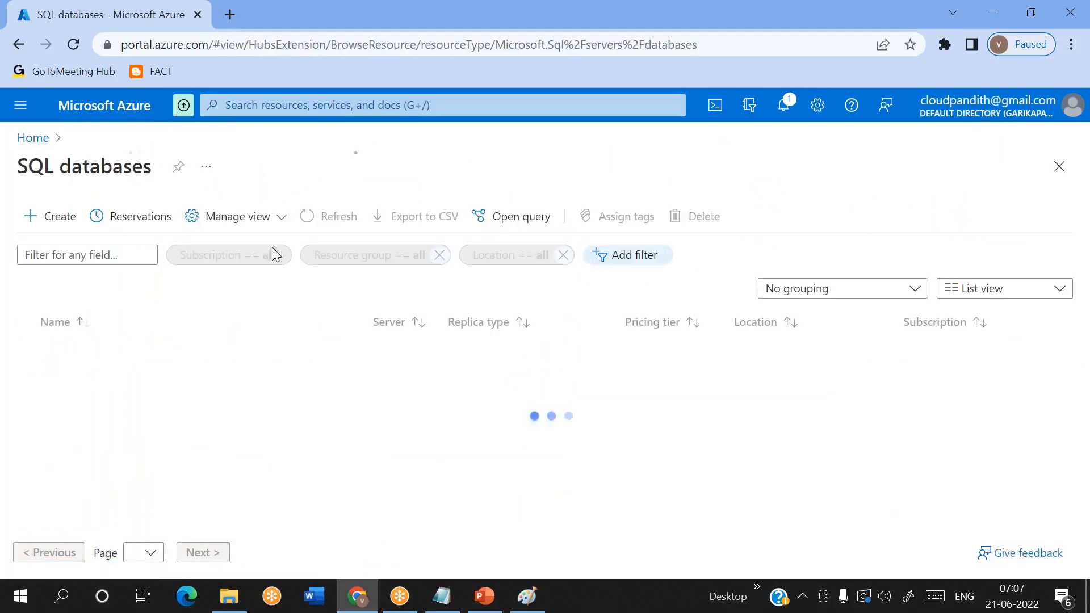
{"action": "left_click", "coordinate": [48, 224]}
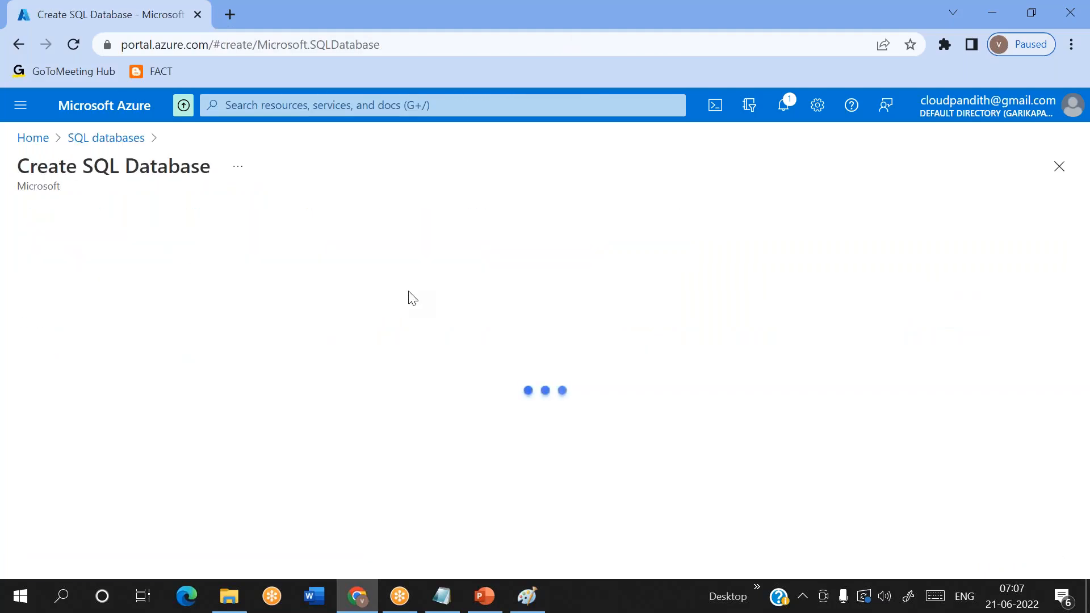
{"action": "scroll", "coordinate": [286, 359], "scroll_direction": "down", "scroll_amount": 2}
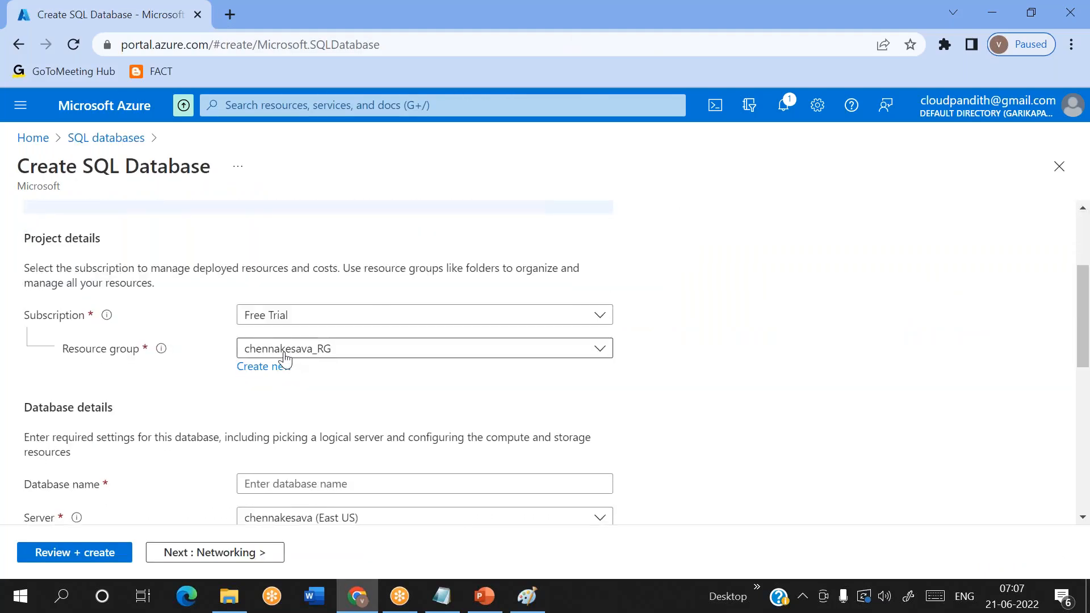
- Create a new resource group named cloudpandith-rg for the SQL database
{"action": "left_click", "coordinate": [281, 368]}
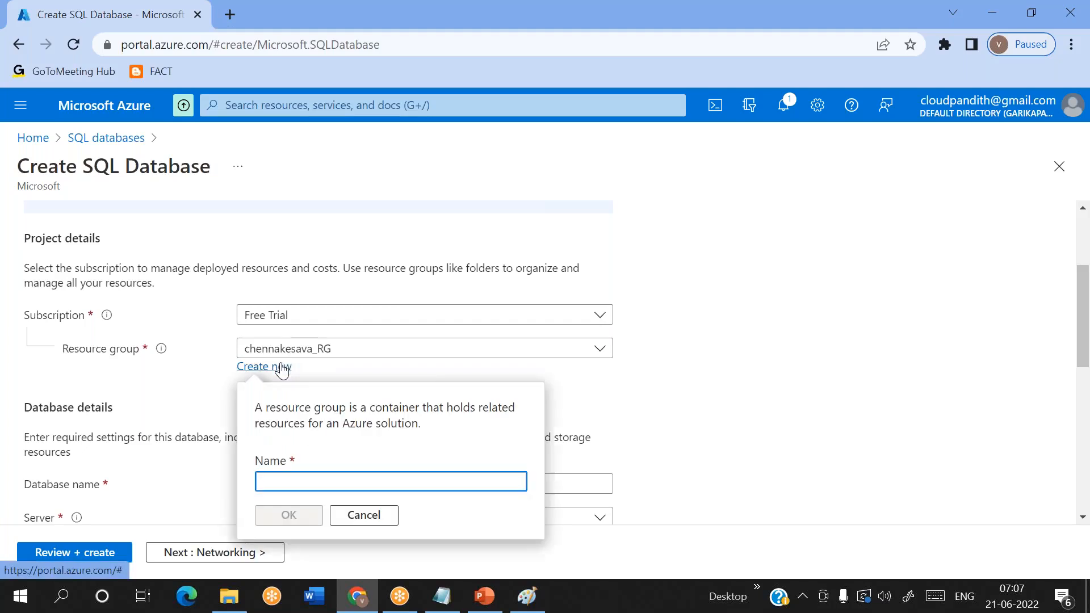
{"action": "type", "text": "cloudpandith-rg"}
{"action": "left_click", "coordinate": [289, 515]}
- Name the new database cloudpandithsqldb
{"action": "scroll", "coordinate": [369, 404], "scroll_direction": "down", "scroll_amount": 3}
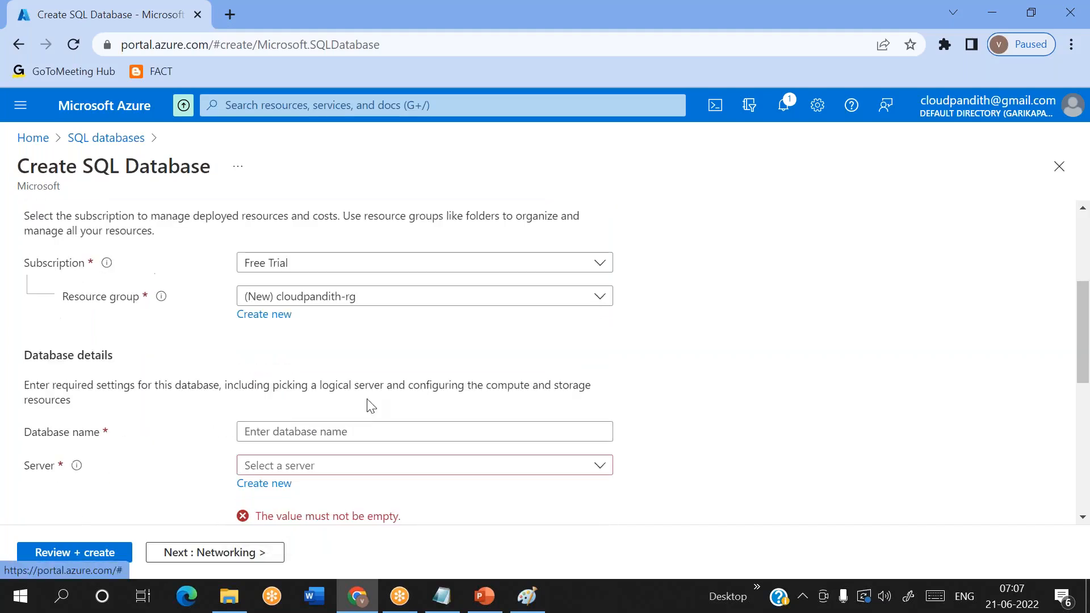
{"action": "left_click", "coordinate": [299, 365]}
{"action": "type", "text": "cloudpandithsqldb"}
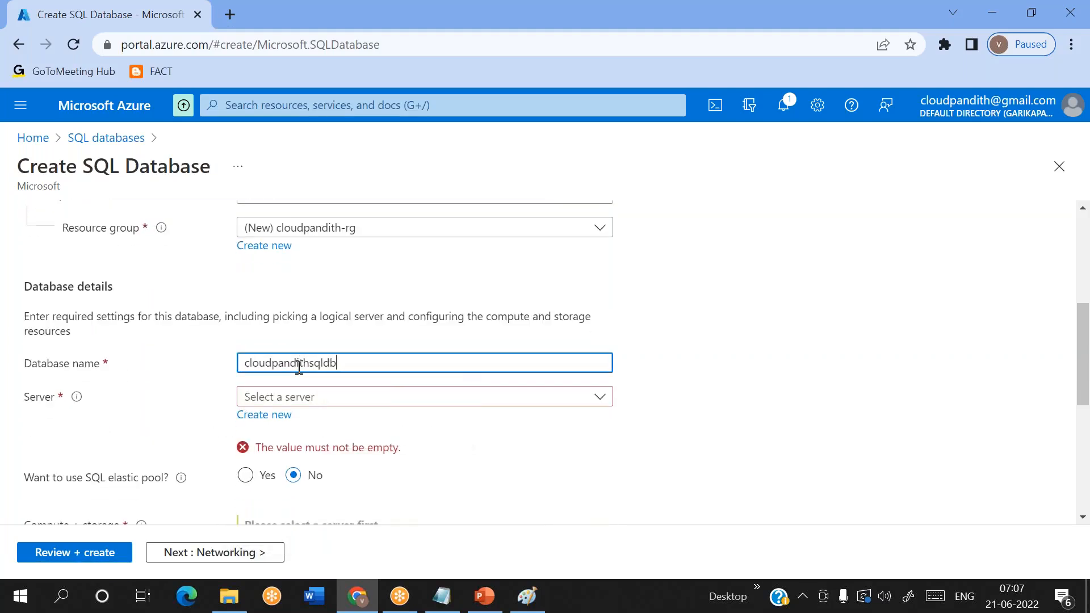
- Start a new logical server for the database and name it cloudpandithsqlserver2106
{"action": "left_click", "coordinate": [288, 416]}
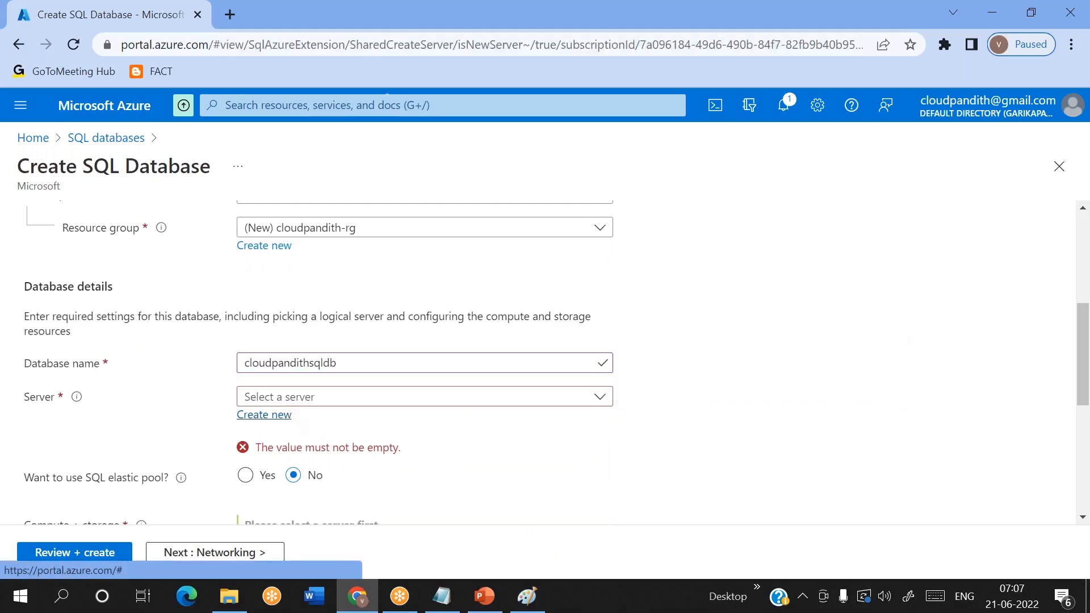
{"action": "type", "text": "cloudpandithsqlserver21"}
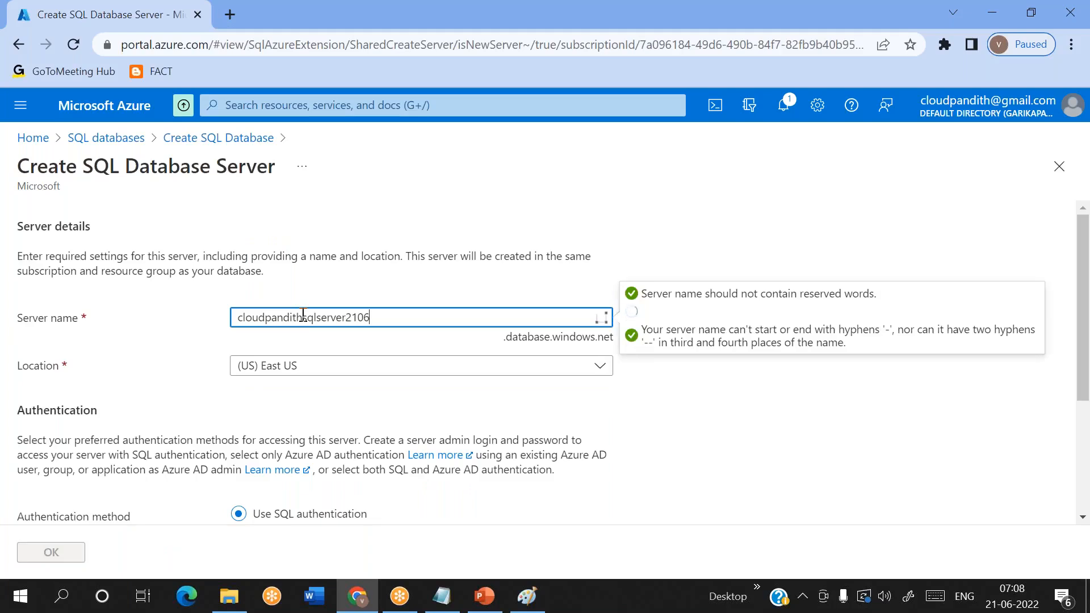
{"action": "type", "text": "06"}
- Enter the server admin login, keeping SQL authentication as the authentication method
{"action": "scroll", "coordinate": [303, 315], "scroll_direction": "down", "scroll_amount": 3}
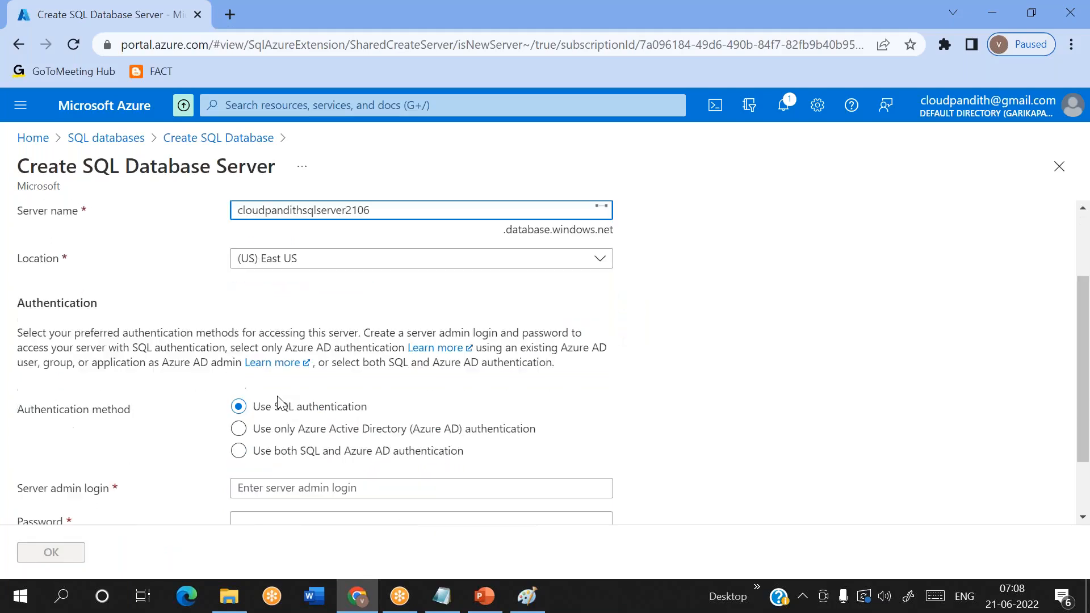
{"action": "scroll", "coordinate": [260, 404], "scroll_direction": "down", "scroll_amount": 2}
{"action": "left_click", "coordinate": [260, 404]}
{"action": "type", "text": "mal"}
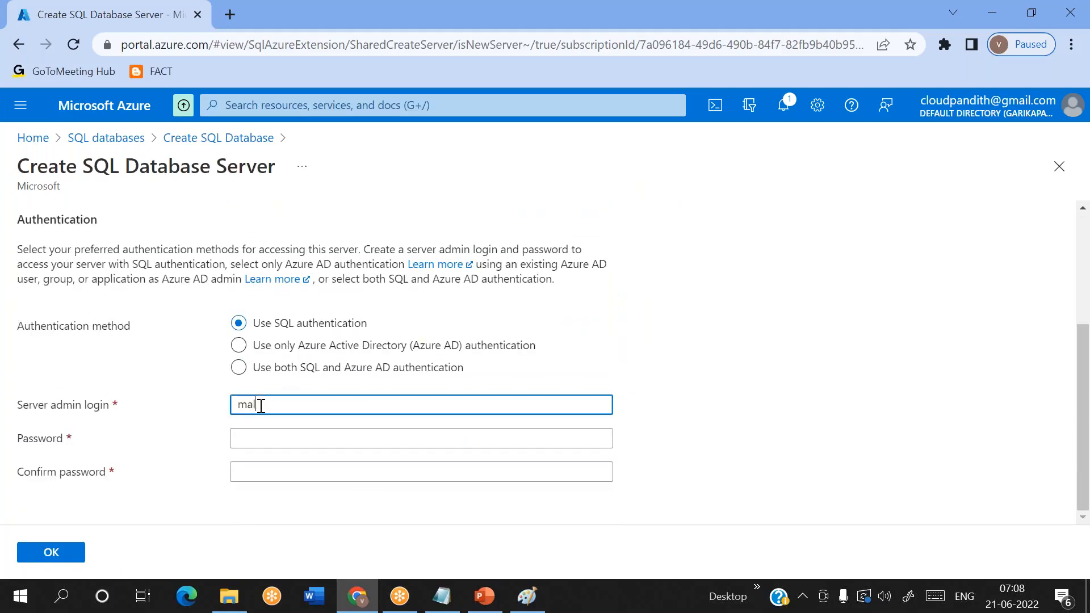
{"action": "type", "text": "laiah"}
- Enter and confirm the server admin password, and accept the new server's settings
{"action": "key", "text": "Tab"}
{"action": "type", "text": "M••••"}
{"action": "key", "text": "BackSpace"}
{"action": "key", "text": "BackSpace"}
{"action": "key", "text": "BackSpace"}
{"action": "key", "text": "BackSpace"}
{"action": "key", "text": "BackSpace"}
{"action": "type", "text": "••••••"}
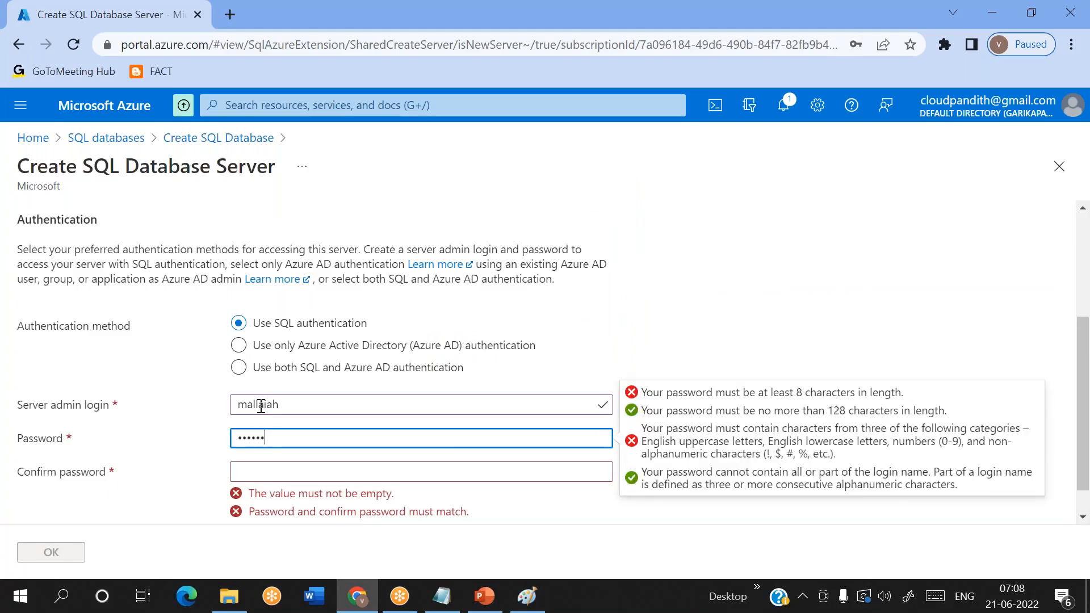
{"action": "key", "text": "BackSpace"}
{"action": "key", "text": "BackSpace"}
{"action": "key", "text": "BackSpace"}
{"action": "key", "text": "BackSpace"}
{"action": "key", "text": "BackSpace"}
{"action": "key", "text": "BackSpace"}
{"action": "type", "text": "•••••"}
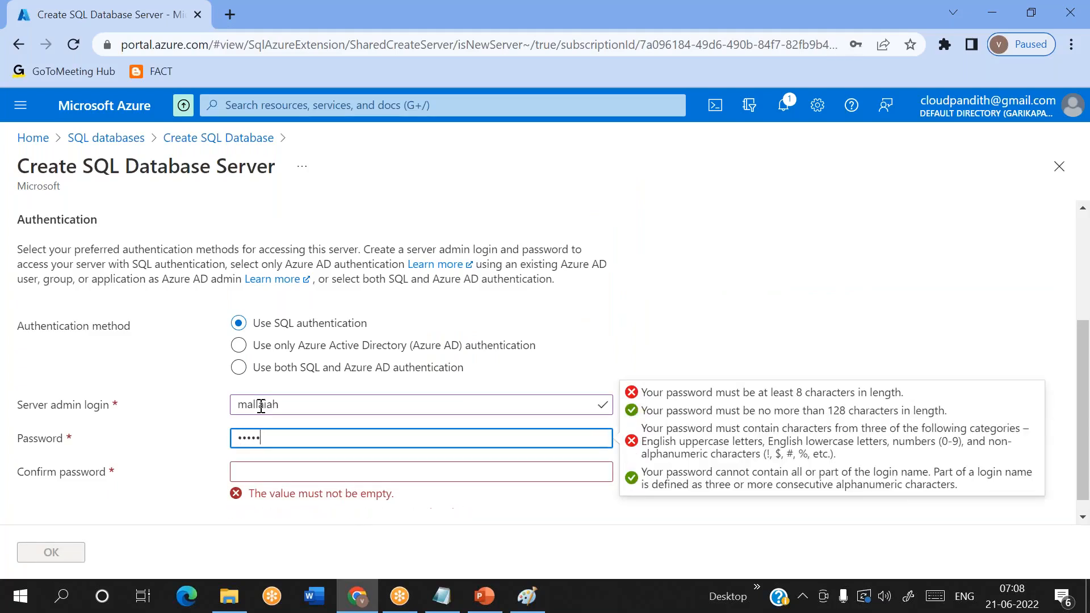
{"action": "type", "text": "••••"}
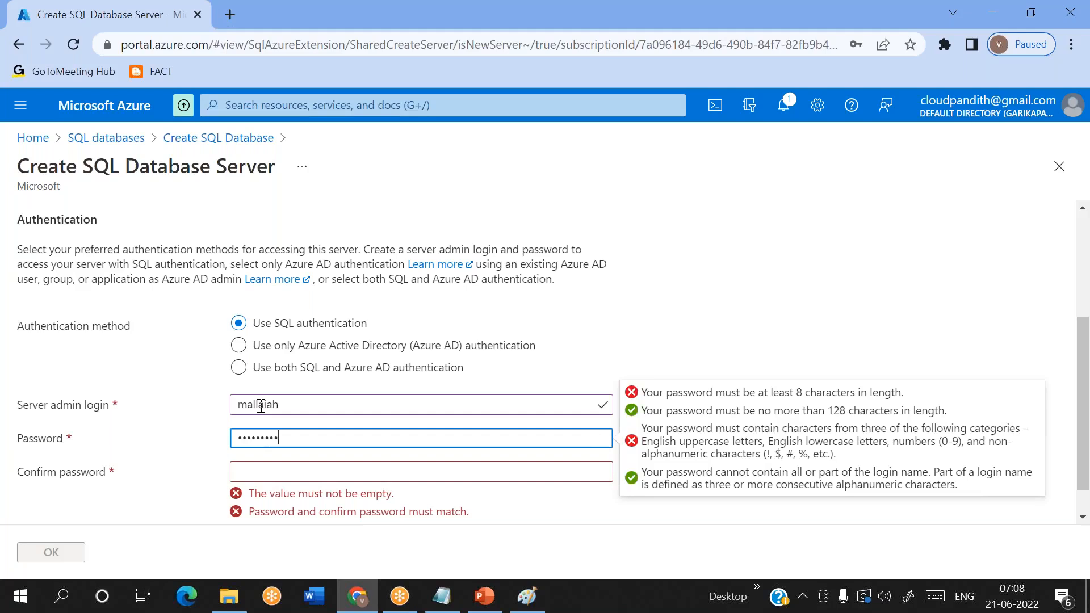
{"action": "key", "text": "Tab"}
{"action": "type", "text": "••••••"}
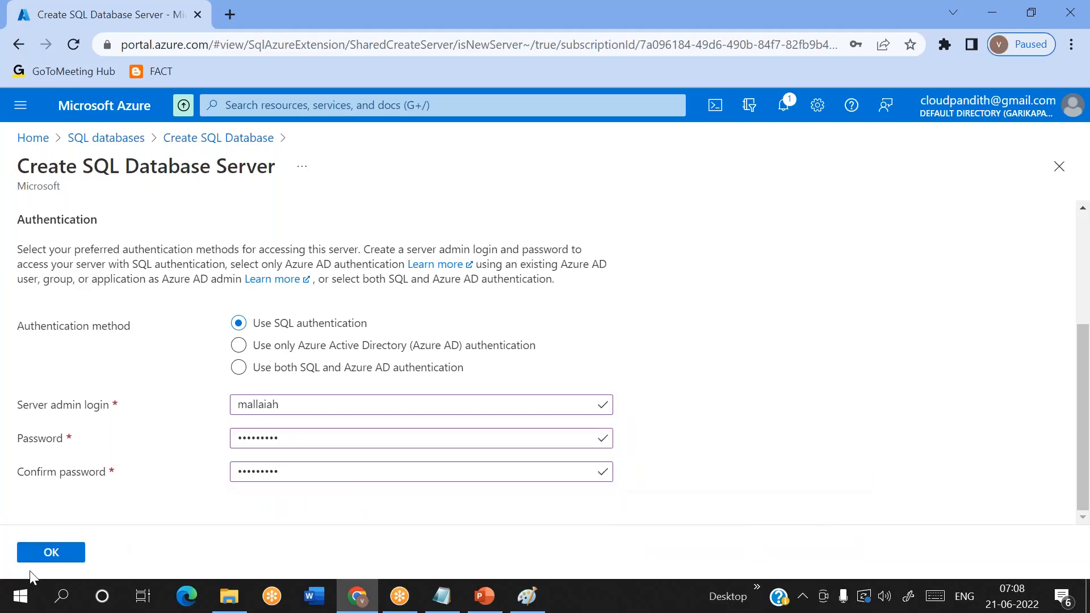
{"action": "left_click", "coordinate": [52, 553]}
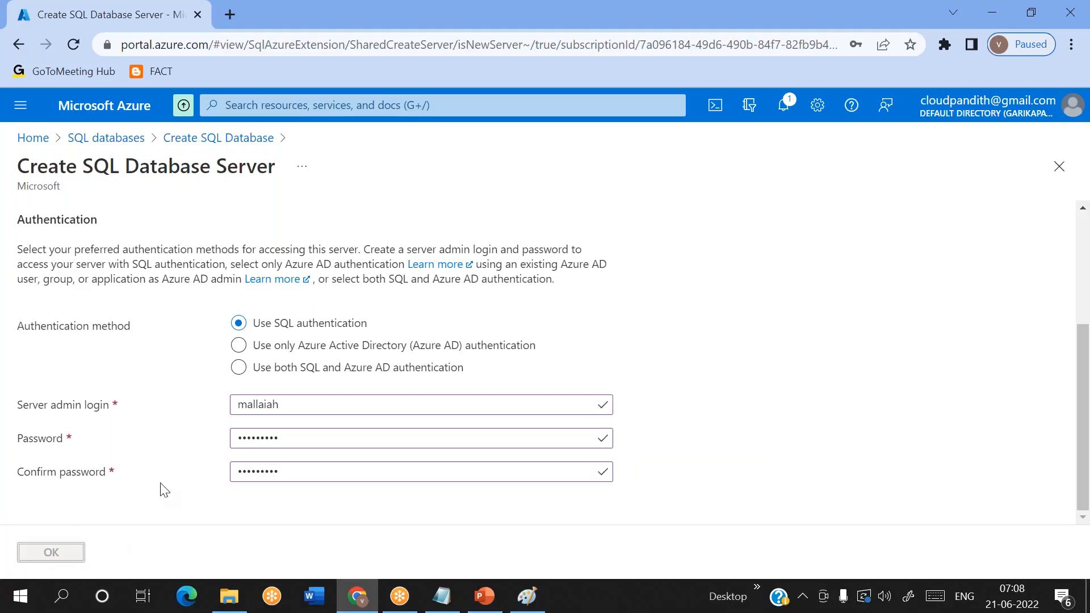
- Review the SQL database configuration with its default compute and backup options and create the database
{"action": "scroll", "coordinate": [211, 486], "scroll_direction": "down", "scroll_amount": 4}
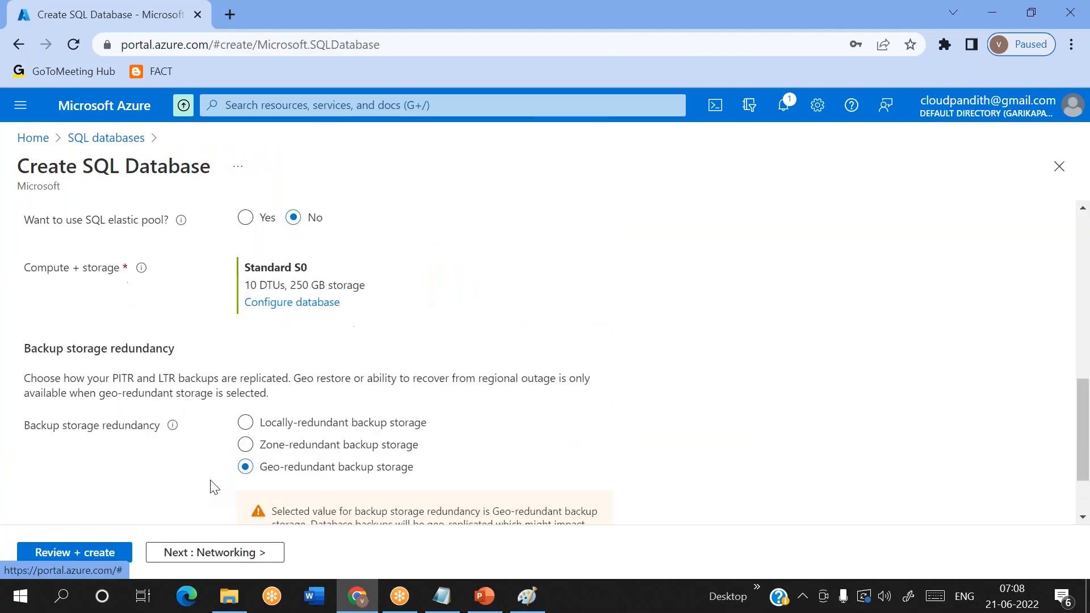
{"action": "left_click", "coordinate": [59, 555]}
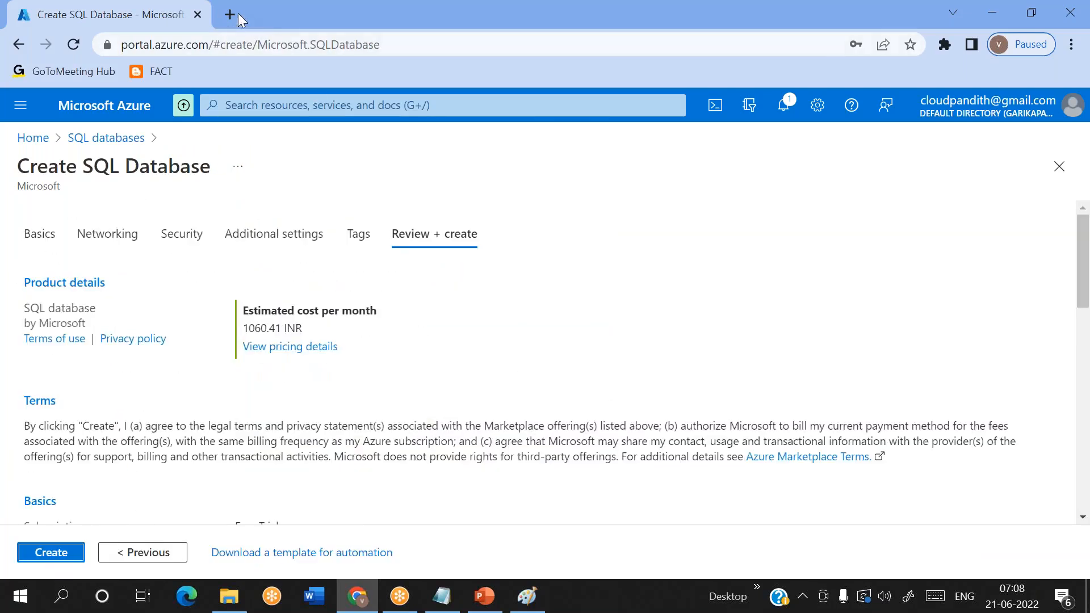
{"action": "left_click", "coordinate": [40, 556]}
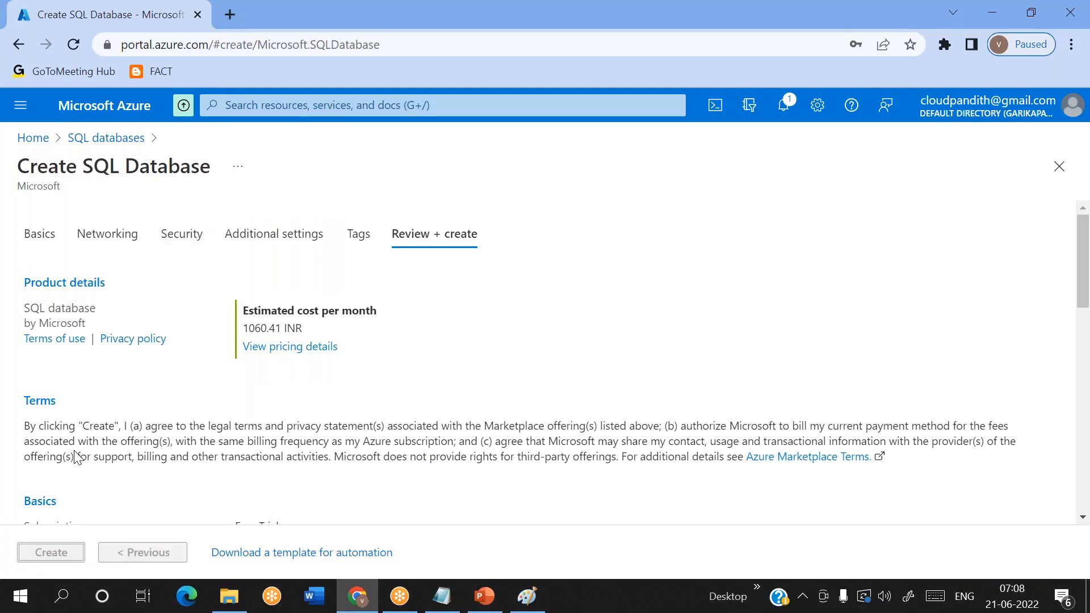
- Open the Azure portal in a second browser tab and sign in with the first listed account
{"action": "left_click", "coordinate": [230, 14]}
{"action": "type", "text": "po"}
{"action": "key", "text": "Return"}
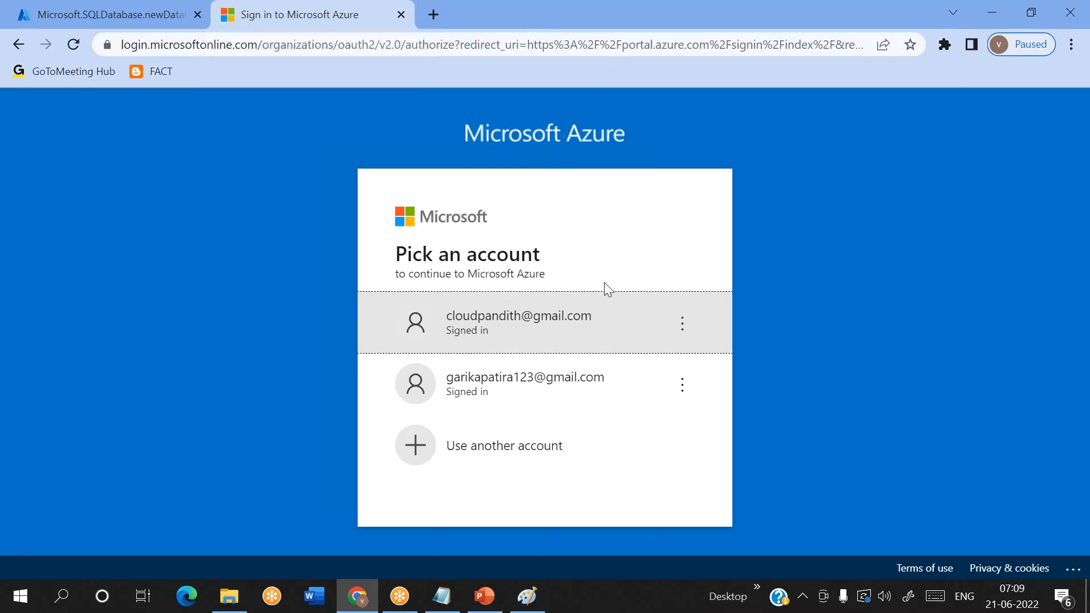
{"action": "left_click", "coordinate": [539, 336]}
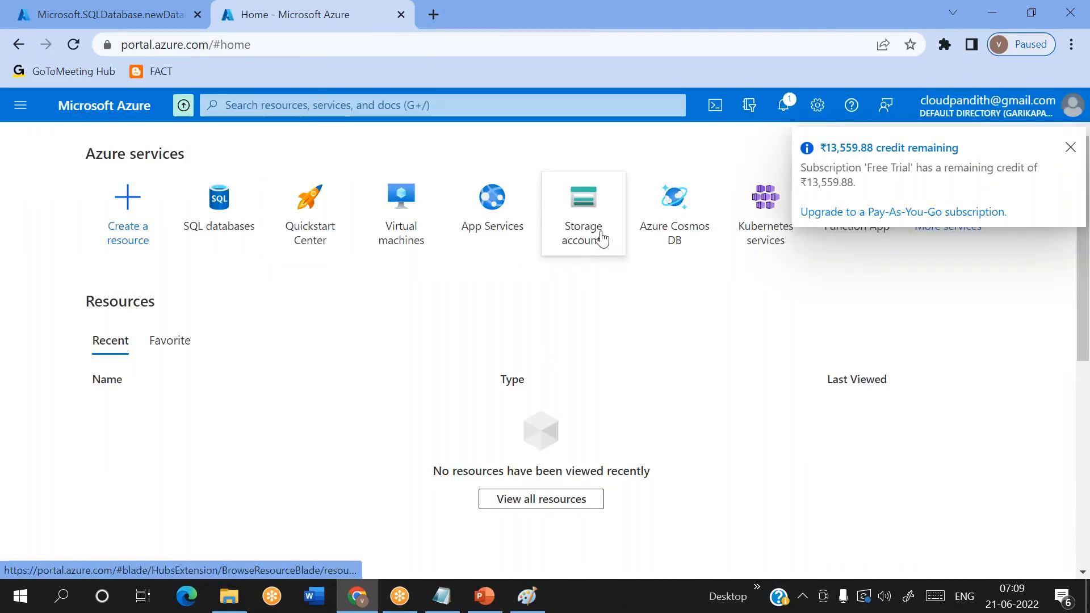
- Start creating a new storage account in the existing cloudpandith-rg resource group
{"action": "left_click", "coordinate": [601, 237]}
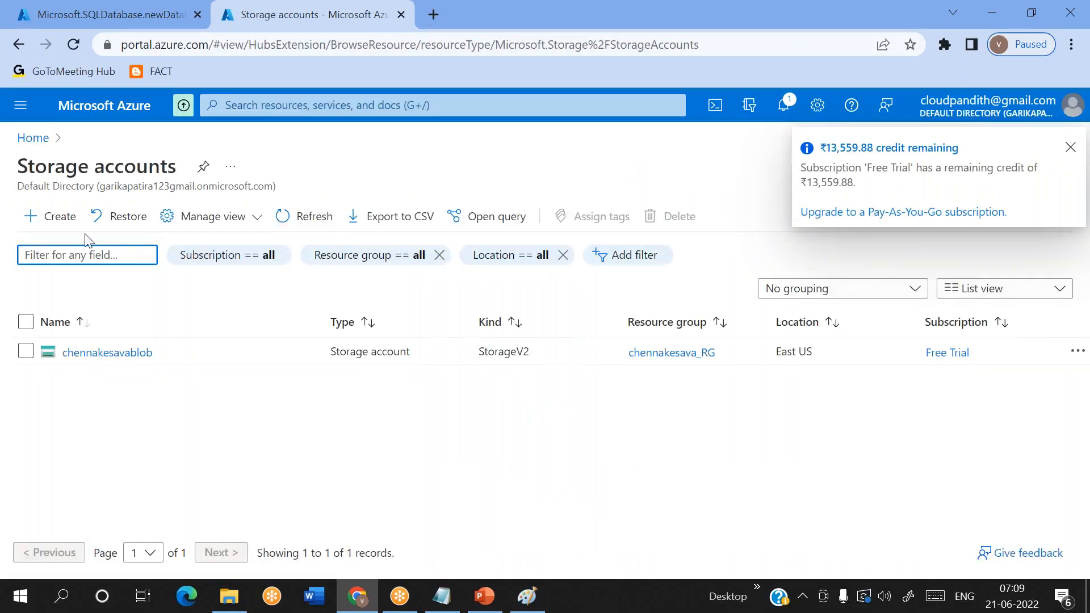
{"action": "left_click", "coordinate": [40, 220]}
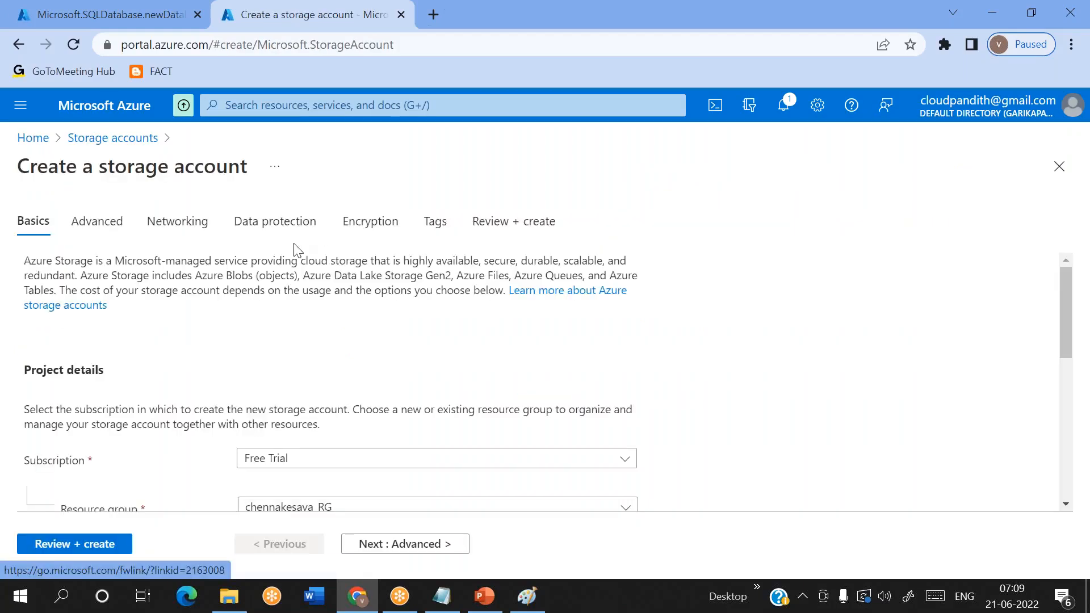
{"action": "scroll", "coordinate": [341, 358], "scroll_direction": "down", "scroll_amount": 3}
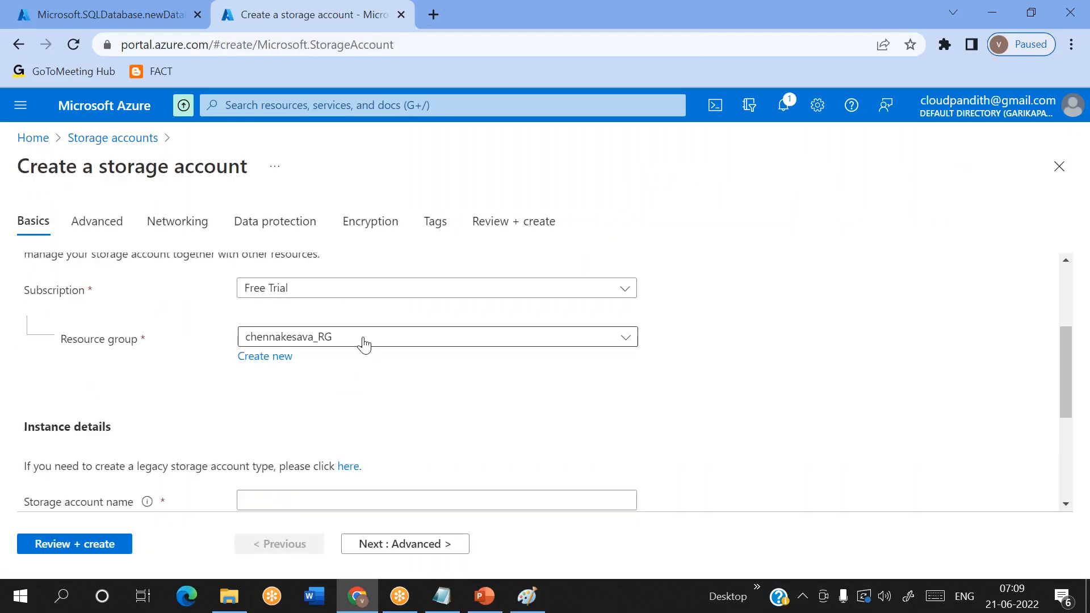
{"action": "left_click", "coordinate": [351, 344]}
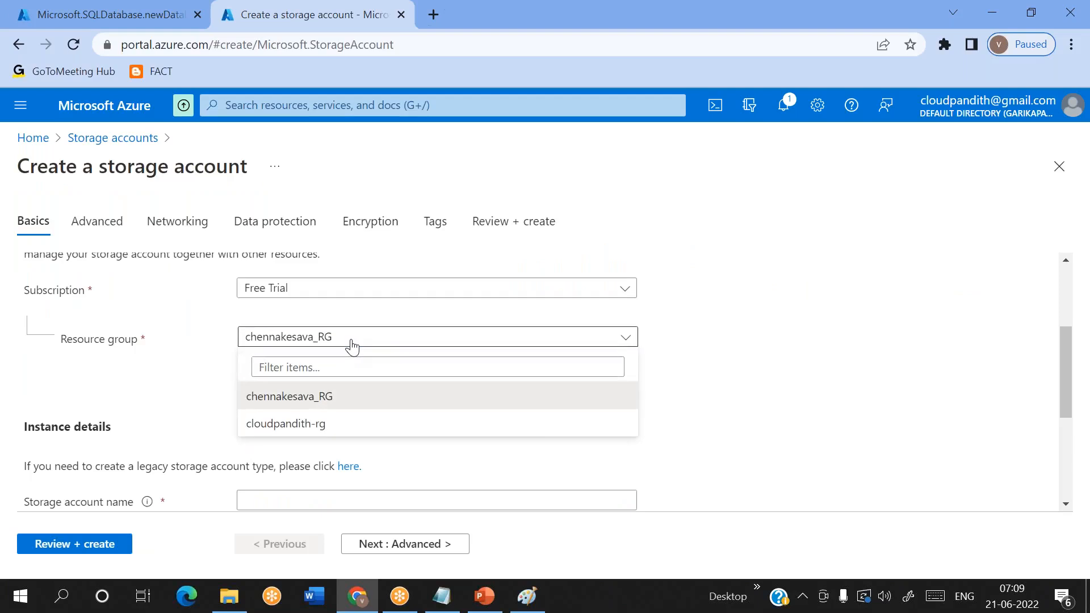
{"action": "left_click", "coordinate": [286, 423]}
- Name the storage account cloudpandithstore2106
{"action": "scroll", "coordinate": [402, 410], "scroll_direction": "down", "scroll_amount": 2}
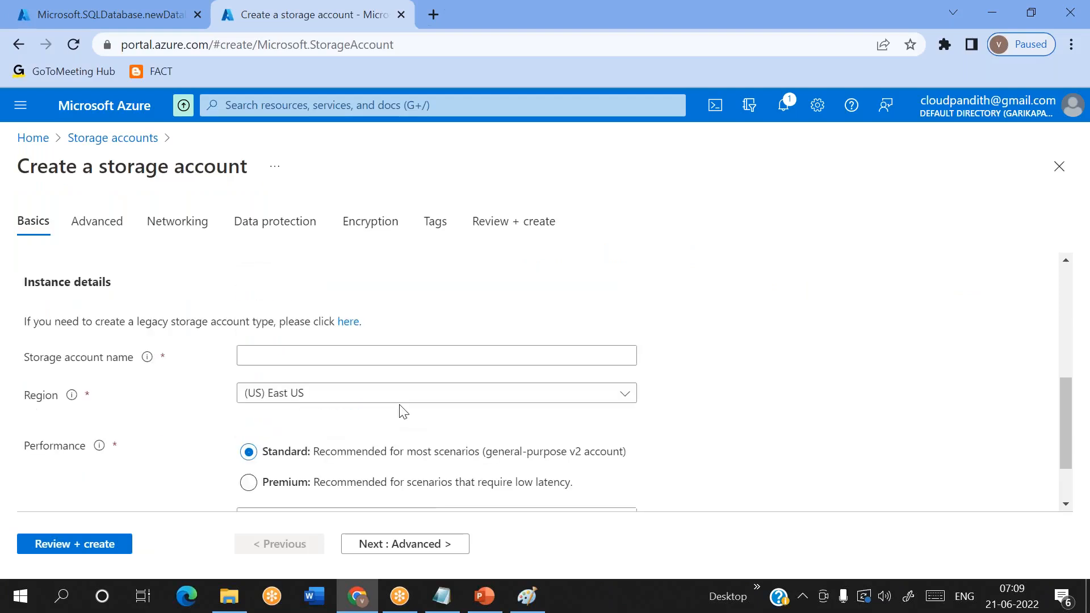
{"action": "left_click", "coordinate": [272, 317]}
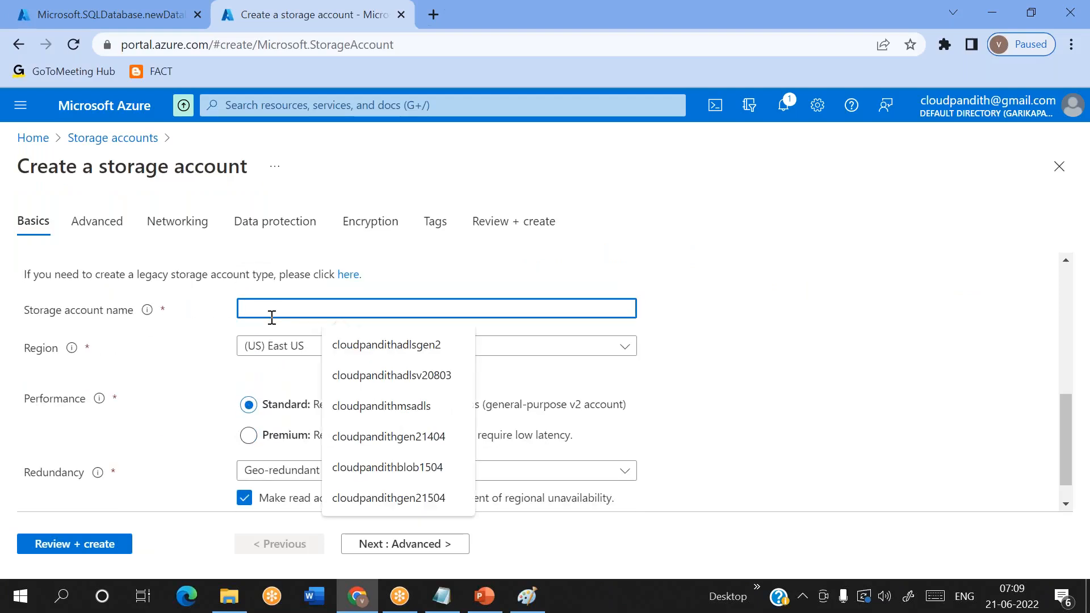
{"action": "type", "text": "clou"}
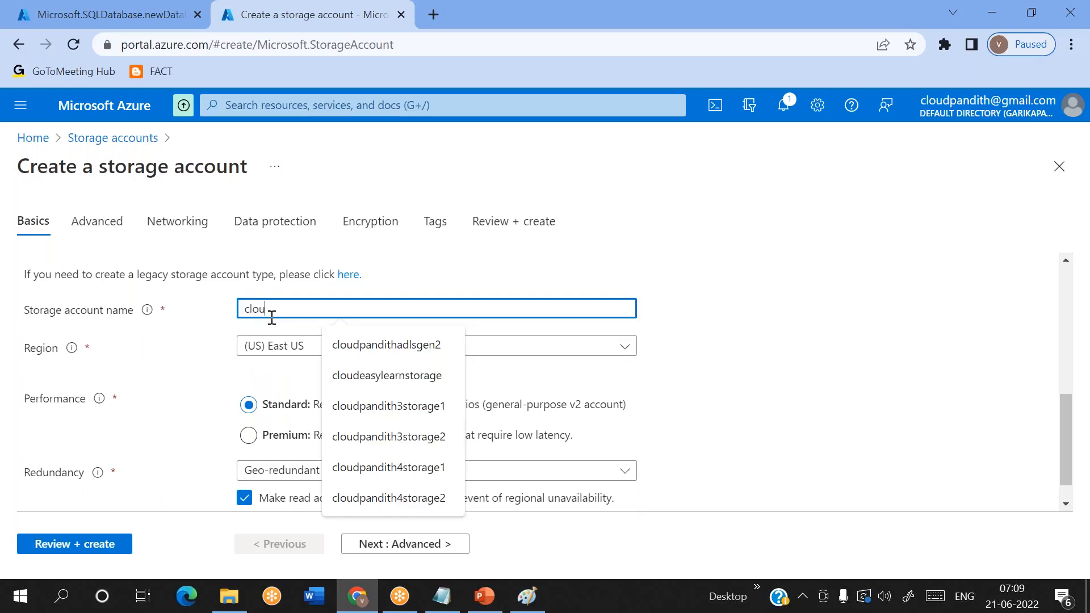
{"action": "type", "text": "dpandi"}
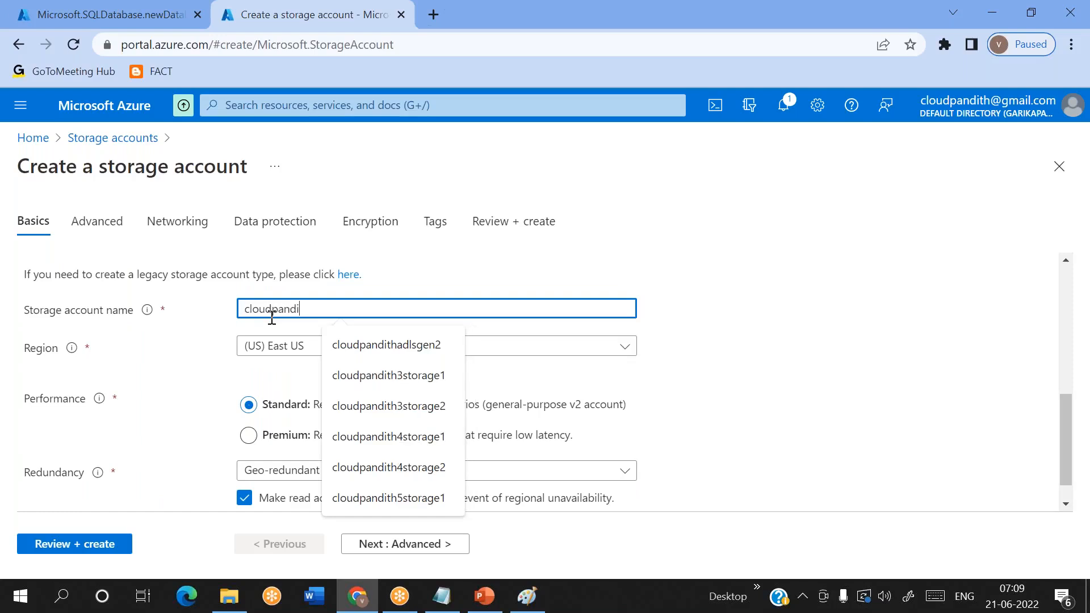
{"action": "type", "text": "th"}
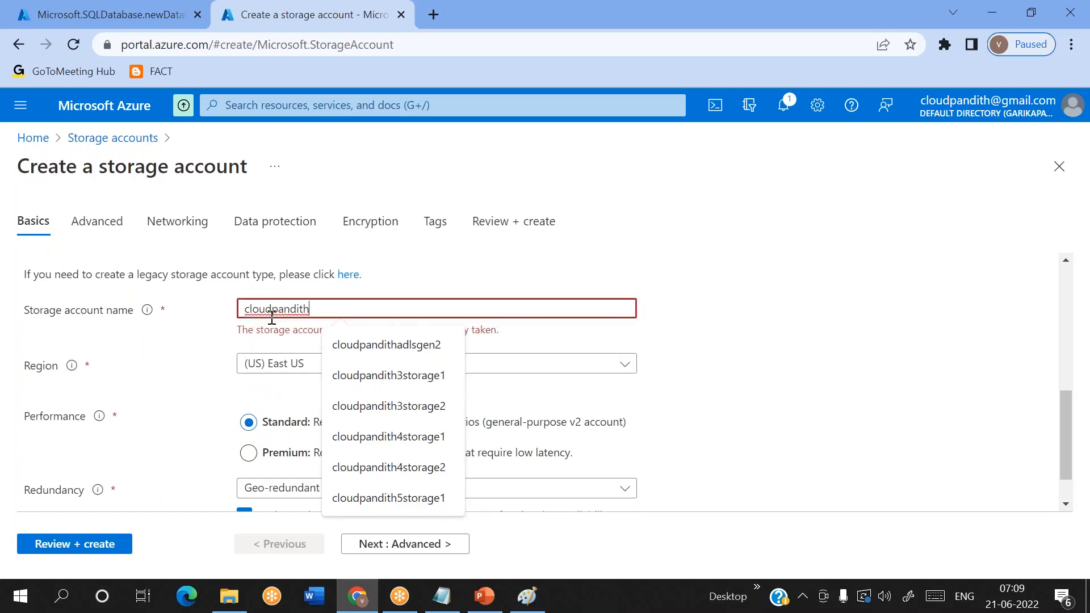
{"action": "type", "text": "store2106"}
- Enable the hierarchical namespace for Data Lake Storage Gen2 in the advanced settings, and review and create the storage account
{"action": "scroll", "coordinate": [272, 318], "scroll_direction": "down", "scroll_amount": 1}
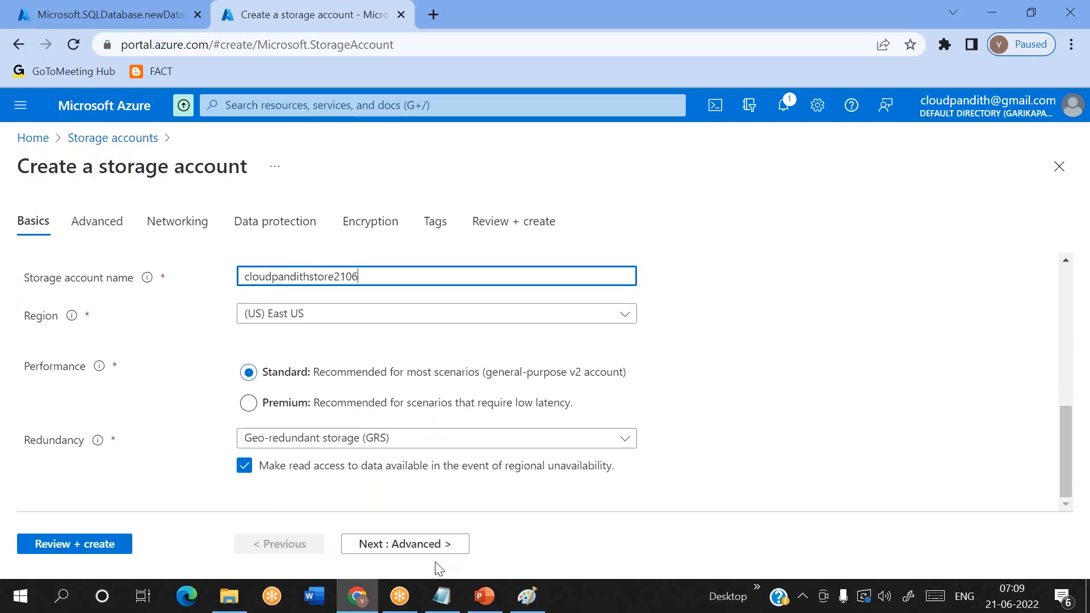
{"action": "left_click", "coordinate": [374, 543]}
{"action": "scroll", "coordinate": [316, 486], "scroll_direction": "down", "scroll_amount": 6}
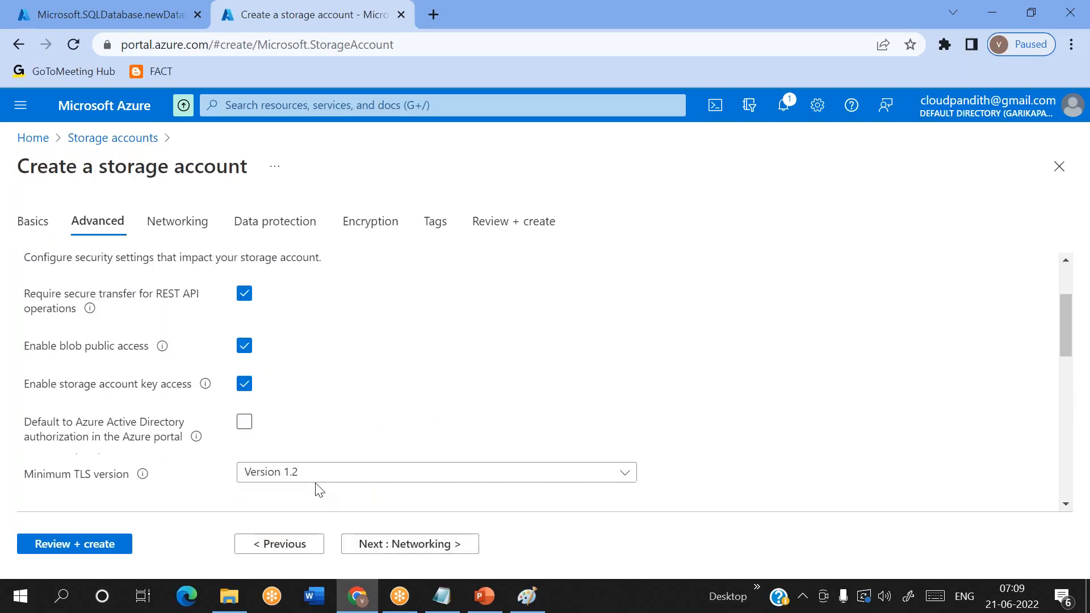
{"action": "left_click", "coordinate": [243, 396]}
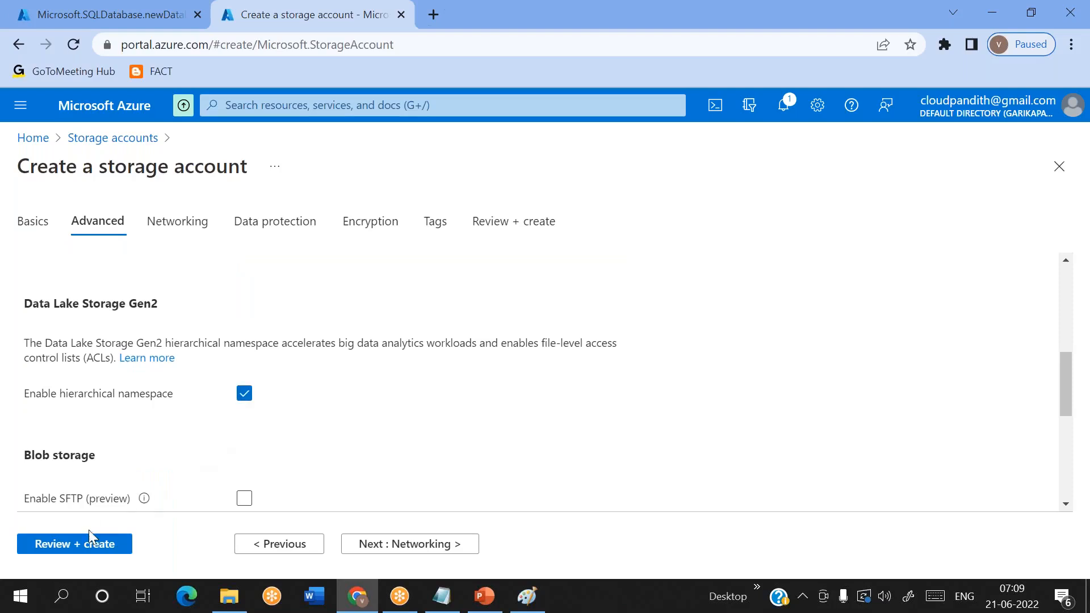
{"action": "left_click", "coordinate": [81, 545]}
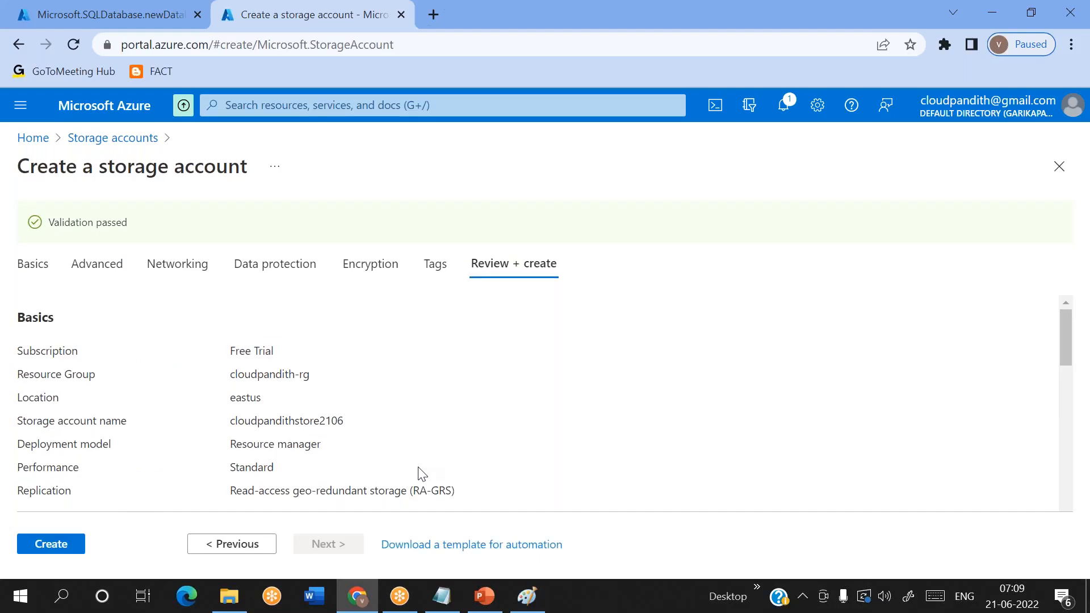
{"action": "left_click", "coordinate": [38, 540]}
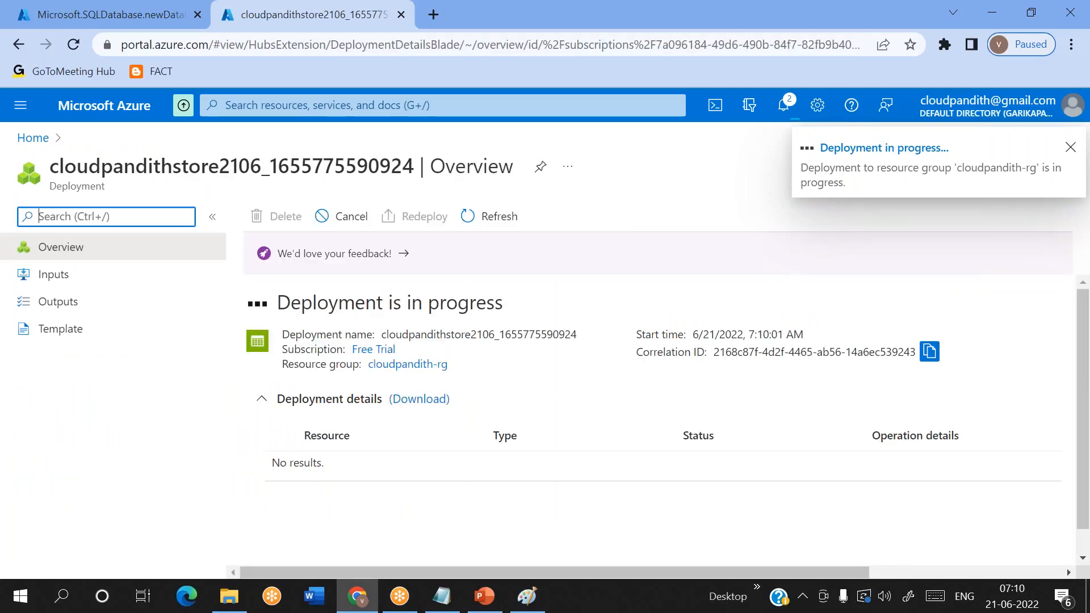
- Open the Azure portal in a third browser tab and continue with the first listed account
{"action": "left_click", "coordinate": [433, 26]}
{"action": "type", "text": "p"}
{"action": "key", "text": "Return"}
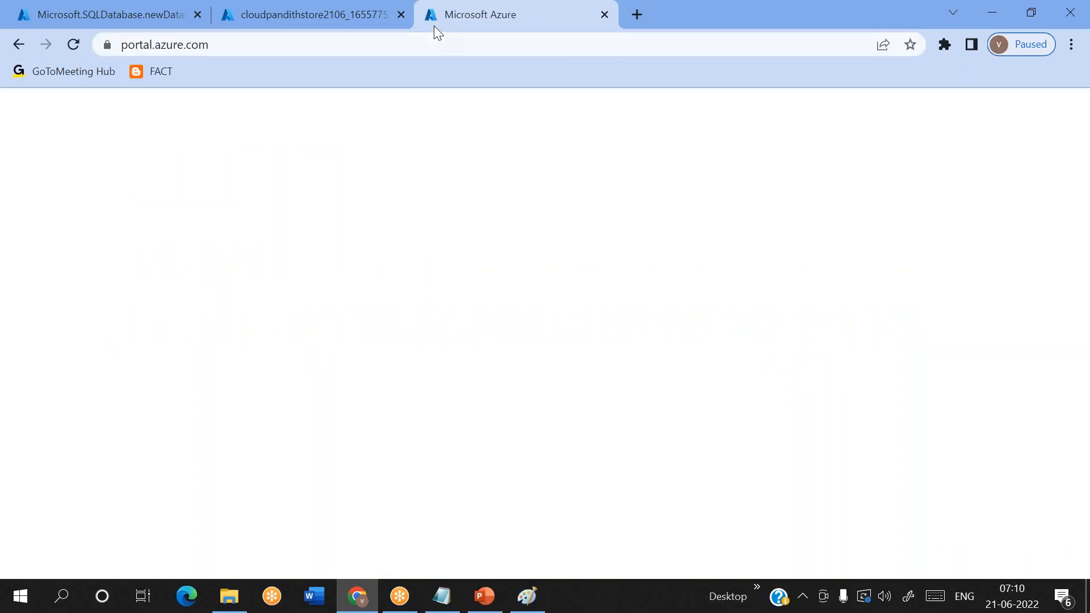
{"action": "left_click", "coordinate": [535, 346]}
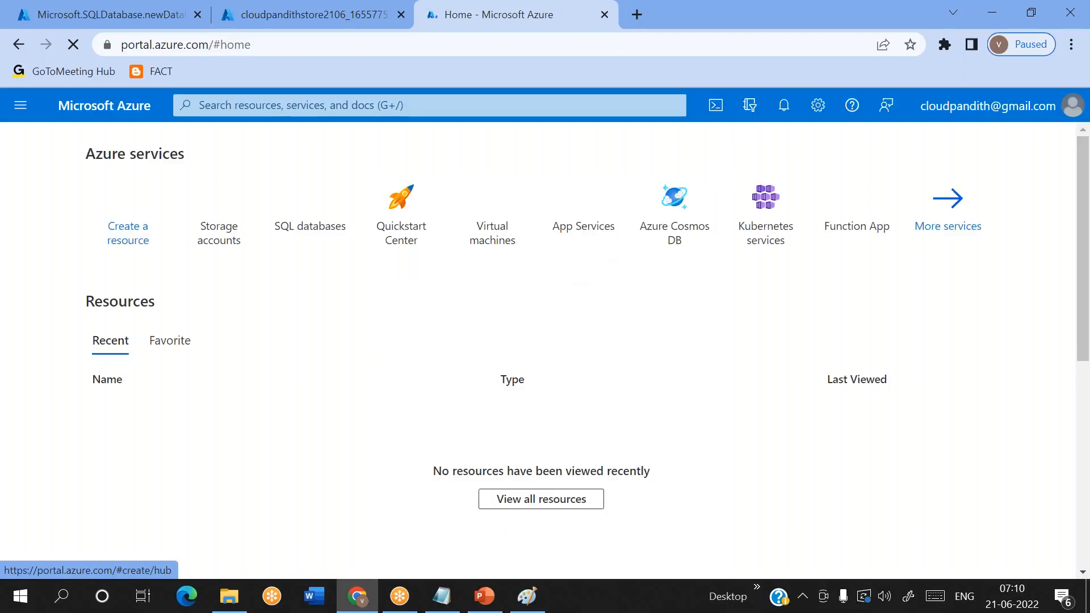
- Search for Data factories and start creating a new data factory
{"action": "left_click", "coordinate": [432, 105]}
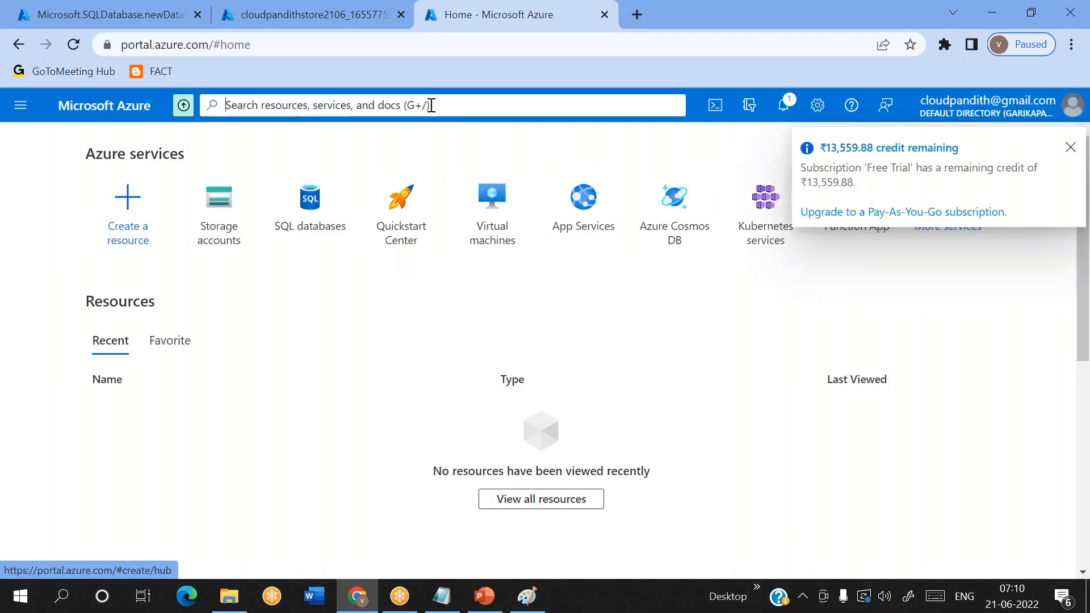
{"action": "type", "text": "data fa"}
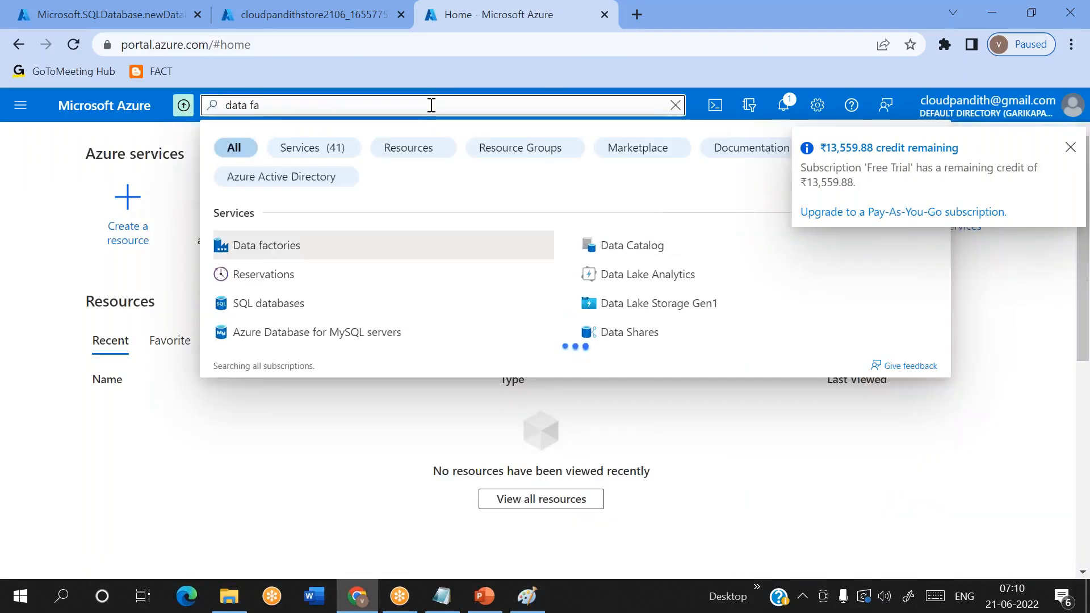
{"action": "left_click", "coordinate": [254, 250]}
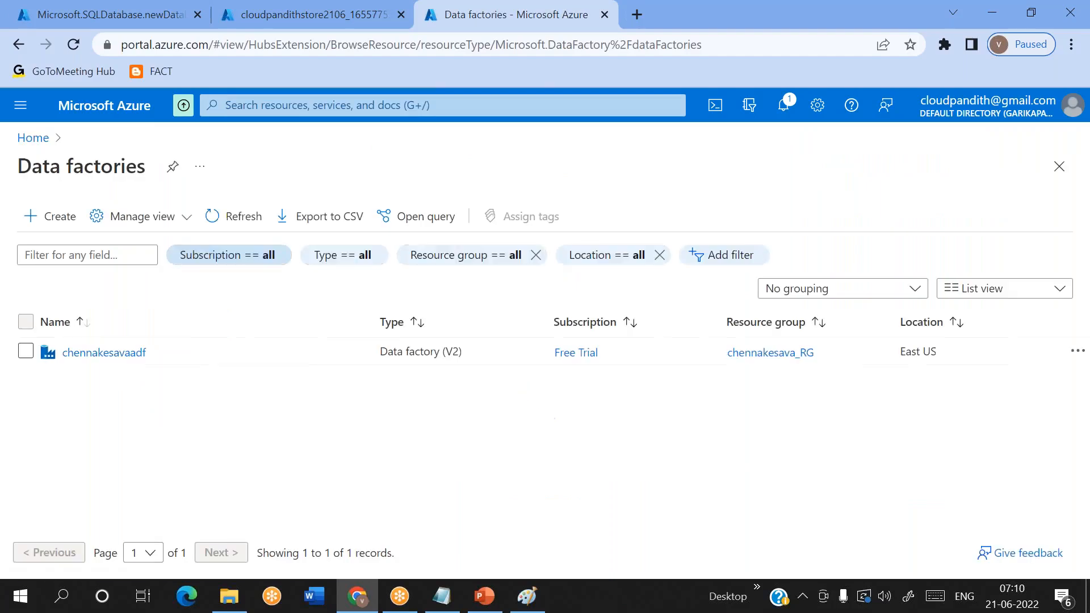
{"action": "left_click", "coordinate": [65, 221]}
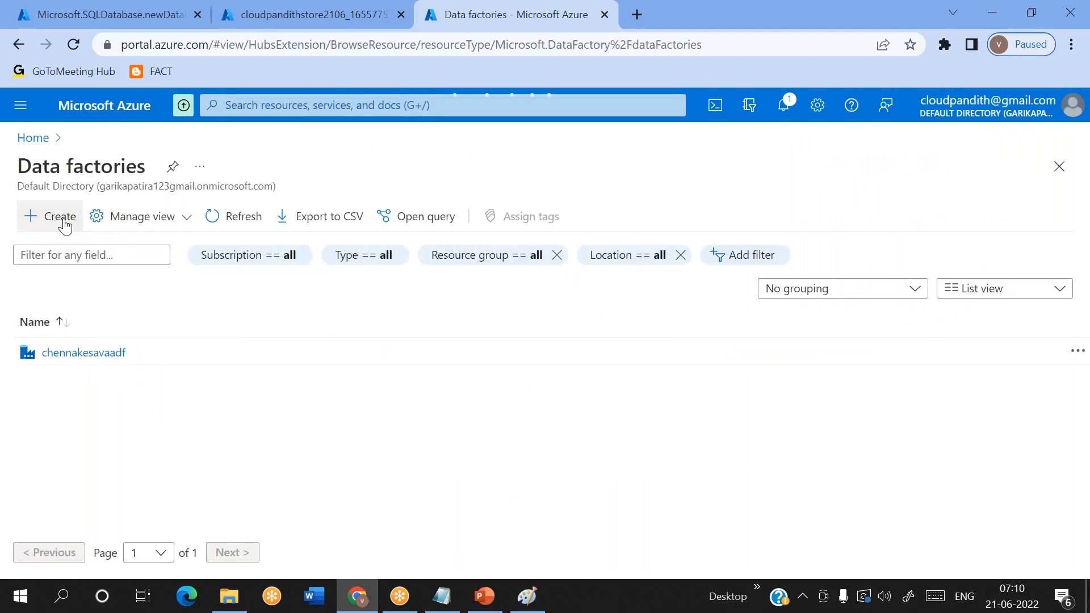
{"action": "left_click", "coordinate": [64, 220]}
- Assign the new data factory to the existing cloudpandith-rg resource group
{"action": "scroll", "coordinate": [279, 273], "scroll_direction": "down", "scroll_amount": 2}
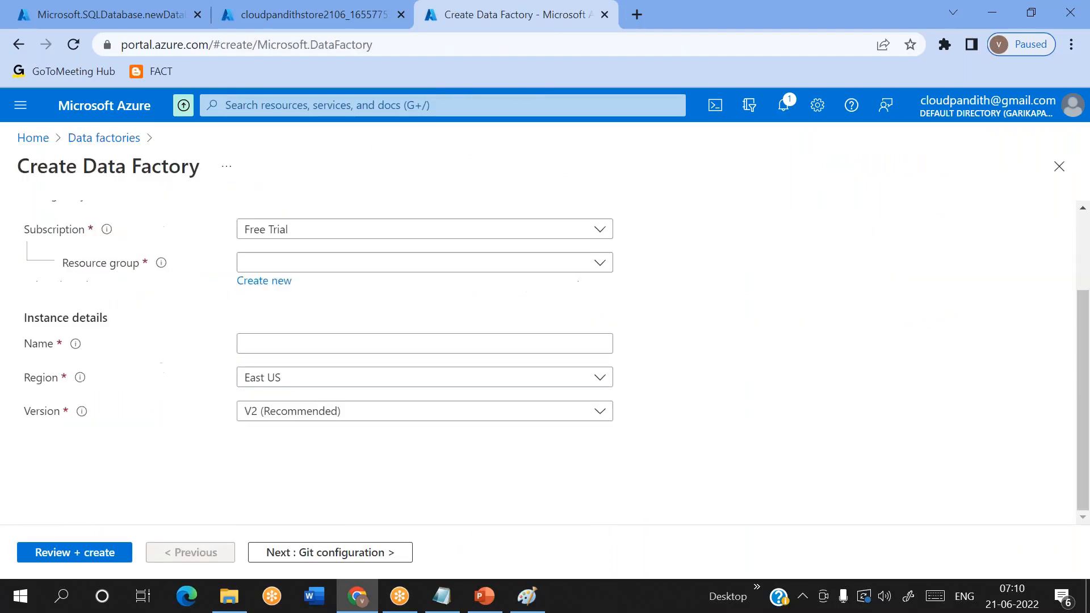
{"action": "left_click", "coordinate": [277, 267]}
{"action": "key", "text": "Escape"}
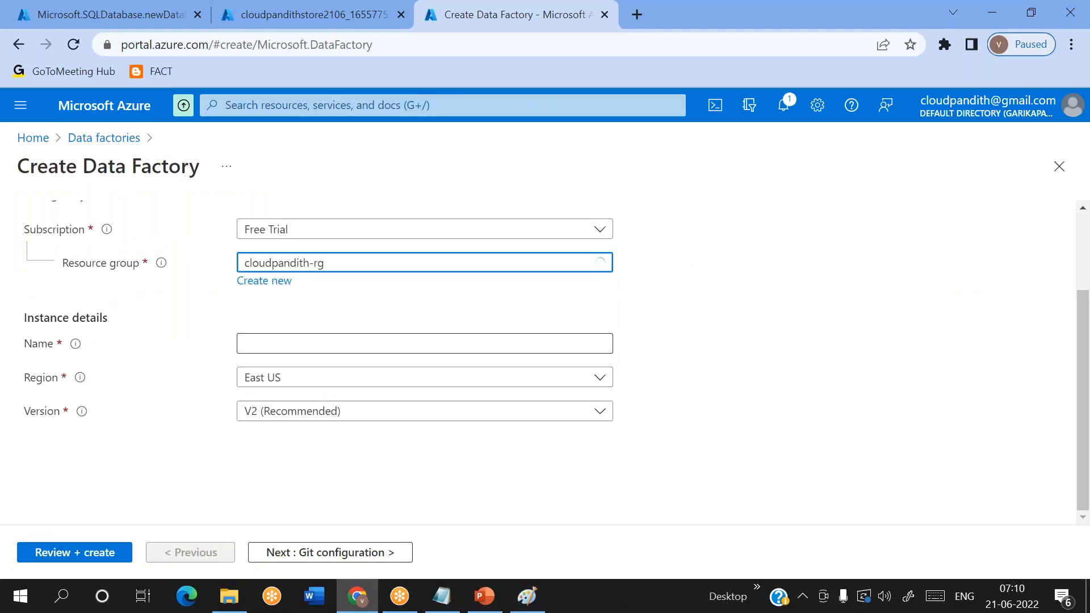
{"action": "left_click", "coordinate": [755, 23]}
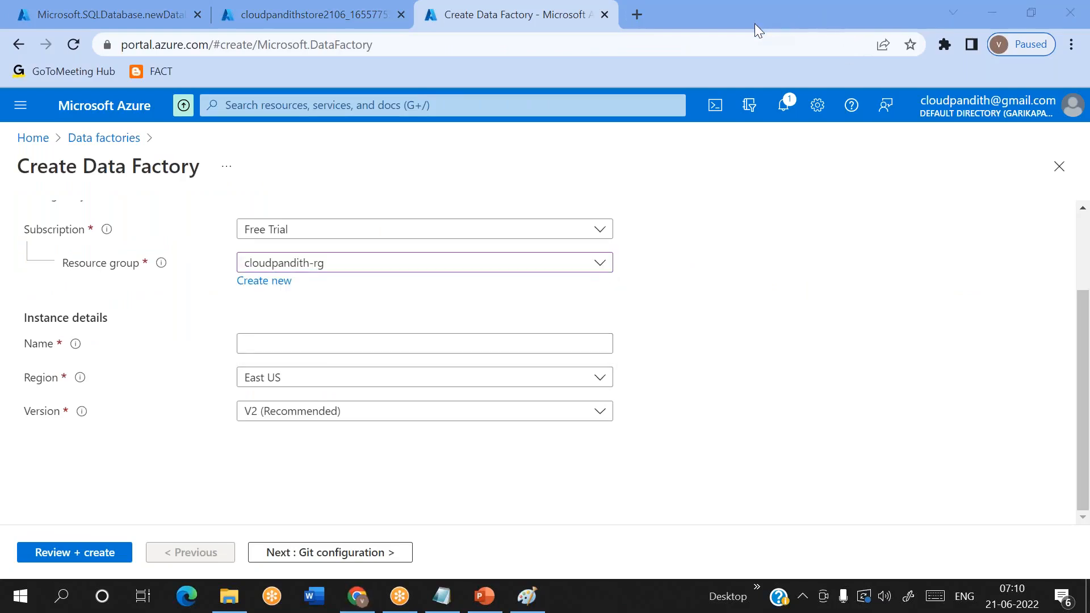
- Name the data factory cloudpandithadfv22106
{"action": "left_click", "coordinate": [305, 349]}
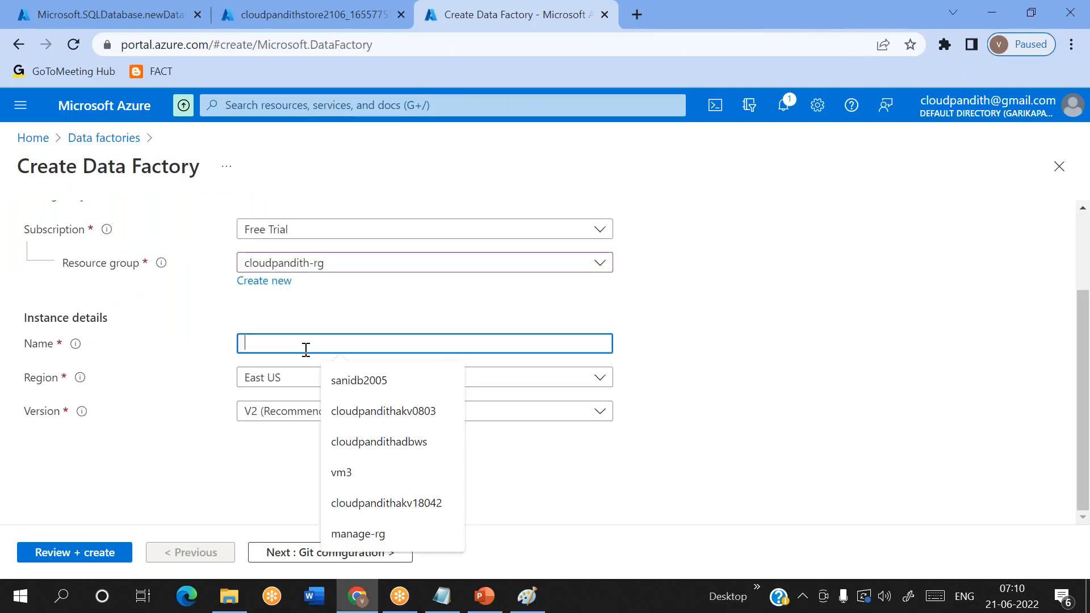
{"action": "type", "text": "cloudpandithadfv2"}
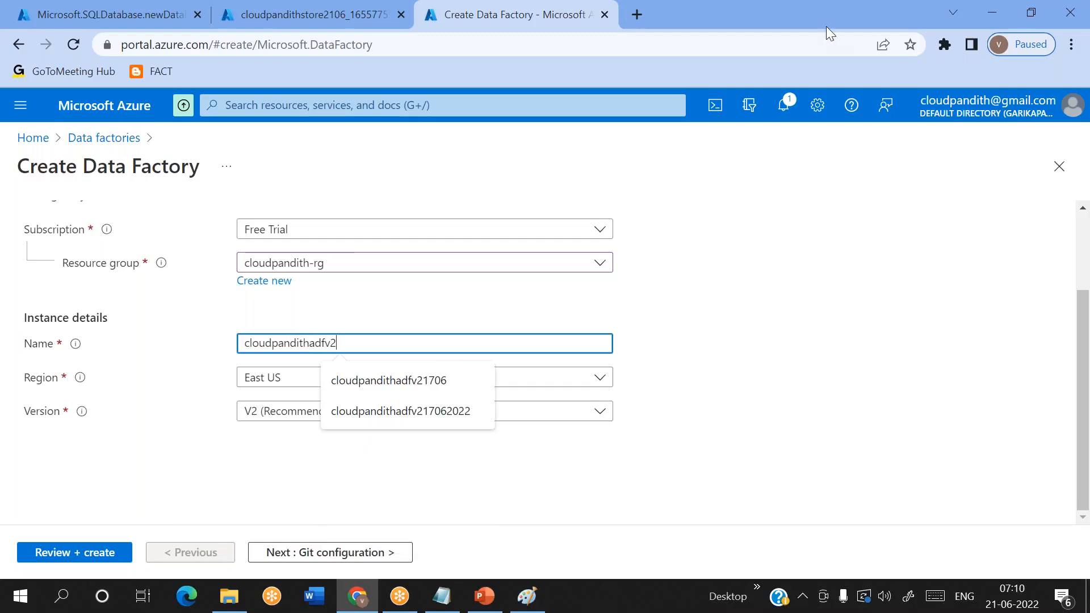
{"action": "left_click", "coordinate": [788, 68]}
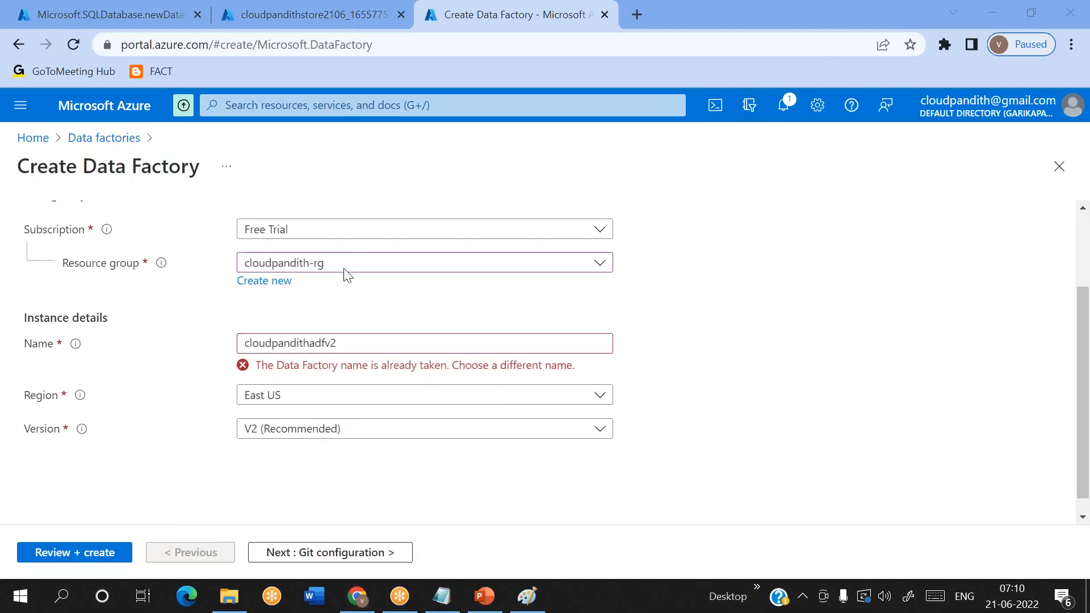
{"action": "left_click", "coordinate": [357, 348]}
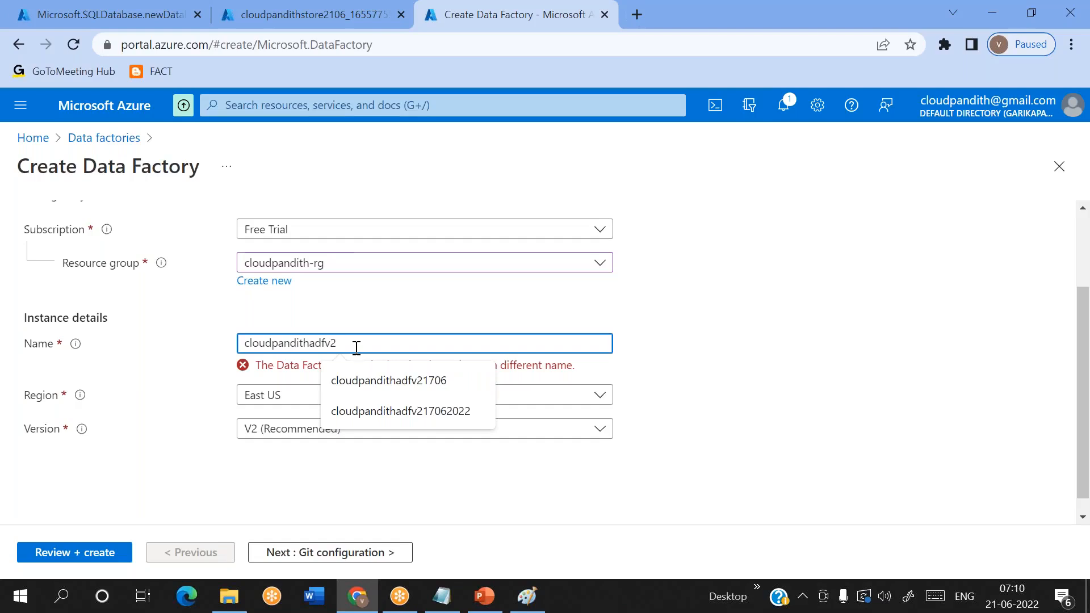
{"action": "type", "text": "21006"}
{"action": "key", "text": "BackSpace"}
{"action": "key", "text": "BackSpace"}
{"action": "key", "text": "BackSpace"}
{"action": "type", "text": "06"}
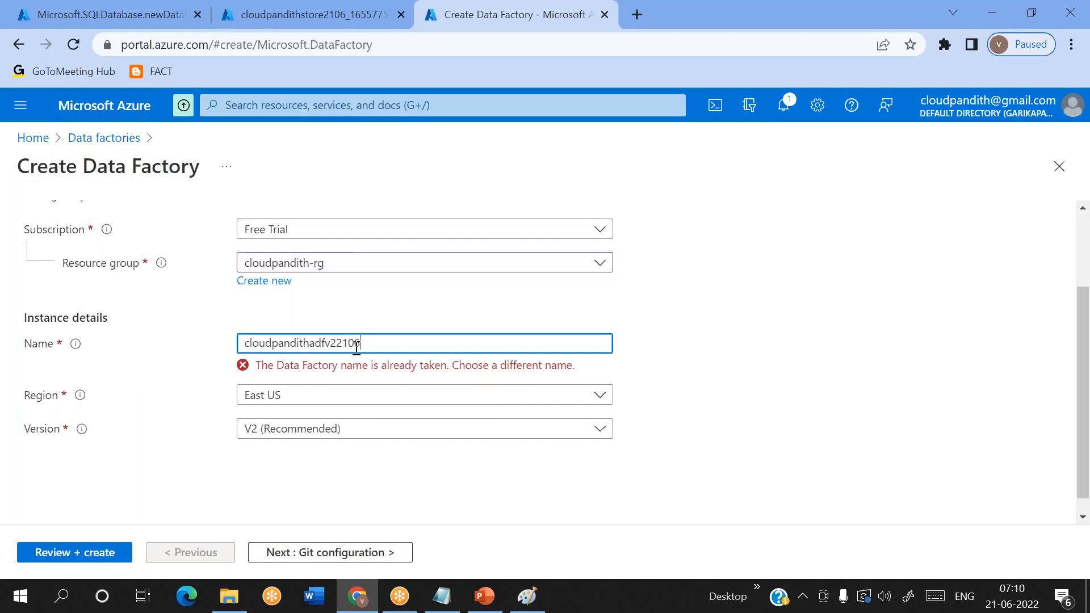
{"action": "left_click", "coordinate": [487, 283]}
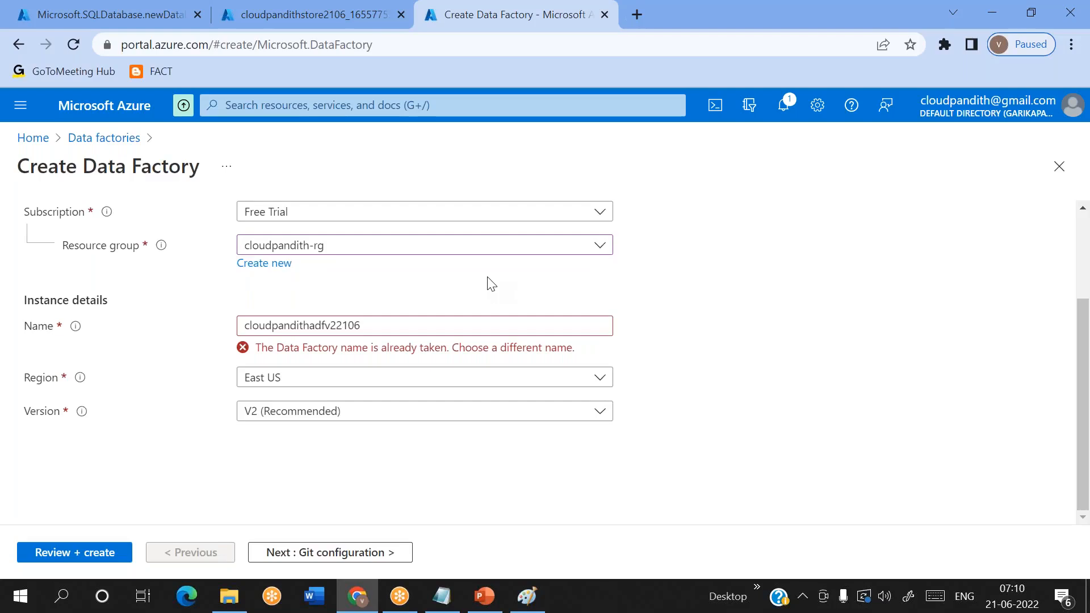
- Choose to configure Git later, and review and create the data factory
{"action": "left_click", "coordinate": [329, 558]}
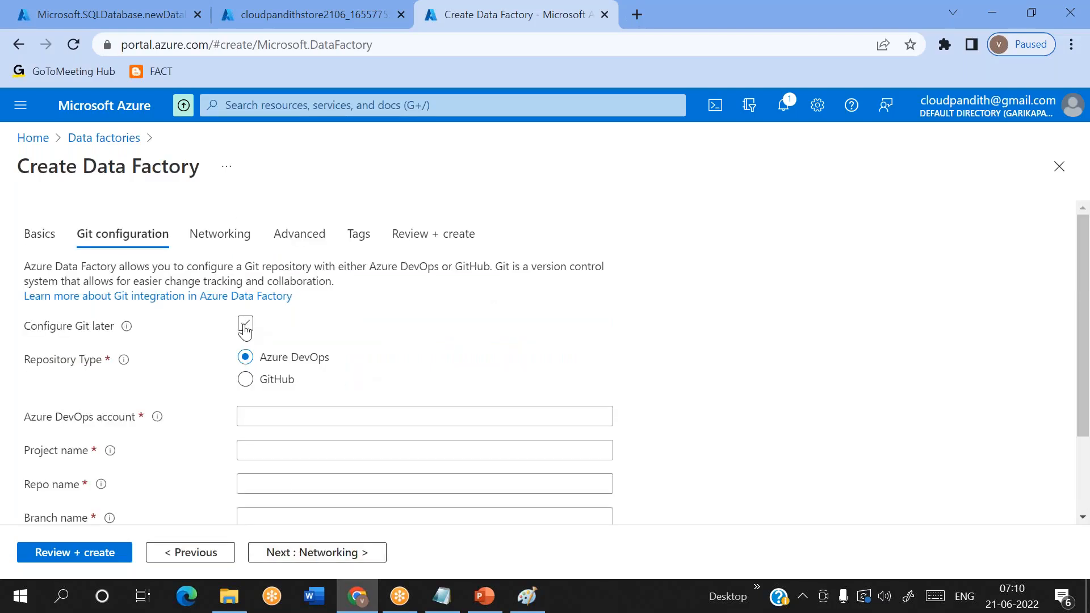
{"action": "left_click", "coordinate": [86, 554]}
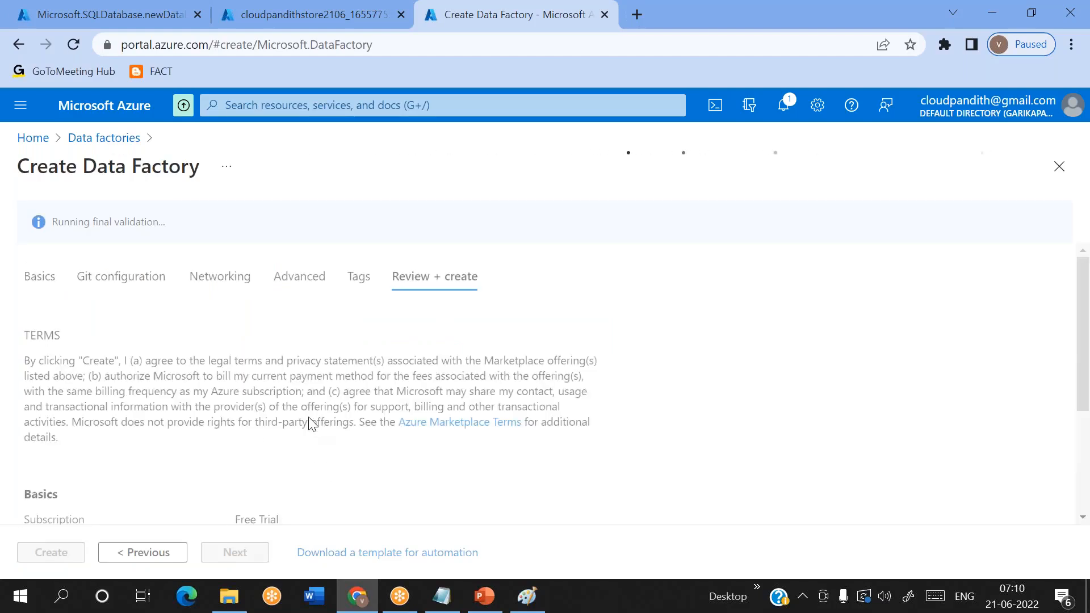
{"action": "left_click", "coordinate": [51, 553]}
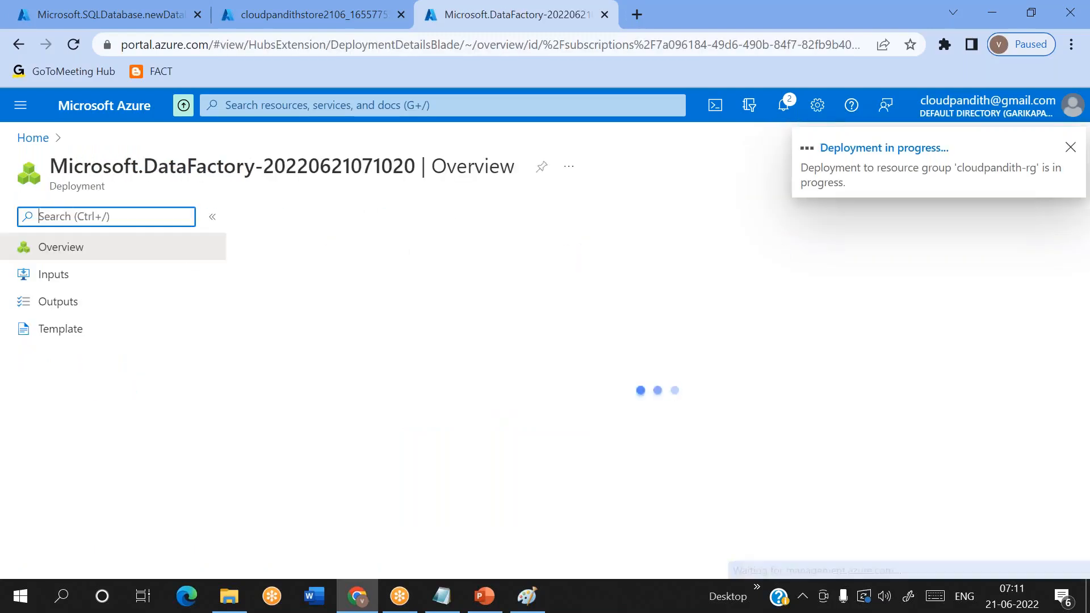
- Open the deployed cloudpandithsqldb database from the first browser tab and go to its server firewall settings
{"action": "left_click", "coordinate": [111, 8]}
{"action": "left_click", "coordinate": [338, 460]}
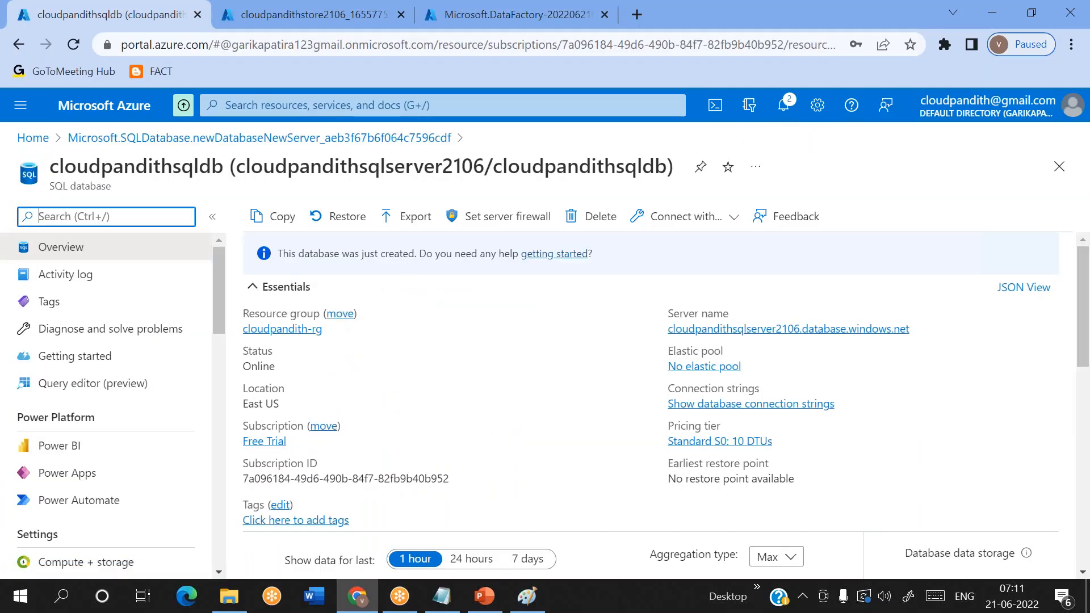
{"action": "left_click", "coordinate": [512, 226]}
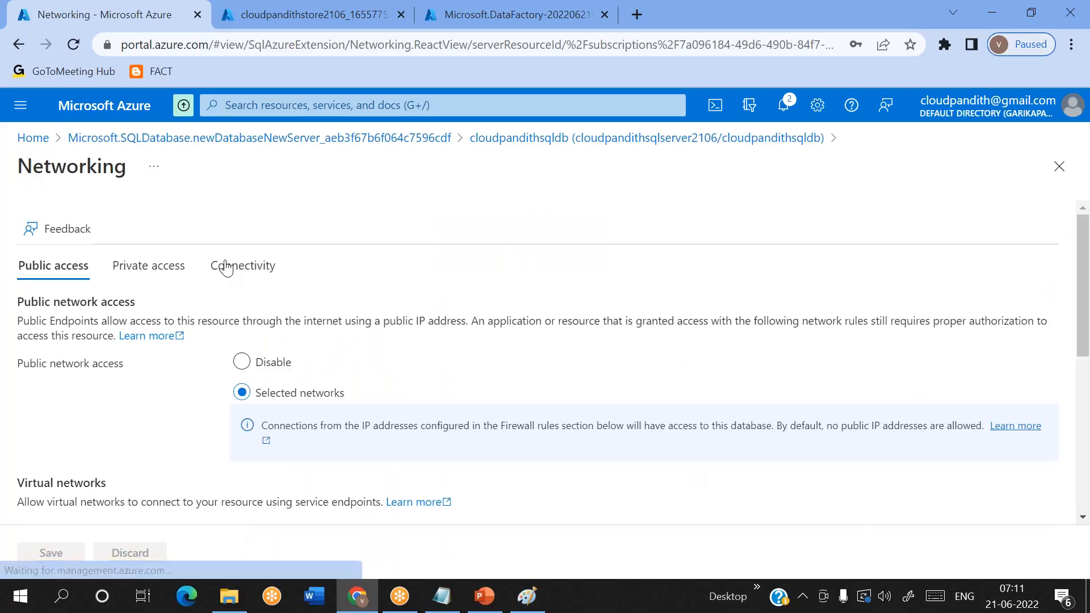
- Add the client IPv4 address to the firewall rules, allow Azure services and resources to access the server, and save
{"action": "scroll", "coordinate": [135, 380], "scroll_direction": "down", "scroll_amount": 5}
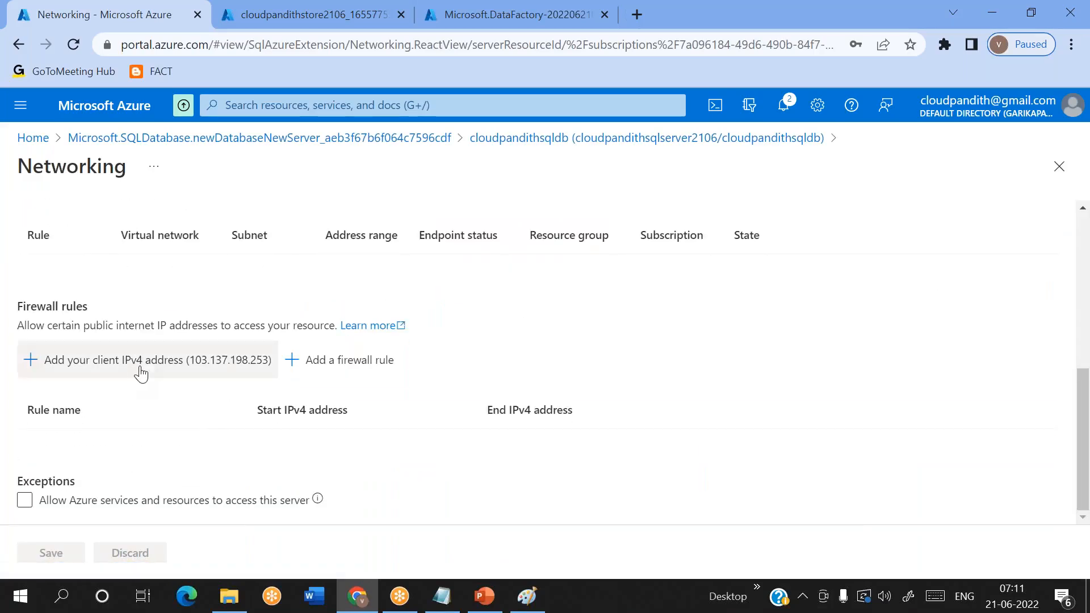
{"action": "left_click", "coordinate": [152, 360]}
{"action": "scroll", "coordinate": [128, 430], "scroll_direction": "down", "scroll_amount": 1}
{"action": "left_click", "coordinate": [25, 501]}
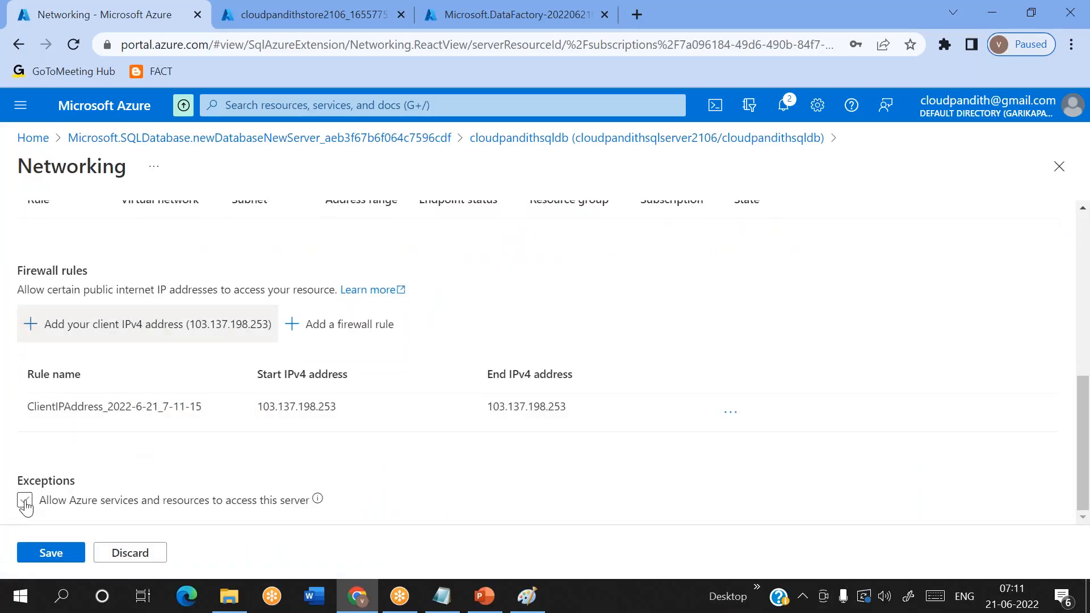
{"action": "left_click", "coordinate": [50, 553]}
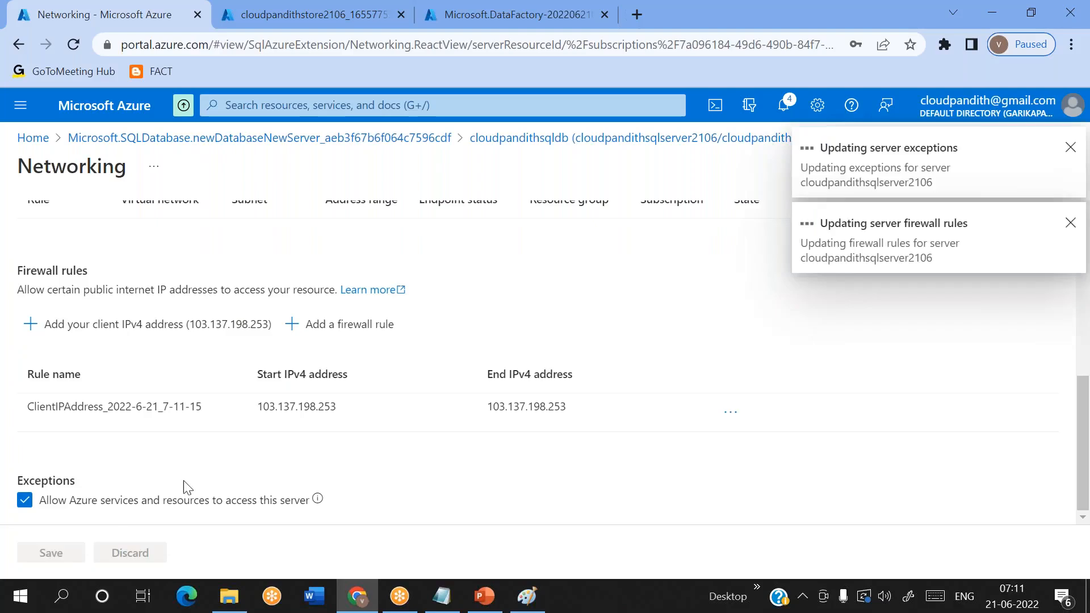
- Review the server's networking settings and the database's query editor page, and return to the cloudpandithsqldb overview
{"action": "scroll", "coordinate": [290, 469], "scroll_direction": "up", "scroll_amount": 6}
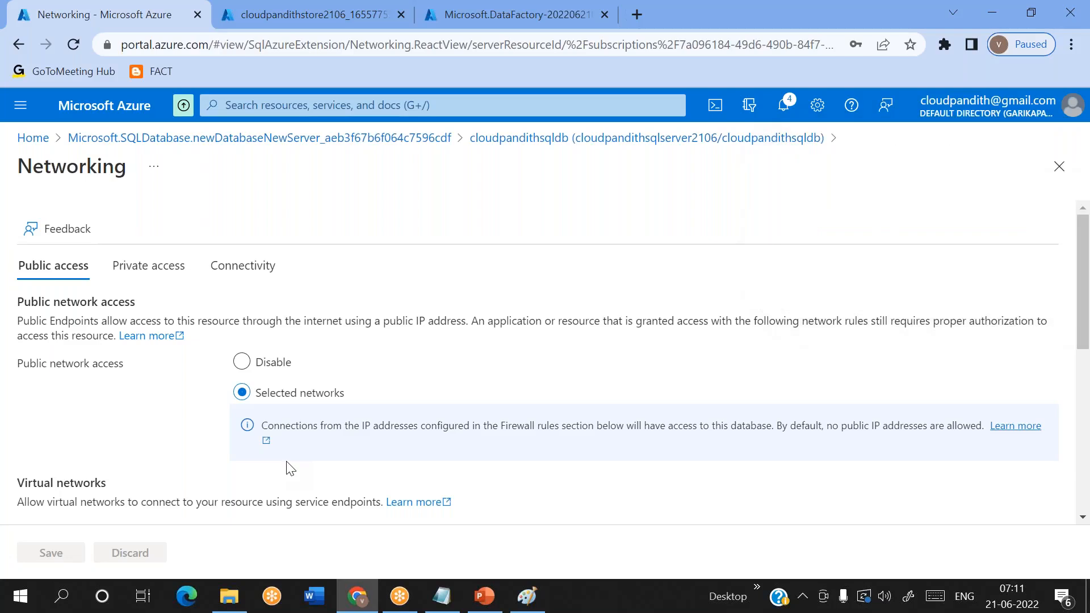
{"action": "scroll", "coordinate": [287, 466], "scroll_direction": "down", "scroll_amount": 5}
{"action": "scroll", "coordinate": [286, 465], "scroll_direction": "up", "scroll_amount": 5}
{"action": "scroll", "coordinate": [372, 284], "scroll_direction": "down", "scroll_amount": 6}
{"action": "scroll", "coordinate": [372, 284], "scroll_direction": "up", "scroll_amount": 1}
{"action": "scroll", "coordinate": [372, 284], "scroll_direction": "up", "scroll_amount": 6}
{"action": "left_click", "coordinate": [653, 138]}
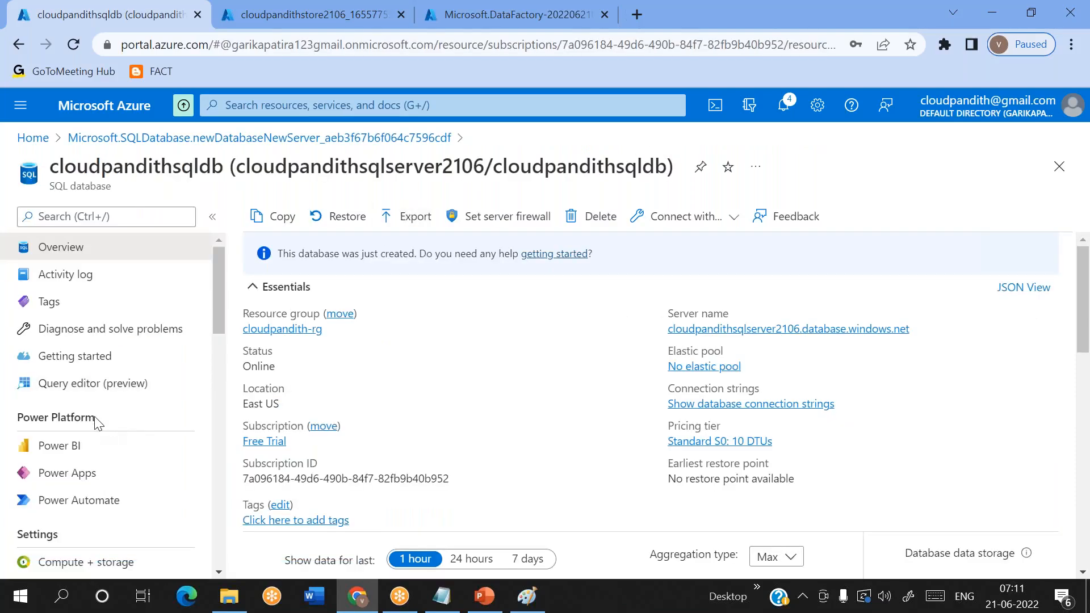
{"action": "left_click", "coordinate": [93, 384]}
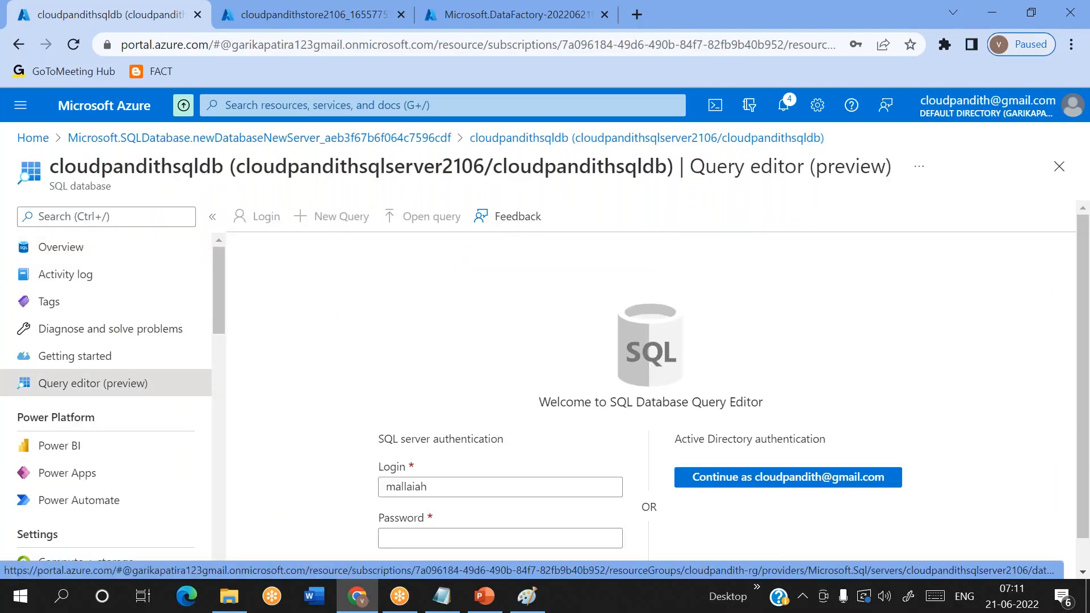
{"action": "left_click", "coordinate": [52, 249]}
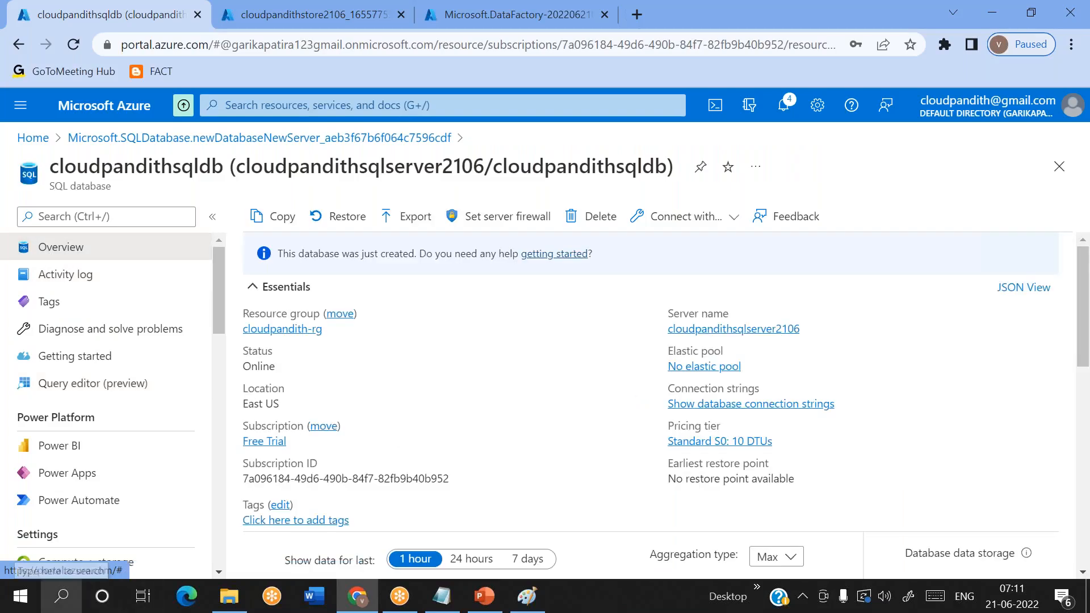
- Find Azure Data Studio through the Windows search and open it
{"action": "left_click", "coordinate": [61, 596]}
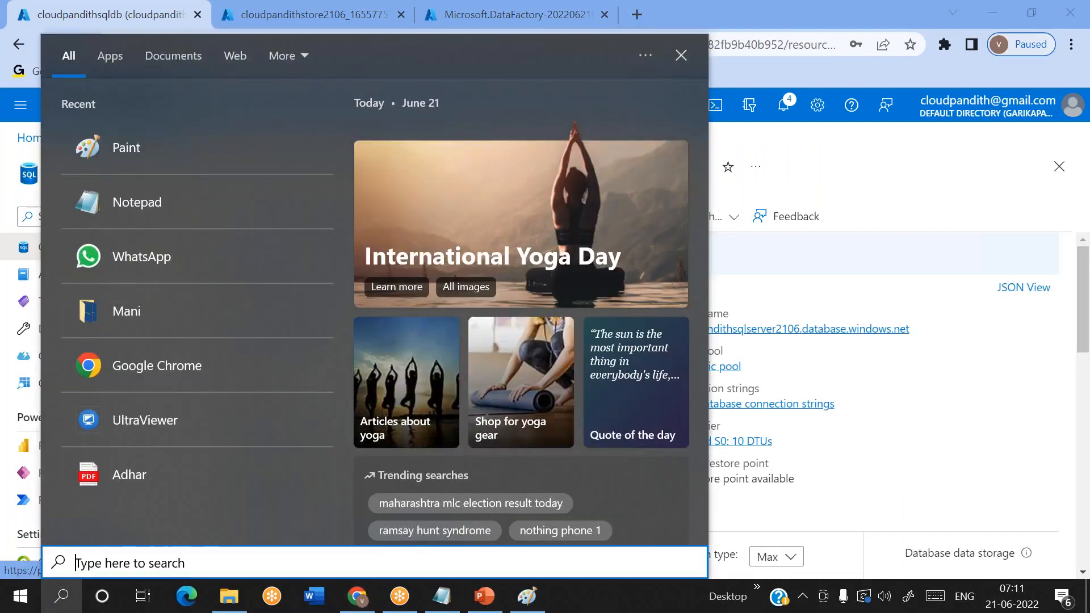
{"action": "type", "text": "data stu"}
{"action": "key", "text": "Escape"}
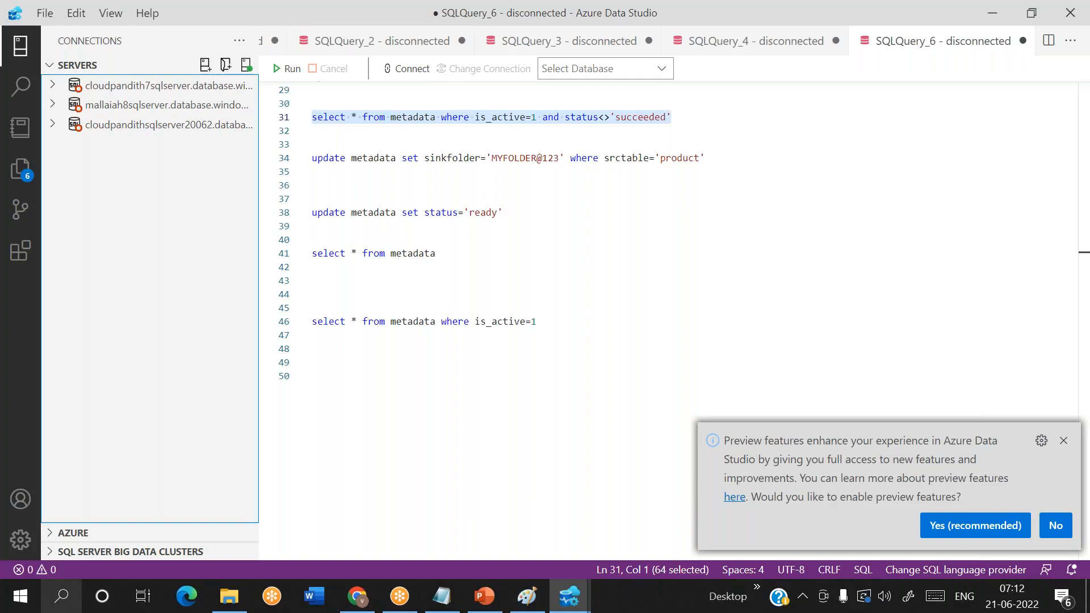
- Dismiss the preview features prompt and delete all the text in the SQLQuery_6 editor
{"action": "left_click", "coordinate": [1063, 442]}
{"action": "left_click", "coordinate": [523, 297]}
{"action": "key", "text": "ctrl+a"}
{"action": "key", "text": "BackSpace"}
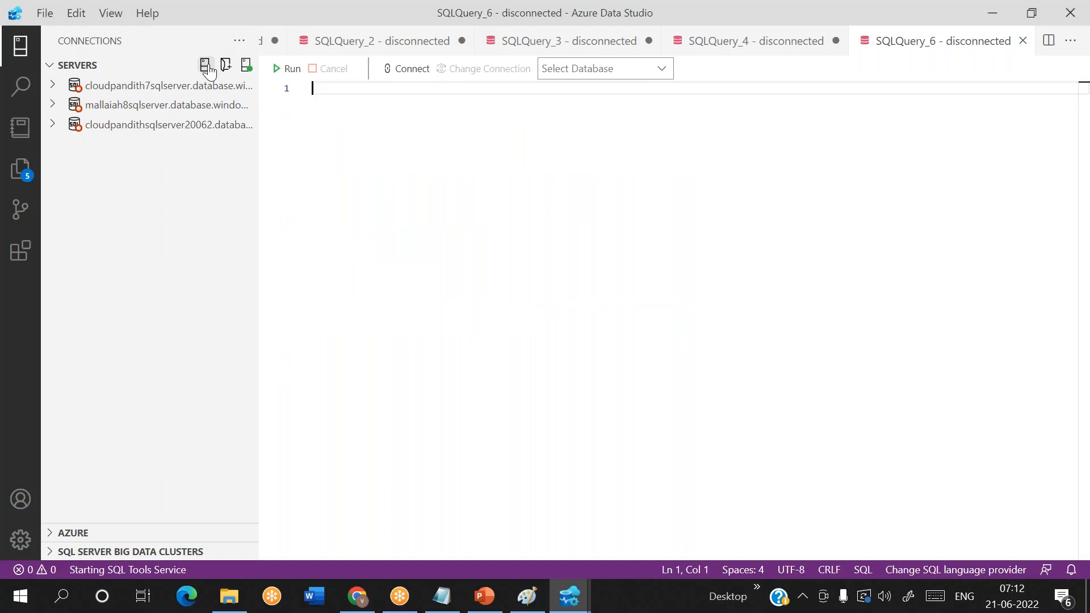
- Start a new connection with the server name copied from the Azure portal, cloudpandithsqlserver2106.database.windows.net, using SQL Login authentication
{"action": "left_click", "coordinate": [205, 67]}
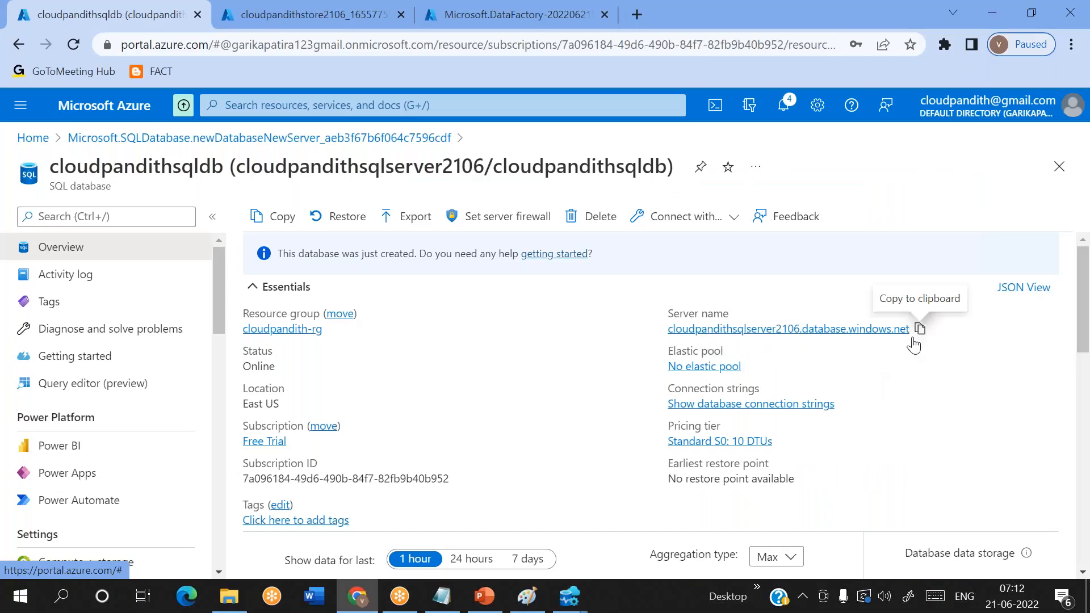
{"action": "left_click", "coordinate": [918, 329]}
{"action": "key", "text": "alt+Tab"}
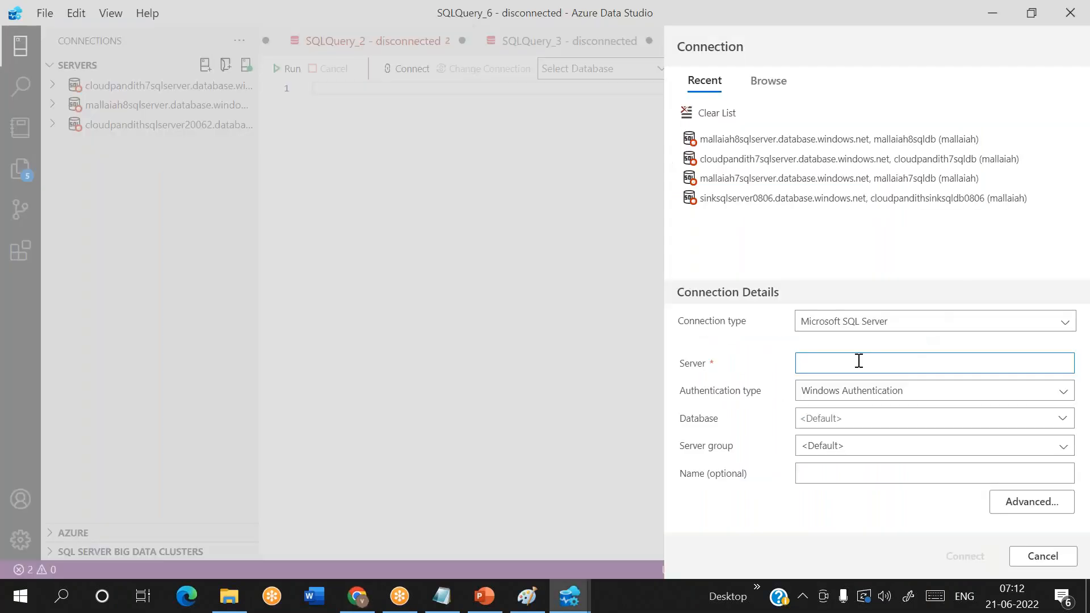
{"action": "key", "text": "ctrl+v"}
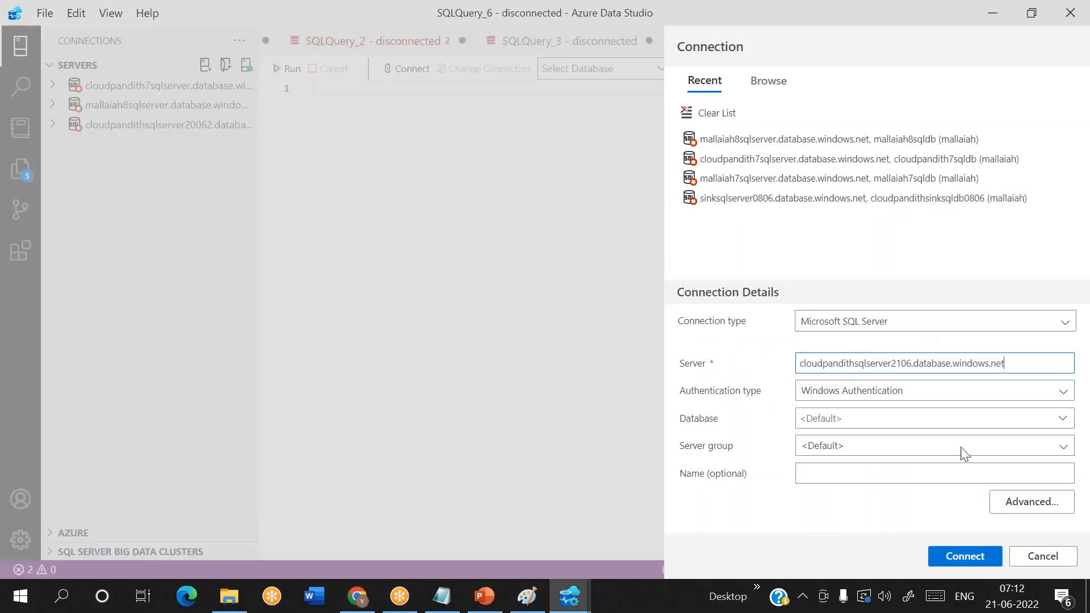
{"action": "left_click", "coordinate": [844, 400]}
{"action": "left_click", "coordinate": [827, 409]}
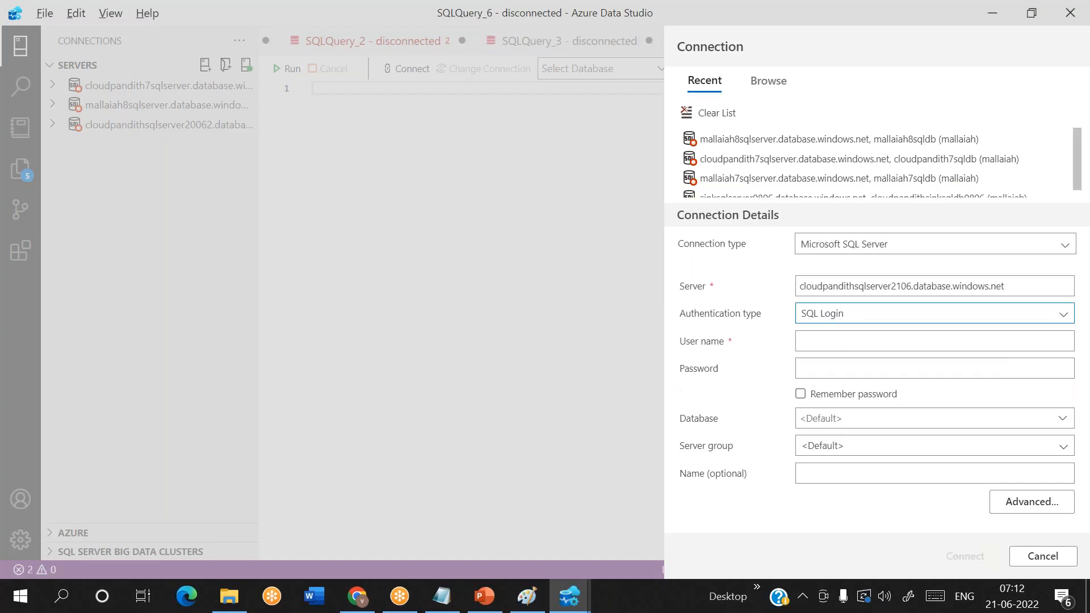
- Copy the database name from the Azure portal and set the connection's database to cloudpandithsqldb
{"action": "key", "text": "alt+Tab"}
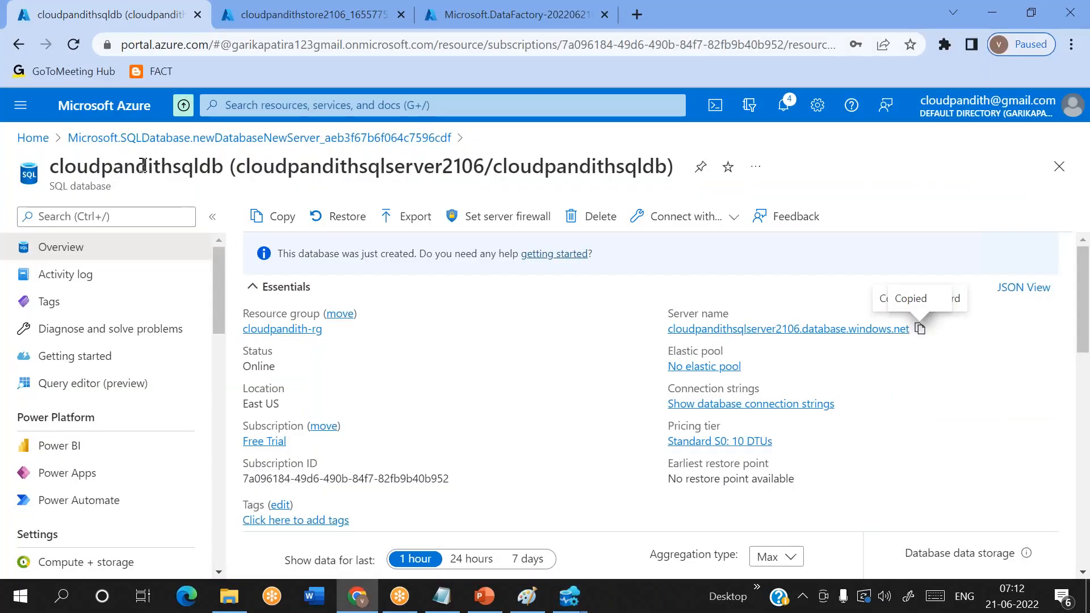
{"action": "double_click", "coordinate": [144, 165]}
{"action": "key", "text": "alt+Tab"}
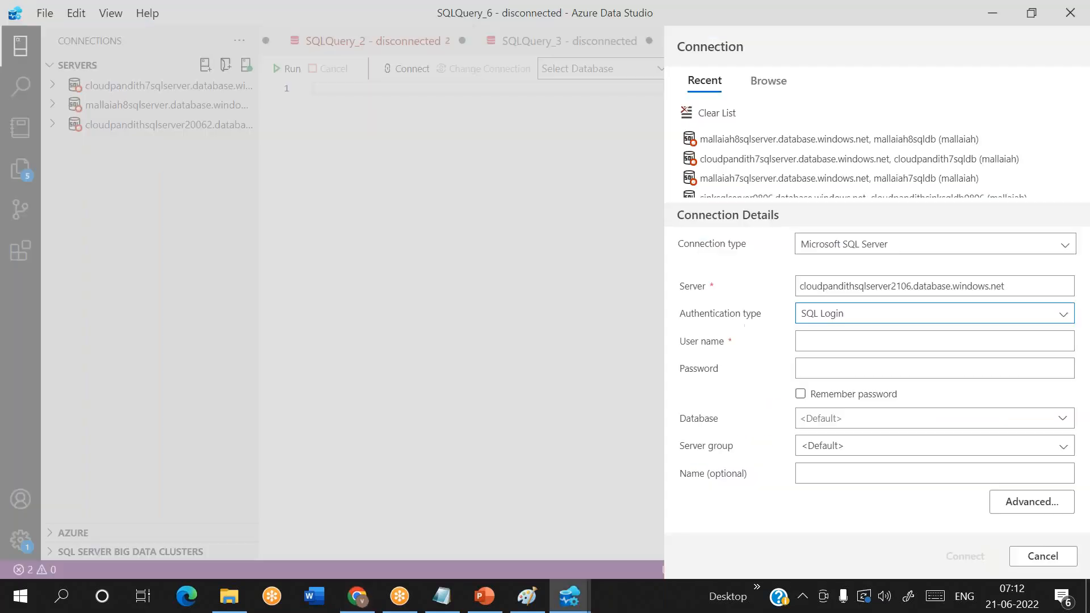
{"action": "left_click", "coordinate": [841, 414]}
{"action": "key", "text": "ctrl+v"}
- Enter the SQL login's user name and password in the connection details
{"action": "left_click", "coordinate": [814, 344]}
{"action": "type", "text": "mallaiah"}
{"action": "left_click", "coordinate": [825, 366]}
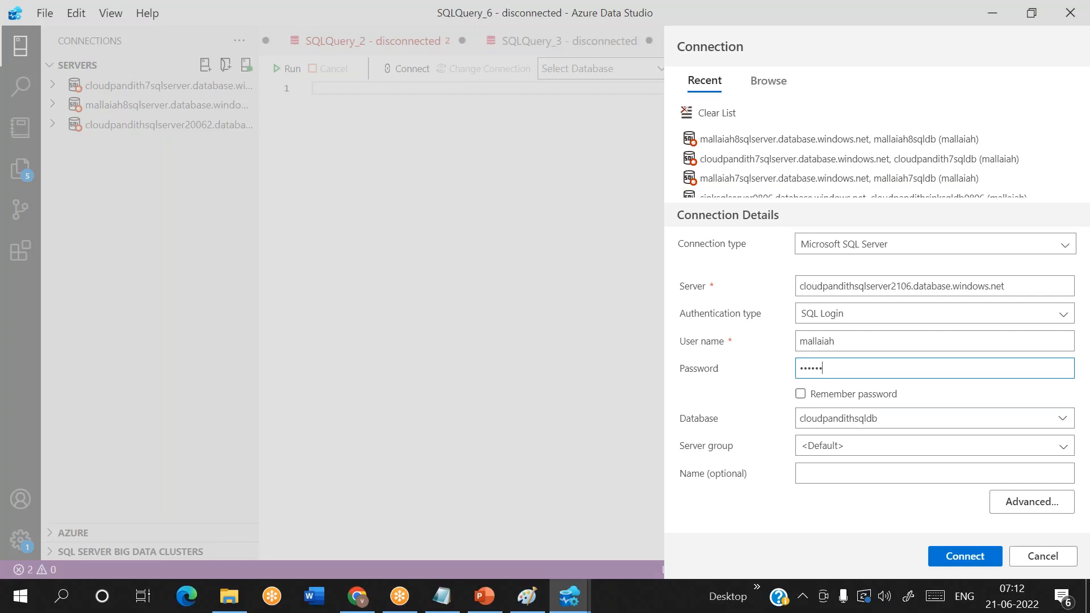
- Try to connect to the database, and check the server's firewall rules in the Azure portal
{"action": "left_click", "coordinate": [965, 557]}
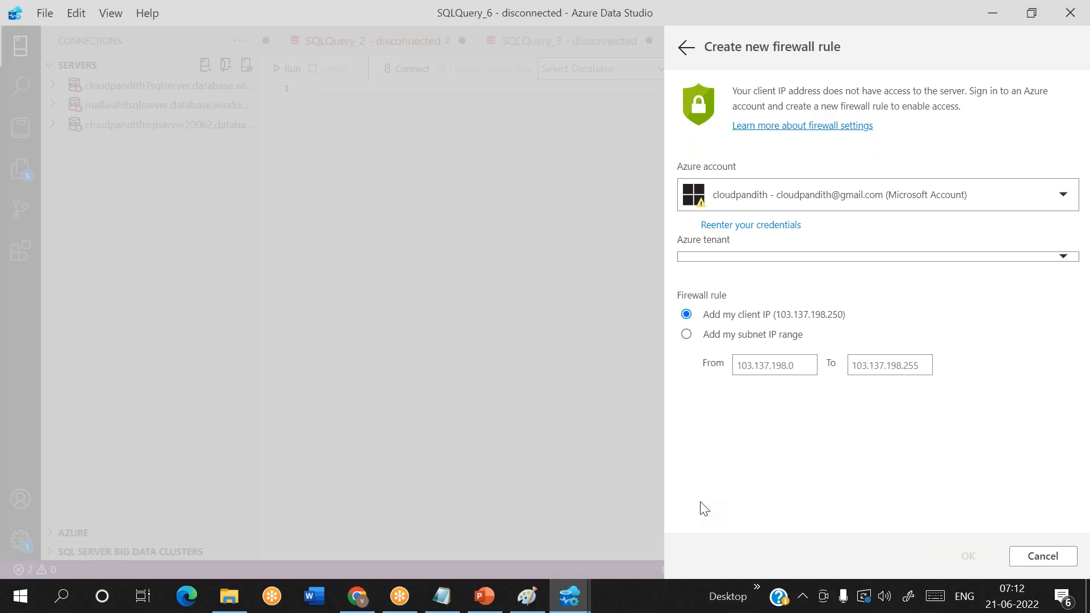
{"action": "key", "text": "alt+Tab"}
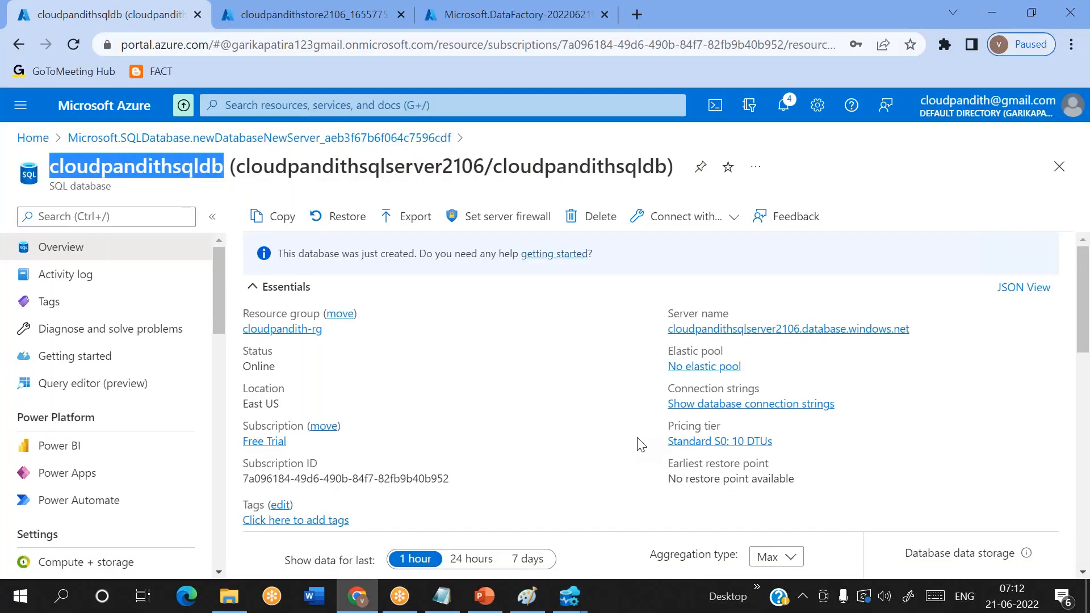
{"action": "left_click", "coordinate": [500, 216]}
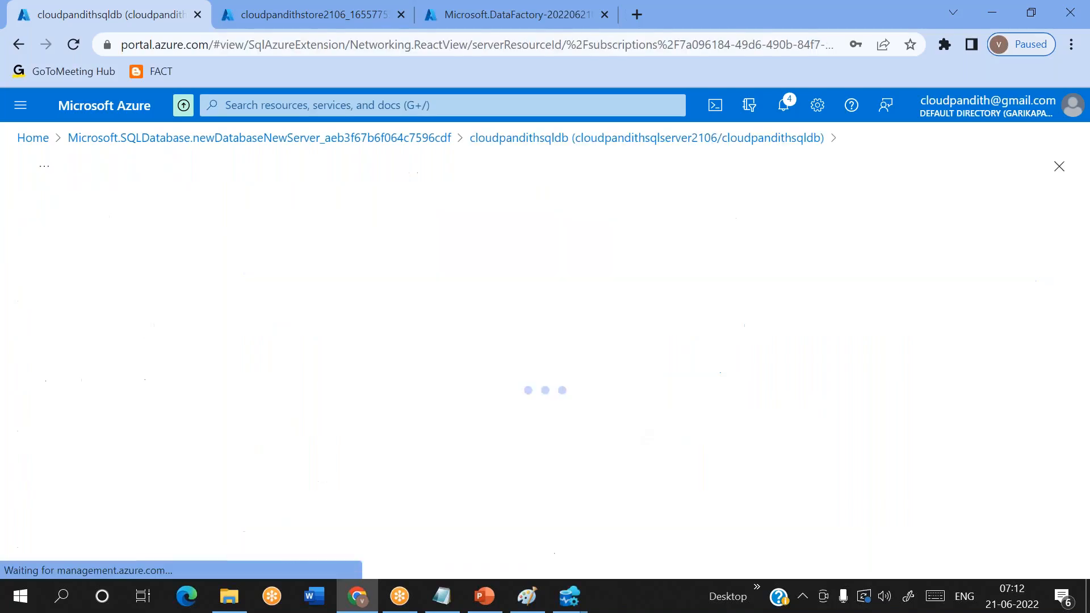
{"action": "scroll", "coordinate": [420, 362], "scroll_direction": "down", "scroll_amount": 10}
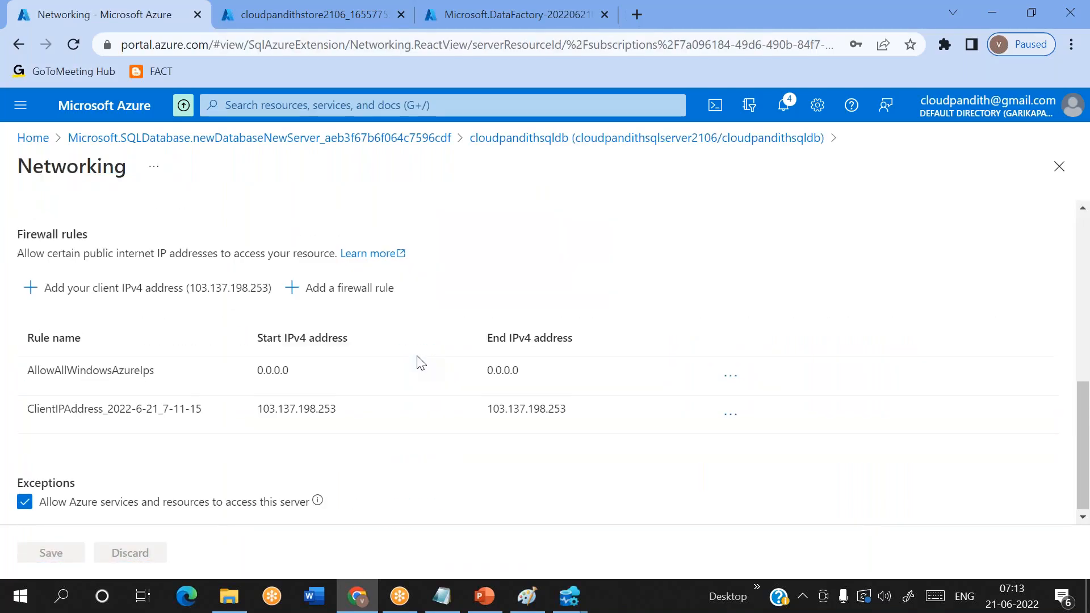
{"action": "scroll", "coordinate": [420, 363], "scroll_direction": "up", "scroll_amount": 10}
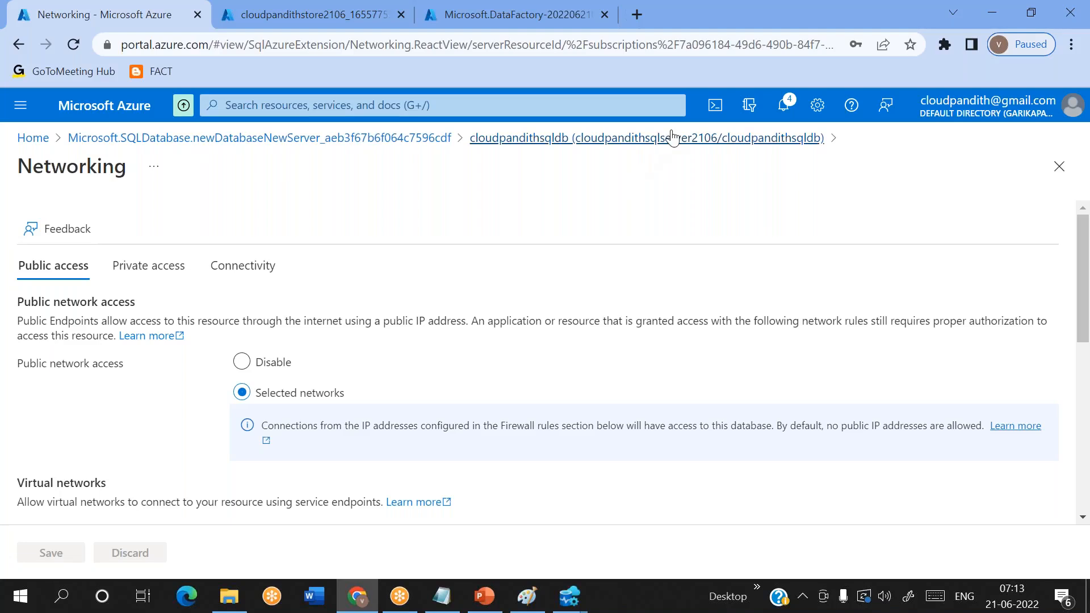
{"action": "left_click", "coordinate": [673, 137]}
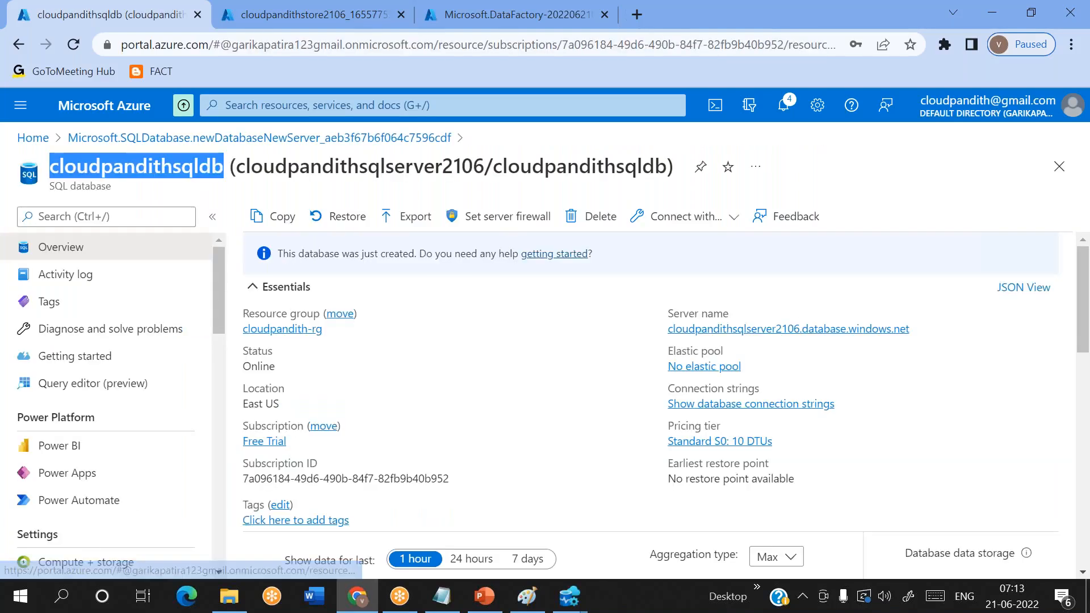
- Switch to Azure Data Studio and examine the client IP and subnet range offered for the new firewall rule
{"action": "left_click", "coordinate": [569, 596]}
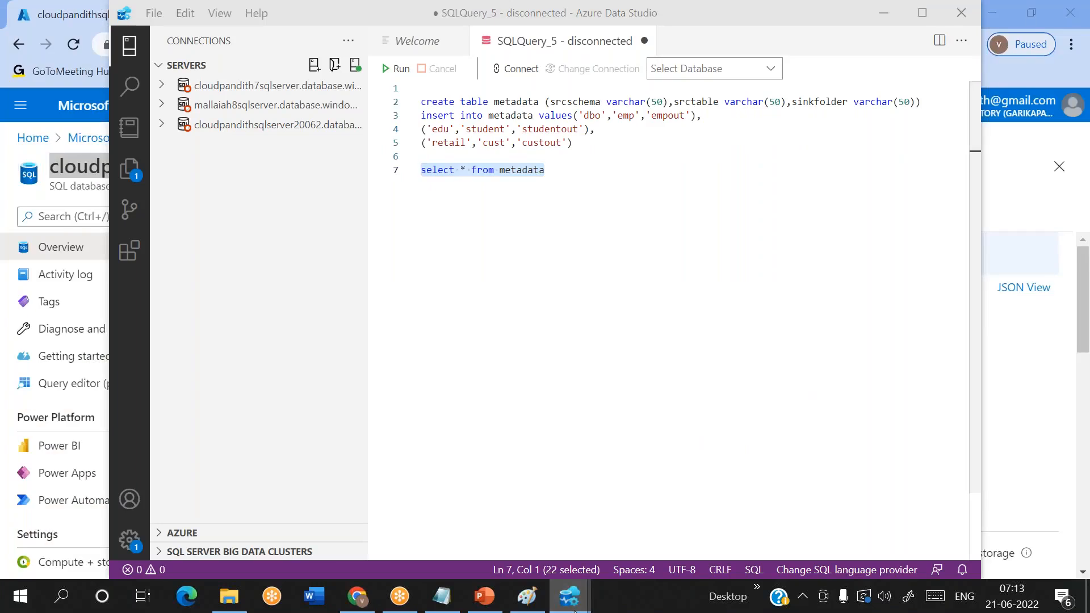
{"action": "left_click", "coordinate": [528, 550]}
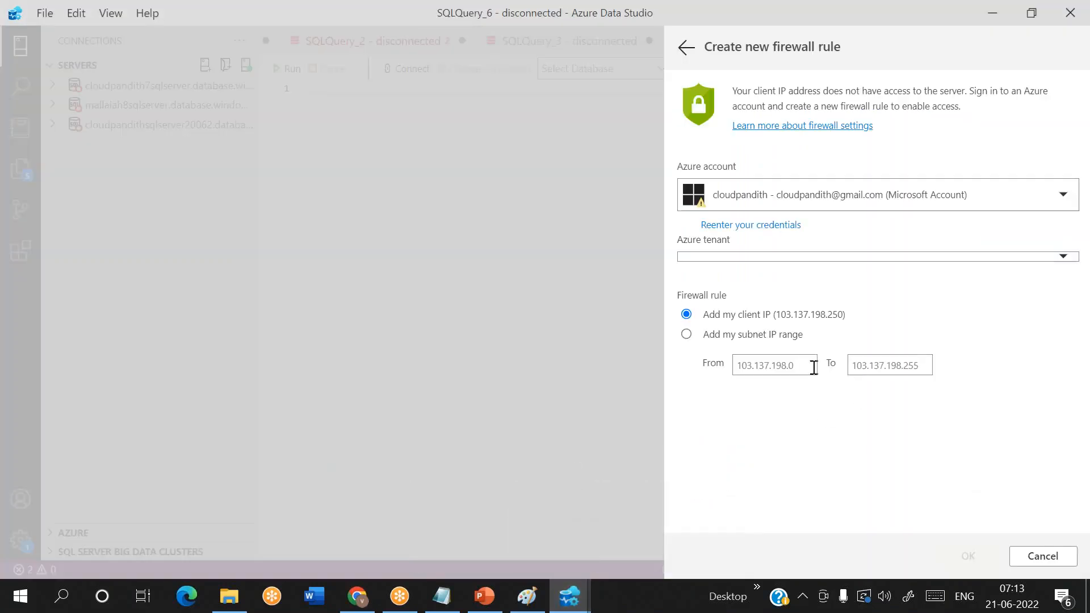
{"action": "left_click", "coordinate": [807, 366]}
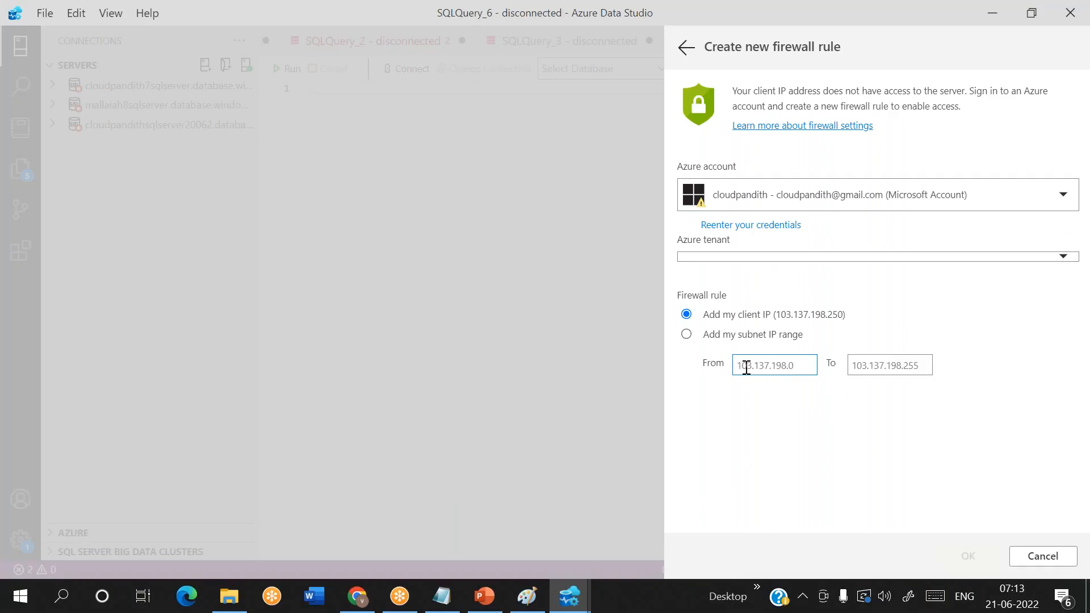
{"action": "left_click", "coordinate": [781, 319]}
- Reopen the server firewall settings in the Azure portal and compare the client IP rule with the address in Azure Data Studio
{"action": "left_click", "coordinate": [357, 596]}
{"action": "left_click", "coordinate": [515, 233]}
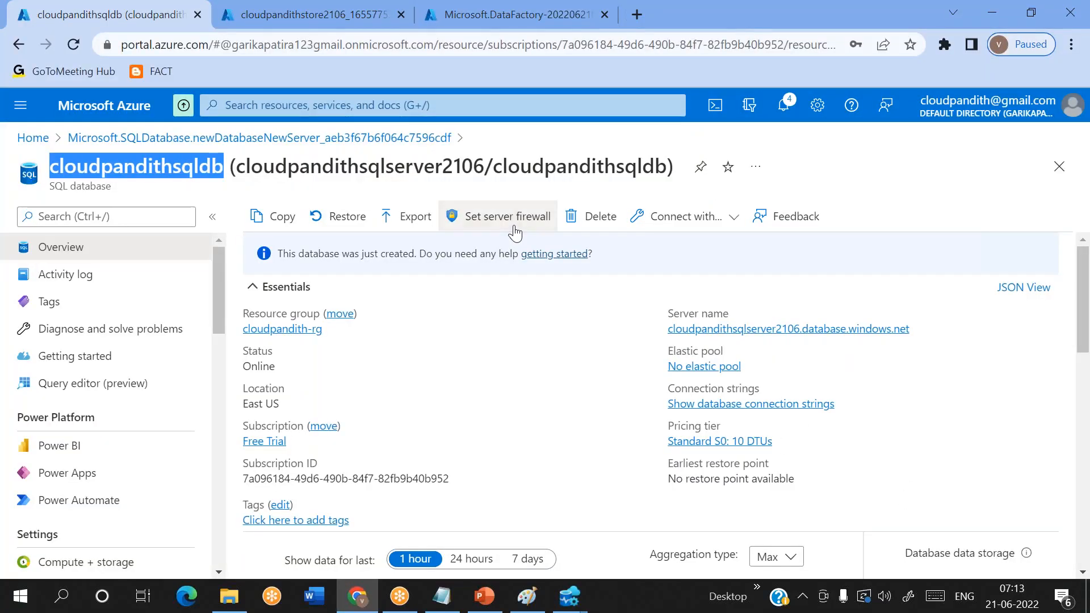
{"action": "scroll", "coordinate": [372, 413], "scroll_direction": "down", "scroll_amount": 5}
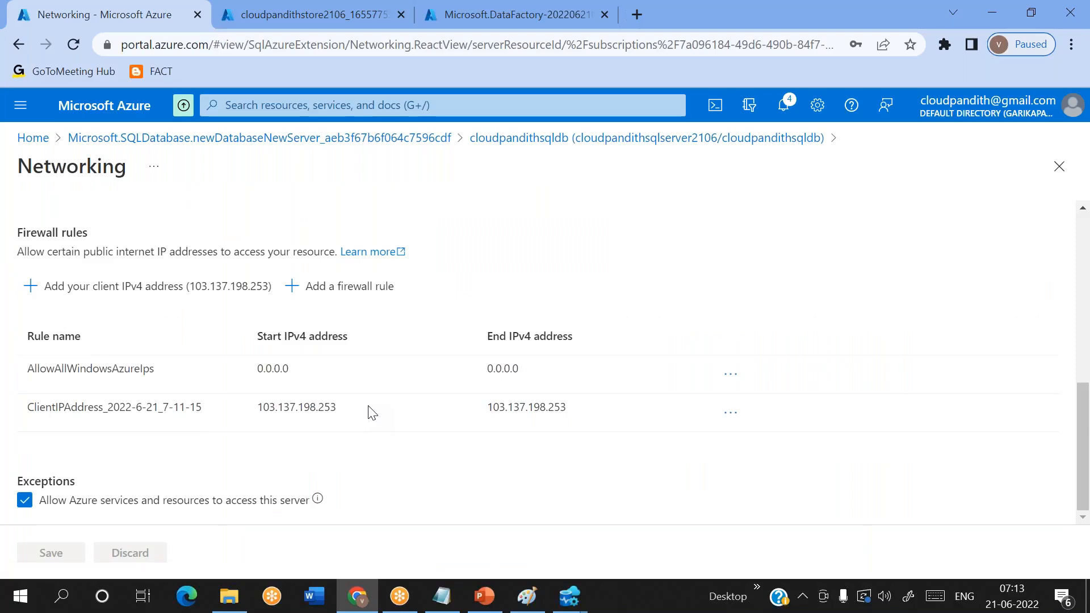
{"action": "left_click_drag", "start_coordinate": [346, 413], "coordinate": [302, 408]}
{"action": "mouse_move", "coordinate": [569, 595]}
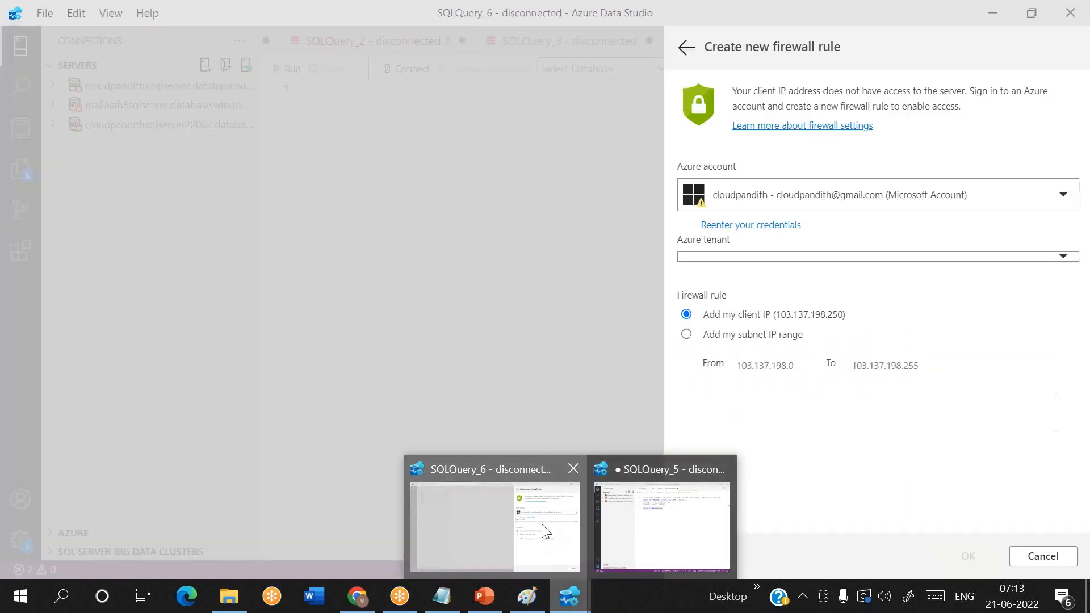
{"action": "left_click", "coordinate": [542, 530]}
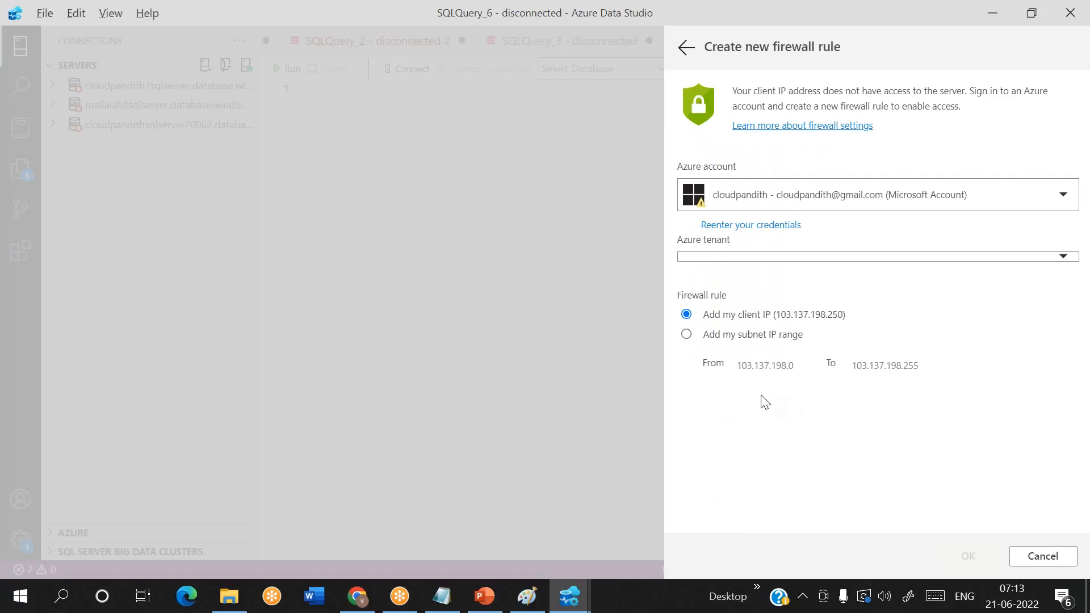
- In the Azure portal, start a server firewall rule named my rule with start IP 103.137.198.0
{"action": "key", "text": "alt+Tab"}
{"action": "key", "text": "alt+Tab"}
{"action": "key", "text": "alt+Tab"}
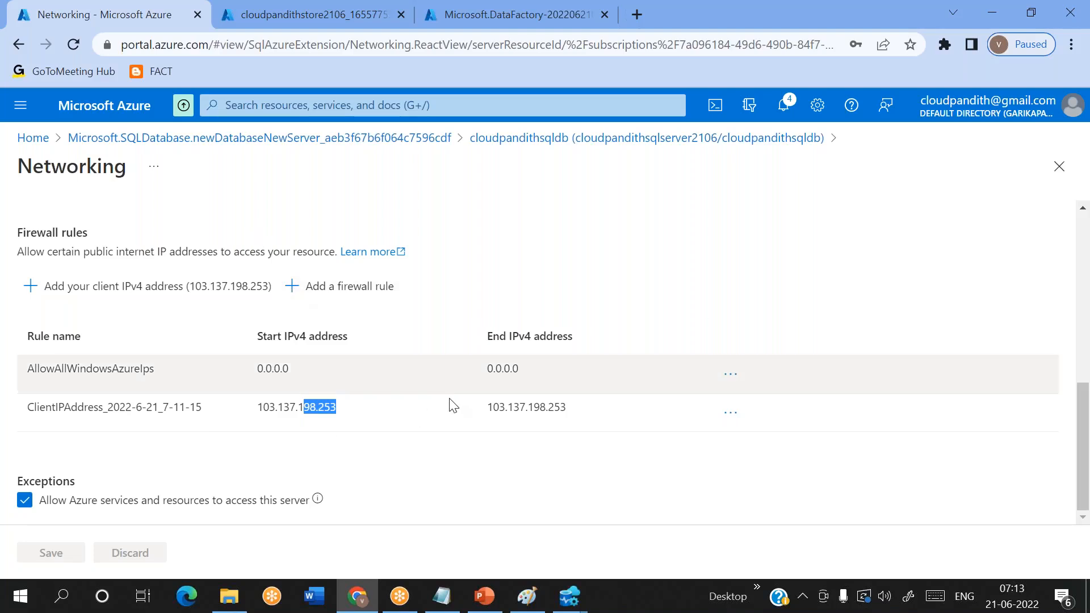
{"action": "left_click", "coordinate": [288, 293]}
{"action": "left_click", "coordinate": [350, 400]}
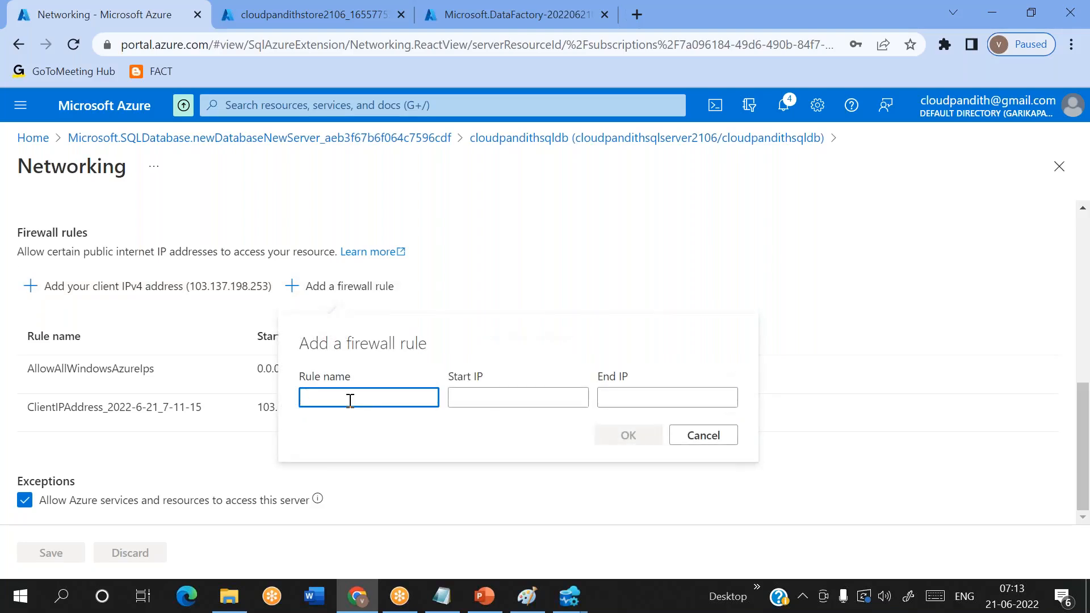
{"action": "type", "text": "my rule"}
{"action": "left_click", "coordinate": [490, 398]}
{"action": "type", "text": "103.137."}
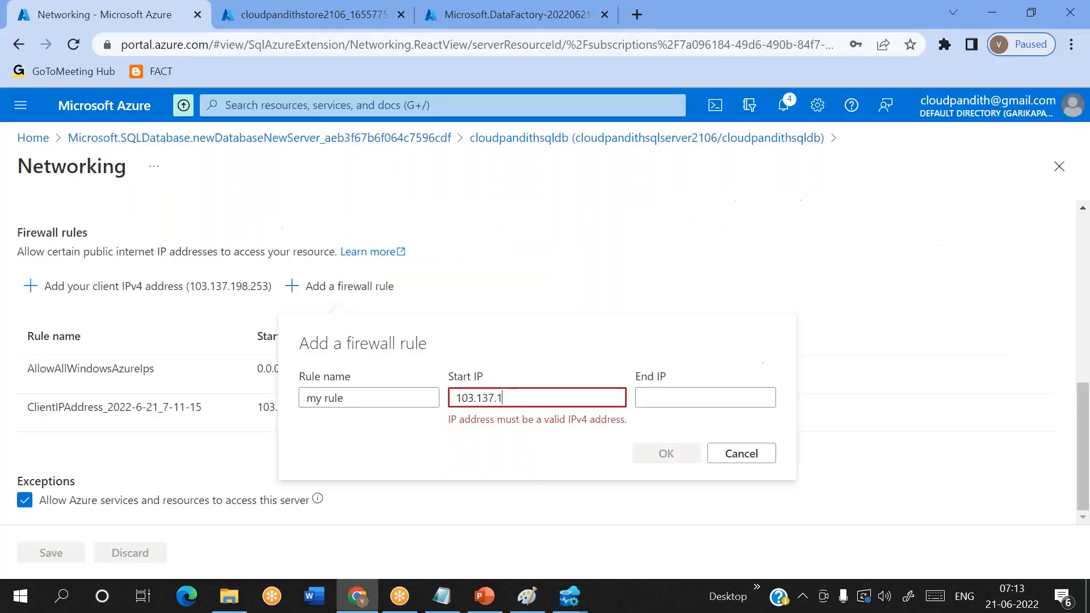
{"action": "type", "text": "98.0"}
- Set the rule's end IP to 103.137.198.255, add the rule, and save the firewall settings
{"action": "key", "text": "ctrl+a"}
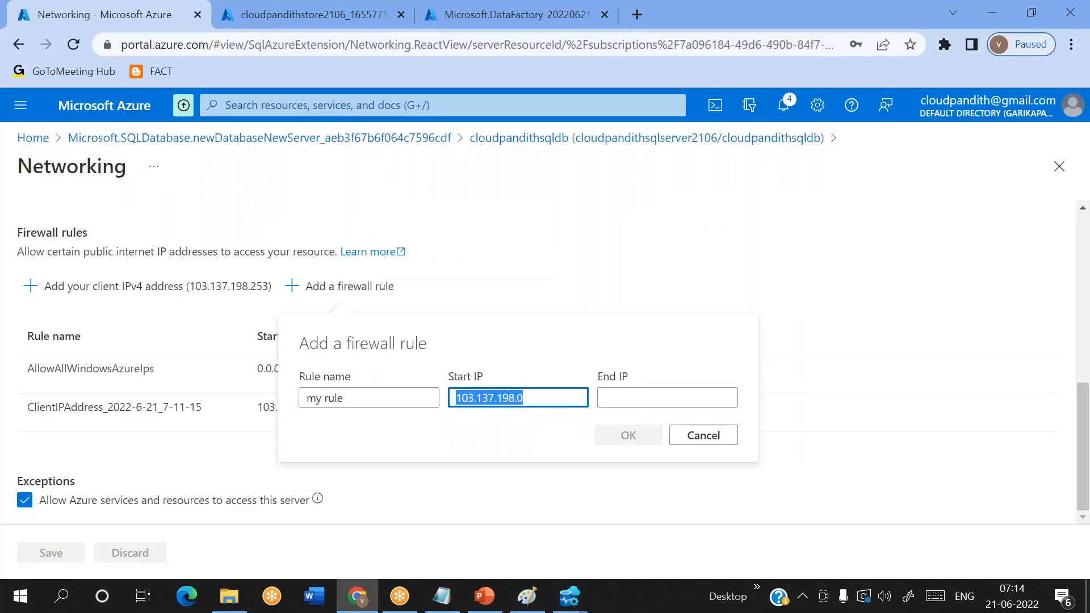
{"action": "key", "text": "ctrl+c"}
{"action": "left_click", "coordinate": [624, 402]}
{"action": "key", "text": "ctrl+v"}
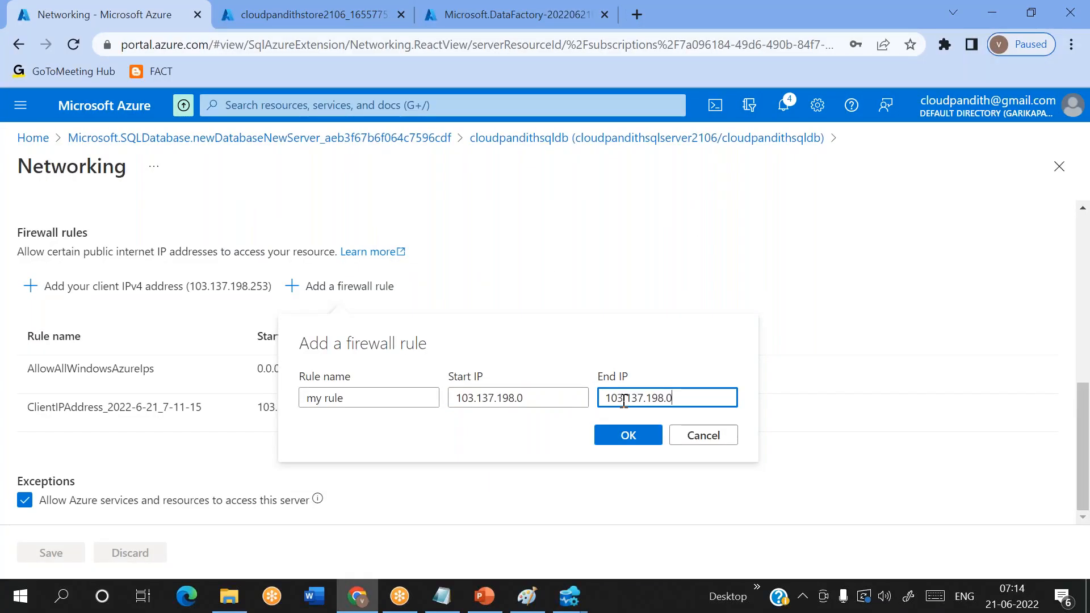
{"action": "key", "text": "BackSpace"}
{"action": "type", "text": "255"}
{"action": "left_click", "coordinate": [628, 436]}
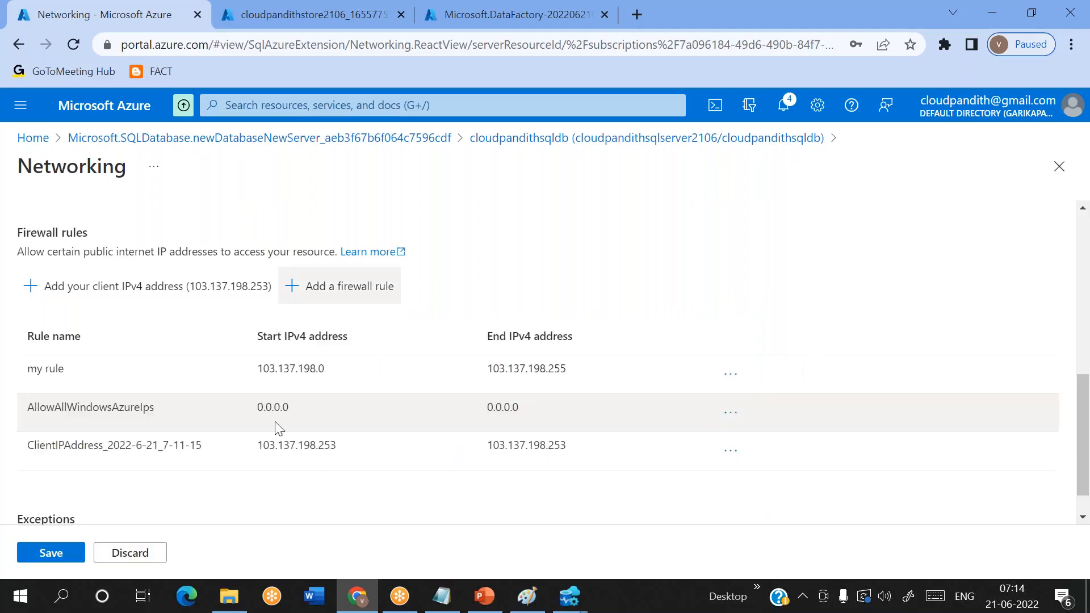
{"action": "left_click", "coordinate": [46, 553]}
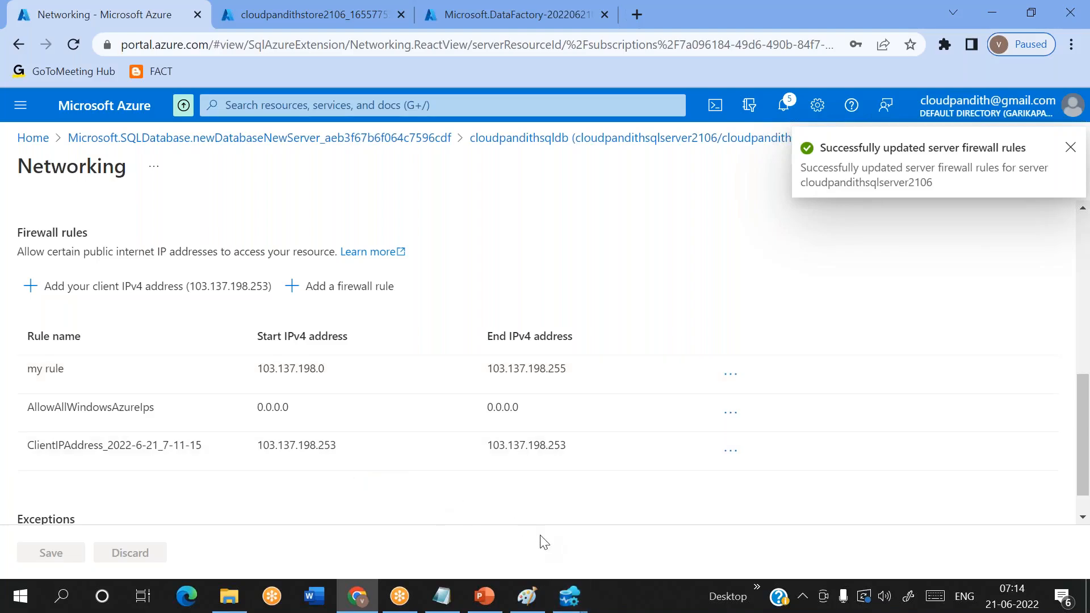
- Switch to Azure Data Studio, cancel the firewall rule form, and connect to cloudpandithsqldb with the entered connection details
{"action": "left_click", "coordinate": [569, 596]}
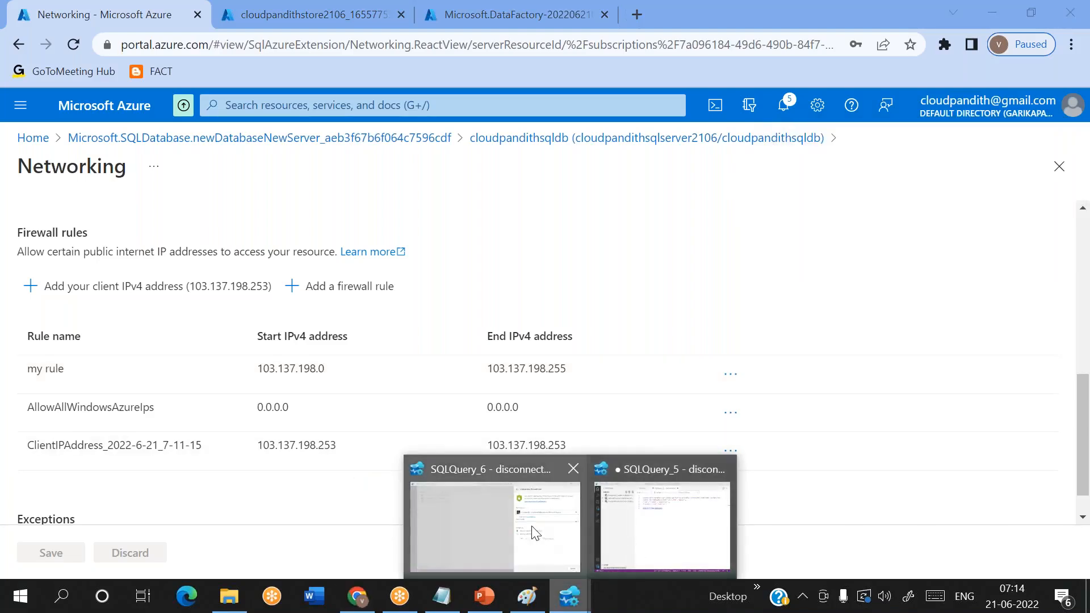
{"action": "left_click", "coordinate": [536, 534]}
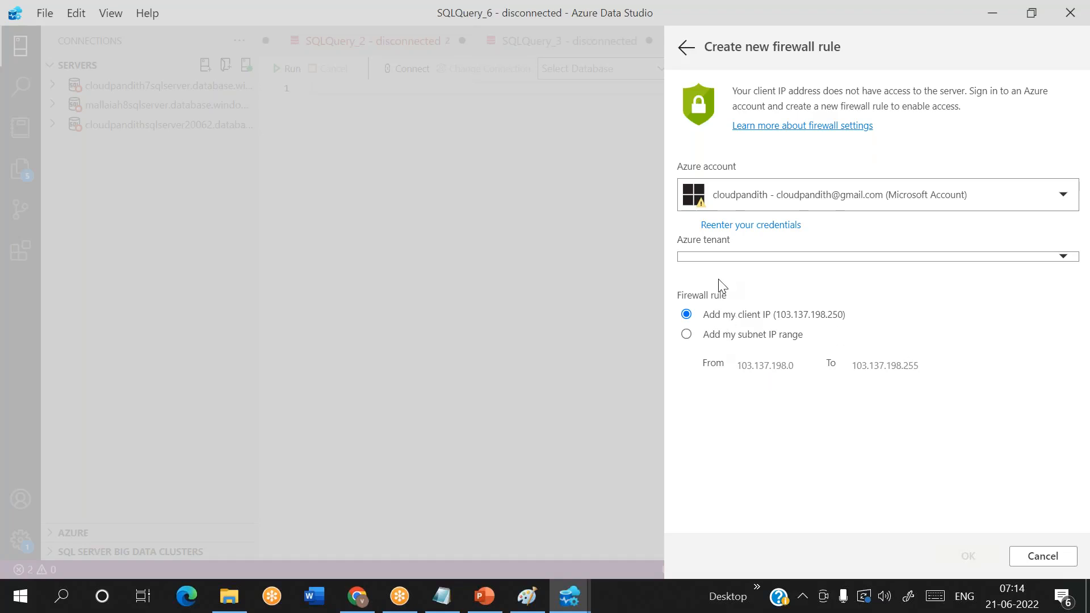
{"action": "left_click", "coordinate": [1036, 559]}
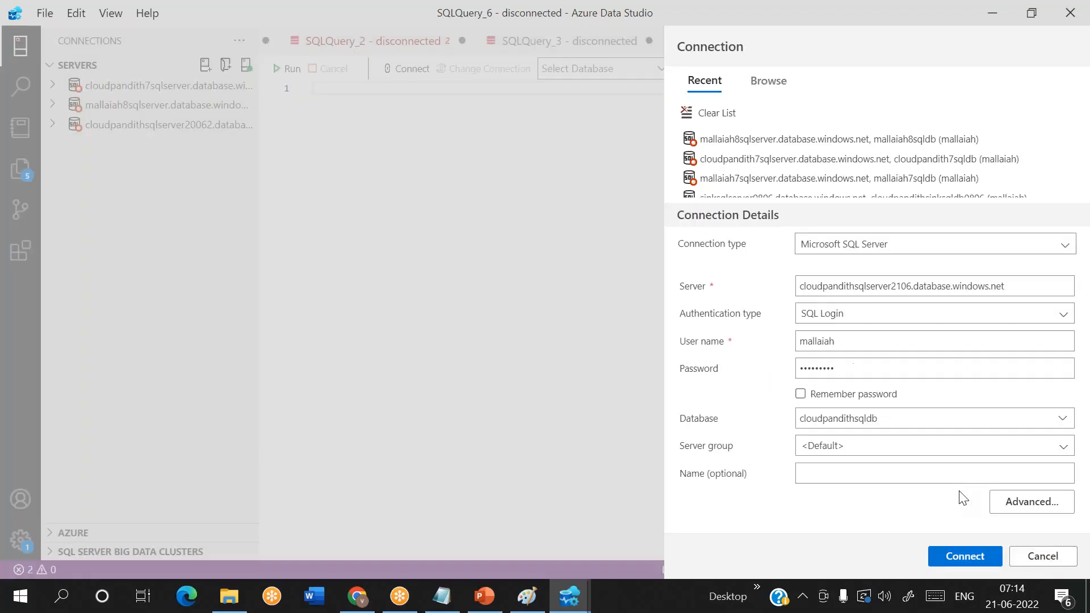
{"action": "left_click", "coordinate": [969, 555]}
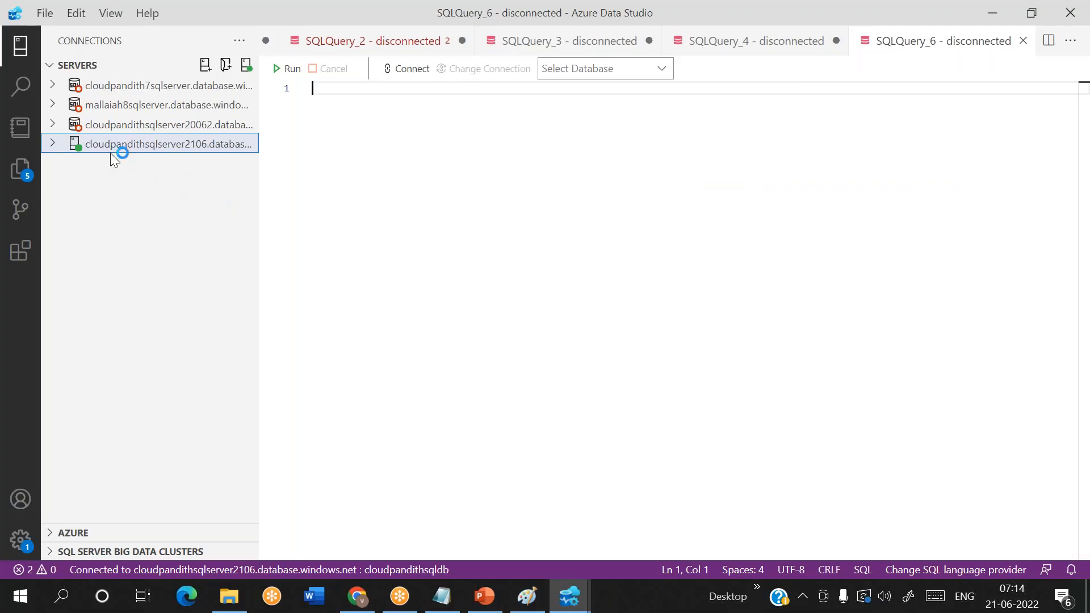
- Expand the cloudpandithsqlserver2106 connection and open new query editors for cloudpandithsqldb from the server and its database dashboard
{"action": "left_click", "coordinate": [51, 144]}
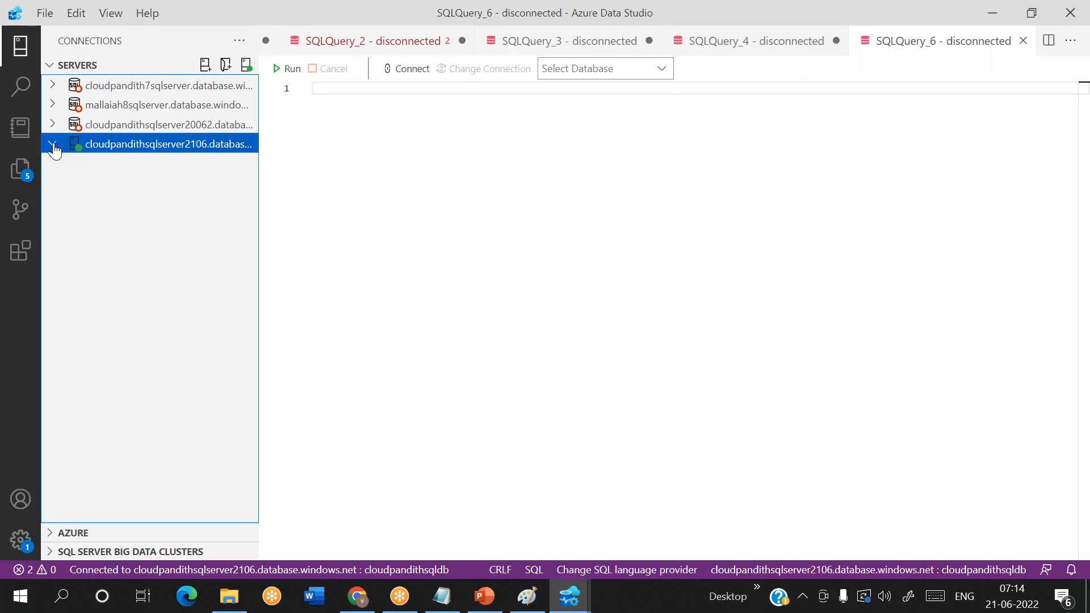
{"action": "right_click", "coordinate": [101, 151]}
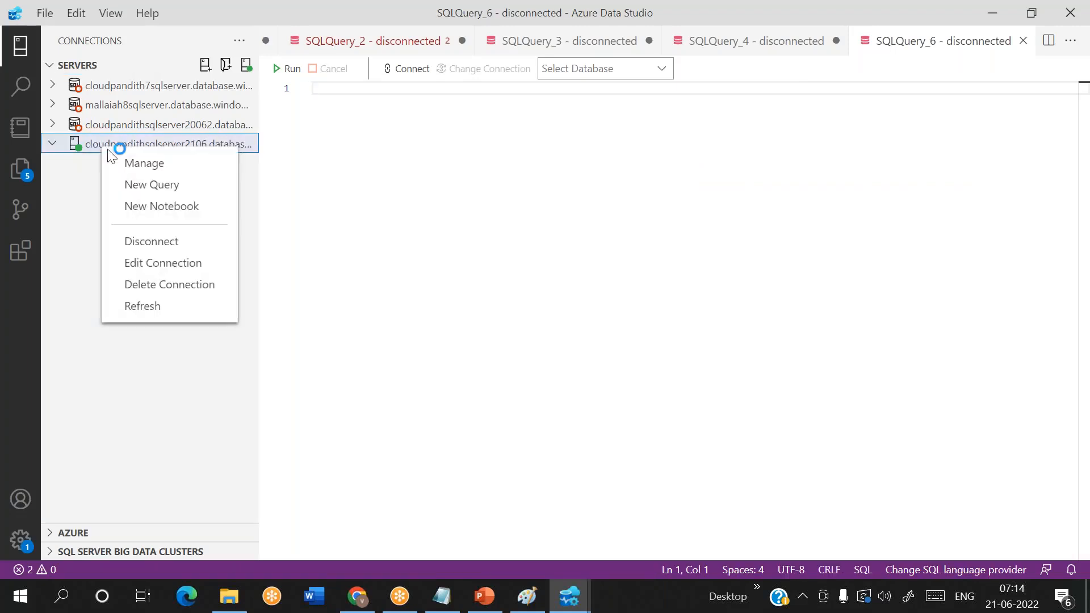
{"action": "left_click", "coordinate": [151, 185]}
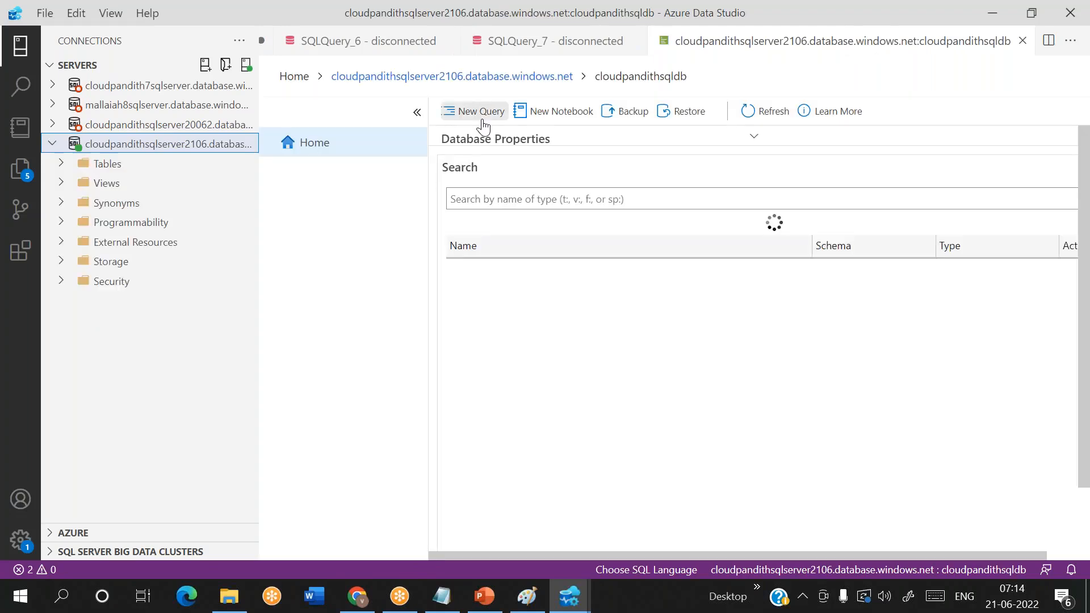
{"action": "left_click", "coordinate": [481, 116]}
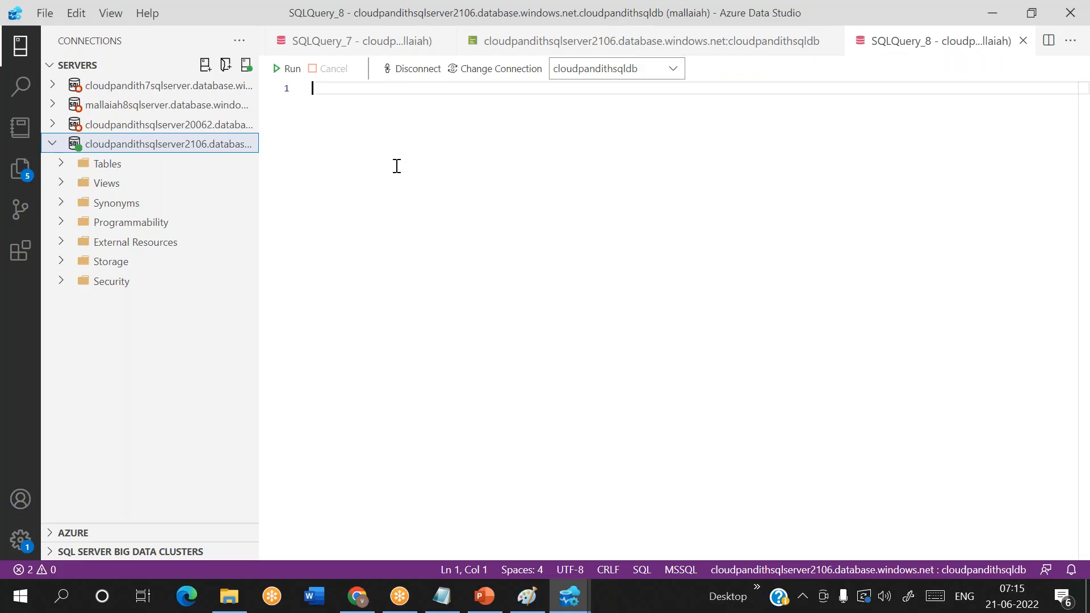
{"action": "left_click", "coordinate": [442, 596]}
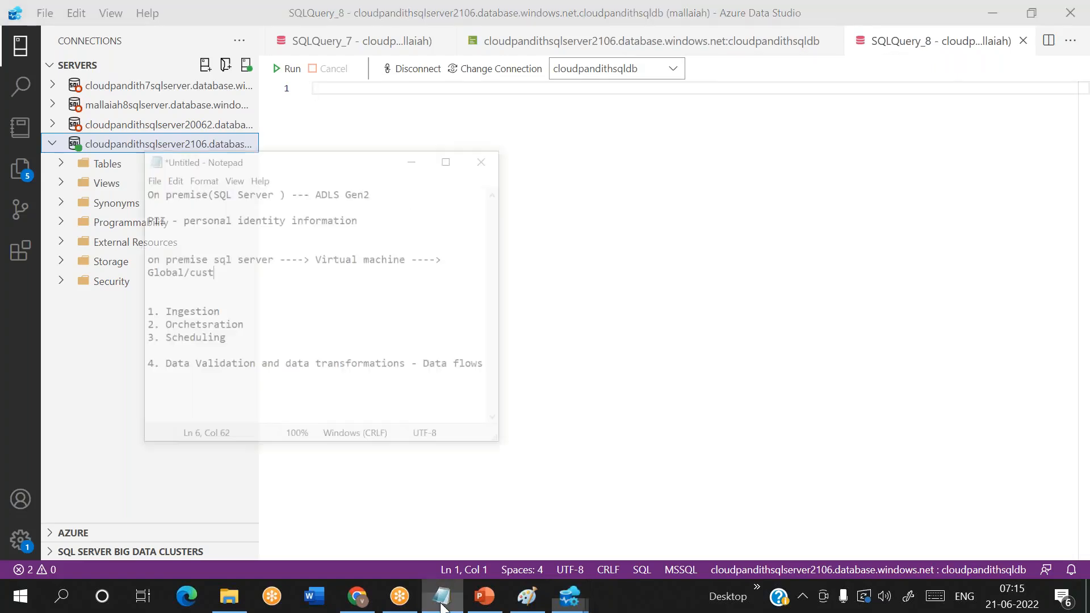
{"action": "left_click", "coordinate": [671, 247]}
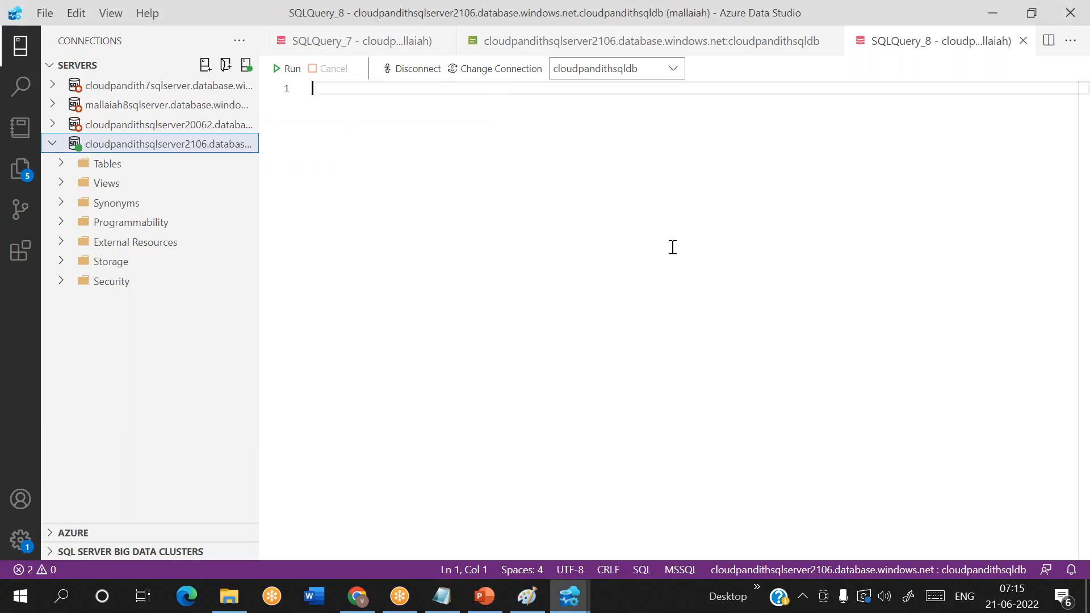
{"action": "type", "text": "create"}
{"action": "key", "text": "BackSpace"}
{"action": "key", "text": "BackSpace"}
{"action": "key", "text": "BackSpace"}
{"action": "key", "text": "BackSpace"}
{"action": "key", "text": "BackSpace"}
{"action": "key", "text": "BackSpace"}
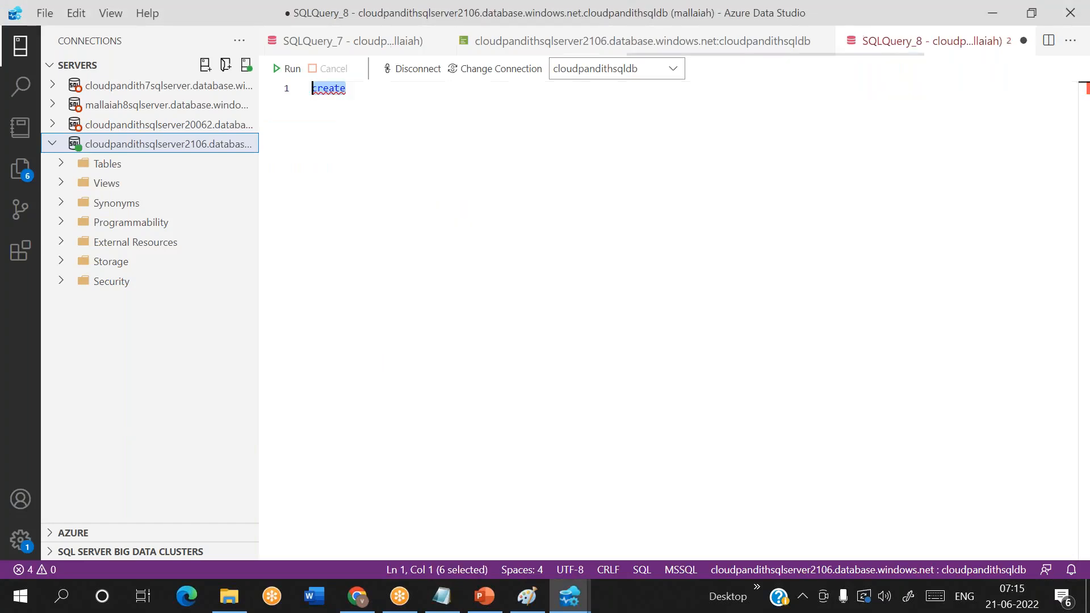
{"action": "left_click", "coordinate": [390, 48]}
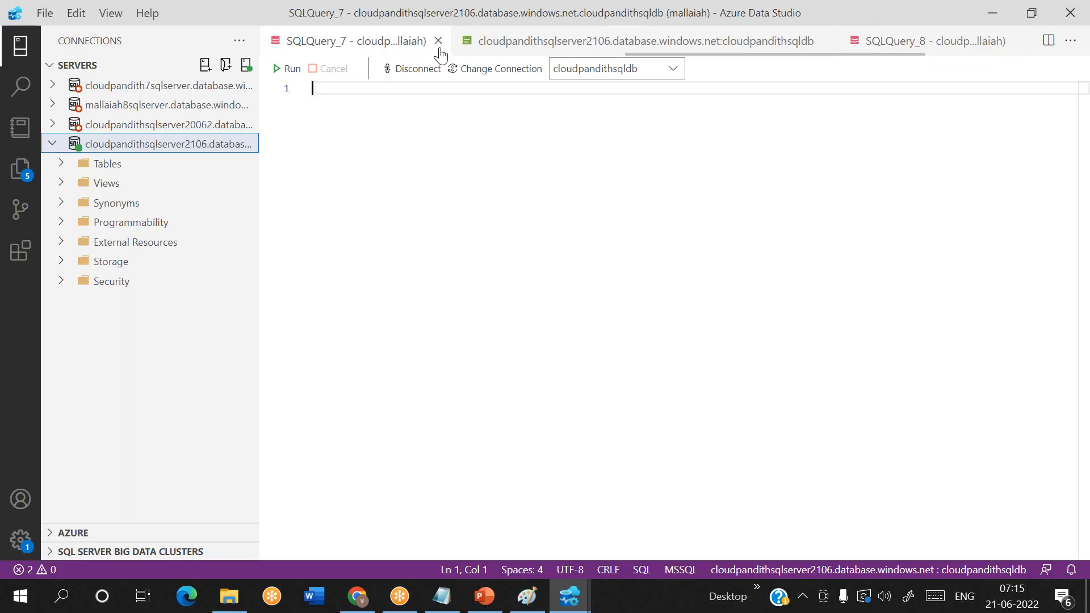
{"action": "left_click", "coordinate": [552, 48]}
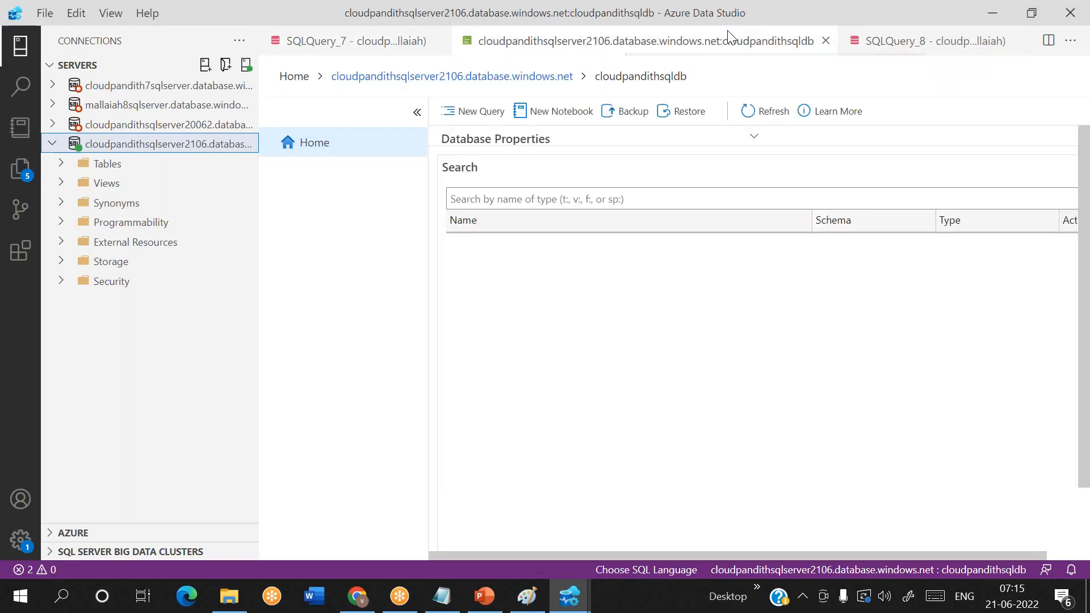
{"action": "left_click", "coordinate": [903, 45]}
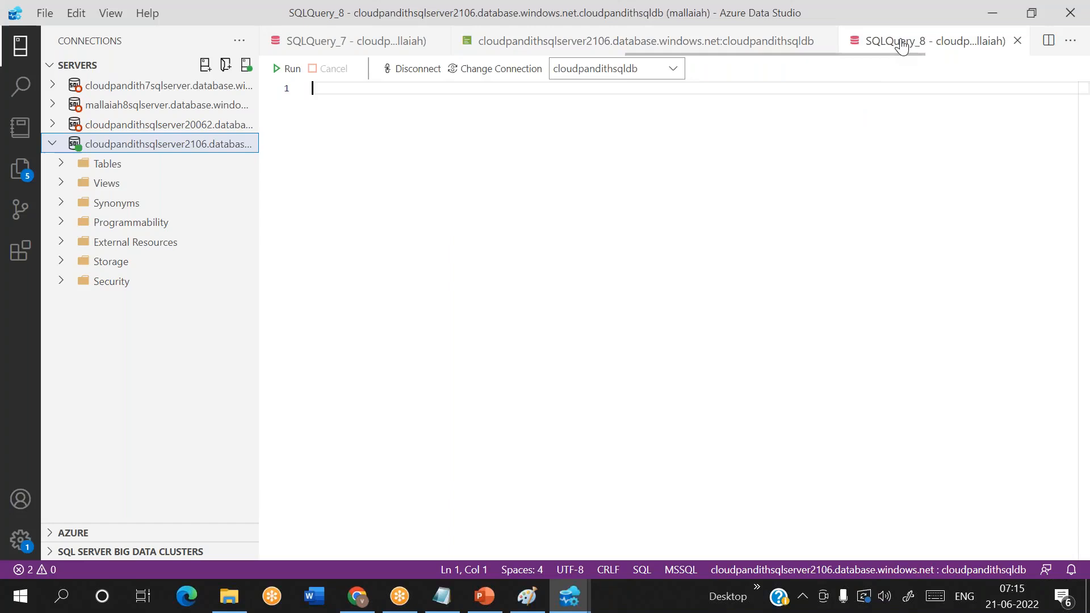
- Close the empty SQLQuery_7 editor and the cloudpandithsqldb database dashboard
{"action": "left_click", "coordinate": [396, 45]}
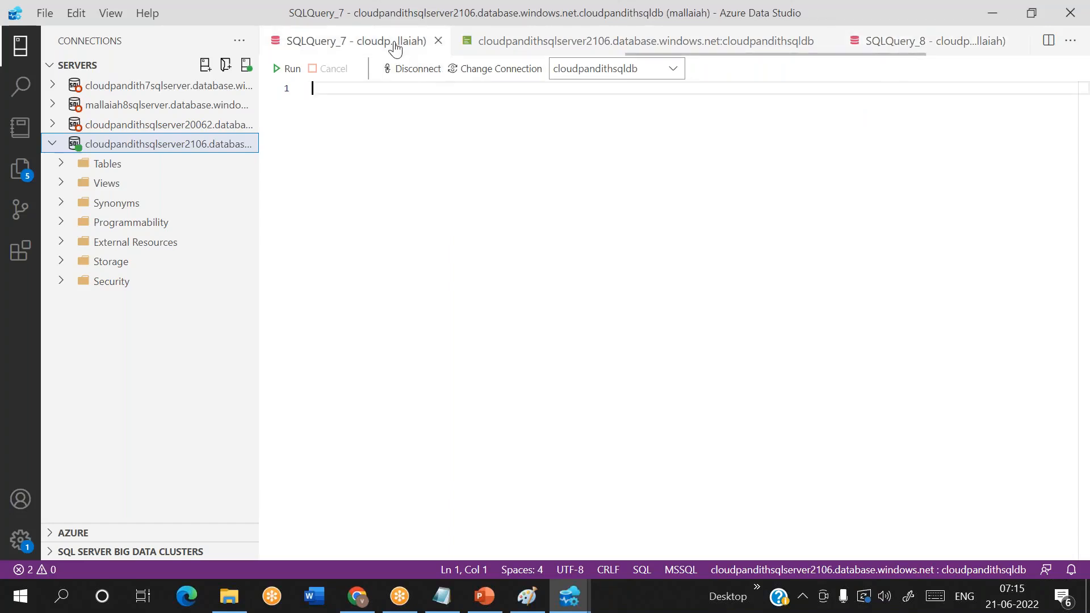
{"action": "left_click", "coordinate": [438, 41]}
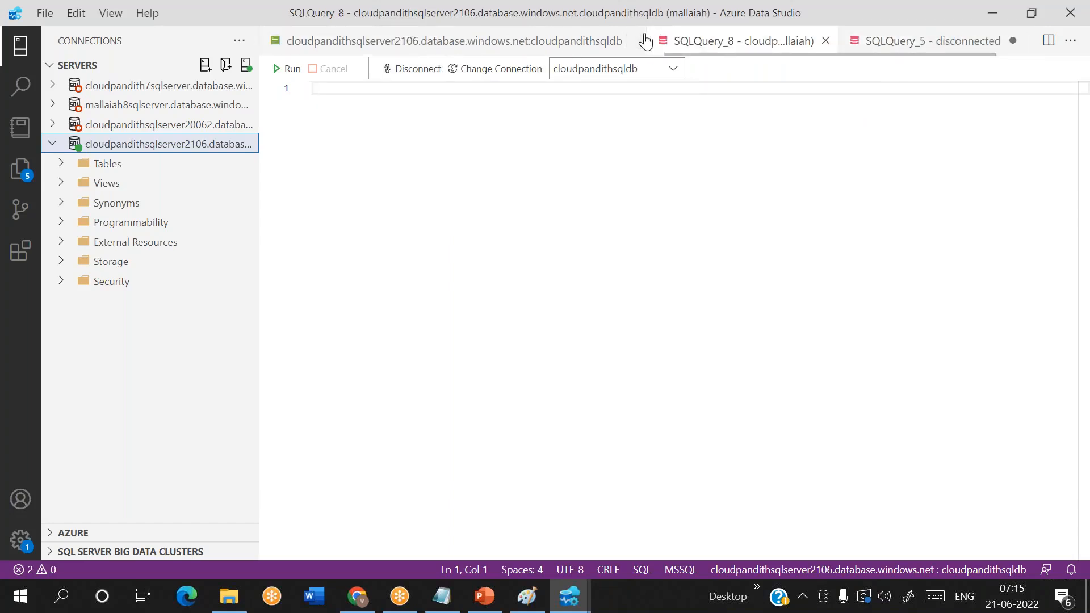
{"action": "left_click", "coordinate": [620, 42]}
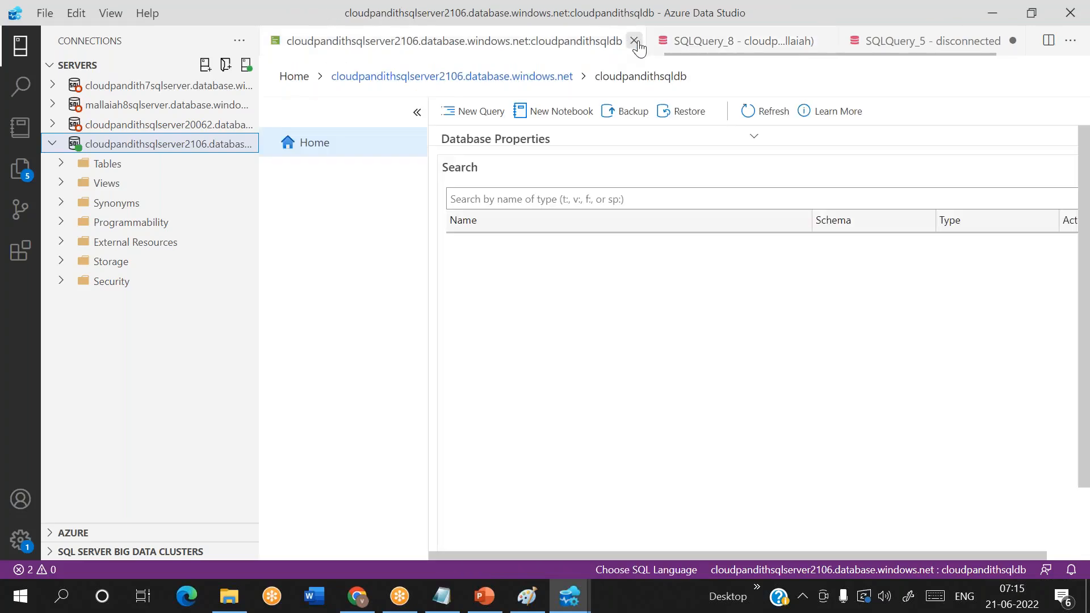
{"action": "left_click", "coordinate": [634, 41]}
- Check the remaining open query editors and Results.csv, and open a new query editor on the cloudpandithsqlserver2106 connection
{"action": "left_click", "coordinate": [494, 44]}
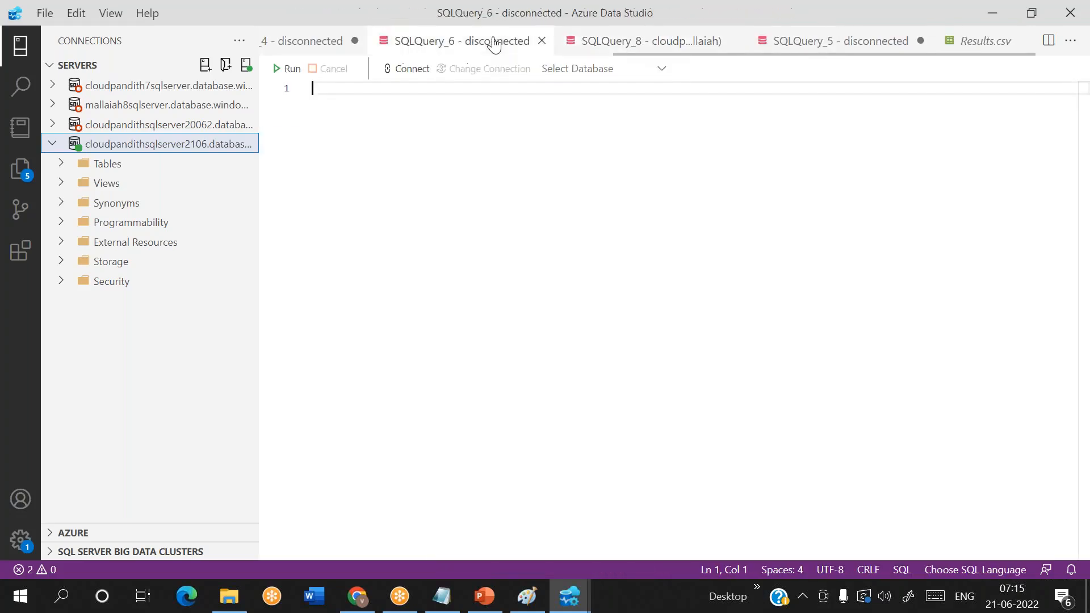
{"action": "left_click", "coordinate": [603, 45]}
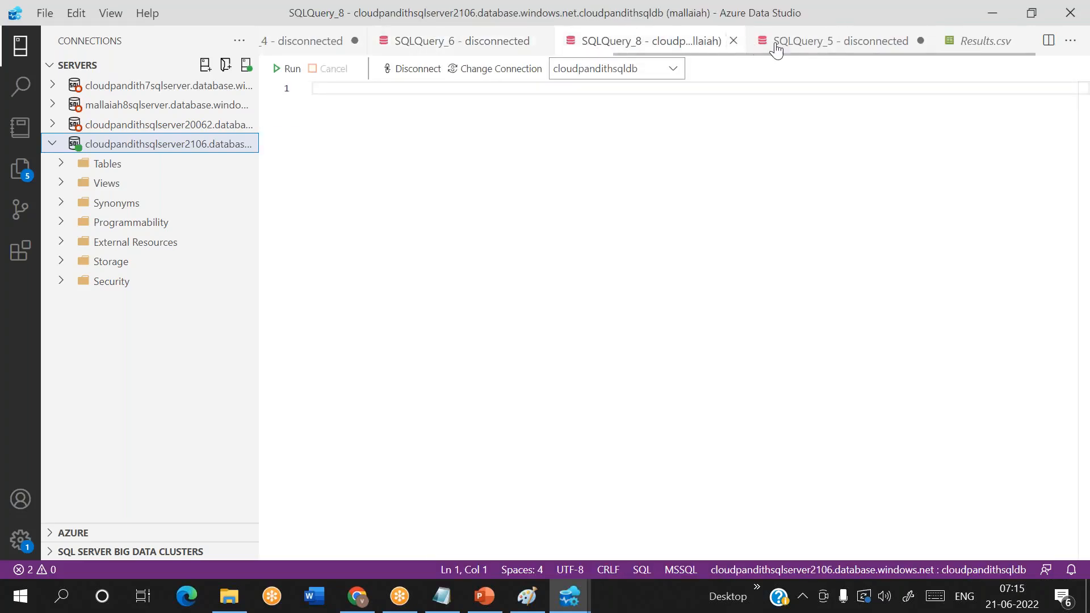
{"action": "left_click", "coordinate": [795, 51]}
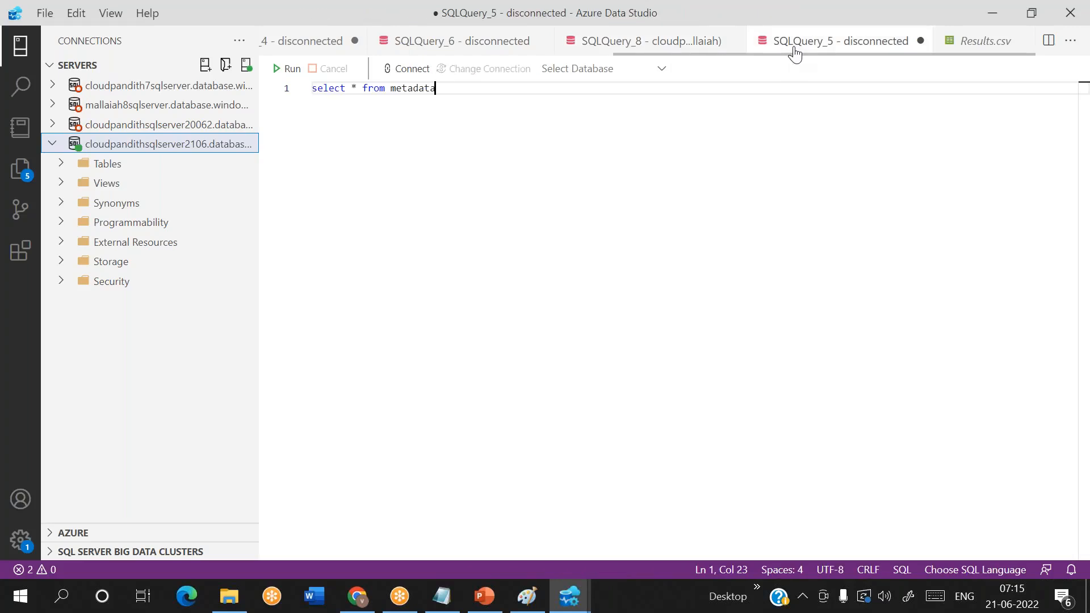
{"action": "left_click", "coordinate": [987, 46]}
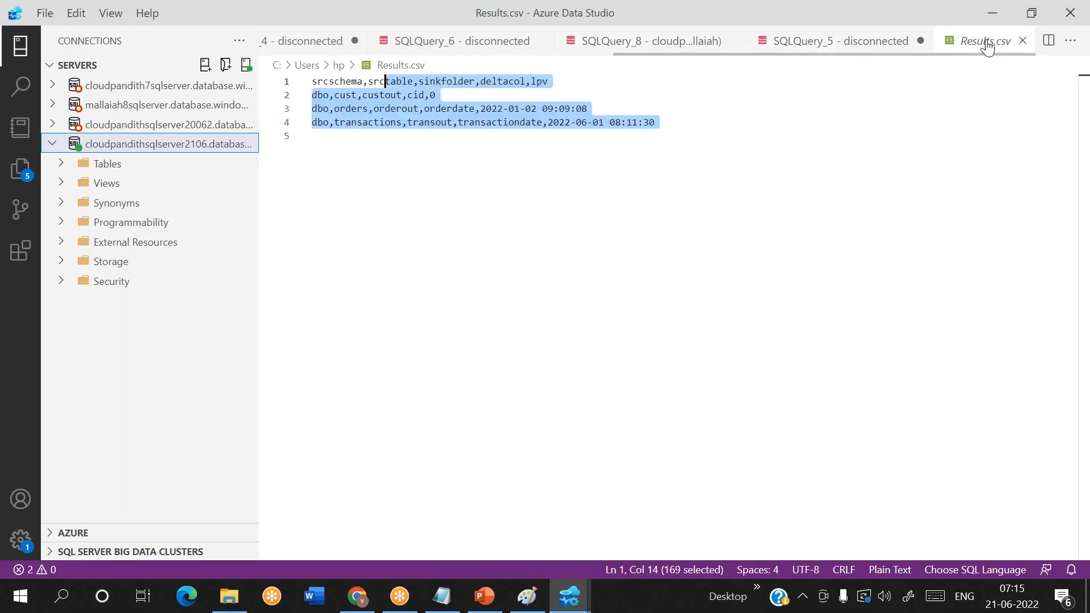
{"action": "left_click", "coordinate": [636, 48]}
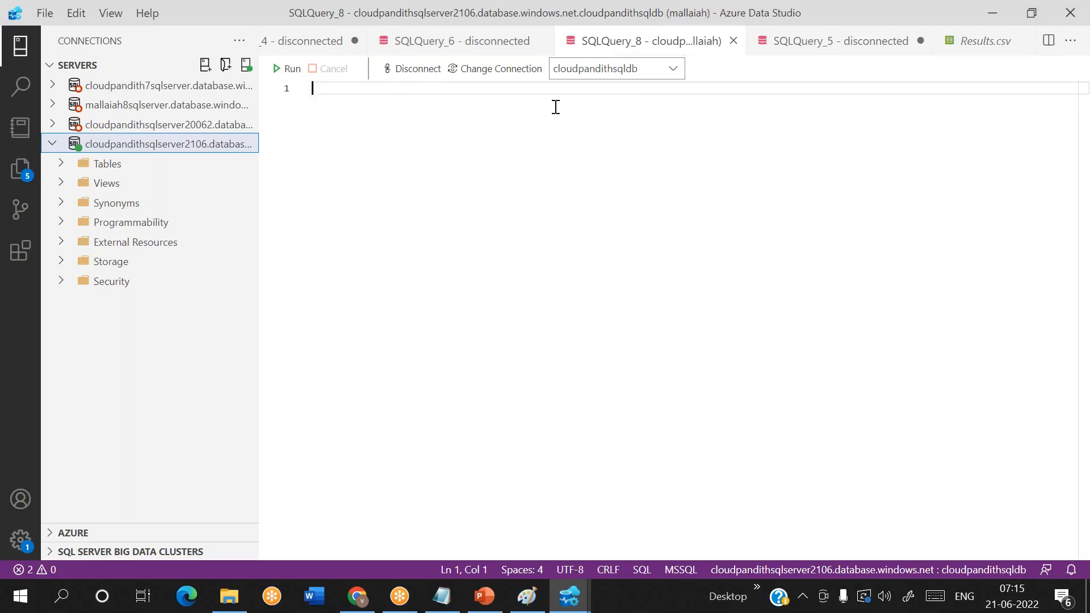
{"action": "right_click", "coordinate": [96, 146]}
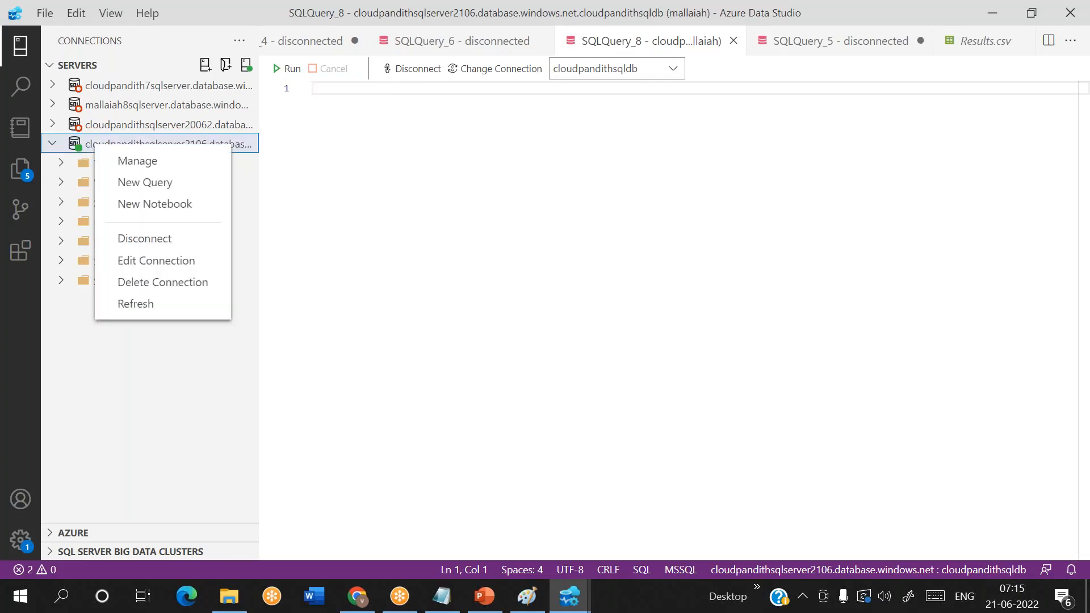
{"action": "left_click", "coordinate": [146, 183]}
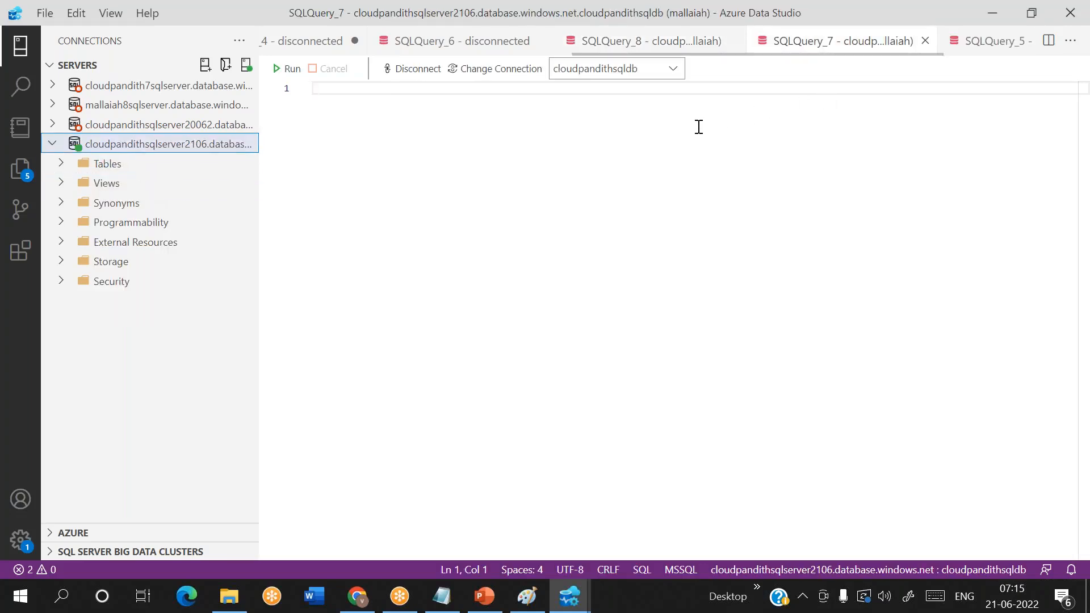
- Write a create table statement for cust with columns cid int, cname varchar(50) and clocation varchar(50)
{"action": "type", "text": "create"}
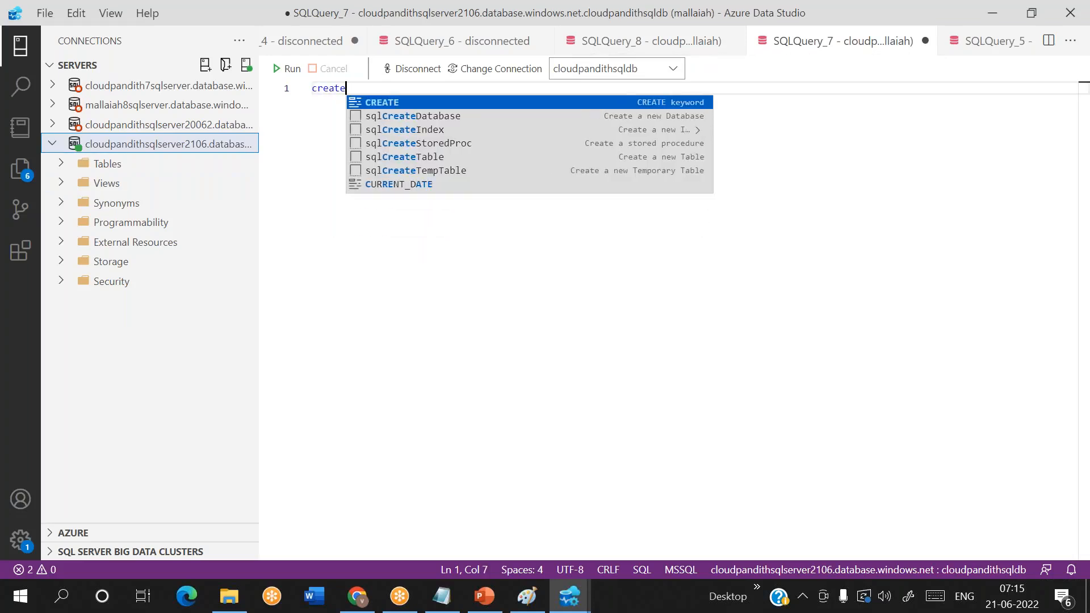
{"action": "type", "text": " table cust(cid int,cname "}
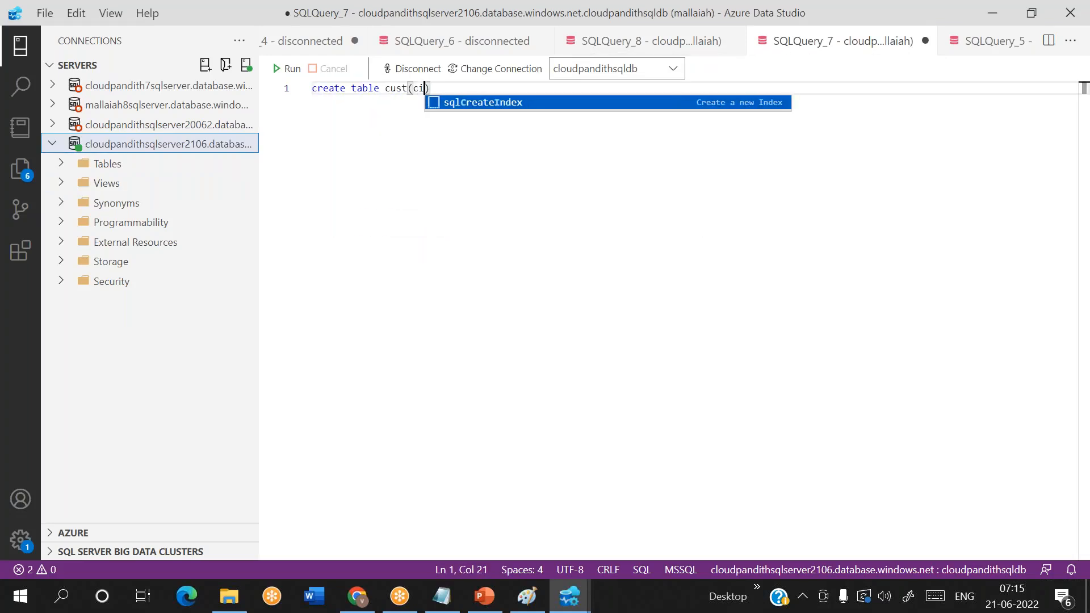
{"action": "type", "text": "avcra"}
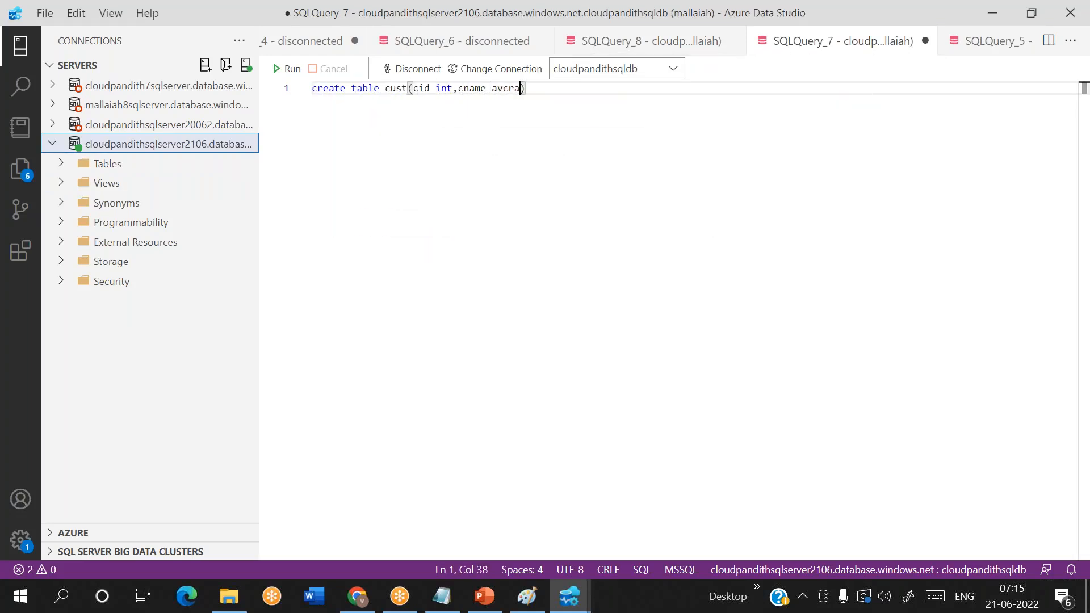
{"action": "type", "text": "char"}
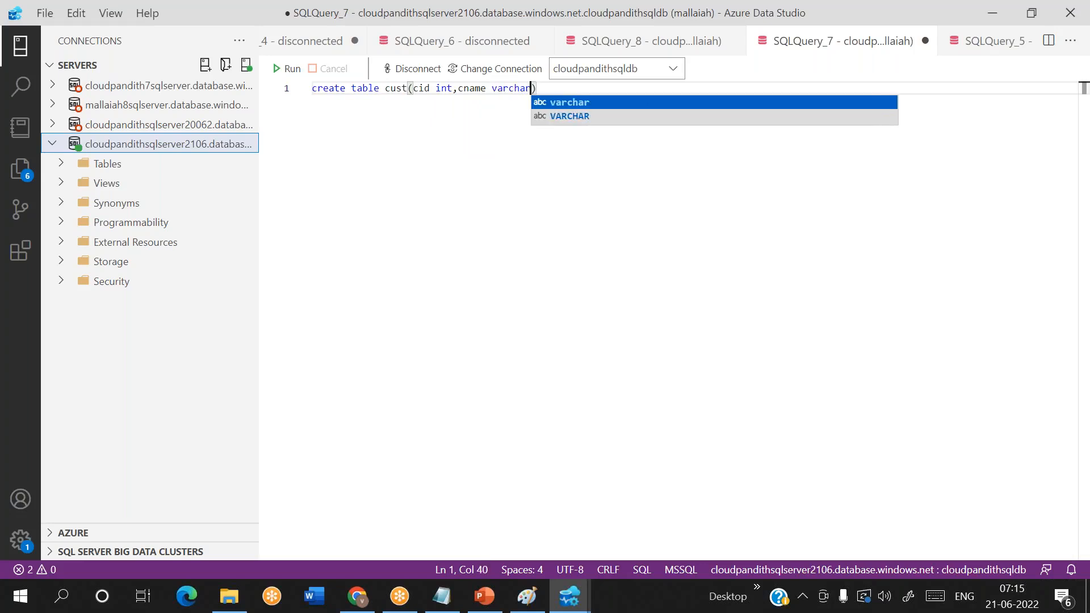
{"action": "type", "text": "(50),clocz"}
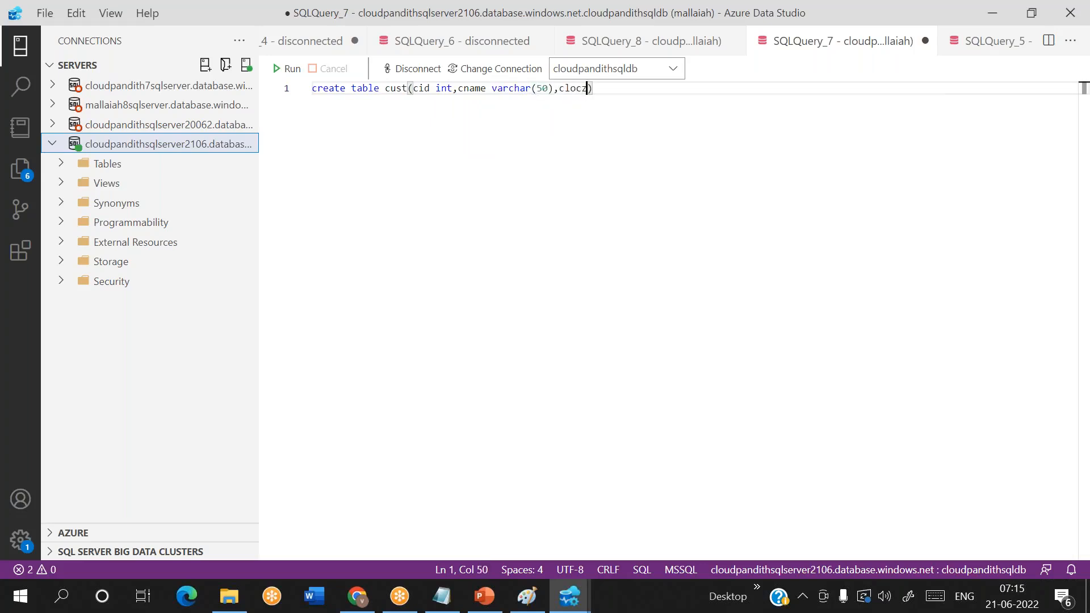
{"action": "type", "text": "tion varcha"}
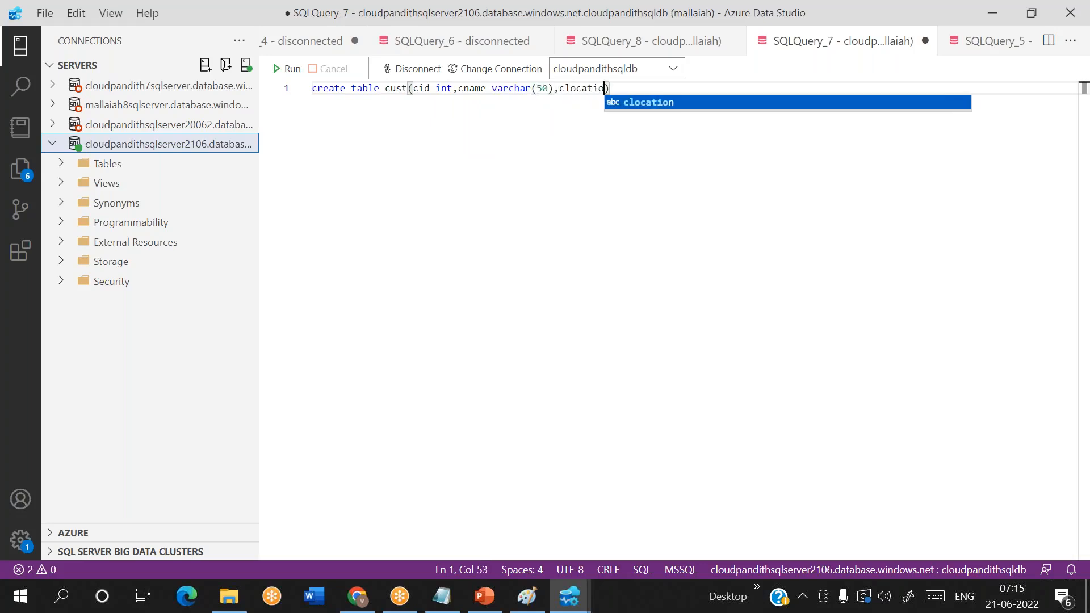
{"action": "type", "text": "r(50)"}
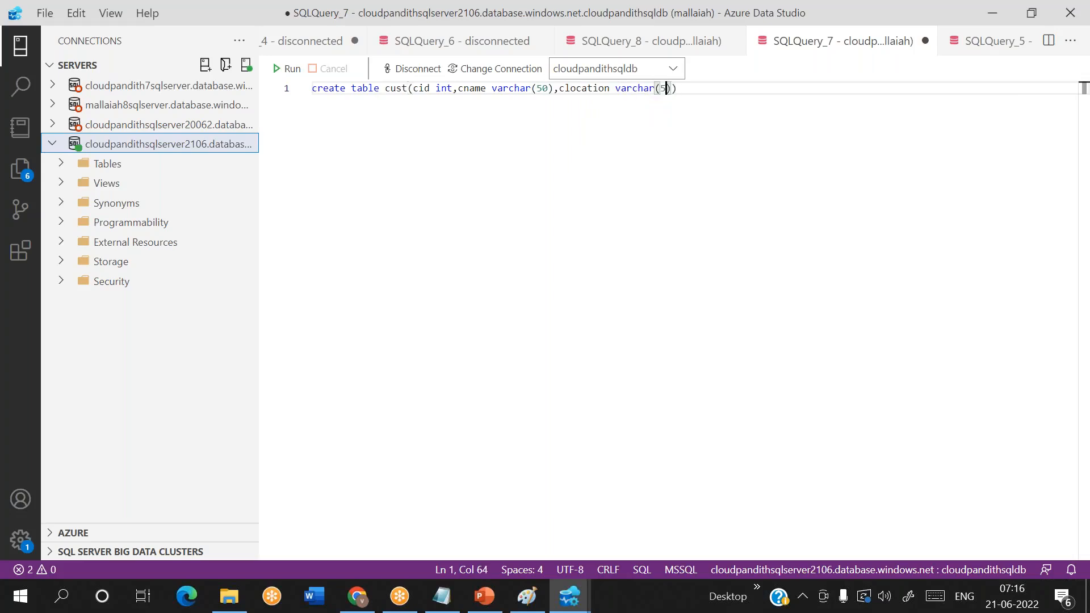
- Below the create statement, start an insert into cust with a first row of cid 1, a customer's first name and location bangalore
{"action": "key", "text": "Return"}
{"action": "key", "text": "Return"}
{"action": "type", "text": "in"}
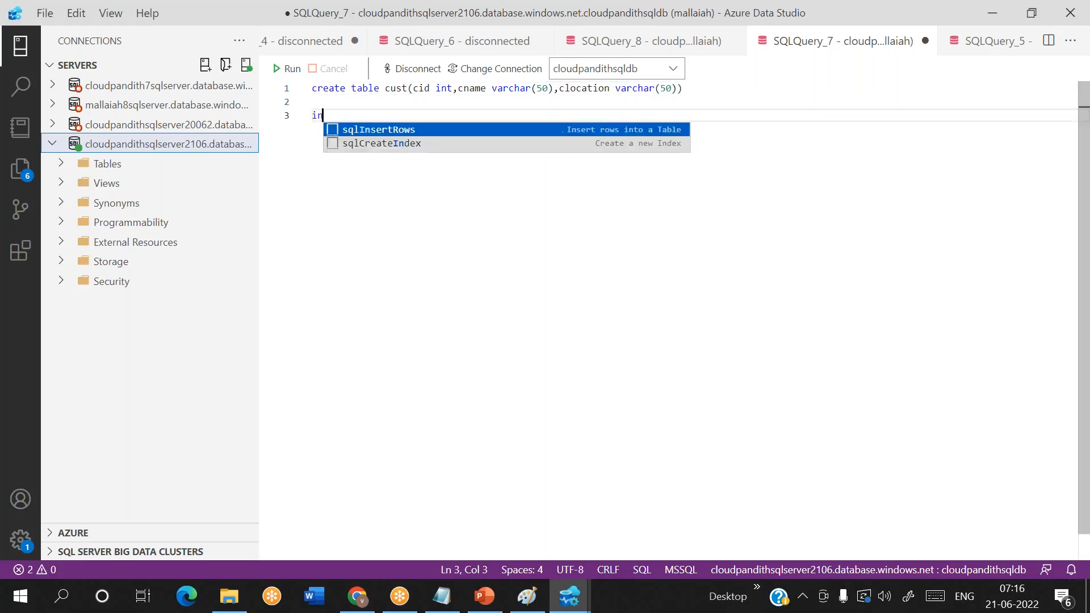
{"action": "type", "text": "sert into cust values"}
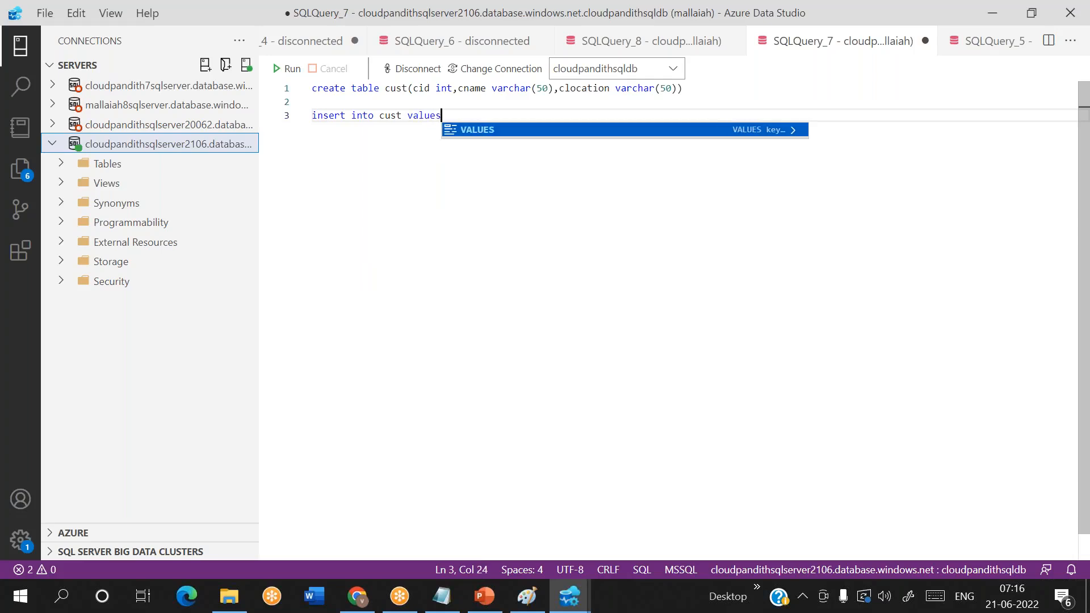
{"action": "key", "text": "Return"}
{"action": "type", "text": "(1,'rama'"}
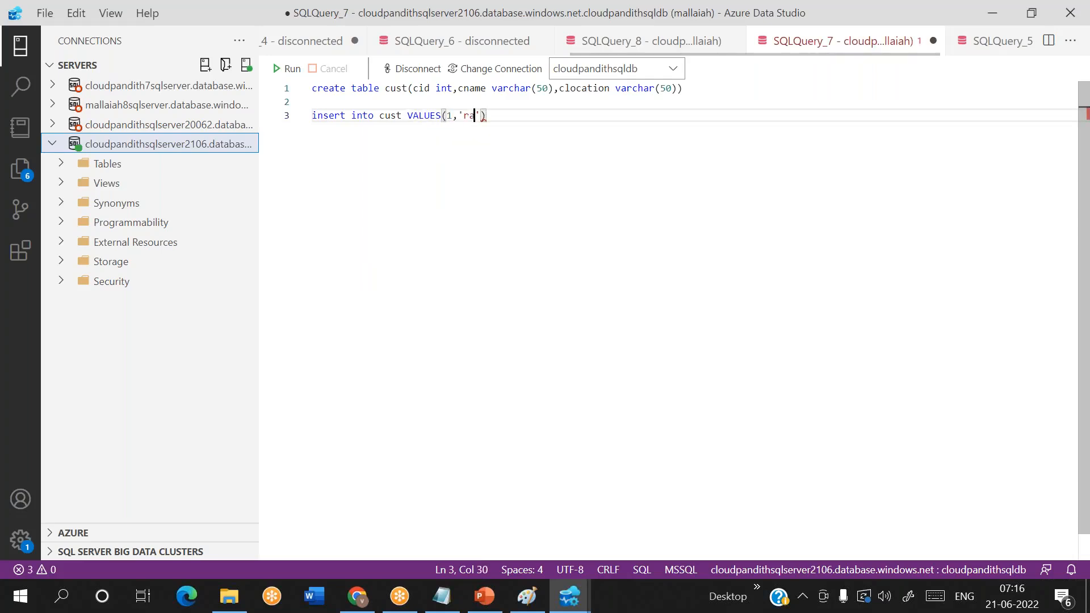
{"action": "type", "text": ".'"}
{"action": "key", "text": "Return"}
{"action": "key", "text": "BackSpace"}
{"action": "key", "text": "BackSpace"}
{"action": "key", "text": "BackSpace"}
{"action": "type", "text": ",'"}
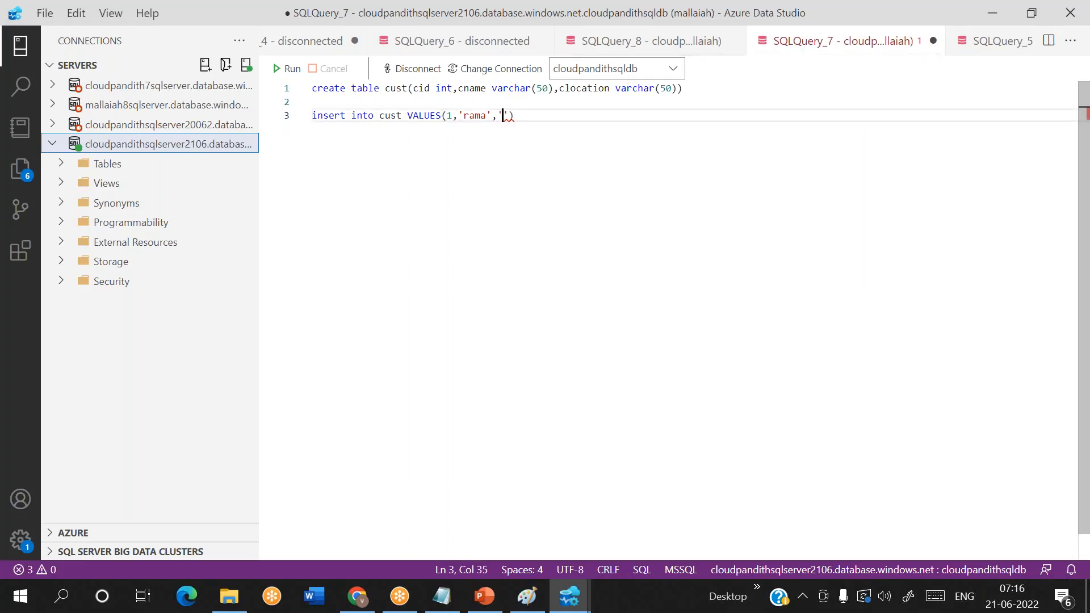
{"action": "key", "text": "BackSpace"}
{"action": "type", "text": "bangalore'),"}
- Add a second row to the cust insert with cid 2, a customer's first name and location chennai
{"action": "key", "text": "Return"}
{"action": "type", "text": "(2,"}
{"action": "key", "text": "Escape"}
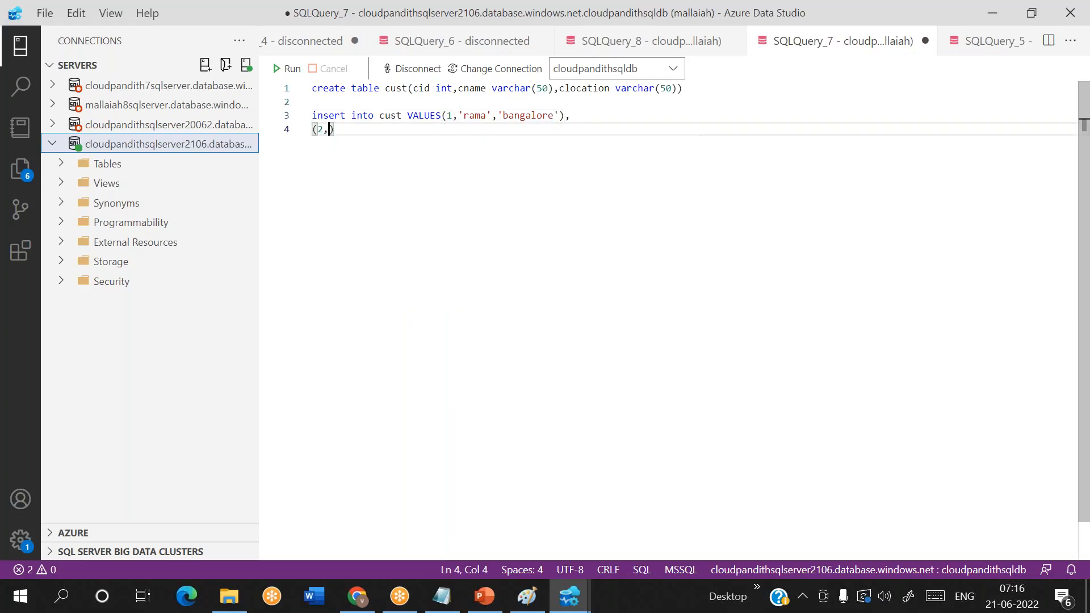
{"action": "type", "text": "'krishna'"}
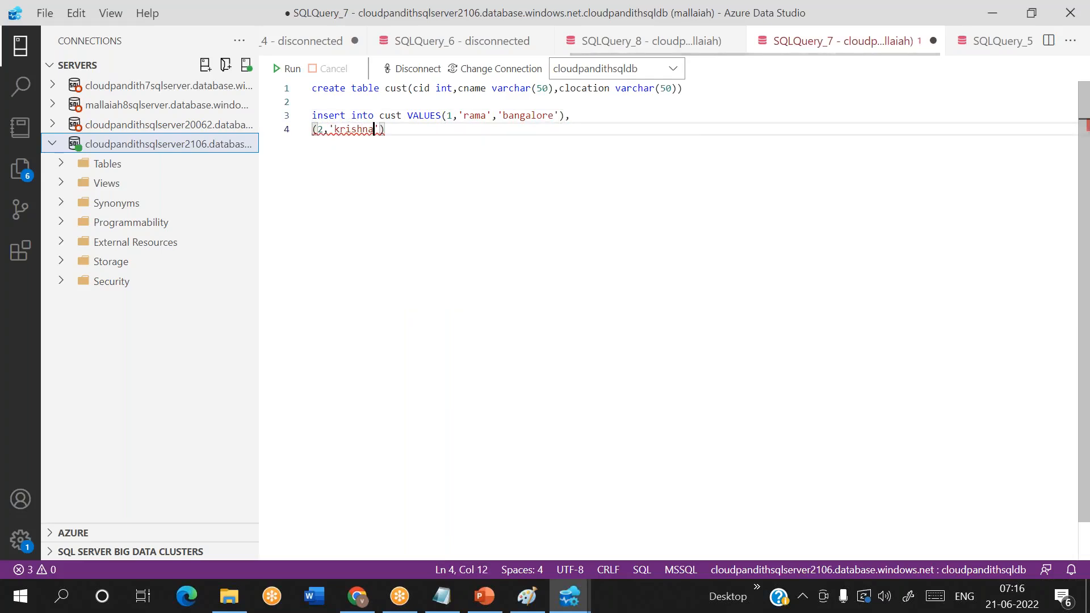
{"action": "type", "text": ",;;"}
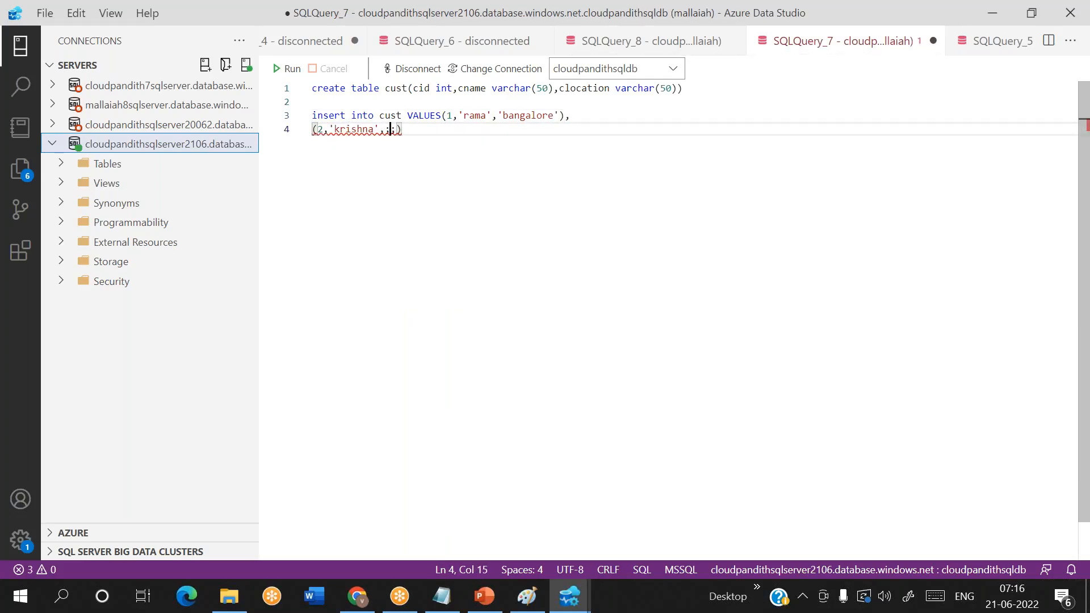
{"action": "key", "text": "Right"}
{"action": "key", "text": "BackSpace"}
{"action": "key", "text": "BackSpace"}
{"action": "type", "text": "''"}
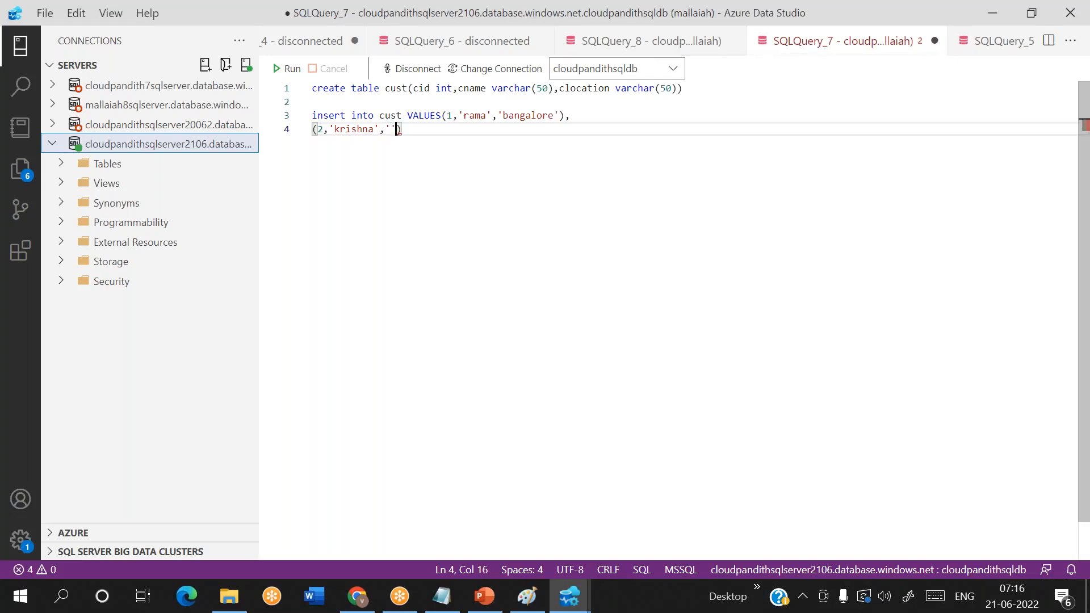
{"action": "key", "text": "Left"}
{"action": "type", "text": "chennai')"}
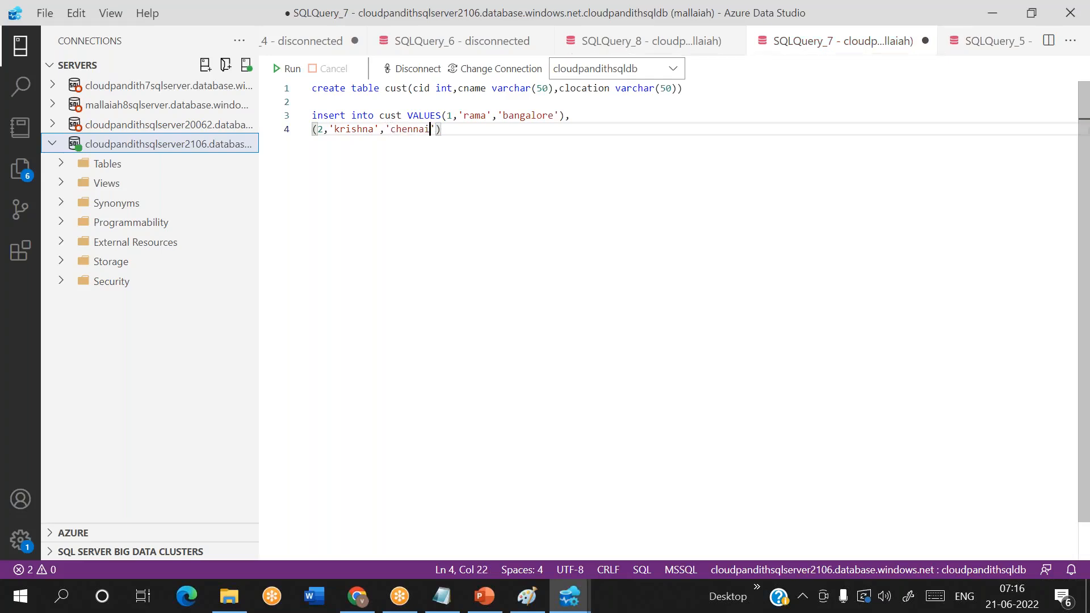
{"action": "type", "text": ","}
- Add a third row to the cust insert with cid 3, a customer's first name and location hyderabad
{"action": "key", "text": "Return"}
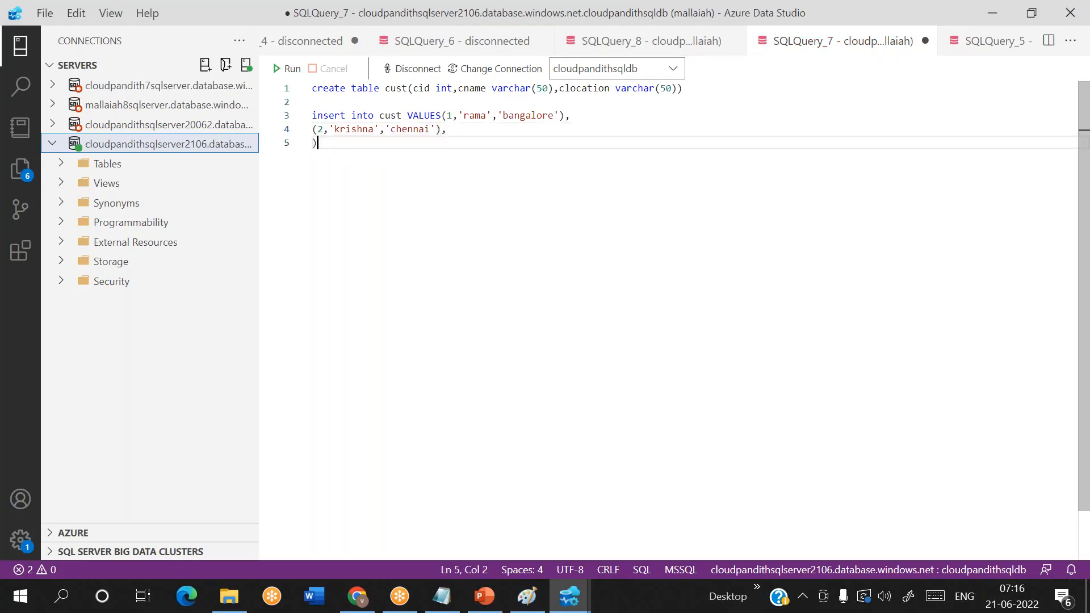
{"action": "type", "text": "(3,'sai'"}
{"action": "type", "text": ",'hyd"}
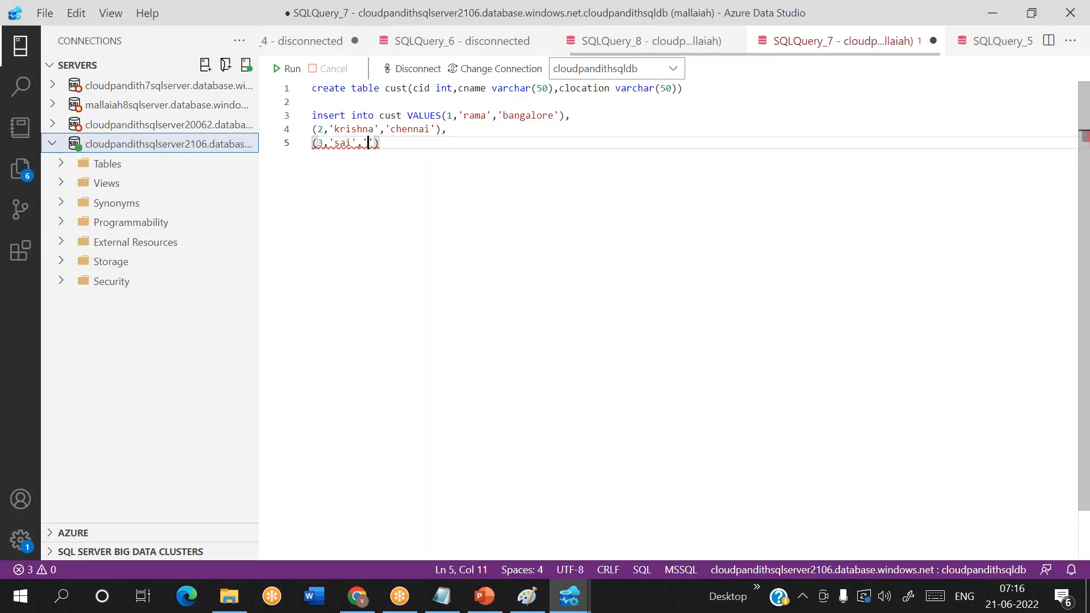
{"action": "type", "text": "era"}
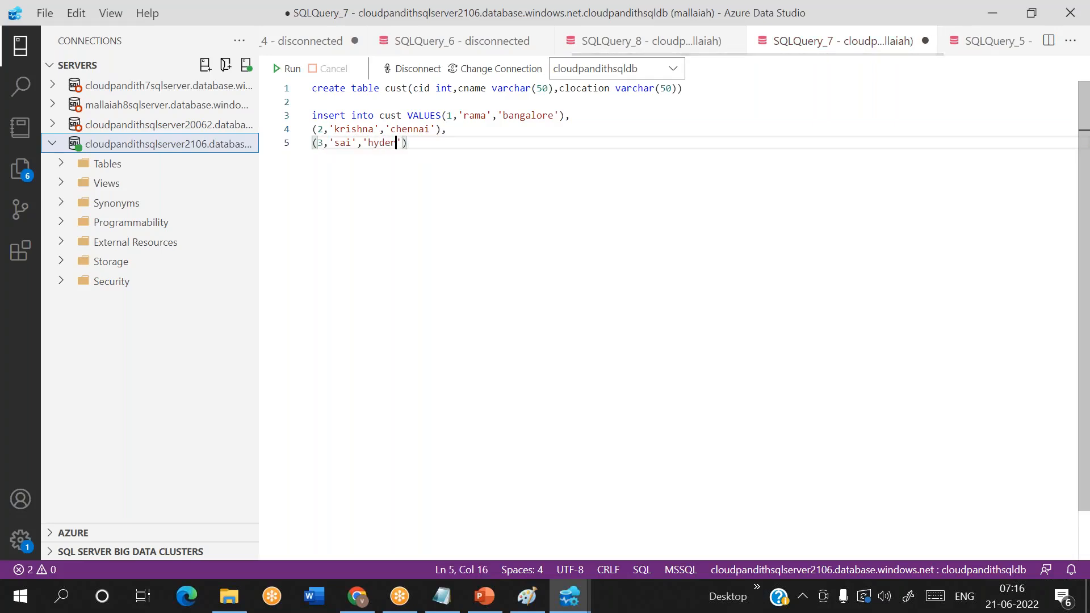
{"action": "type", "text": "bad')"}
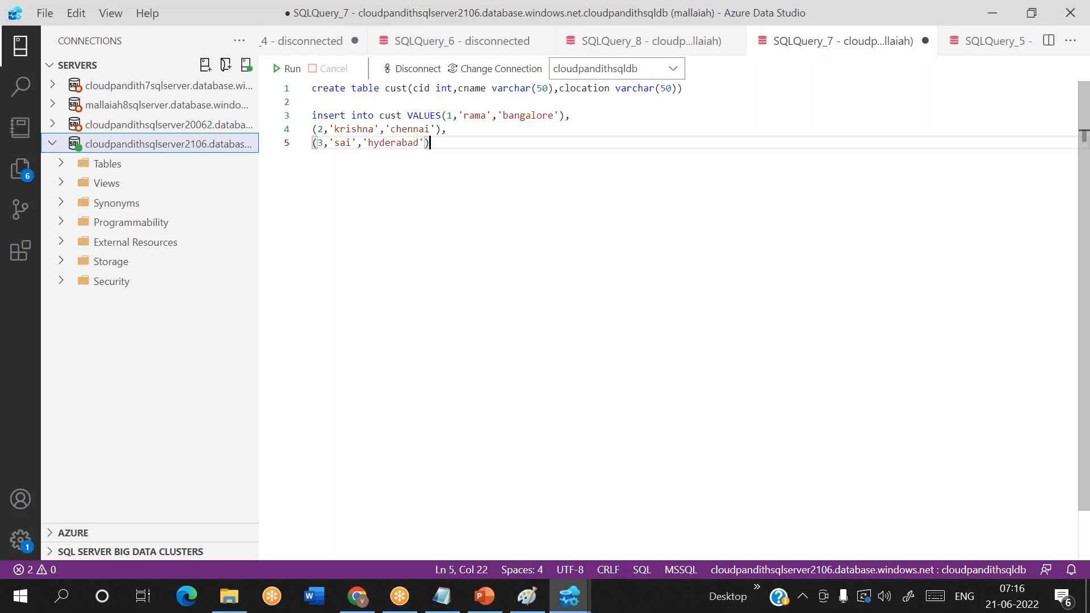
{"action": "type", "text": ","}
- Add rows with cid 4 in bangalore and cid 5 in pune to the cust insert, each with a customer's first name
{"action": "key", "text": "Return"}
{"action": "type", "text": "(4,'srinu"}
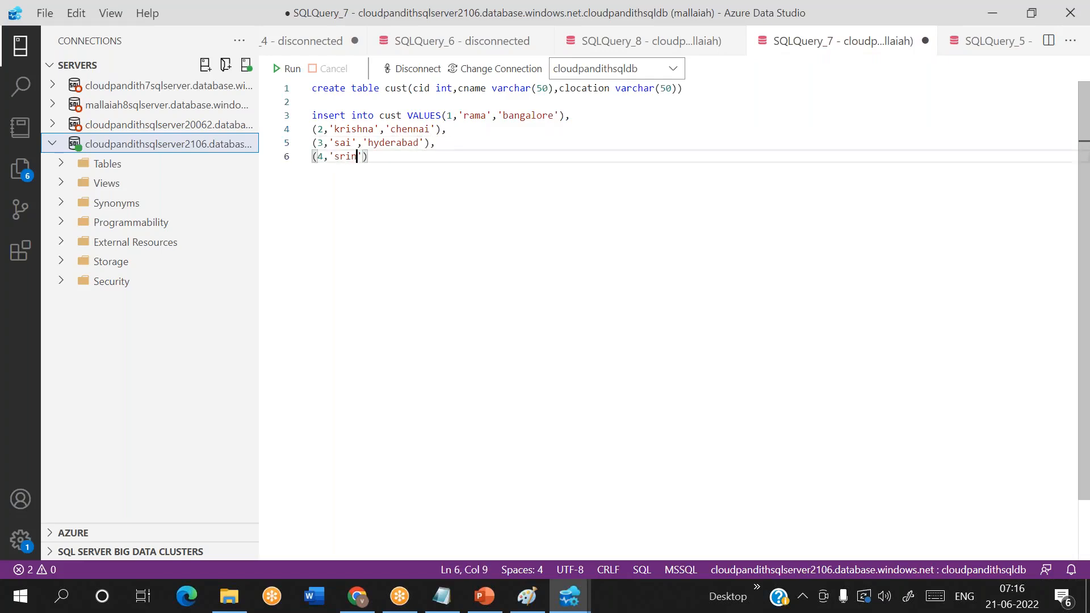
{"action": "type", "text": "','"}
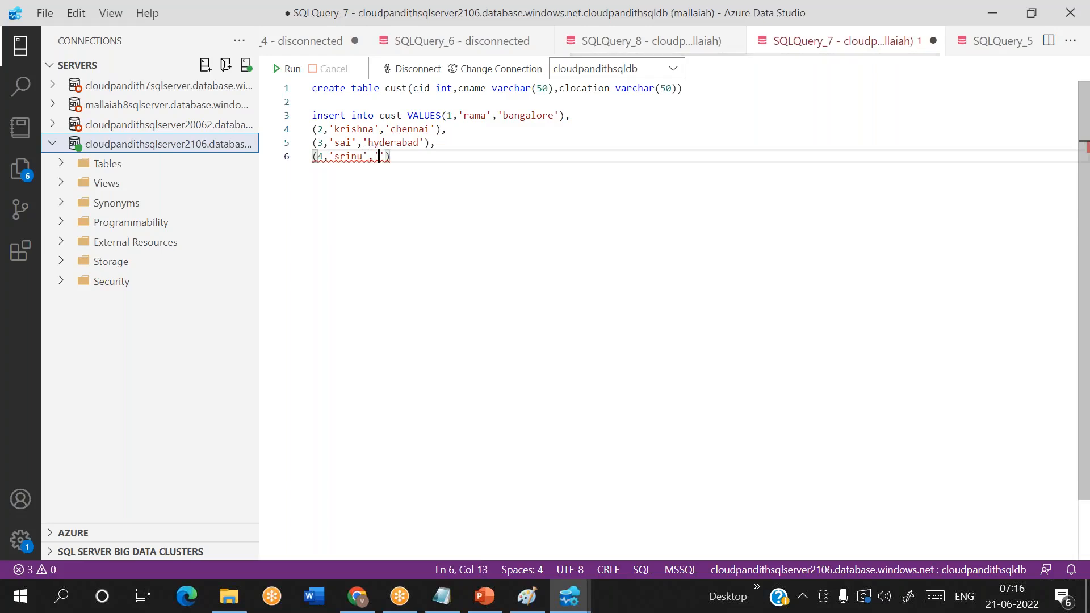
{"action": "type", "text": "bangalore"}
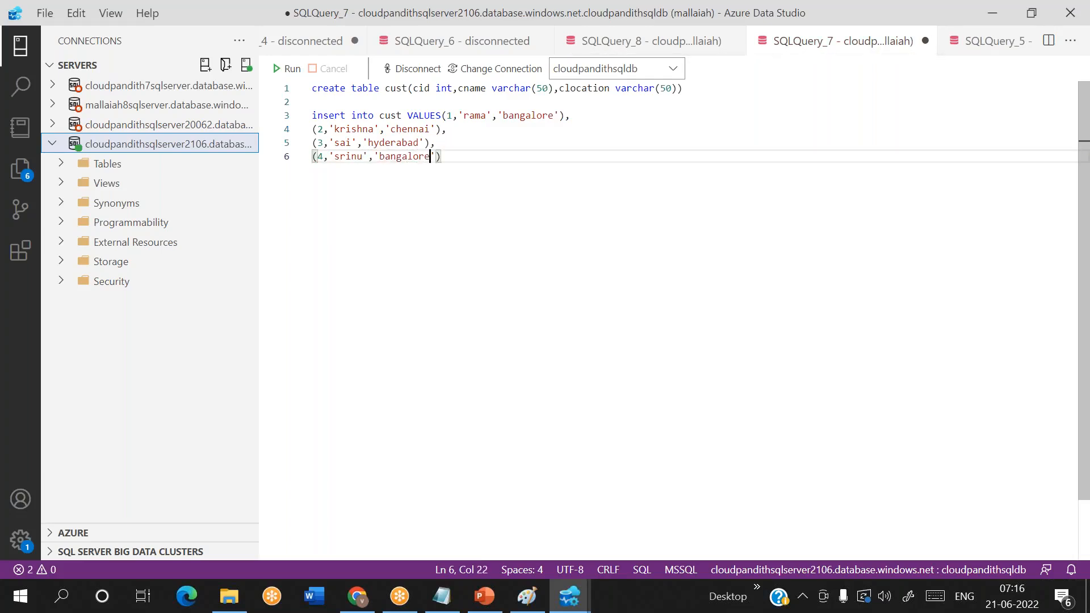
{"action": "type", "text": "'),"}
{"action": "key", "text": "Return"}
{"action": "type", "text": "(5,'venkat','pune')"}
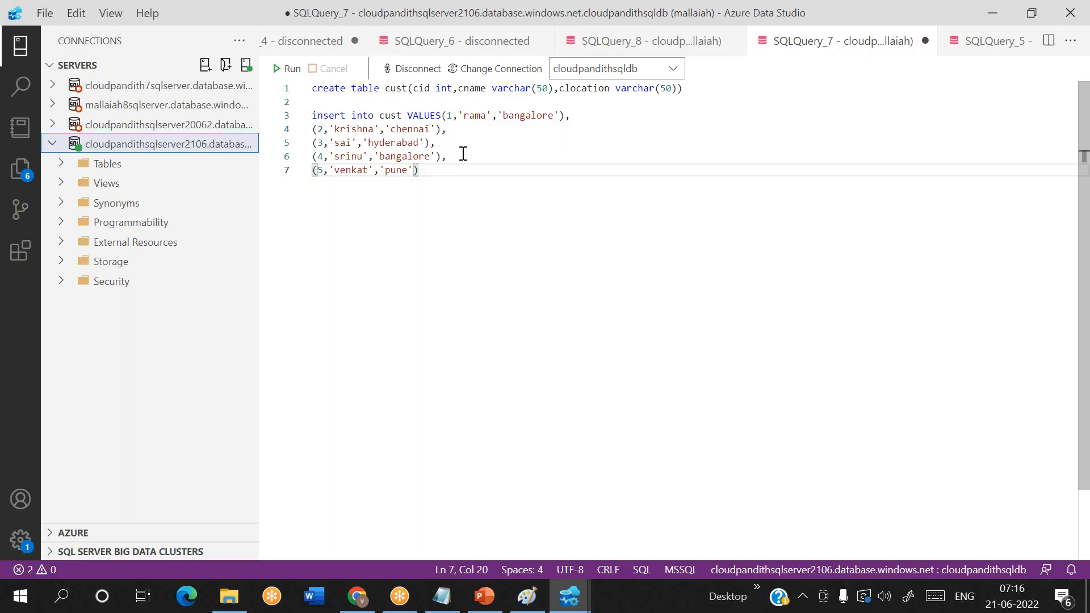
- Run the complete script that creates the cust table and inserts its five rows
{"action": "left_click_drag", "start_coordinate": [449, 176], "coordinate": [309, 92]}
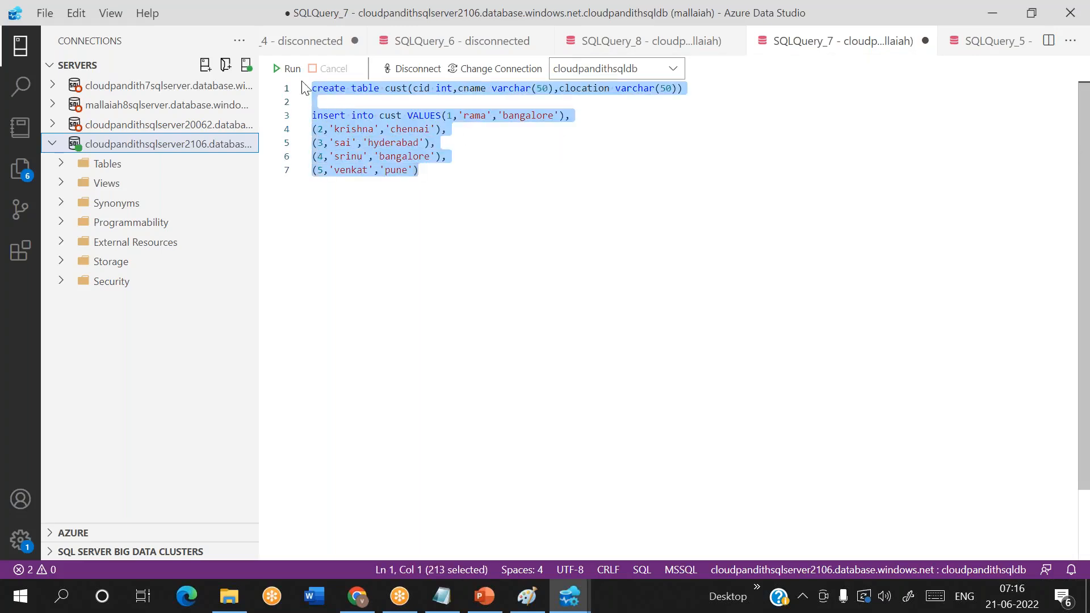
{"action": "left_click", "coordinate": [287, 69]}
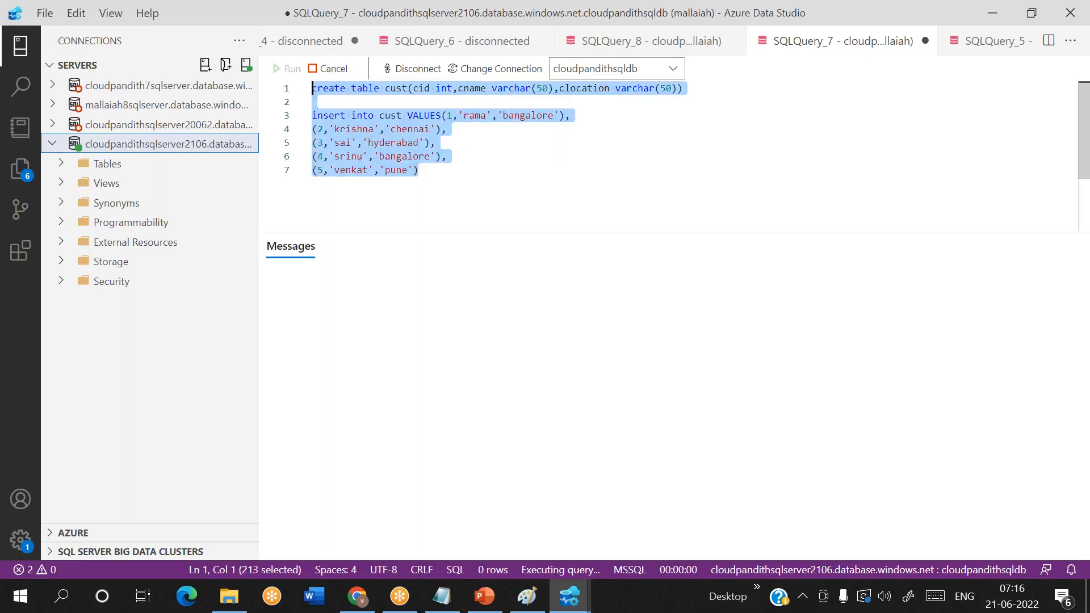
{"action": "left_click", "coordinate": [434, 167]}
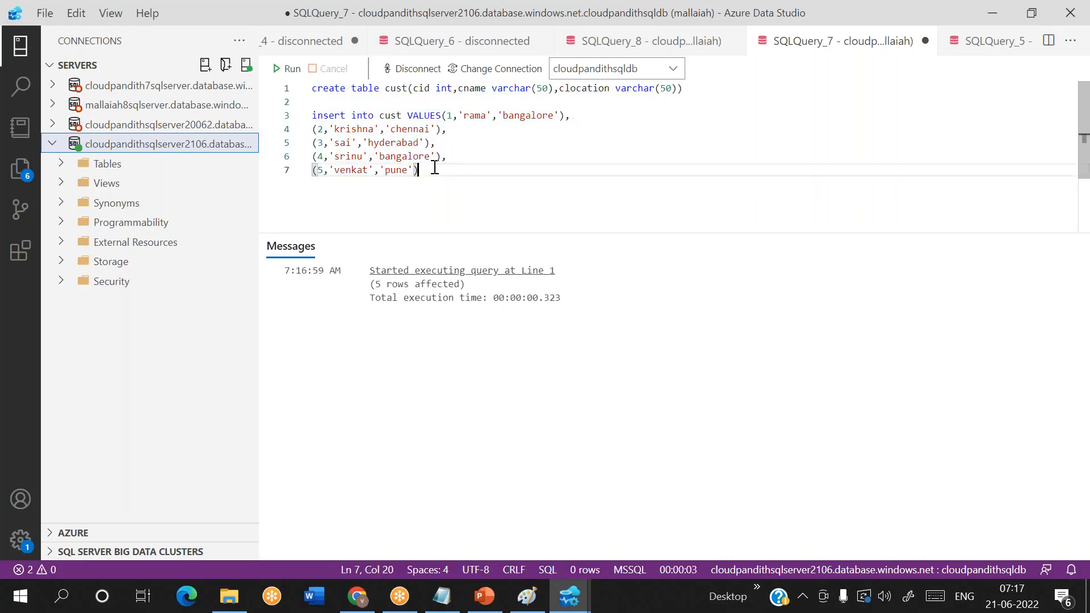
- Switch to Chrome and open Azure Data Factory Studio for the deployed data factory cloudpandithadfv22106
{"action": "left_click", "coordinate": [362, 599]}
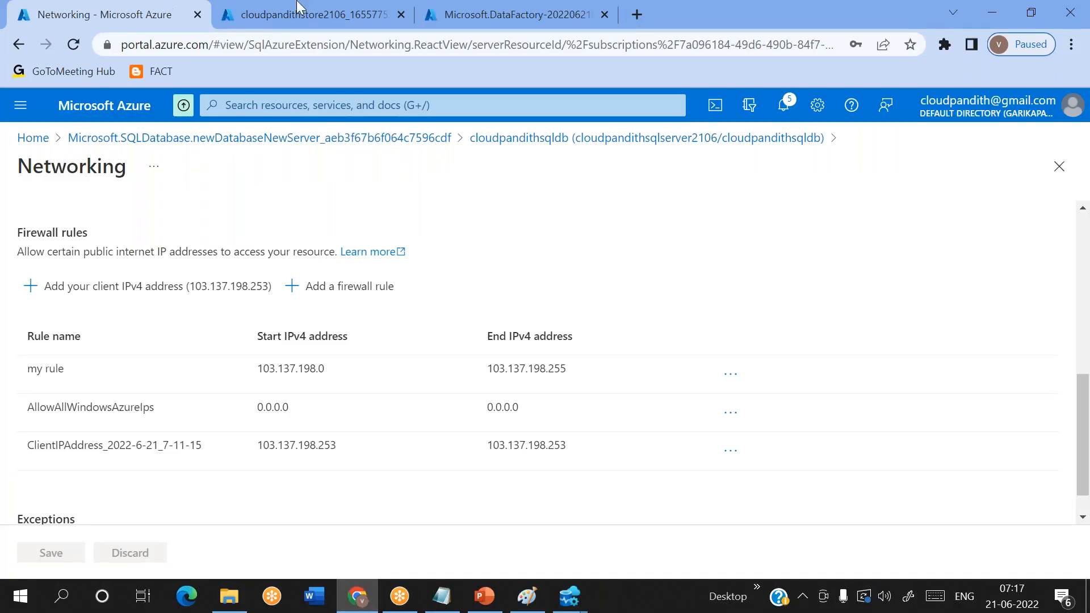
{"action": "left_click", "coordinate": [318, 10]}
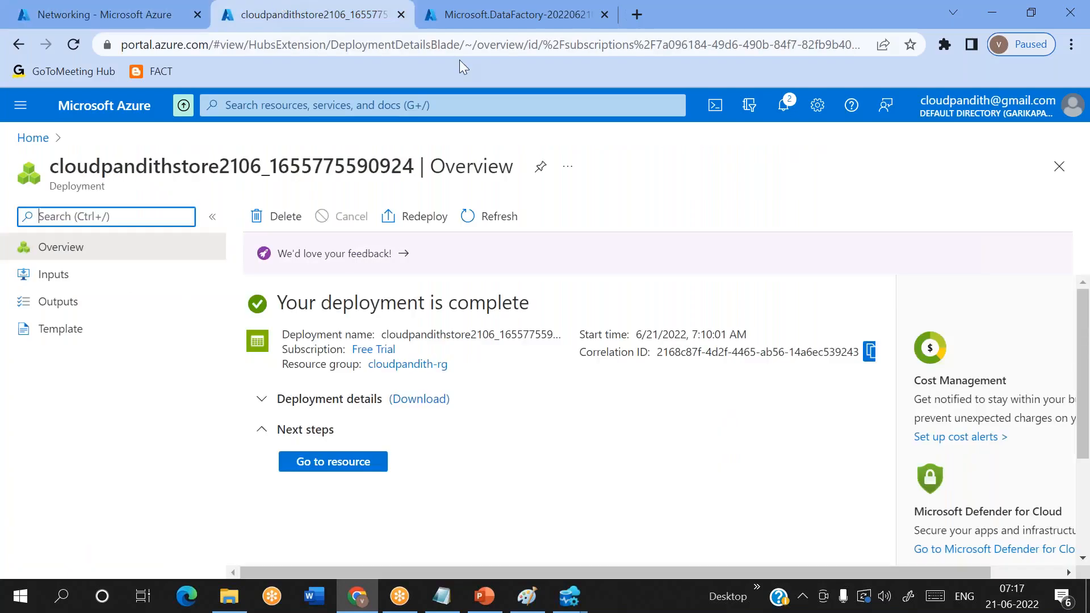
{"action": "left_click", "coordinate": [470, 23]}
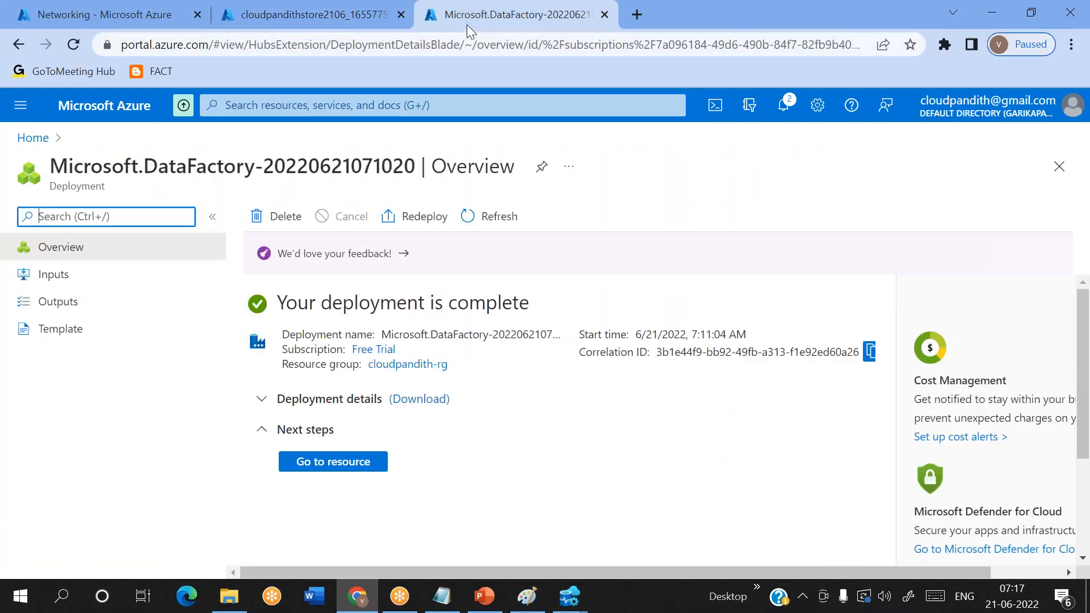
{"action": "left_click", "coordinate": [357, 460]}
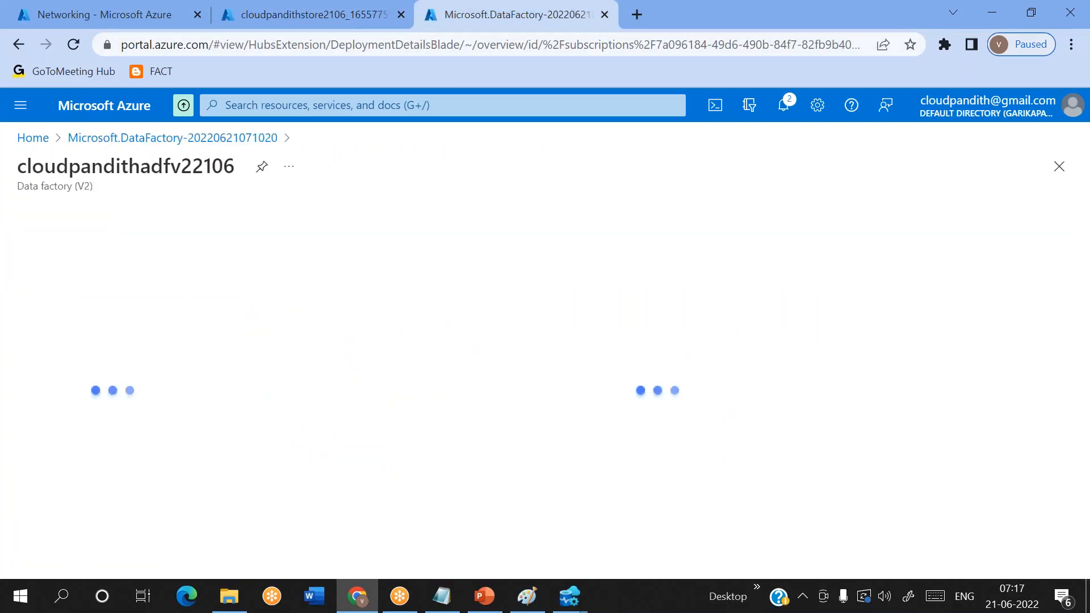
{"action": "scroll", "coordinate": [341, 477], "scroll_direction": "down", "scroll_amount": 3}
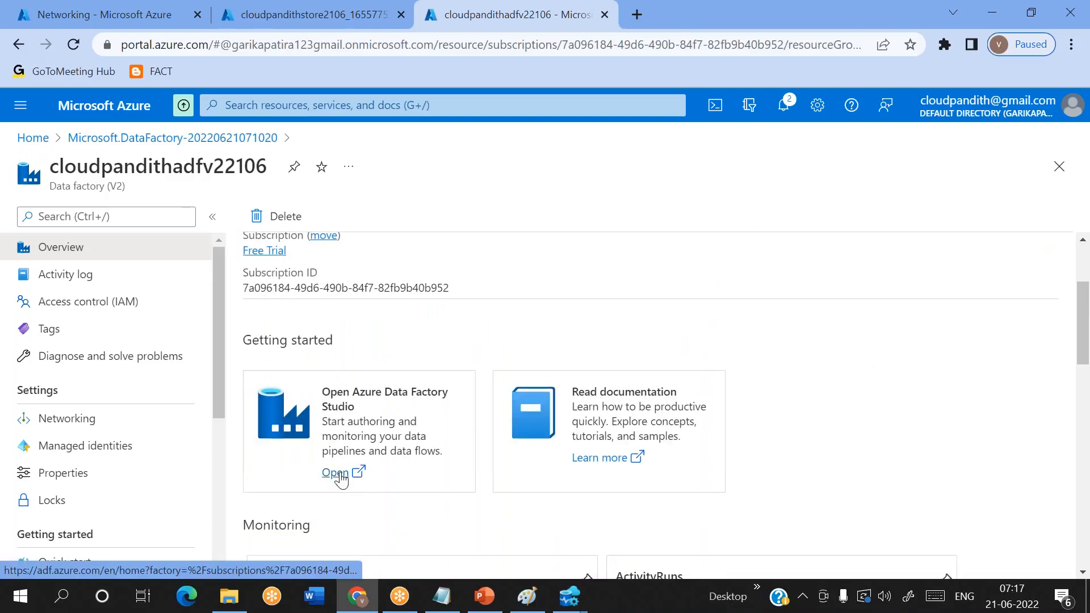
{"action": "left_click", "coordinate": [335, 540]}
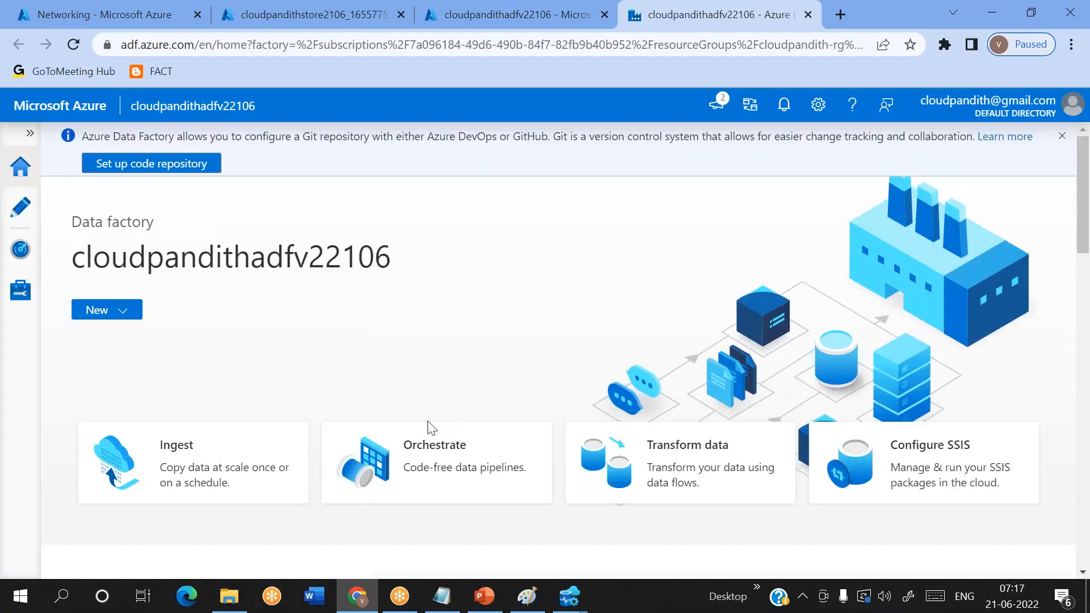
- Start a new Azure SQL Database linked service and name it LS_ASDB
{"action": "left_click", "coordinate": [22, 225]}
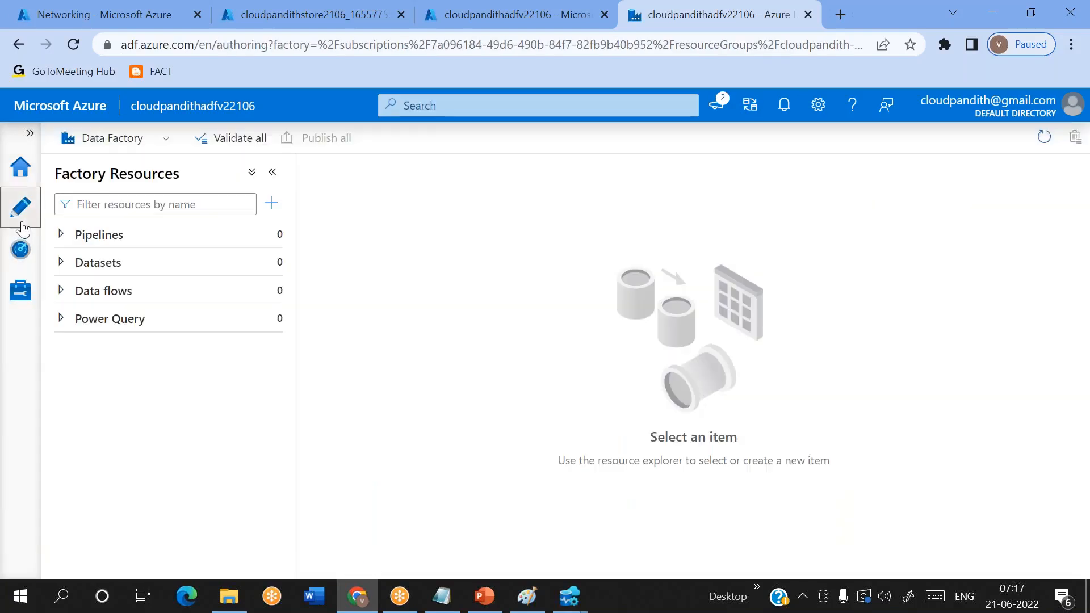
{"action": "left_click", "coordinate": [29, 293]}
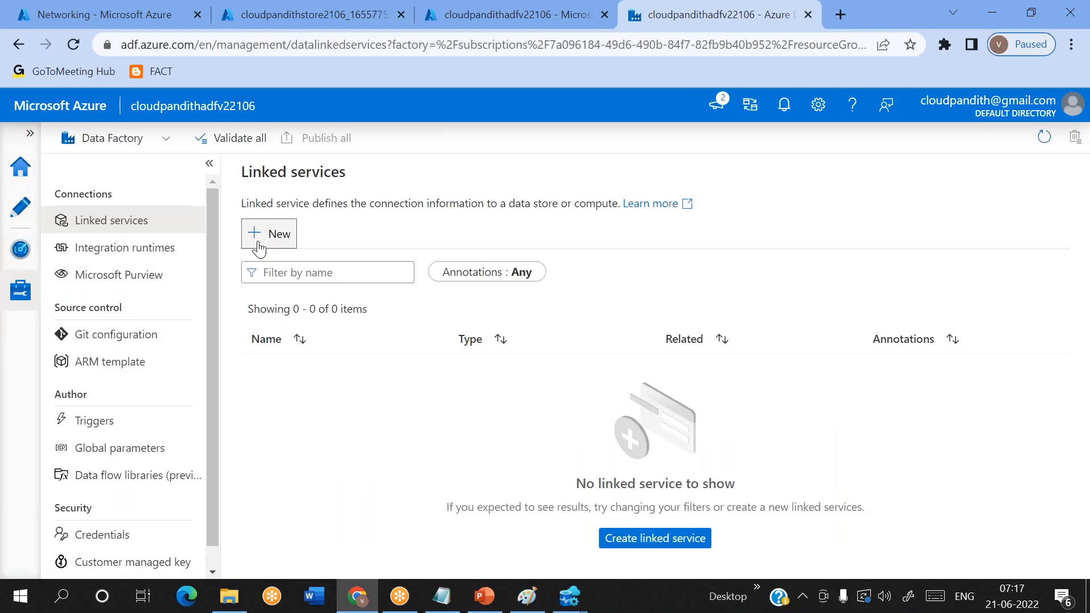
{"action": "left_click", "coordinate": [269, 234]}
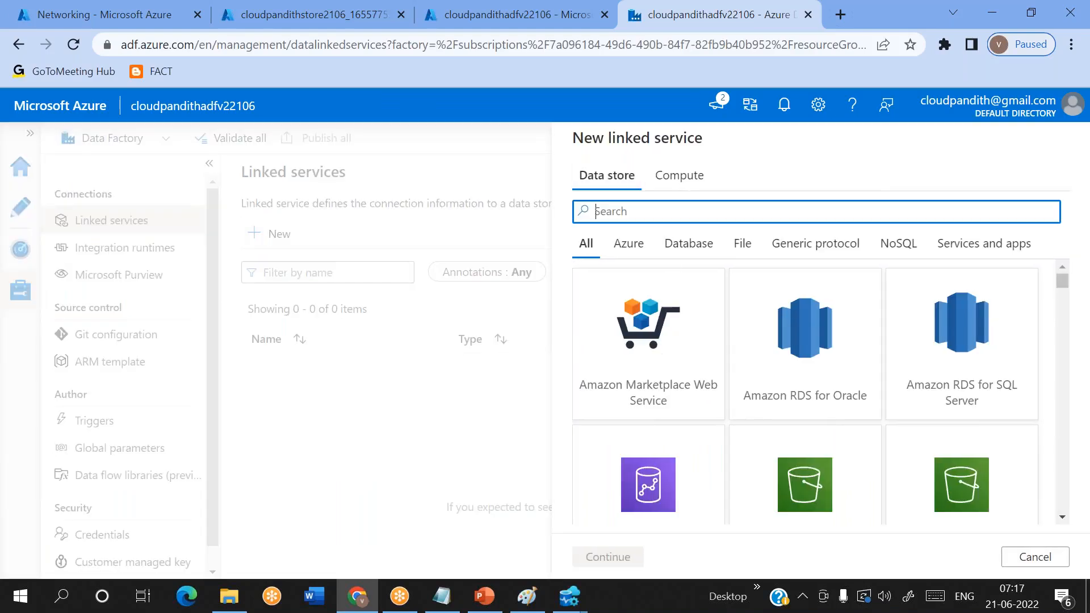
{"action": "type", "text": "sql da"}
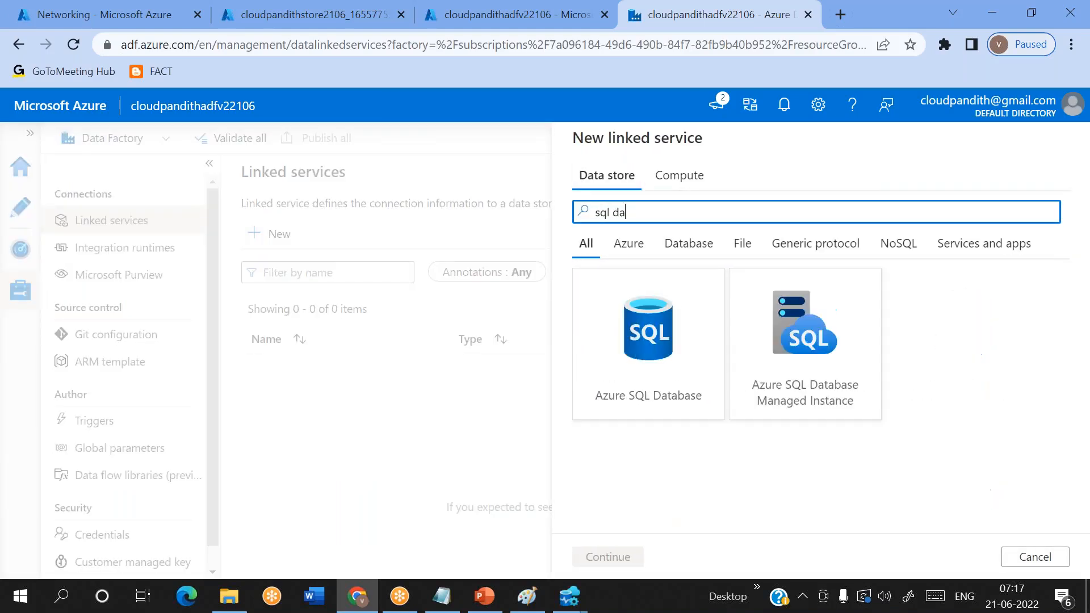
{"action": "double_click", "coordinate": [672, 358]}
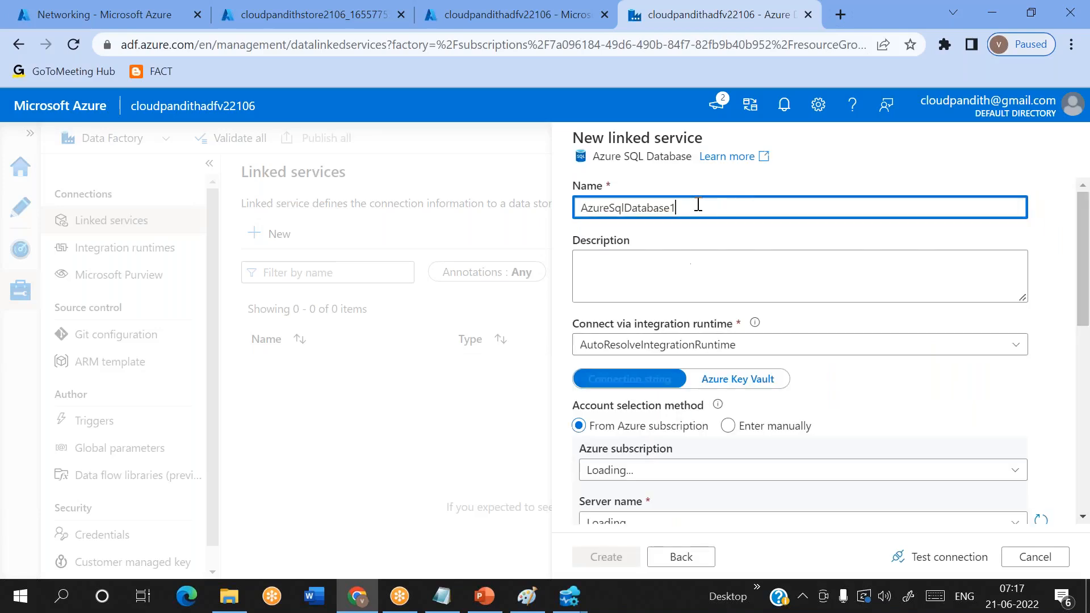
{"action": "key", "text": "ctrl+a"}
{"action": "key", "text": "BackSpace"}
{"action": "type", "text": "L"}
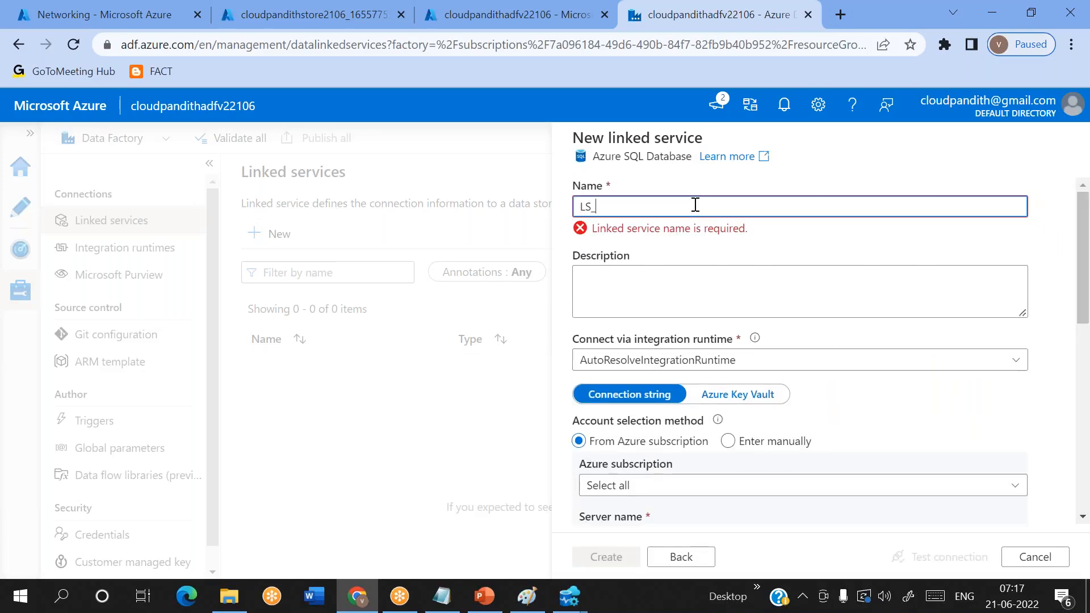
- Point the linked service to the Free Trial subscription, server cloudpandithsqlserver2106 and database cloudpandithsqldb
{"action": "scroll", "coordinate": [694, 204], "scroll_direction": "down", "scroll_amount": 4}
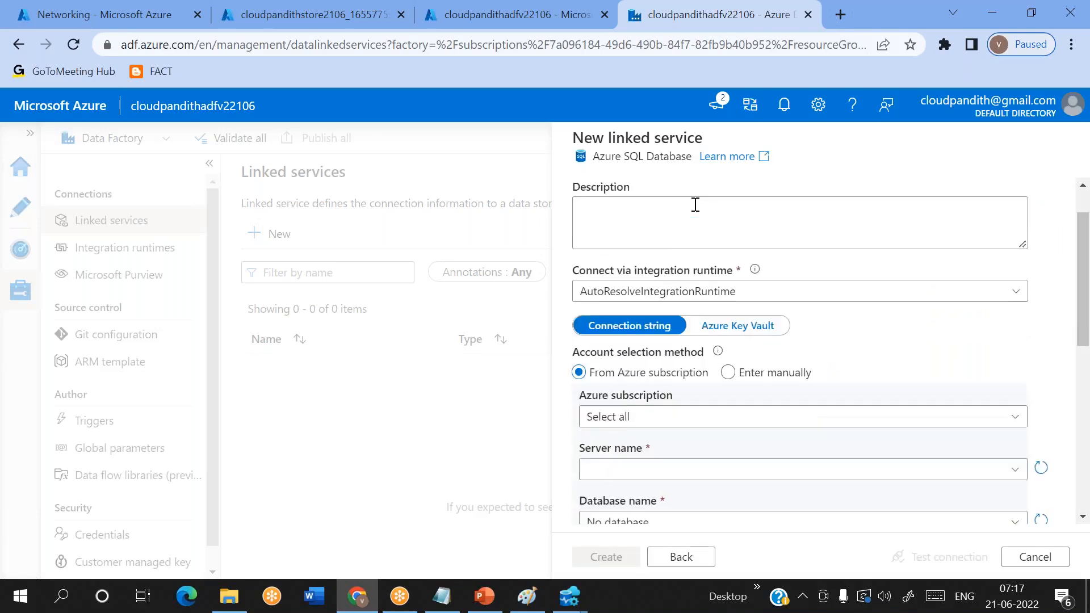
{"action": "left_click", "coordinate": [622, 270]}
{"action": "left_click", "coordinate": [640, 322]}
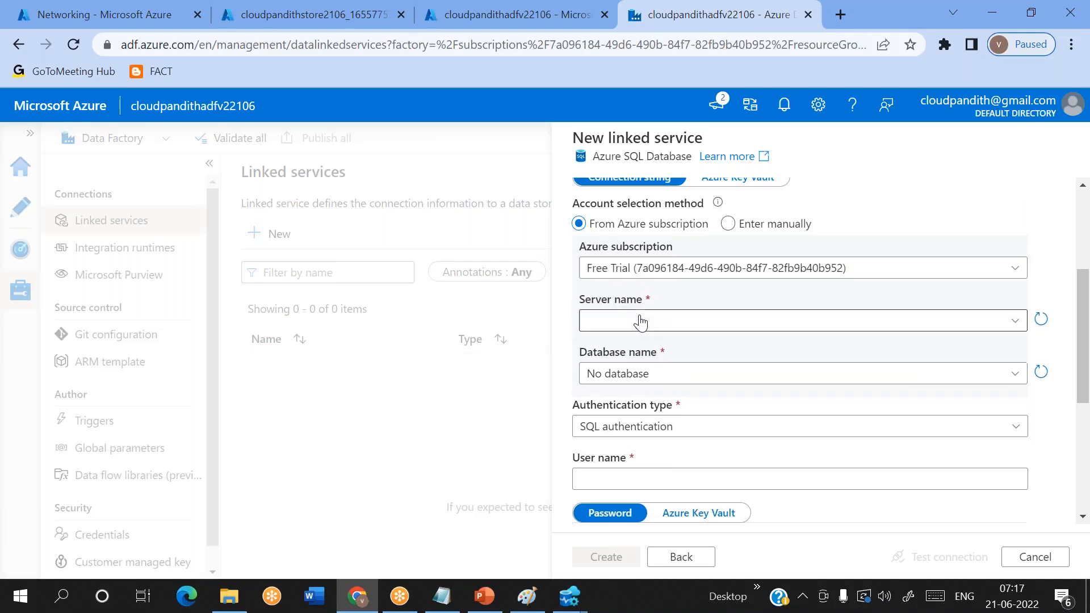
{"action": "left_click", "coordinate": [641, 320]}
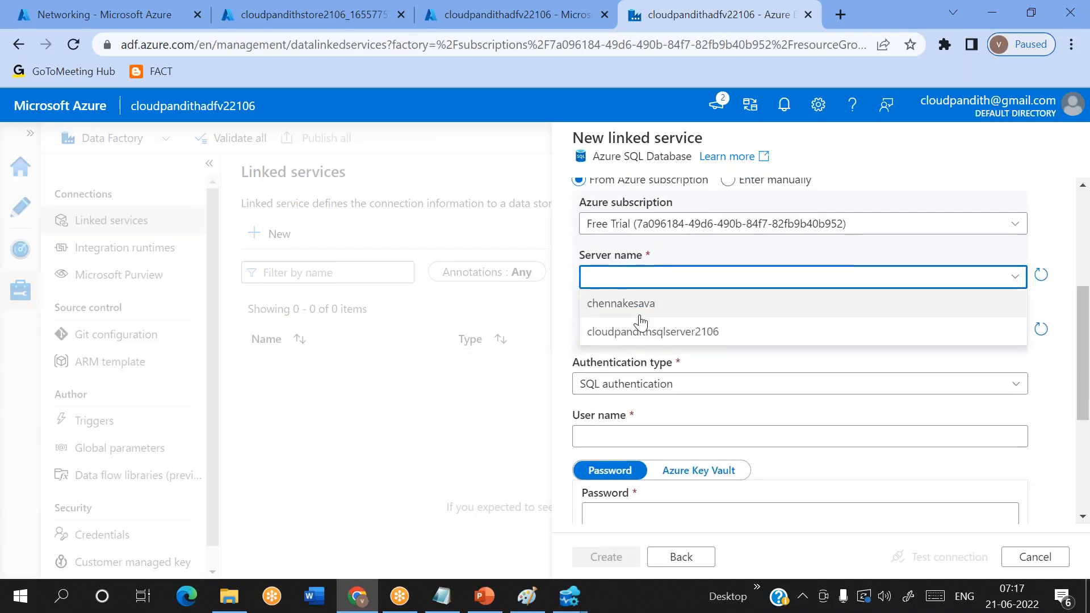
{"action": "left_click", "coordinate": [596, 334]}
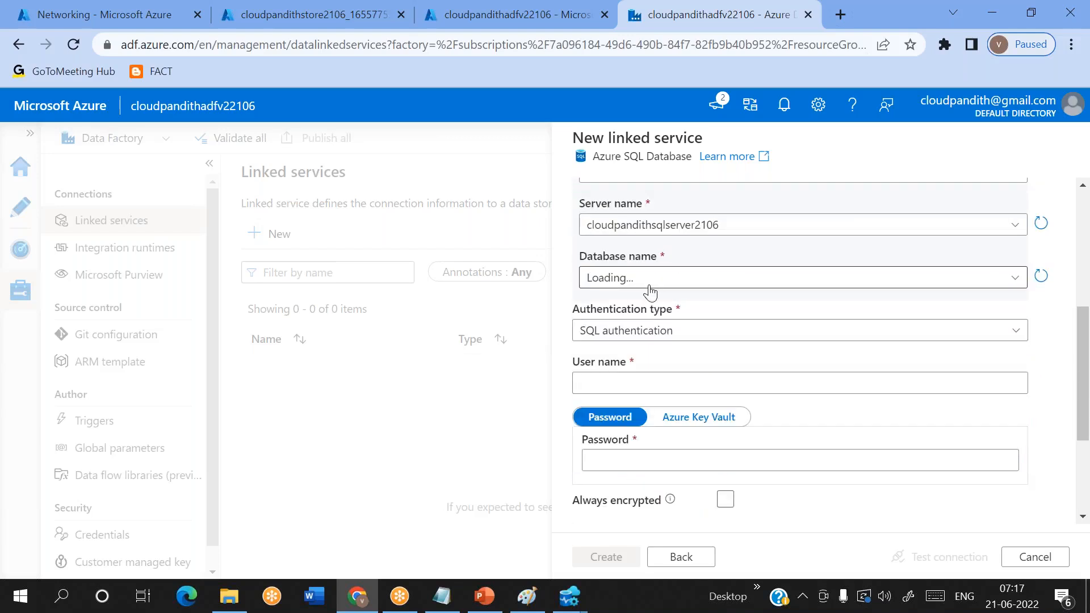
{"action": "left_click", "coordinate": [685, 283]}
{"action": "left_click", "coordinate": [755, 306]}
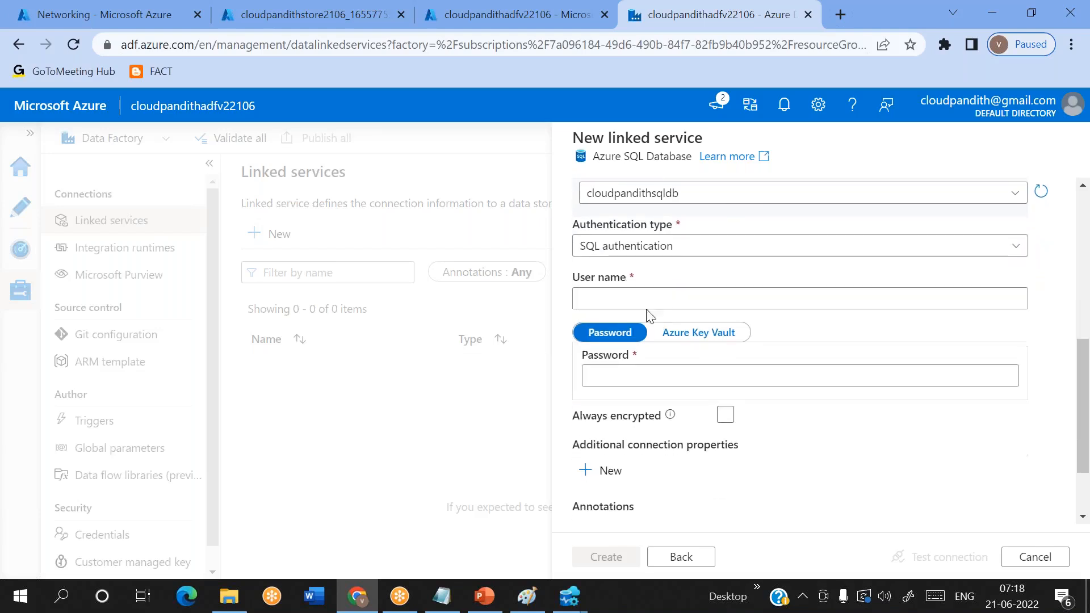
- Enter the SQL authentication user name and account password, and create the linked service after testing its connection
{"action": "left_click", "coordinate": [614, 299]}
{"action": "type", "text": "m"}
{"action": "key", "text": "Tab"}
{"action": "left_click", "coordinate": [623, 299]}
{"action": "key", "text": "BackSpace"}
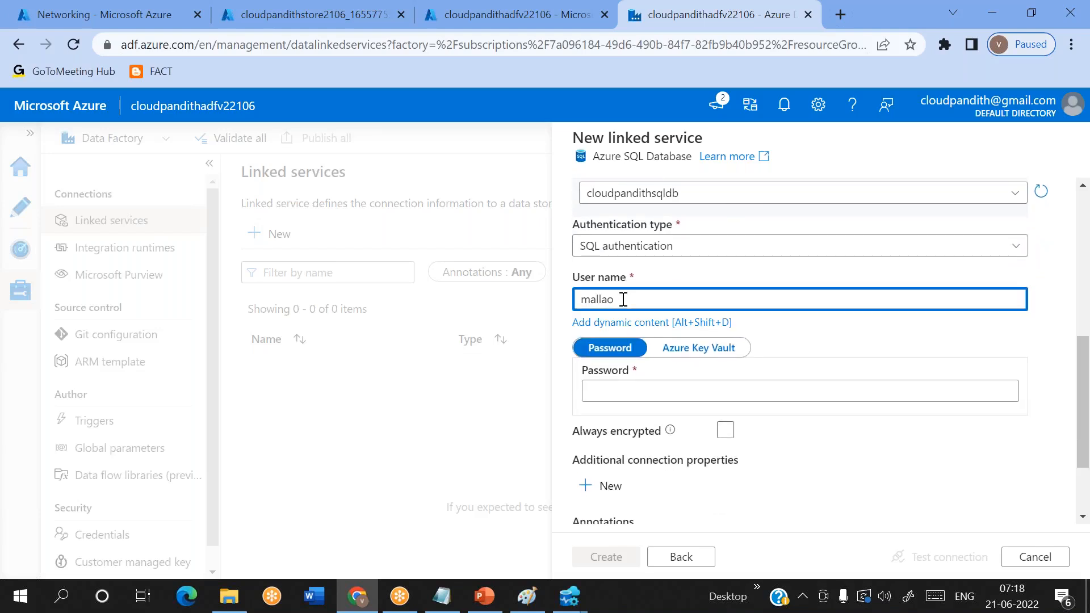
{"action": "key", "text": "Tab"}
{"action": "key", "text": "Tab"}
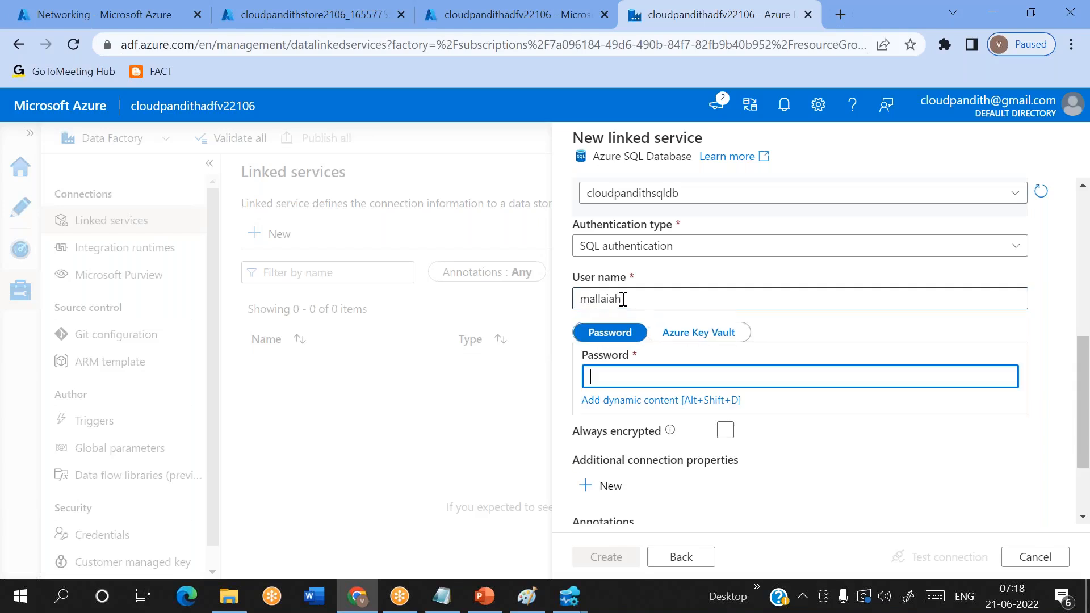
{"action": "type", "text": "••"}
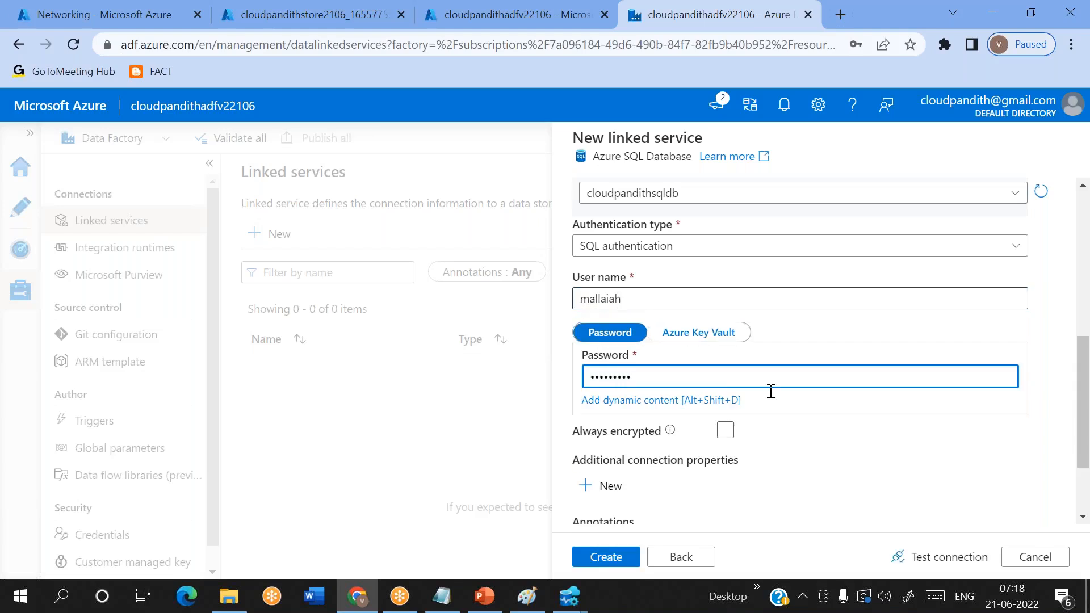
{"action": "left_click", "coordinate": [951, 556]}
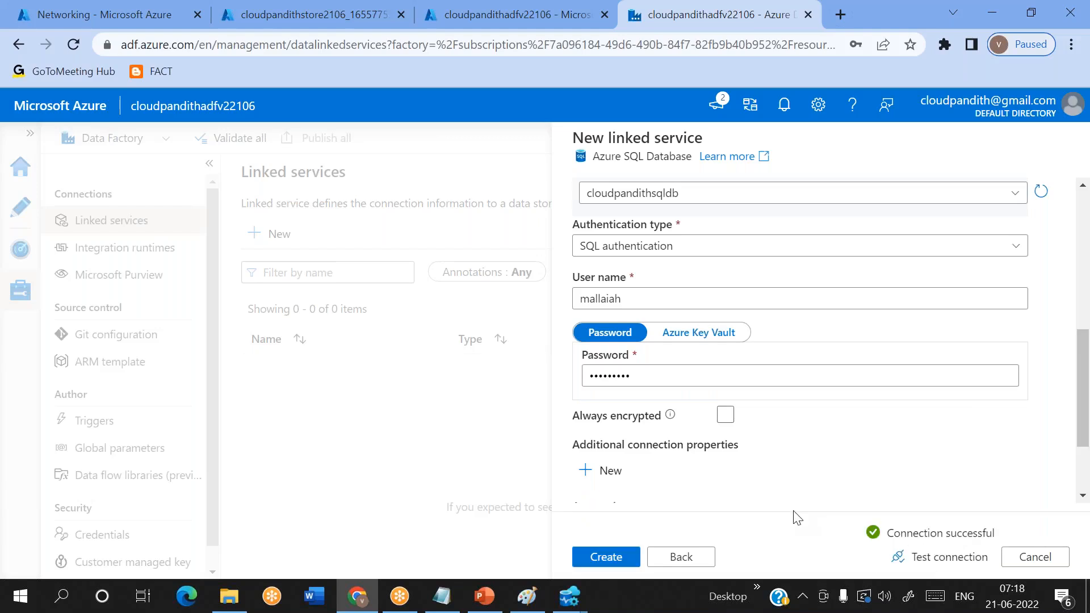
{"action": "left_click", "coordinate": [603, 558]}
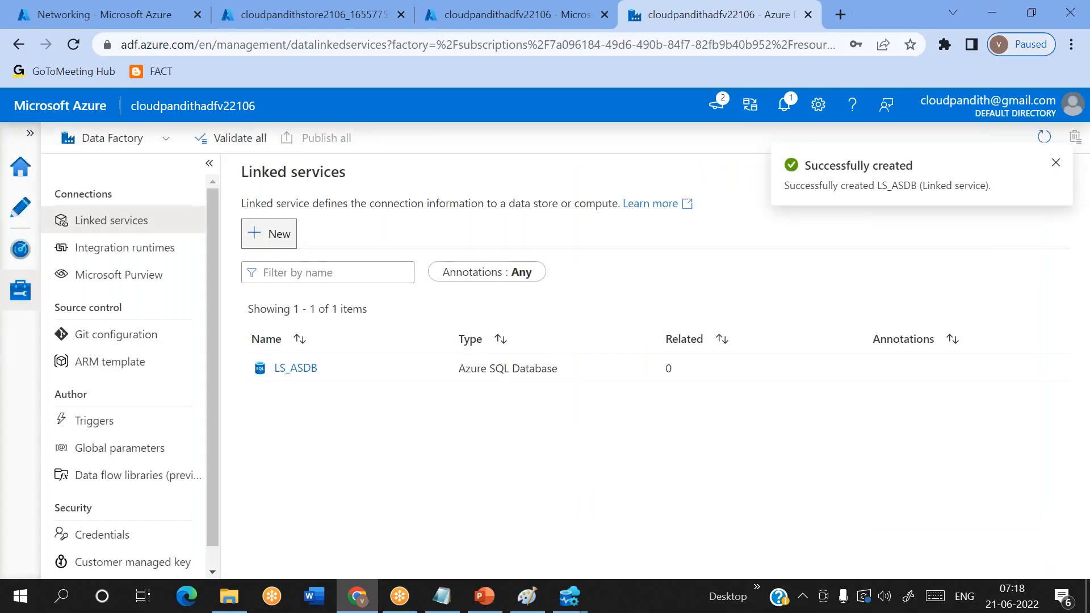
- Start a new Azure Data Lake Storage Gen2 linked service and name it LS_ADLSGen2
{"action": "left_click", "coordinate": [269, 233]}
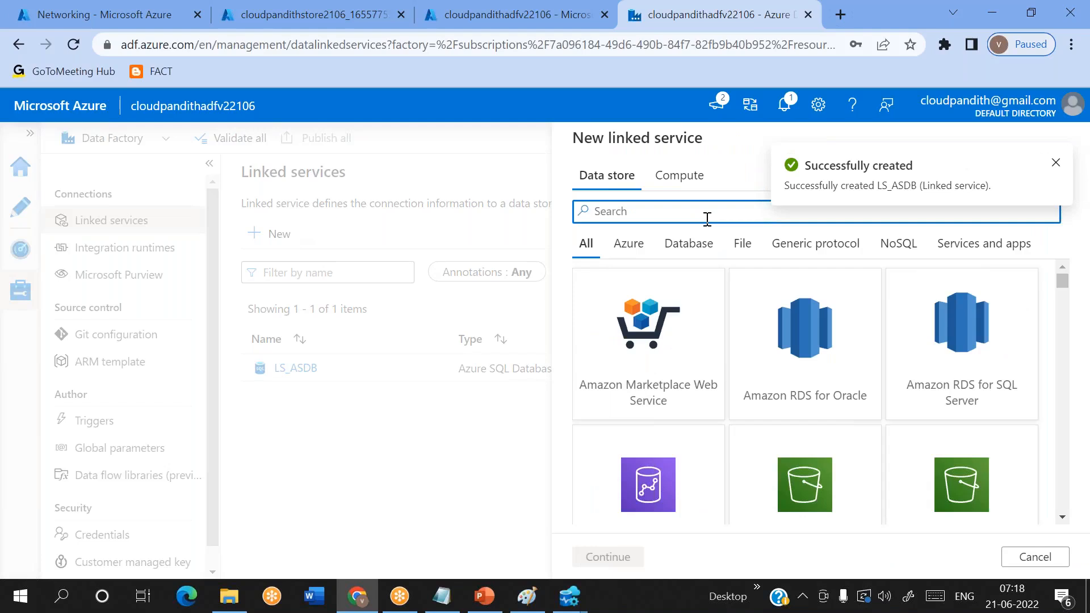
{"action": "type", "text": "2"}
{"action": "double_click", "coordinate": [647, 359]}
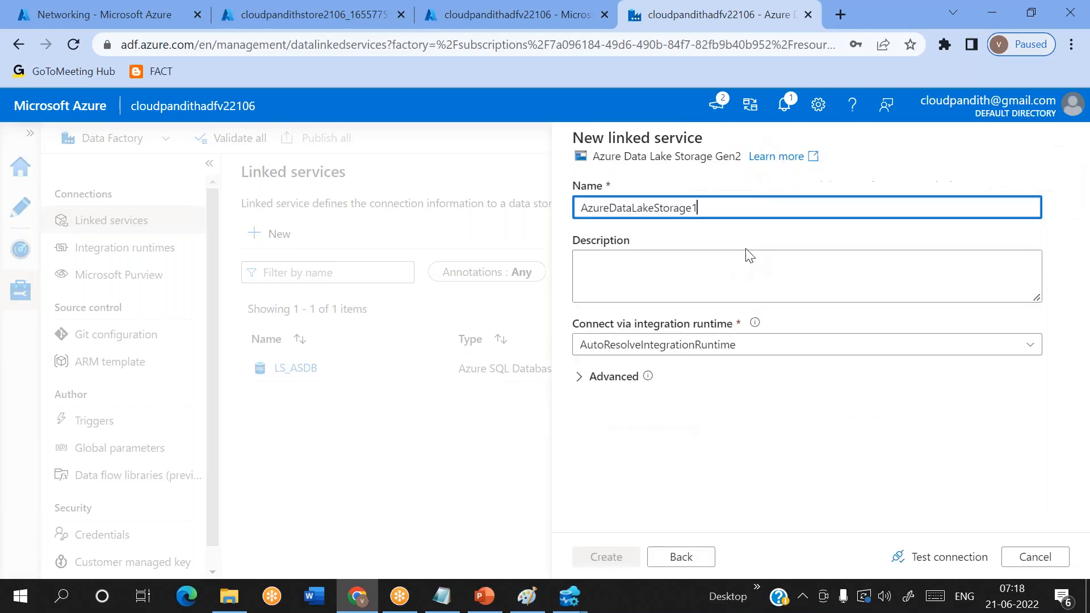
{"action": "key", "text": "ctrl+a"}
{"action": "key", "text": "BackSpace"}
{"action": "type", "text": "LS"}
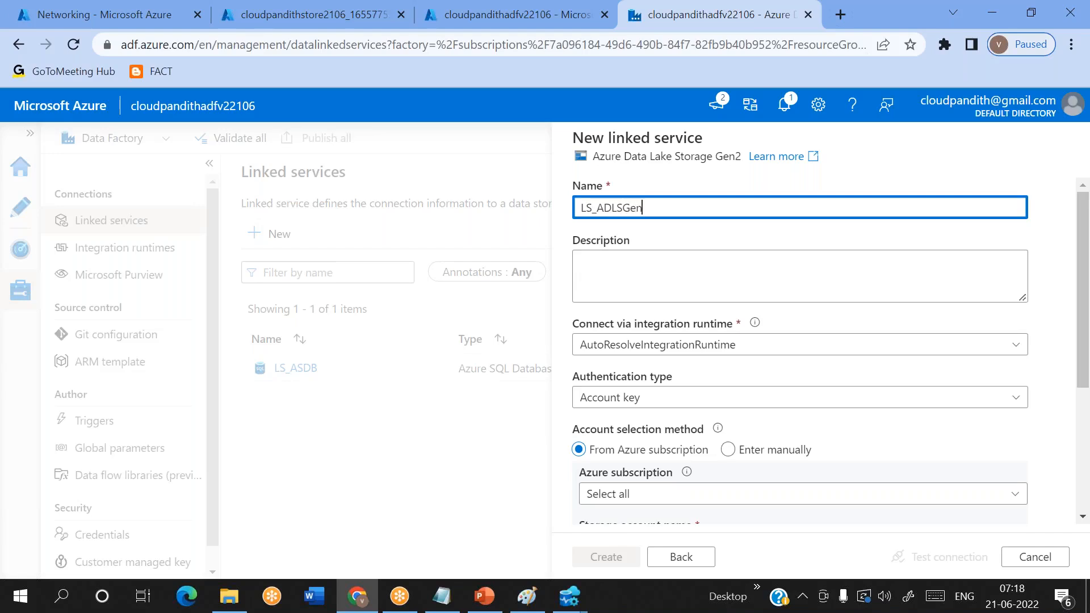
- Select the Free Trial subscription and storage account cloudpandithstore2106, and create the linked service after testing its connection
{"action": "scroll", "coordinate": [637, 309], "scroll_direction": "down", "scroll_amount": 3}
{"action": "left_click", "coordinate": [637, 310]}
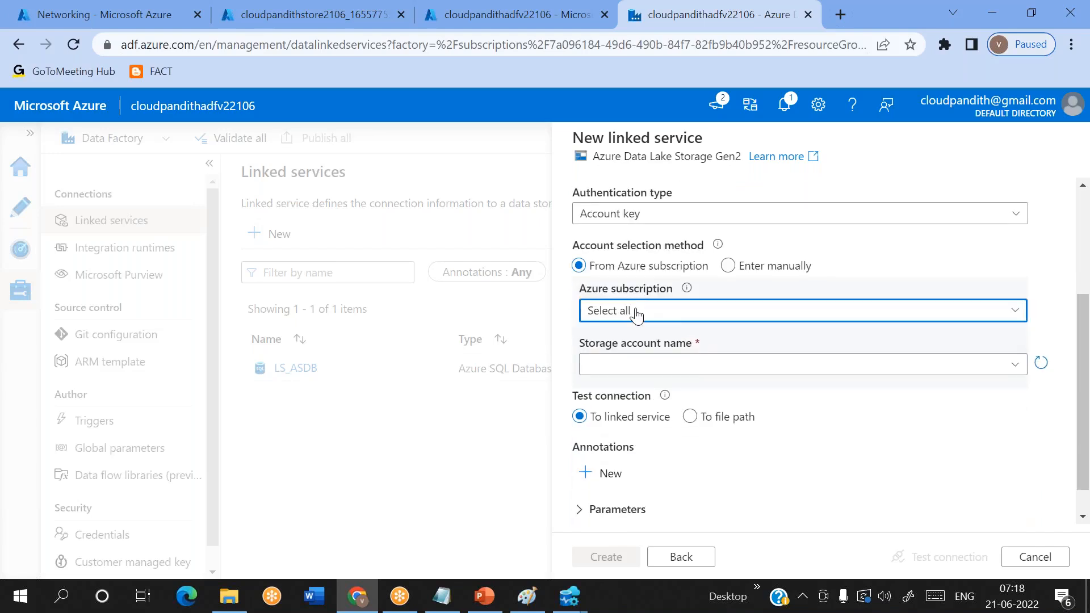
{"action": "left_click", "coordinate": [634, 368]}
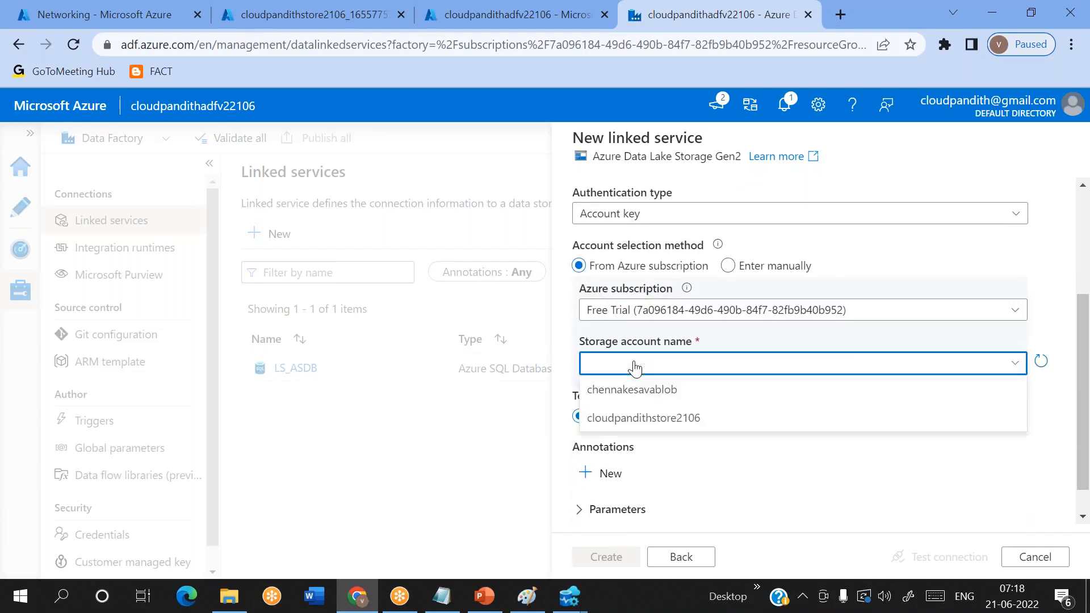
{"action": "left_click", "coordinate": [643, 419]}
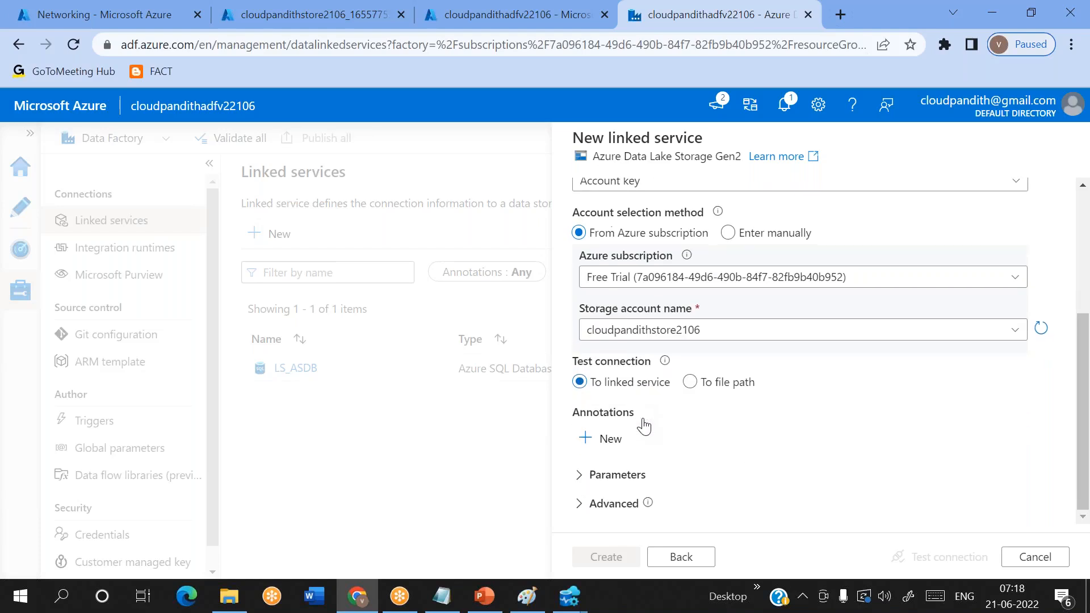
{"action": "left_click", "coordinate": [967, 565]}
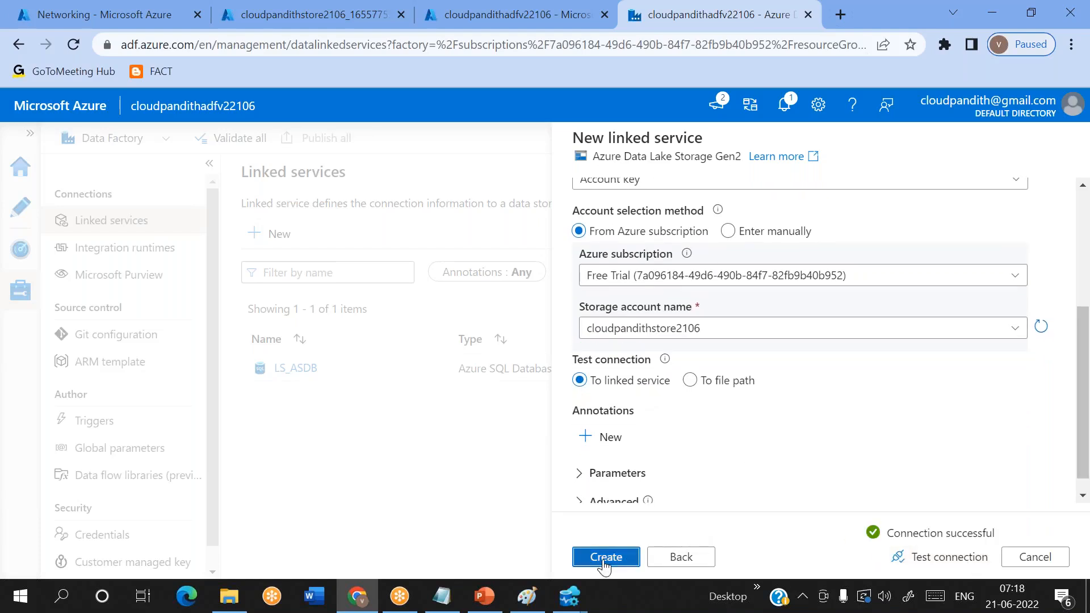
{"action": "left_click", "coordinate": [604, 559]}
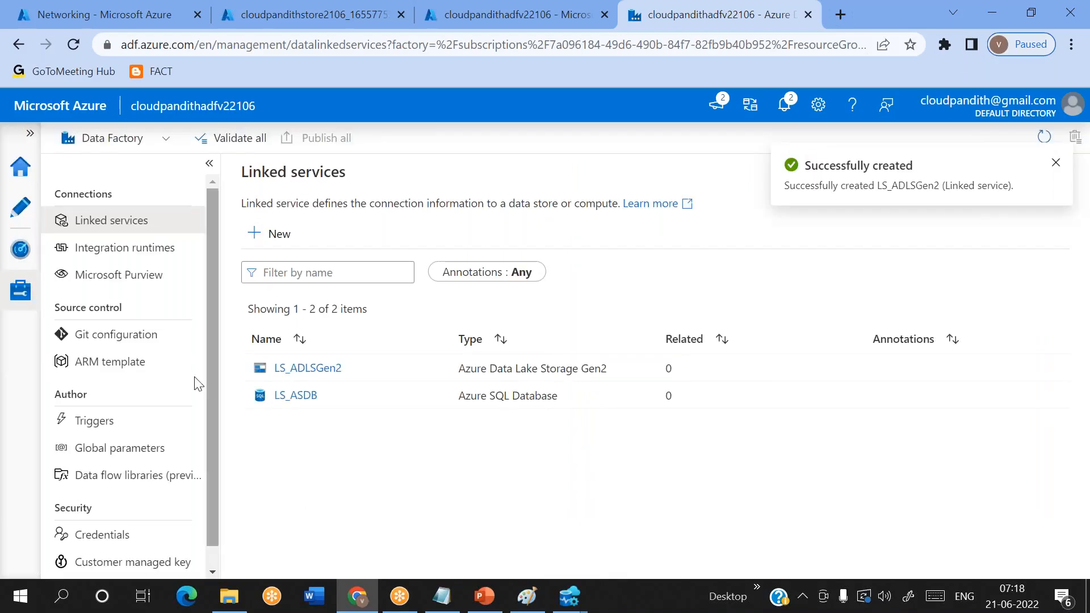
- Open the factory's authoring area and create a new pipeline
{"action": "left_click", "coordinate": [27, 214]}
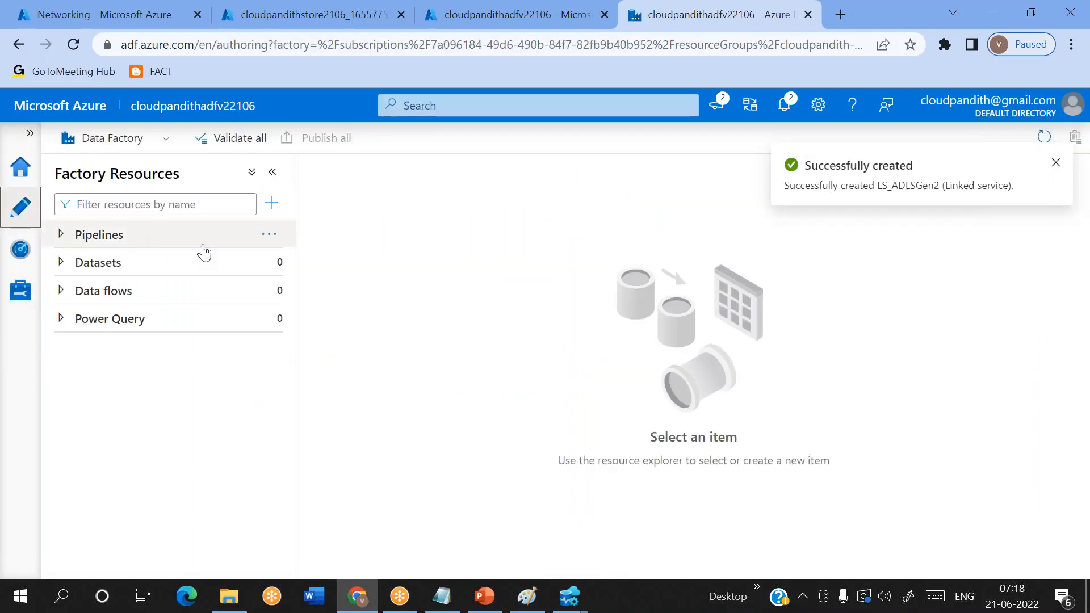
{"action": "left_click", "coordinate": [268, 237]}
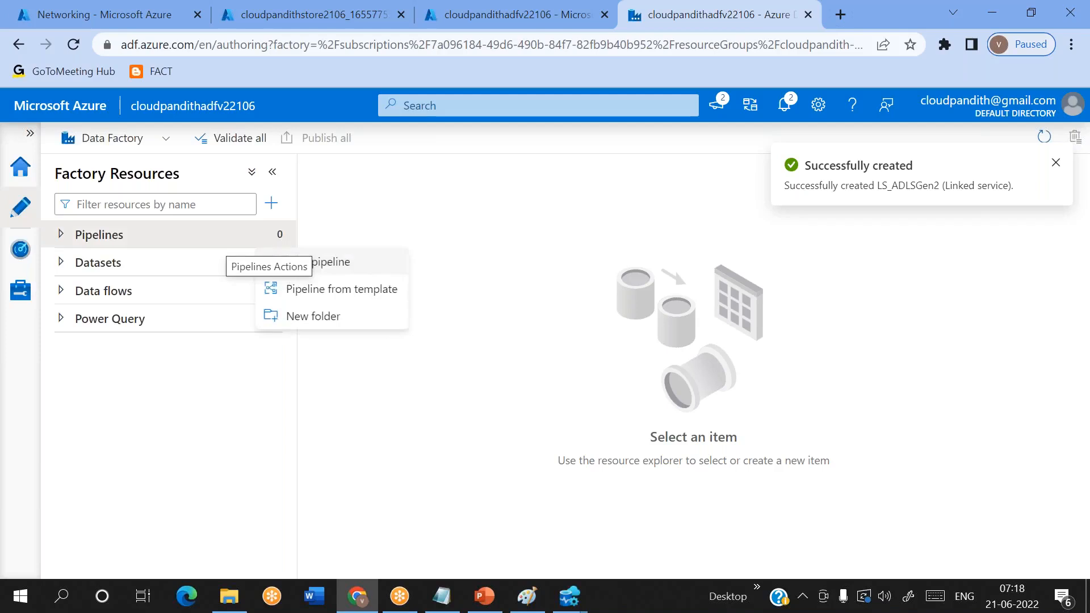
{"action": "left_click", "coordinate": [341, 269]}
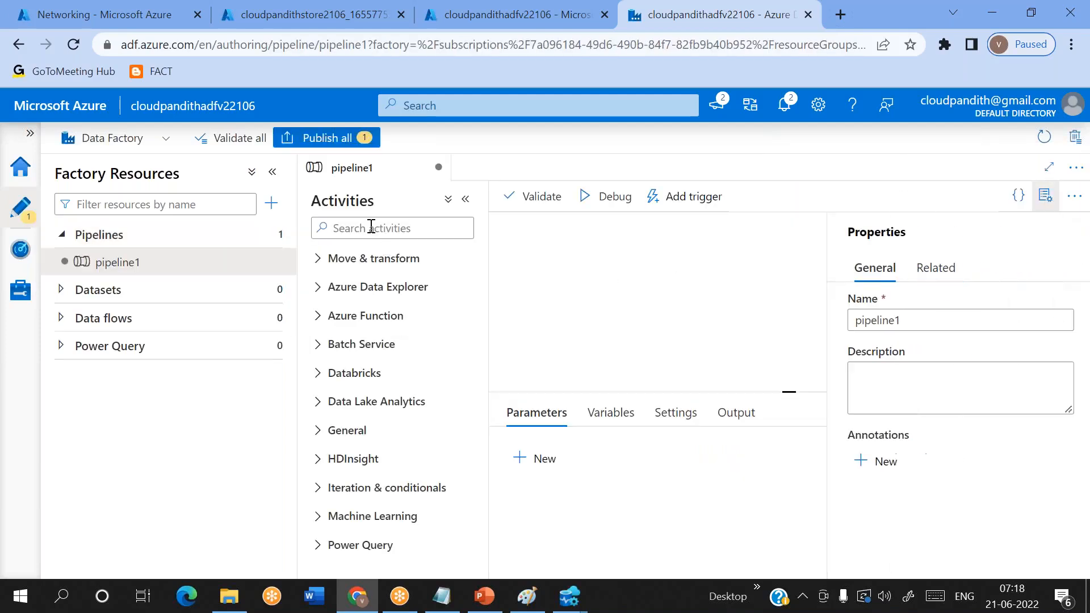
- Find the Copy data activity, add it to the pipeline canvas, and hide the pipeline's properties
{"action": "type", "text": "sql da"}
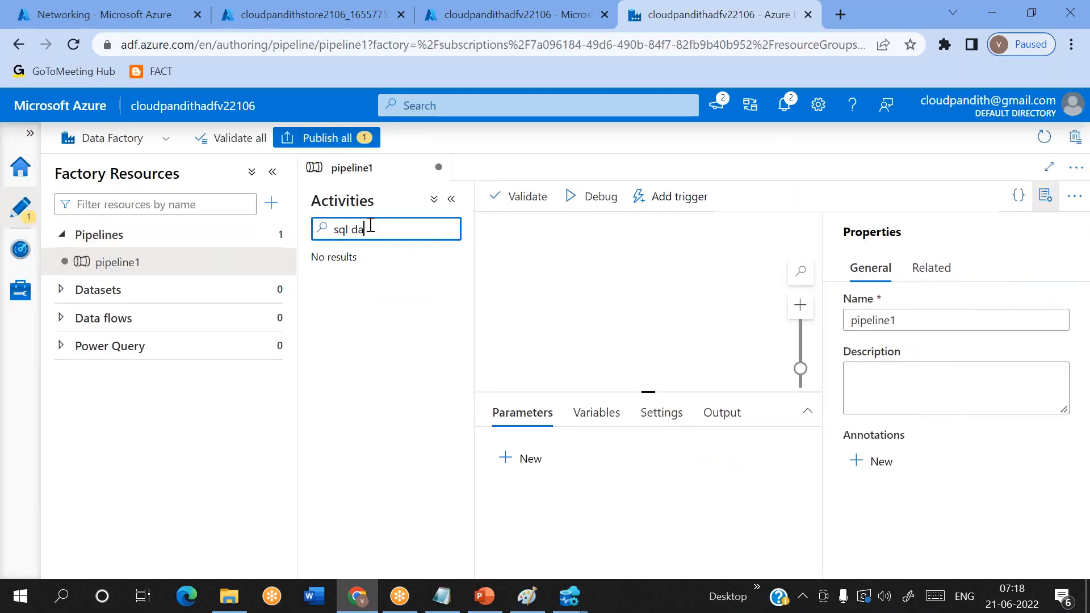
{"action": "key", "text": "ctrl+a"}
{"action": "key", "text": "BackSpace"}
{"action": "type", "text": "copy"}
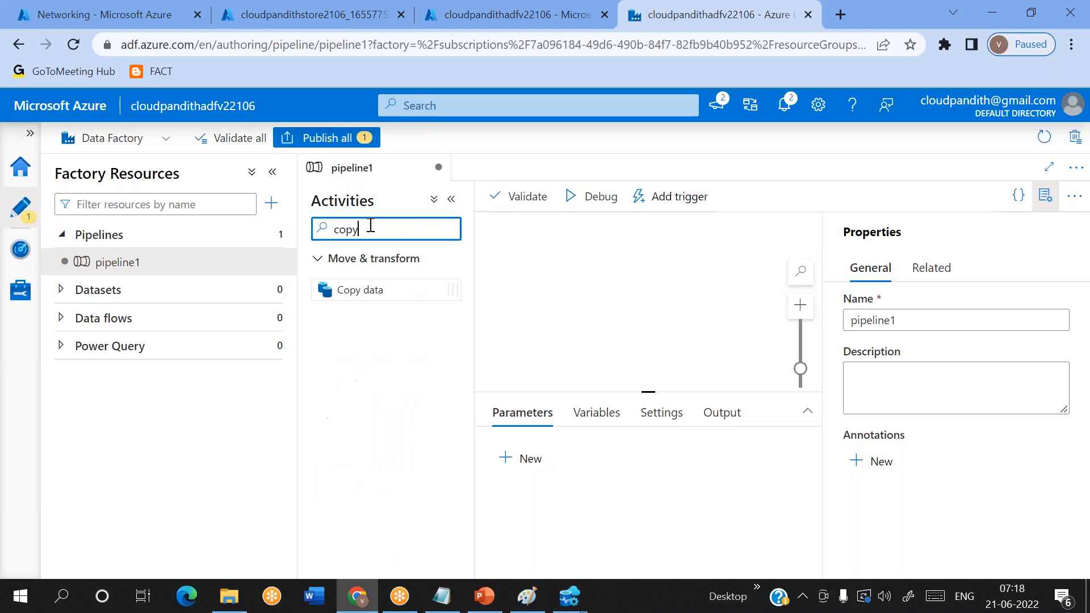
{"action": "left_click_drag", "start_coordinate": [360, 290], "coordinate": [627, 286]}
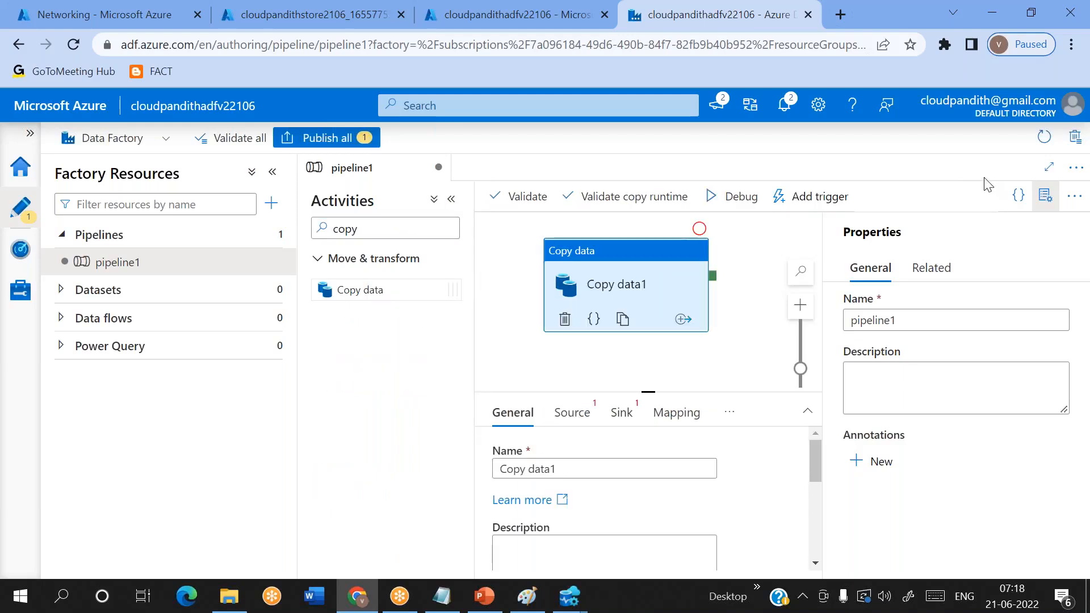
{"action": "left_click", "coordinate": [1068, 197]}
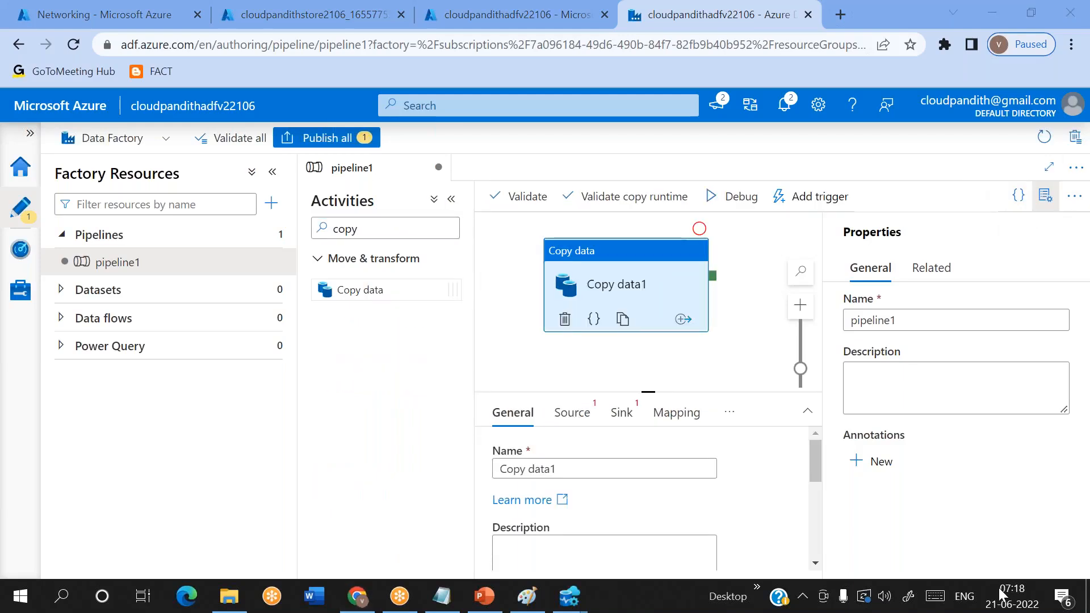
{"action": "left_click", "coordinate": [1045, 196]}
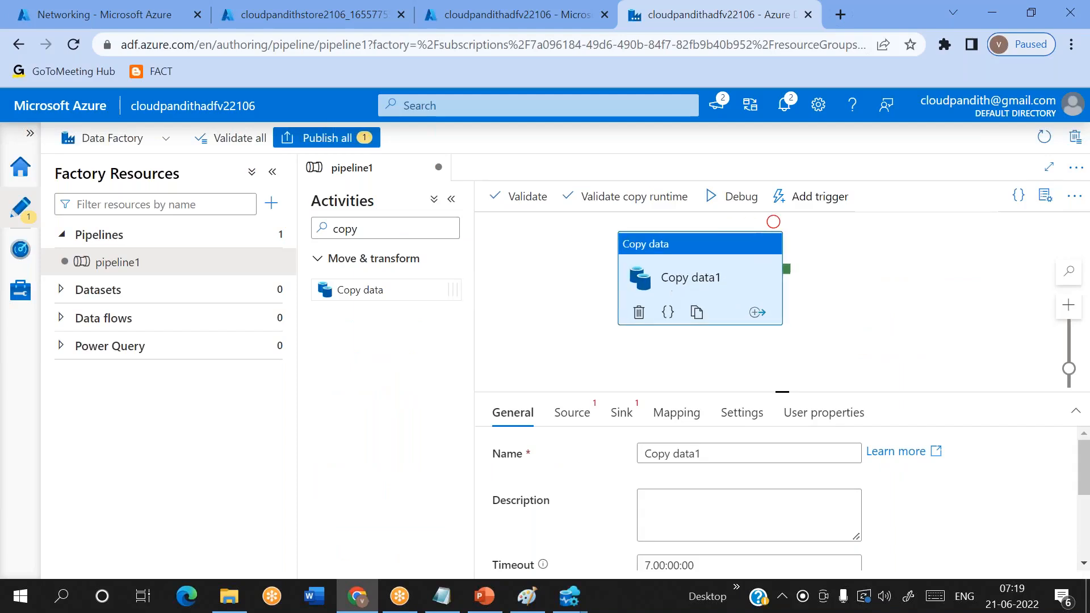
- Start a new source dataset for the copy activity using Azure SQL Database as the data store
{"action": "left_click", "coordinate": [565, 421]}
{"action": "left_click_drag", "start_coordinate": [783, 388], "coordinate": [782, 351]}
{"action": "left_click", "coordinate": [895, 416]}
{"action": "left_click", "coordinate": [669, 239]}
{"action": "type", "text": "sql "}
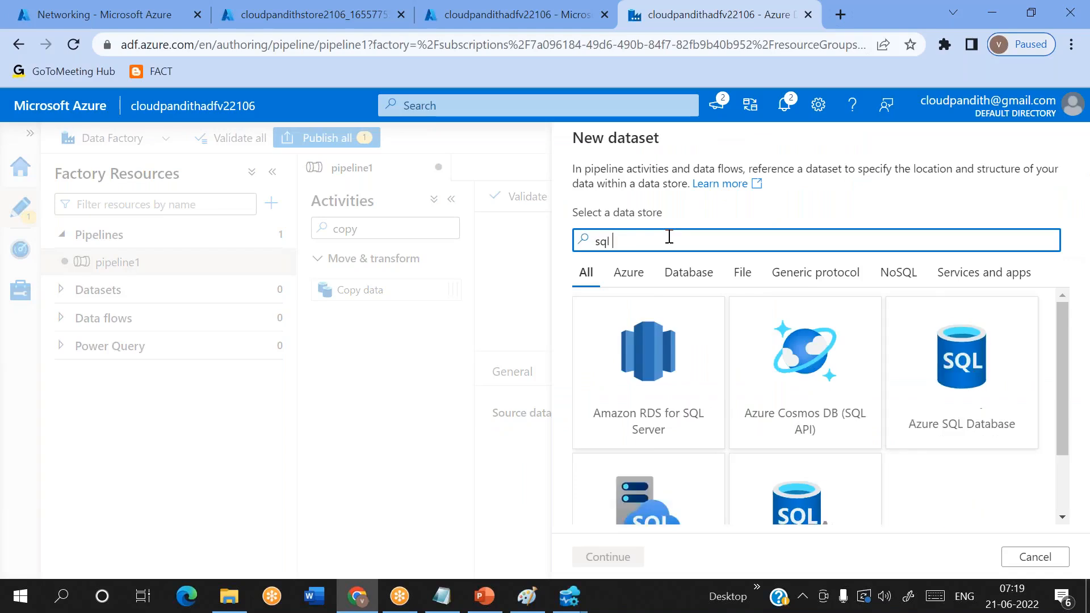
{"action": "type", "text": "data"}
{"action": "double_click", "coordinate": [628, 372]}
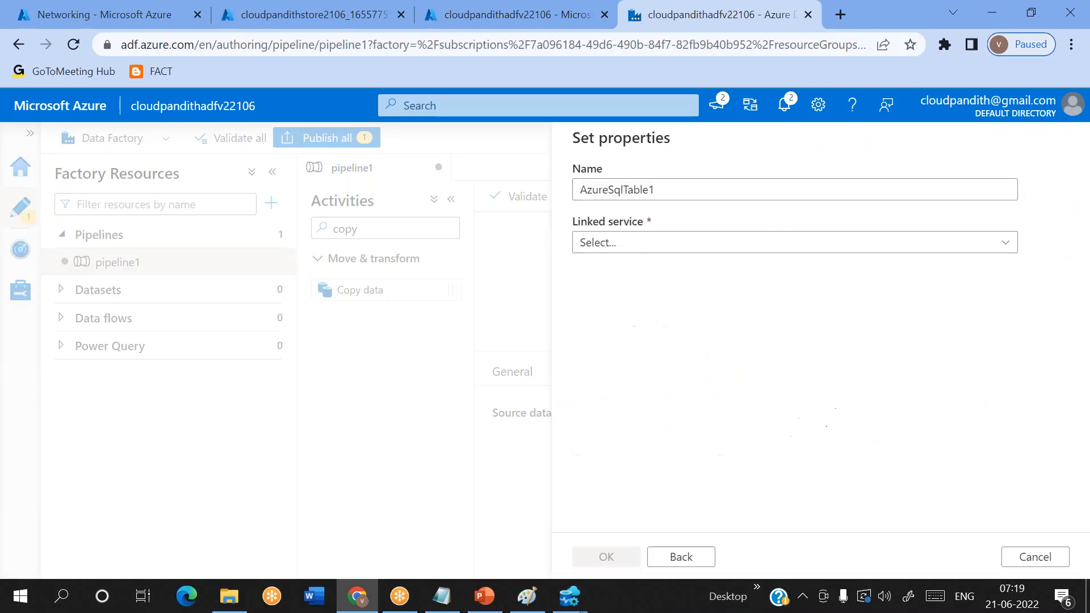
- Name the source dataset DS_ASDB, assign linked service LS_ASDB, and create it without choosing a table
{"action": "left_click", "coordinate": [684, 195]}
{"action": "double_click", "coordinate": [683, 196]}
{"action": "key", "text": "BackSpace"}
{"action": "type", "text": "DS_ASDB"}
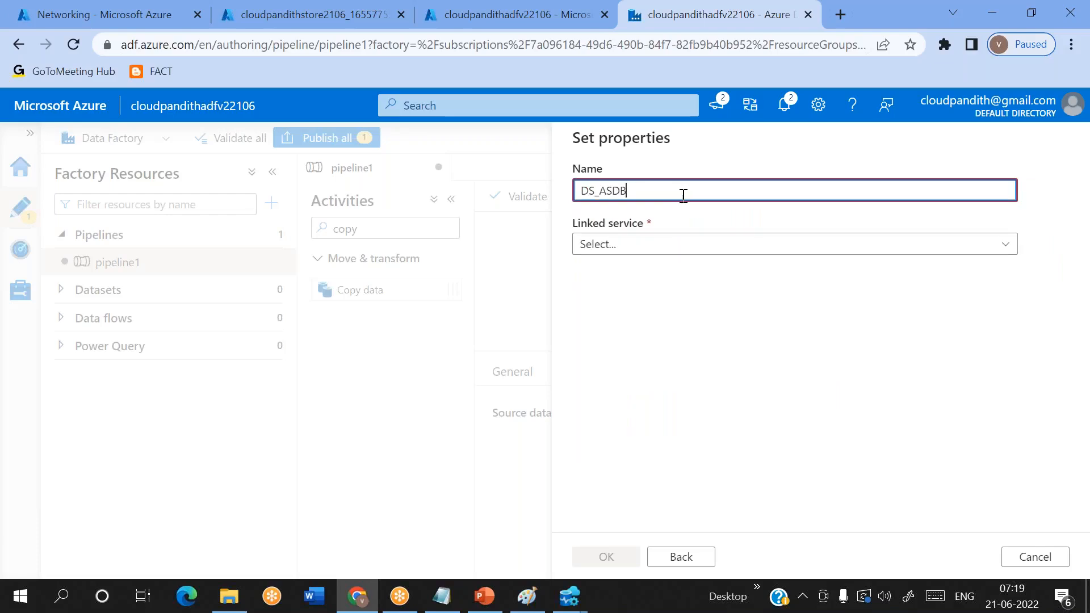
{"action": "left_click", "coordinate": [637, 245]}
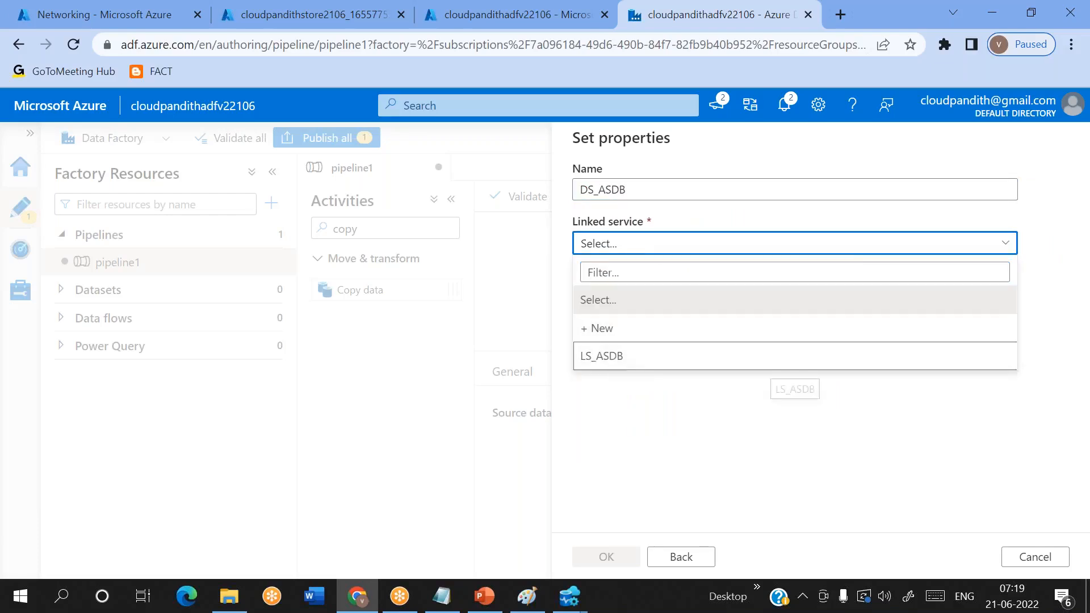
{"action": "left_click", "coordinate": [619, 363]}
{"action": "left_click", "coordinate": [637, 301]}
{"action": "left_click", "coordinate": [637, 301]}
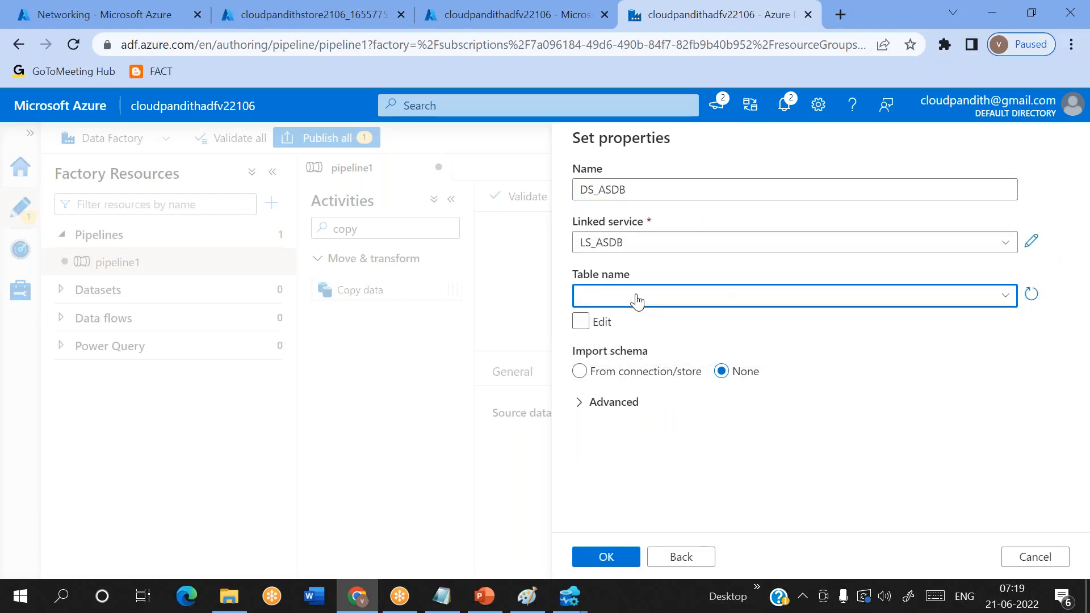
{"action": "left_click", "coordinate": [606, 557]}
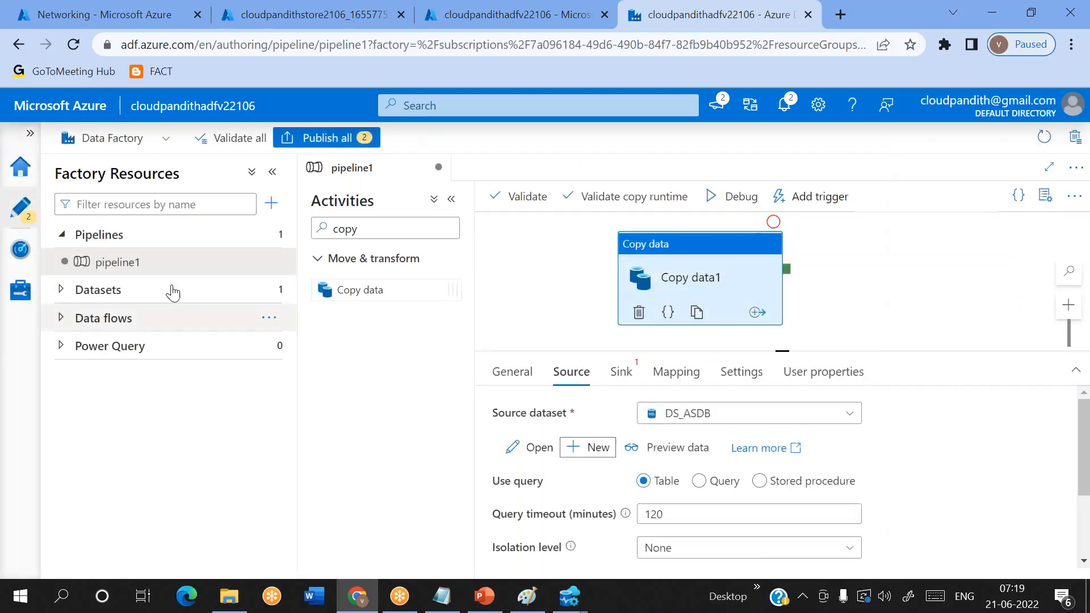
- Open the DS_ASDB dataset and add a string parameter named ds_param_srcschema
{"action": "left_click", "coordinate": [61, 290]}
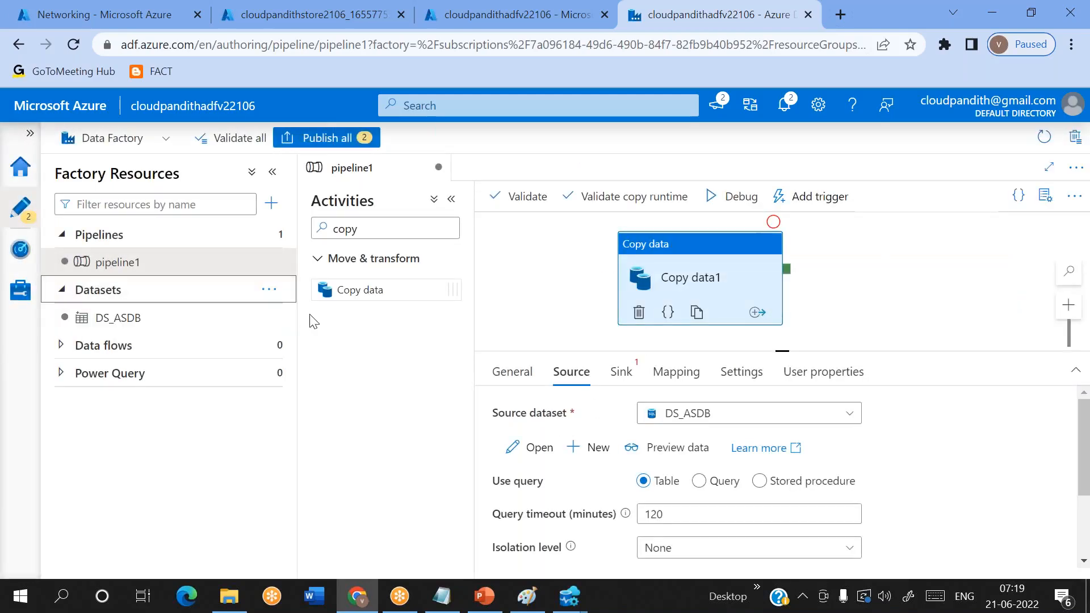
{"action": "left_click", "coordinate": [201, 317]}
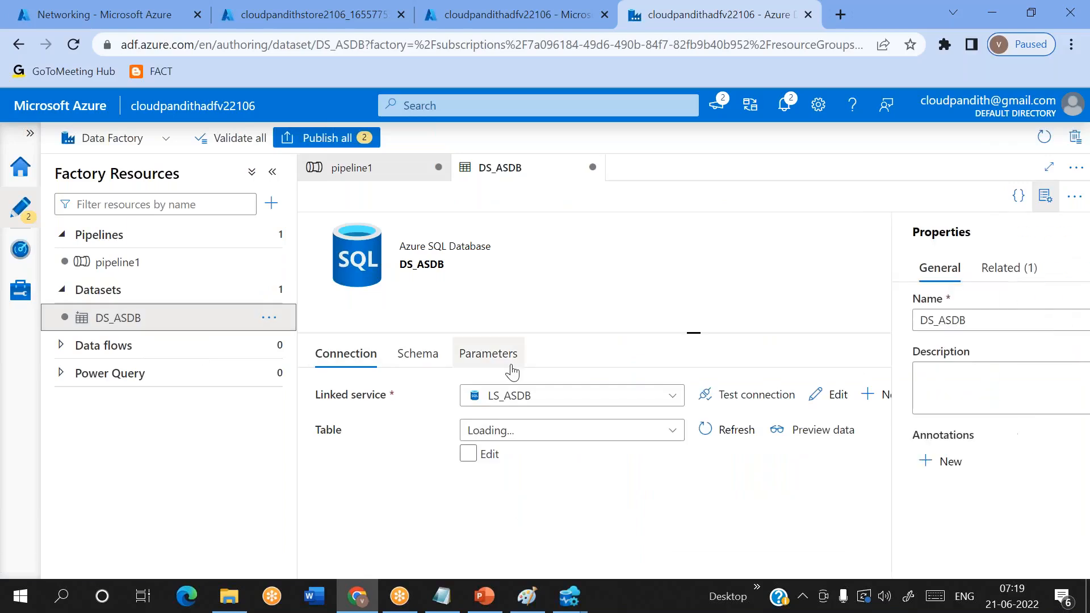
{"action": "left_click", "coordinate": [487, 354]}
{"action": "left_click", "coordinate": [347, 415]}
{"action": "left_click", "coordinate": [347, 415]}
{"action": "left_click", "coordinate": [381, 461]}
{"action": "type", "text": "ds_par"}
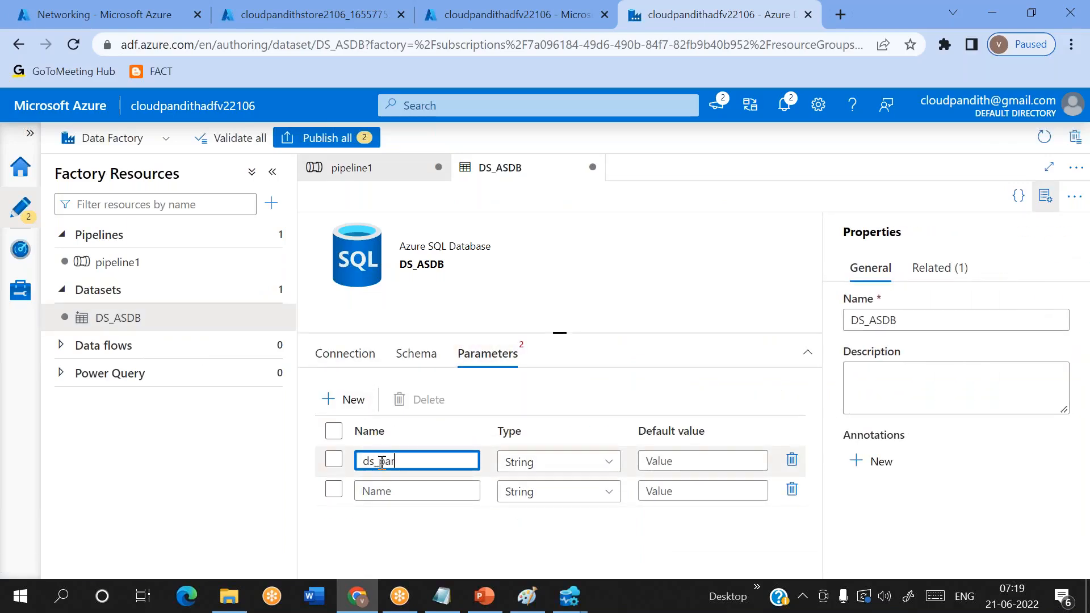
{"action": "type", "text": "am_srcschema"}
- Name the second DS_ASDB parameter ds_param_srctable, reusing the first parameter's name as a base
{"action": "double_click", "coordinate": [382, 461]}
{"action": "key", "text": "ctrl+c"}
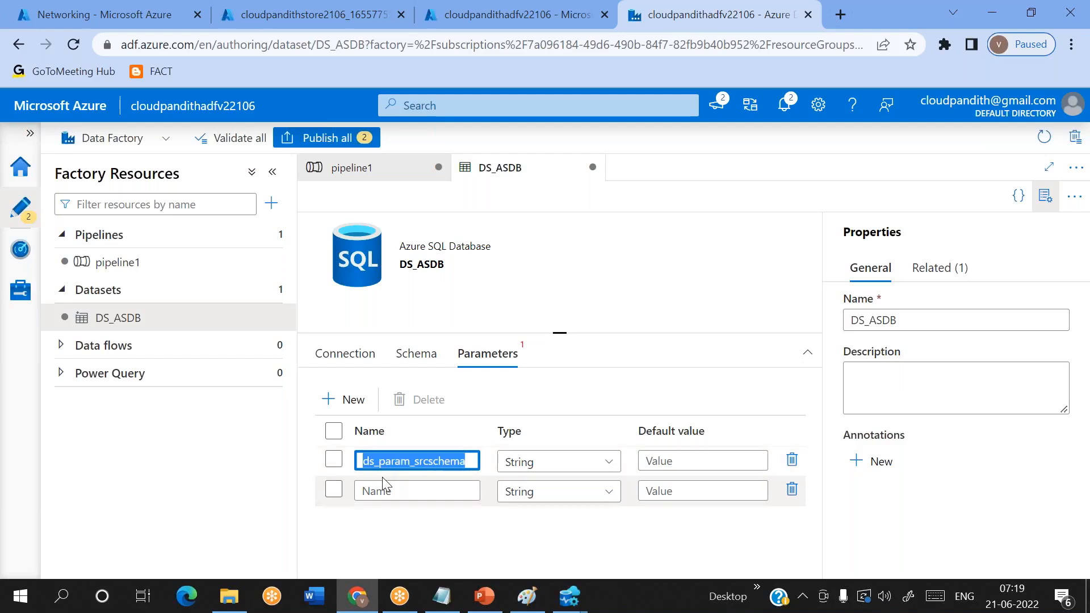
{"action": "left_click", "coordinate": [381, 490]}
{"action": "key", "text": "ctrl+v"}
{"action": "key", "text": "BackSpace"}
{"action": "key", "text": "BackSpace"}
{"action": "key", "text": "BackSpace"}
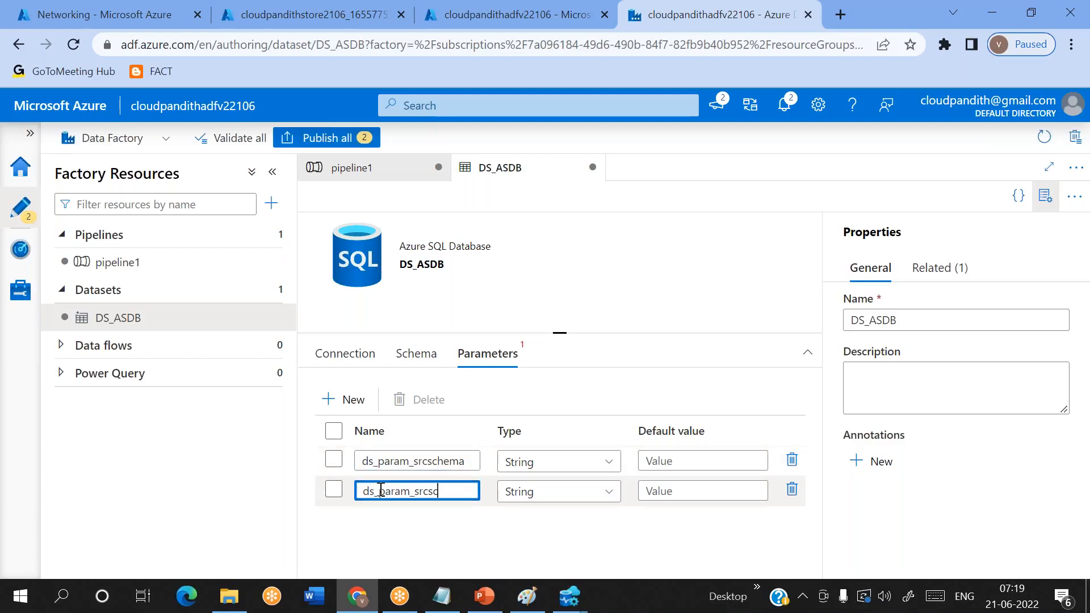
{"action": "type", "text": "table"}
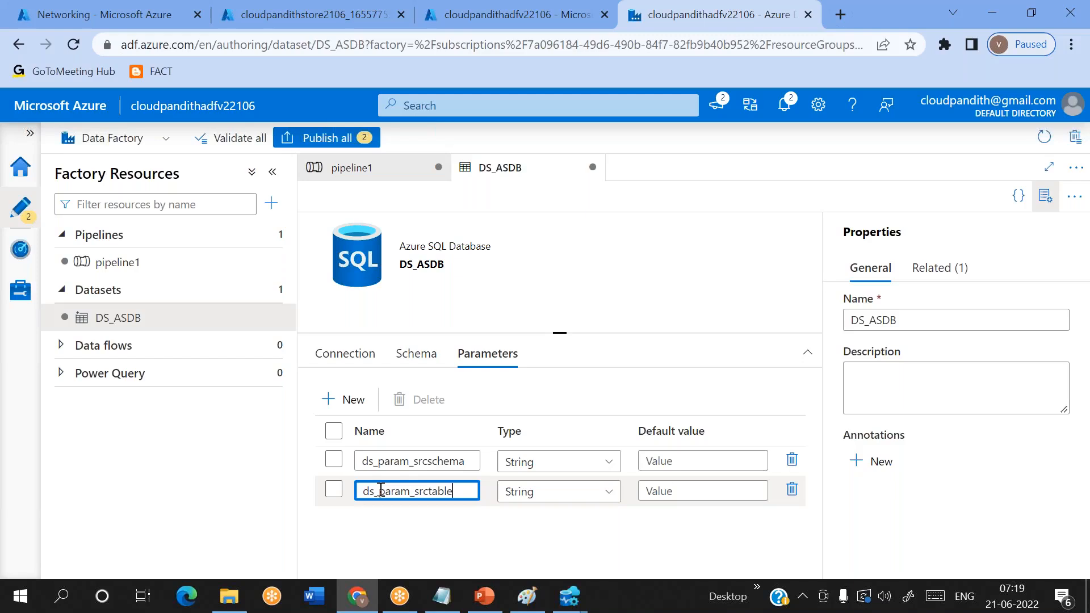
{"action": "left_click", "coordinate": [348, 353]}
{"action": "left_click", "coordinate": [469, 481]}
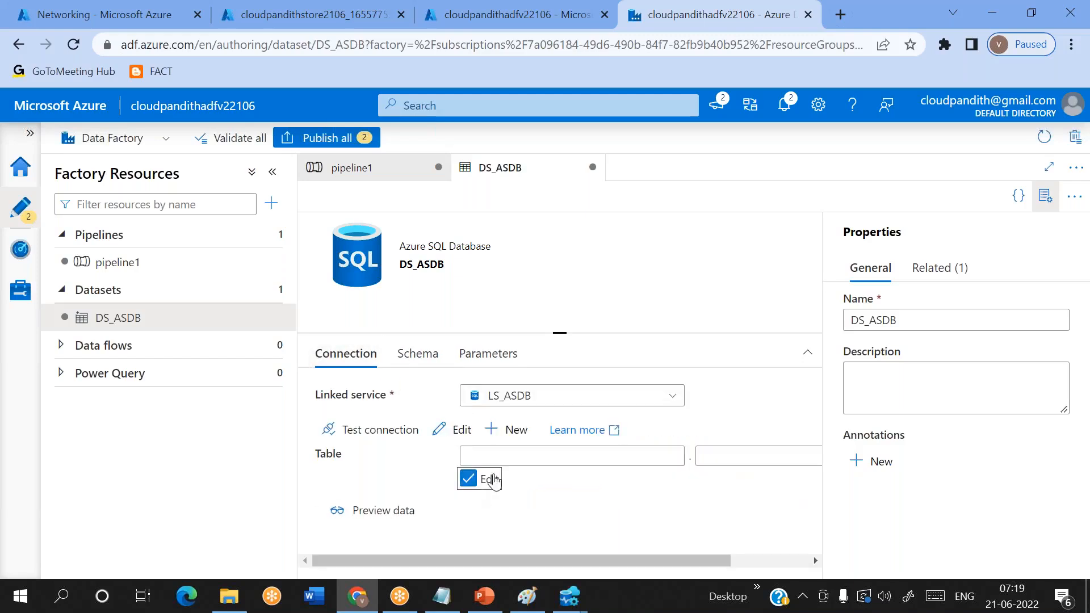
{"action": "left_click", "coordinate": [531, 458]}
{"action": "left_click", "coordinate": [531, 478]}
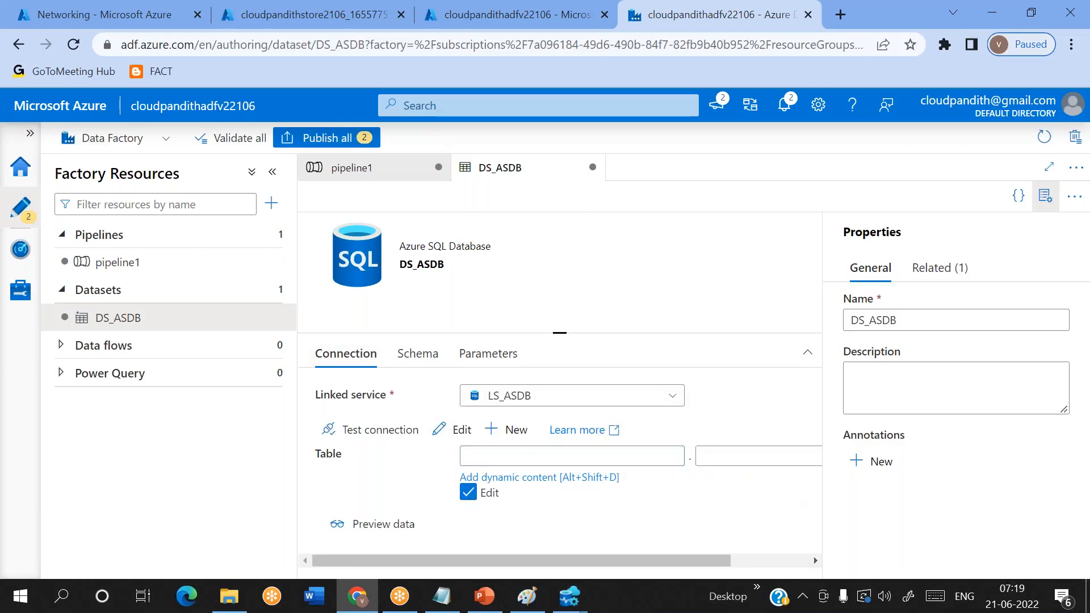
{"action": "left_click", "coordinate": [653, 505]}
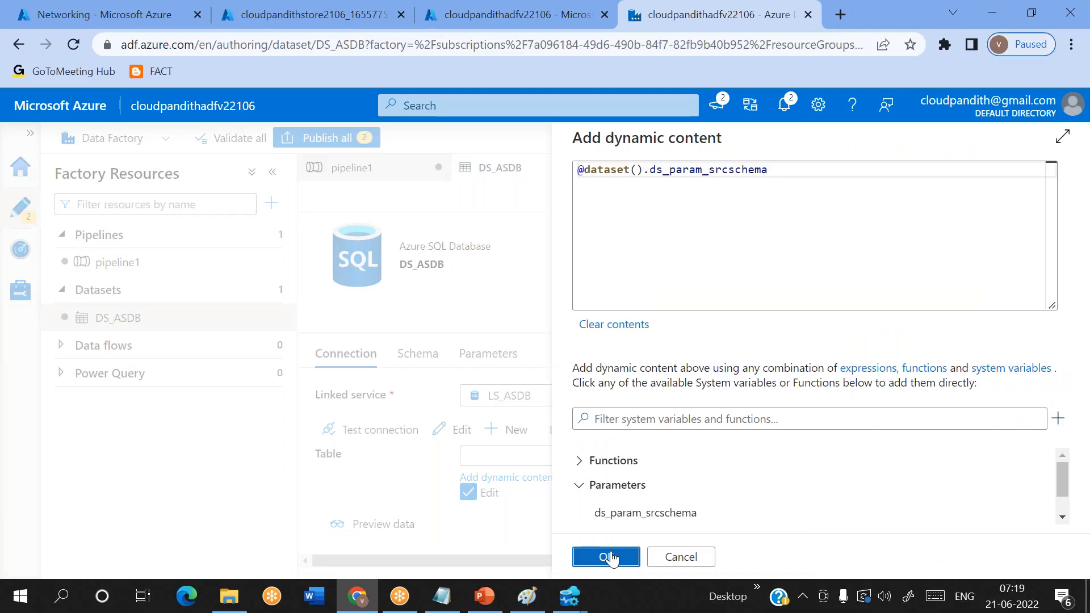
{"action": "left_click", "coordinate": [611, 557]}
{"action": "left_click", "coordinate": [734, 454]}
{"action": "left_click", "coordinate": [743, 478]}
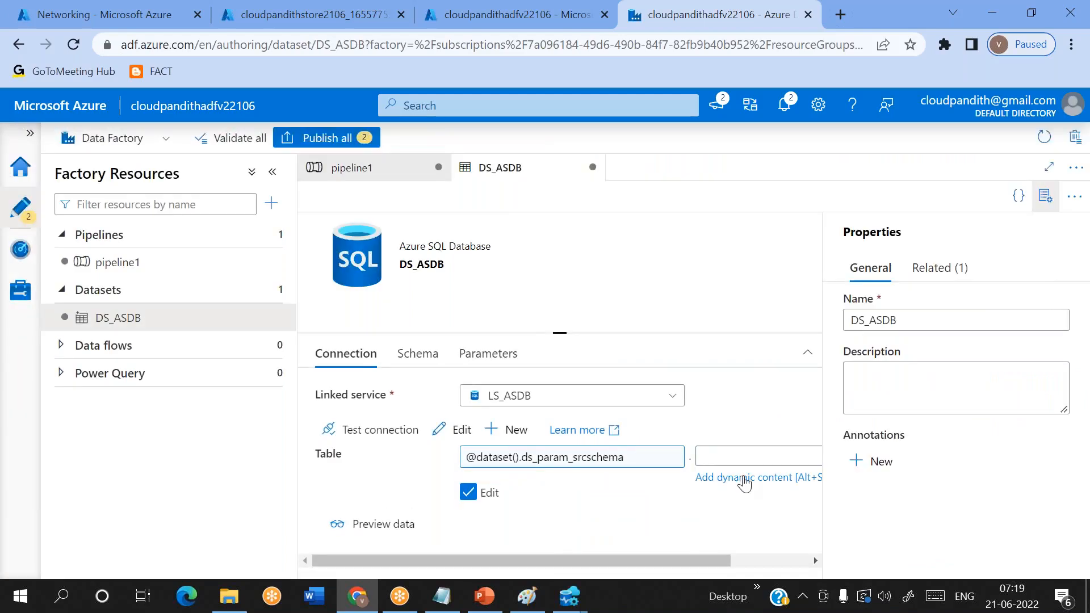
{"action": "left_click", "coordinate": [678, 511]}
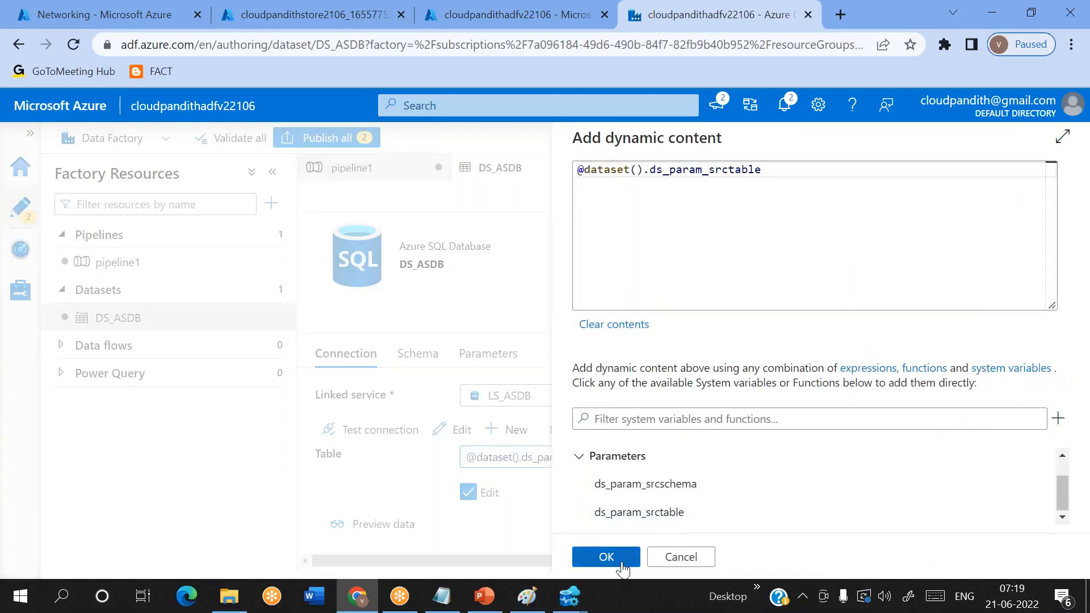
{"action": "left_click", "coordinate": [607, 558]}
- Return to pipeline1 and start a new sink dataset on Azure Data Lake Storage Gen2 in DelimitedText format
{"action": "left_click", "coordinate": [183, 270]}
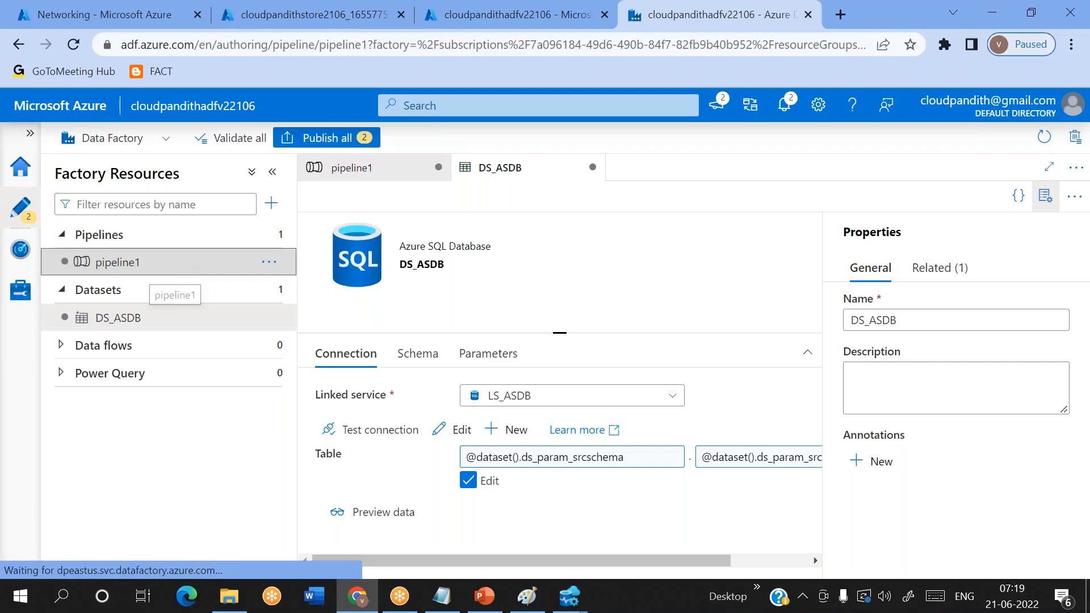
{"action": "left_click", "coordinate": [616, 376]}
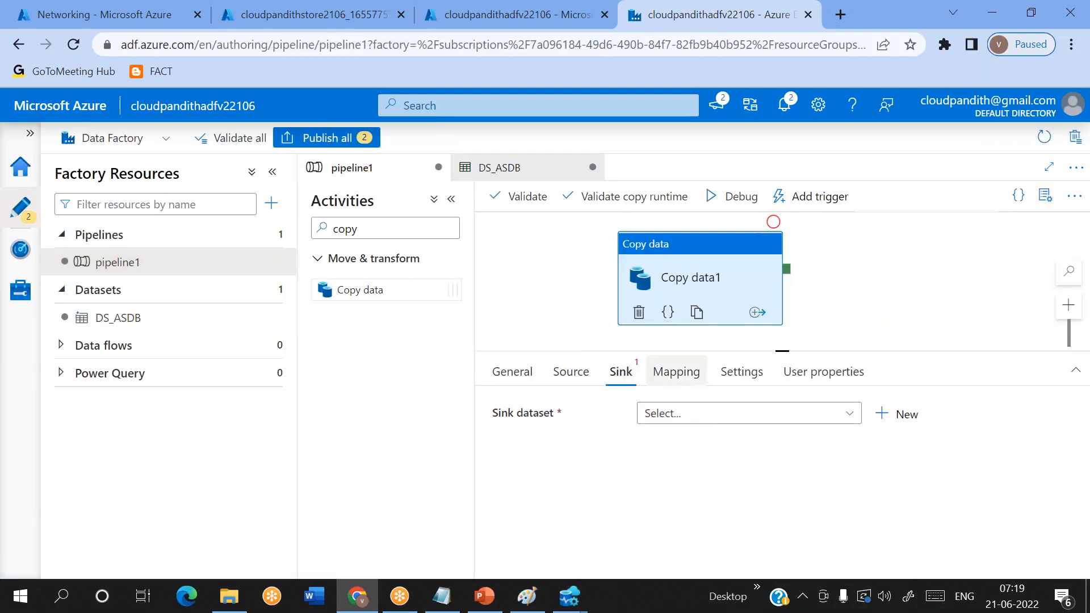
{"action": "left_click", "coordinate": [715, 414]}
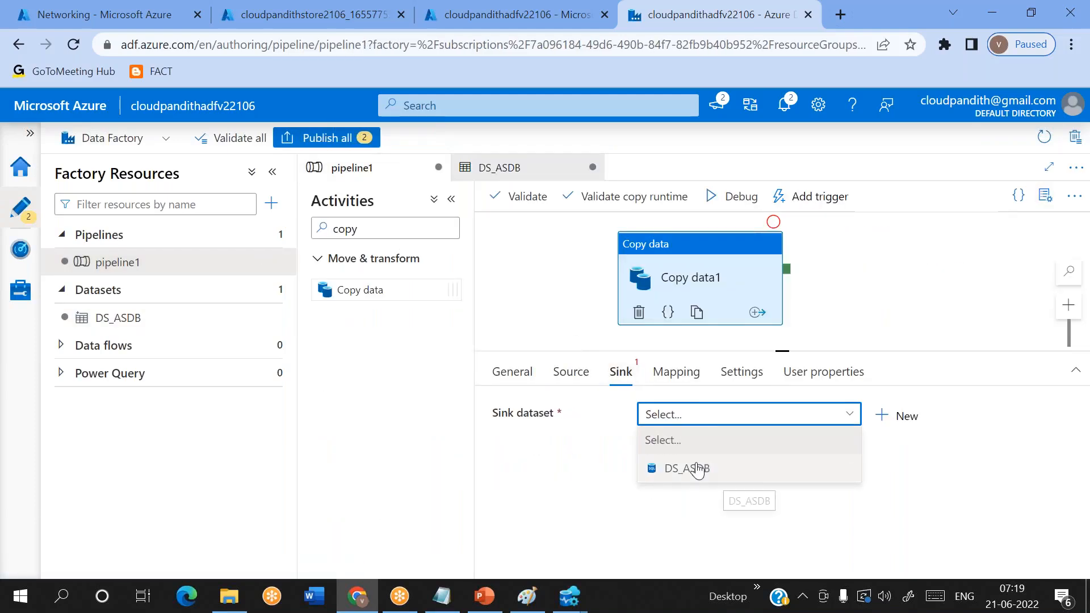
{"action": "left_click", "coordinate": [905, 415]}
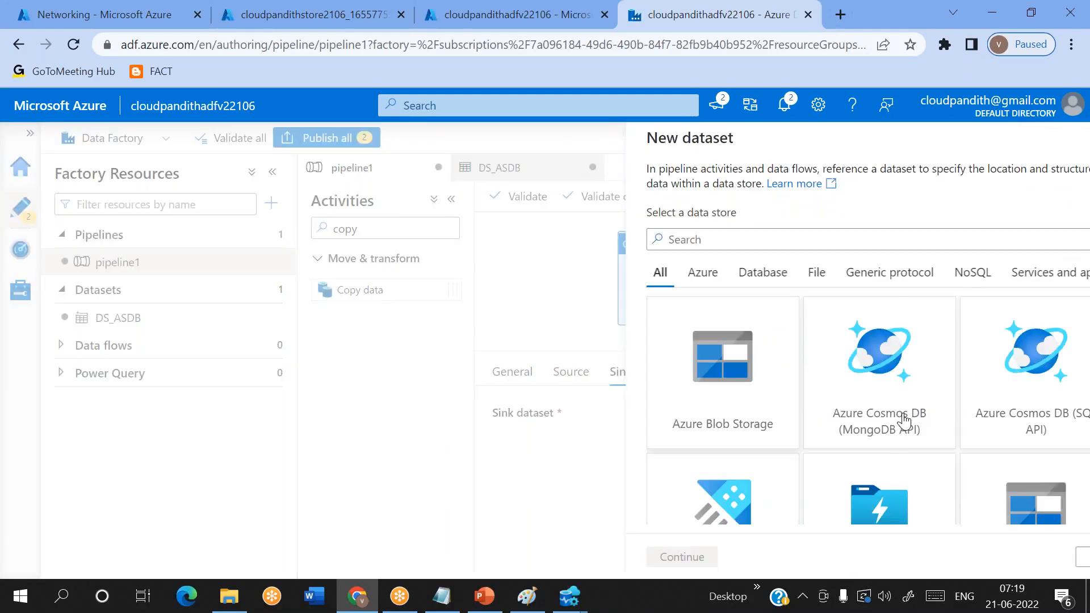
{"action": "type", "text": "2"}
{"action": "double_click", "coordinate": [703, 333]}
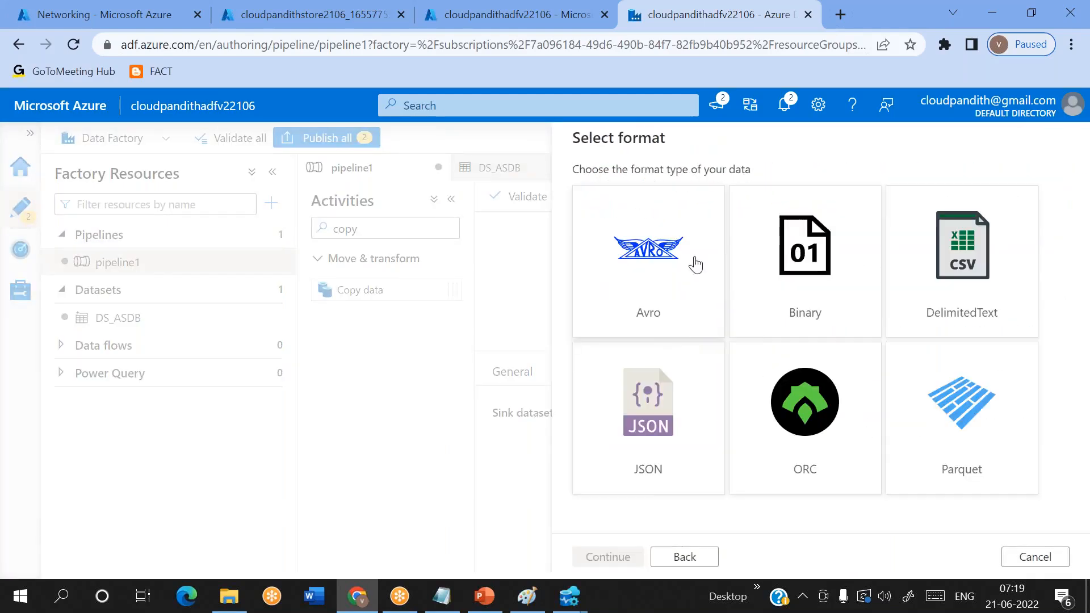
{"action": "left_click", "coordinate": [990, 268]}
{"action": "double_click", "coordinate": [993, 269]}
- Name the sink dataset DS_ADLSGen2_Sink, assign linked service LS_ADLSGen2, treat the first row as header, and check the storage's root folder
{"action": "left_click", "coordinate": [664, 195]}
{"action": "double_click", "coordinate": [664, 194]}
{"action": "type", "text": "DS_ASD"}
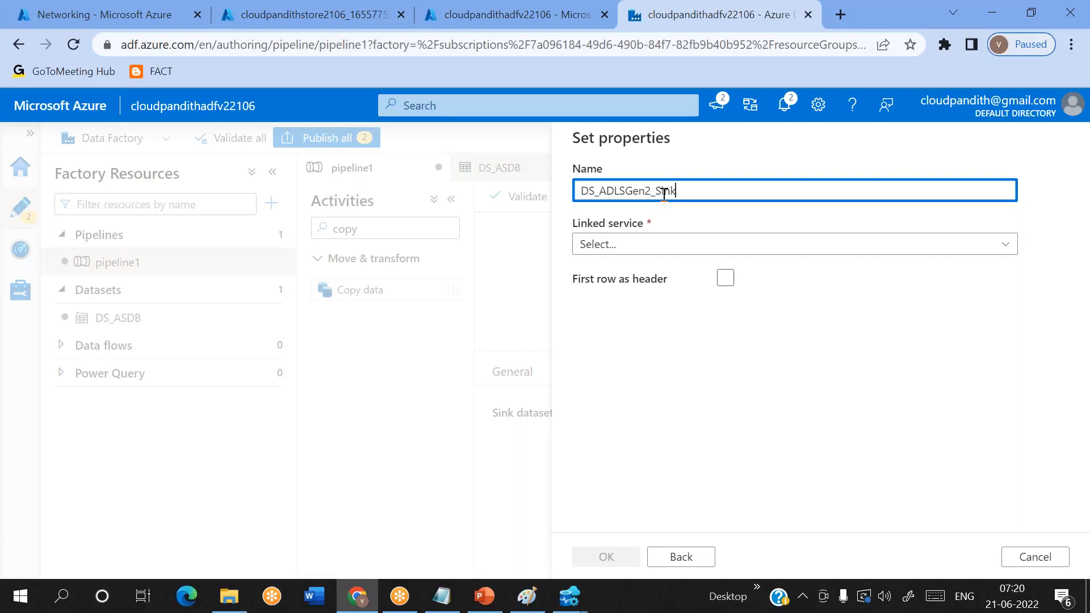
{"action": "left_click", "coordinate": [620, 247]}
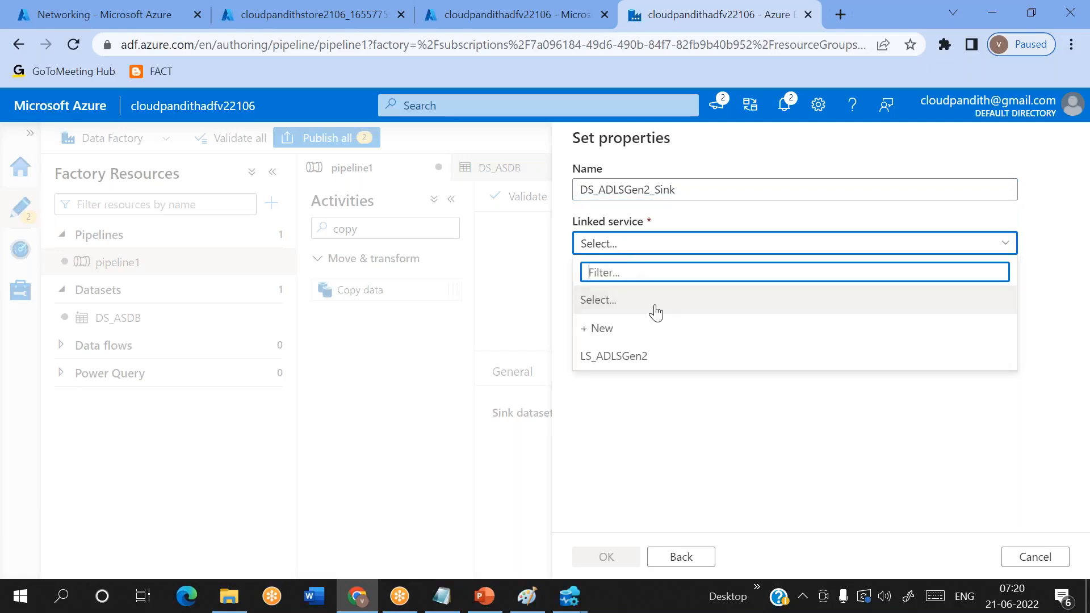
{"action": "left_click", "coordinate": [606, 358]}
{"action": "left_click", "coordinate": [725, 325]}
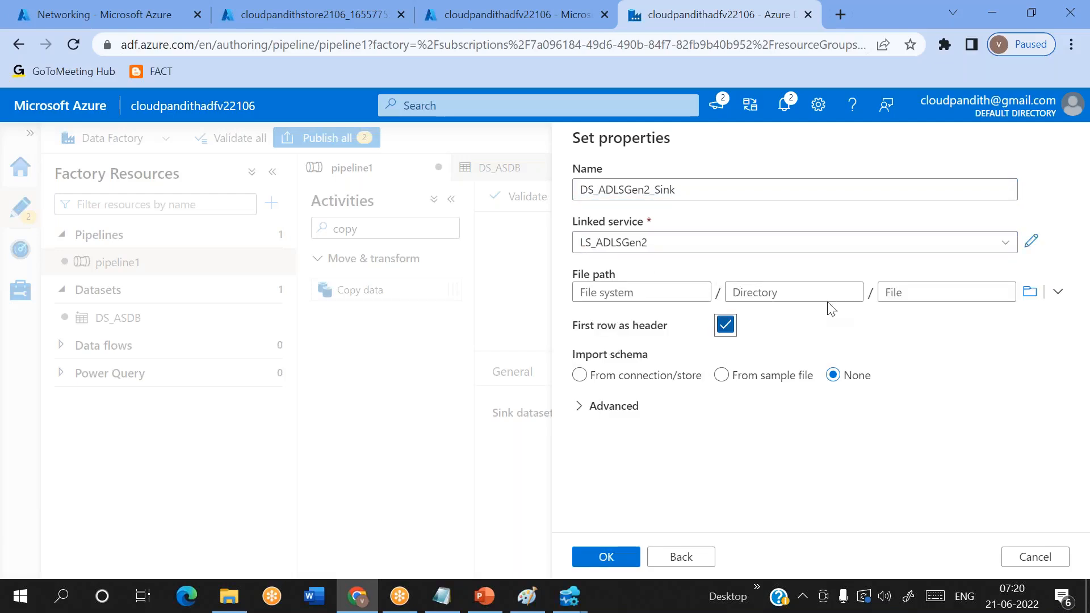
{"action": "left_click", "coordinate": [1030, 291]}
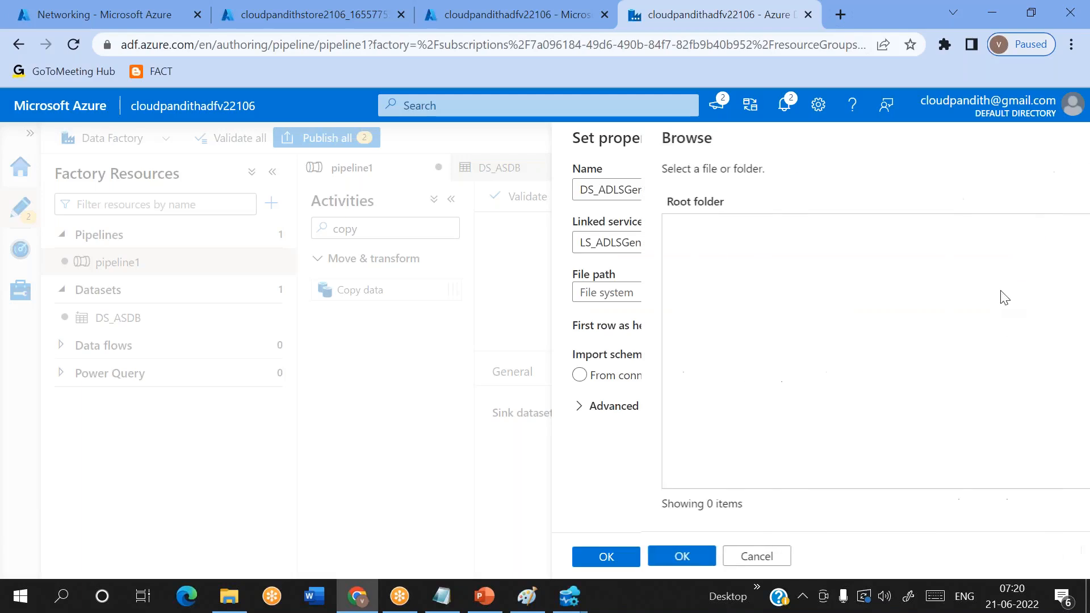
{"action": "left_click", "coordinate": [668, 556]}
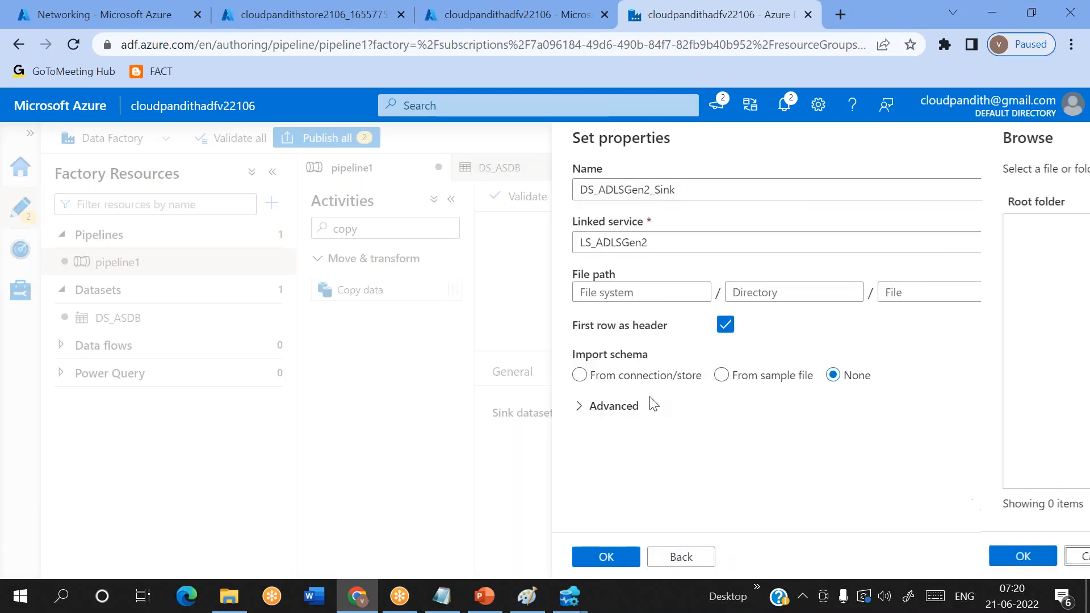
- Set the sink dataset's file system to custout with schema import None, and create the dataset
{"action": "left_click", "coordinate": [627, 284]}
{"action": "type", "text": "custout"}
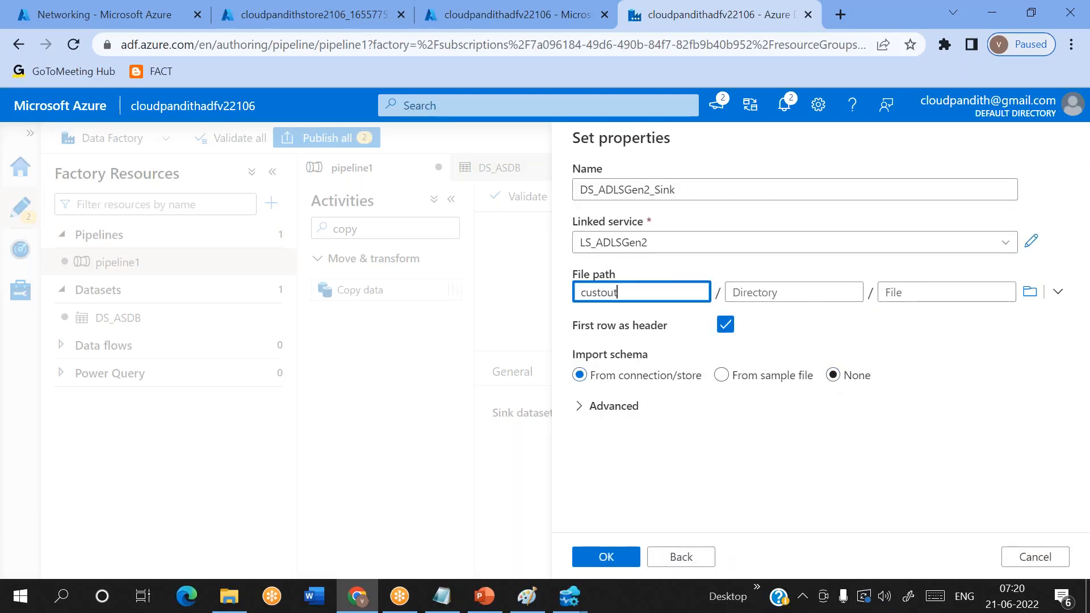
{"action": "left_click", "coordinate": [833, 375]}
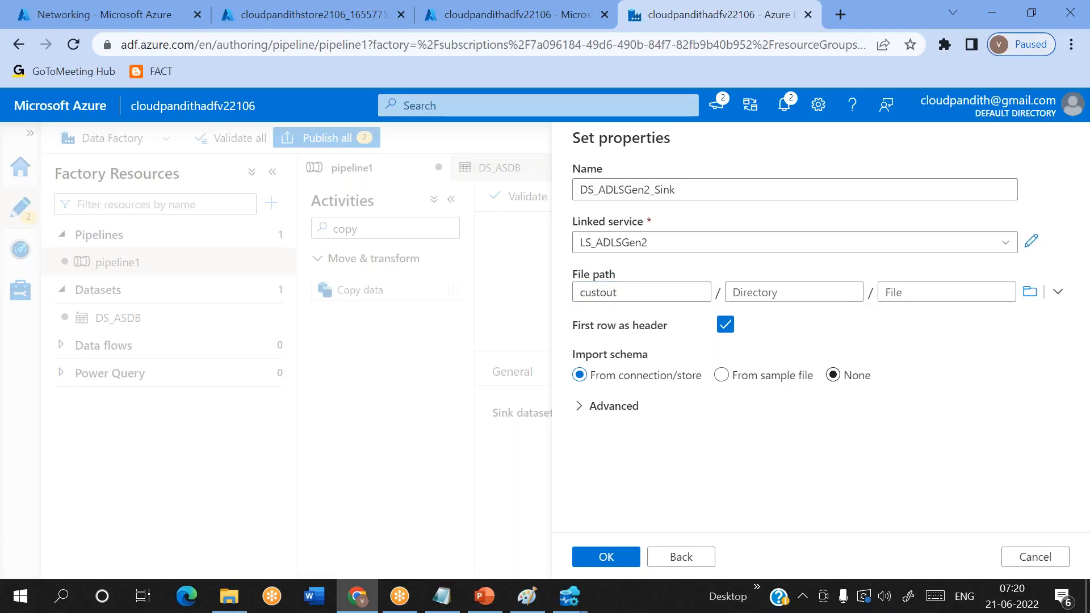
{"action": "left_click", "coordinate": [835, 378]}
{"action": "left_click", "coordinate": [606, 557]}
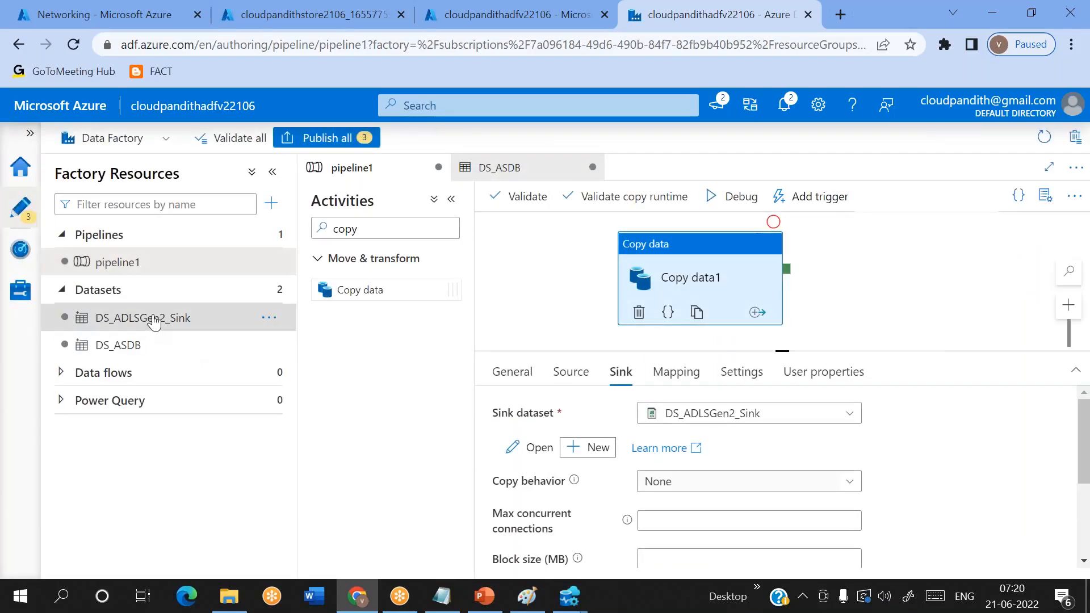
- Open the DS_ADLSGen2_Sink dataset and clear the file system value in its file path
{"action": "left_click", "coordinate": [193, 321]}
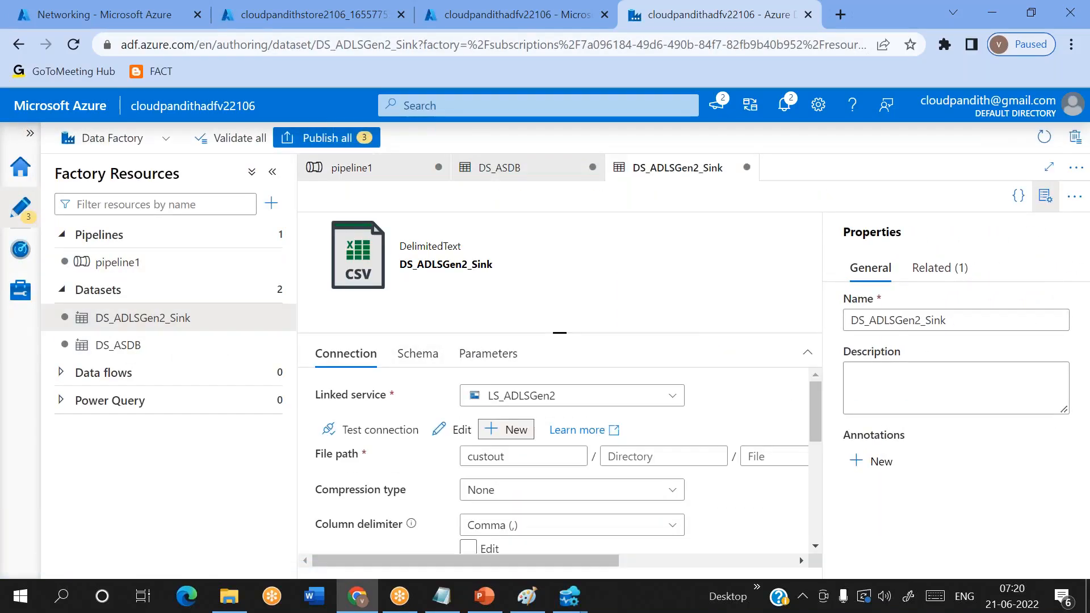
{"action": "left_click", "coordinate": [508, 430]}
{"action": "left_click", "coordinate": [684, 559]}
{"action": "left_click", "coordinate": [541, 456]}
{"action": "double_click", "coordinate": [541, 456]}
{"action": "key", "text": "BackSpace"}
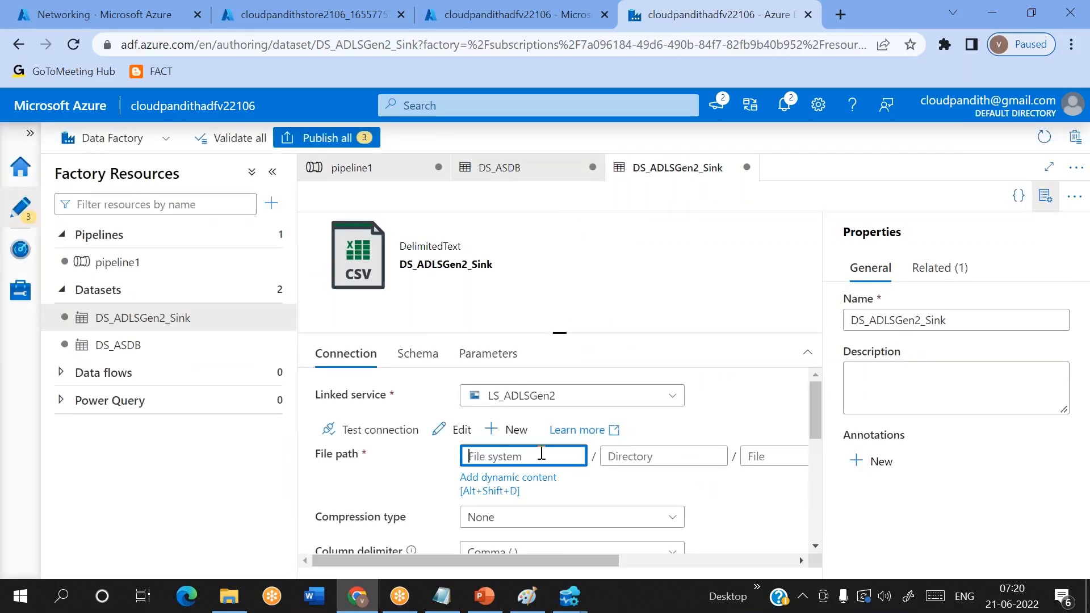
- Add a String parameter named ds_param_sinkfolder to DS_ADLSGen2_Sink
{"action": "left_click", "coordinate": [487, 353]}
{"action": "left_click", "coordinate": [343, 399]}
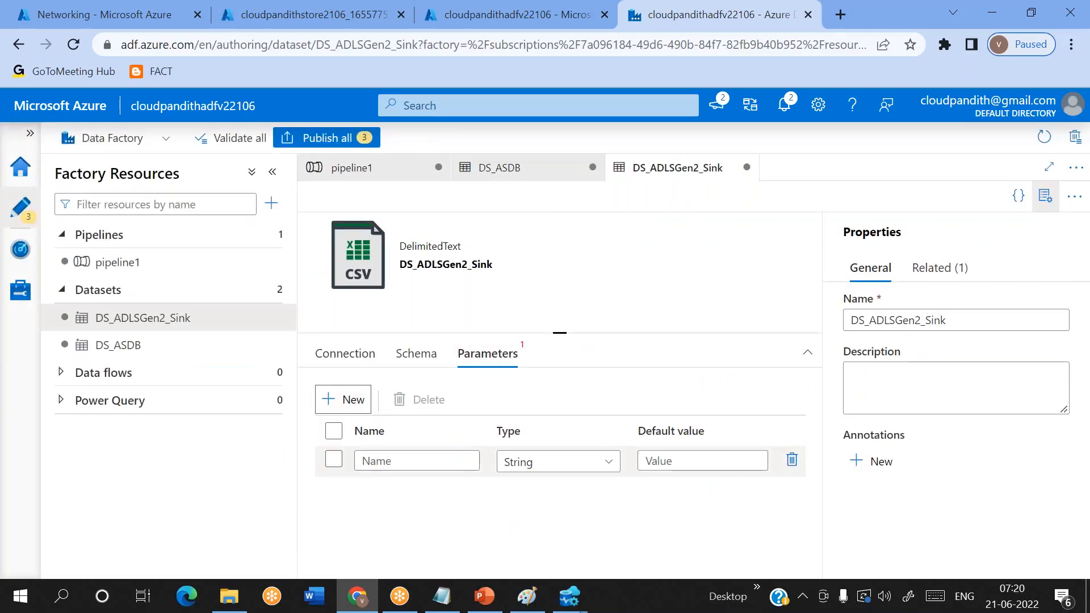
{"action": "type", "text": "ds_param_sinkfolder"}
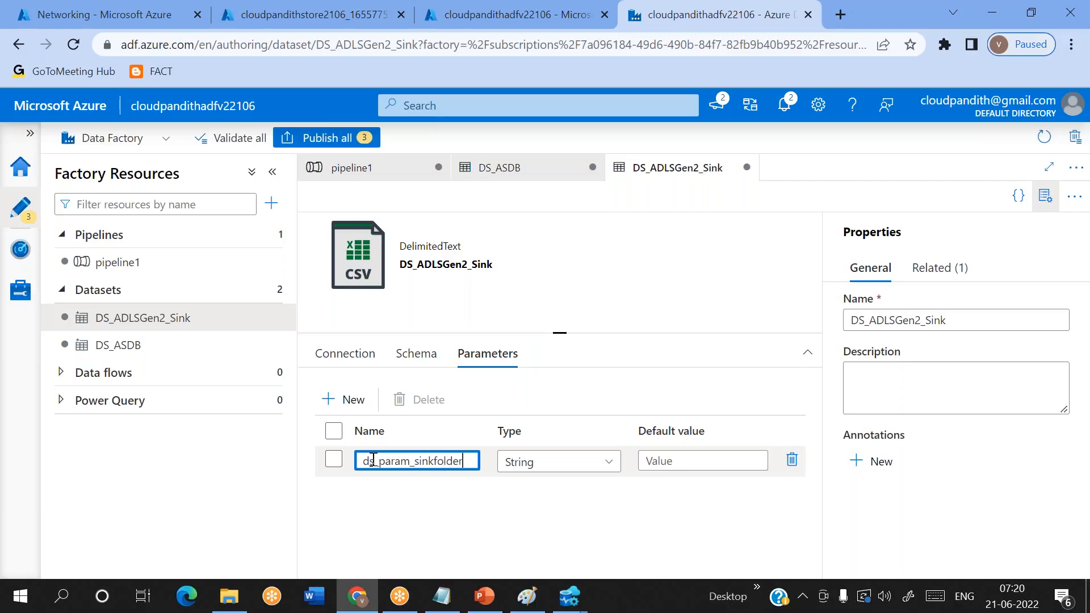
{"action": "left_click", "coordinate": [341, 354]}
{"action": "left_click", "coordinate": [488, 454]}
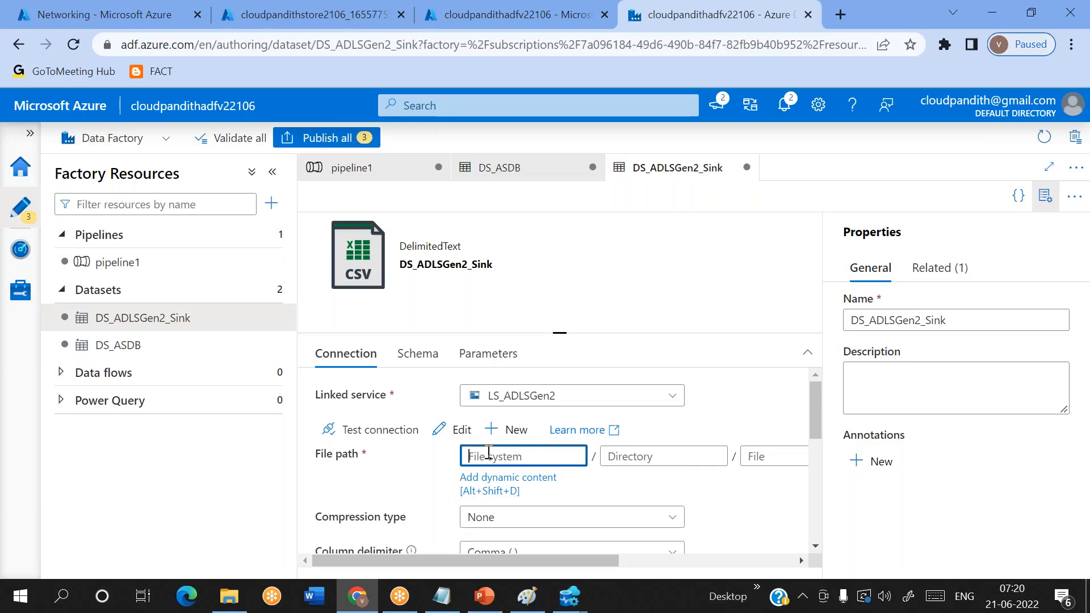
{"action": "left_click", "coordinate": [500, 478]}
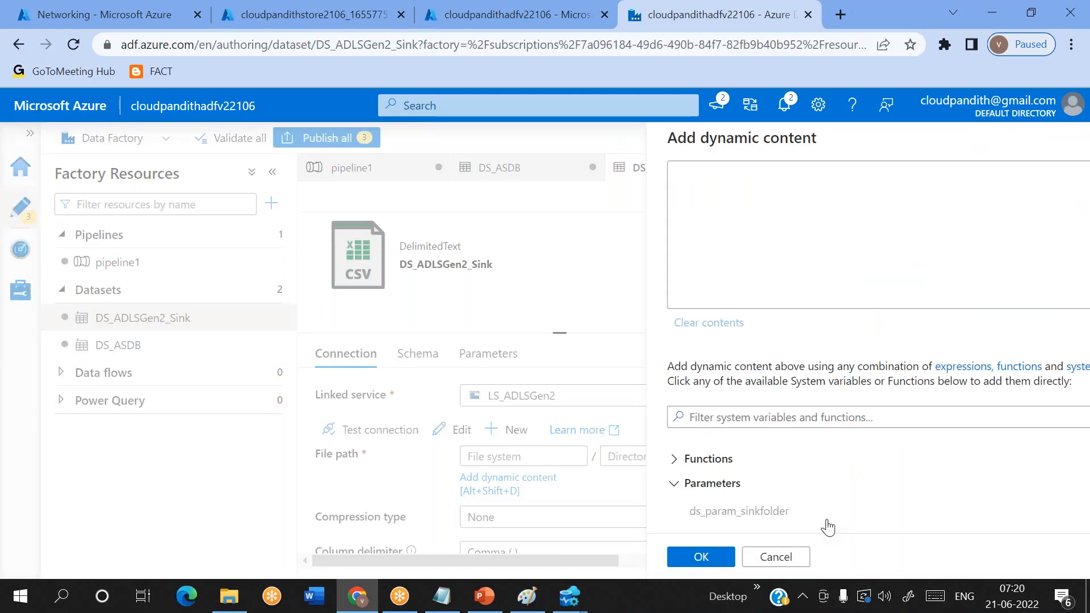
{"action": "left_click", "coordinate": [738, 516]}
{"action": "left_click", "coordinate": [603, 555]}
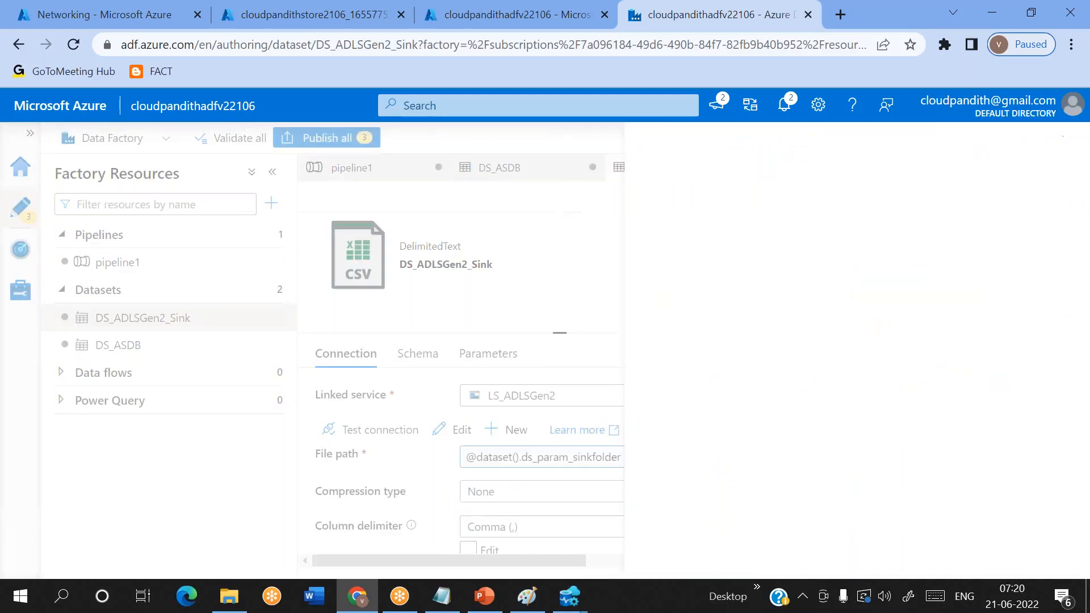
- In pipeline1, set the Copy data source parameters ds_param_srcschema to dbo and ds_param_srctable to cust
{"action": "left_click", "coordinate": [135, 262]}
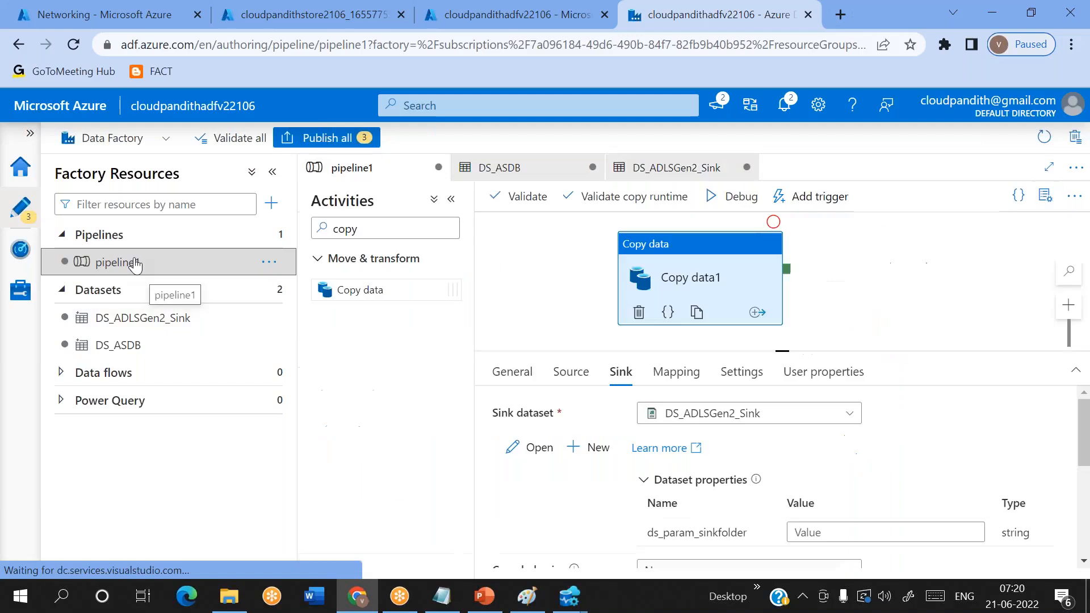
{"action": "left_click", "coordinate": [580, 375]}
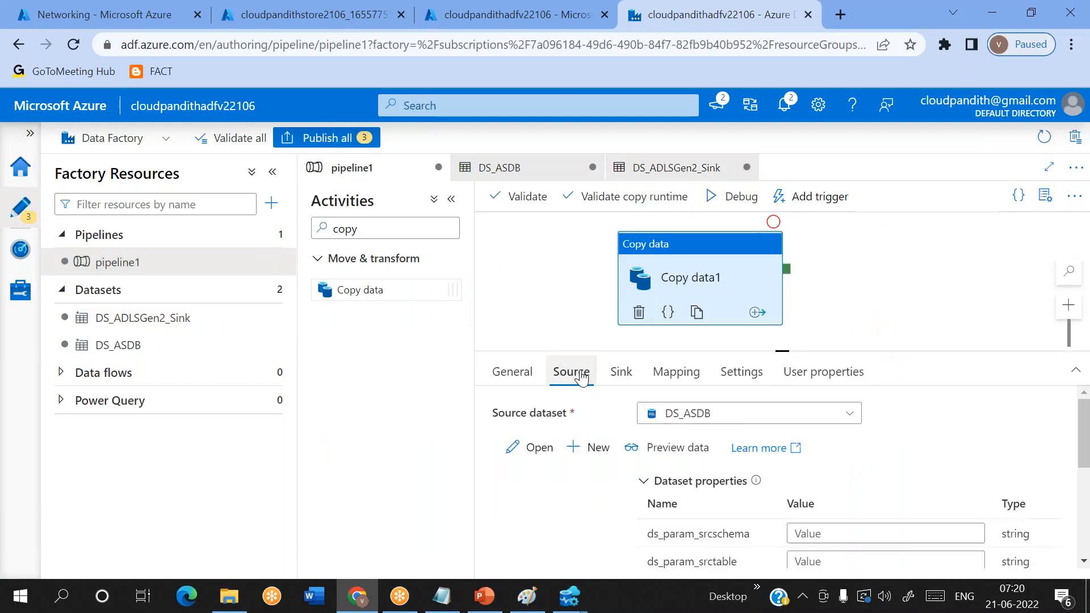
{"action": "scroll", "coordinate": [795, 454], "scroll_direction": "down", "scroll_amount": 2}
{"action": "left_click", "coordinate": [801, 448]}
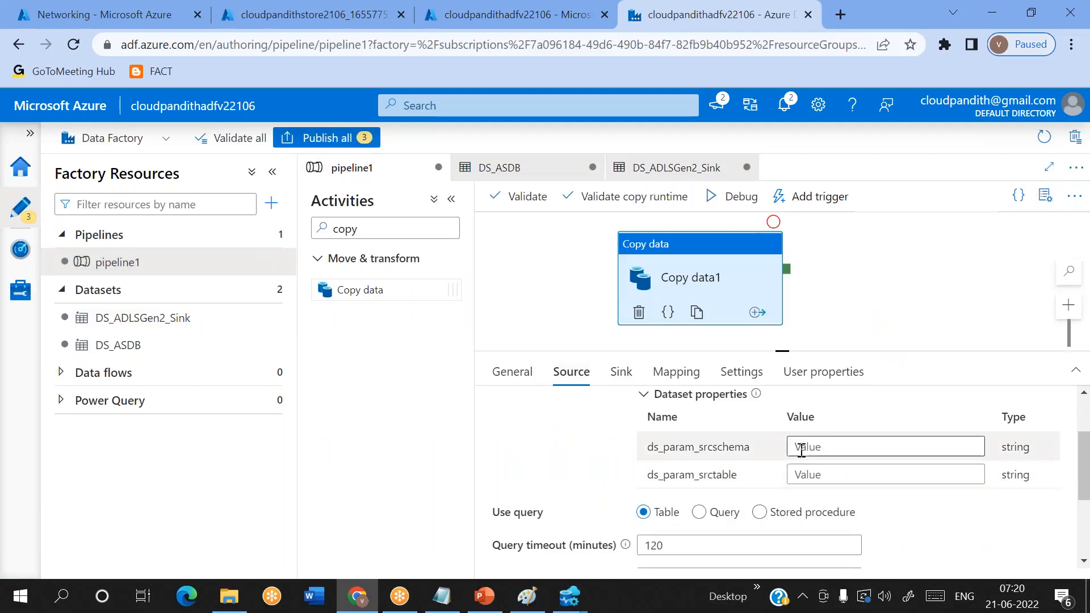
{"action": "type", "text": "dbo"}
{"action": "key", "text": "Tab"}
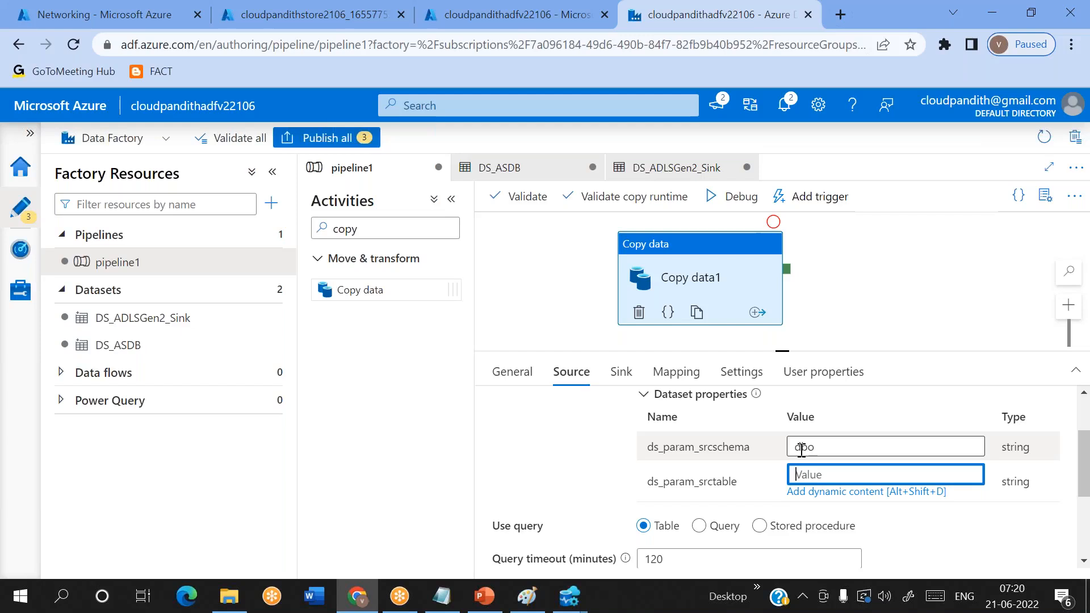
{"action": "type", "text": "cust"}
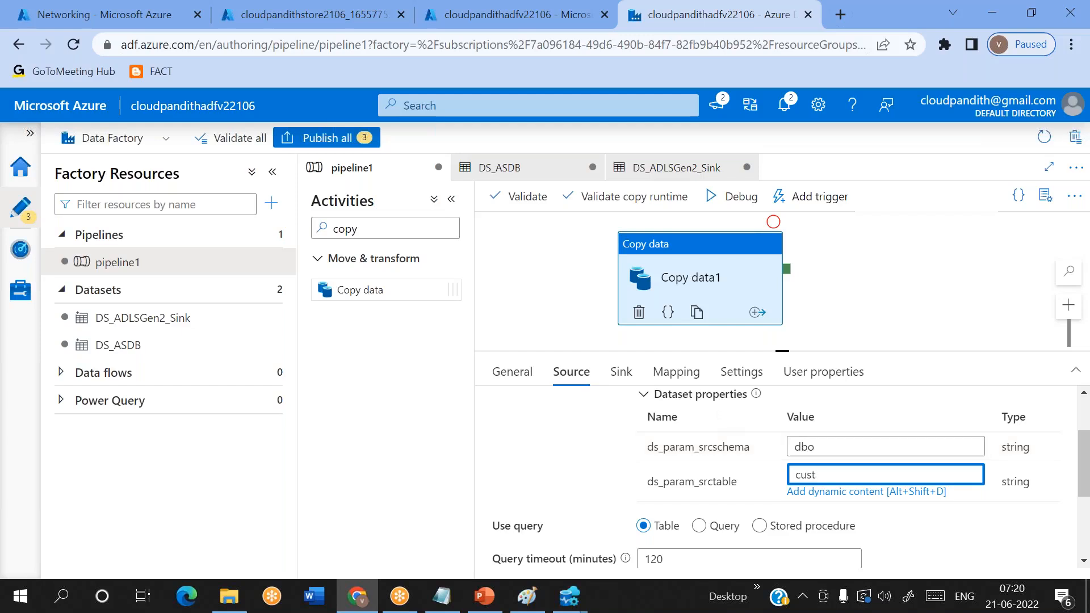
- Set the Copy data sink parameter ds_param_sinkfolder to custout and start a debug run of the pipeline
{"action": "left_click", "coordinate": [621, 371]}
{"action": "left_click", "coordinate": [806, 530]}
{"action": "type", "text": "custout"}
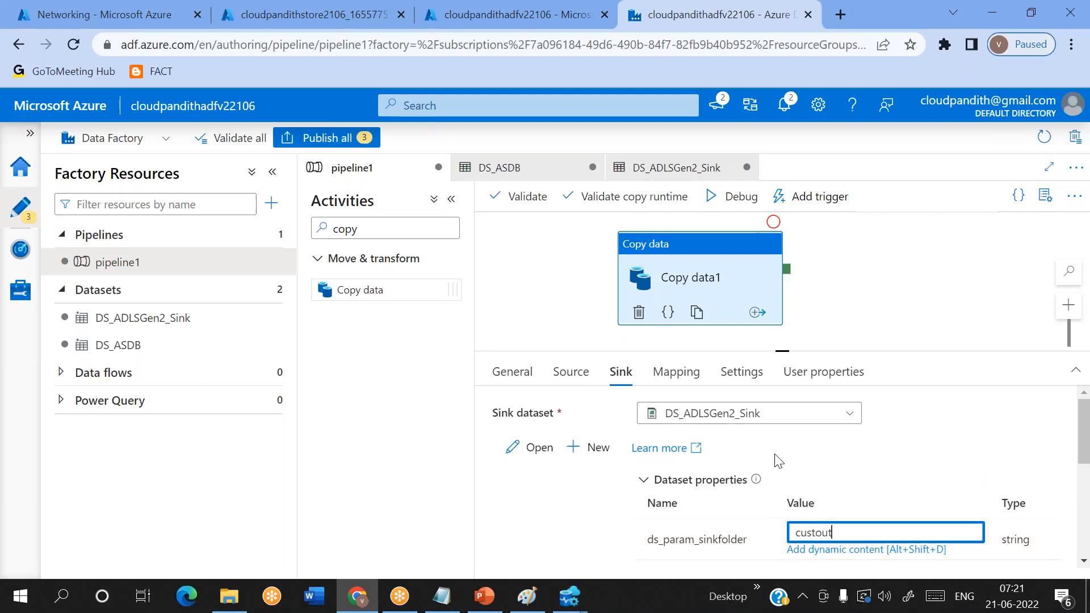
{"action": "left_click", "coordinate": [748, 197]}
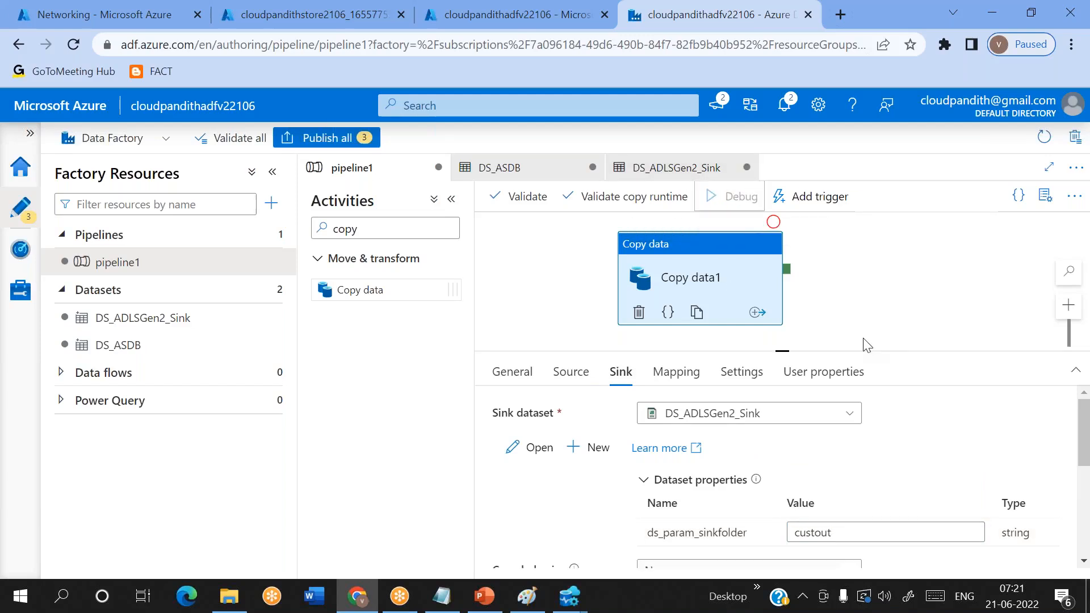
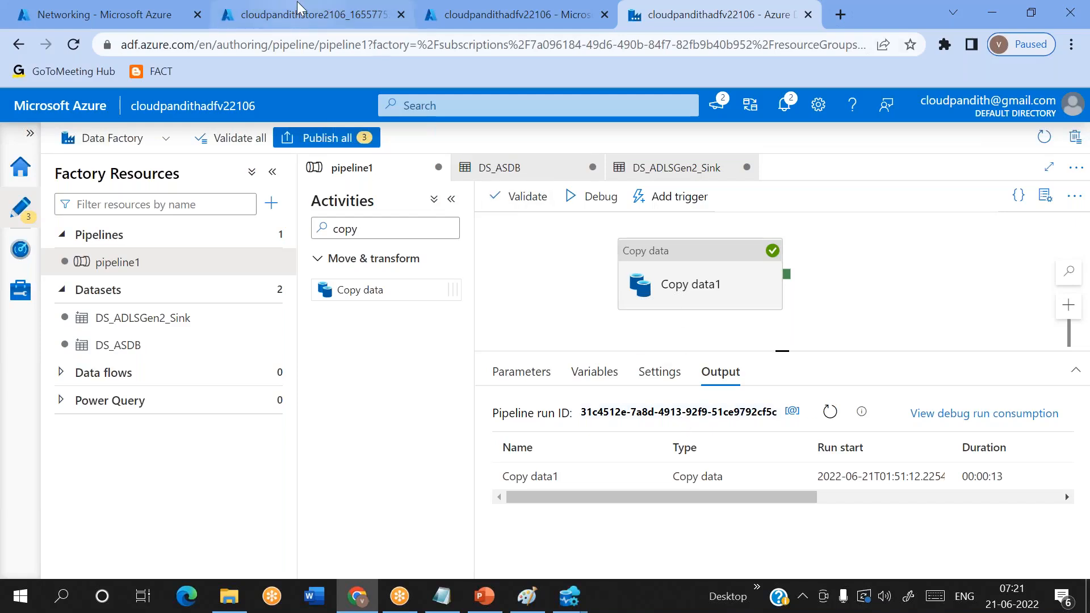
- Examine the Copy data1 run details: status, activity run ID, rows read and written, copy duration, start time, DIUs and parallel copies
{"action": "mouse_move", "coordinate": [611, 488]}
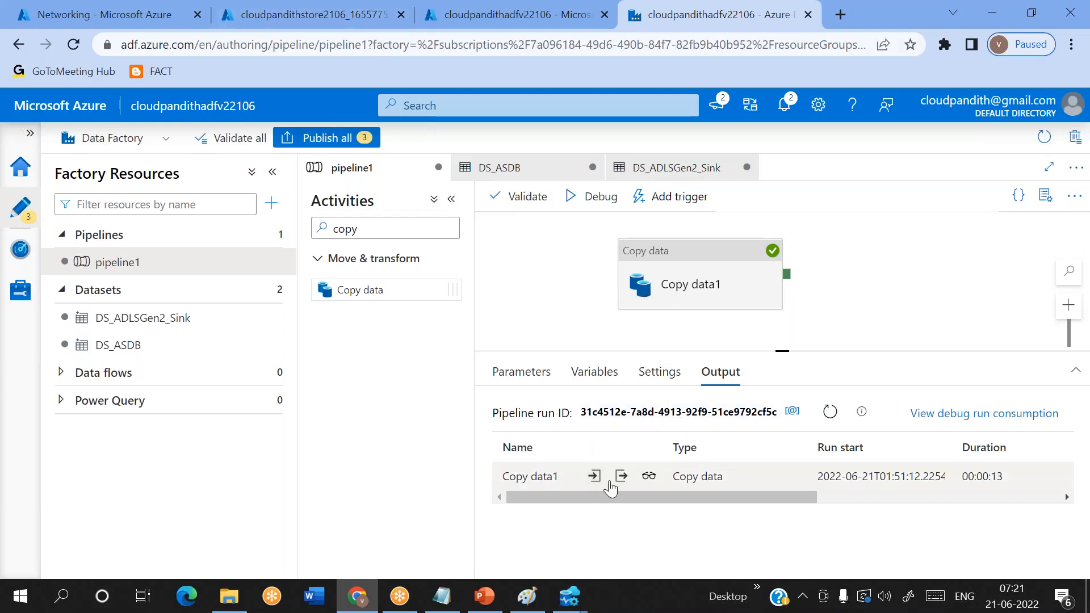
{"action": "left_click", "coordinate": [649, 477]}
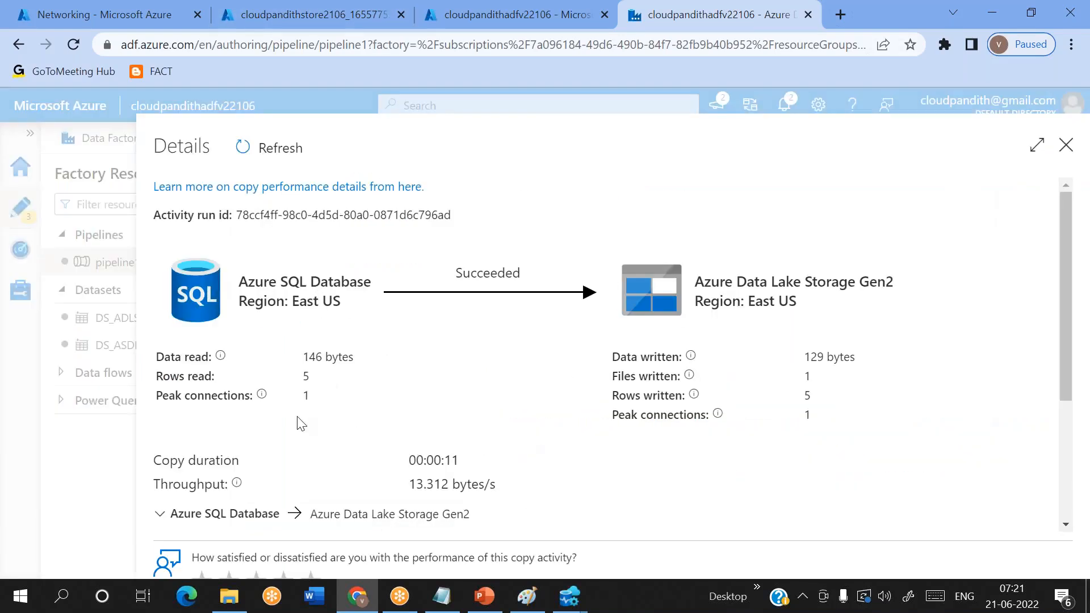
{"action": "left_click_drag", "start_coordinate": [300, 377], "coordinate": [311, 377]}
{"action": "left_click_drag", "start_coordinate": [825, 401], "coordinate": [798, 398]}
{"action": "left_click_drag", "start_coordinate": [403, 467], "coordinate": [472, 469]}
{"action": "scroll", "coordinate": [472, 469], "scroll_direction": "down", "scroll_amount": 3}
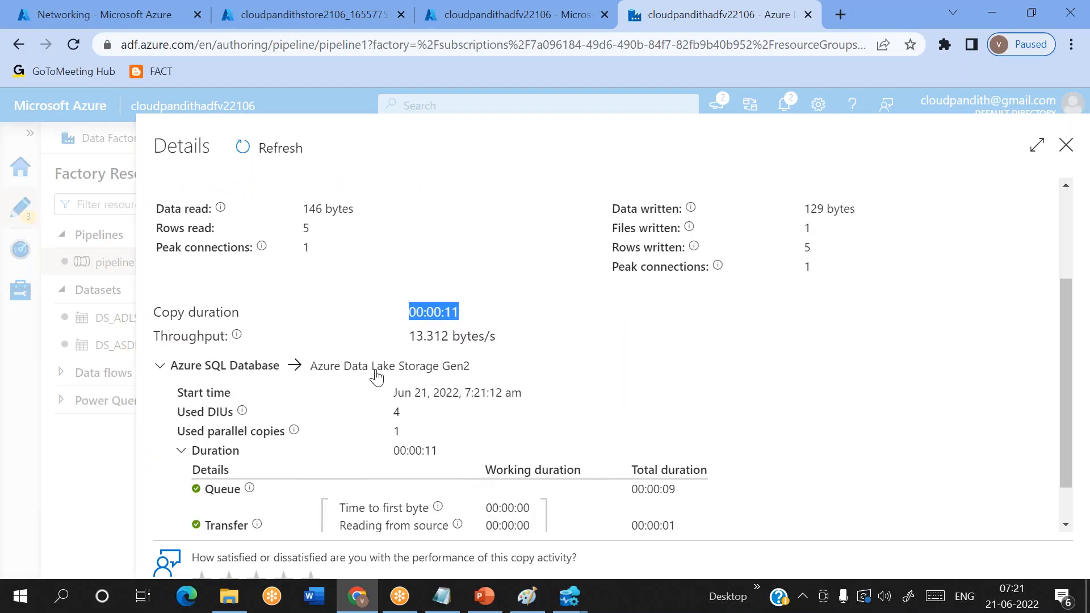
{"action": "left_click_drag", "start_coordinate": [394, 392], "coordinate": [562, 391]}
{"action": "left_click", "coordinate": [561, 391]}
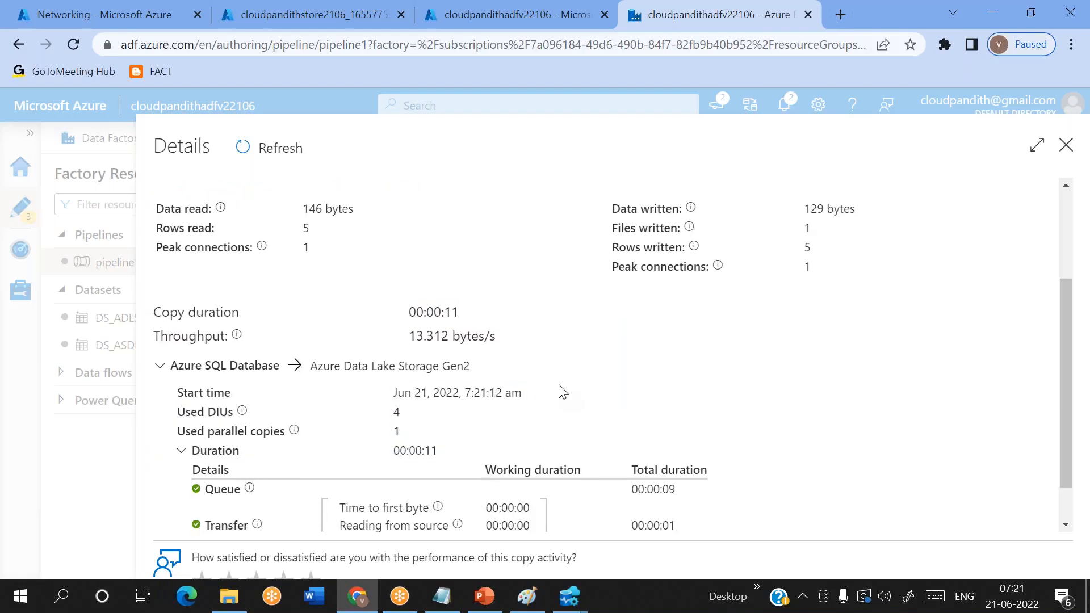
{"action": "scroll", "coordinate": [467, 244], "scroll_direction": "up", "scroll_amount": 3}
{"action": "left_click_drag", "start_coordinate": [454, 271], "coordinate": [541, 279]}
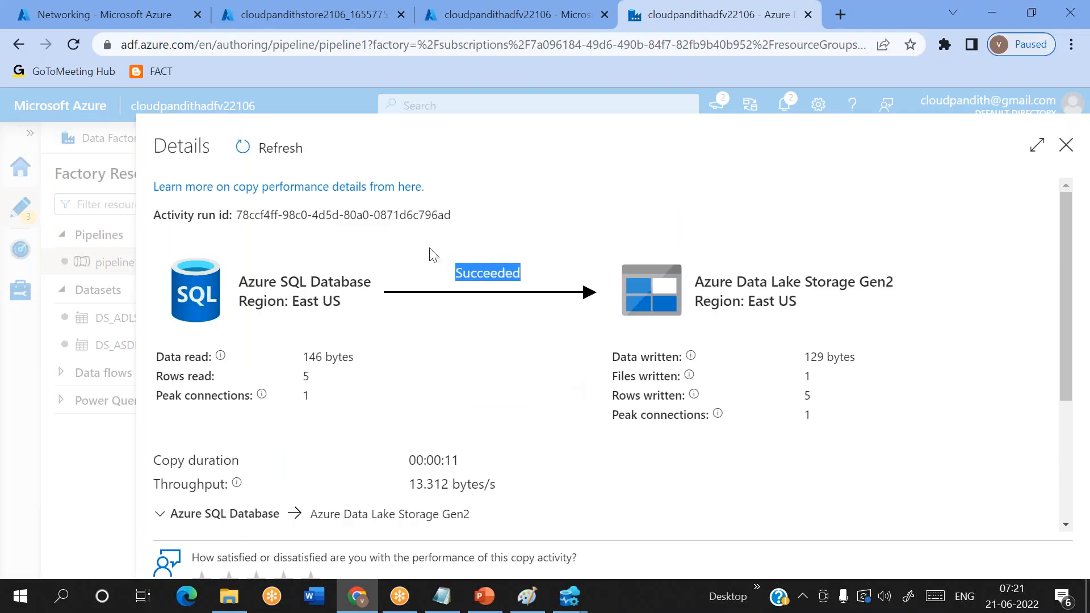
{"action": "left_click_drag", "start_coordinate": [233, 215], "coordinate": [462, 221]}
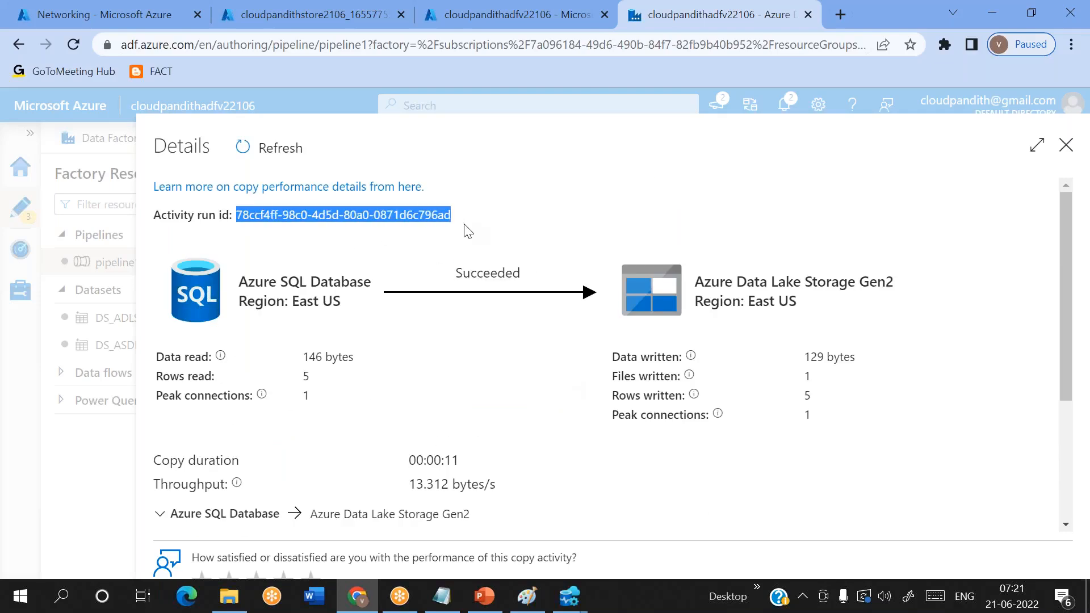
{"action": "scroll", "coordinate": [430, 455], "scroll_direction": "down", "scroll_amount": 4}
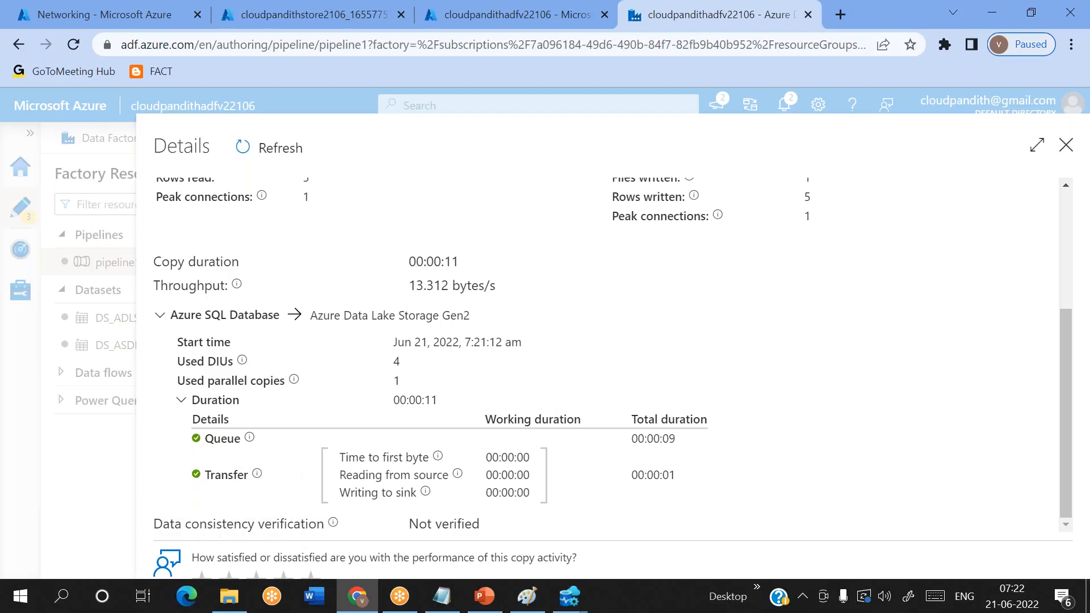
{"action": "double_click", "coordinate": [413, 369]}
{"action": "left_click", "coordinate": [396, 380]}
{"action": "scroll", "coordinate": [318, 295], "scroll_direction": "up", "scroll_amount": 1}
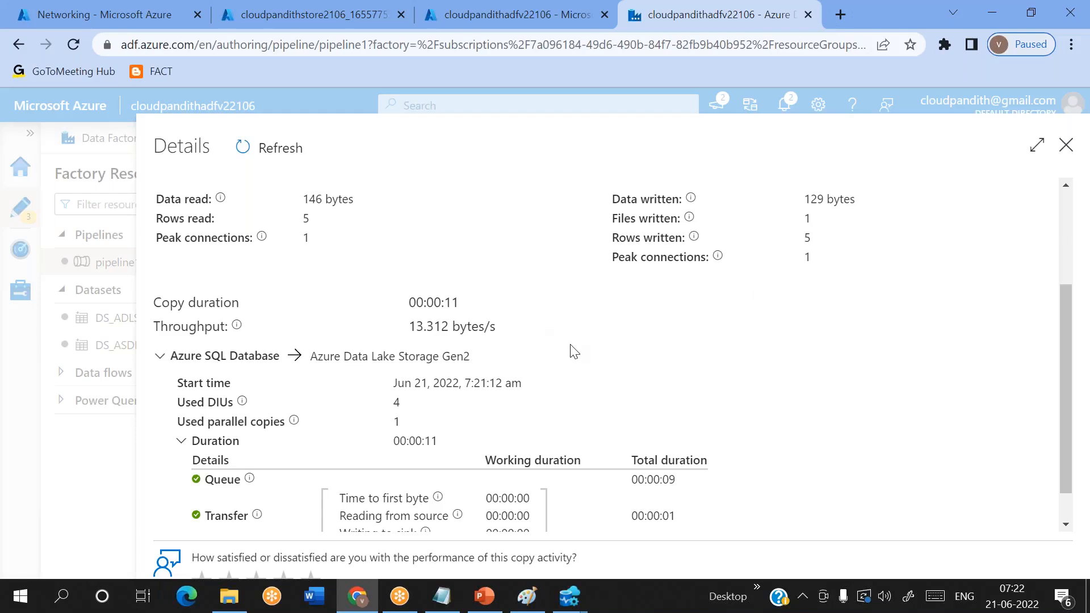
- Switch to SQLQuery_7 in Azure Data Studio and begin a create table audit_logs() statement below the insert into cust statement
{"action": "left_click", "coordinate": [442, 596]}
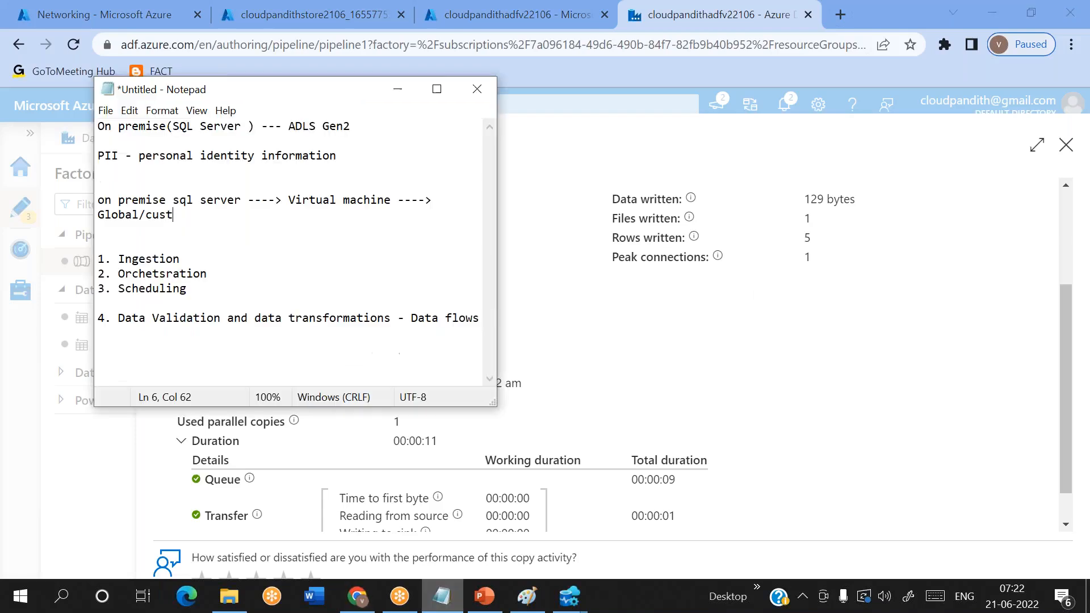
{"action": "mouse_move", "coordinate": [570, 596]}
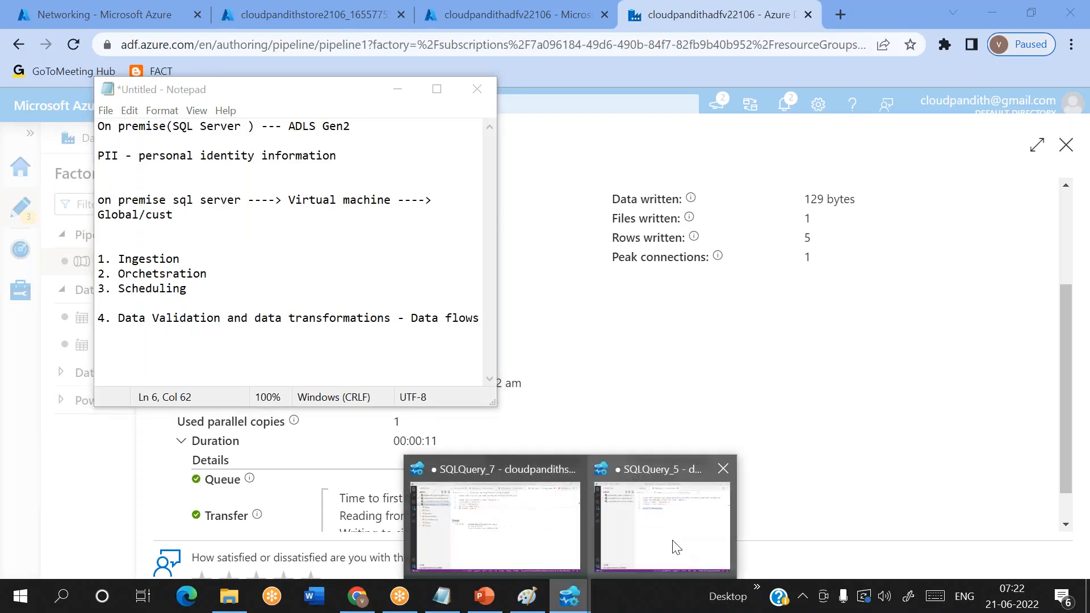
{"action": "mouse_move", "coordinate": [530, 523]}
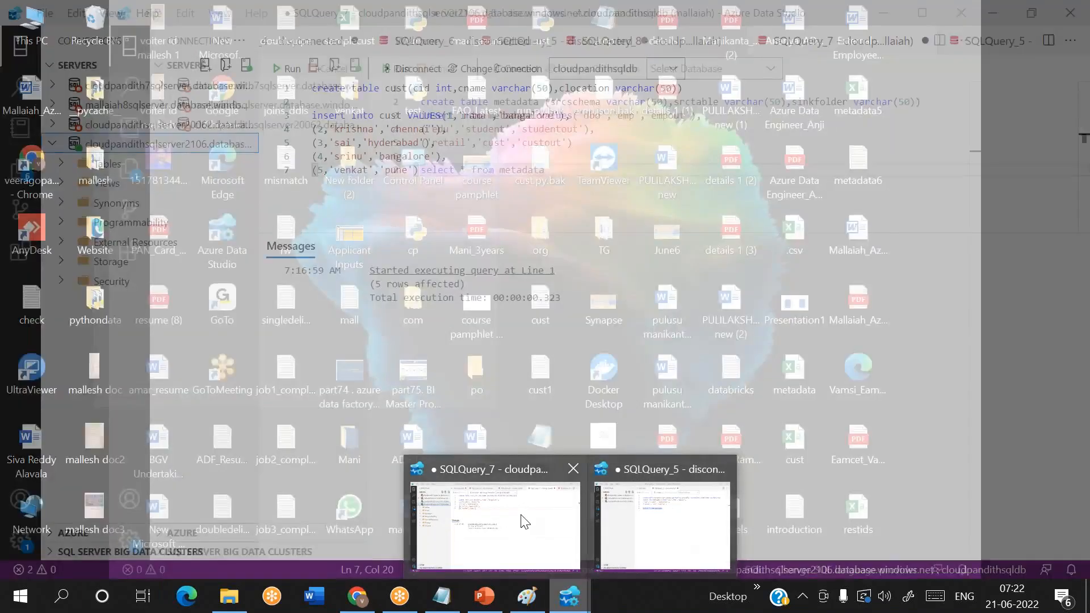
{"action": "left_click", "coordinate": [522, 520]}
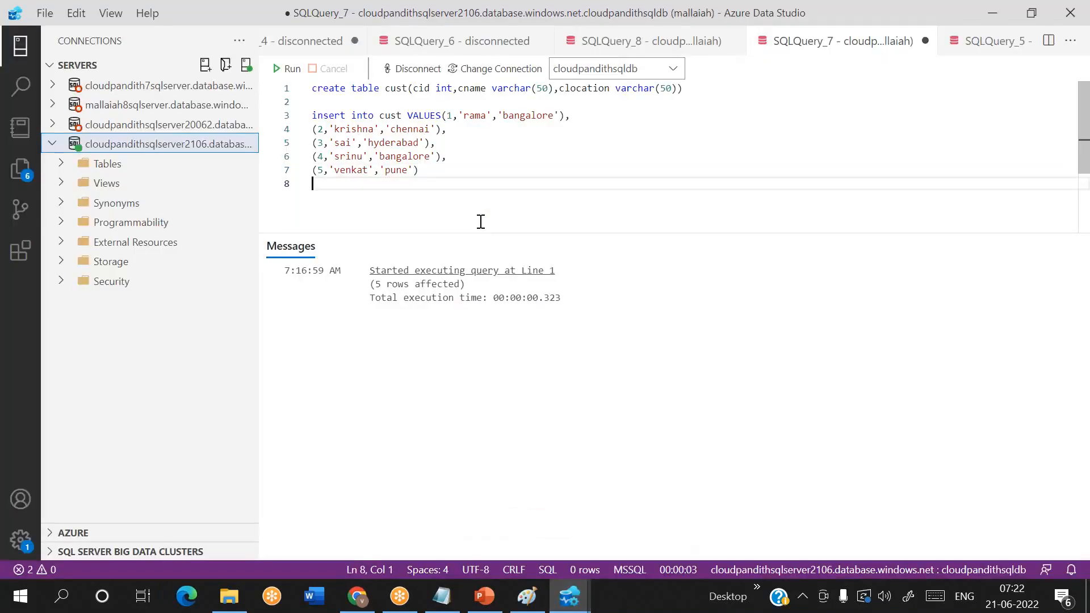
{"action": "type", "text": "create "}
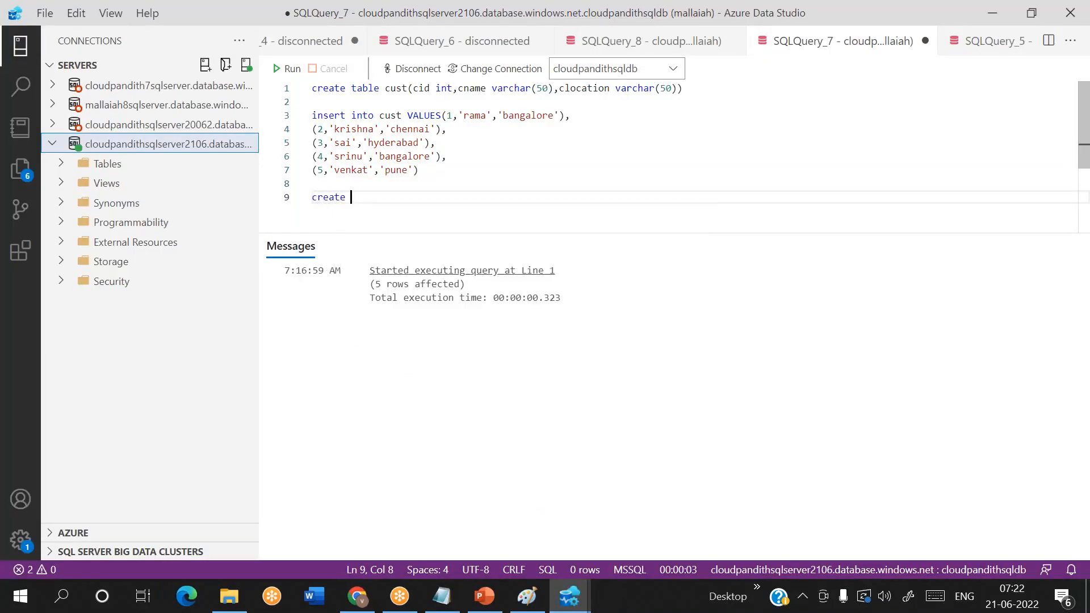
{"action": "type", "text": "table audit"}
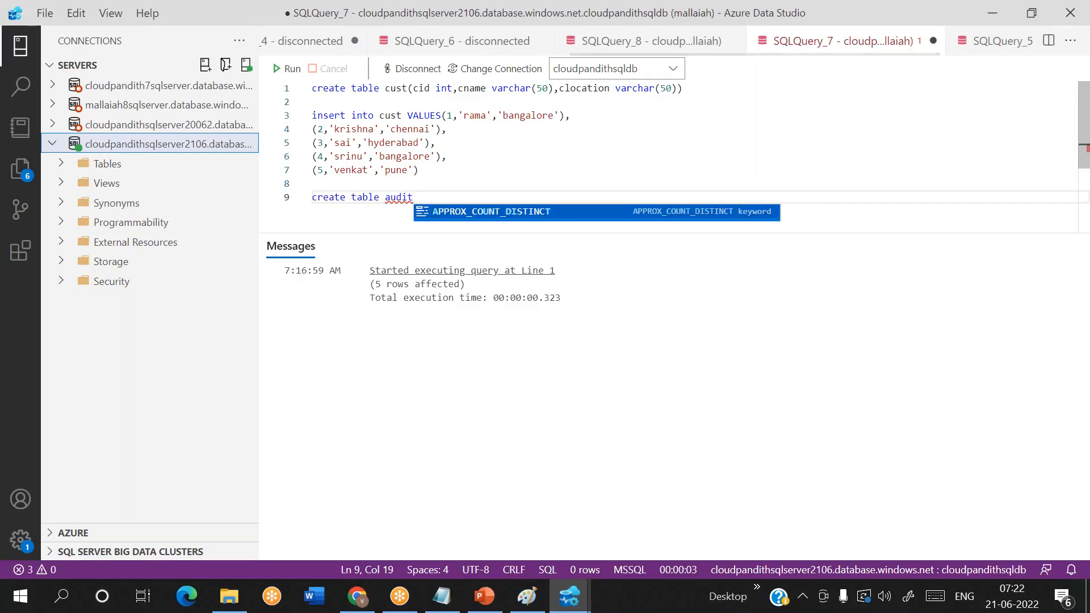
{"action": "type", "text": "_logs("}
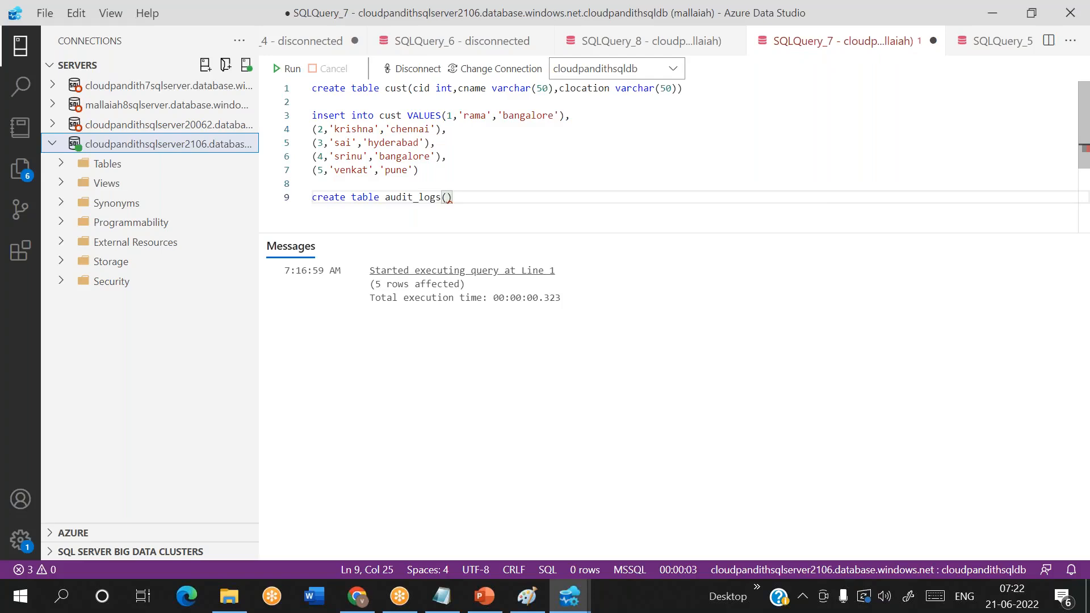
- Check the copy run details in the browser and define adfname varchar(50) as the first column of audit_logs
{"action": "key", "text": "alt+Tab"}
{"action": "key", "text": "alt+Tab"}
{"action": "left_click", "coordinate": [357, 604]}
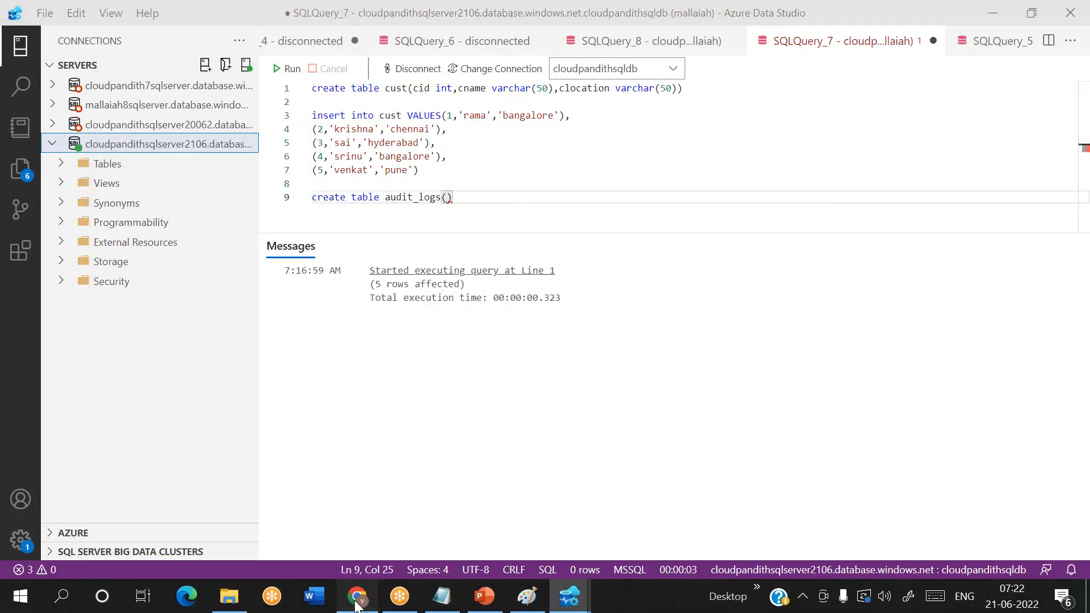
{"action": "scroll", "coordinate": [473, 323], "scroll_direction": "up", "scroll_amount": 3}
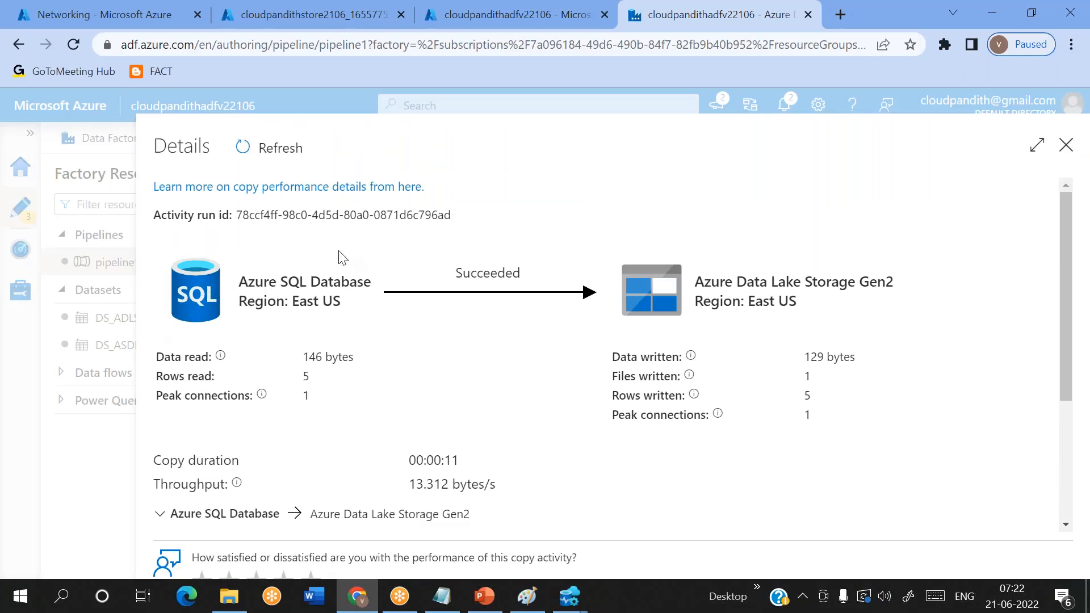
{"action": "key", "text": "alt"}
{"action": "key", "text": "alt+Tab"}
{"action": "type", "text": "datafactor"}
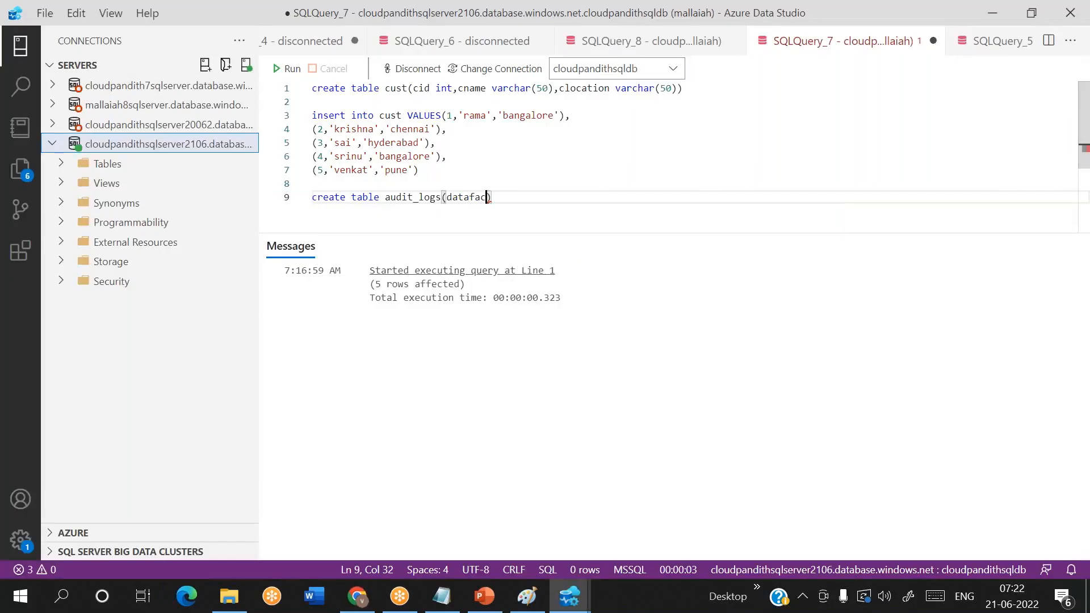
{"action": "key", "text": "BackSpace"}
{"action": "key", "text": "BackSpace"}
{"action": "key", "text": "BackSpace"}
{"action": "key", "text": "BackSpace"}
{"action": "key", "text": "BackSpace"}
{"action": "key", "text": "BackSpace"}
{"action": "key", "text": "BackSpace"}
{"action": "key", "text": "BackSpace"}
{"action": "key", "text": "BackSpace"}
{"action": "key", "text": "BackSpace"}
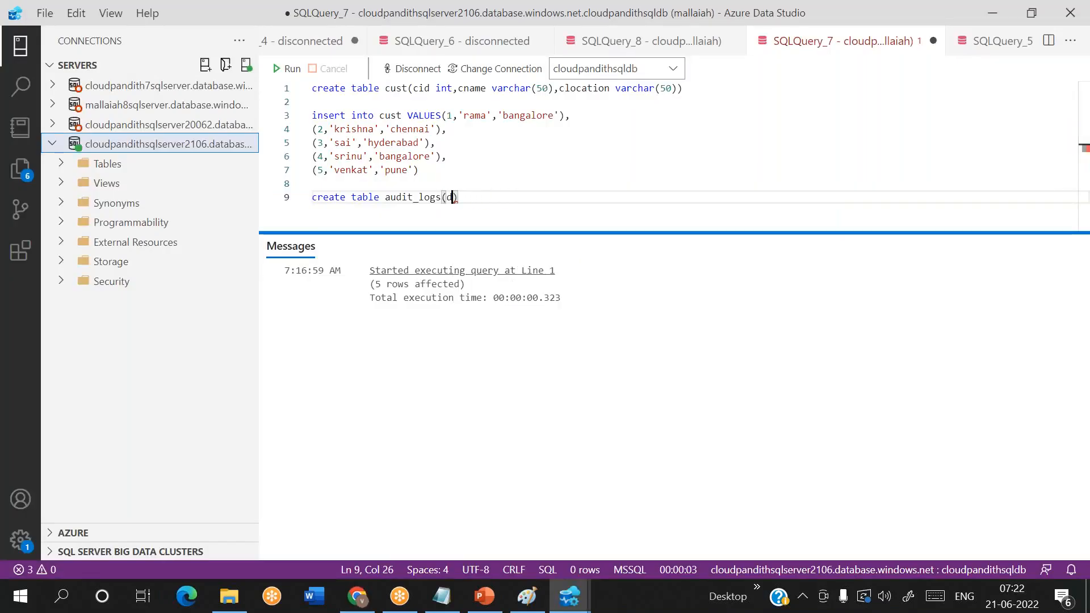
{"action": "type", "text": "adfname "}
{"action": "type", "text": "varchar(50"}
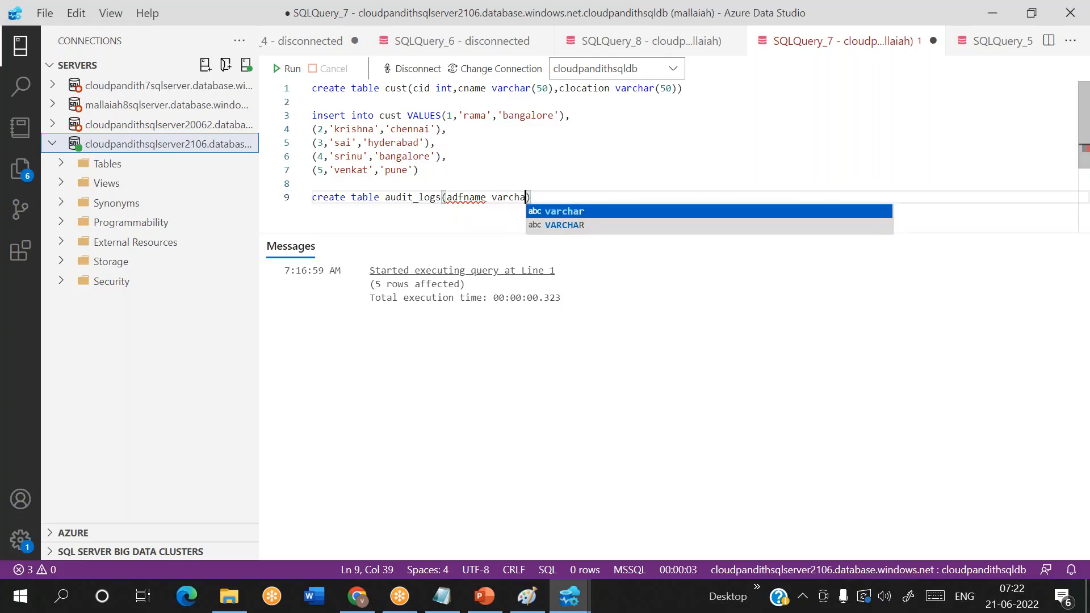
- Break the audit_logs statement so adfname starts its own line, with blank lines before the closing parenthesis
{"action": "left_click", "coordinate": [443, 197]}
{"action": "key", "text": "Return"}
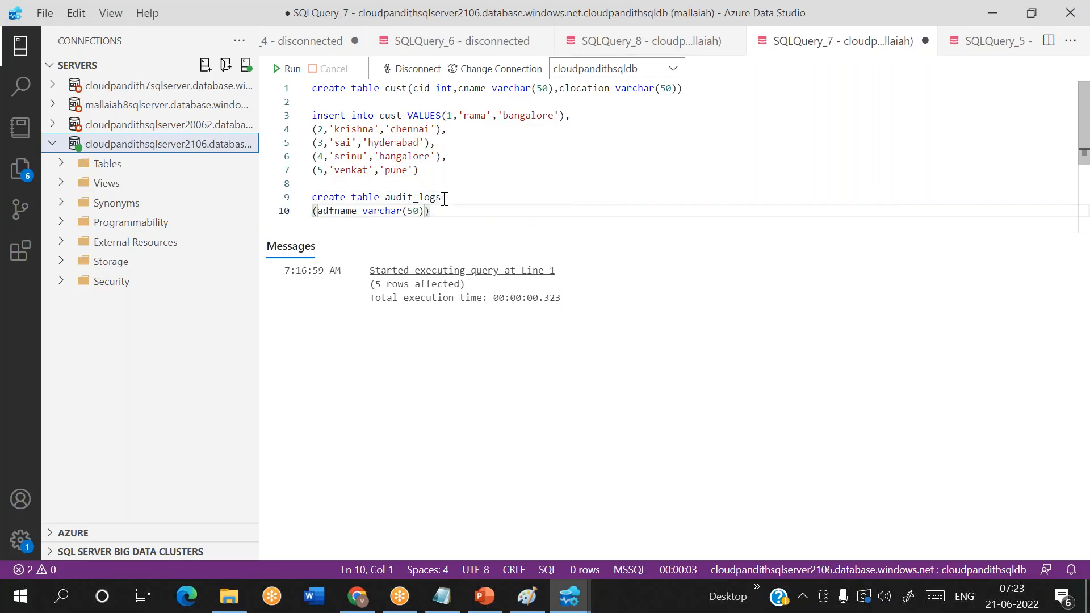
{"action": "key", "text": "BackSpace"}
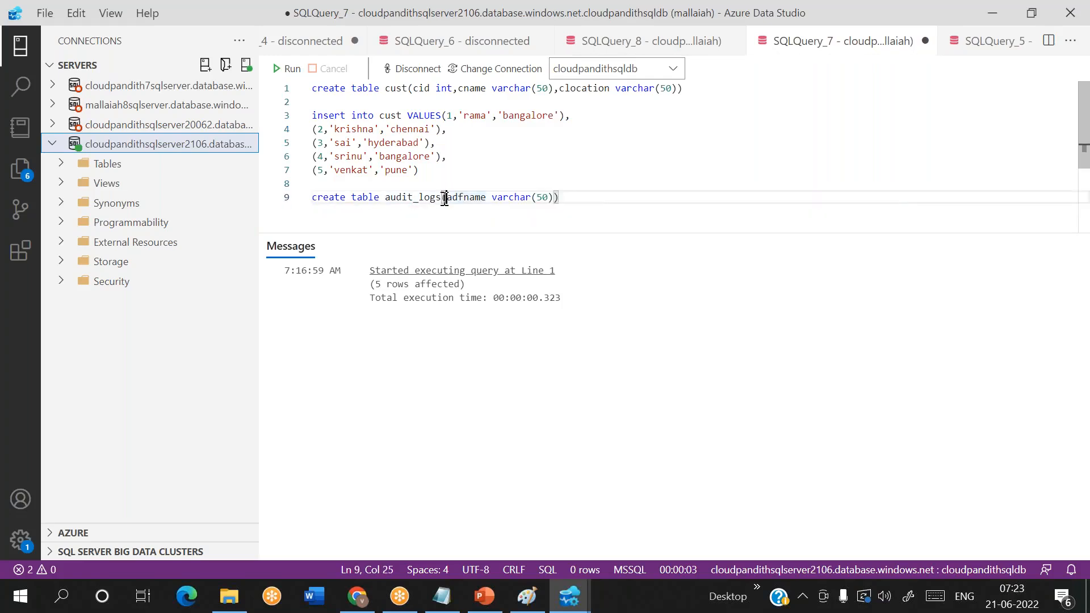
{"action": "key", "text": "Return"}
{"action": "key", "text": "End"}
{"action": "key", "text": "Left"}
{"action": "key", "text": "Return"}
{"action": "key", "text": "Return"}
{"action": "key", "text": "Return"}
{"action": "key", "text": "Return"}
{"action": "key", "text": "Return"}
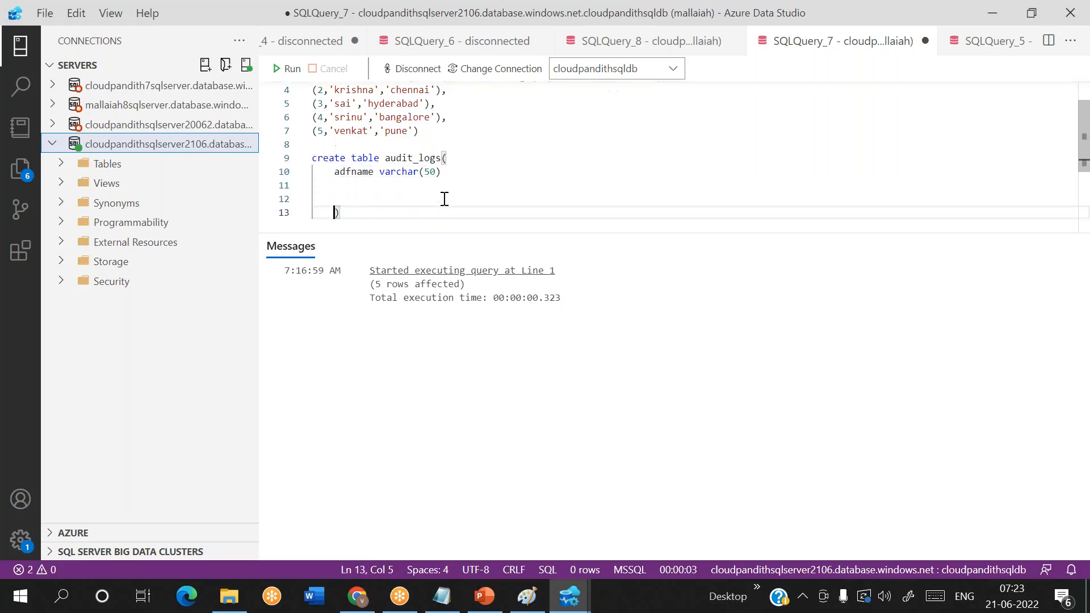
- Add the column plname varchar(50) on a new line after adfname in the audit_logs definition
{"action": "left_click", "coordinate": [447, 143]}
{"action": "type", "text": ","}
{"action": "key", "text": "Return"}
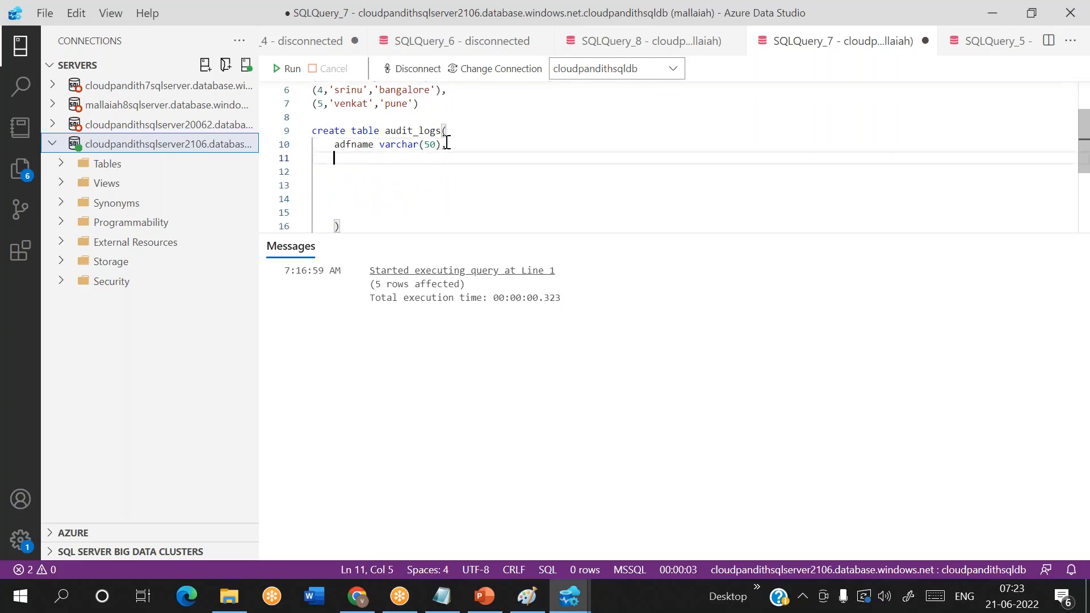
{"action": "type", "text": "pl"}
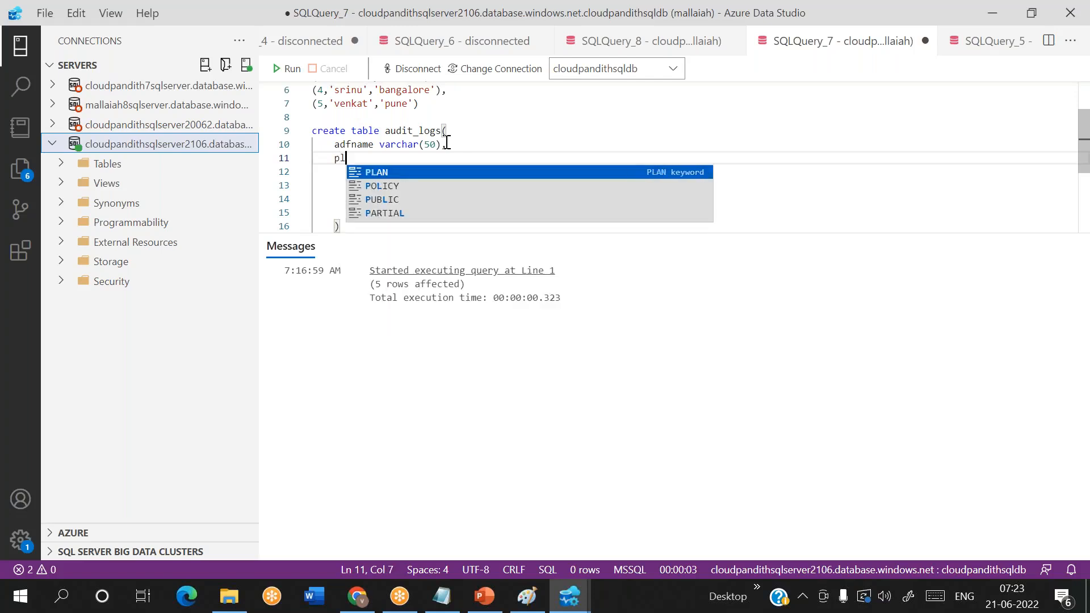
{"action": "type", "text": "name varc"}
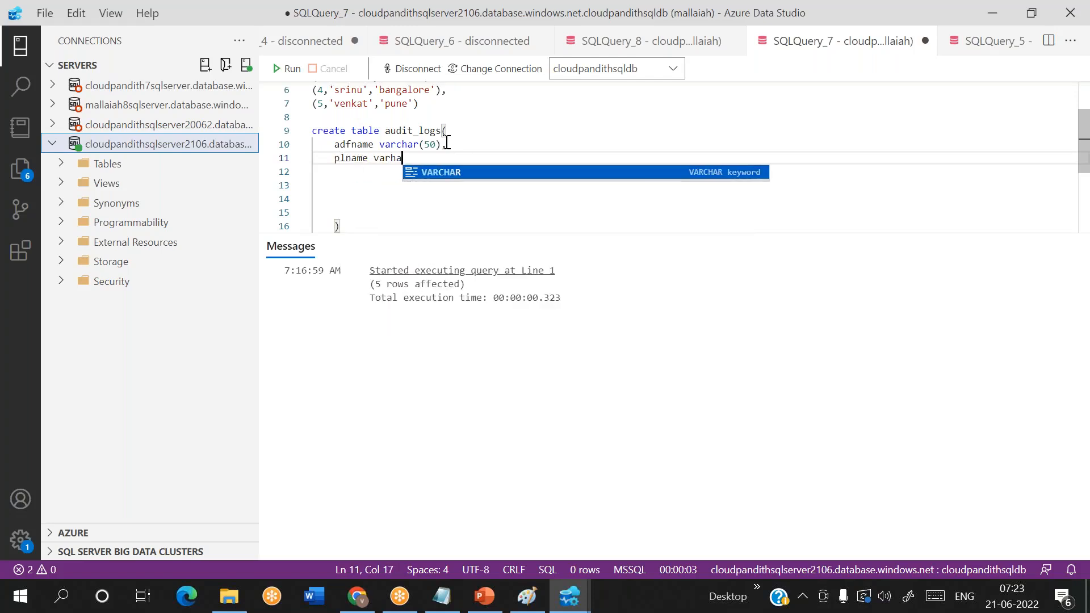
{"action": "type", "text": "har(50),"}
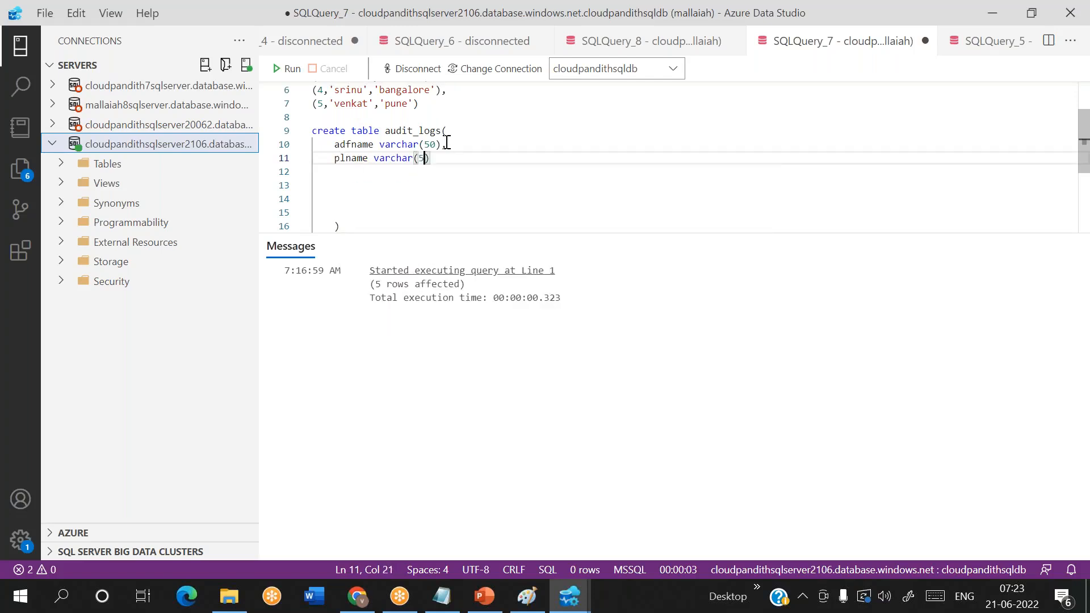
- Add the column runid varchar(50) below plname in the audit_logs definition
{"action": "key", "text": "Return"}
{"action": "type", "text": "runid varc"}
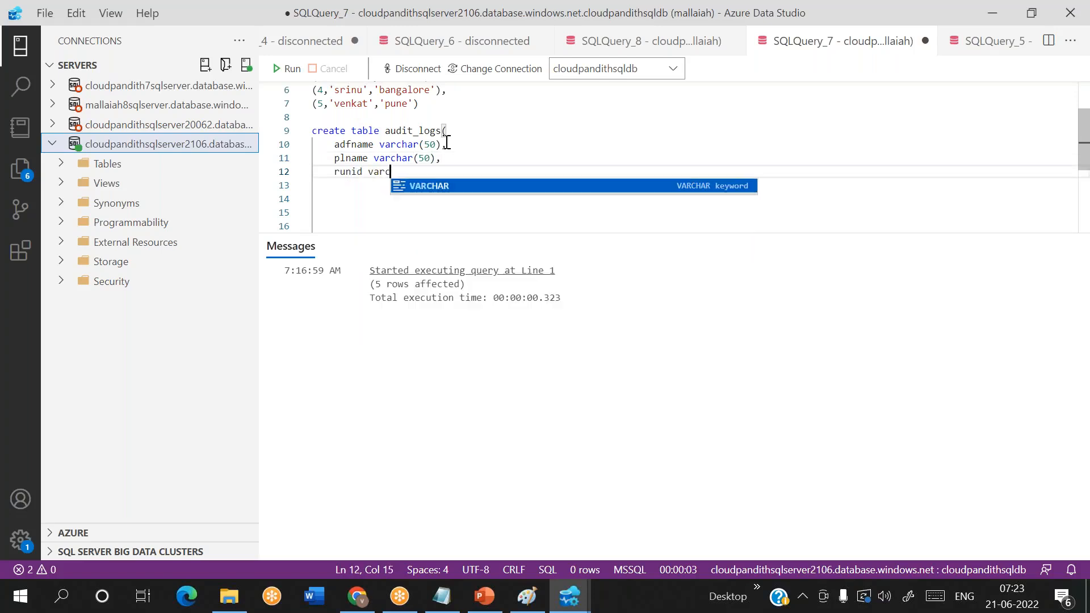
{"action": "type", "text": "har(50),"}
{"action": "key", "text": "Return"}
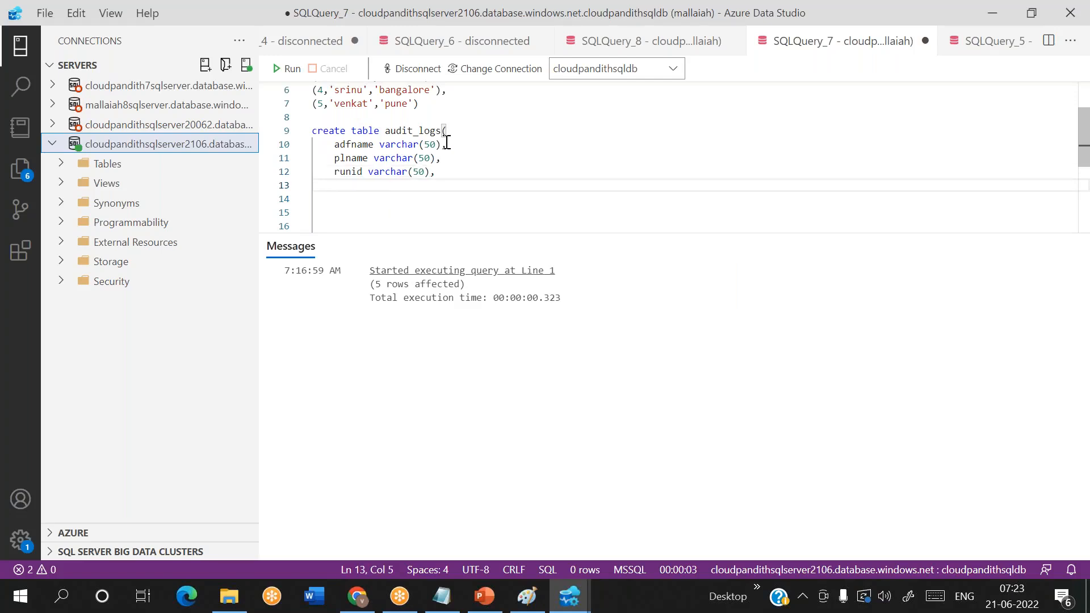
- Check the rows read field in the copy run details and add the columns recordsread int and recordswritten int to audit_logs
{"action": "key", "text": "alt+Tab"}
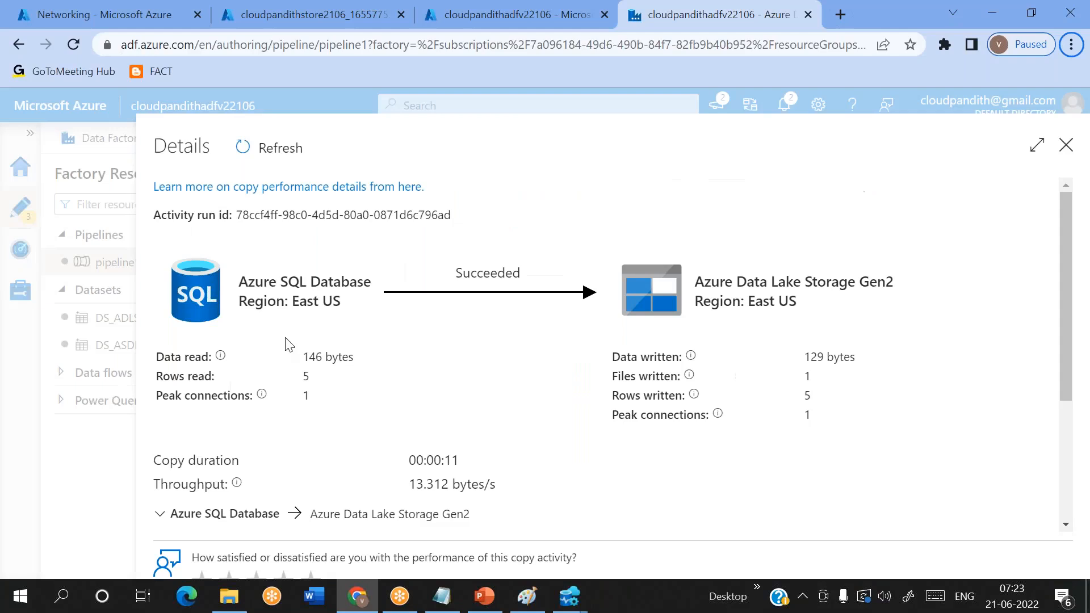
{"action": "triple_click", "coordinate": [171, 378]}
{"action": "key", "text": "alt+Tab"}
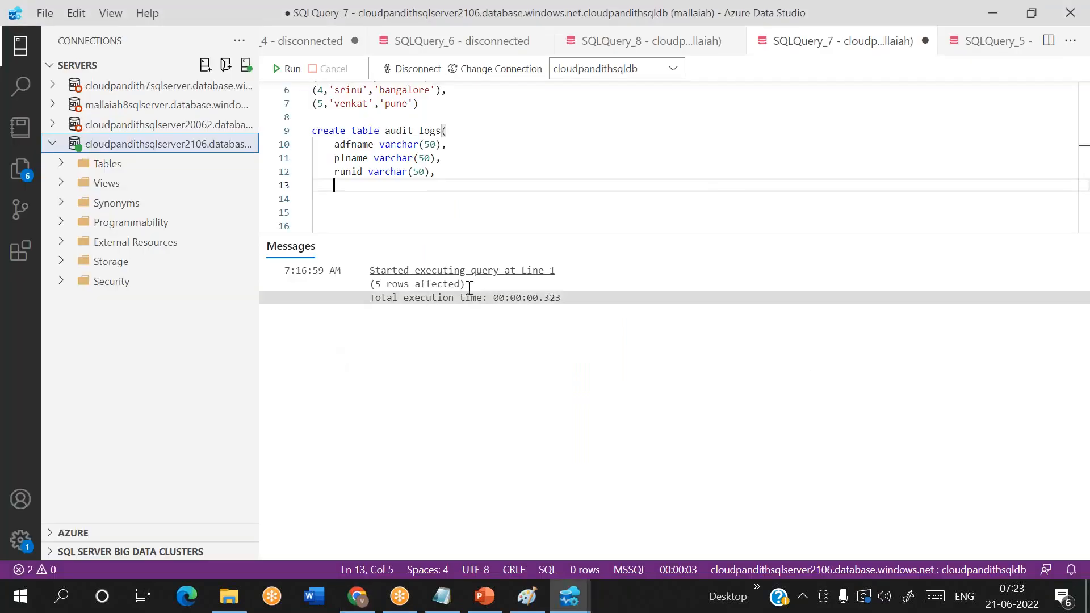
{"action": "type", "text": "recordsread in"}
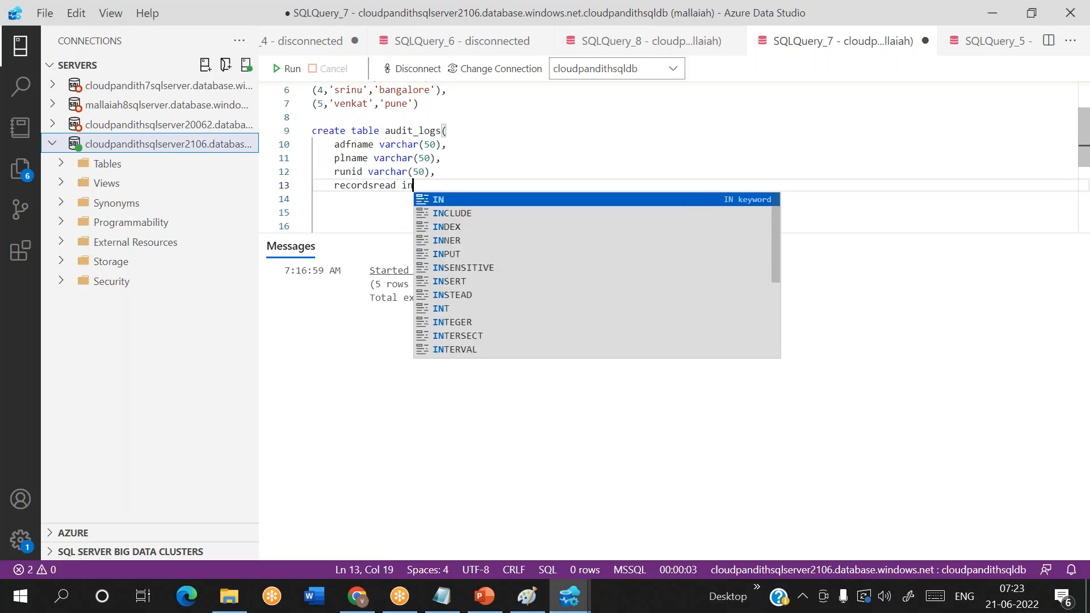
{"action": "type", "text": "t,"}
{"action": "key", "text": "Return"}
{"action": "type", "text": "recordswritten int,"}
{"action": "key", "text": "Return"}
- Check the rows written and copy duration fields in the run details and add the column copyduration int to audit_logs
{"action": "key", "text": "alt+Tab"}
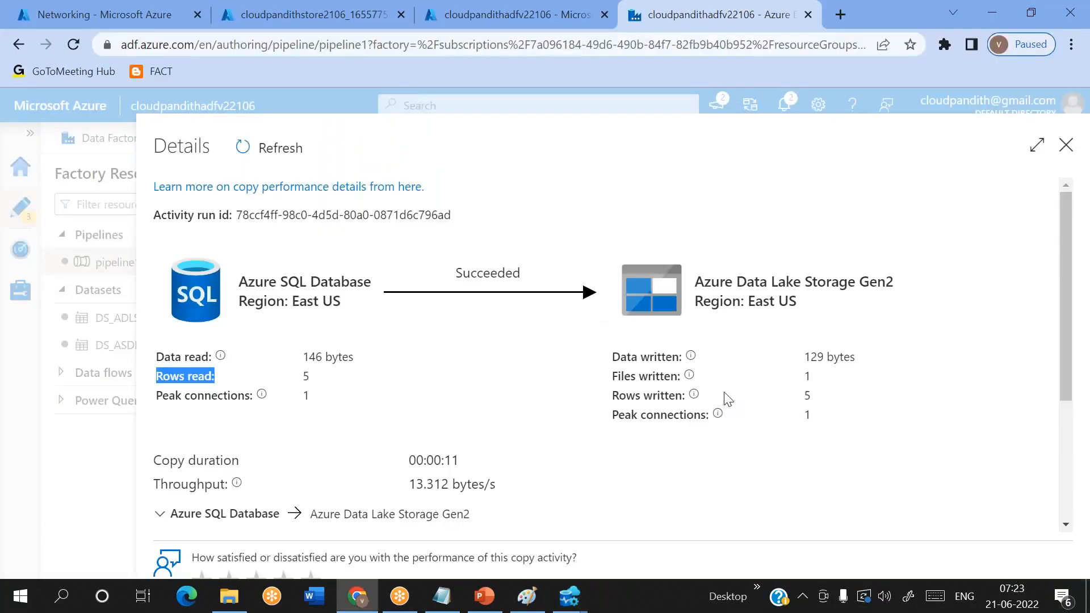
{"action": "triple_click", "coordinate": [650, 394]}
{"action": "triple_click", "coordinate": [190, 375]}
{"action": "scroll", "coordinate": [187, 314], "scroll_direction": "down", "scroll_amount": 3}
{"action": "double_click", "coordinate": [188, 314]}
{"action": "double_click", "coordinate": [446, 314]}
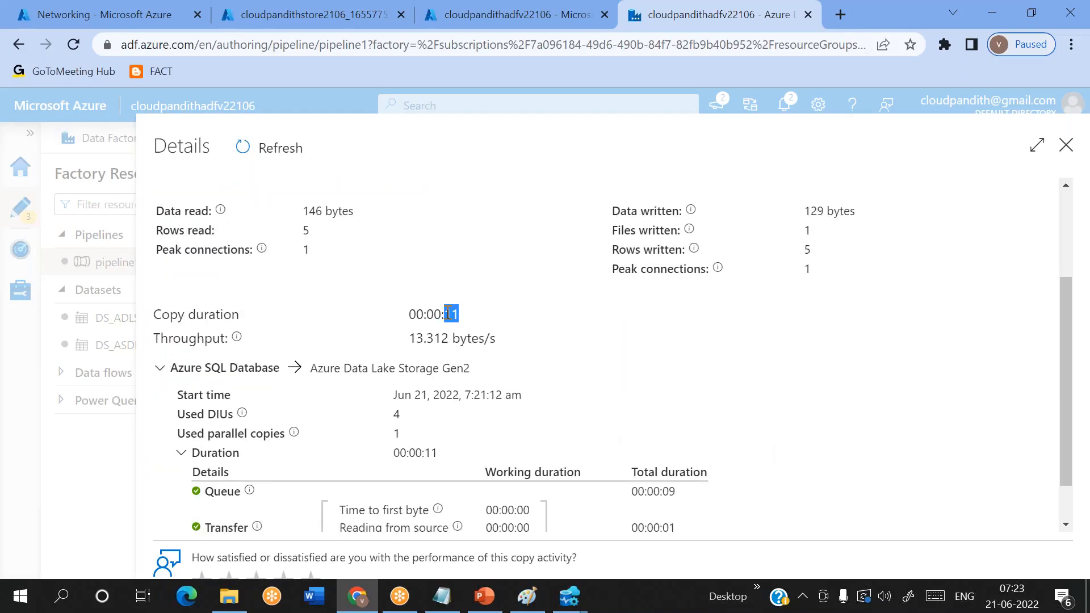
{"action": "key", "text": "alt+Tab"}
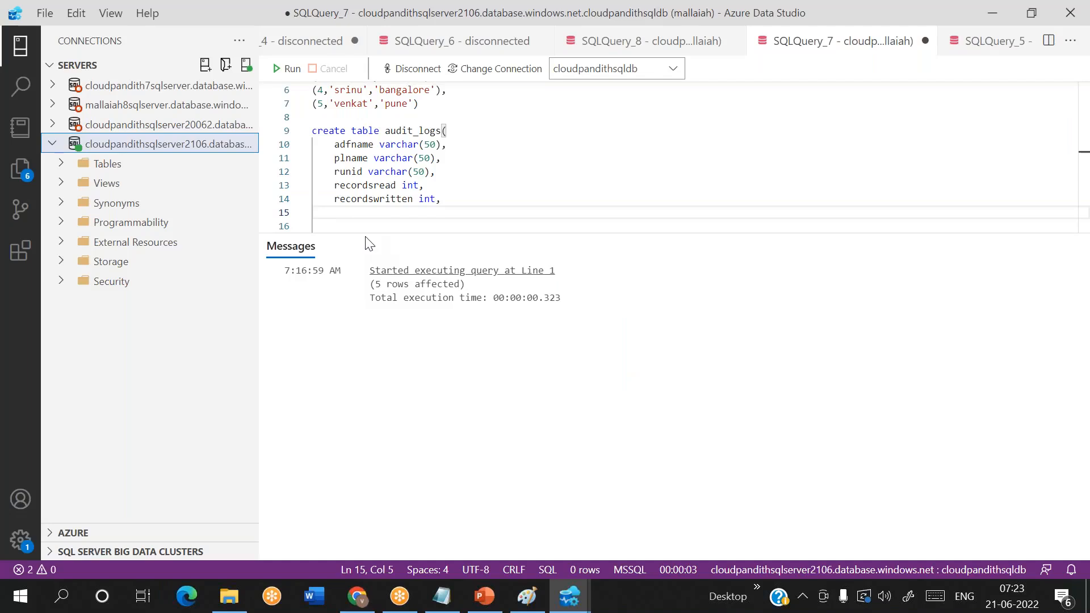
{"action": "type", "text": "copyduration int,"}
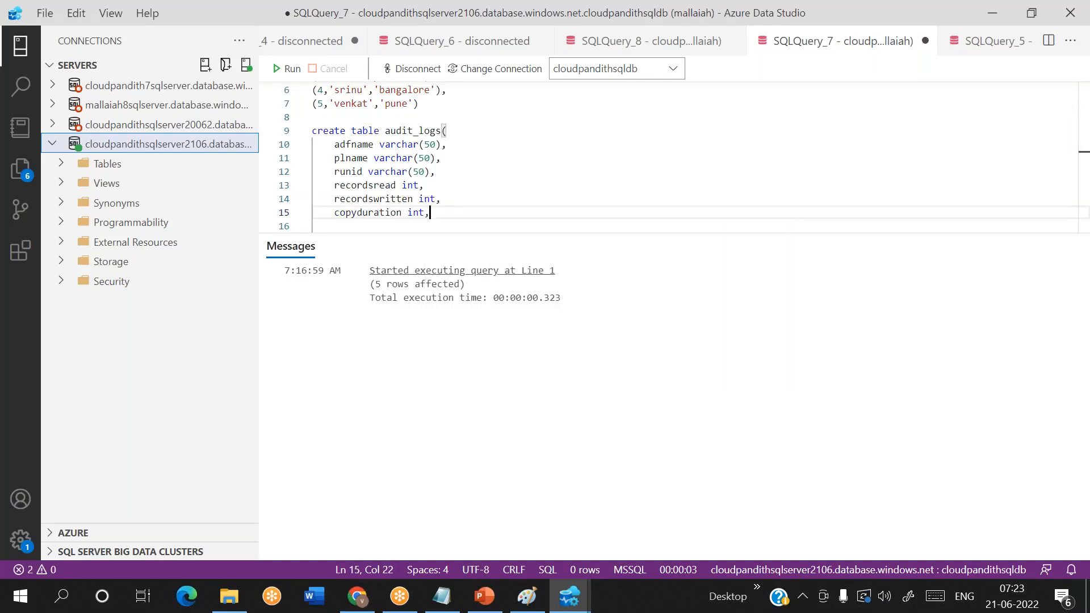
- Add the column status varchar(50) on a new line below copyduration in the audit_logs definition
{"action": "key", "text": "Return"}
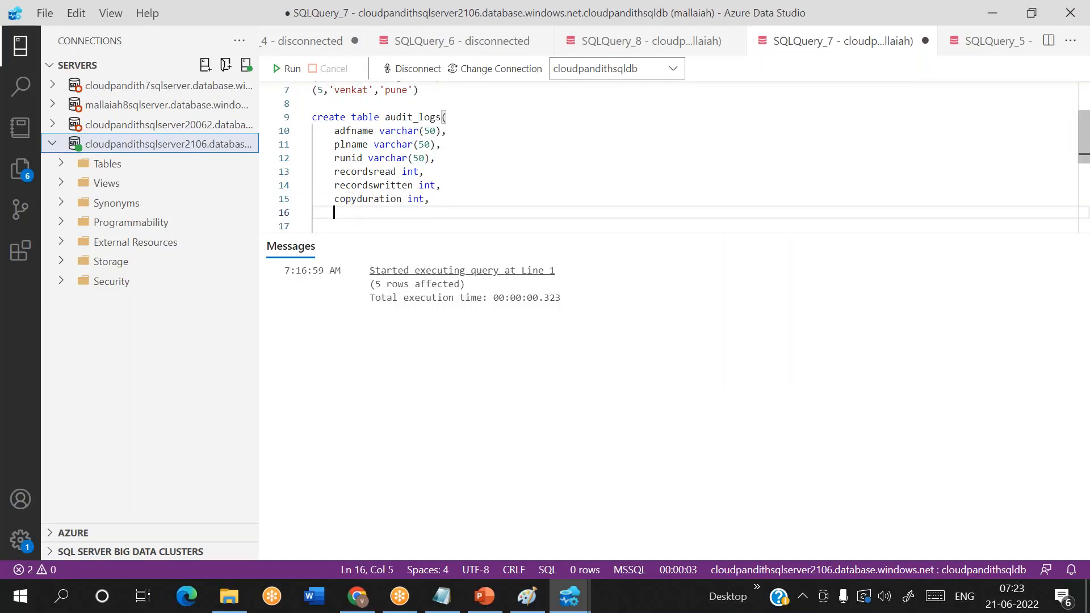
{"action": "type", "text": "status"}
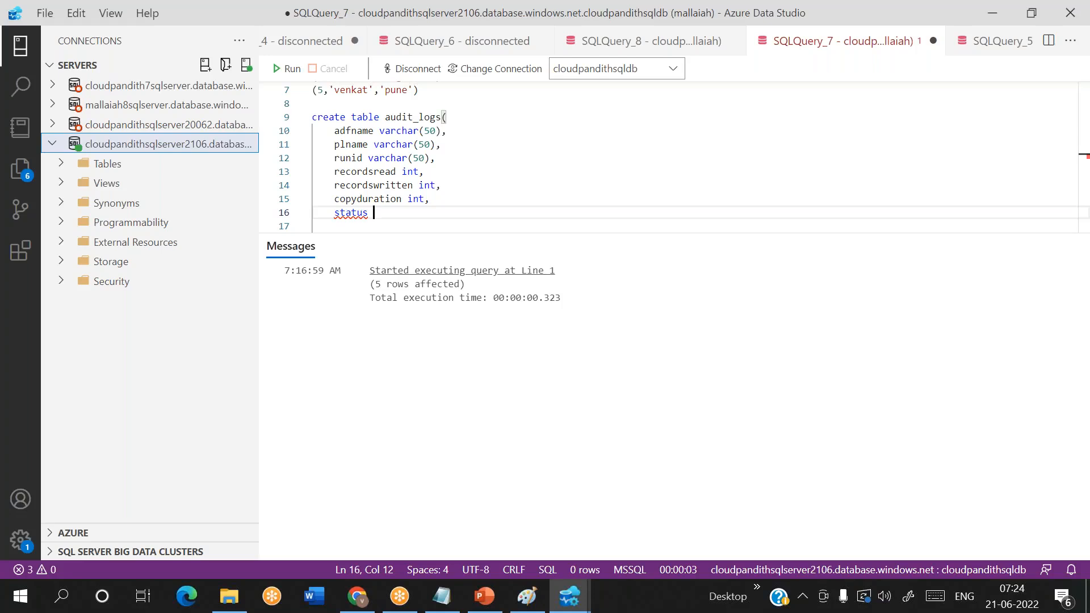
{"action": "type", "text": "varc"}
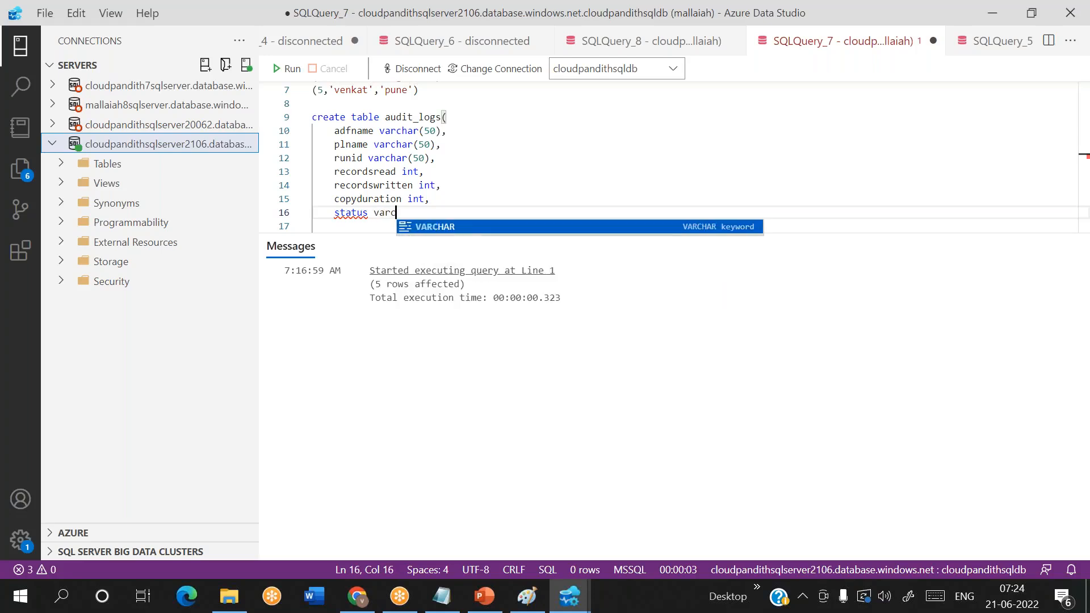
{"action": "type", "text": "har(50),"}
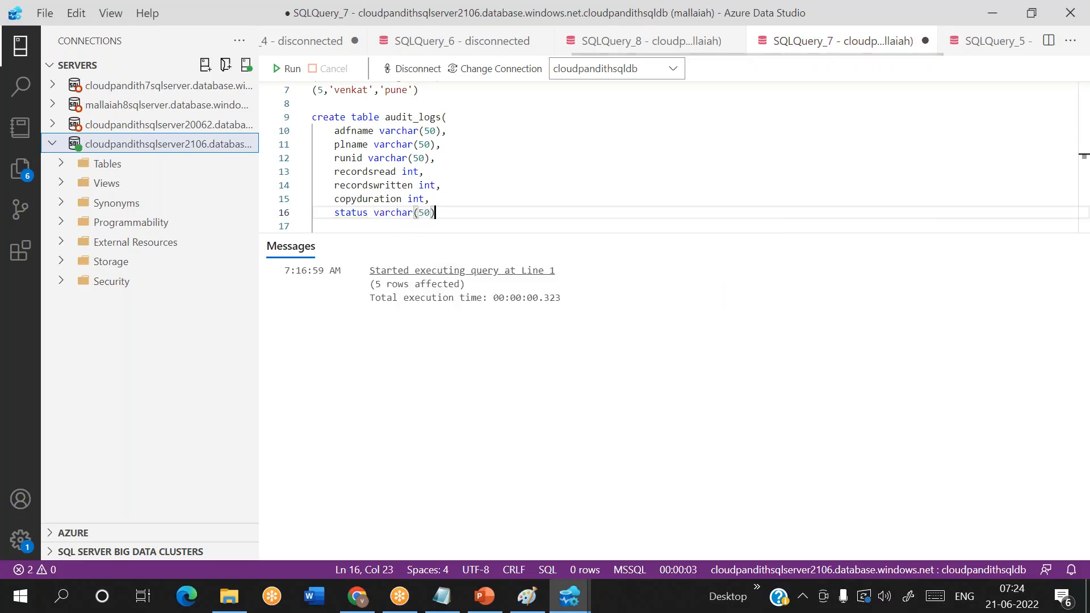
{"action": "key", "text": "Return"}
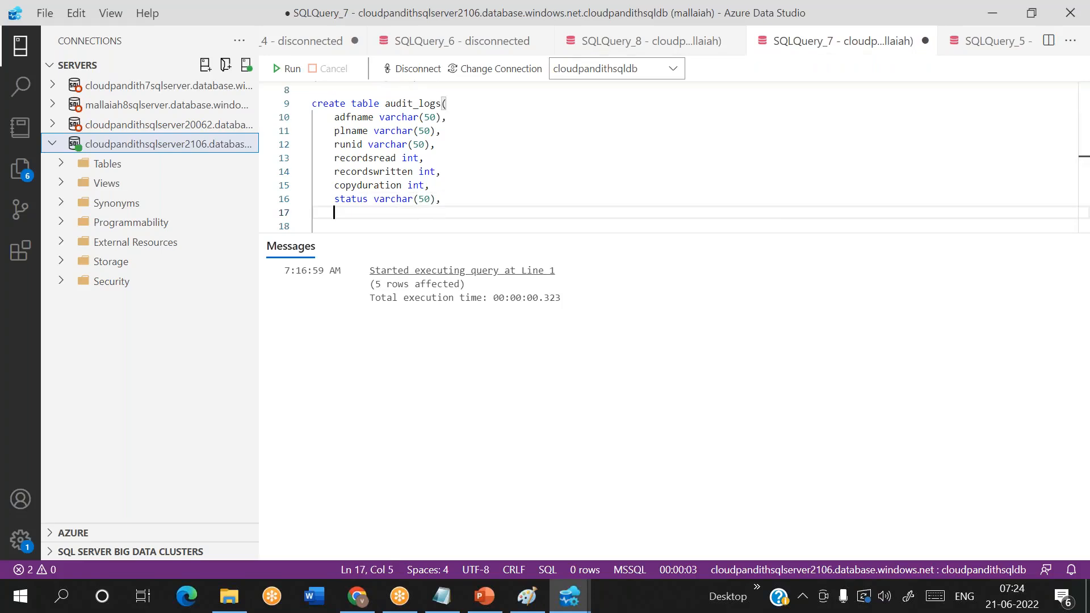
- Enclose the status column name in square brackets in the audit_logs definition
{"action": "left_click", "coordinate": [335, 200]}
{"action": "type", "text": "["}
{"action": "key", "text": "Right"}
{"action": "key", "text": "Right"}
{"action": "key", "text": "Right"}
{"action": "key", "text": "Right"}
{"action": "key", "text": "Right"}
{"action": "key", "text": "Right"}
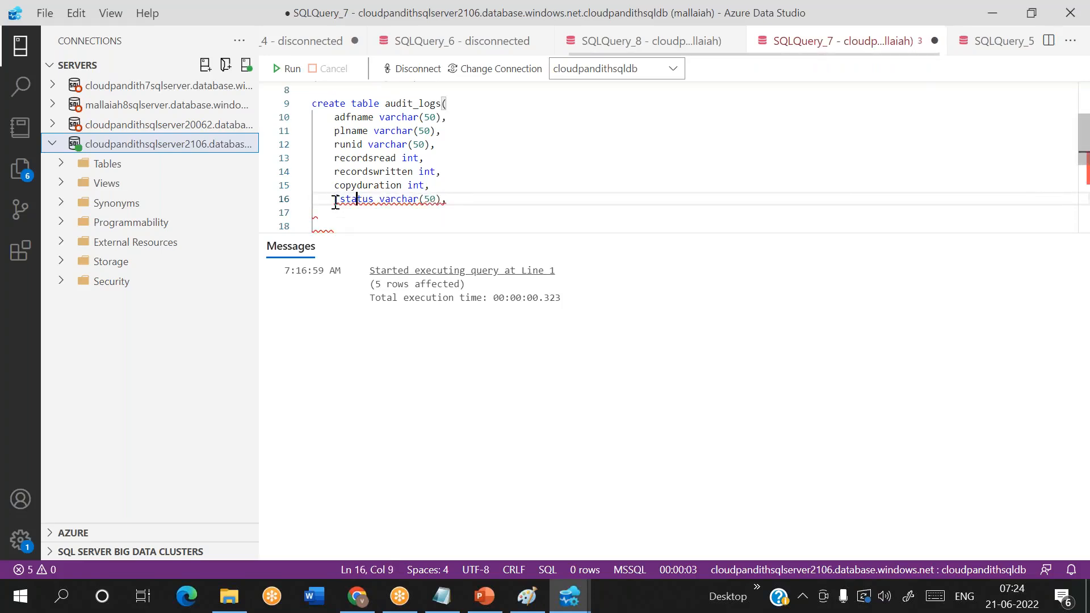
{"action": "type", "text": "]"}
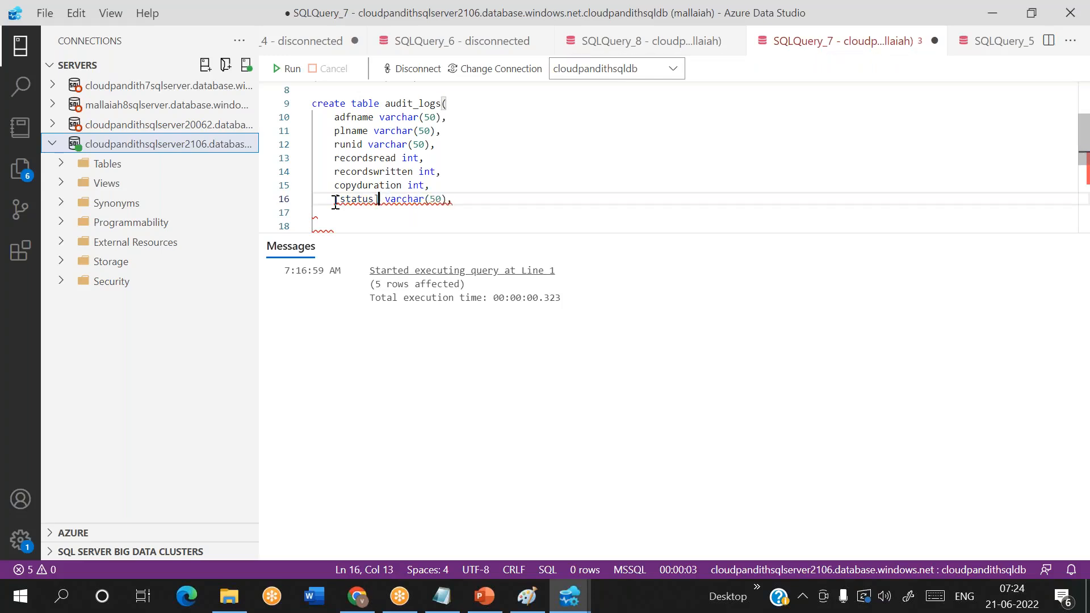
{"action": "key", "text": "Right"}
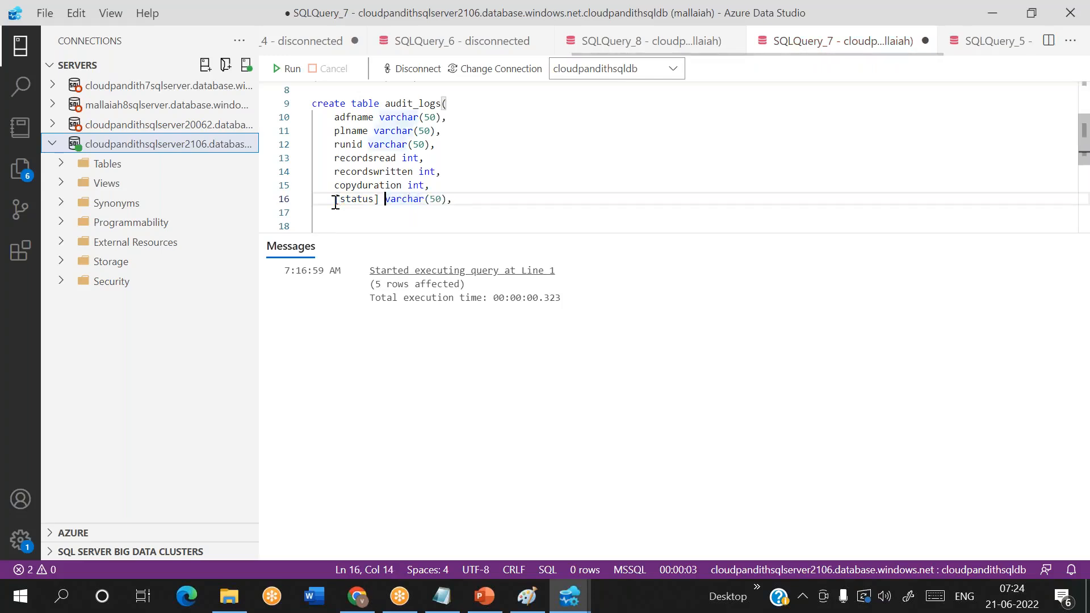
- Add the column execstarttime datetime on a new line below [status] in the audit_logs definition
{"action": "left_click", "coordinate": [462, 199]}
{"action": "key", "text": "Return"}
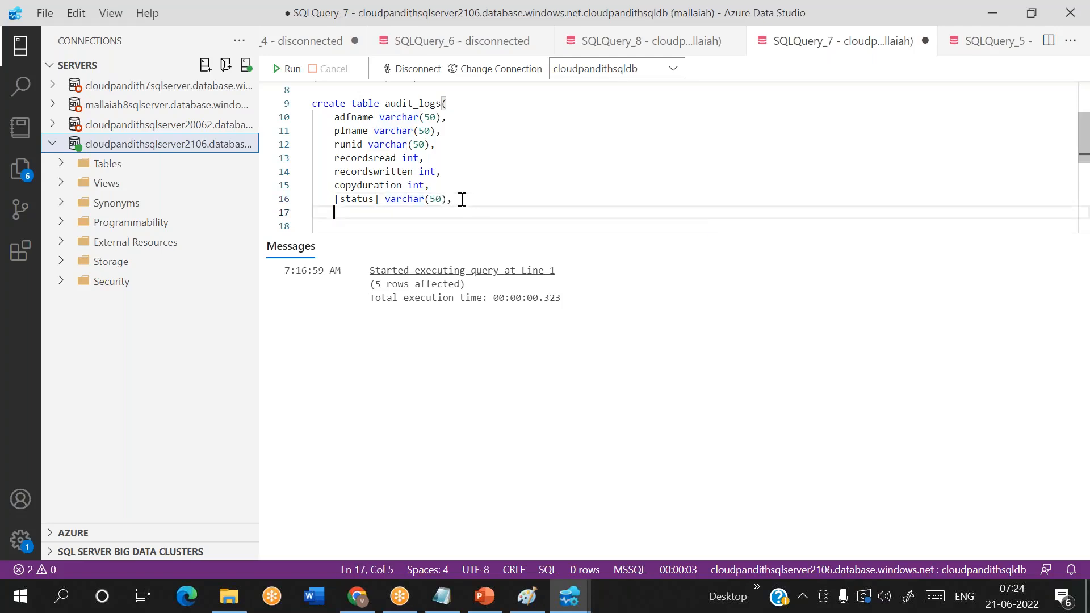
{"action": "type", "text": "execution"}
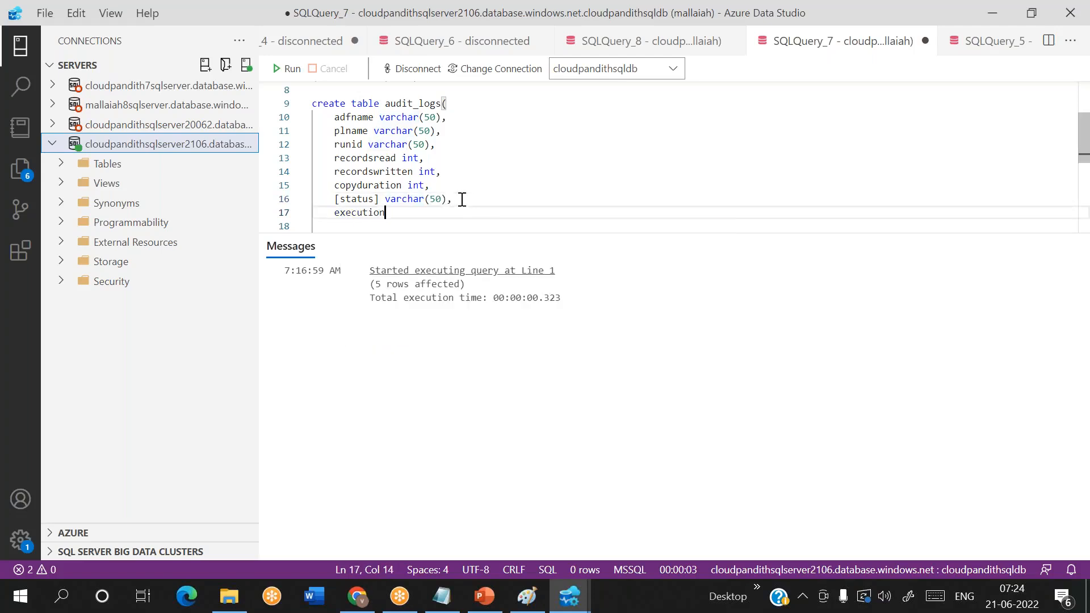
{"action": "key", "text": "BackSpace"}
{"action": "key", "text": "BackSpace"}
{"action": "key", "text": "BackSpace"}
{"action": "key", "text": "BackSpace"}
{"action": "key", "text": "BackSpace"}
{"action": "type", "text": "star"}
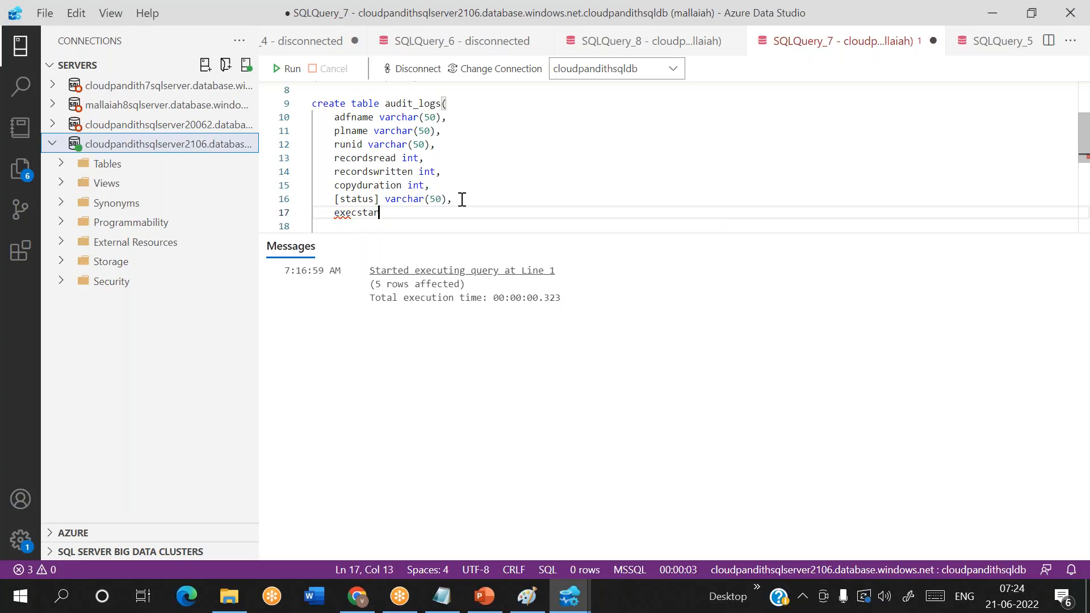
{"action": "type", "text": "ttime datetime"}
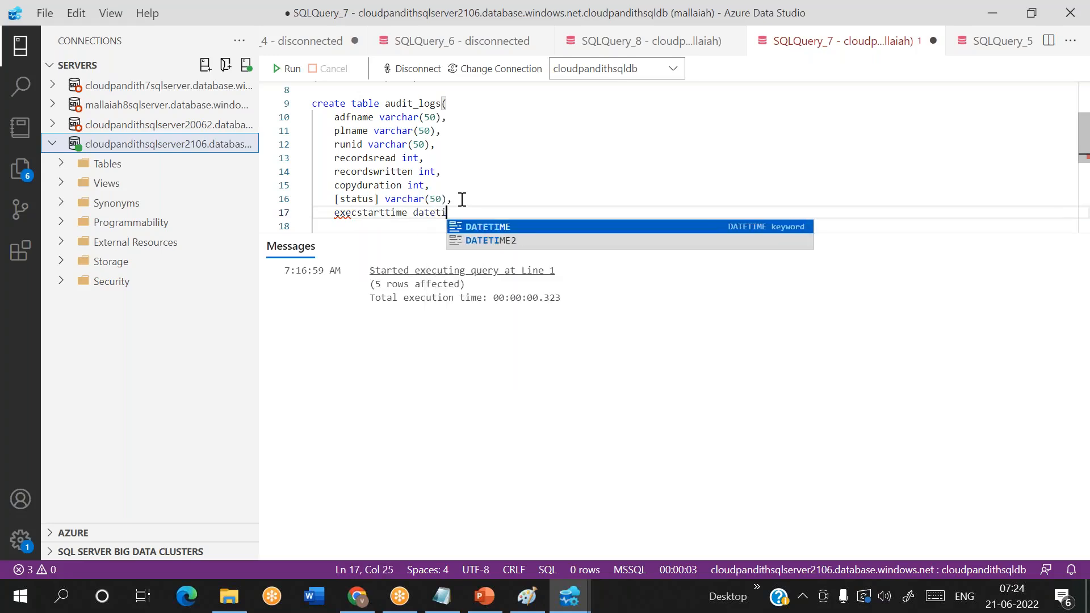
- Check the start time field in the copy run details and add the column execendtime datetime below execstarttime in audit_logs
{"action": "key", "text": "alt+Tab"}
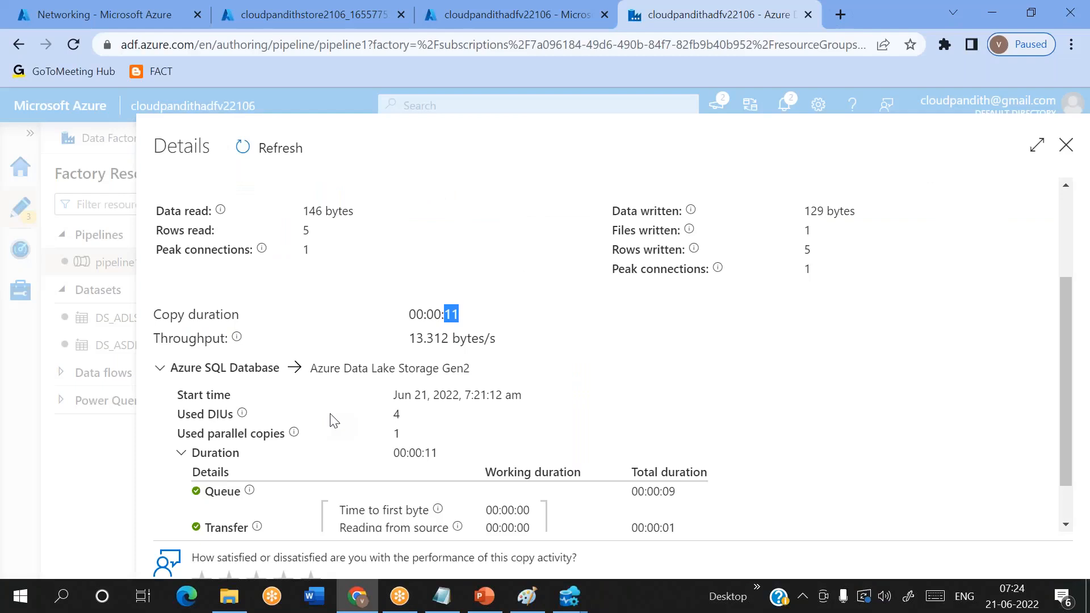
{"action": "scroll", "coordinate": [395, 344], "scroll_direction": "down", "scroll_amount": 1}
{"action": "left_click_drag", "start_coordinate": [395, 344], "coordinate": [509, 342]}
{"action": "key", "text": "alt+Tab"}
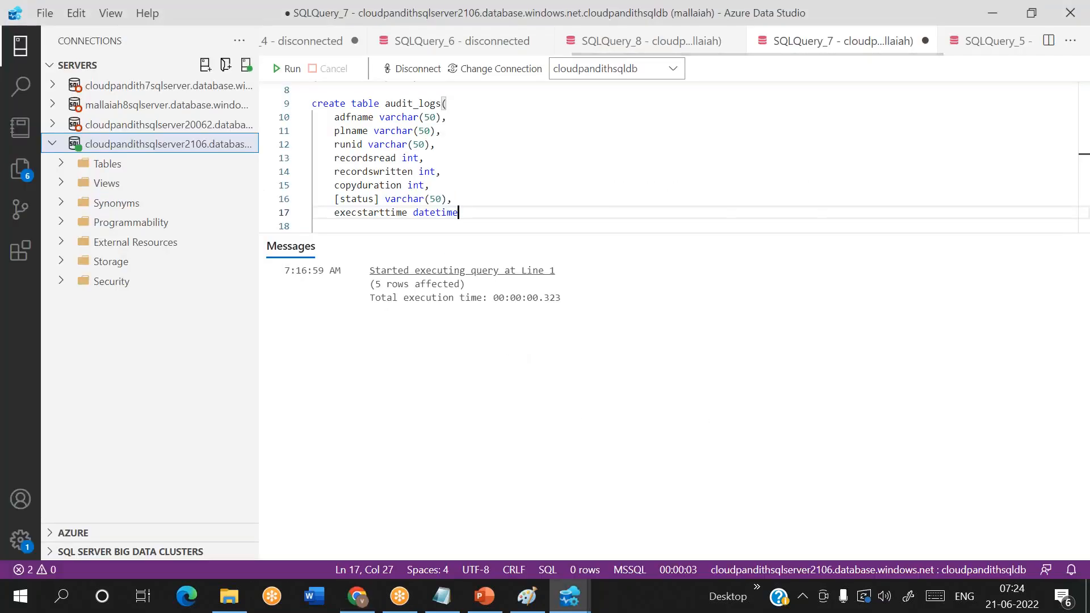
{"action": "type", "text": ","}
{"action": "key", "text": "Return"}
{"action": "type", "text": "ex"}
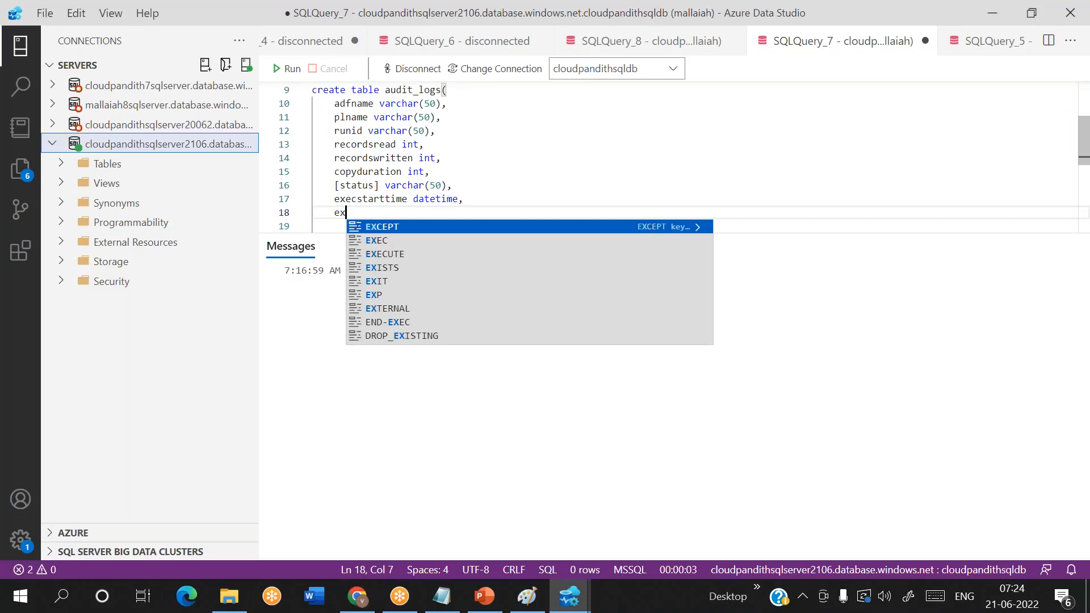
{"action": "type", "text": "ecendti"}
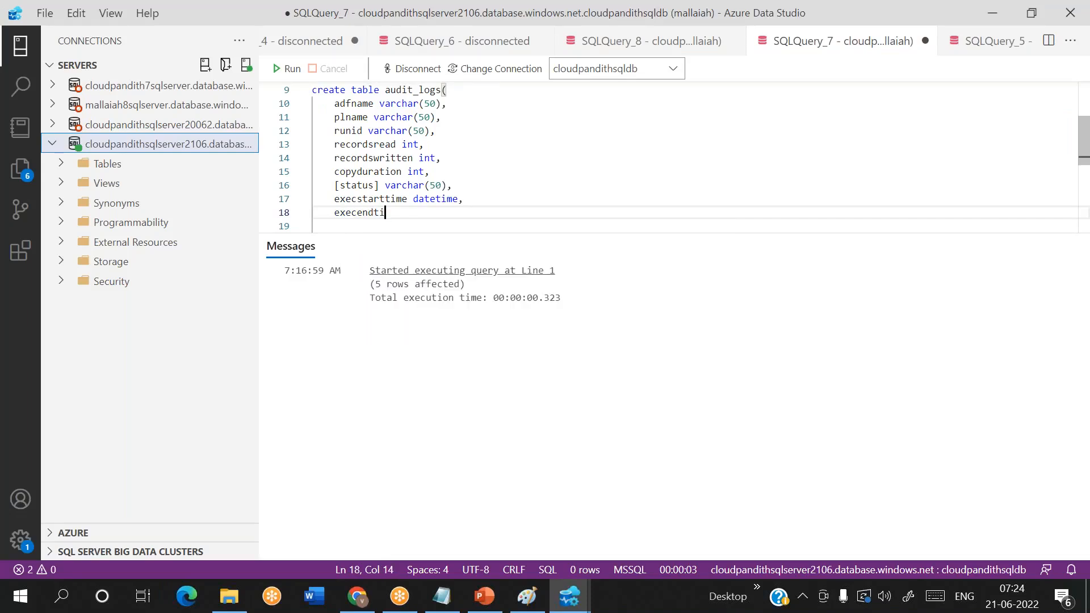
{"action": "type", "text": "me datetime"}
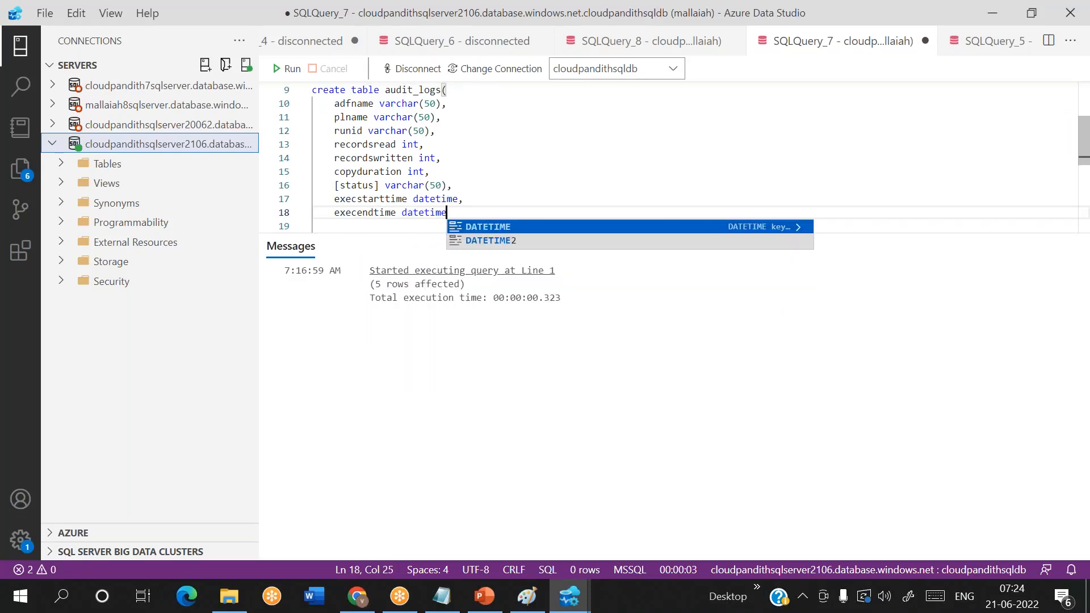
{"action": "left_click", "coordinate": [498, 196]}
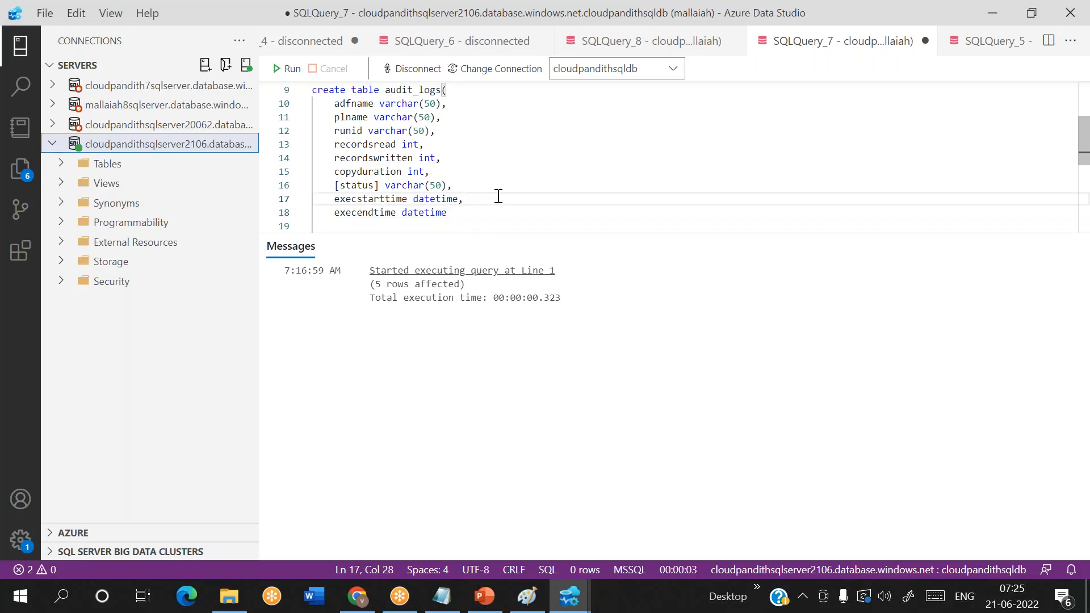
- Add the column load_date datetime on a new line after execendtime in the audit_logs definition
{"action": "scroll", "coordinate": [498, 196], "scroll_direction": "down", "scroll_amount": 3}
{"action": "scroll", "coordinate": [498, 196], "scroll_direction": "up", "scroll_amount": 3}
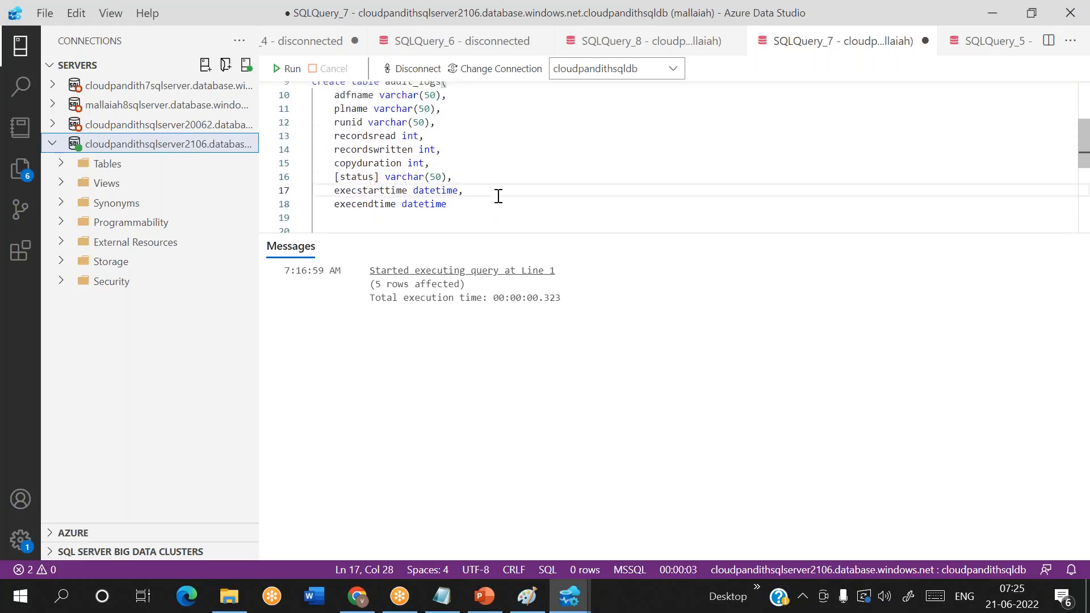
{"action": "scroll", "coordinate": [498, 196], "scroll_direction": "up", "scroll_amount": 2}
{"action": "scroll", "coordinate": [497, 195], "scroll_direction": "down", "scroll_amount": 3}
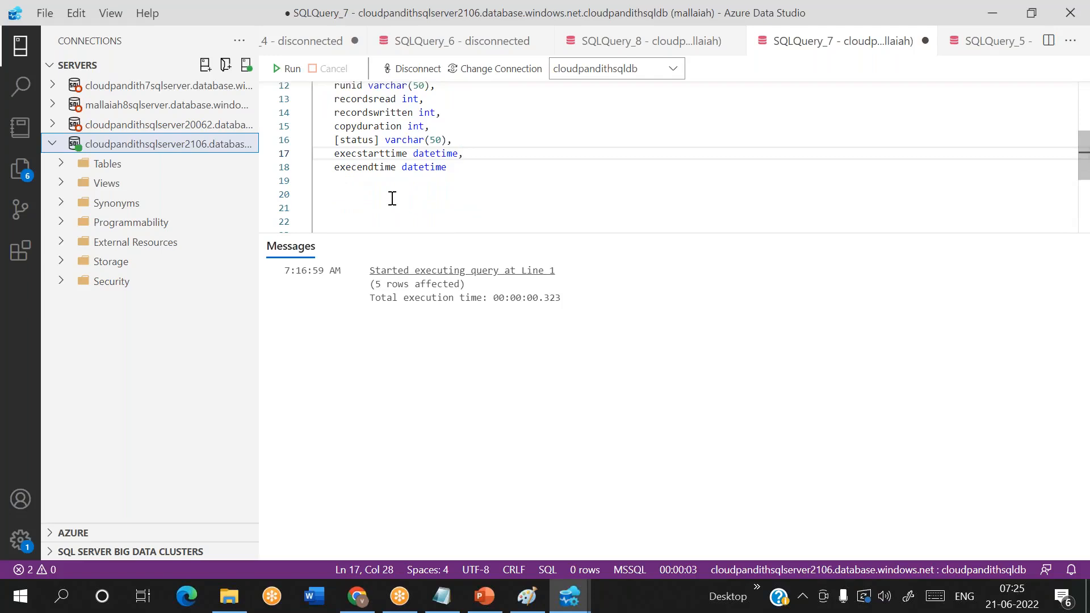
{"action": "scroll", "coordinate": [396, 197], "scroll_direction": "down", "scroll_amount": 1}
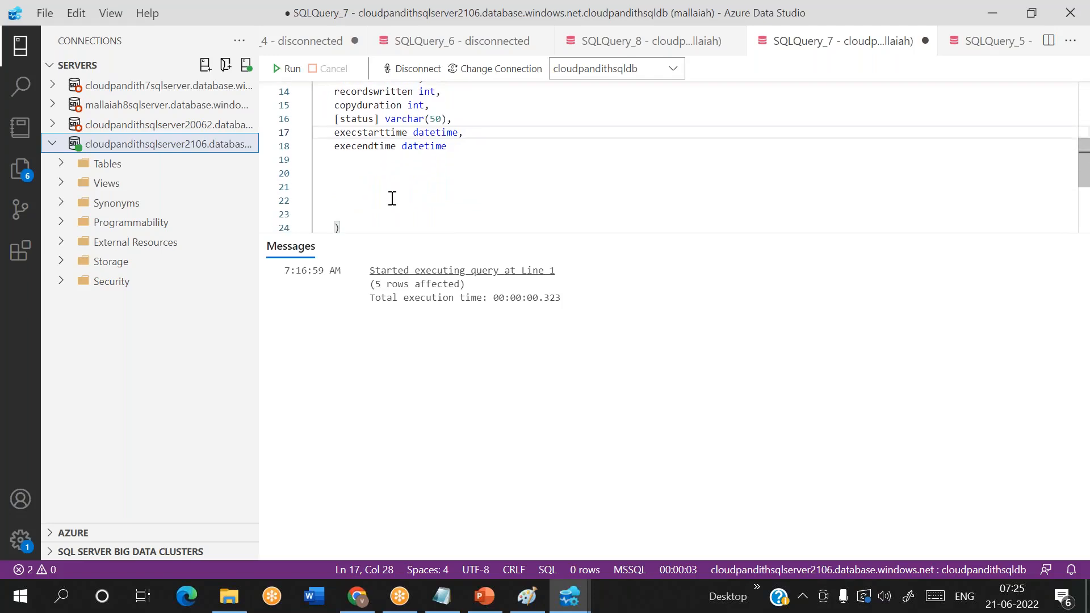
{"action": "left_click", "coordinate": [453, 146]}
{"action": "type", "text": ","}
{"action": "key", "text": "Return"}
{"action": "type", "text": "load_date"}
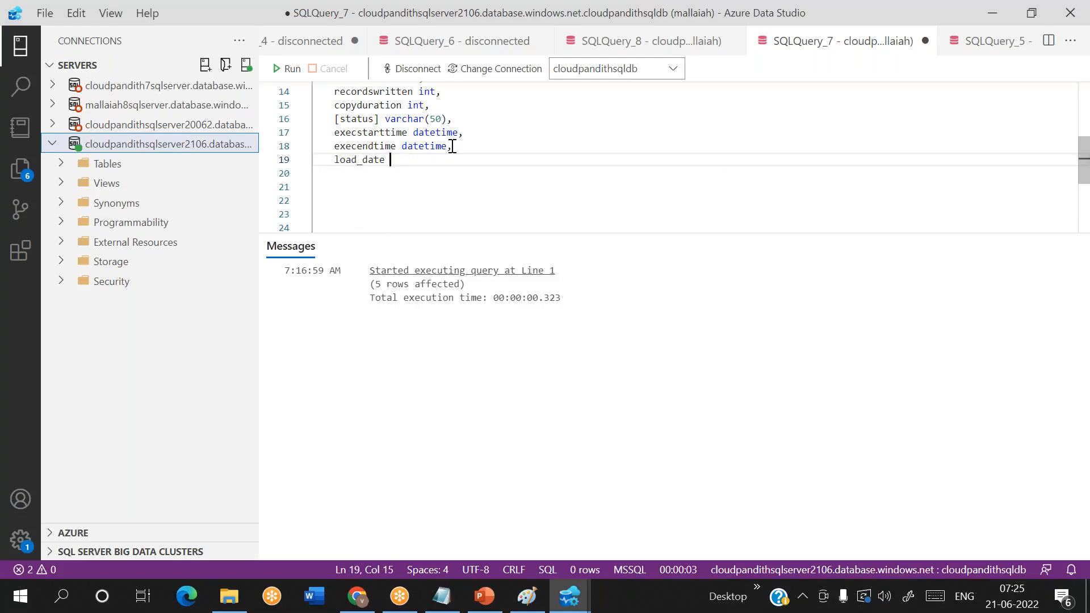
{"action": "type", "text": "datetime"}
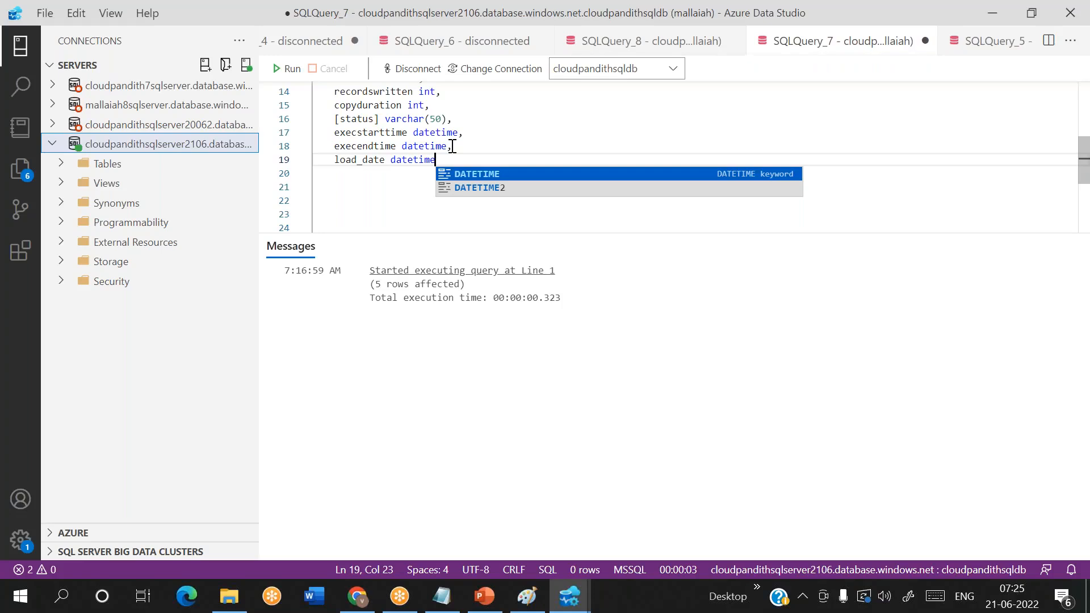
- Remove the blank lines between the load_date column and the closing parenthesis, and review the audit_logs definition
{"action": "scroll", "coordinate": [452, 146], "scroll_direction": "down", "scroll_amount": 1}
{"action": "left_click", "coordinate": [331, 216]}
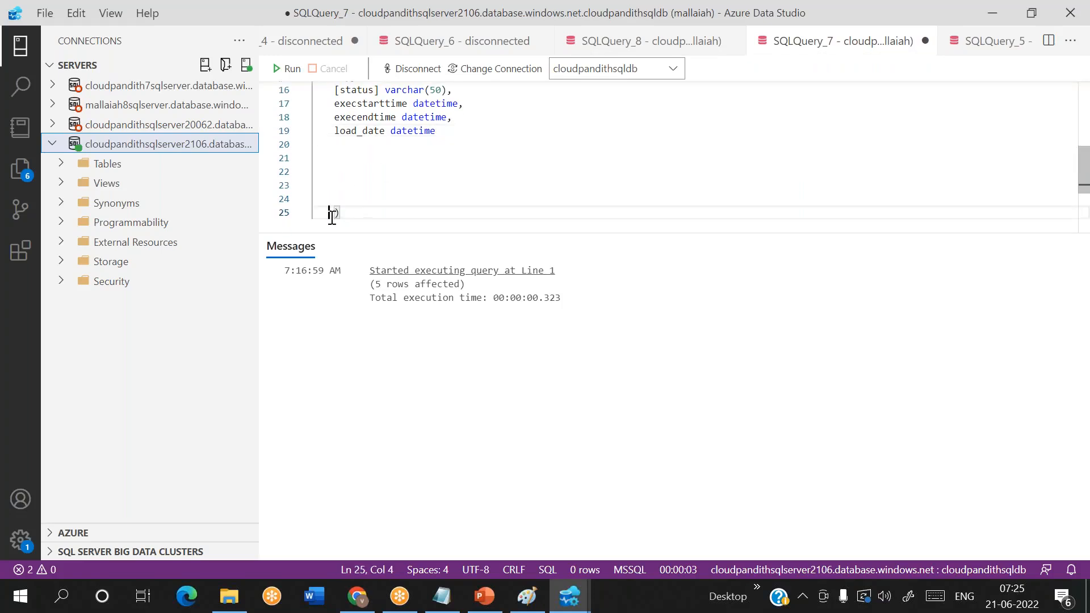
{"action": "key", "text": "BackSpace"}
{"action": "key", "text": "BackSpace"}
{"action": "key", "text": "BackSpace"}
{"action": "key", "text": "BackSpace"}
{"action": "key", "text": "BackSpace"}
{"action": "key", "text": "BackSpace"}
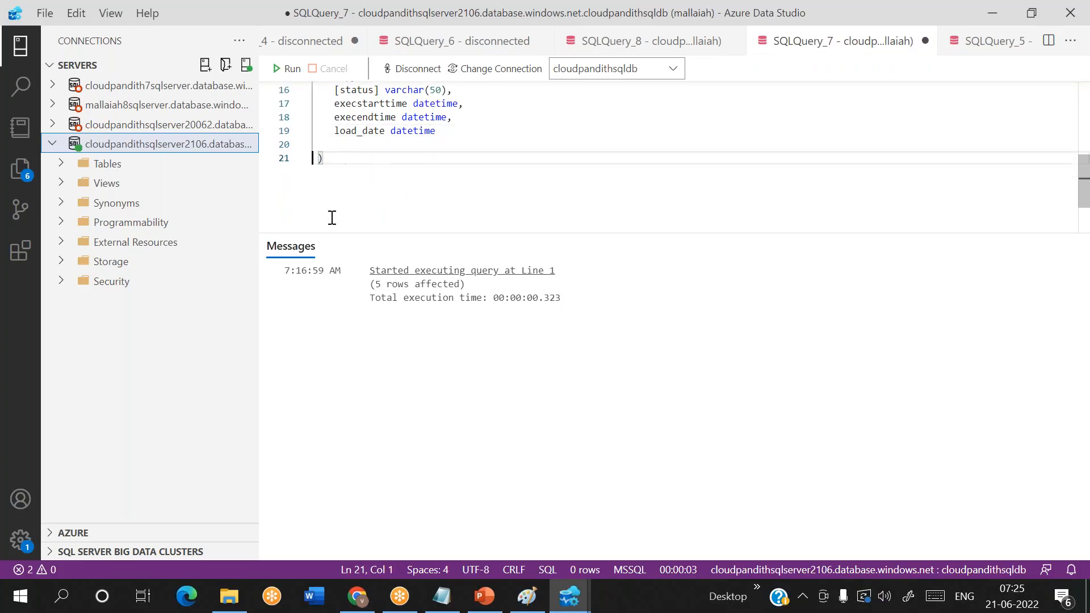
{"action": "scroll", "coordinate": [332, 217], "scroll_direction": "up", "scroll_amount": 4}
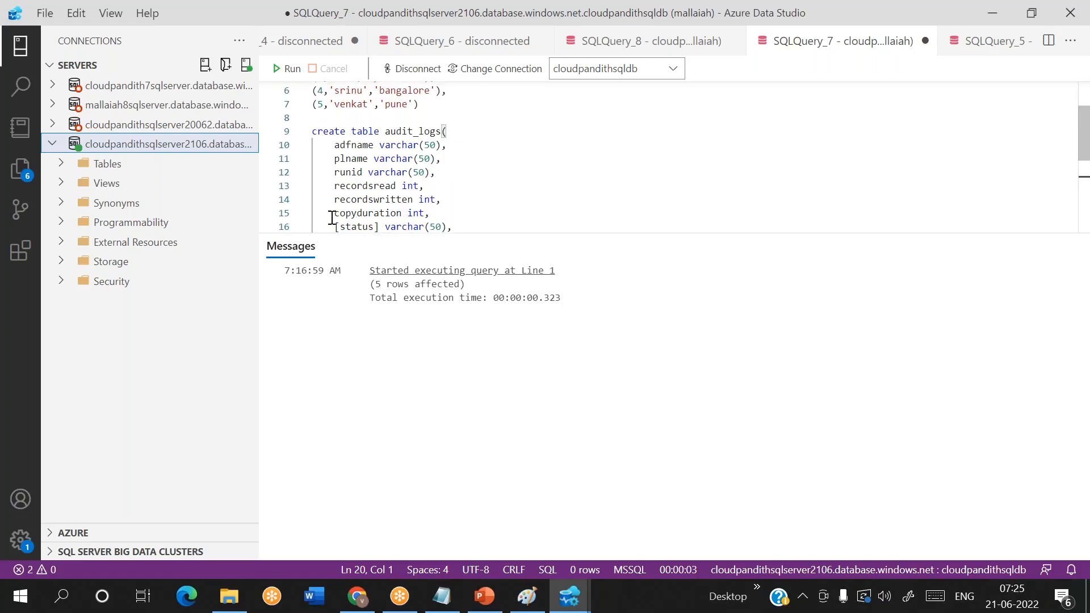
{"action": "scroll", "coordinate": [332, 218], "scroll_direction": "down", "scroll_amount": 2}
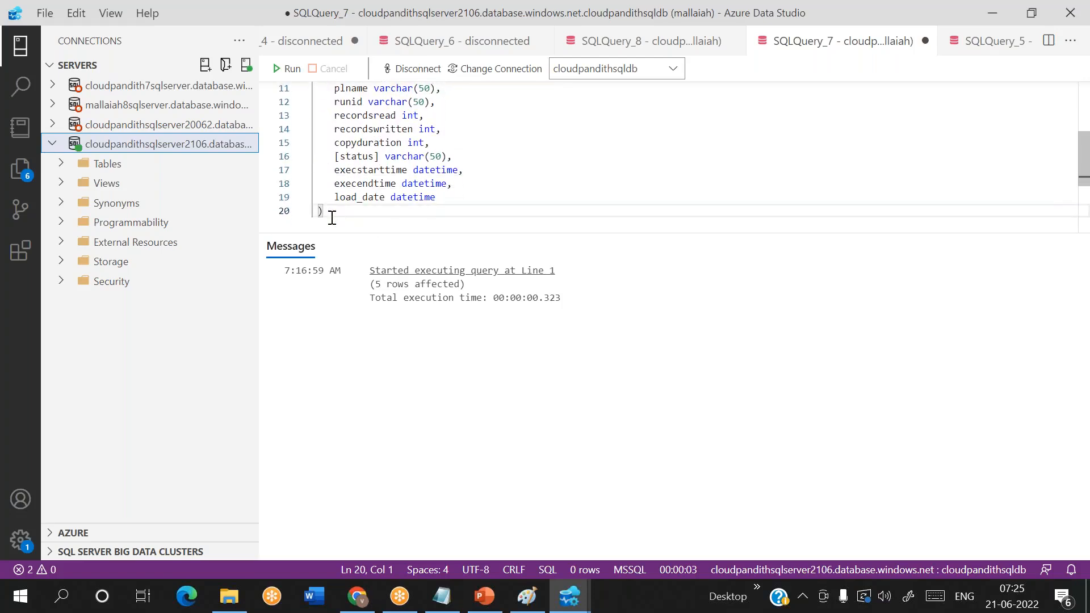
- Enlarge the query editor area so that the whole audit_logs definition can be seen
{"action": "left_click", "coordinate": [625, 223]}
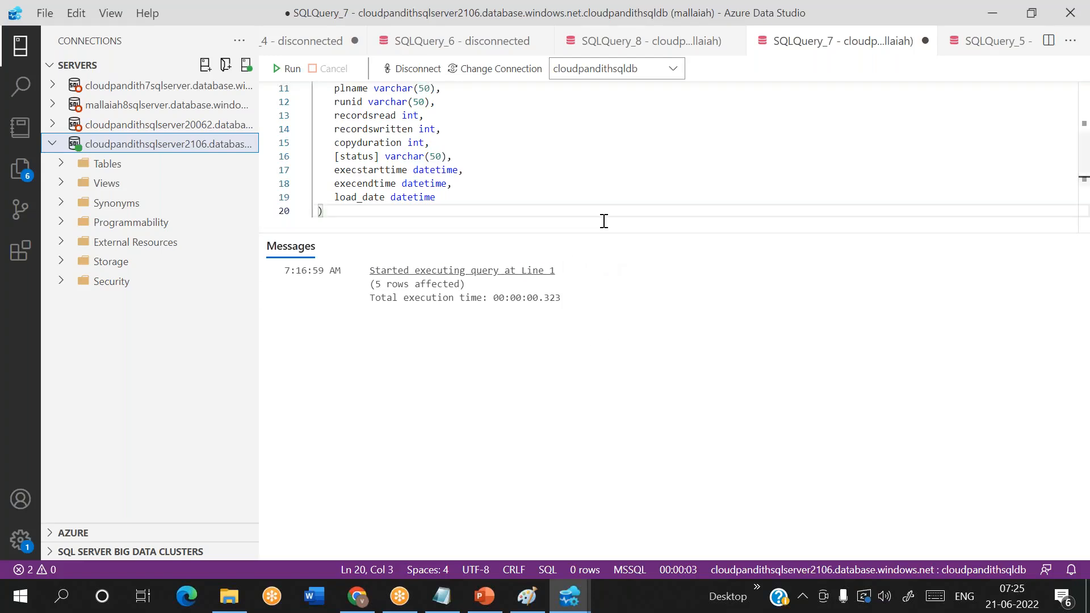
{"action": "left_click_drag", "start_coordinate": [628, 231], "coordinate": [596, 326]}
{"action": "scroll", "coordinate": [440, 236], "scroll_direction": "up", "scroll_amount": 2}
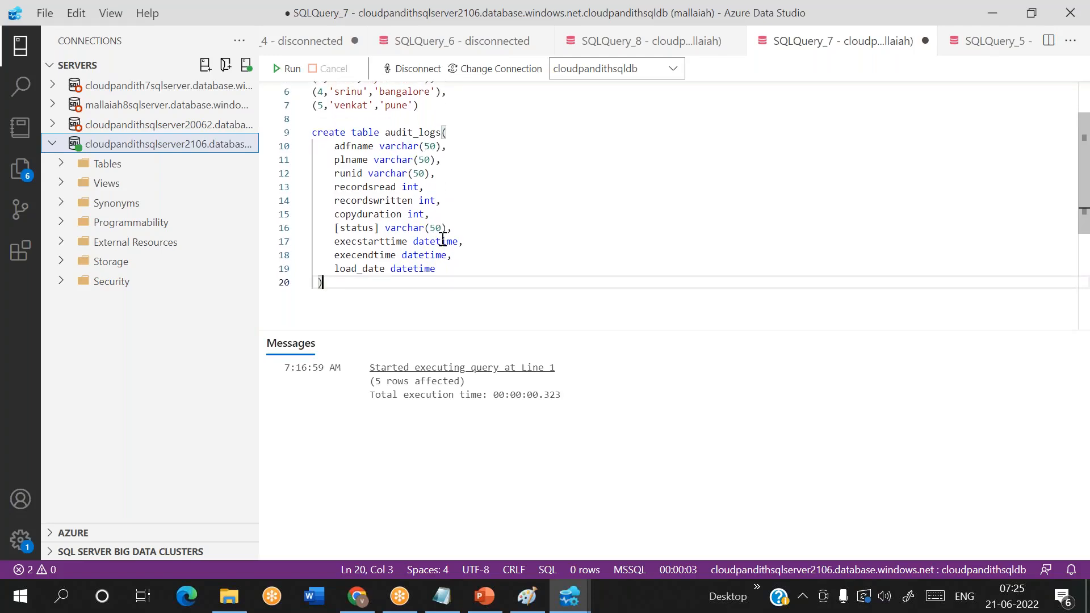
- Start an insert into audit_logs statement with an empty values() list below the table definition
{"action": "key", "text": "Return"}
{"action": "key", "text": "Return"}
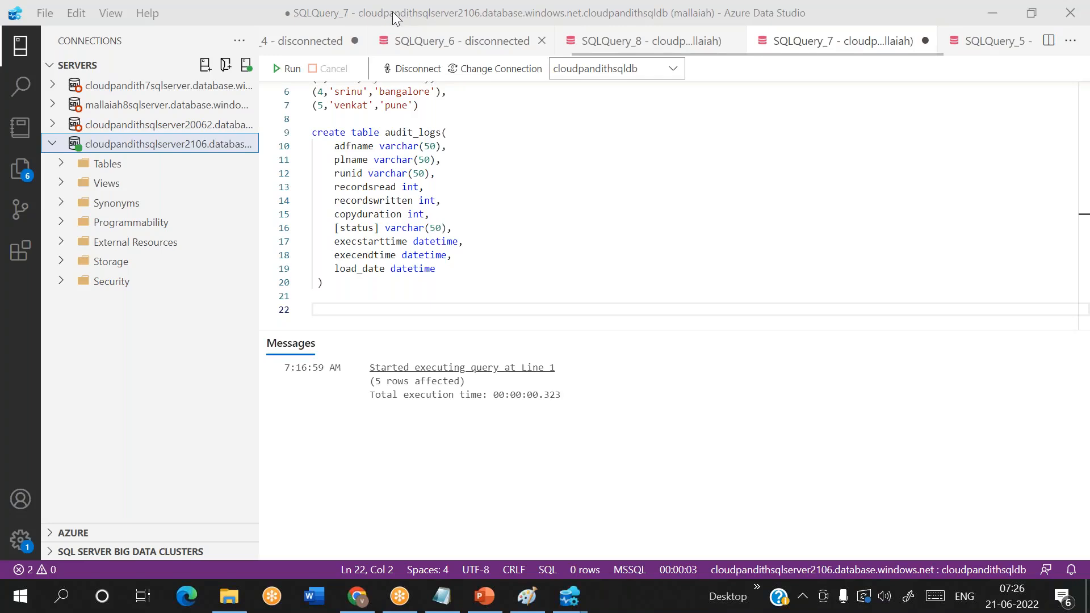
{"action": "left_click", "coordinate": [340, 295]}
{"action": "key", "text": "Return"}
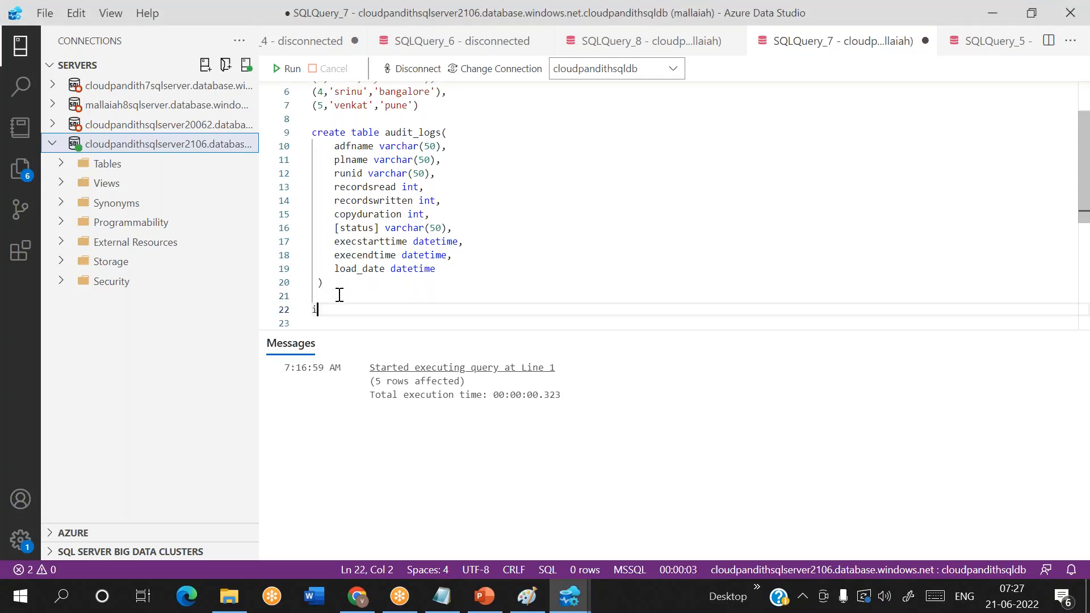
{"action": "type", "text": "insert into "}
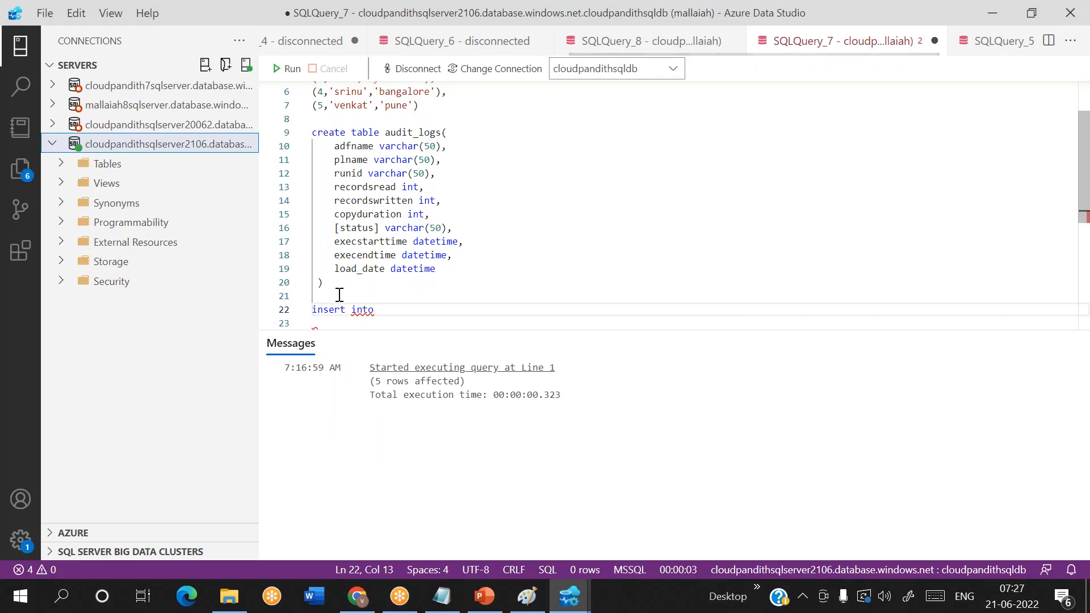
{"action": "type", "text": "audit_log"}
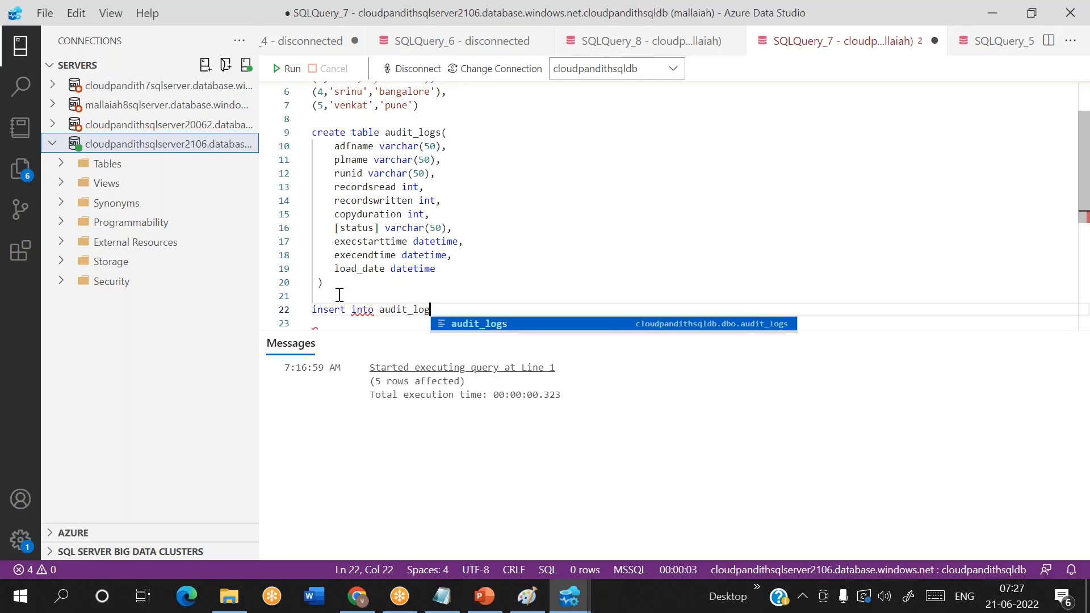
{"action": "type", "text": "s values()"}
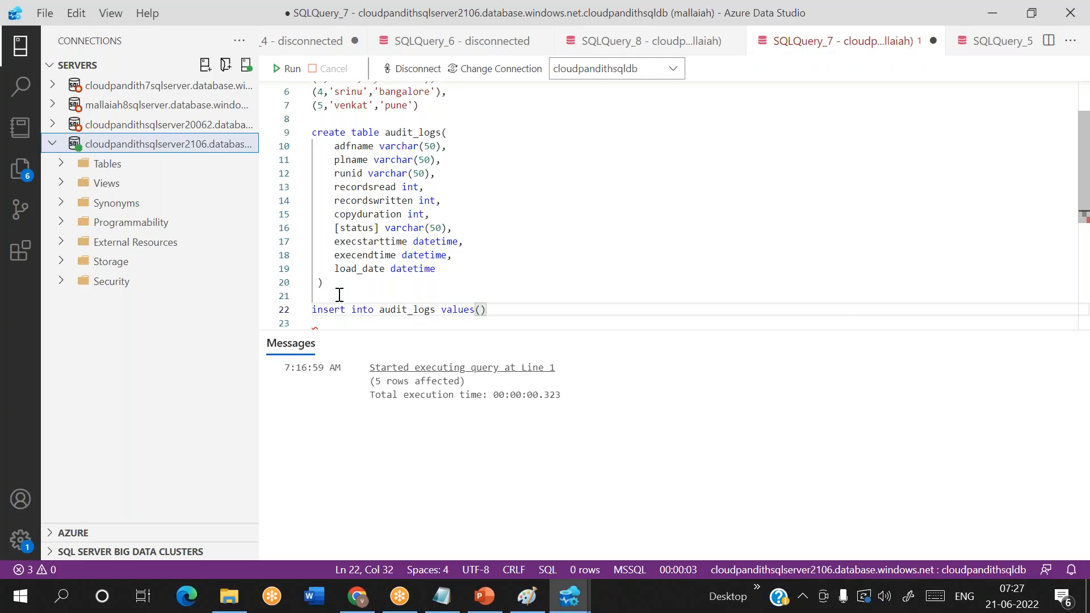
{"action": "key", "text": "Left"}
{"action": "key", "text": "Right"}
{"action": "key", "text": "shift+Home"}
{"action": "key", "text": "End"}
{"action": "key", "text": "Left"}
- Enter 'myadf', 'mypl' and 'run@123' as the first three values of the audit_logs insert
{"action": "type", "text": "''"}
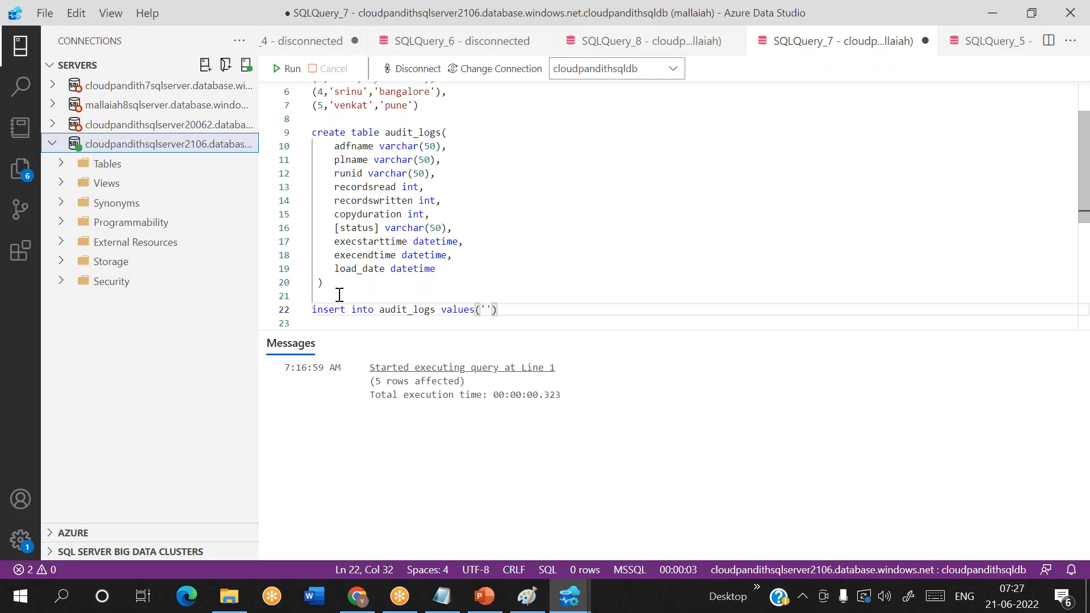
{"action": "type", "text": "myadf'"}
{"action": "type", "text": ",'"}
{"action": "type", "text": "mupl"}
{"action": "key", "text": "BackSpace"}
{"action": "key", "text": "BackSpace"}
{"action": "key", "text": "BackSpace"}
{"action": "key", "text": "BackSpace"}
{"action": "type", "text": "mypl','"}
{"action": "key", "text": "Left"}
{"action": "key", "text": "Right"}
{"action": "type", "text": "run@123"}
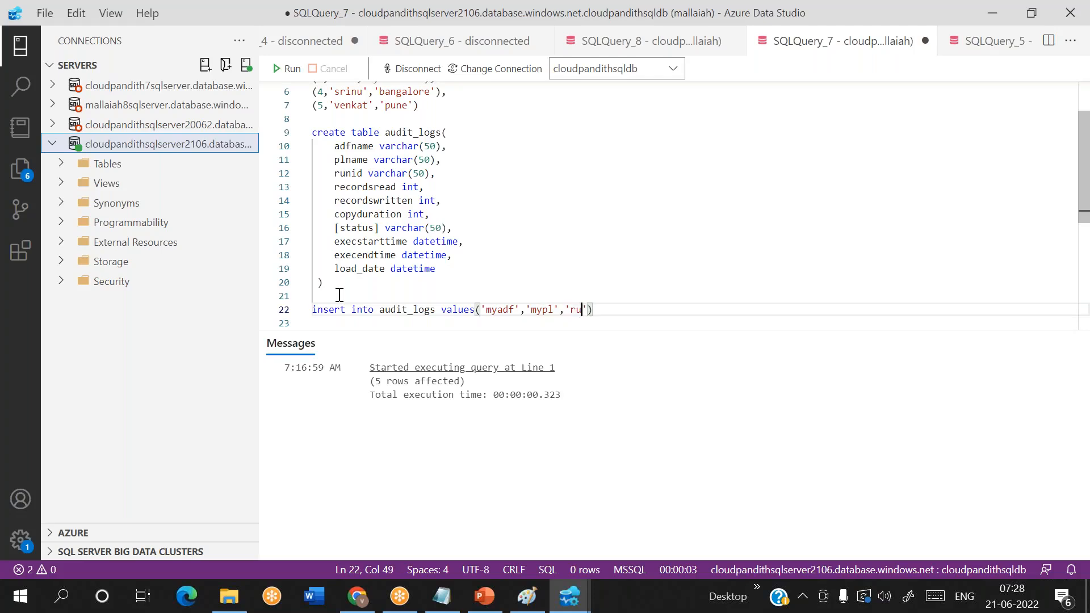
{"action": "type", "text": "','"}
- Add the values 10, 10, 15 and 'succeeded' after the run ID in the insert statement
{"action": "key", "text": "BackSpace"}
{"action": "type", "text": "10,10,15,"}
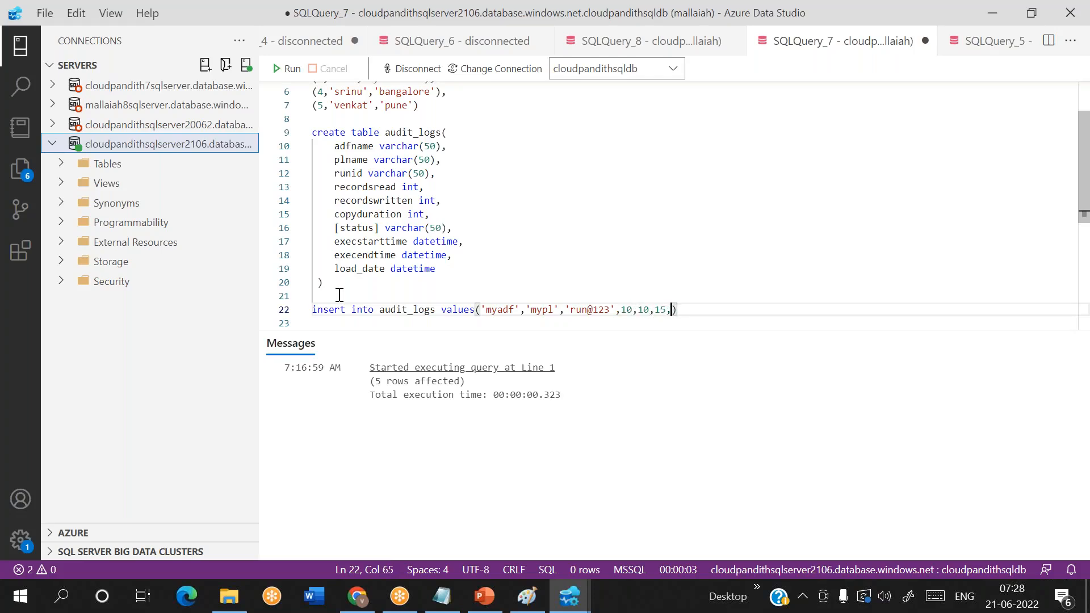
{"action": "type", "text": "'succ"}
{"action": "type", "text": "ede"}
{"action": "key", "text": "BackSpace"}
{"action": "key", "text": "BackSpace"}
{"action": "key", "text": "BackSpace"}
{"action": "type", "text": "eeded',"}
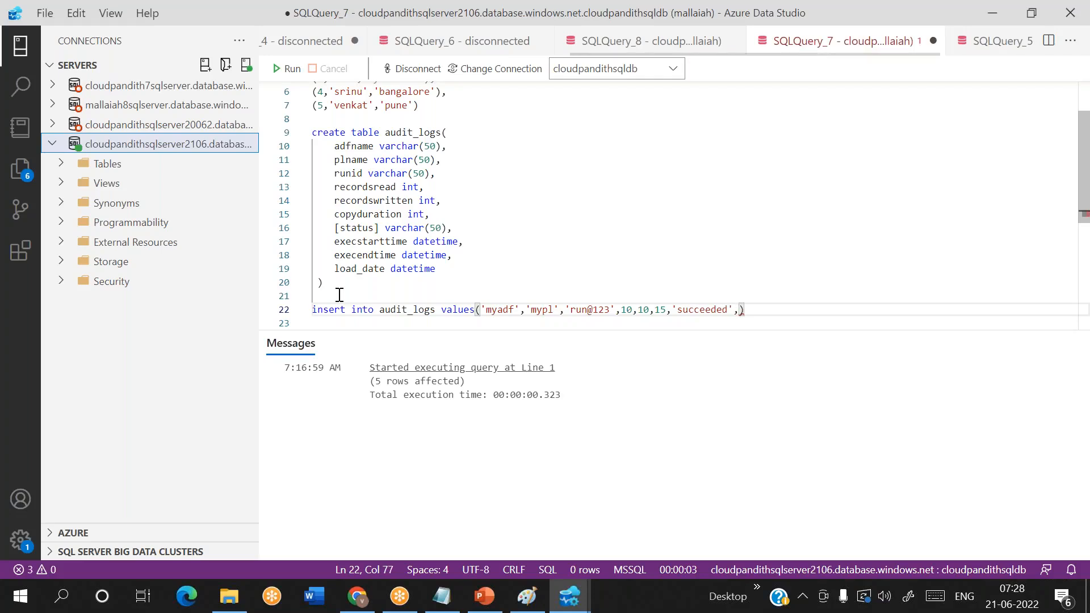
{"action": "type", "text": "'2"}
{"action": "type", "text": "022-"}
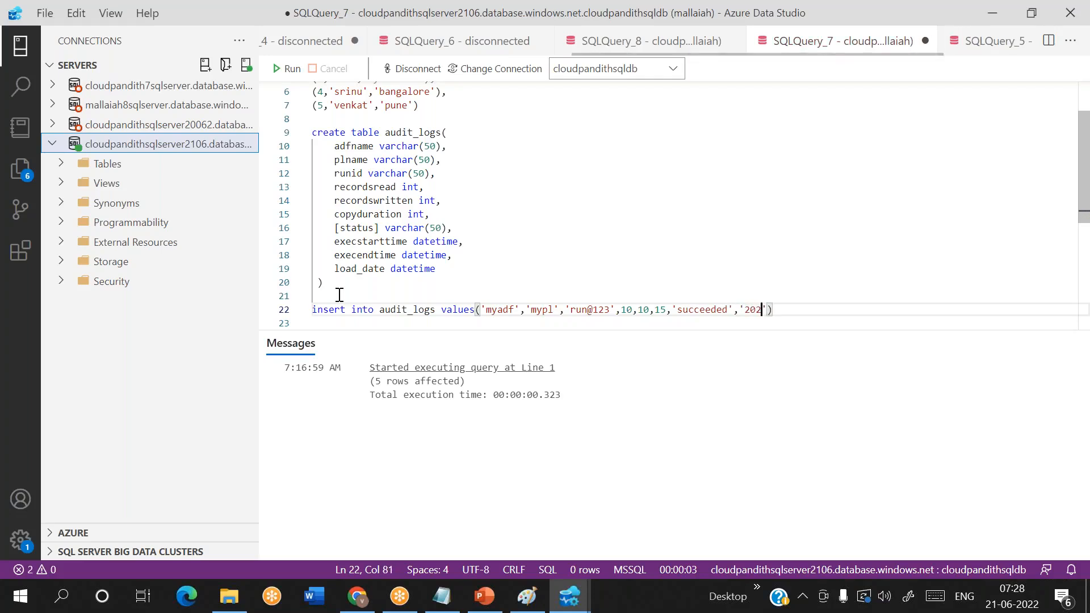
{"action": "type", "text": "06-21"}
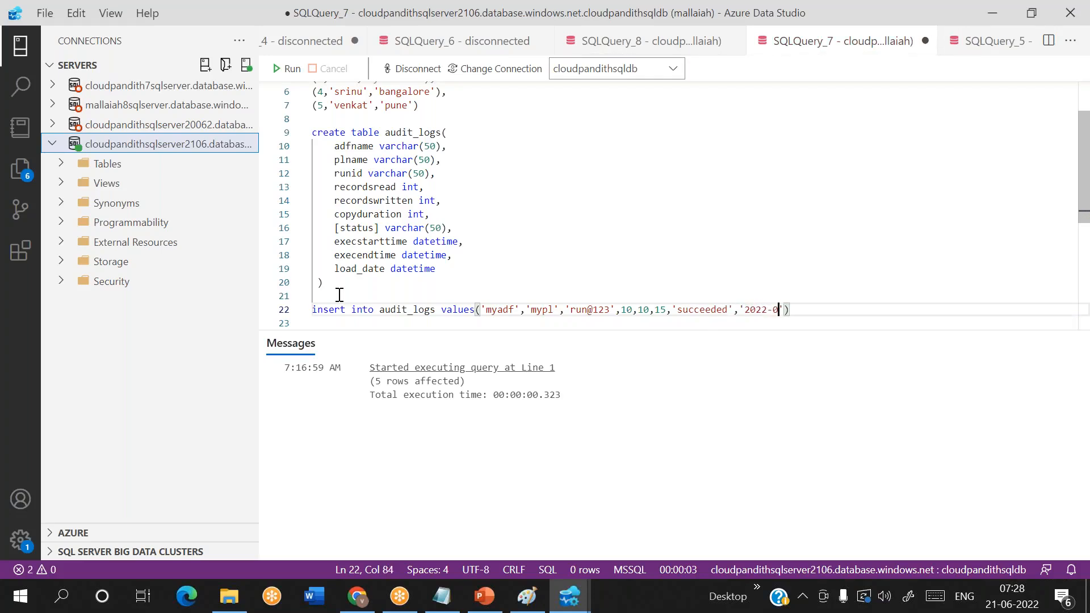
{"action": "type", "text": " 10:10:10"}
{"action": "left_click", "coordinate": [791, 63]}
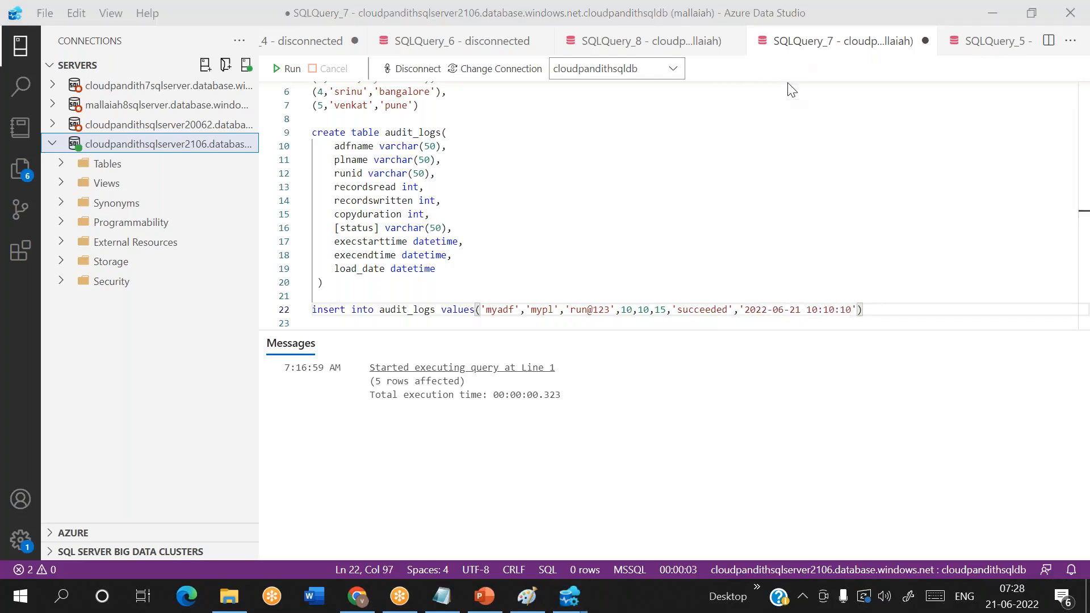
{"action": "left_click", "coordinate": [857, 309]}
{"action": "type", "text": ",'"}
{"action": "type", "text": "2022-0"}
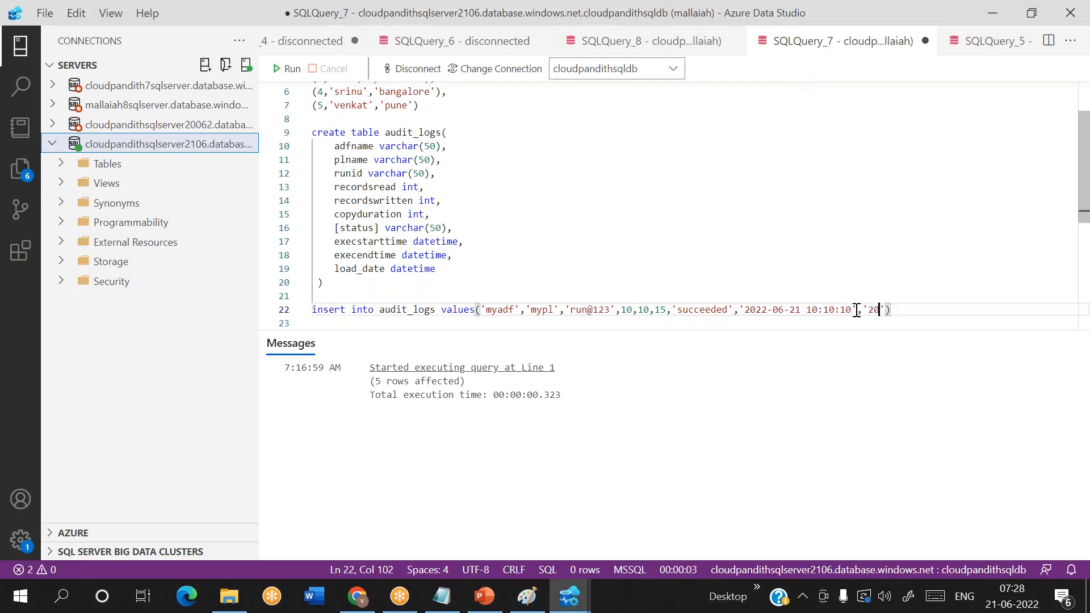
{"action": "type", "text": "6-21 10:10:25"}
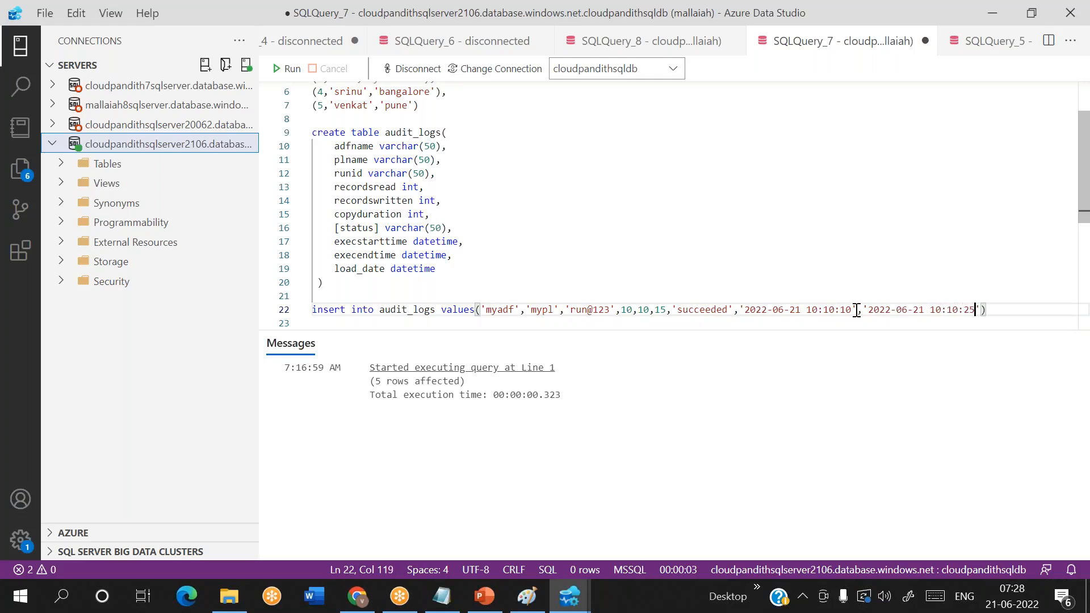
{"action": "type", "text": ",'"}
{"action": "type", "text": "21"}
{"action": "type", "text": "-"}
- Add the load date '2022-06-21', without a time, as the last value of the insert statement
{"action": "key", "text": "BackSpace"}
{"action": "key", "text": "BackSpace"}
{"action": "key", "text": "BackSpace"}
{"action": "type", "text": "2022-06-21"}
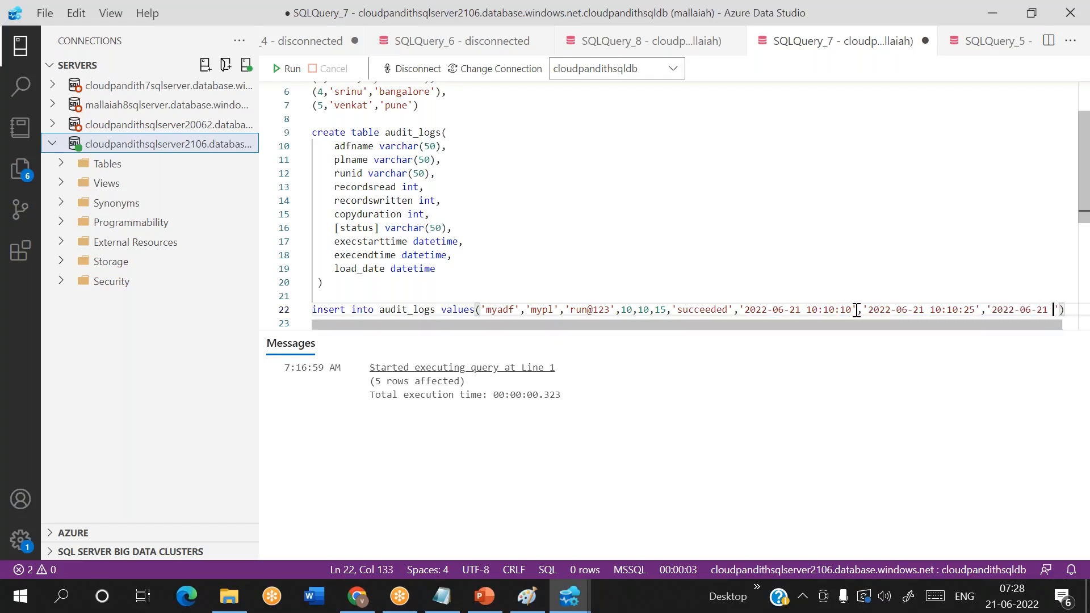
{"action": "key", "text": "BackSpace"}
- Change the load_date column's data type to date in the audit_logs definition
{"action": "left_click", "coordinate": [462, 271]}
{"action": "key", "text": "BackSpace"}
{"action": "key", "text": "BackSpace"}
{"action": "key", "text": "BackSpace"}
{"action": "key", "text": "BackSpace"}
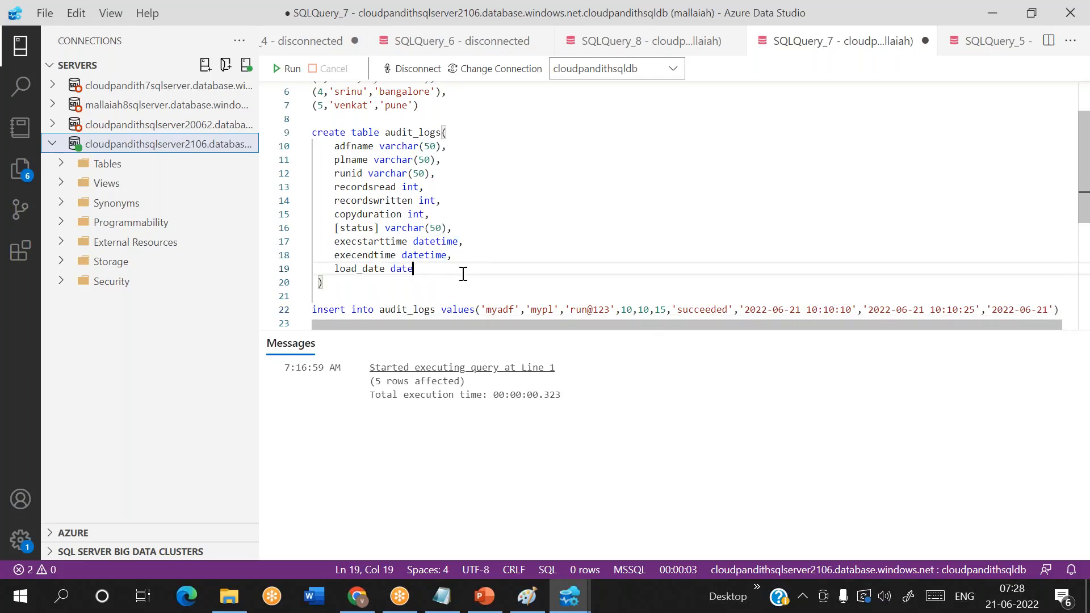
{"action": "left_click", "coordinate": [1076, 313]}
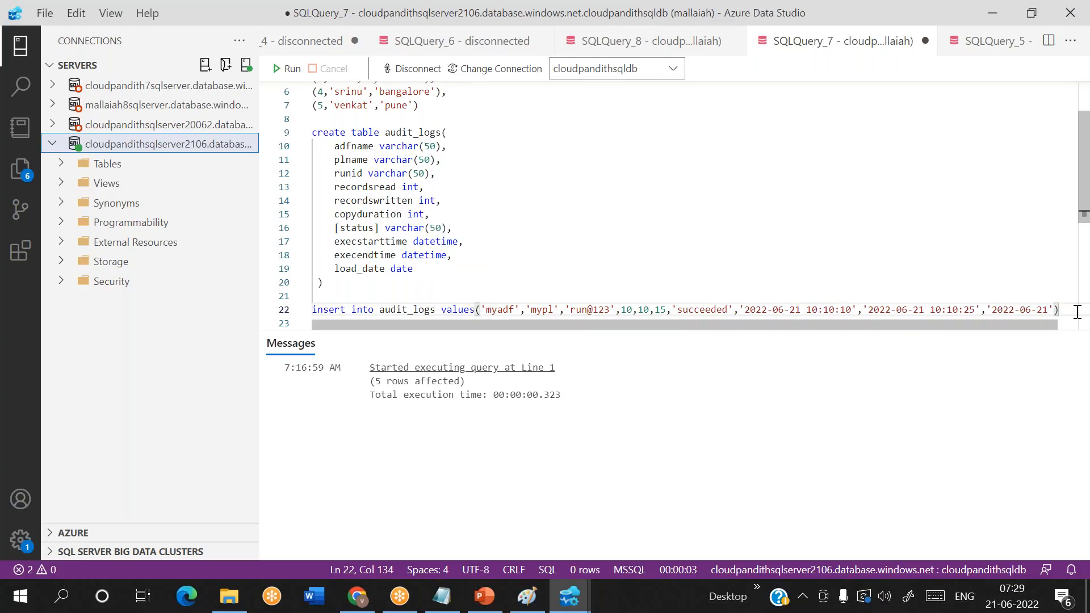
- Insert one blank line above the insert statement and three new lines below it
{"action": "scroll", "coordinate": [1011, 304], "scroll_direction": "down", "scroll_amount": 1}
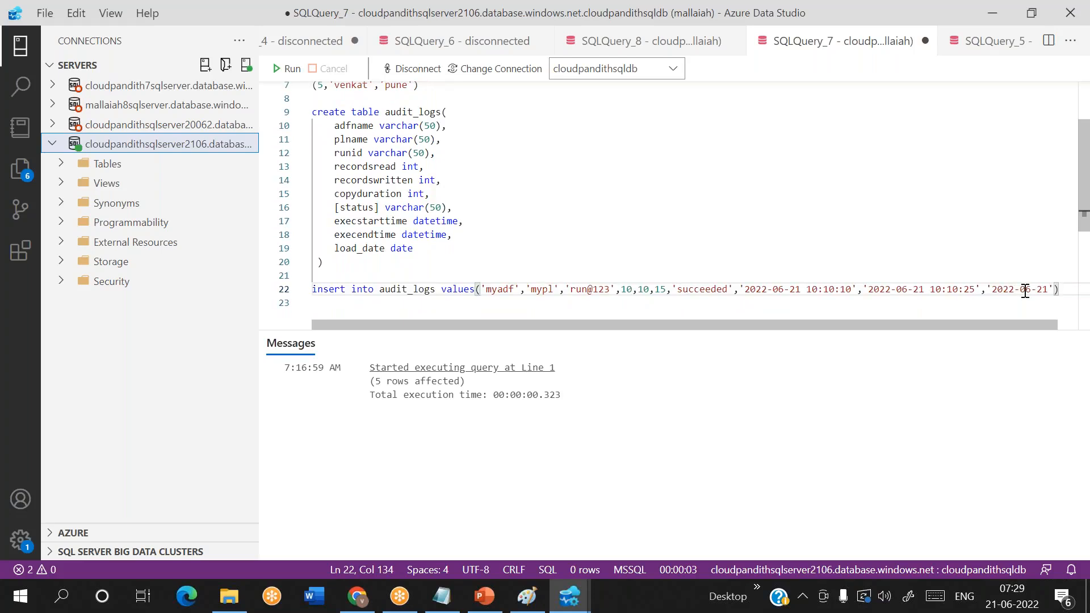
{"action": "left_click", "coordinate": [317, 272]}
{"action": "key", "text": "Return"}
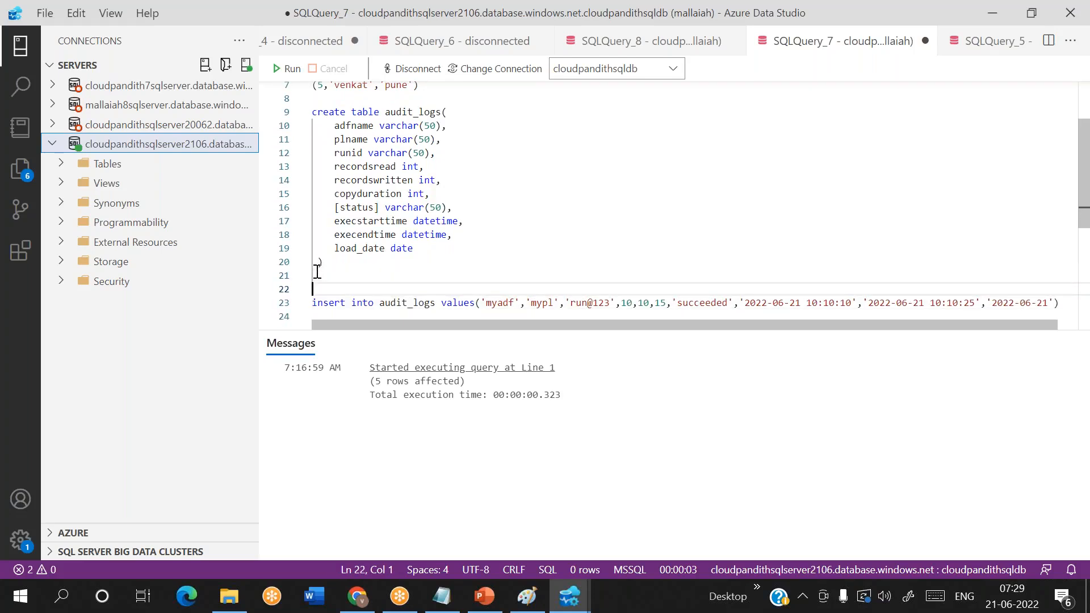
{"action": "scroll", "coordinate": [314, 273], "scroll_direction": "down", "scroll_amount": 3}
{"action": "left_click", "coordinate": [1061, 249]}
{"action": "key", "text": "Return"}
{"action": "key", "text": "Return"}
{"action": "key", "text": "Return"}
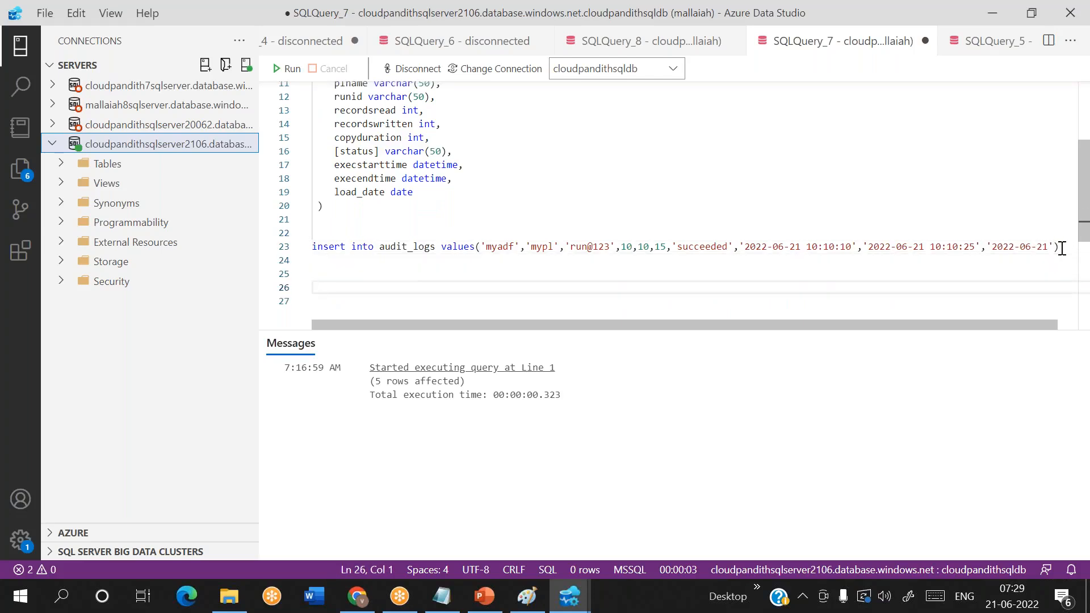
- Write the skeleton of a stored procedure named audit_logs_usp with AS, BEGIN and end on separate lines
{"action": "type", "text": "create proc a"}
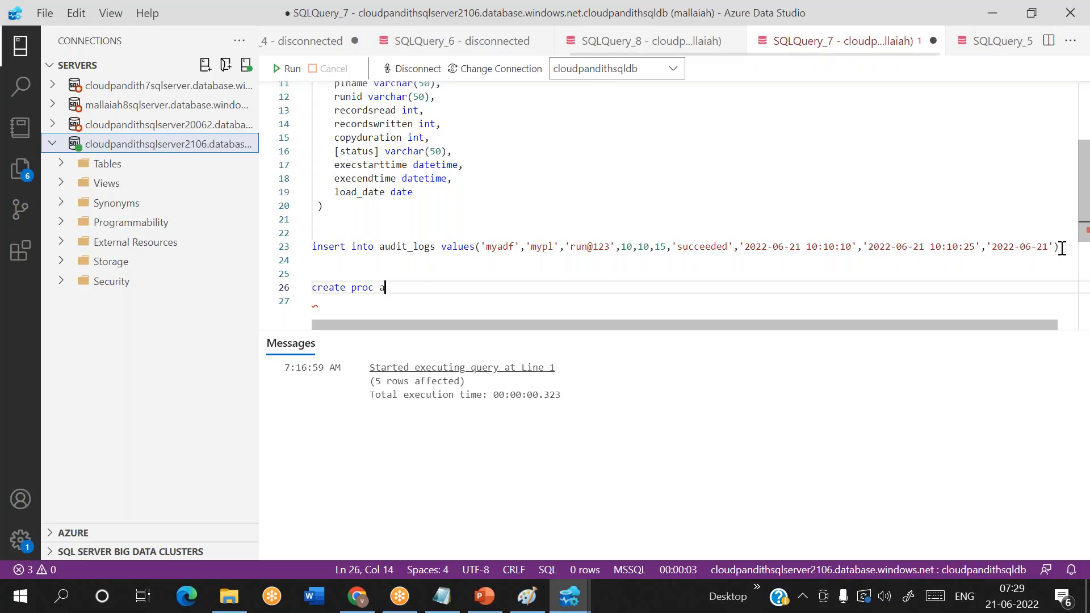
{"action": "type", "text": "udit_logs_usp"}
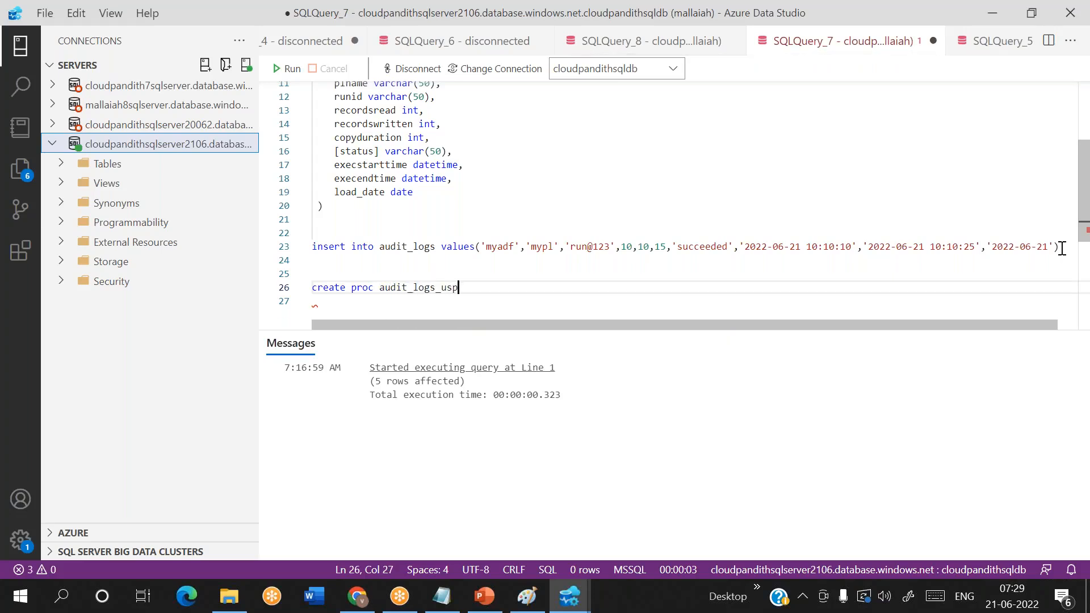
{"action": "key", "text": "Return"}
{"action": "type", "text": "AS"}
{"action": "key", "text": "Return"}
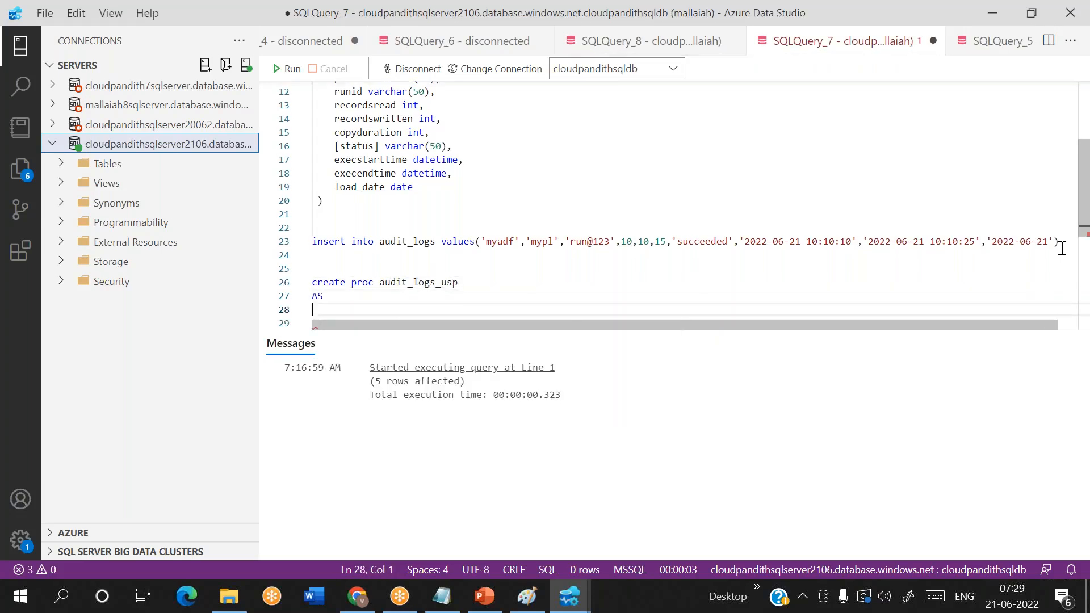
{"action": "type", "text": "BEGIN"}
{"action": "key", "text": "Return"}
{"action": "key", "text": "Return"}
{"action": "key", "text": "Return"}
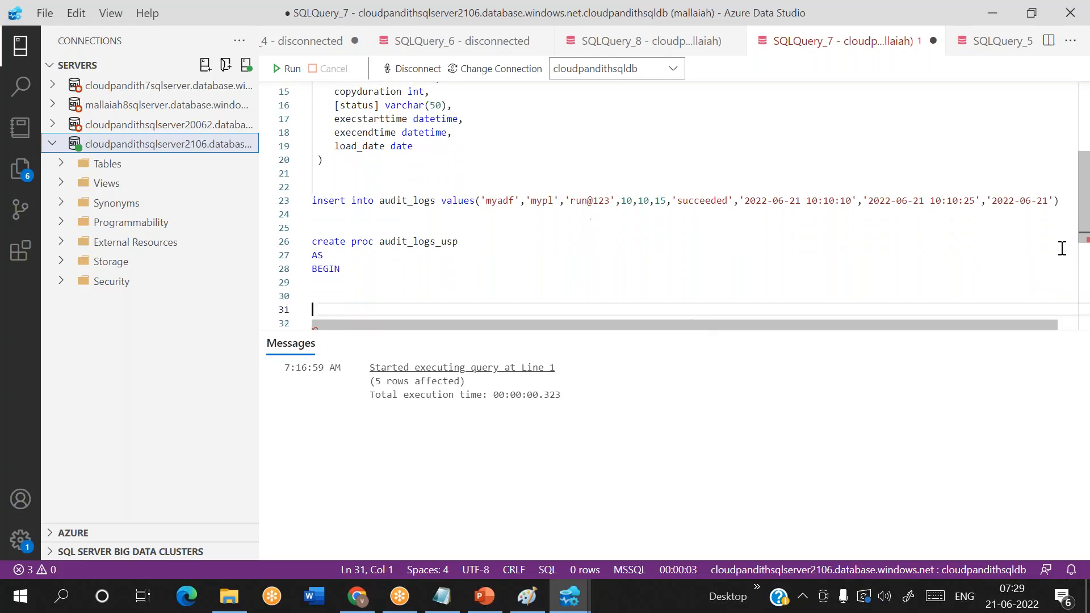
{"action": "type", "text": "end"}
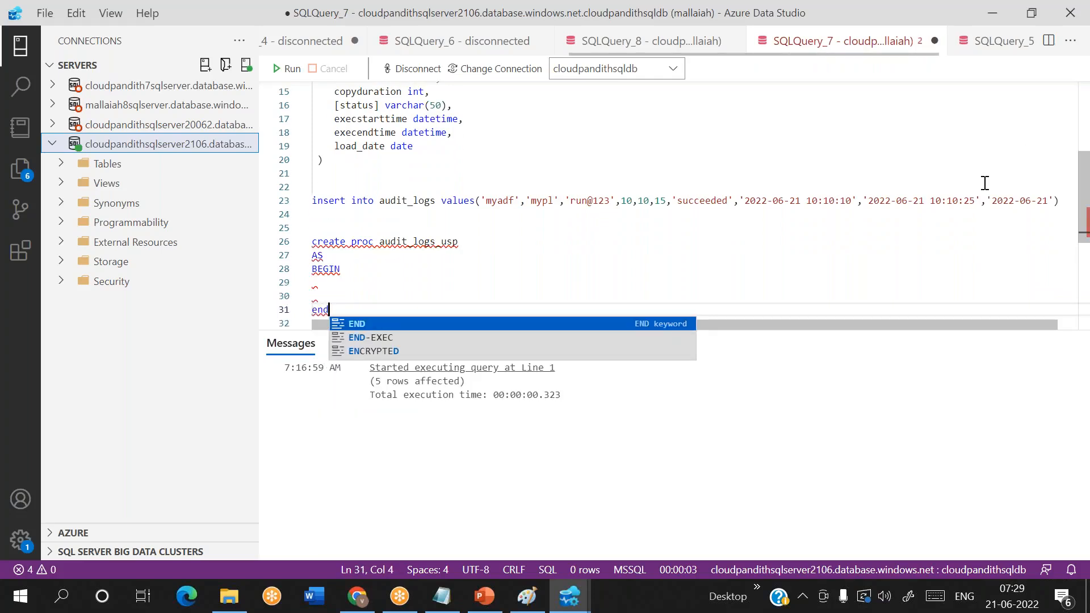
- Move the audit_logs insert statement into the procedure body between BEGIN and end, removing the spare blank line
{"action": "left_click", "coordinate": [980, 189]}
{"action": "key", "text": "Down"}
{"action": "key", "text": "shift+End"}
{"action": "key", "text": "ctrl+x"}
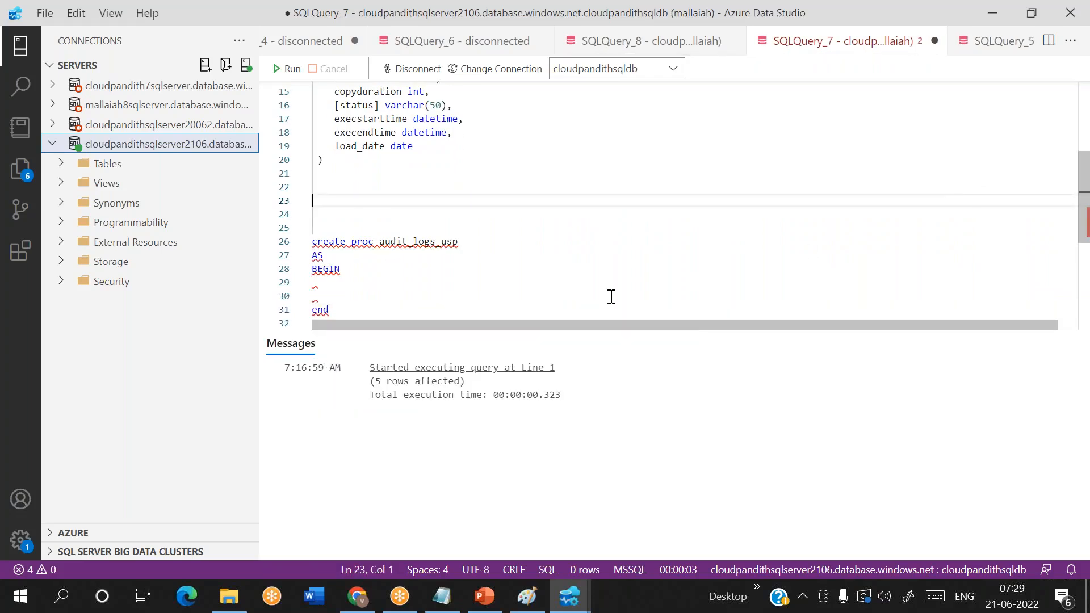
{"action": "left_click", "coordinate": [333, 290]}
{"action": "key", "text": "ctrl+v"}
{"action": "key", "text": "Home"}
{"action": "key", "text": "BackSpace"}
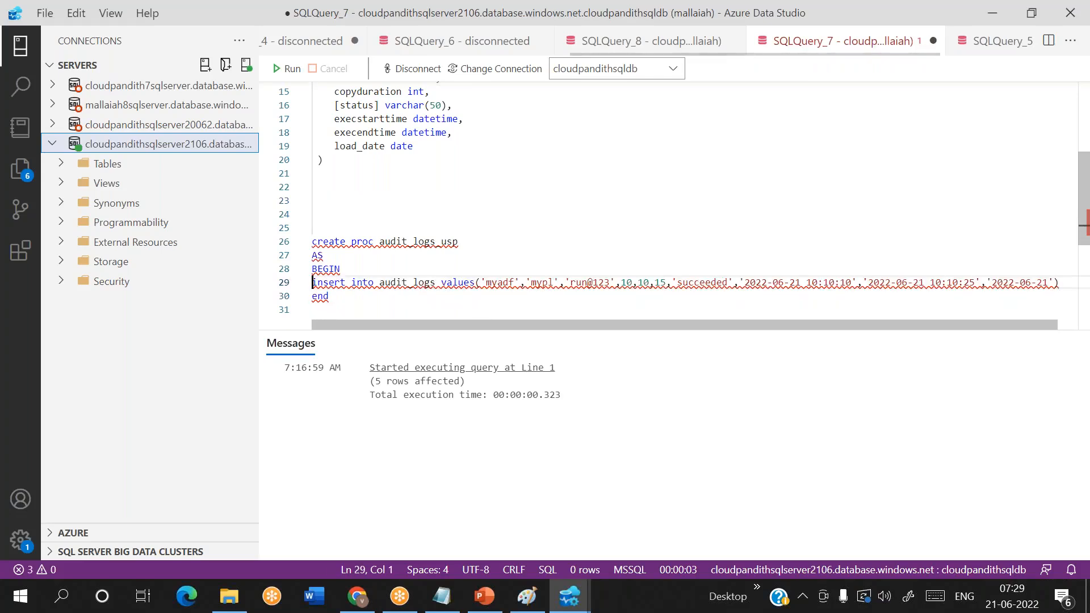
{"action": "double_click", "coordinate": [508, 282]}
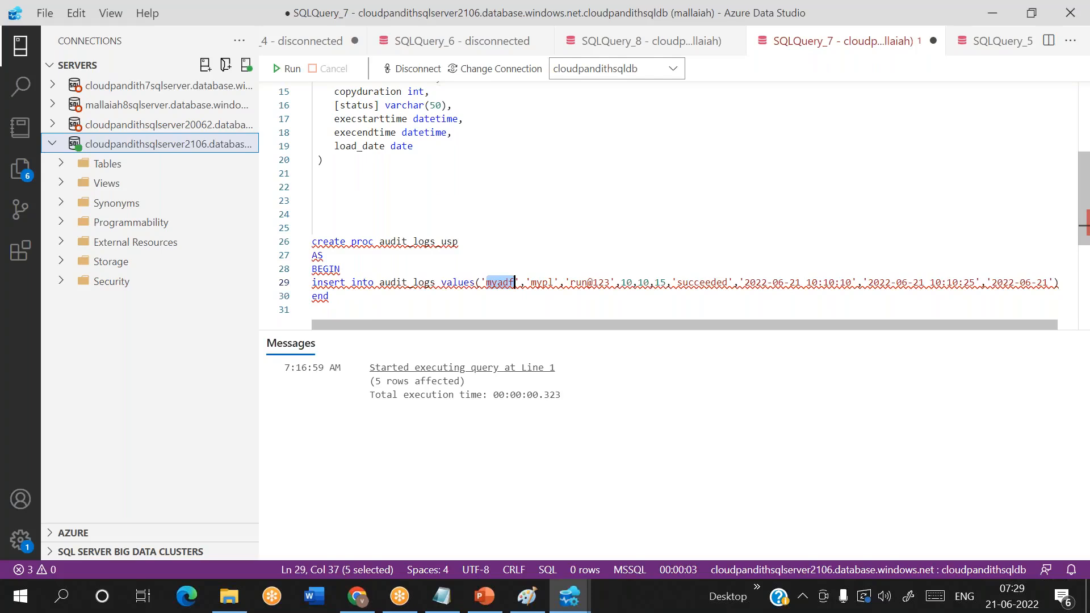
{"action": "left_click", "coordinate": [481, 244]}
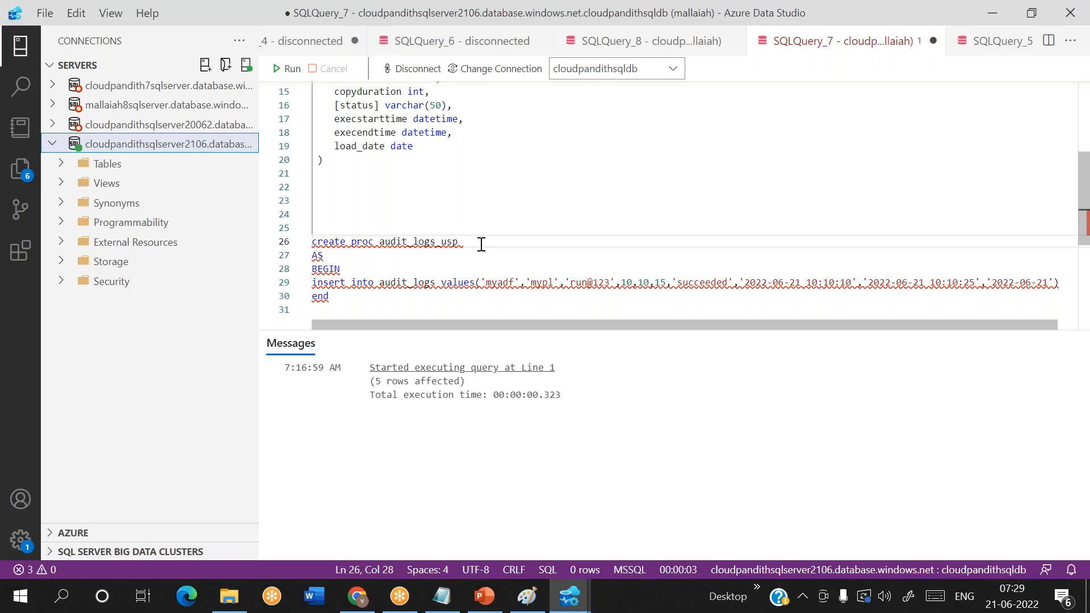
{"action": "left_click", "coordinate": [520, 283]}
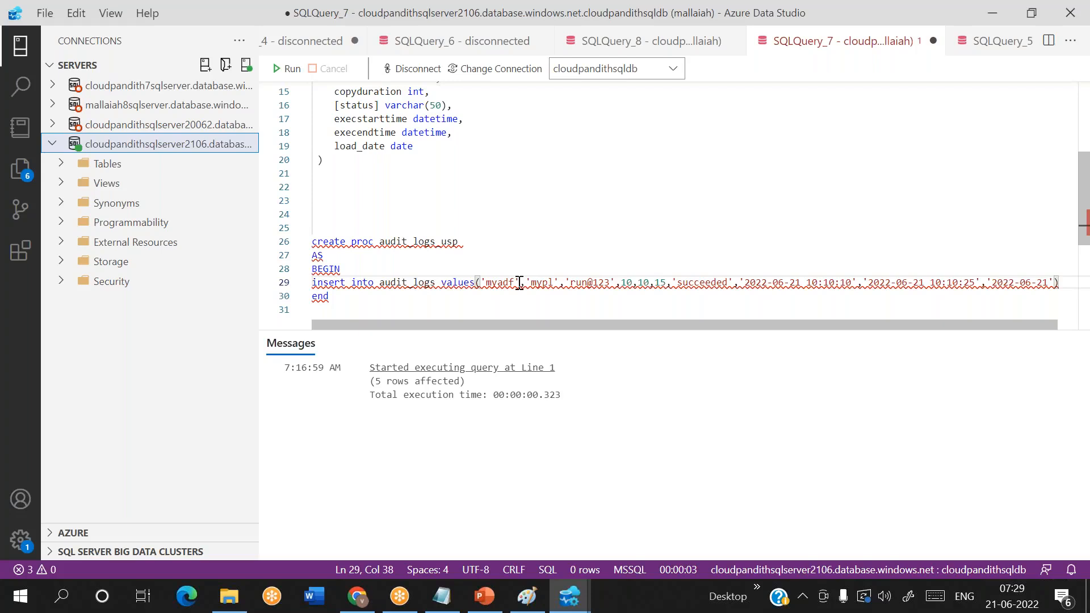
{"action": "key", "text": "BackSpace"}
{"action": "key", "text": "BackSpace"}
{"action": "key", "text": "BackSpace"}
{"action": "key", "text": "BackSpace"}
{"action": "key", "text": "BackSpace"}
{"action": "key", "text": "BackSpace"}
{"action": "key", "text": "BackSpace"}
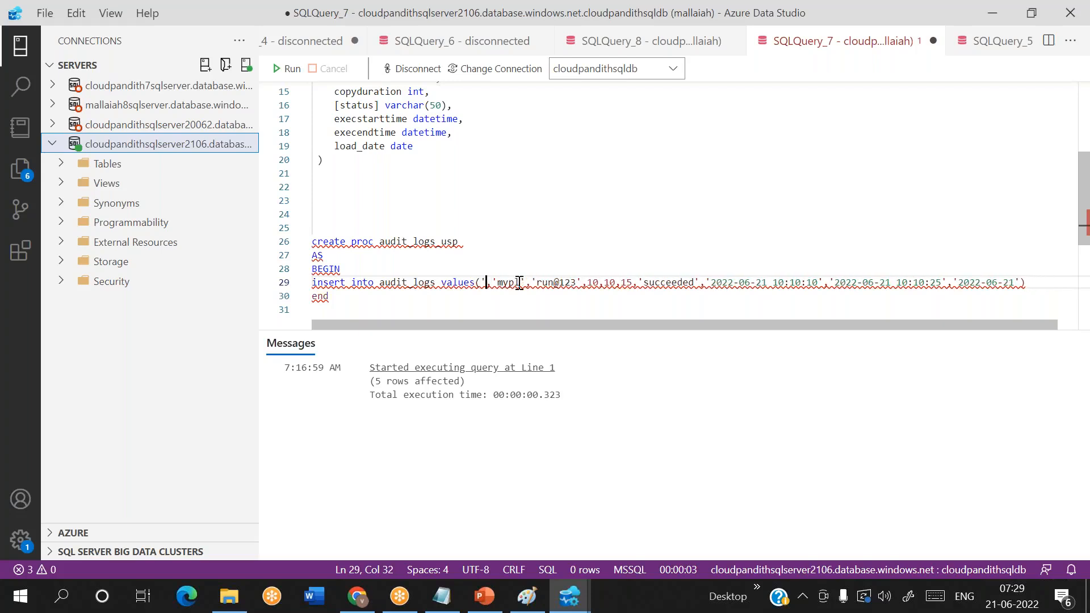
{"action": "type", "text": "@adfname"}
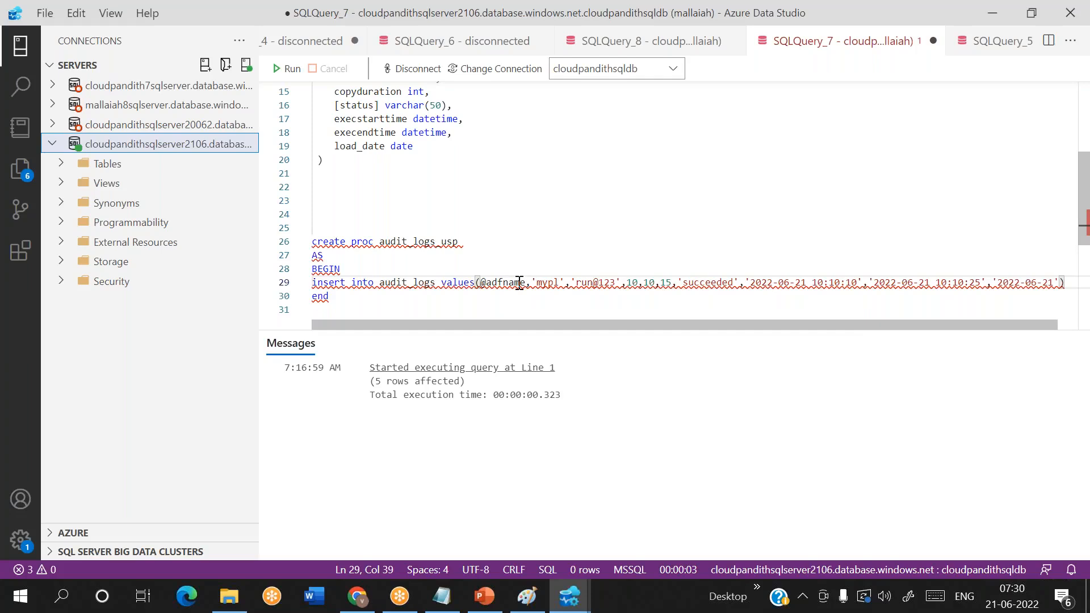
{"action": "double_click", "coordinate": [513, 281]}
{"action": "key", "text": "ctrl+c"}
{"action": "left_click", "coordinate": [480, 243]}
{"action": "key", "text": "Return"}
{"action": "key", "text": "ctrl+v"}
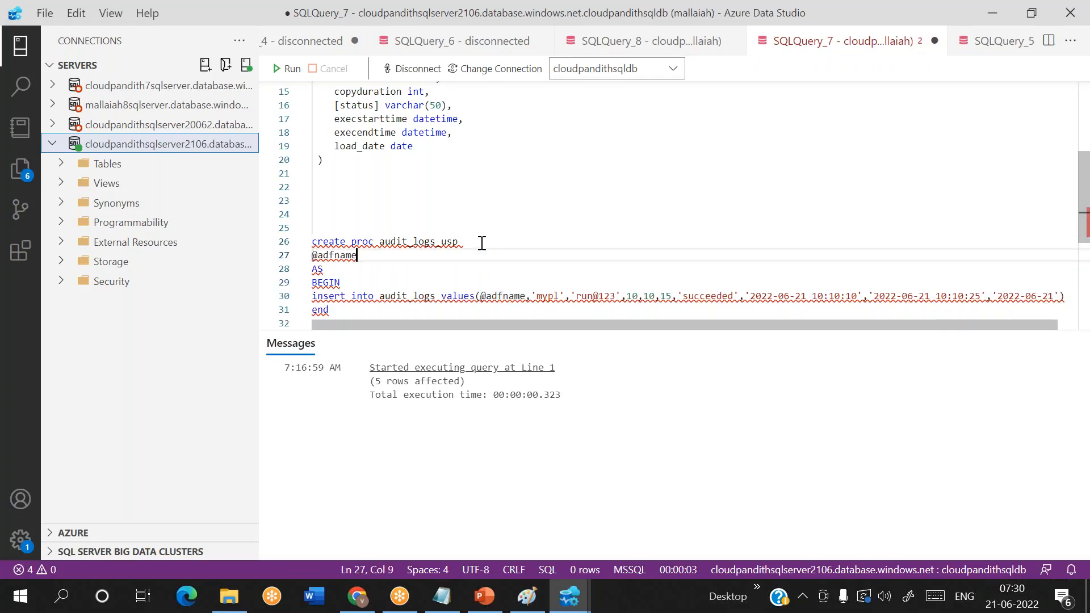
{"action": "type", "text": "varcha"}
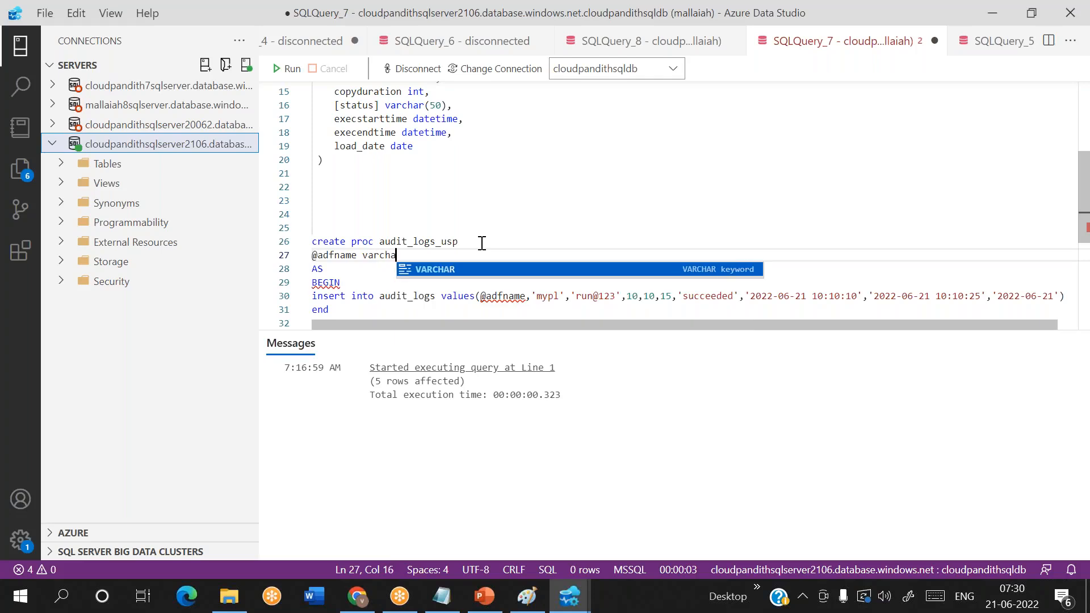
{"action": "type", "text": "r(50)"}
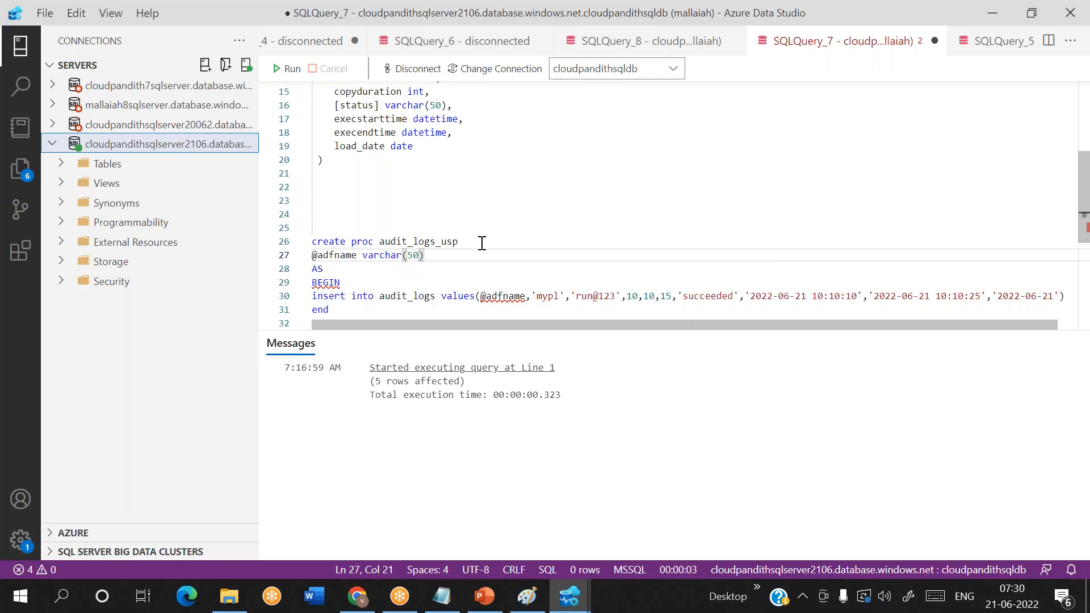
{"action": "scroll", "coordinate": [482, 243], "scroll_direction": "down", "scroll_amount": 2}
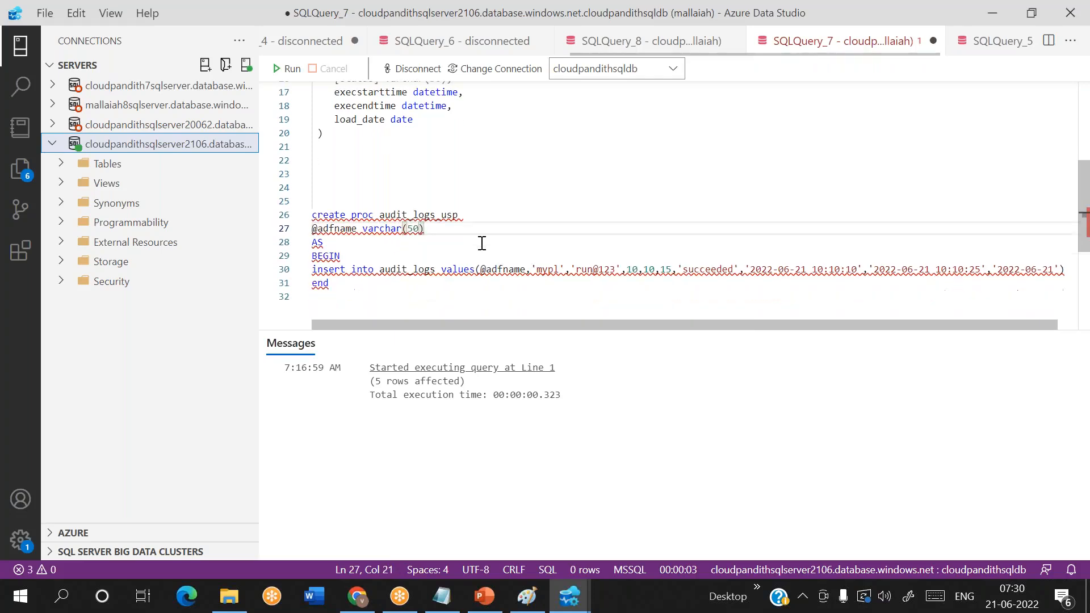
{"action": "double_click", "coordinate": [556, 250]}
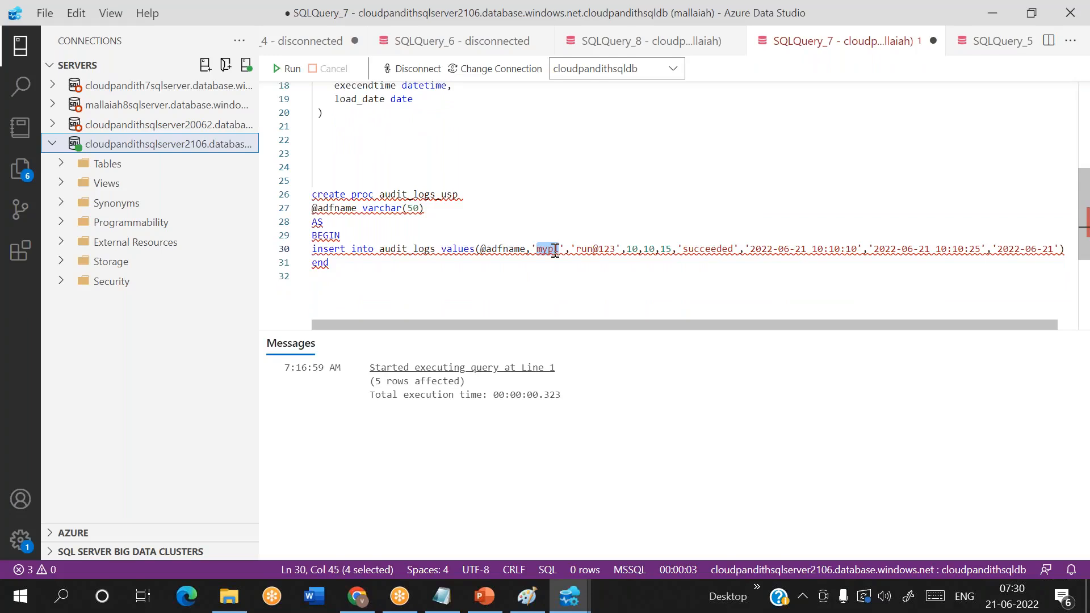
{"action": "left_click", "coordinate": [555, 249]}
{"action": "key", "text": "BackSpace"}
{"action": "key", "text": "BackSpace"}
{"action": "key", "text": "BackSpace"}
{"action": "key", "text": "BackSpace"}
{"action": "key", "text": "BackSpace"}
{"action": "key", "text": "BackSpace"}
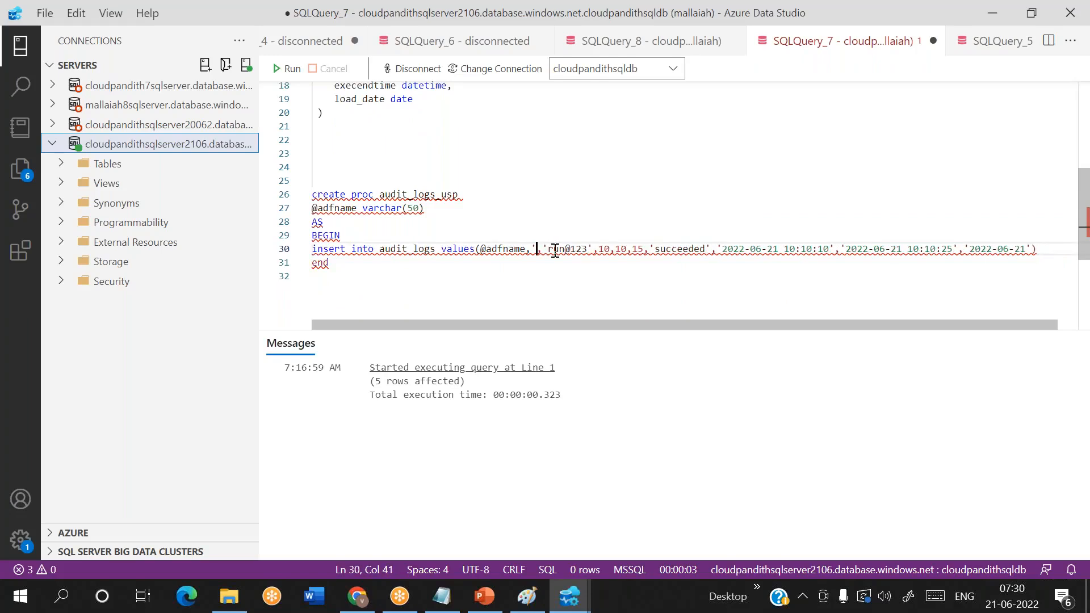
{"action": "type", "text": "@plname"}
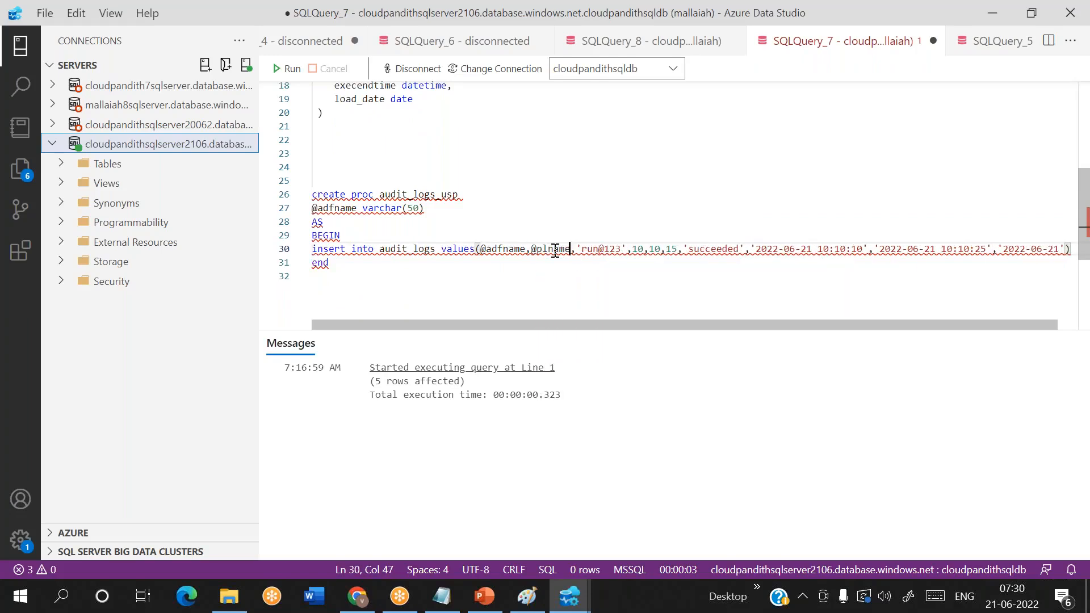
{"action": "left_click", "coordinate": [430, 206]}
{"action": "type", "text": ","}
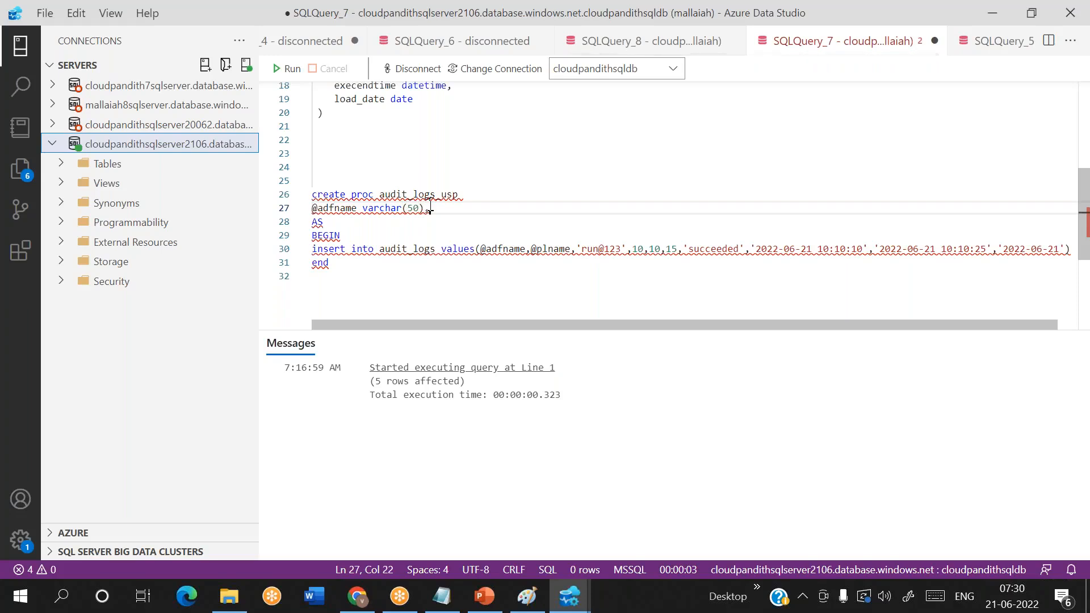
{"action": "key", "text": "Return"}
{"action": "type", "text": "@plname vcrahar"}
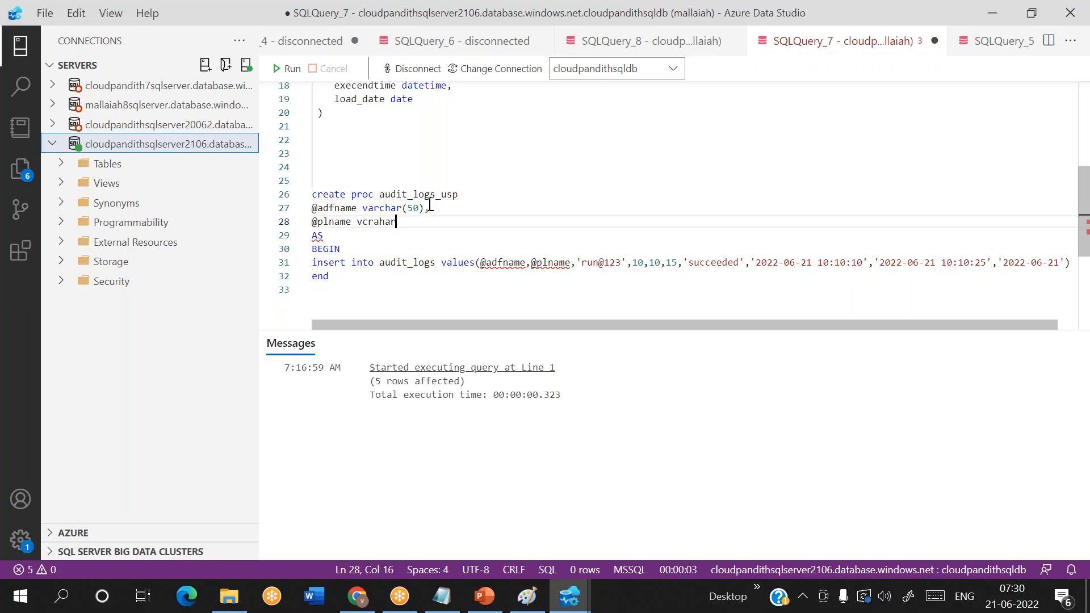
{"action": "key", "text": "BackSpace"}
{"action": "key", "text": "BackSpace"}
{"action": "key", "text": "BackSpace"}
{"action": "key", "text": "BackSpace"}
{"action": "key", "text": "BackSpace"}
{"action": "key", "text": "BackSpace"}
{"action": "type", "text": "archar"}
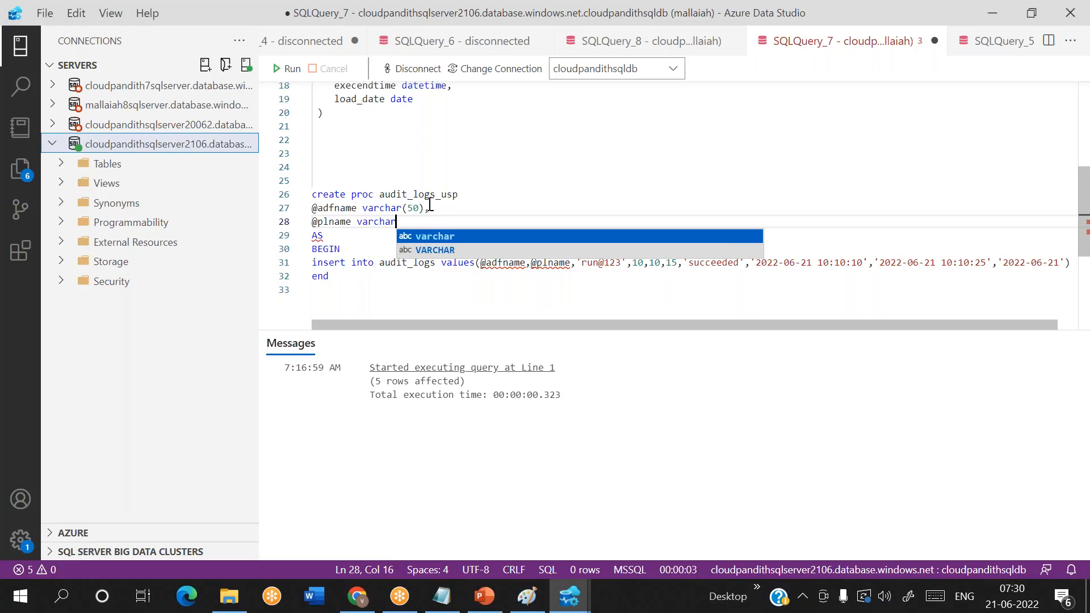
{"action": "type", "text": "(50"}
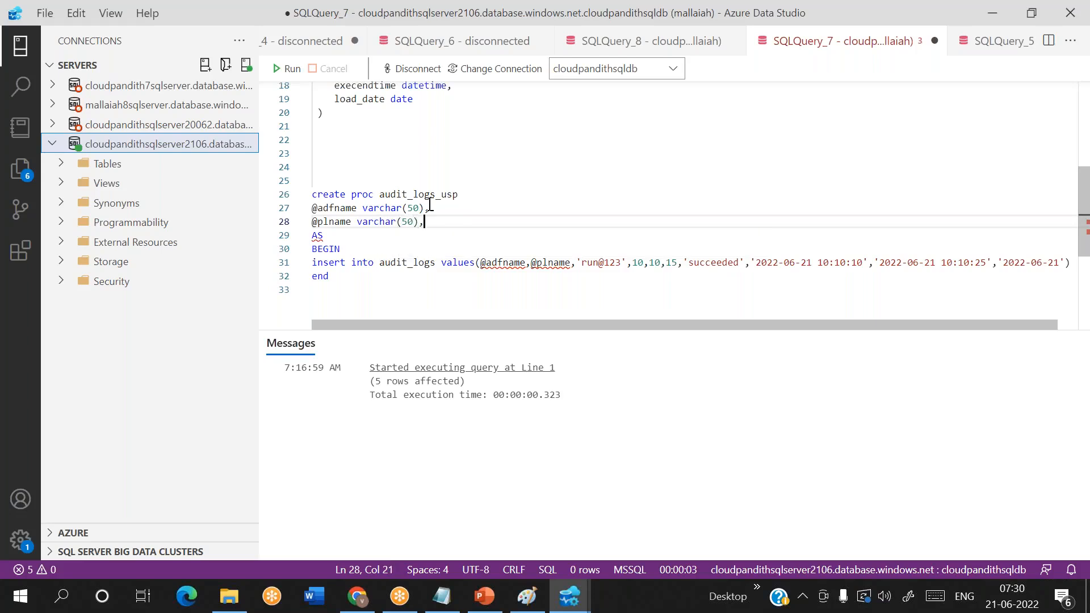
{"action": "type", "text": "),"}
{"action": "key", "text": "Return"}
{"action": "left_click", "coordinate": [625, 278]}
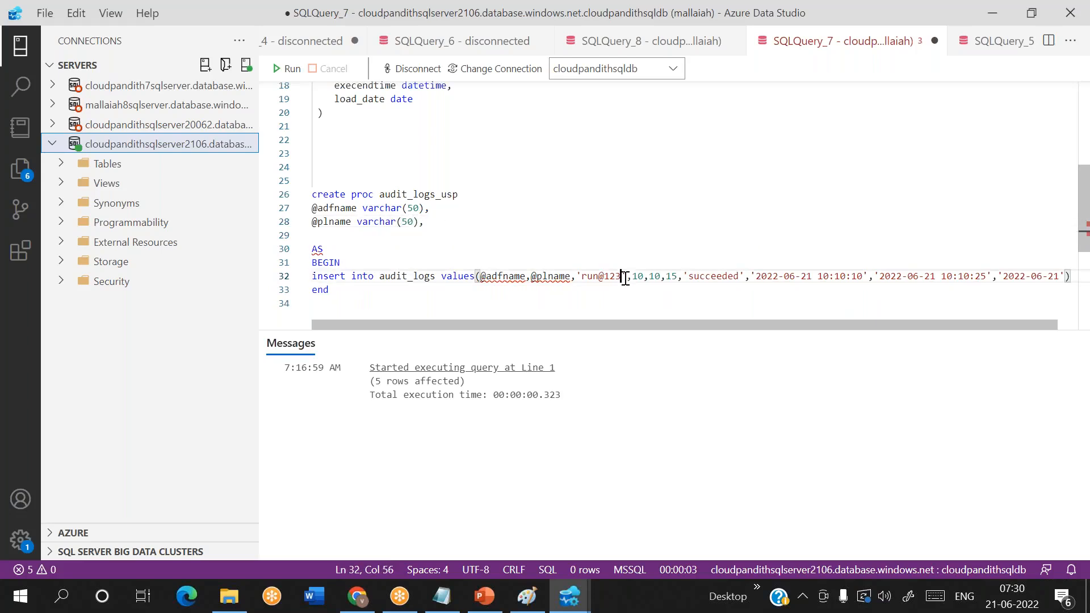
{"action": "key", "text": "BackSpace"}
{"action": "key", "text": "BackSpace"}
{"action": "key", "text": "BackSpace"}
{"action": "key", "text": "BackSpace"}
{"action": "key", "text": "BackSpace"}
{"action": "key", "text": "BackSpace"}
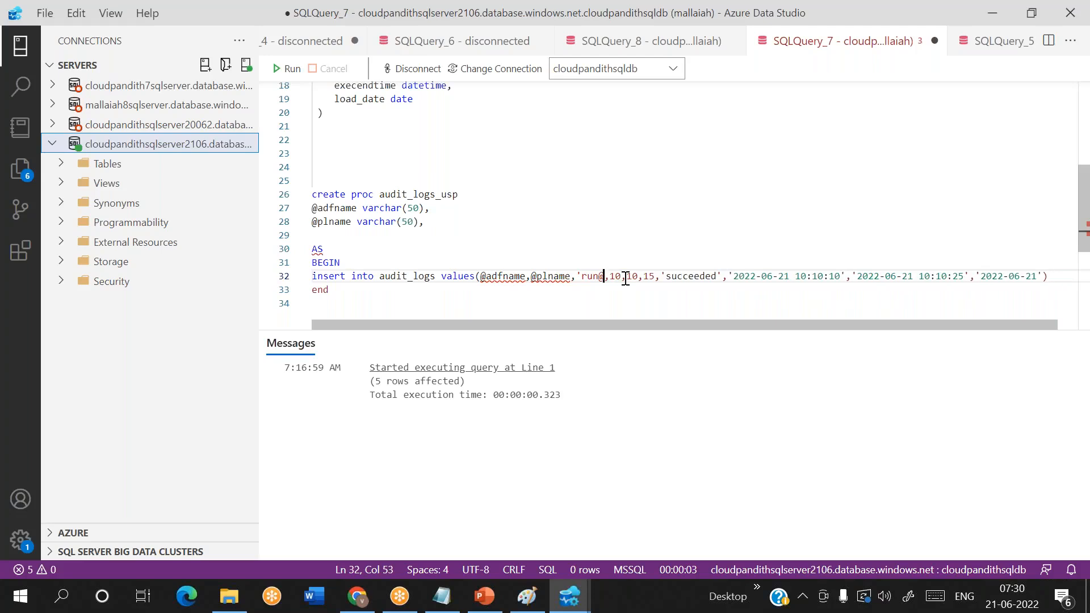
{"action": "key", "text": "BackSpace"}
{"action": "key", "text": "BackSpace"}
{"action": "type", "text": "@run"}
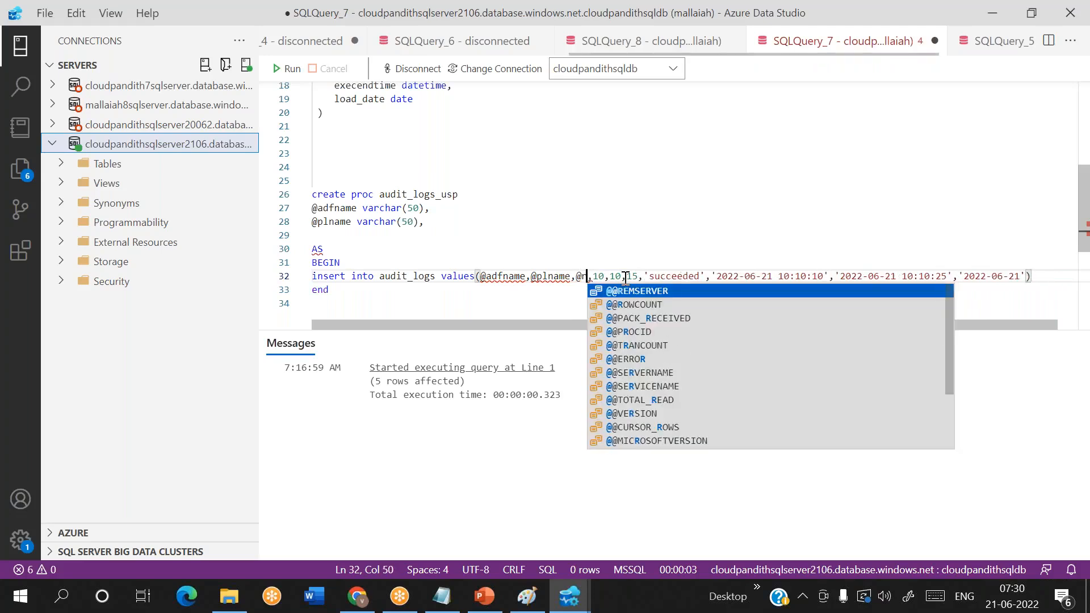
{"action": "type", "text": "id"}
{"action": "left_click", "coordinate": [335, 234]}
{"action": "type", "text": "@runid "}
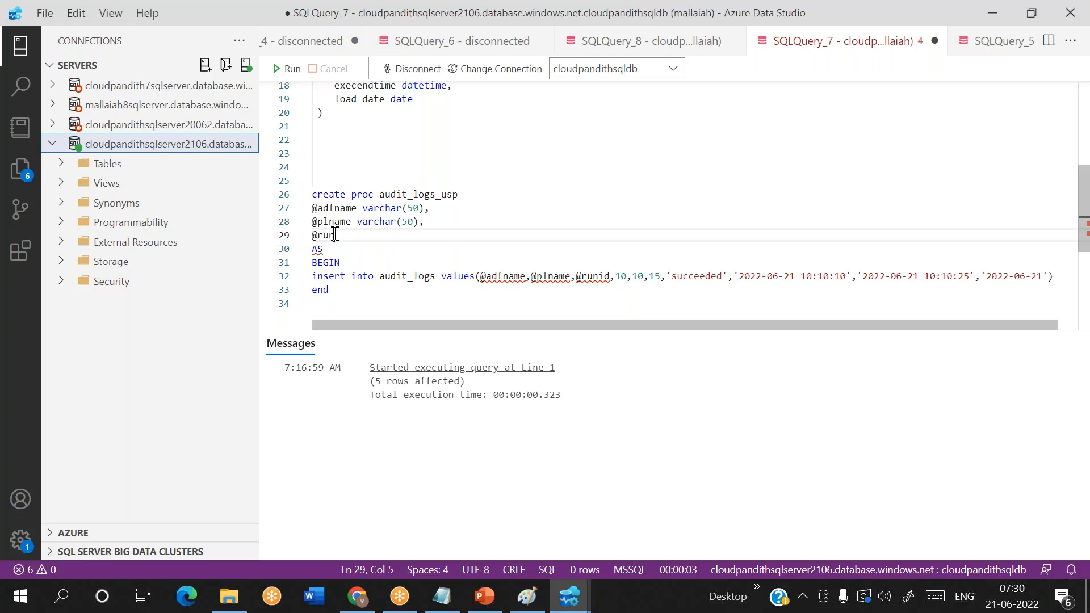
{"action": "type", "text": "varchar"}
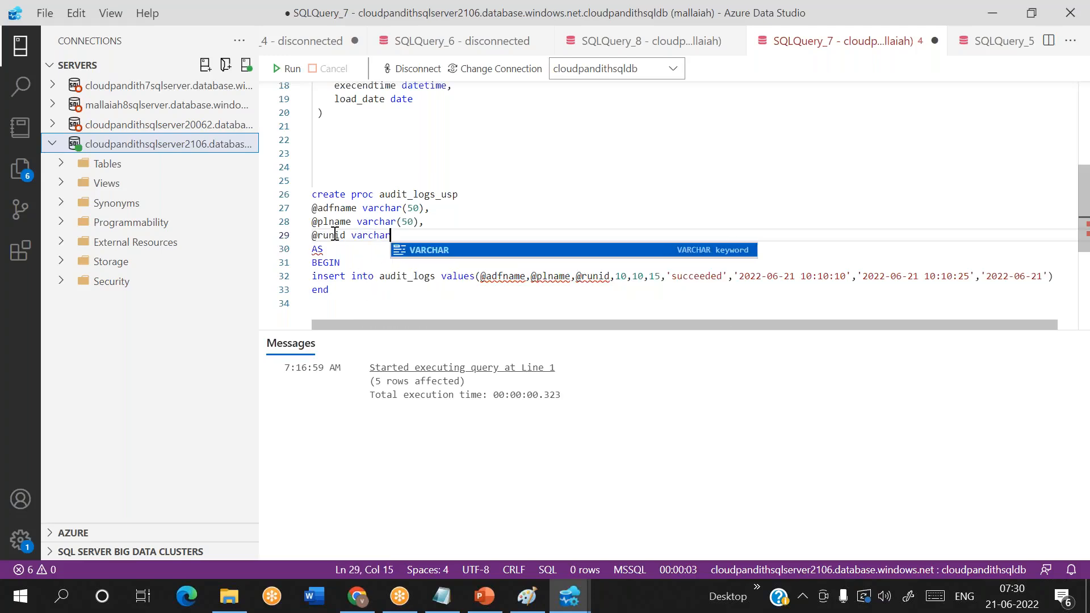
{"action": "type", "text": "(250"}
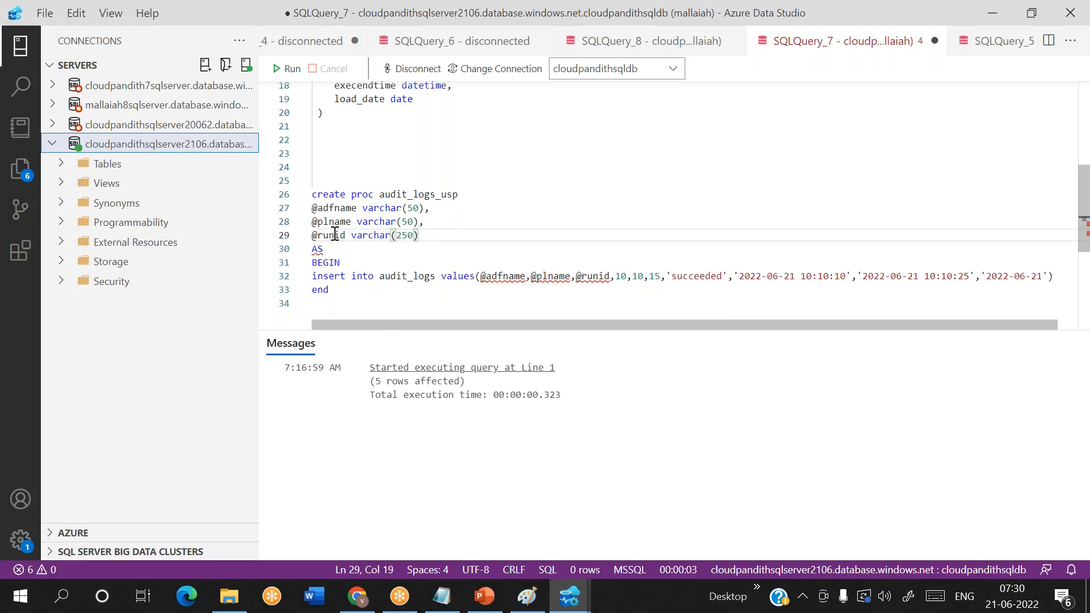
{"action": "type", "text": ")"}
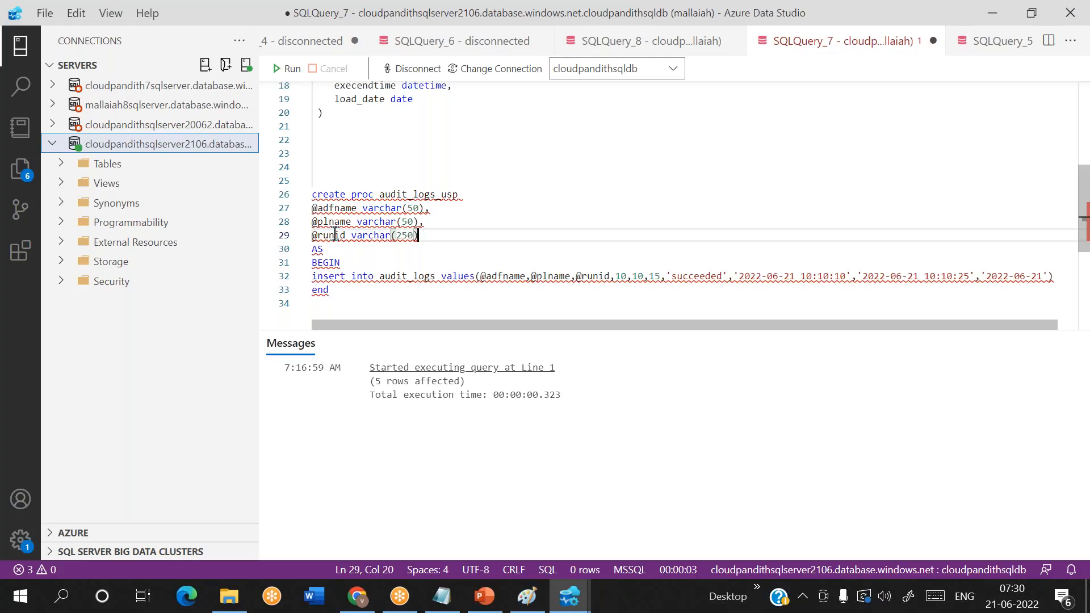
{"action": "key", "text": "BackSpace"}
{"action": "key", "text": "BackSpace"}
{"action": "key", "text": "BackSpace"}
{"action": "type", "text": "500"}
{"action": "key", "text": "Down"}
{"action": "key", "text": "Home"}
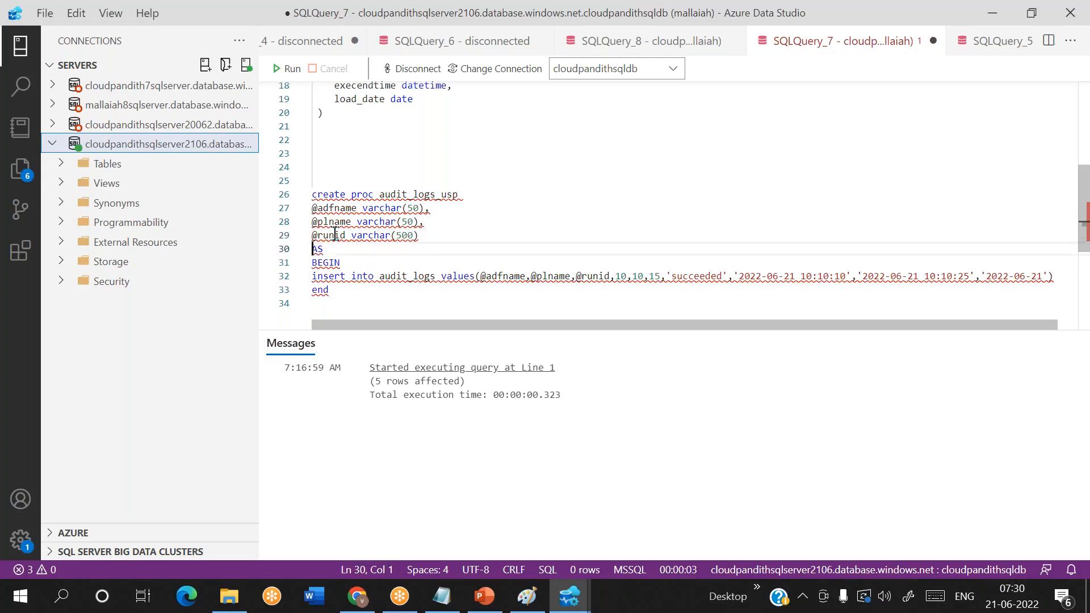
{"action": "key", "text": "Left"}
{"action": "type", "text": ","}
{"action": "key", "text": "Escape"}
{"action": "key", "text": "Return"}
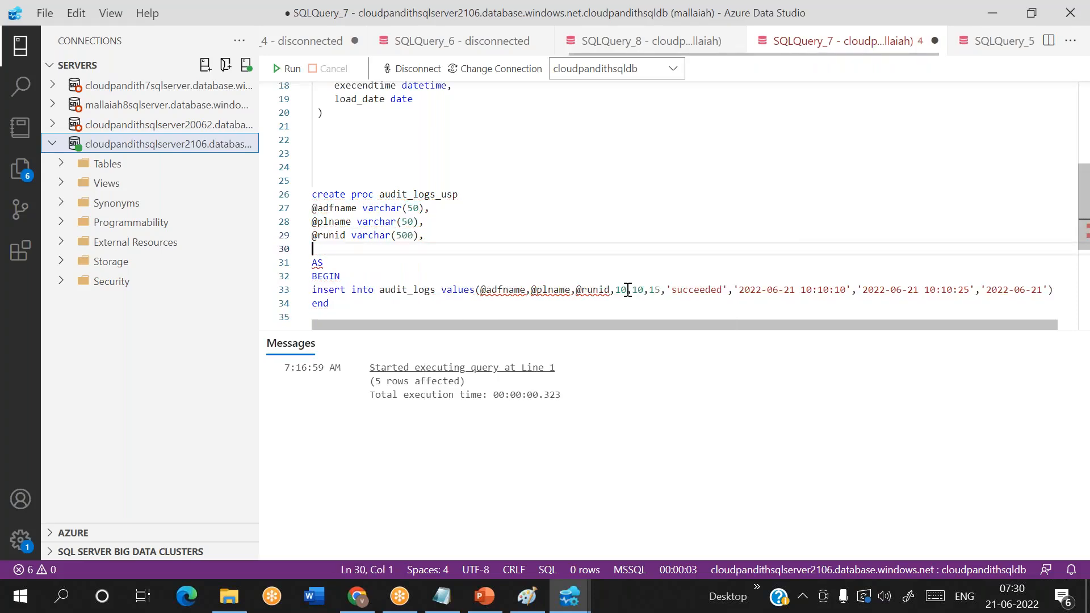
{"action": "left_click", "coordinate": [627, 290]}
{"action": "key", "text": "BackSpace"}
{"action": "key", "text": "BackSpace"}
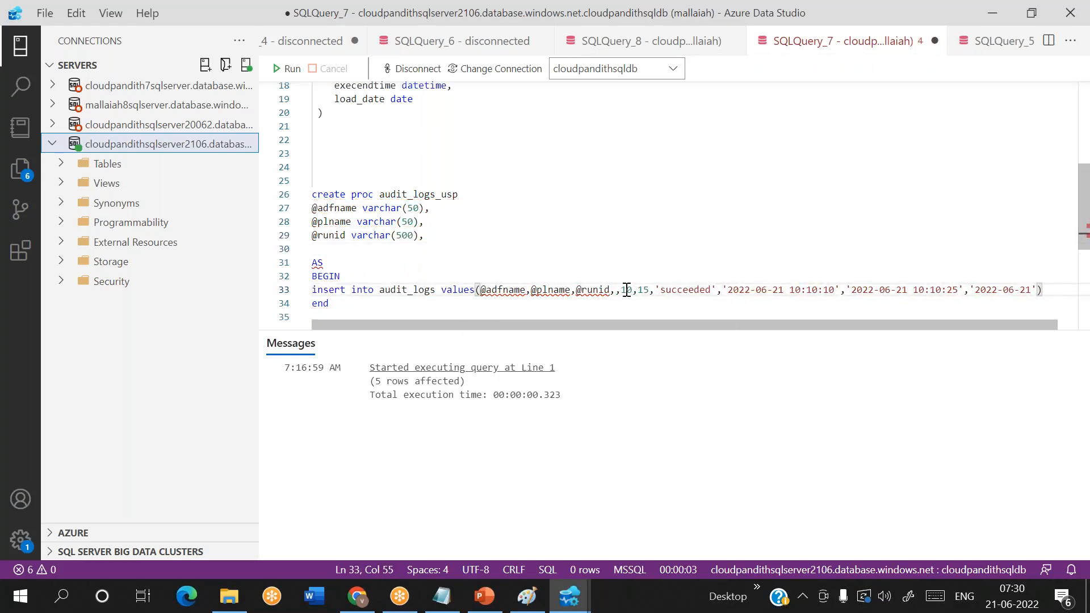
{"action": "type", "text": "@record"}
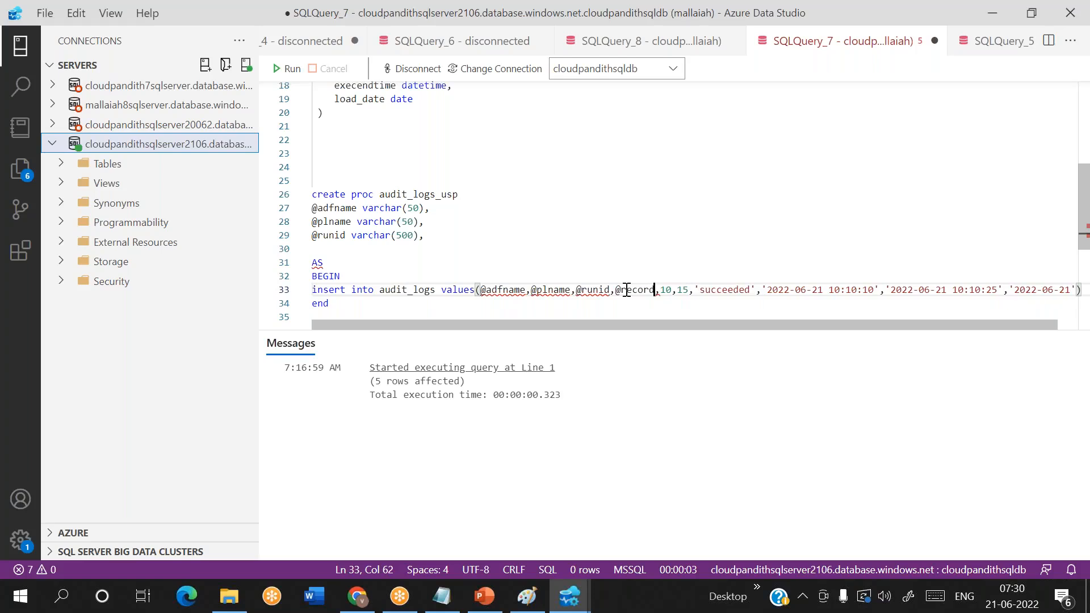
{"action": "type", "text": "sreade"}
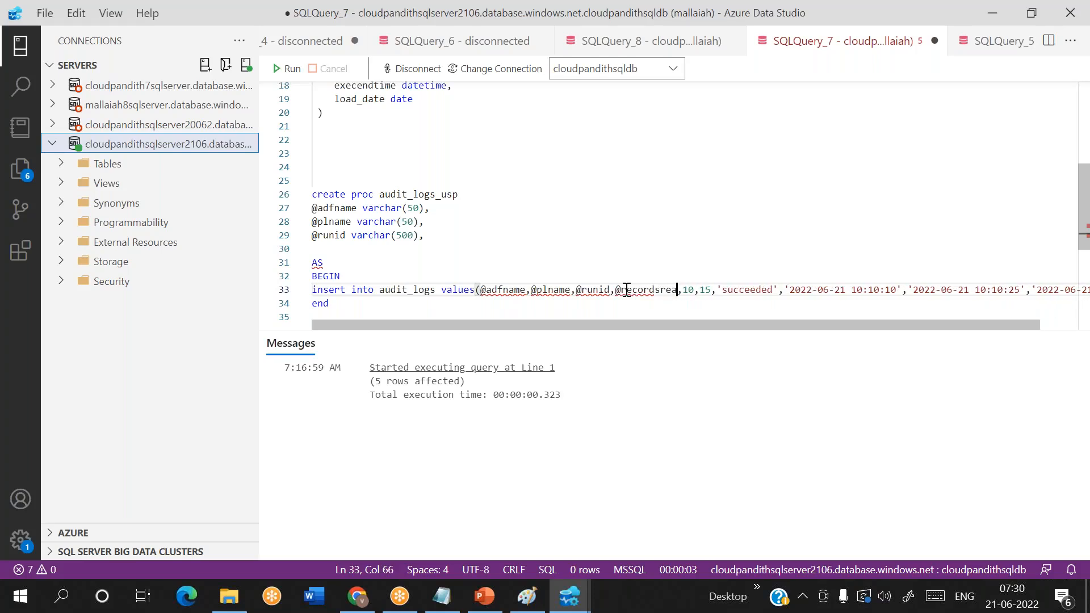
{"action": "key", "text": "BackSpace"}
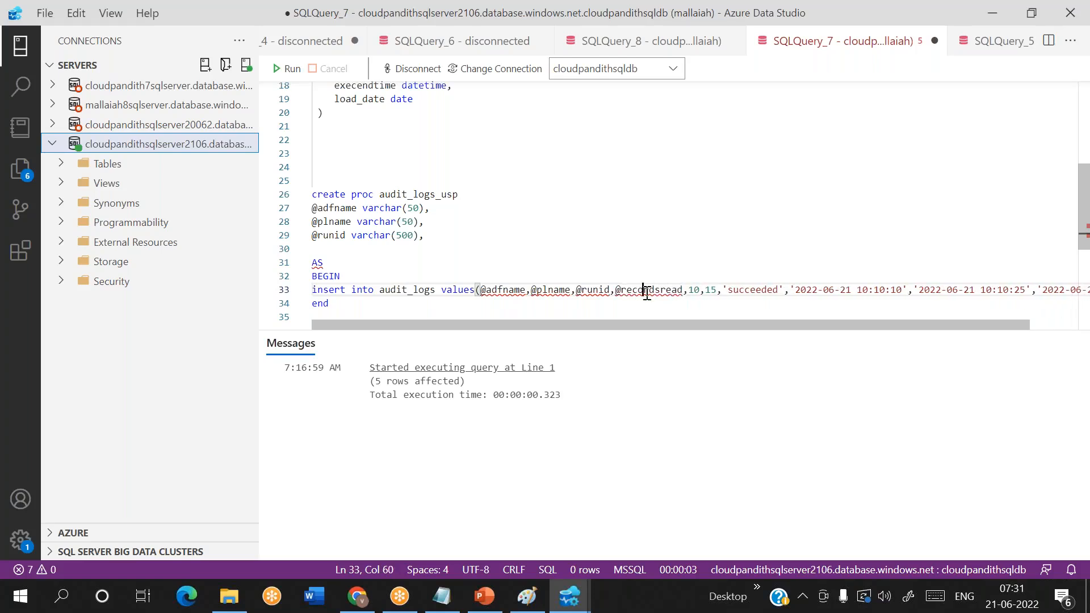
{"action": "double_click", "coordinate": [626, 290]}
{"action": "left_click", "coordinate": [341, 249]}
{"action": "type", "text": "@recordsread int,"}
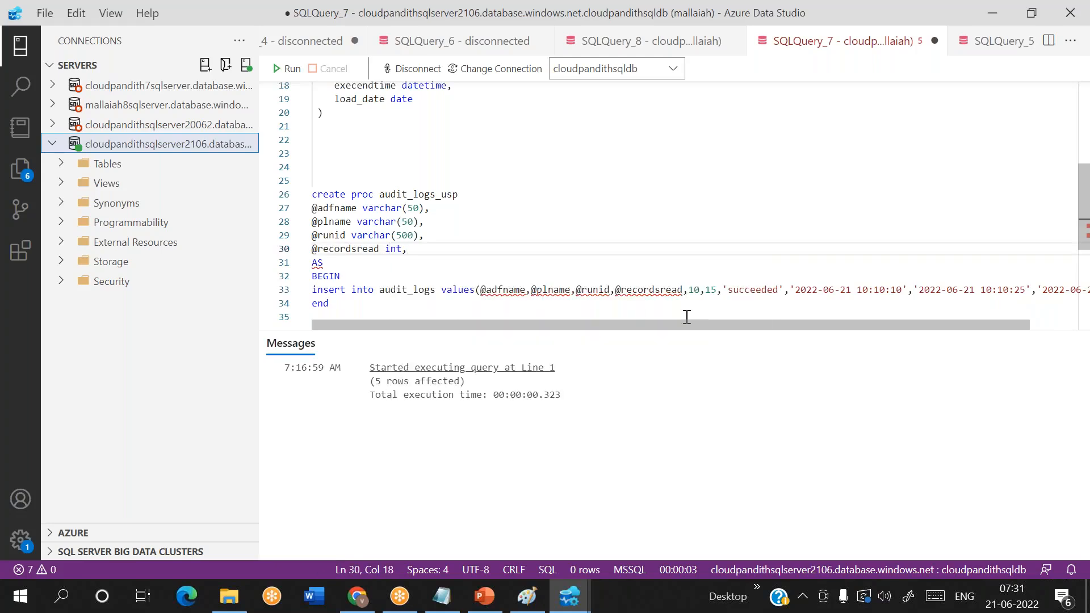
{"action": "left_click", "coordinate": [702, 290]}
{"action": "key", "text": "BackSpace"}
{"action": "key", "text": "BackSpace"}
{"action": "type", "text": "@records"}
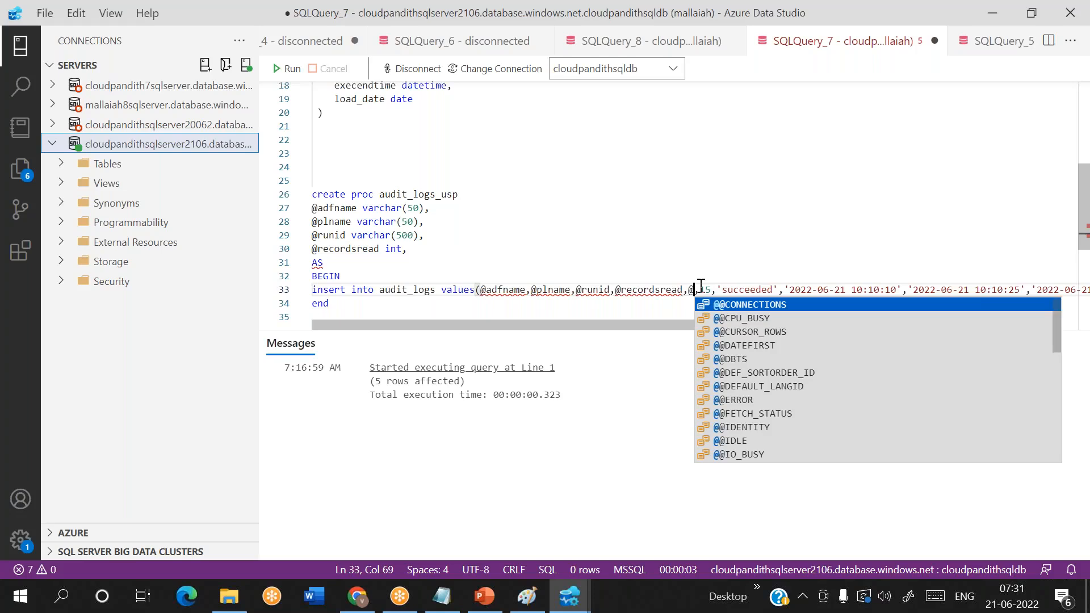
{"action": "type", "text": "wri"}
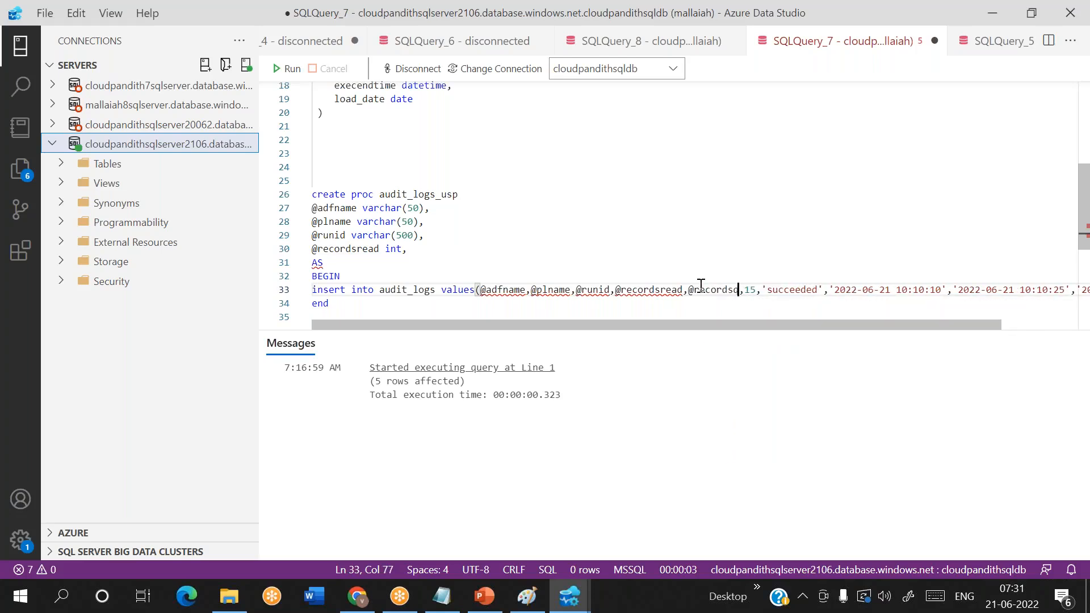
{"action": "type", "text": "tten"}
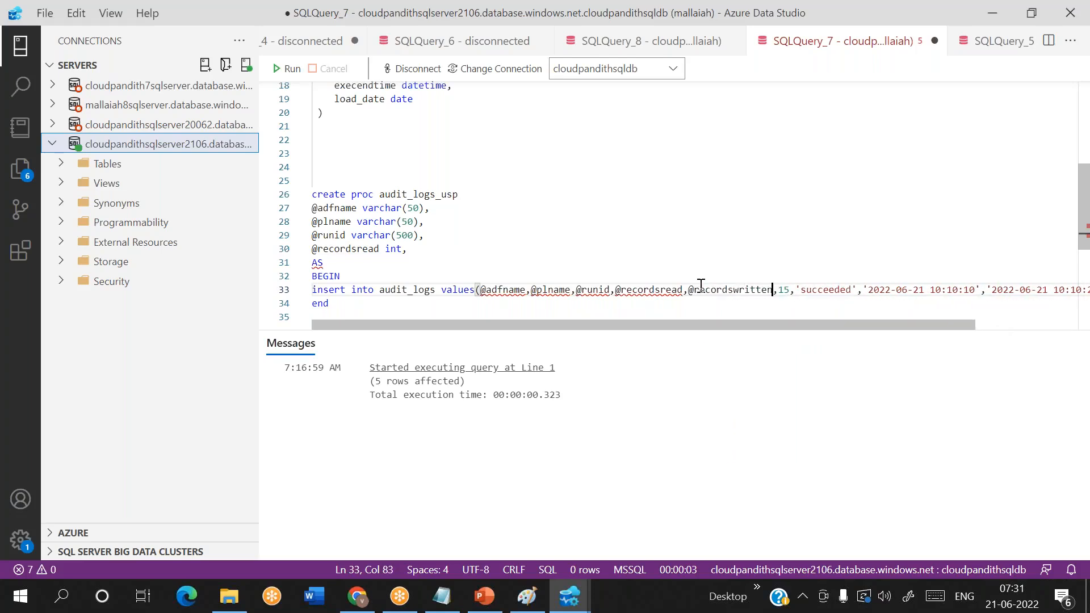
{"action": "double_click", "coordinate": [694, 290]}
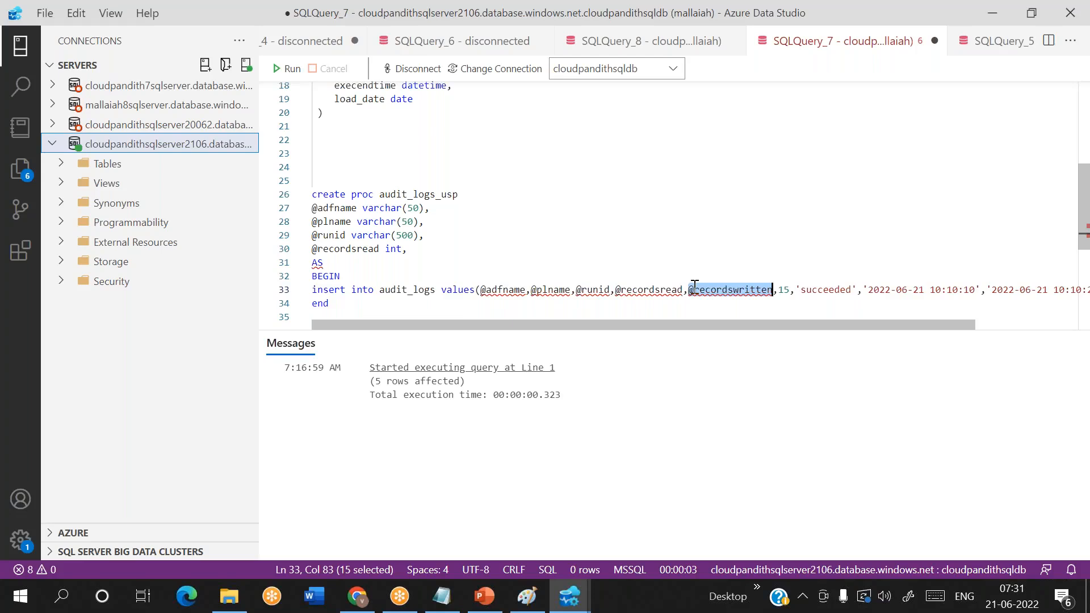
{"action": "key", "text": "ctrl+c"}
{"action": "left_click", "coordinate": [431, 246]}
{"action": "key", "text": "Return"}
{"action": "key", "text": "ctrl+v"}
{"action": "type", "text": "int,"}
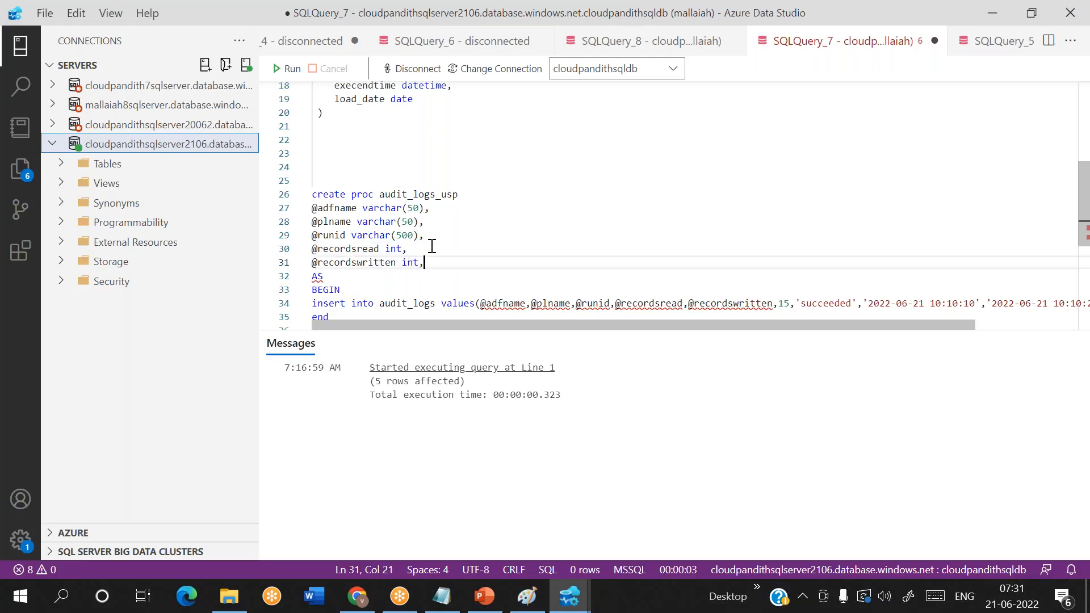
{"action": "left_click", "coordinate": [790, 303]}
{"action": "key", "text": "BackSpace"}
{"action": "key", "text": "BackSpace"}
{"action": "type", "text": "@cpduration"}
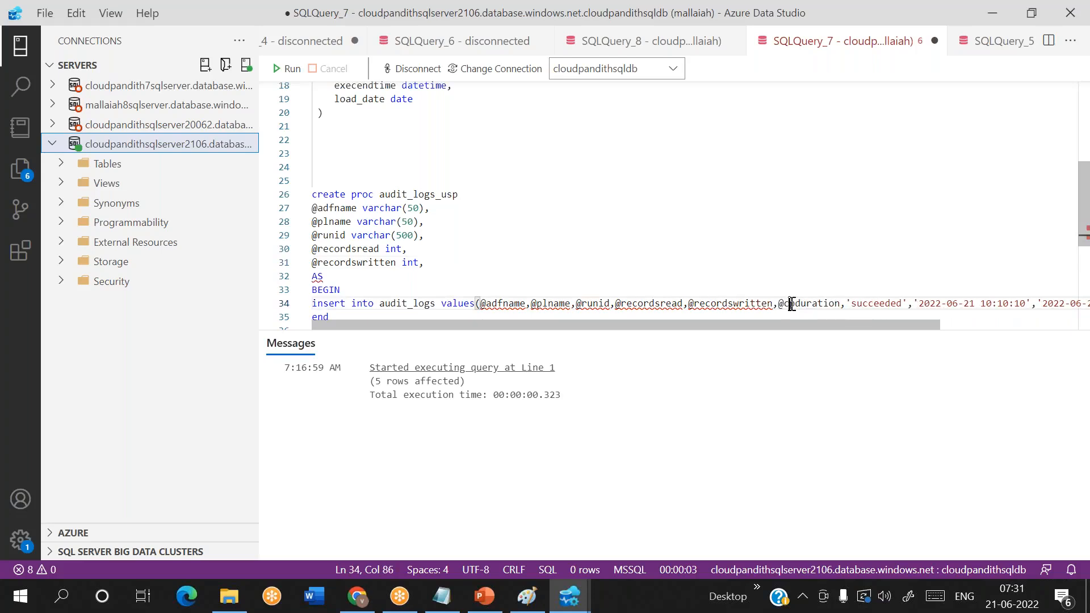
{"action": "double_click", "coordinate": [790, 303]}
{"action": "key", "text": "ctrl+c"}
{"action": "left_click", "coordinate": [456, 262]}
{"action": "key", "text": "Return"}
{"action": "key", "text": "ctrl+v"}
{"action": "type", "text": "int,"}
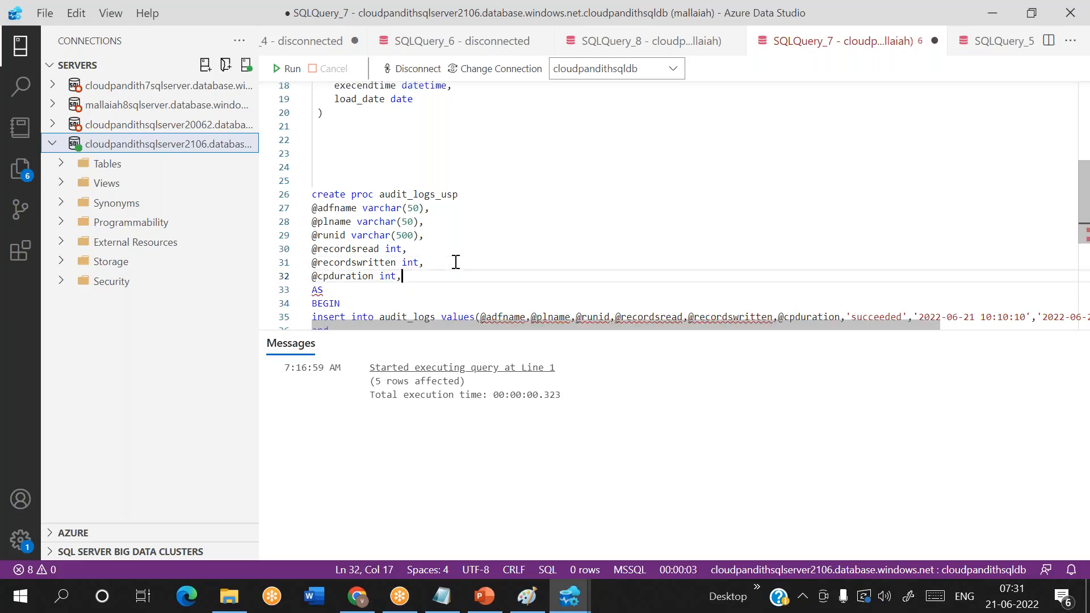
{"action": "scroll", "coordinate": [645, 274], "scroll_direction": "down", "scroll_amount": 2}
{"action": "double_click", "coordinate": [867, 230]}
{"action": "key", "text": "BackSpace"}
{"action": "key", "text": "BackSpace"}
{"action": "type", "text": "@status"}
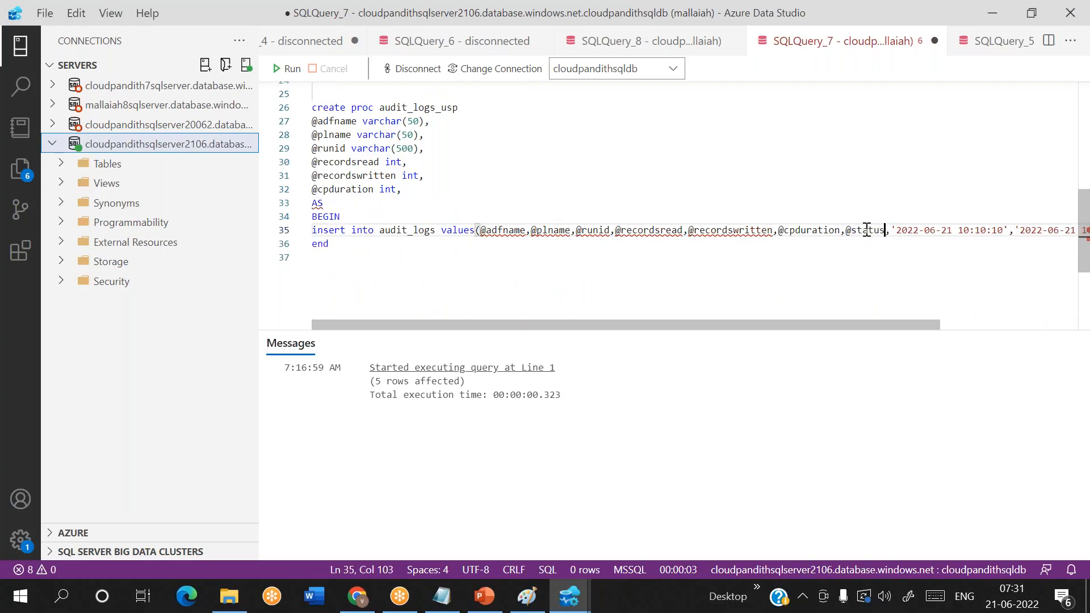
{"action": "double_click", "coordinate": [867, 230]}
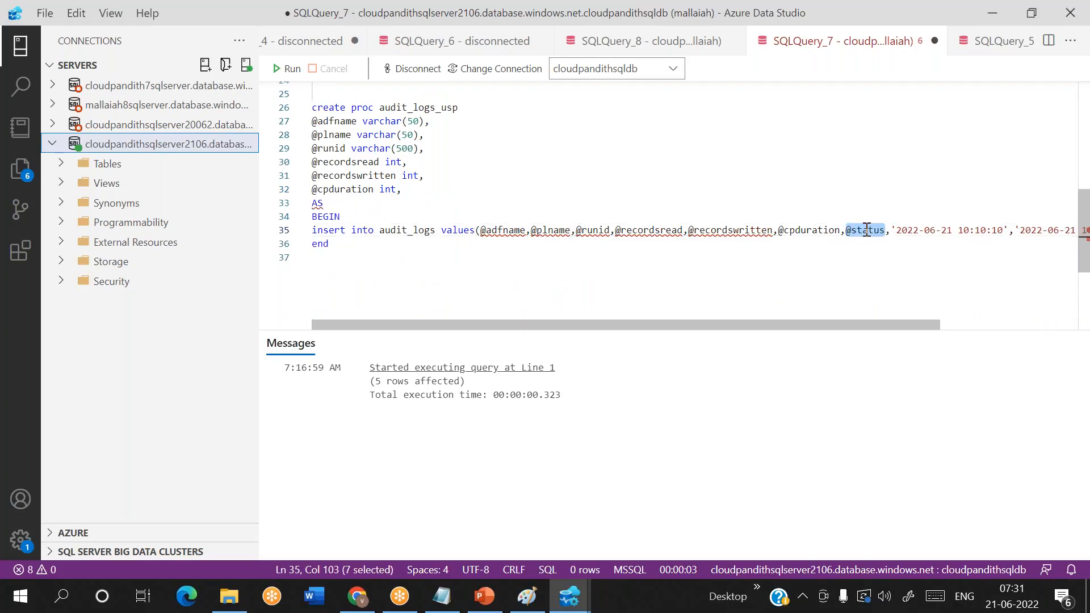
{"action": "left_click", "coordinate": [412, 191]}
{"action": "key", "text": "Return"}
{"action": "key", "text": "ctrl+v"}
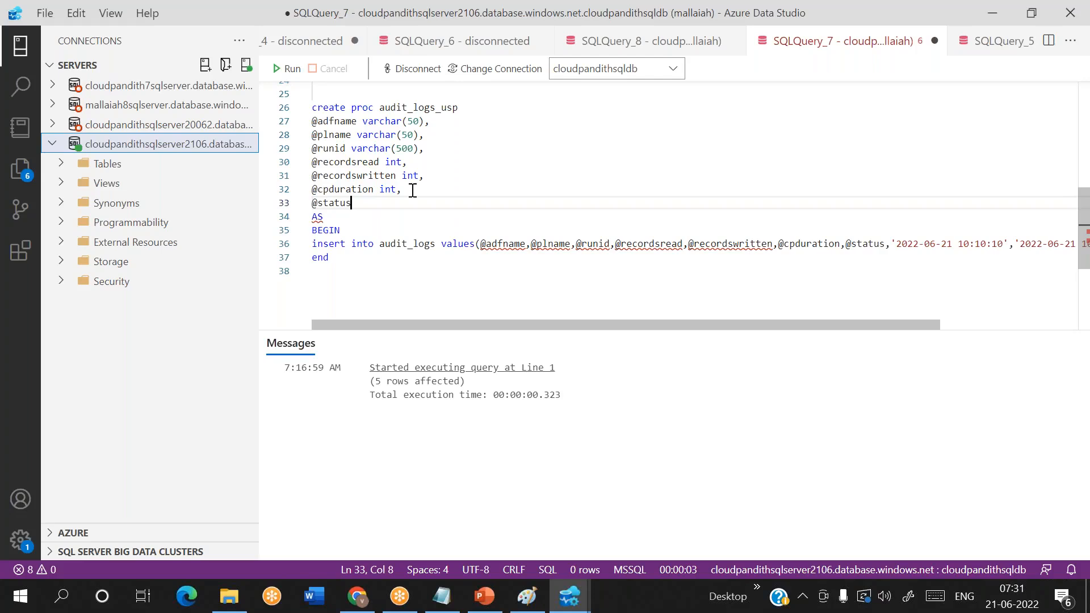
{"action": "type", "text": "varchar(50),"}
{"action": "key", "text": "Return"}
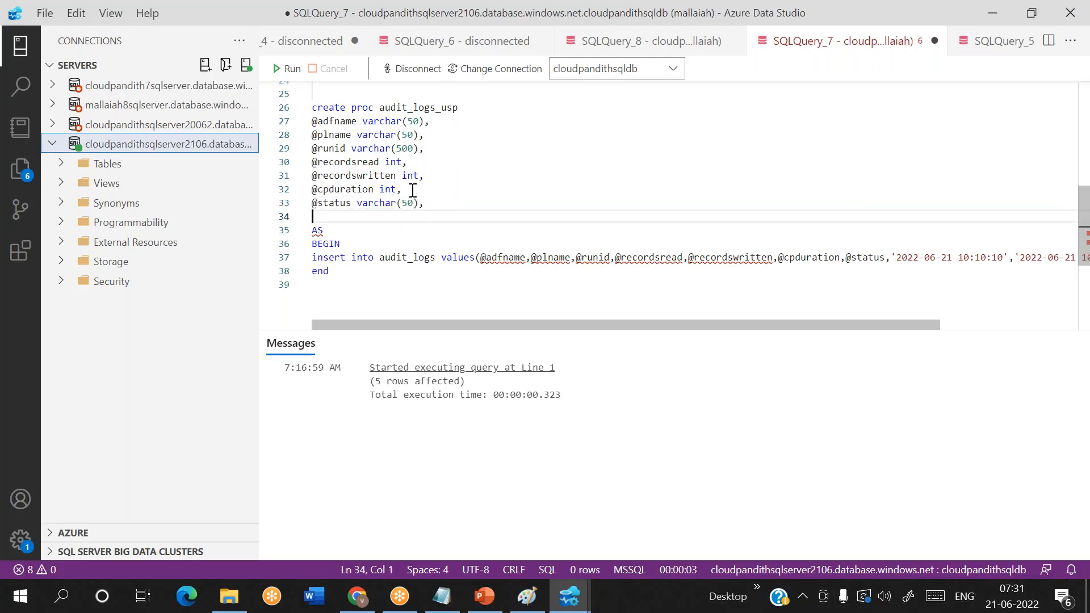
{"action": "left_click_drag", "start_coordinate": [895, 257], "coordinate": [1010, 257]}
{"action": "key", "text": "BackSpace"}
{"action": "key", "text": "BackSpace"}
{"action": "type", "text": "@start"}
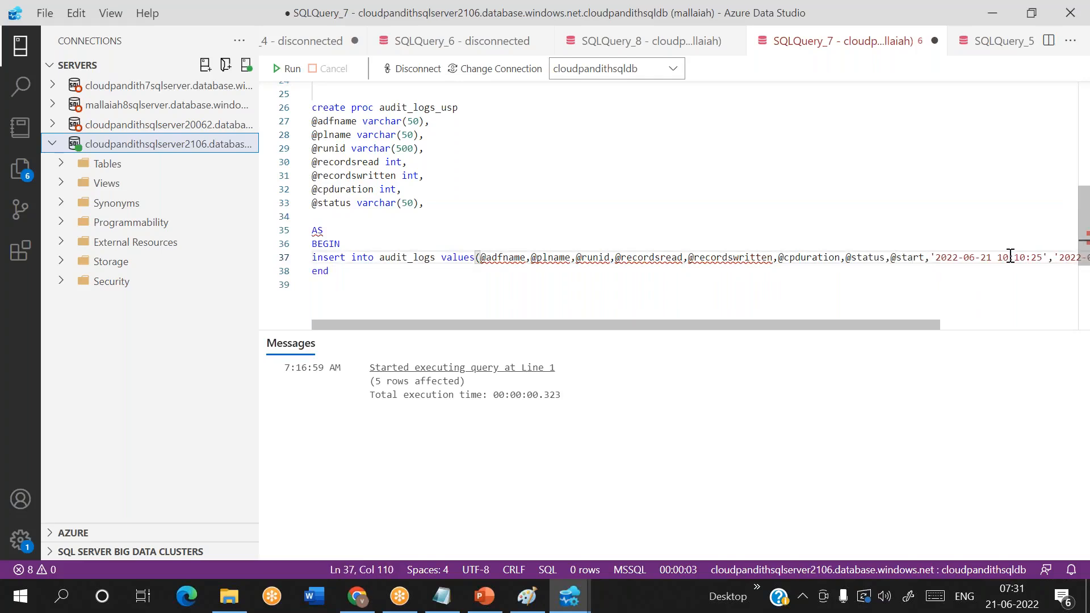
{"action": "type", "text": "time"}
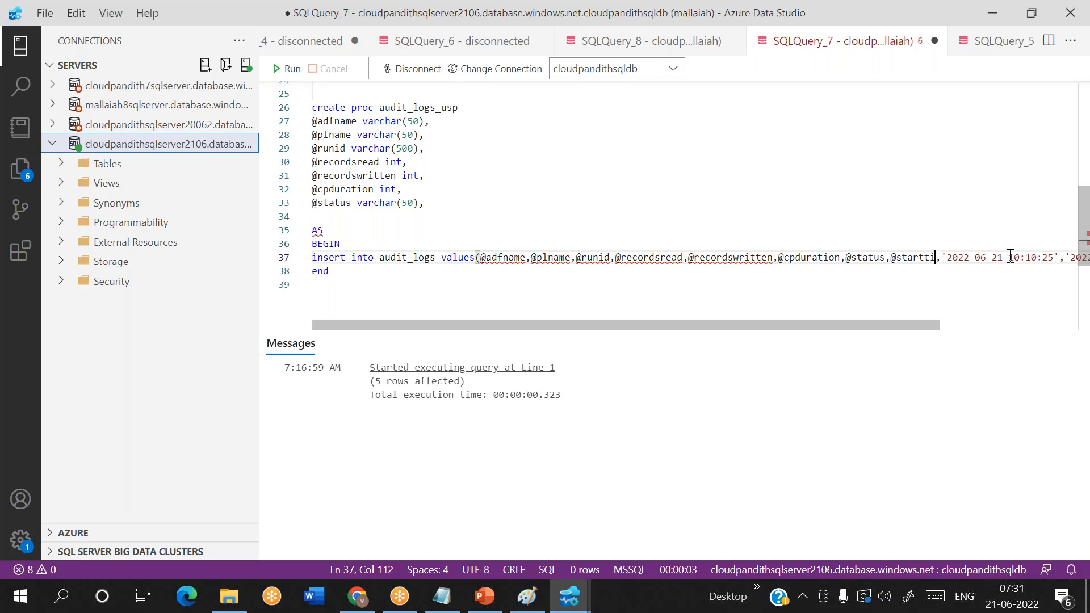
{"action": "double_click", "coordinate": [910, 257]}
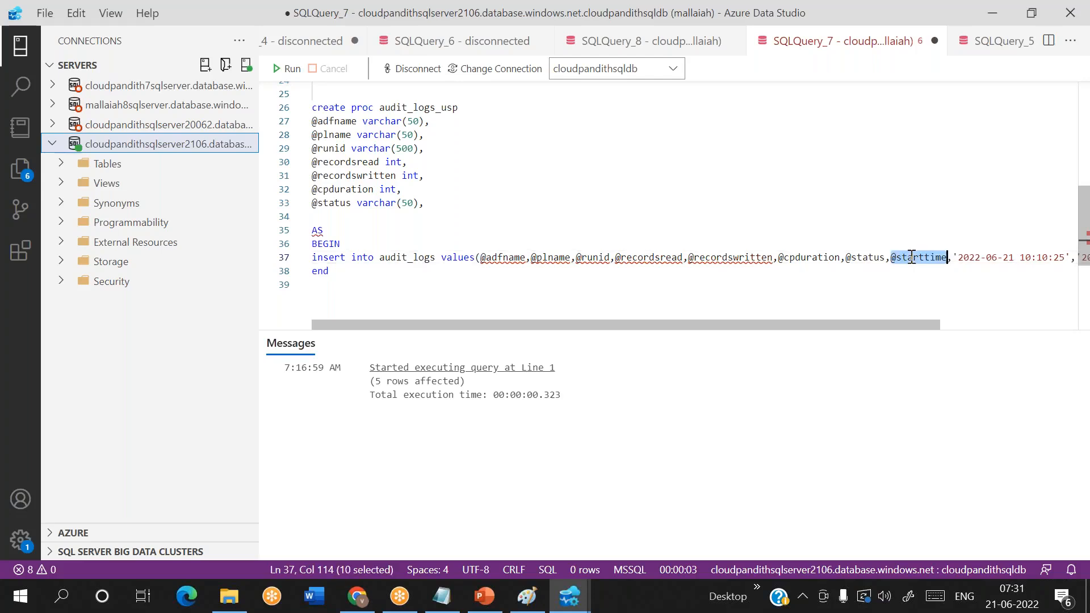
{"action": "key", "text": "ctrl+v"}
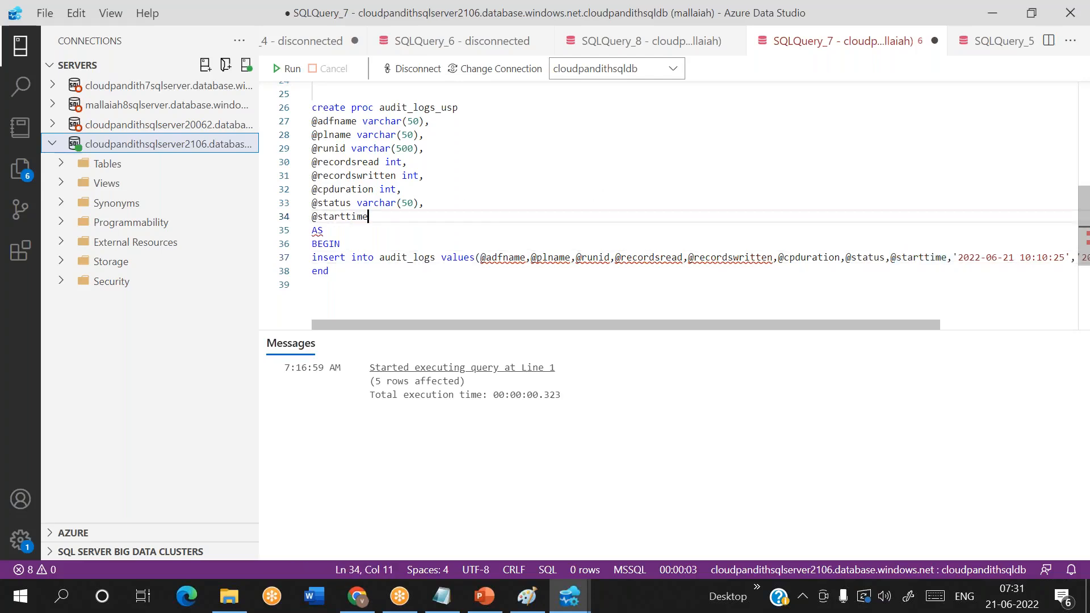
{"action": "type", "text": "datetime,"}
{"action": "key", "text": "Return"}
{"action": "type", "text": "@end"}
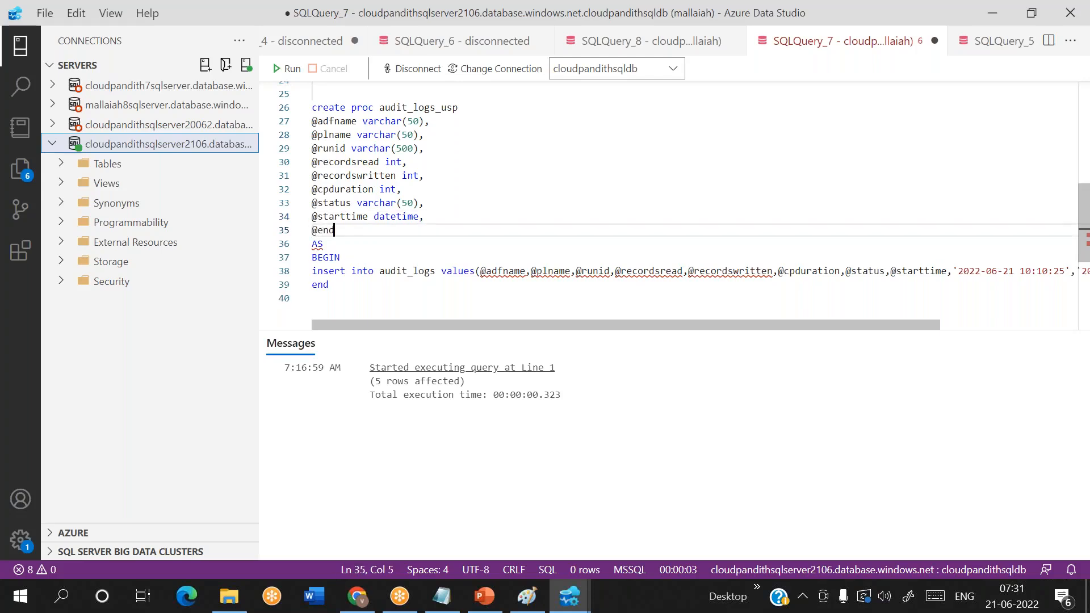
{"action": "type", "text": "time datetime"}
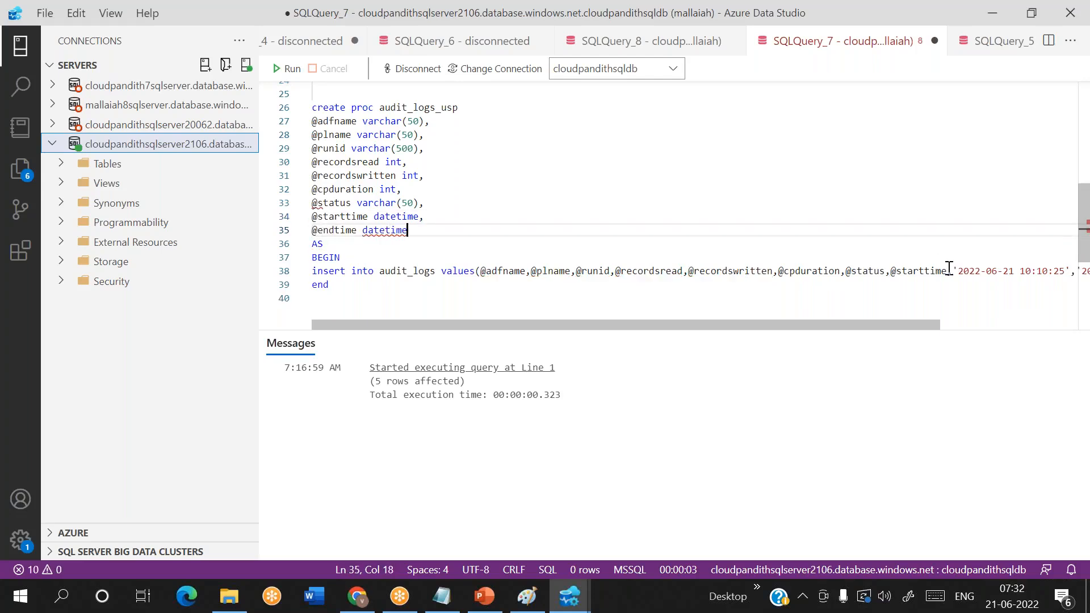
{"action": "left_click_drag", "start_coordinate": [952, 271], "coordinate": [988, 271]}
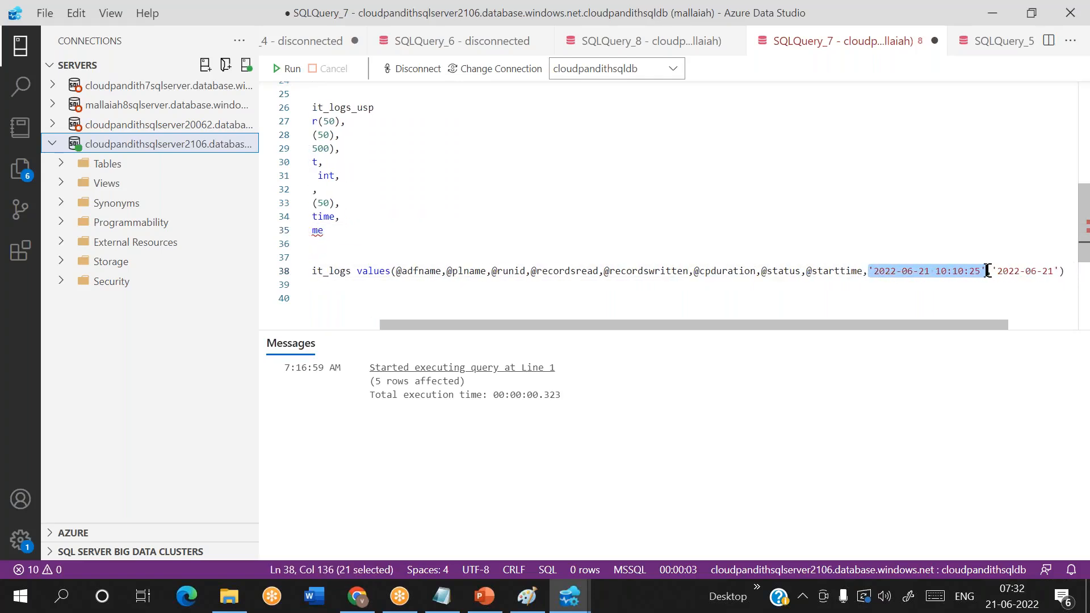
{"action": "key", "text": "Delete"}
{"action": "type", "text": "@endtime"}
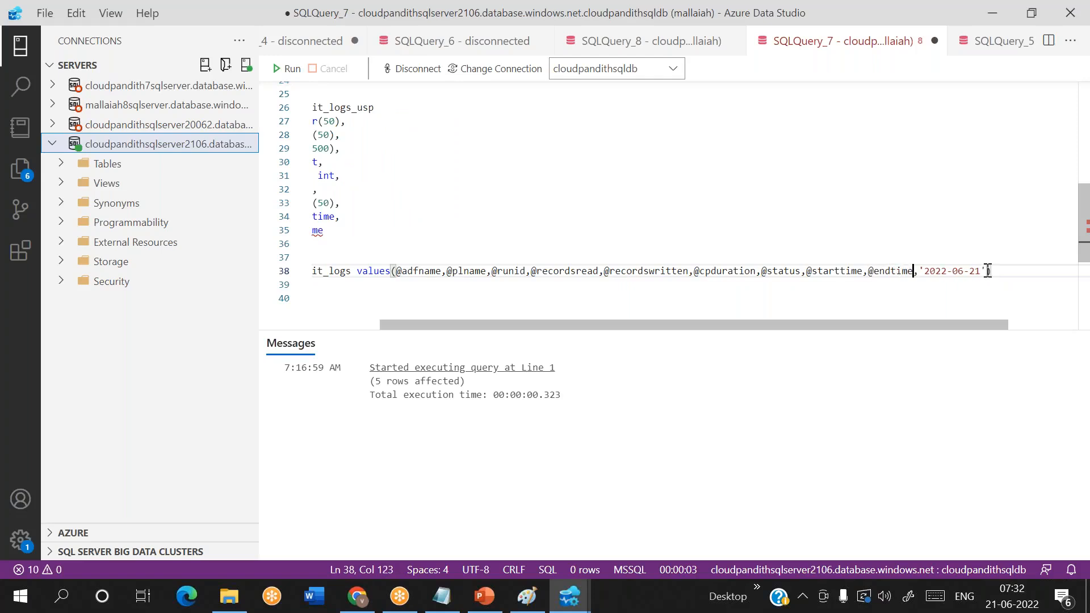
{"action": "scroll", "coordinate": [897, 301], "scroll_direction": "left", "scroll_amount": 2}
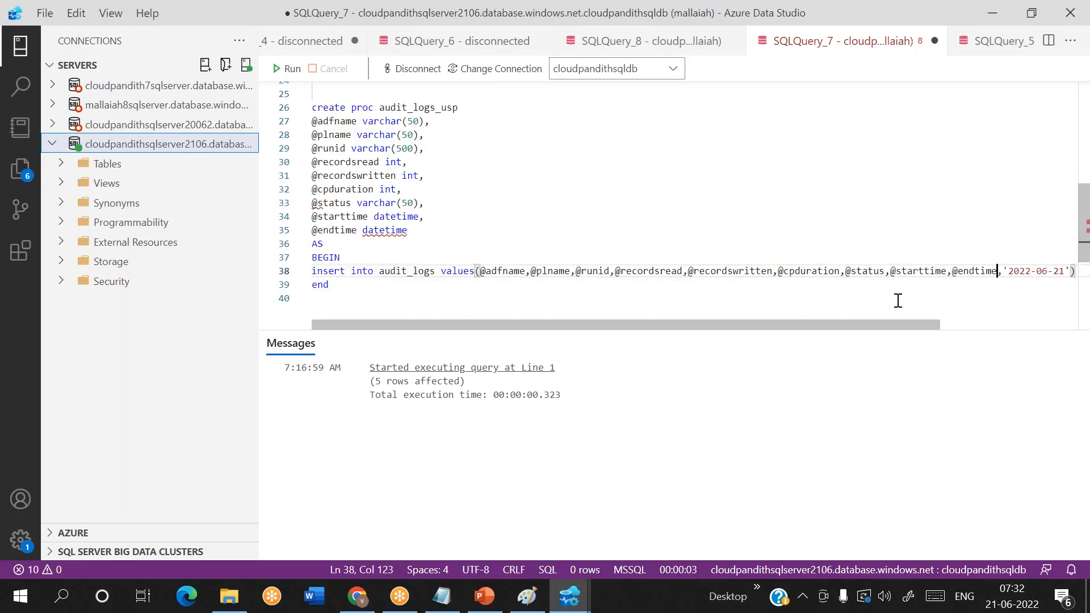
{"action": "left_click", "coordinate": [423, 231]}
{"action": "type", "text": ","}
{"action": "key", "text": "Return"}
{"action": "type", "text": "@#"}
{"action": "type", "text": "oaddate"}
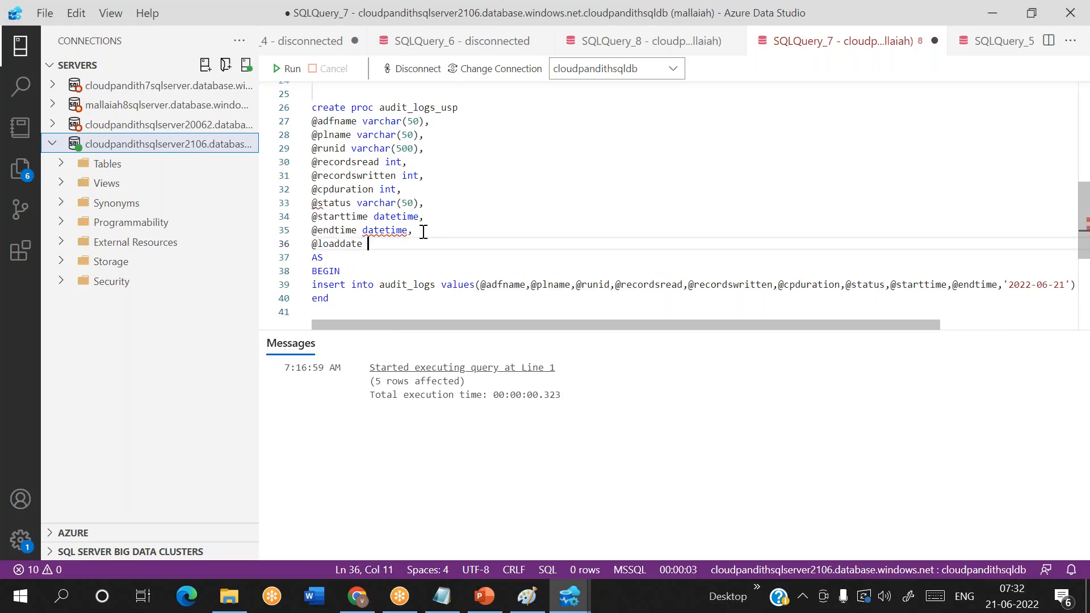
{"action": "type", "text": " date"}
{"action": "double_click", "coordinate": [335, 246]}
{"action": "scroll", "coordinate": [638, 241], "scroll_direction": "right", "scroll_amount": 3}
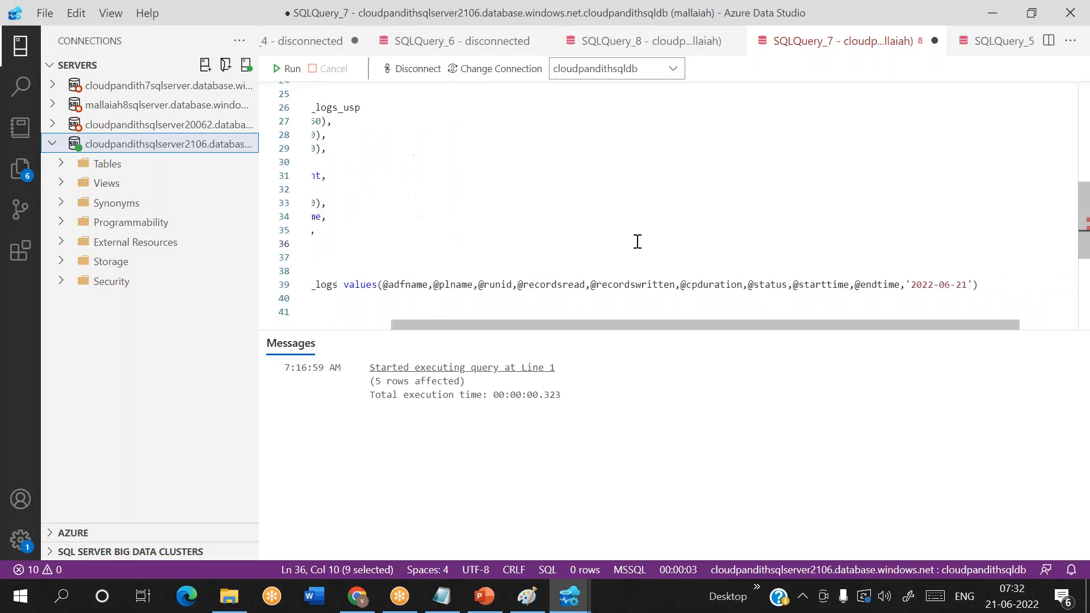
{"action": "left_click_drag", "start_coordinate": [837, 285], "coordinate": [904, 285]}
{"action": "key", "text": "ctrl+v"}
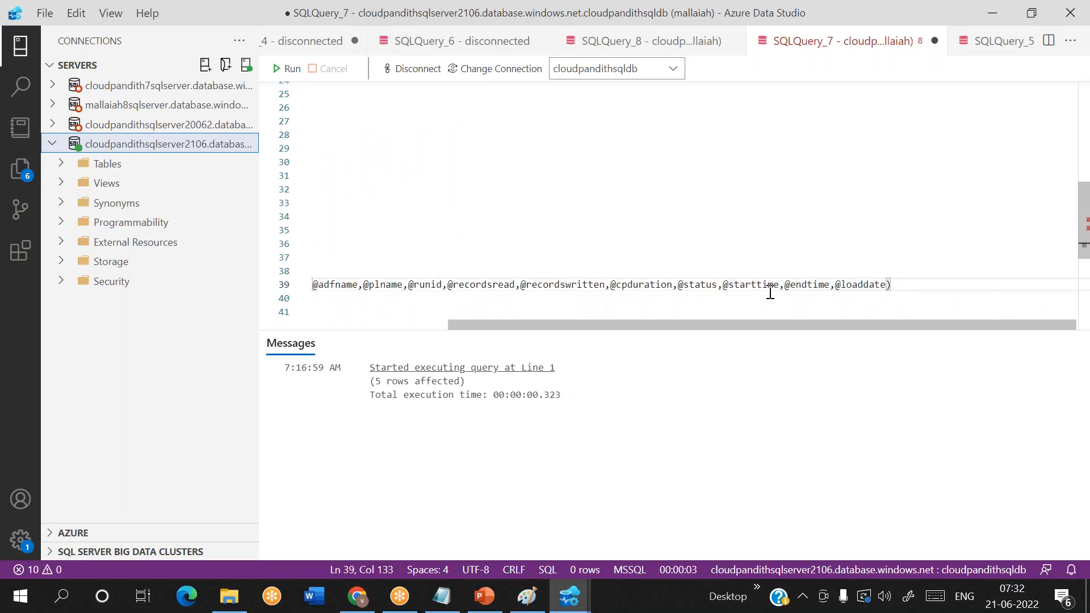
{"action": "scroll", "coordinate": [738, 293], "scroll_direction": "left", "scroll_amount": 3}
{"action": "left_click", "coordinate": [344, 303]}
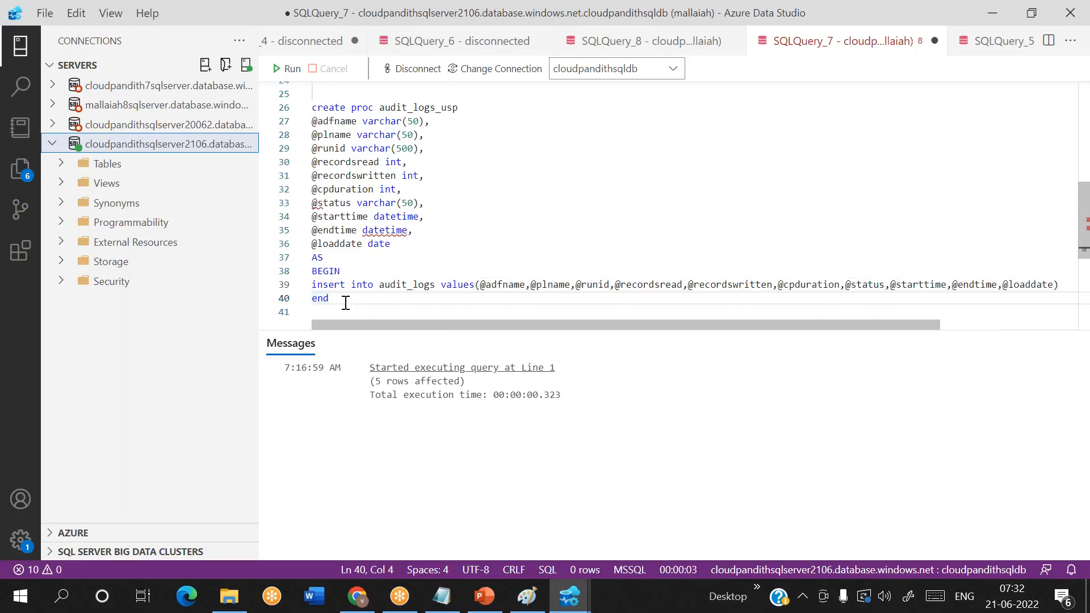
- Run only the create table audit_logs statement from the script
{"action": "scroll", "coordinate": [342, 296], "scroll_direction": "up", "scroll_amount": 3}
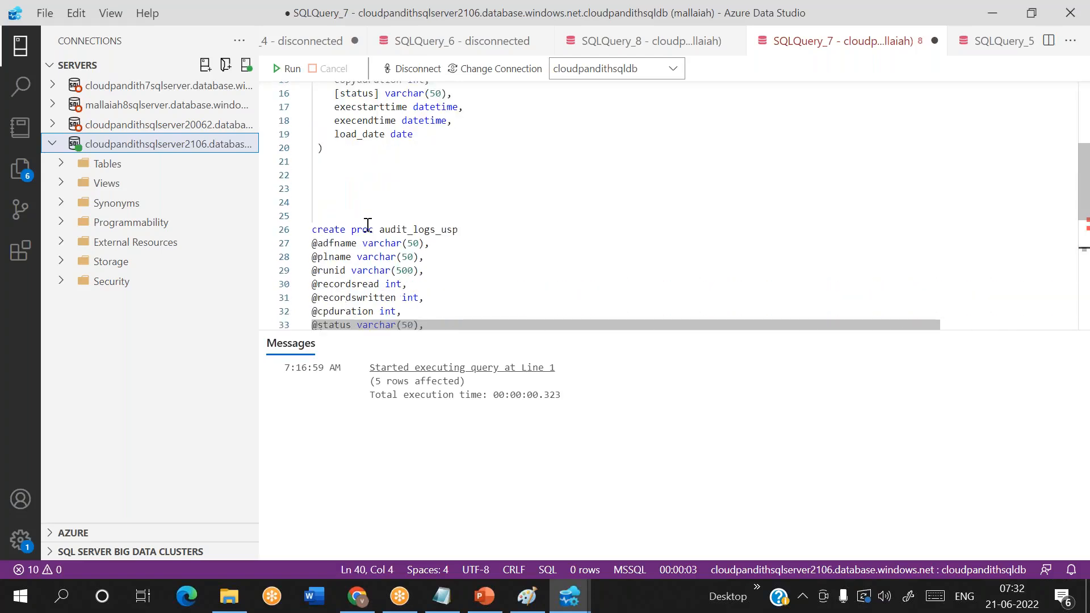
{"action": "scroll", "coordinate": [370, 225], "scroll_direction": "up", "scroll_amount": 4}
{"action": "scroll", "coordinate": [452, 253], "scroll_direction": "down", "scroll_amount": 4}
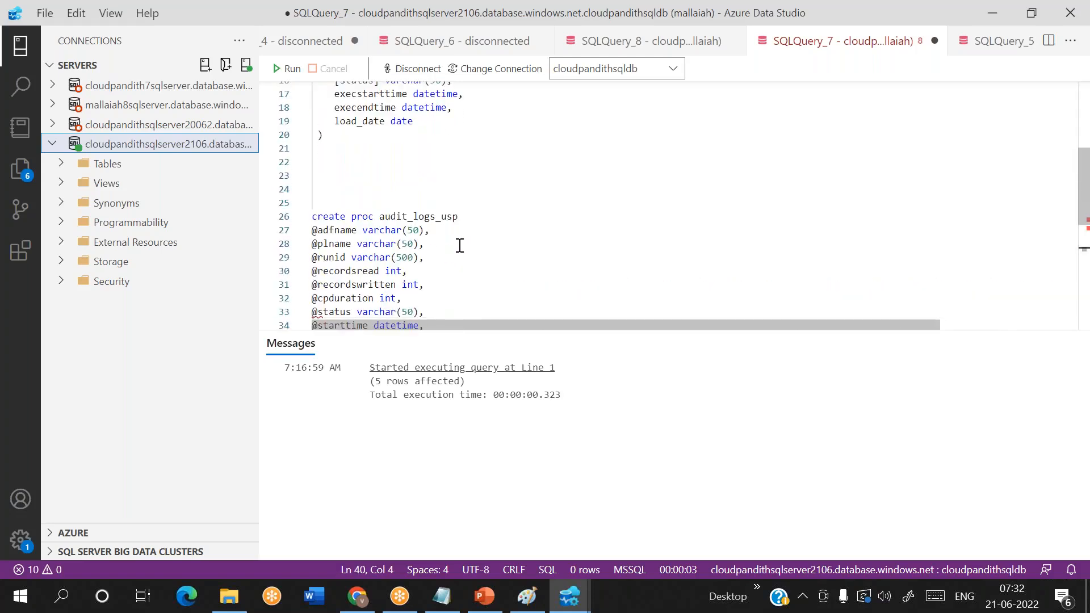
{"action": "scroll", "coordinate": [459, 245], "scroll_direction": "down", "scroll_amount": 3}
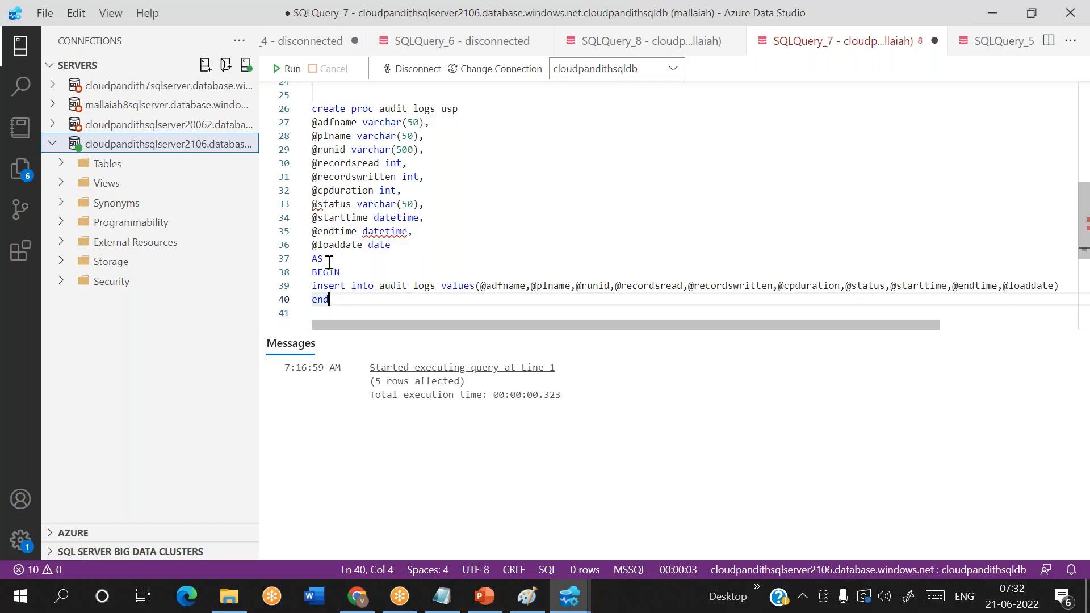
{"action": "left_click_drag", "start_coordinate": [329, 299], "coordinate": [308, 114]}
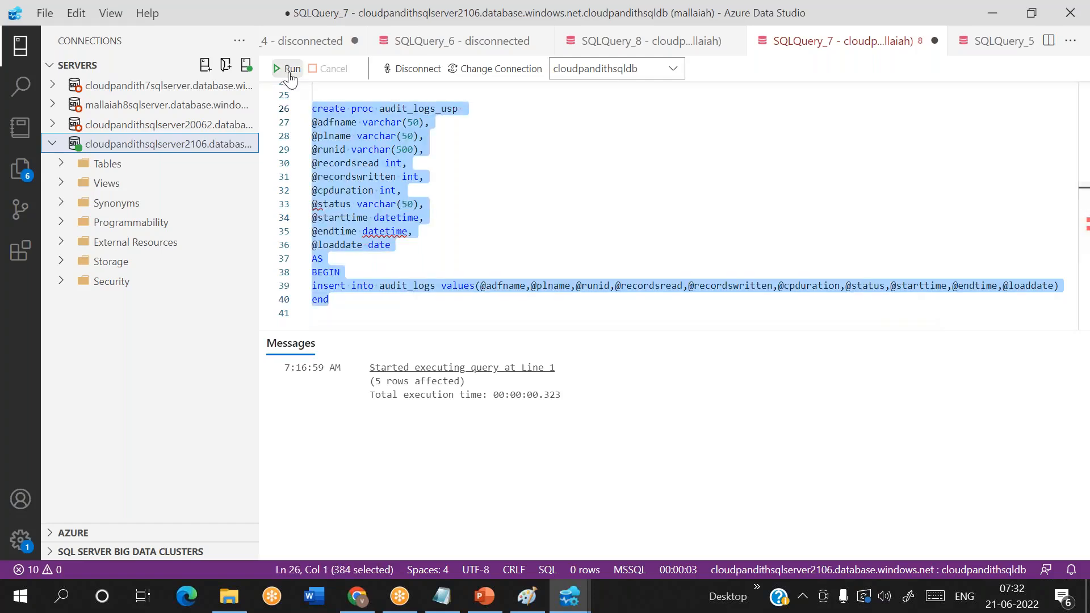
{"action": "scroll", "coordinate": [477, 175], "scroll_direction": "up", "scroll_amount": 5}
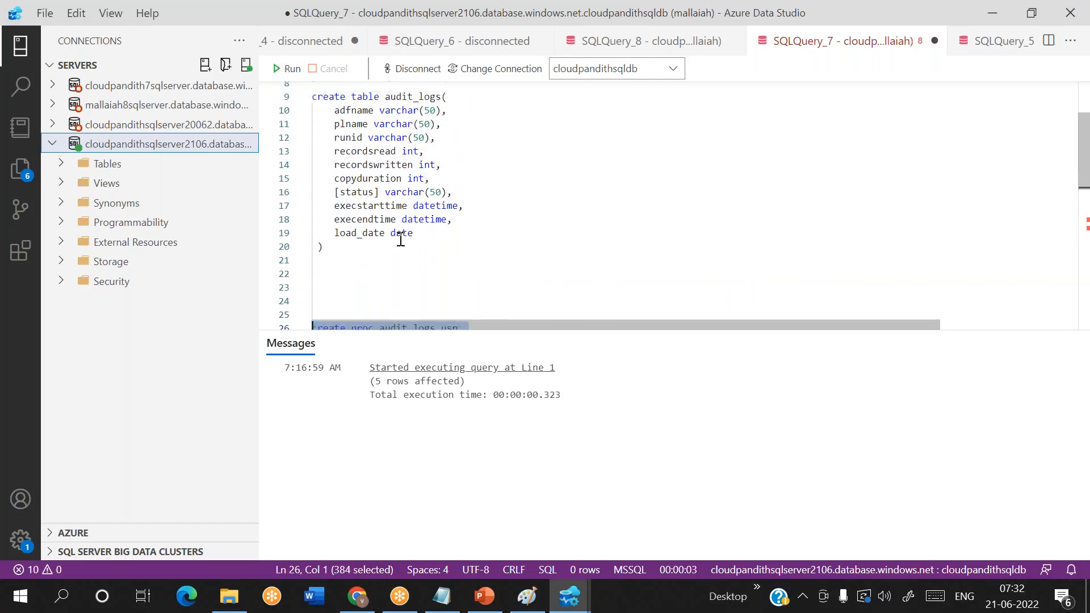
{"action": "left_click_drag", "start_coordinate": [340, 247], "coordinate": [312, 96]}
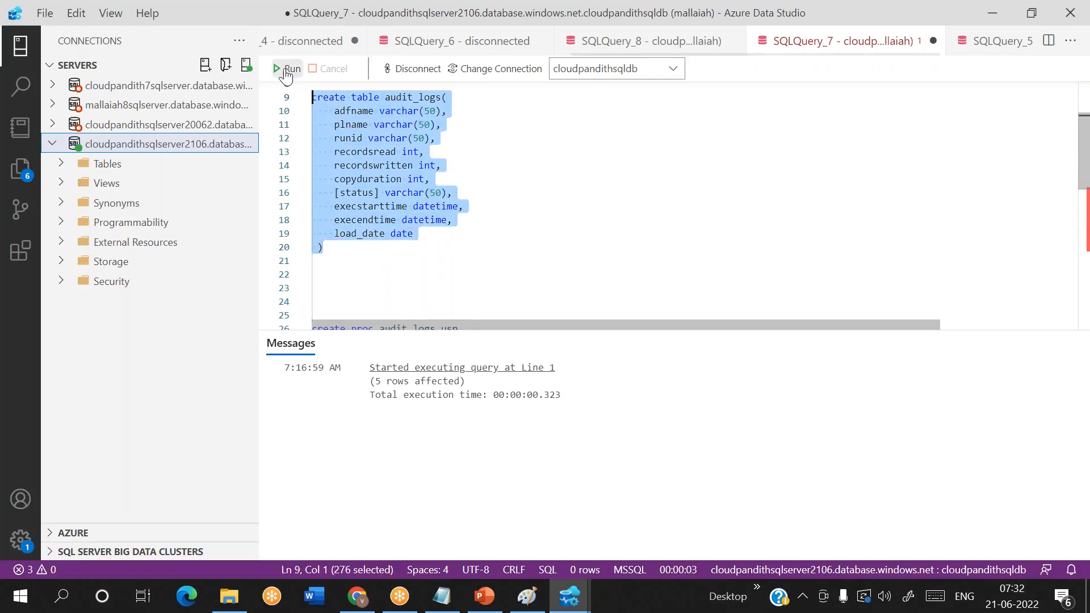
{"action": "left_click", "coordinate": [287, 69]}
- Run only the create proc audit_logs_usp statement, from its header through end
{"action": "scroll", "coordinate": [405, 187], "scroll_direction": "down", "scroll_amount": 4}
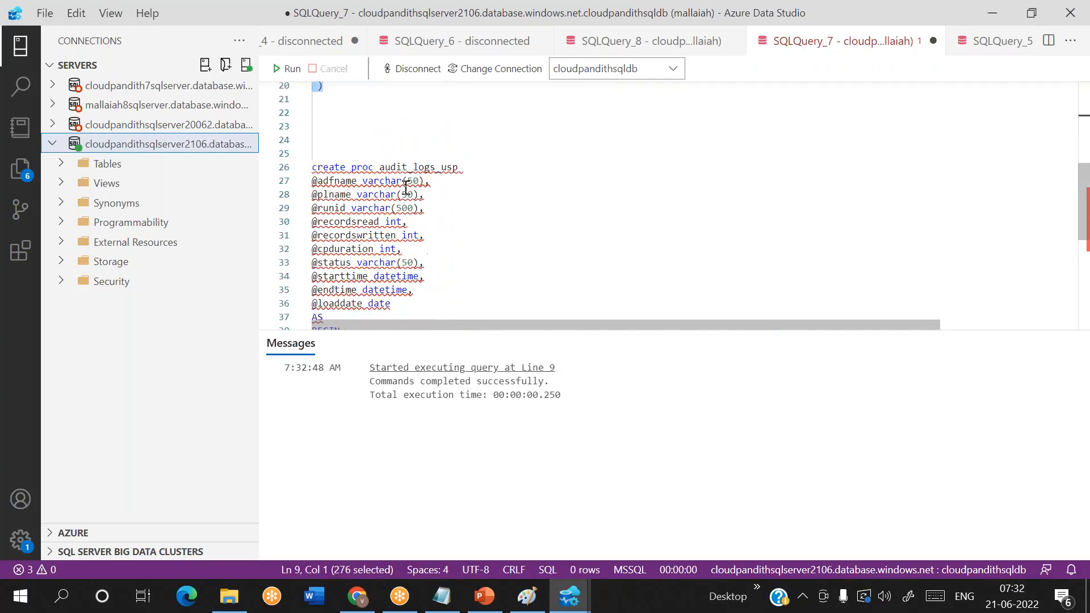
{"action": "scroll", "coordinate": [405, 187], "scroll_direction": "down", "scroll_amount": 2}
{"action": "scroll", "coordinate": [348, 253], "scroll_direction": "up", "scroll_amount": 1}
{"action": "left_click_drag", "start_coordinate": [344, 293], "coordinate": [312, 97]}
{"action": "left_click", "coordinate": [287, 68]}
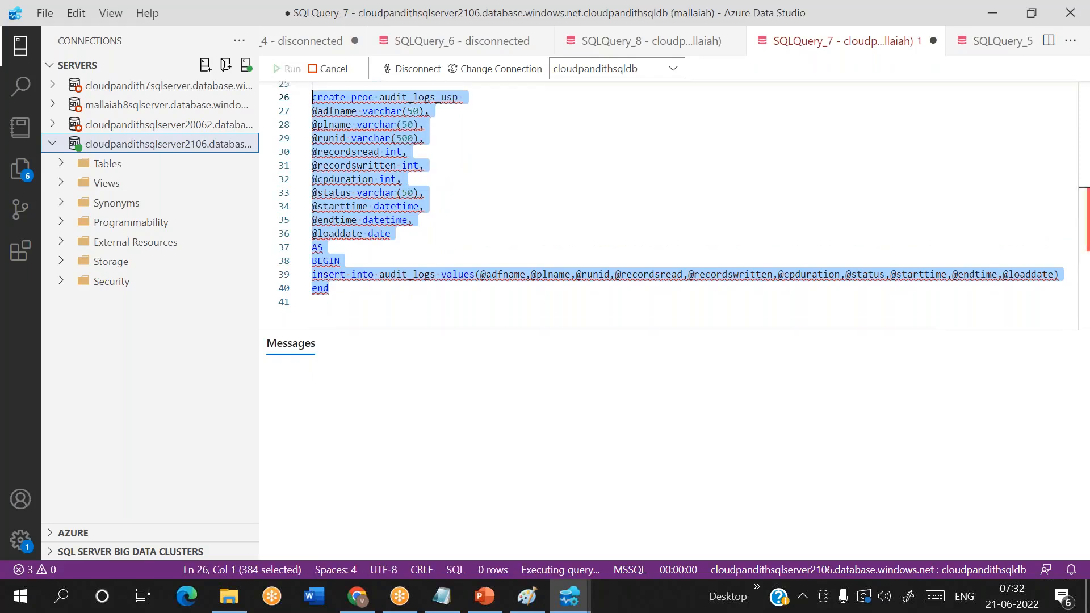
{"action": "left_click", "coordinate": [471, 236]}
- Enlarge the query editor area and copy the procedure name audit_logs_usp onto a new line below the procedure
{"action": "scroll", "coordinate": [472, 236], "scroll_direction": "down", "scroll_amount": 1}
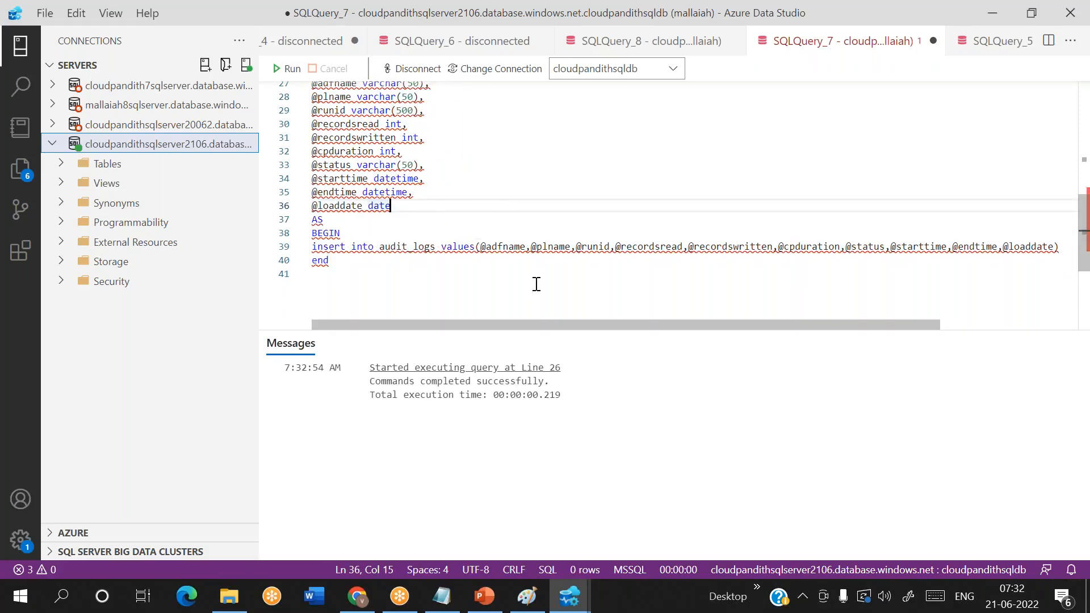
{"action": "left_click_drag", "start_coordinate": [647, 330], "coordinate": [650, 389]}
{"action": "scroll", "coordinate": [502, 324], "scroll_direction": "up", "scroll_amount": 2}
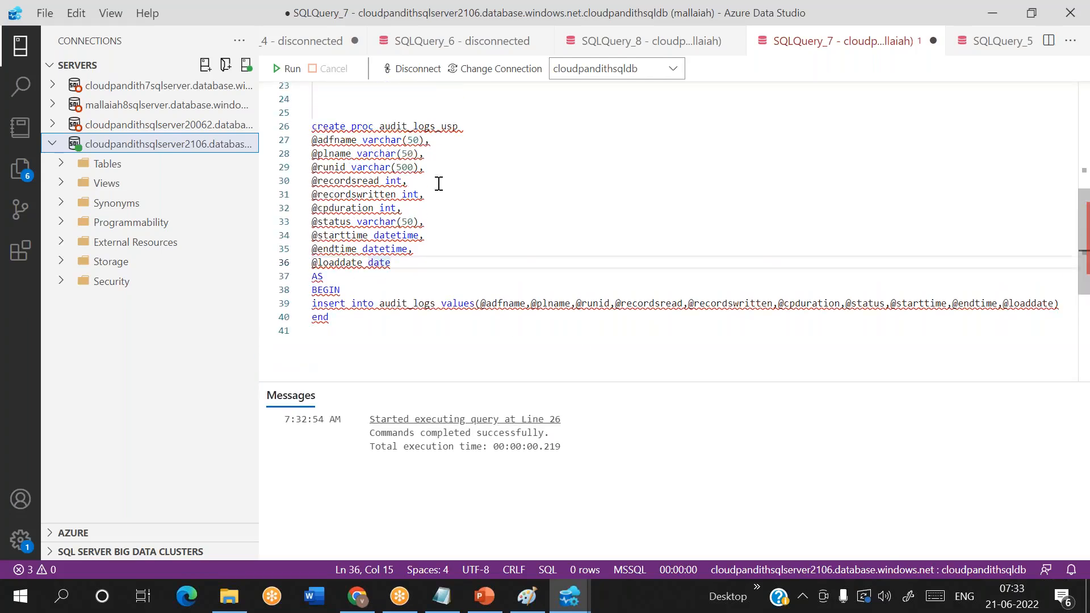
{"action": "double_click", "coordinate": [436, 128]}
{"action": "key", "text": "ctrl+c"}
{"action": "left_click", "coordinate": [311, 354]}
{"action": "key", "text": "Return"}
{"action": "key", "text": "Return"}
{"action": "key", "text": "ctrl+v"}
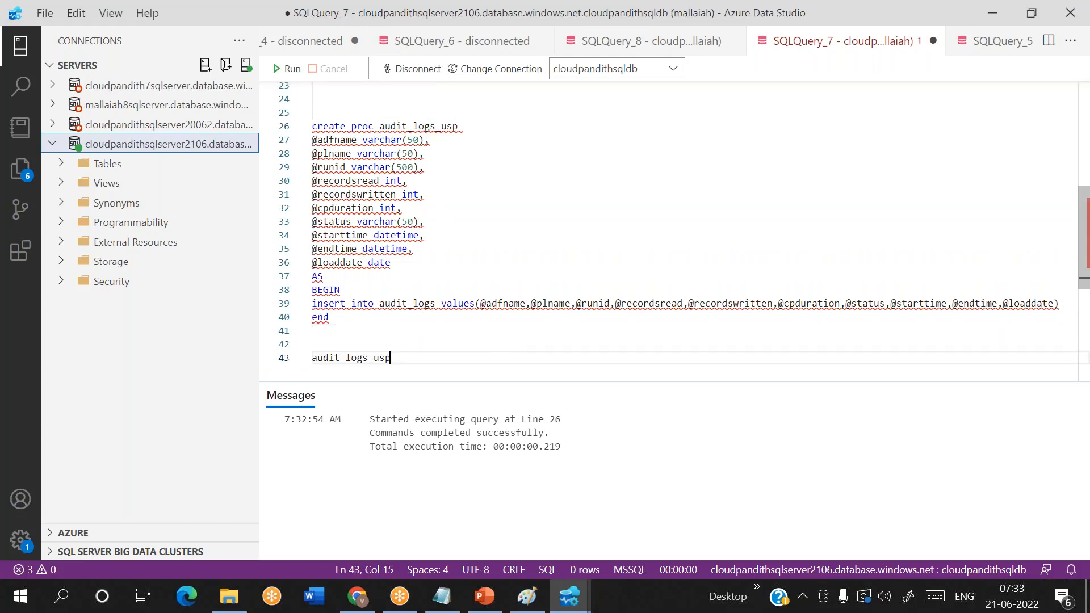
- Add the arguments 'myadf','mypl','myrunid' after audit_logs_usp in the procedure call
{"action": "type", "text": "'"}
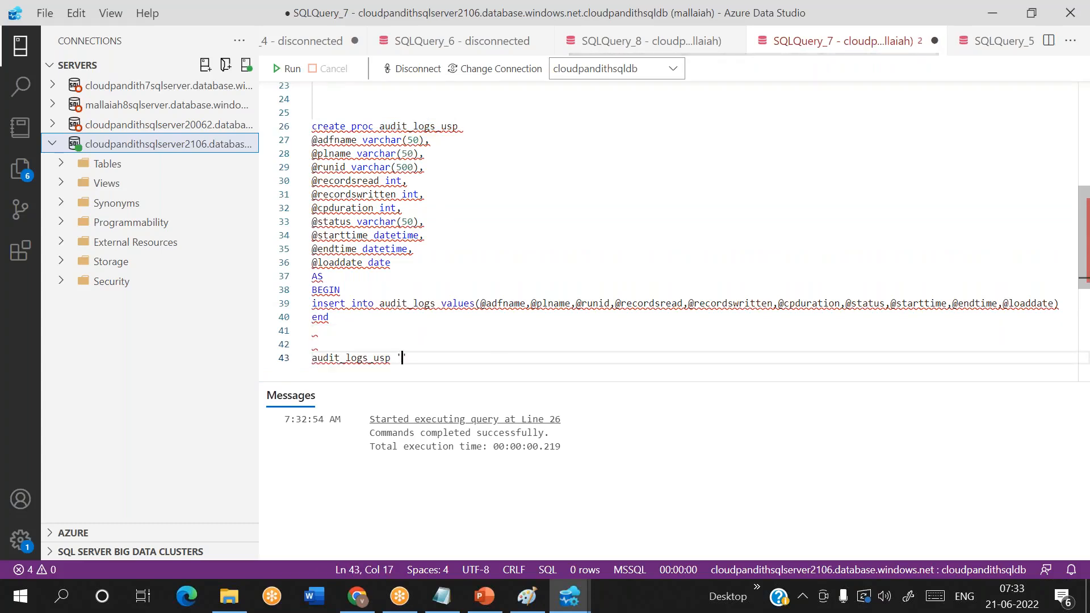
{"action": "type", "text": "myadf,'mypl,''myrunid"}
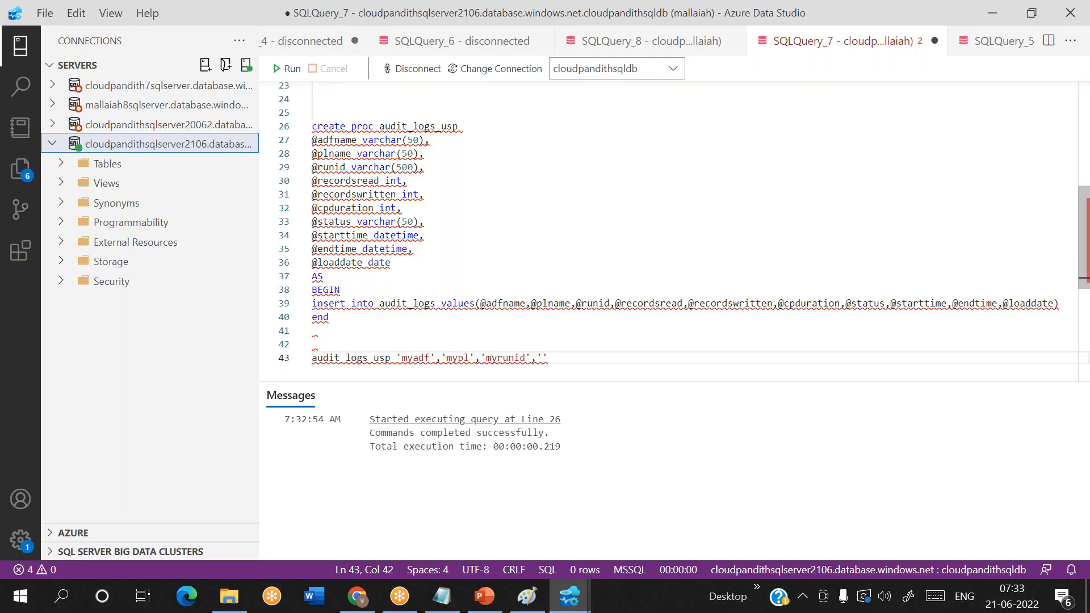
- Continue the procedure call's arguments with 10,10,15,'succeeded'
{"action": "key", "text": "BackSpace"}
{"action": "key", "text": "BackSpace"}
{"action": "type", "text": "succeeded"}
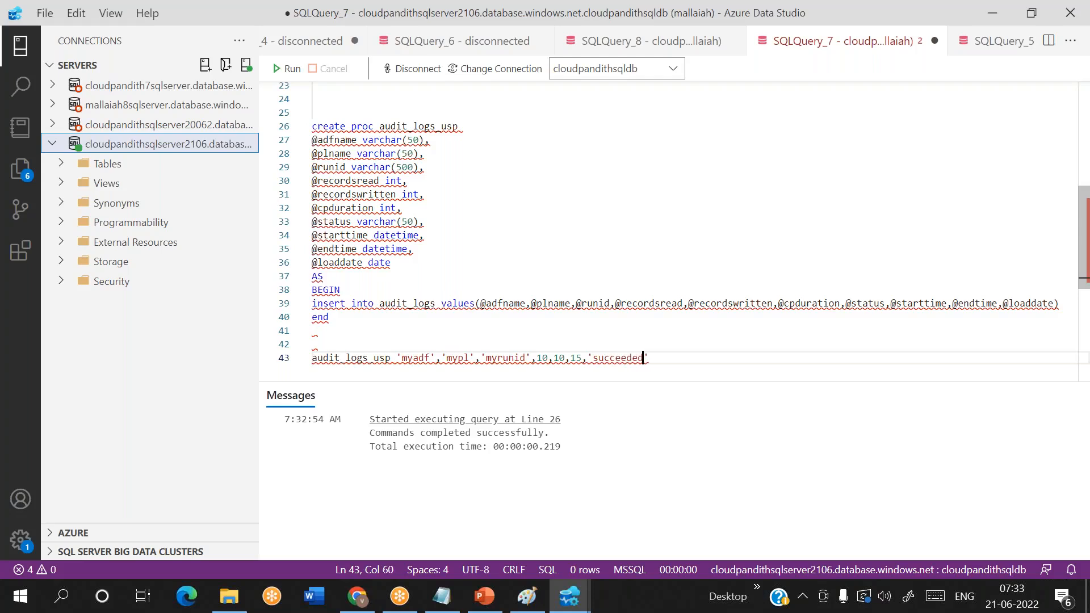
{"action": "type", "text": "','2020"}
{"action": "type", "text": "-01-01 10:1"}
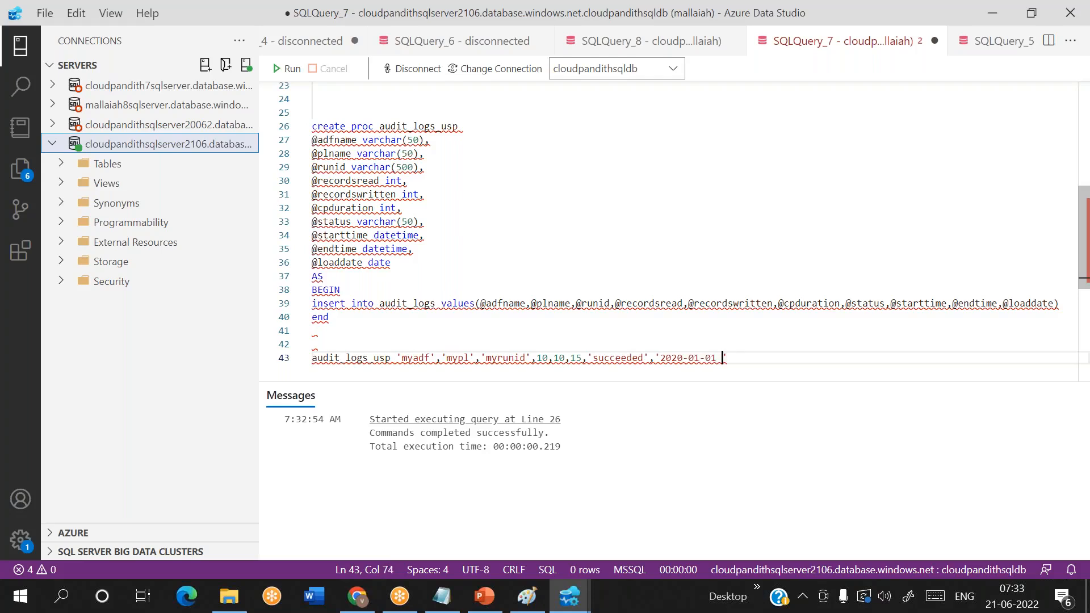
{"action": "type", "text": "0:10"}
{"action": "type", "text": "',''"}
{"action": "type", "text": "202"}
{"action": "type", "text": "0-01-01"}
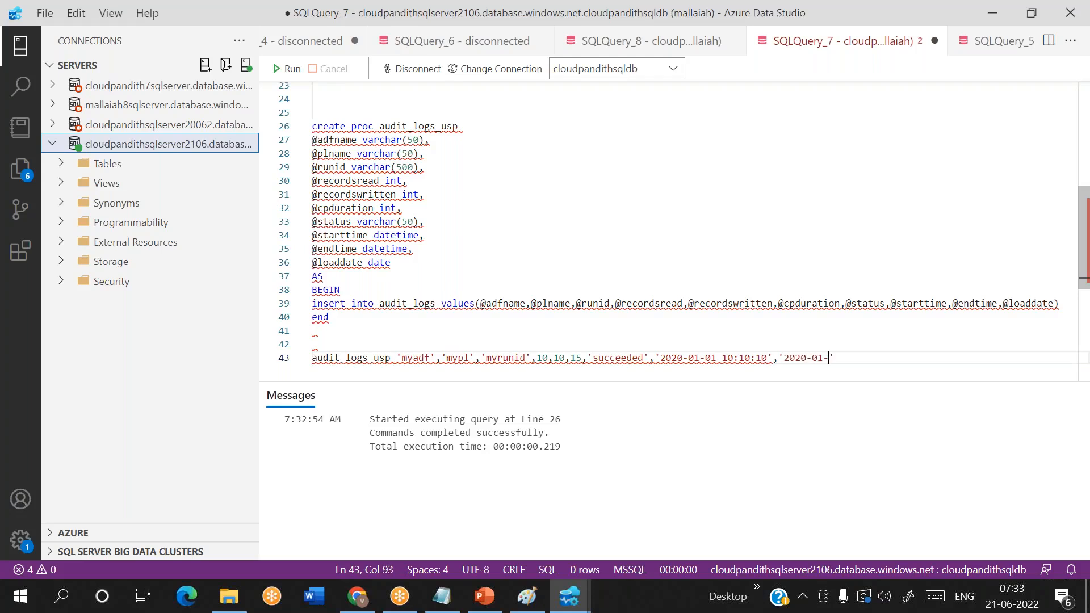
{"action": "type", "text": " 10:10:25"}
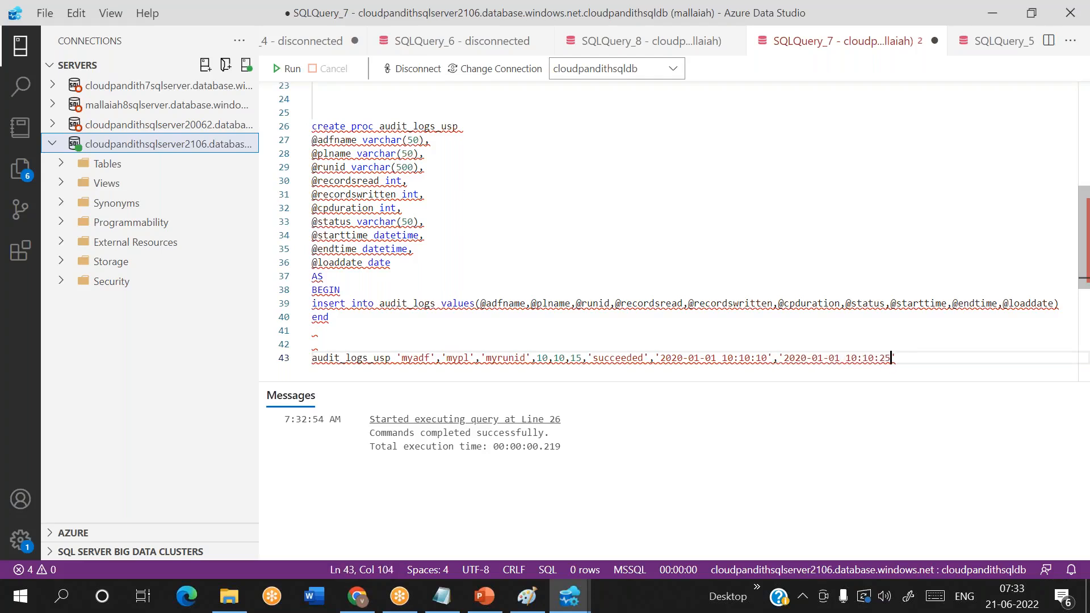
{"action": "type", "text": "2-0"}
- Append '2022-06-21' as the load date argument of the procedure call and select the whole call line
{"action": "key", "text": "BackSpace"}
{"action": "key", "text": "BackSpace"}
{"action": "key", "text": "BackSpace"}
{"action": "type", "text": "2022-06-21"}
{"action": "key", "text": "shift+Home"}
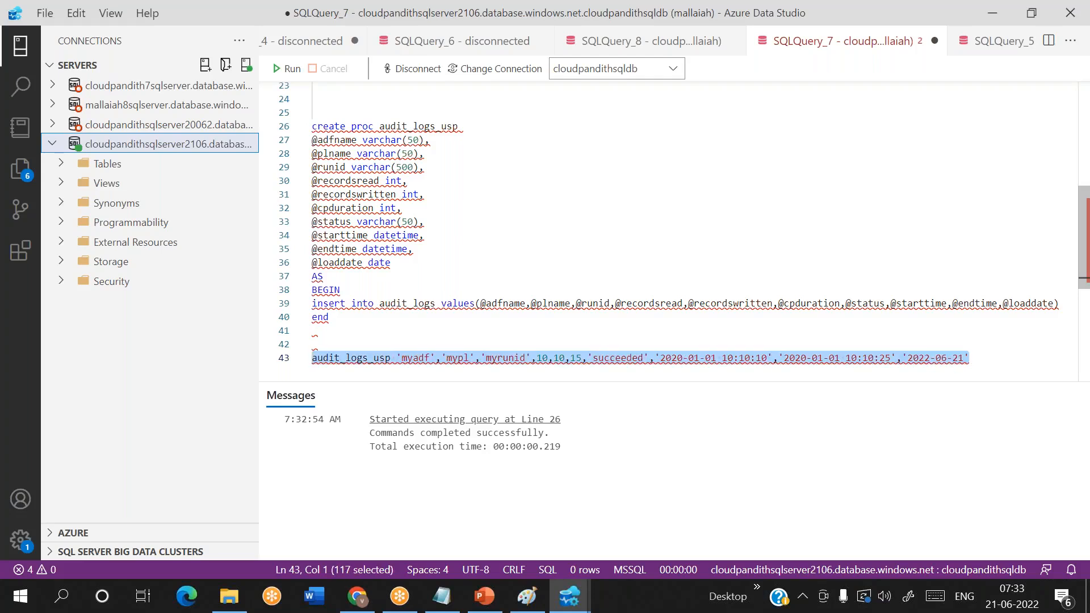
- Add the query select * from audit_logs on a new line above the procedure call and run only that query
{"action": "left_click", "coordinate": [346, 328]}
{"action": "key", "text": "Return"}
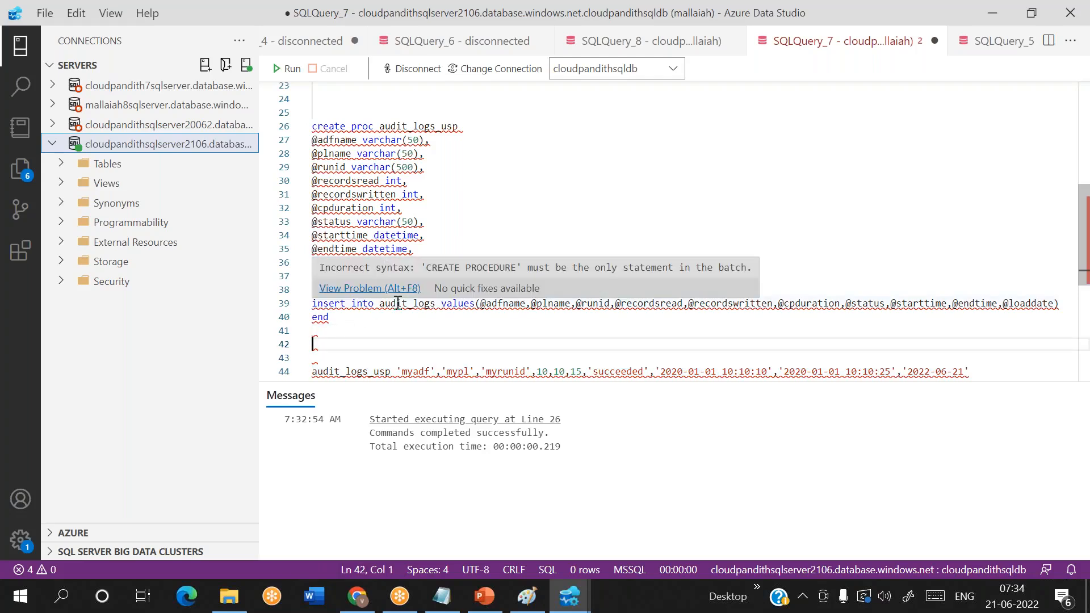
{"action": "double_click", "coordinate": [398, 302]}
{"action": "left_click", "coordinate": [349, 343]}
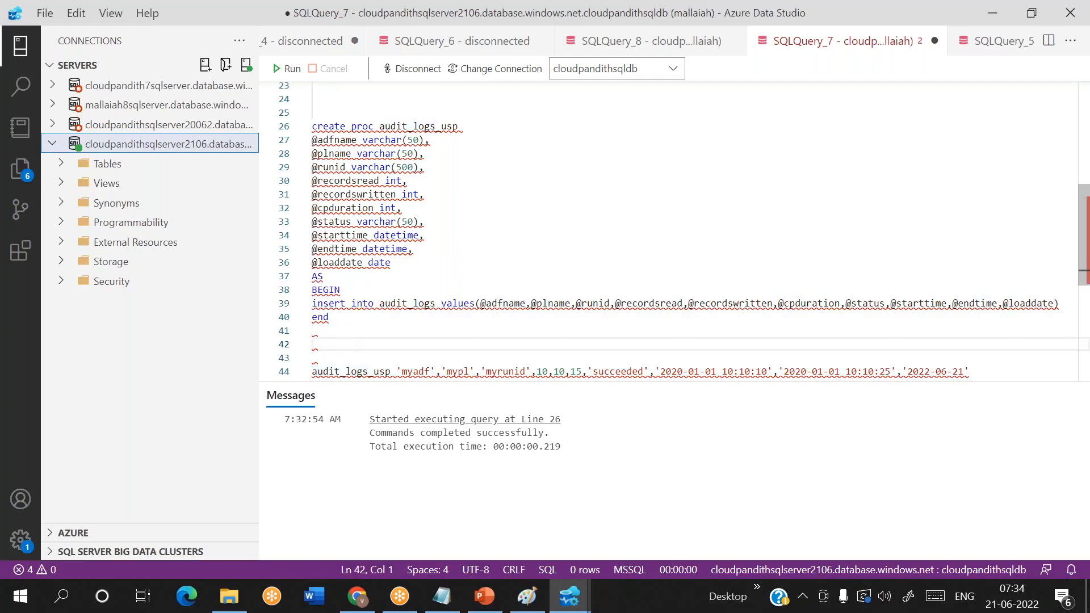
{"action": "type", "text": "select * from audit_logs"}
{"action": "key", "text": "shift+Home"}
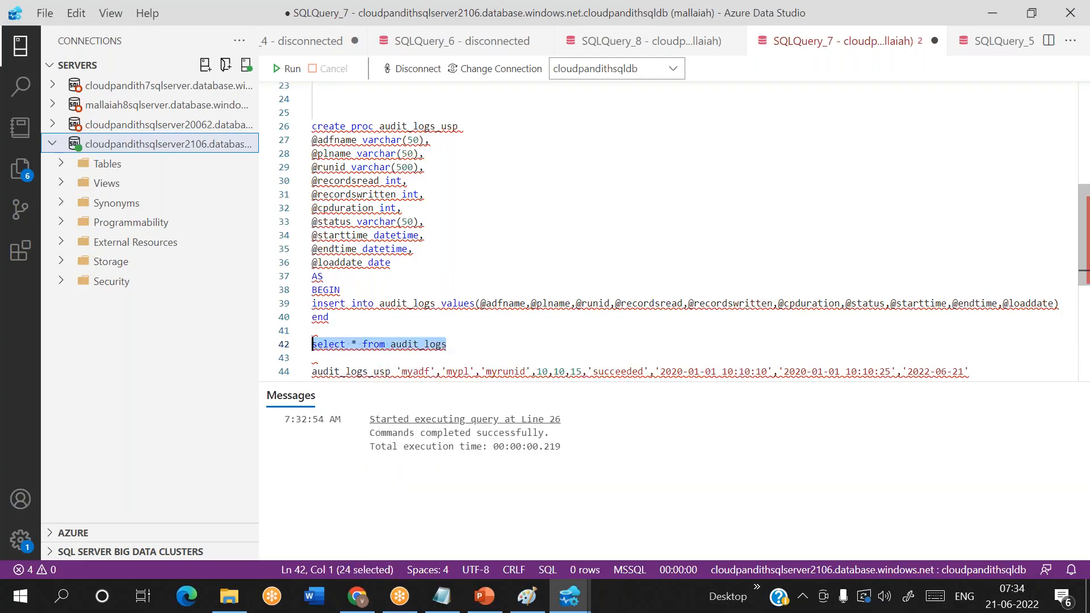
{"action": "left_click", "coordinate": [288, 68]}
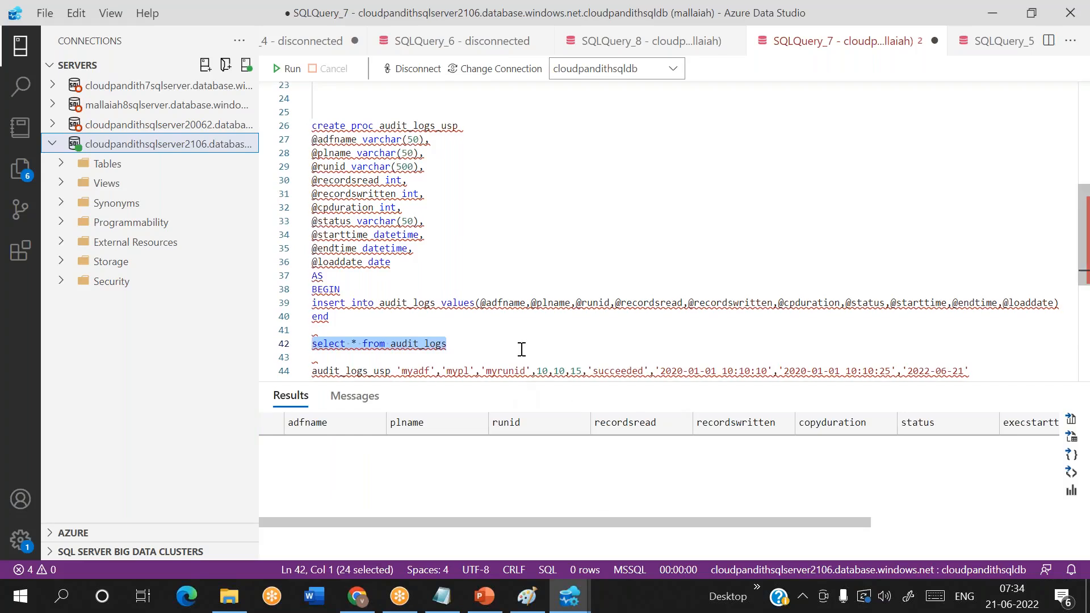
- Compare the procedure call's arguments with the parameters declared in audit_logs_usp and the values in its insert statement
{"action": "scroll", "coordinate": [997, 322], "scroll_direction": "down", "scroll_amount": 1}
{"action": "left_click", "coordinate": [989, 323]}
{"action": "key", "text": "shift+Home"}
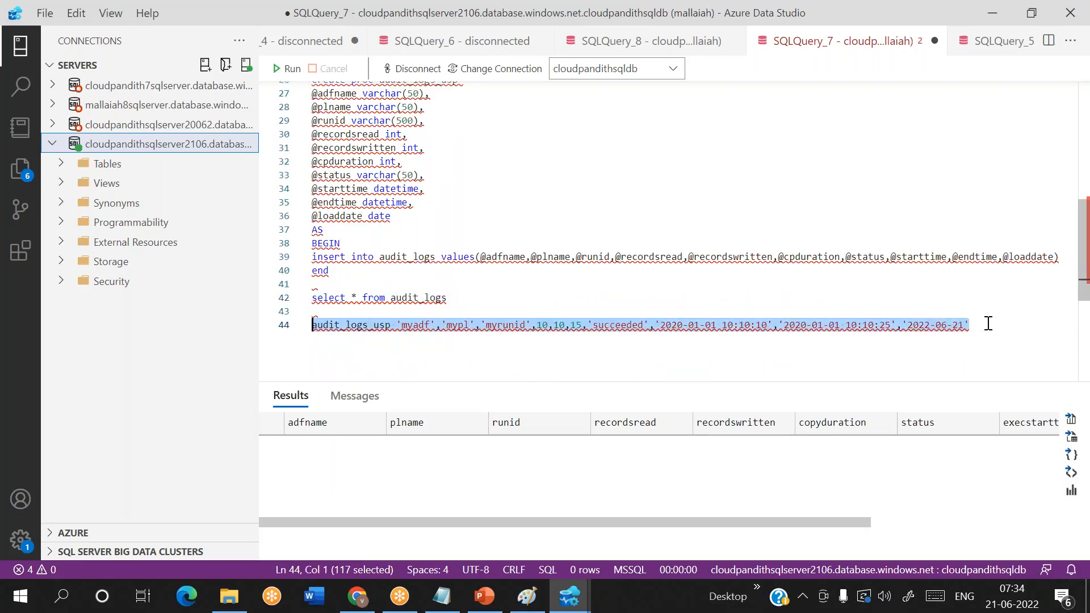
{"action": "left_click", "coordinate": [342, 322]}
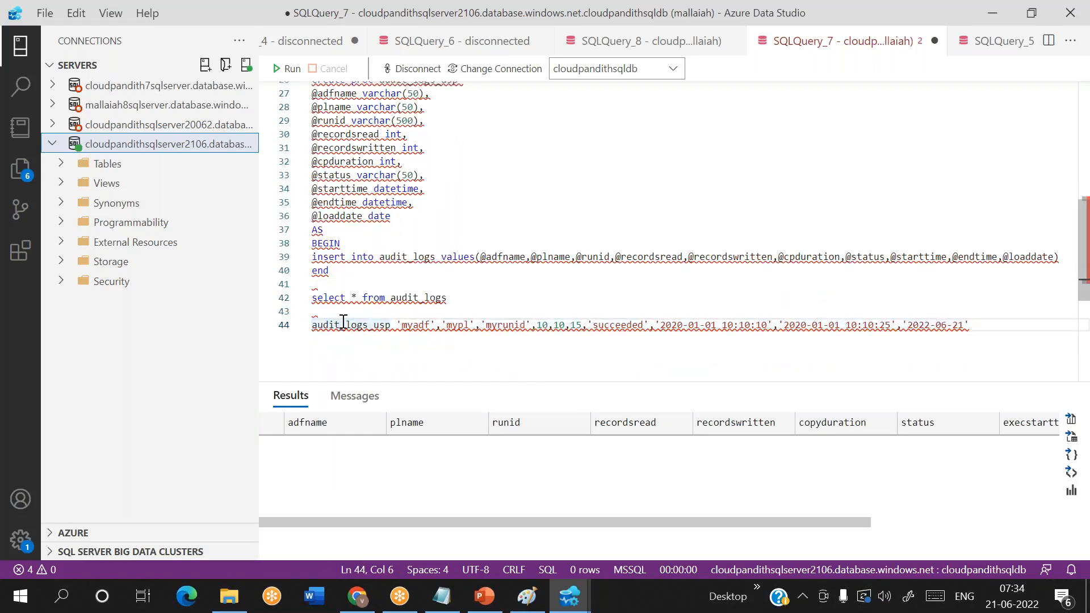
{"action": "double_click", "coordinate": [343, 322]}
{"action": "double_click", "coordinate": [416, 324]}
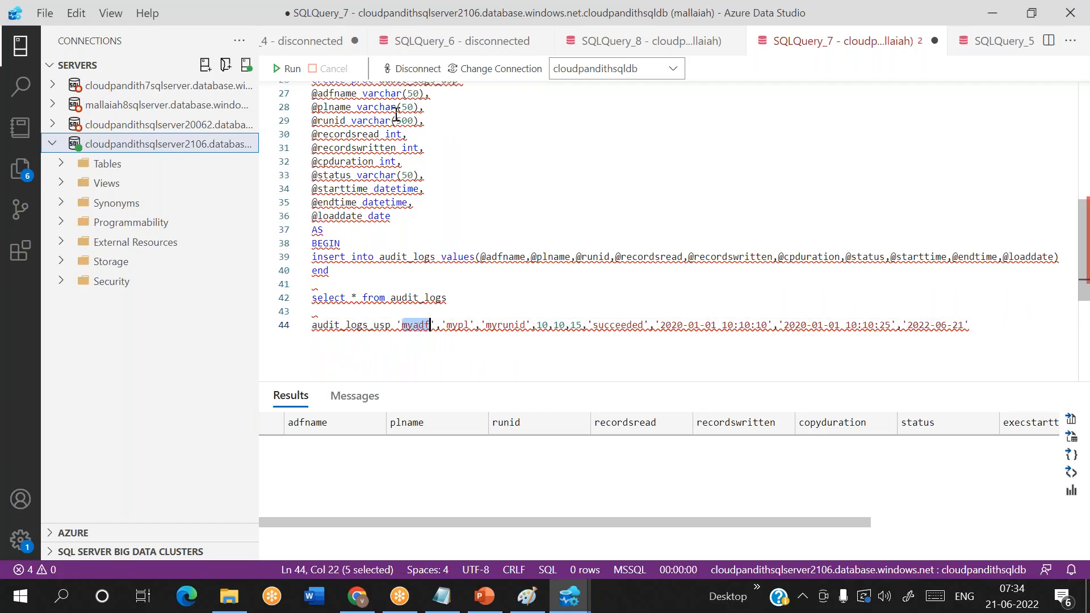
{"action": "double_click", "coordinate": [333, 94]}
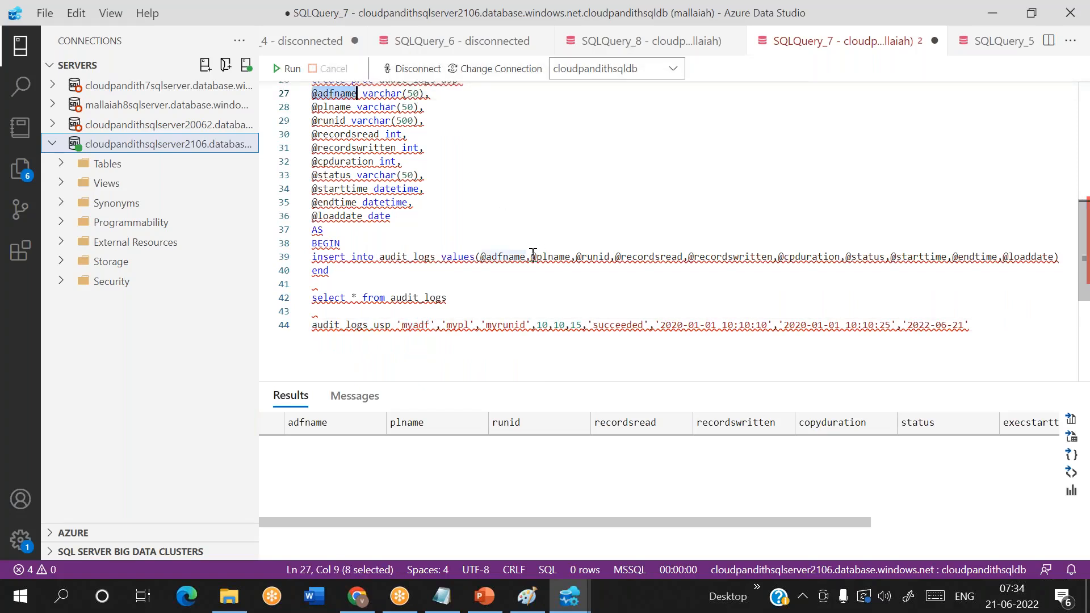
{"action": "double_click", "coordinate": [494, 256]}
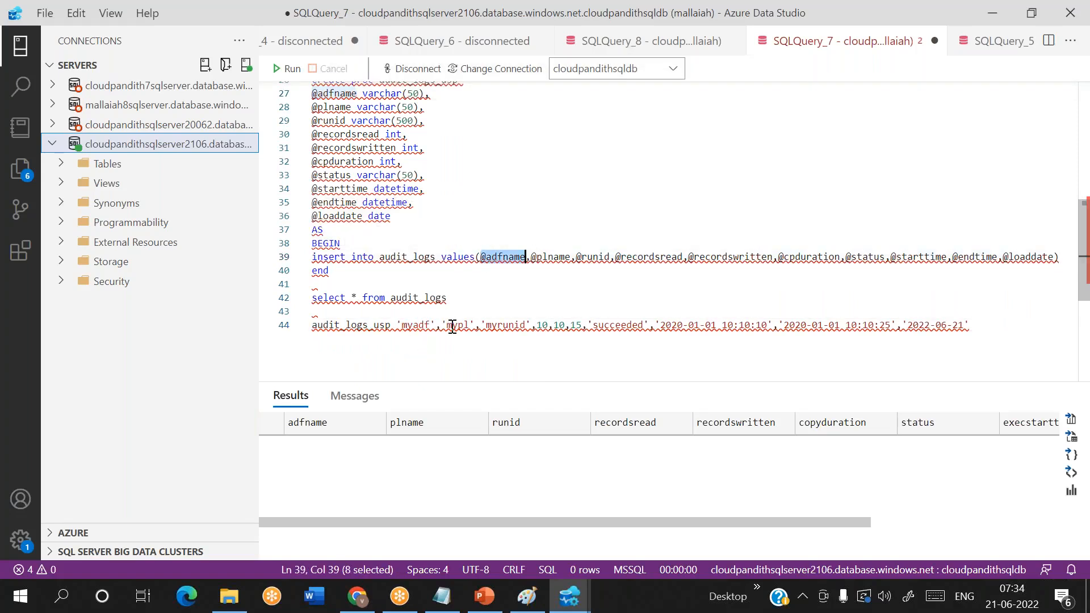
{"action": "double_click", "coordinate": [321, 107]}
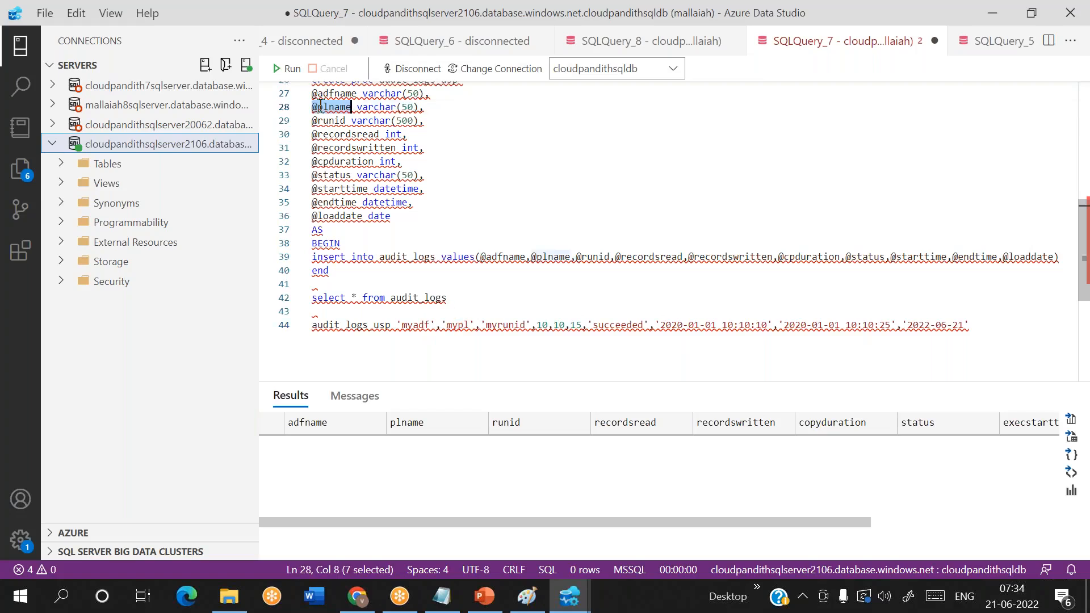
{"action": "double_click", "coordinate": [557, 260]}
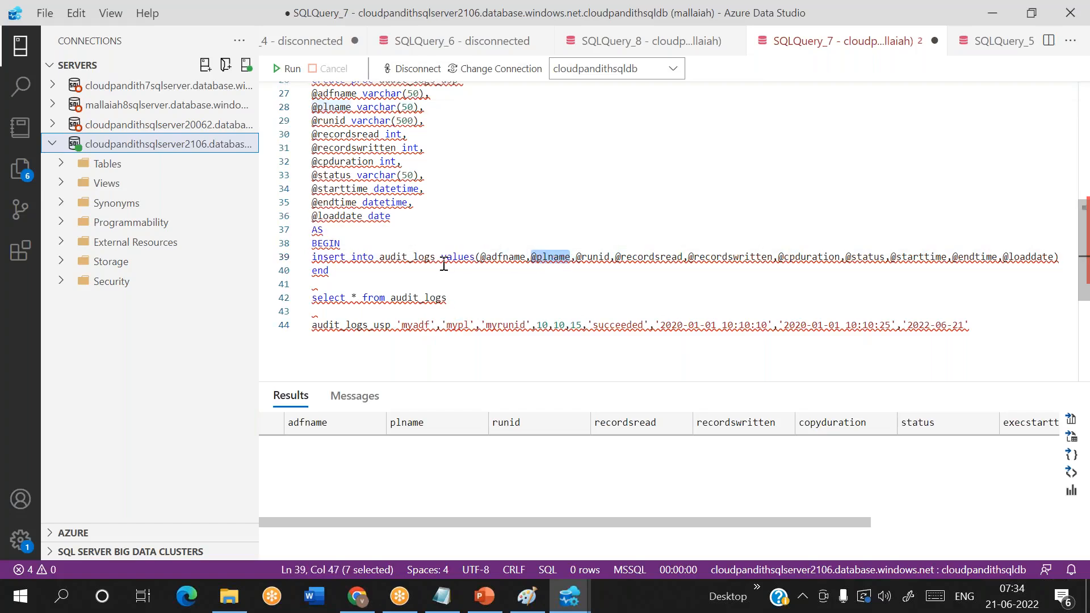
{"action": "left_click", "coordinate": [480, 256]}
{"action": "left_click_drag", "start_coordinate": [480, 257], "coordinate": [880, 269]}
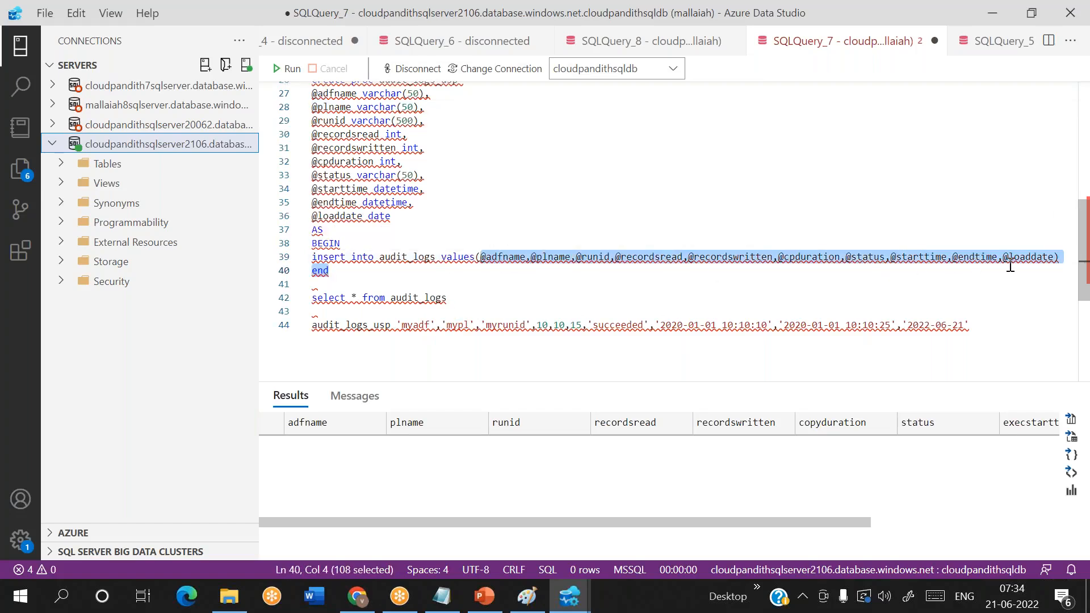
{"action": "double_click", "coordinate": [382, 257]}
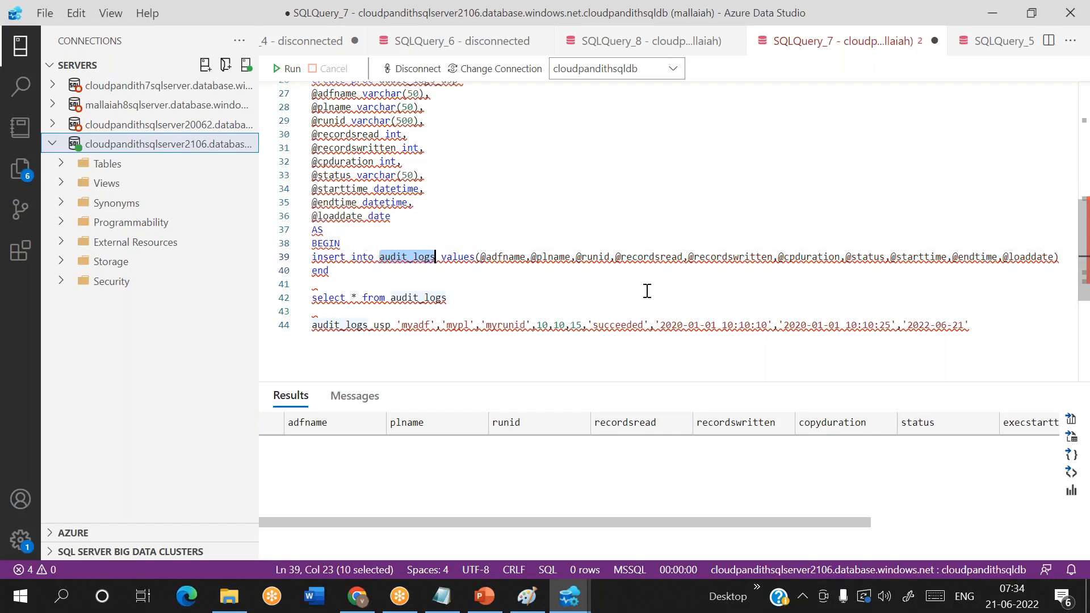
- Execute the audit_logs_usp call, rerun the audit_logs query, and check the returned row against the call's arguments
{"action": "left_click_drag", "start_coordinate": [980, 327], "coordinate": [307, 326]}
{"action": "left_click", "coordinate": [286, 69]}
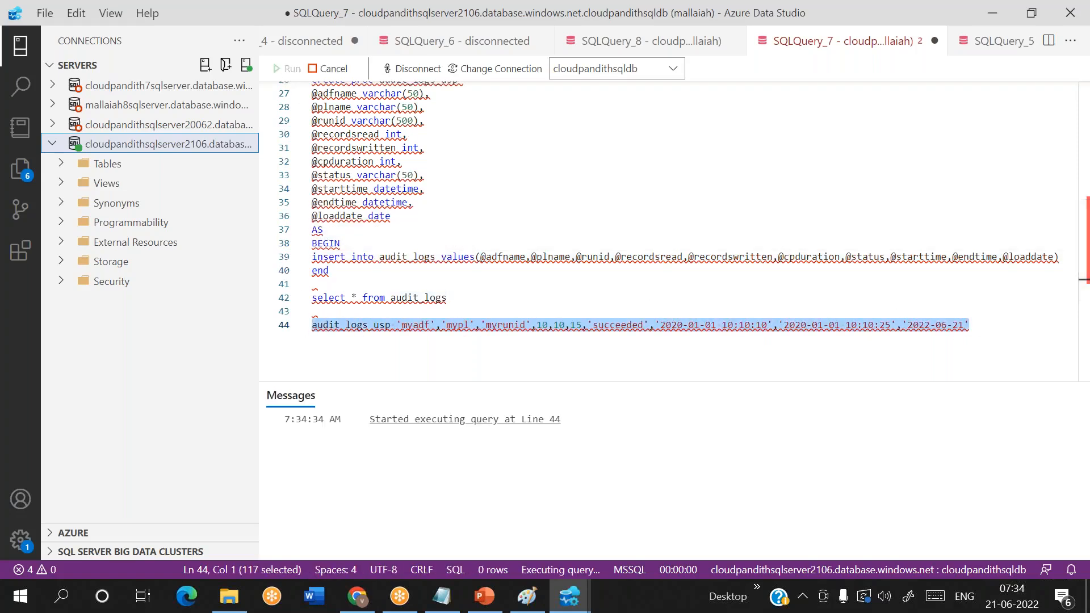
{"action": "left_click_drag", "start_coordinate": [454, 299], "coordinate": [311, 298]}
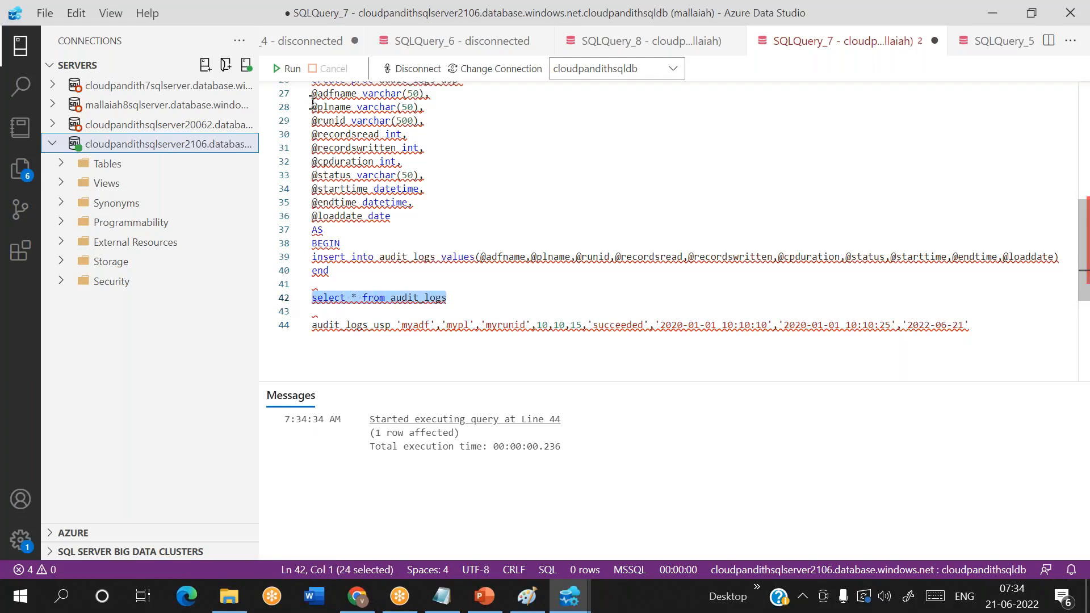
{"action": "left_click", "coordinate": [287, 68]}
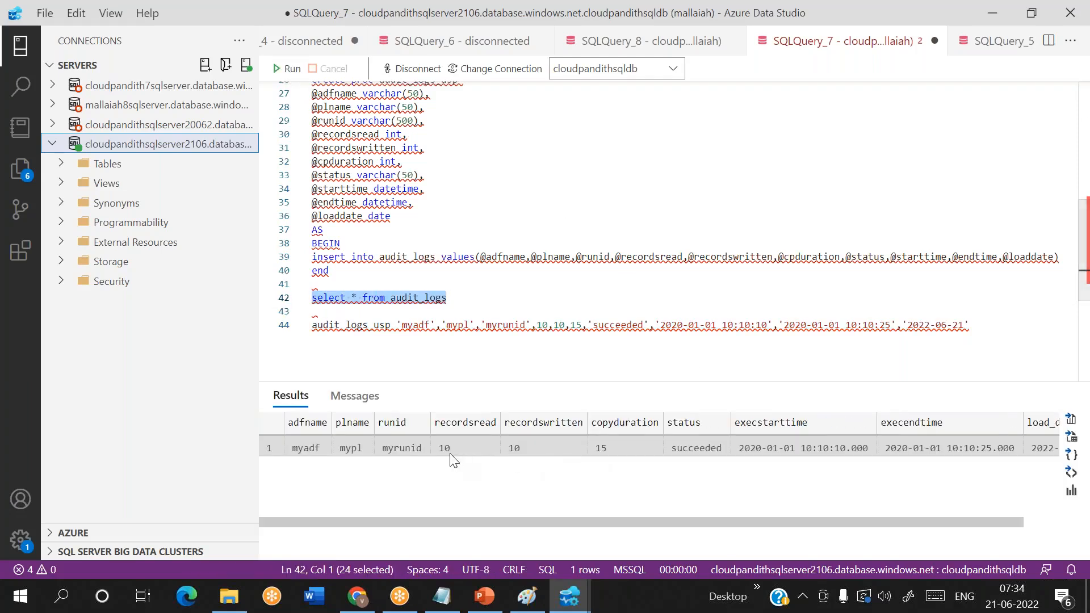
{"action": "left_click", "coordinate": [411, 447]}
{"action": "key", "text": "Right"}
{"action": "key", "text": "Right"}
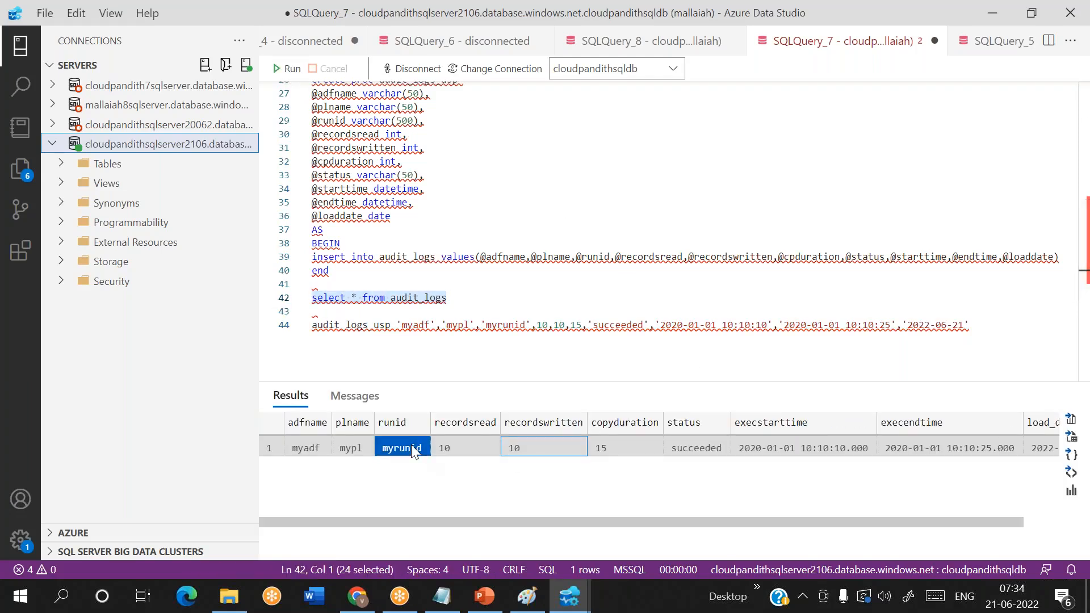
{"action": "left_click", "coordinate": [445, 448]}
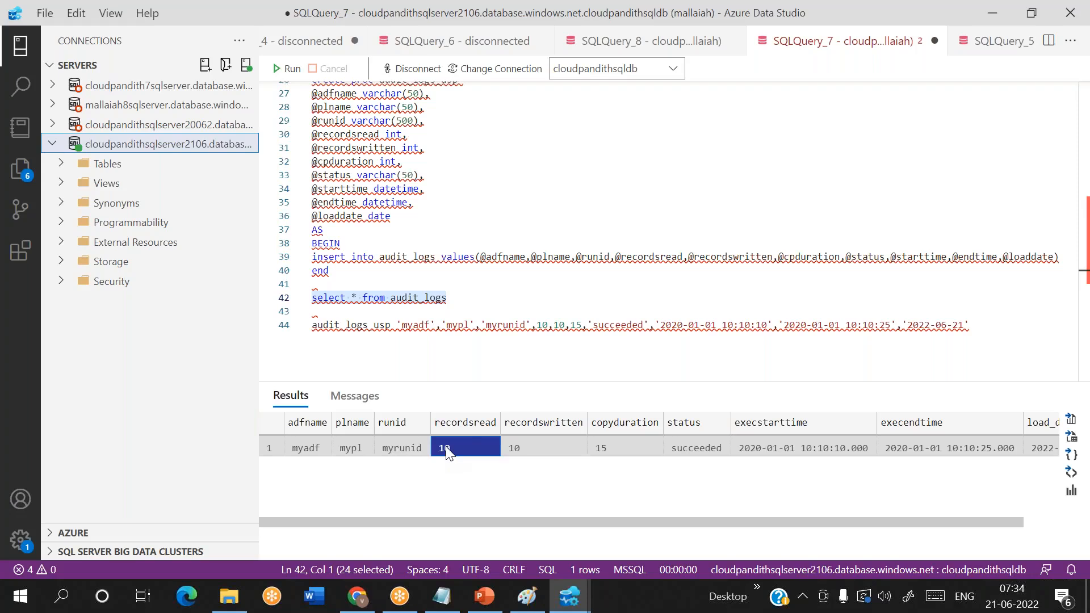
{"action": "left_click", "coordinate": [511, 444]}
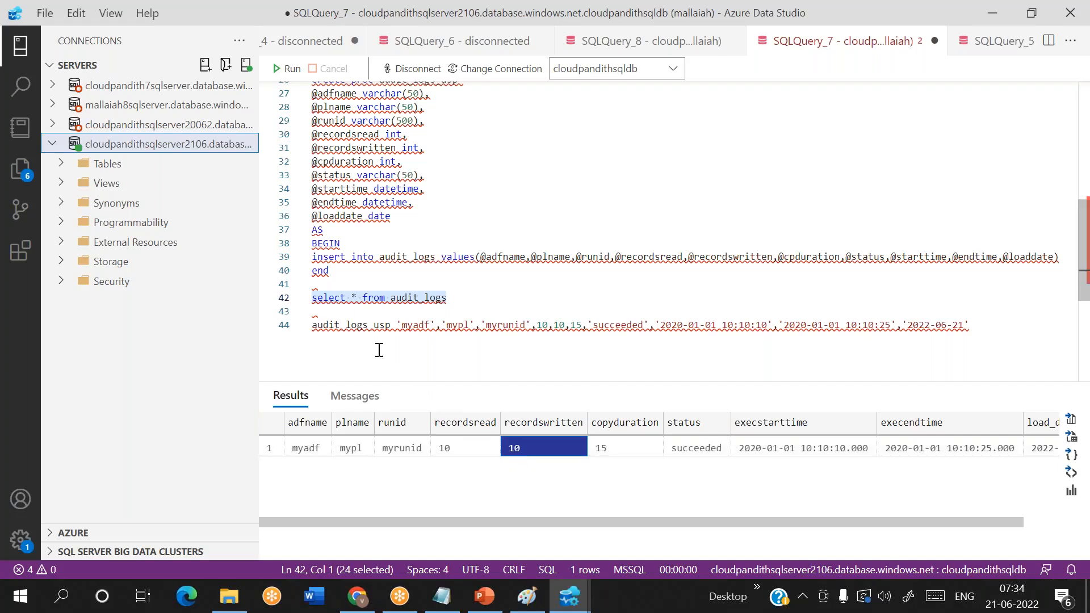
{"action": "left_click_drag", "start_coordinate": [399, 325], "coordinate": [974, 326]}
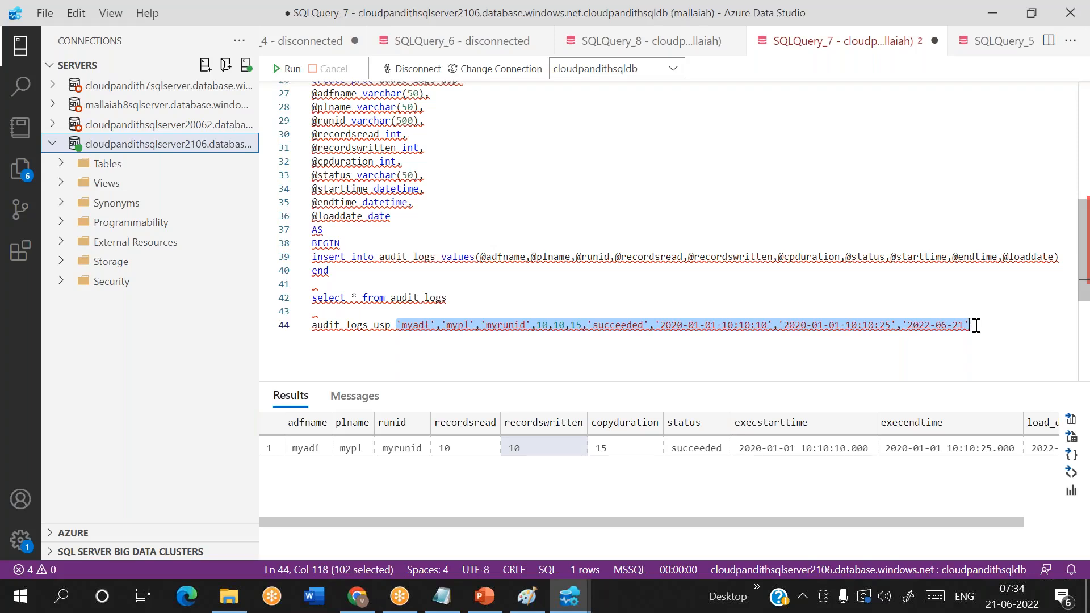
- Switch to Data Factory in Chrome, find the Stored procedure activity and connect it after Copy data1 on success in pipeline1
{"action": "left_click", "coordinate": [356, 606]}
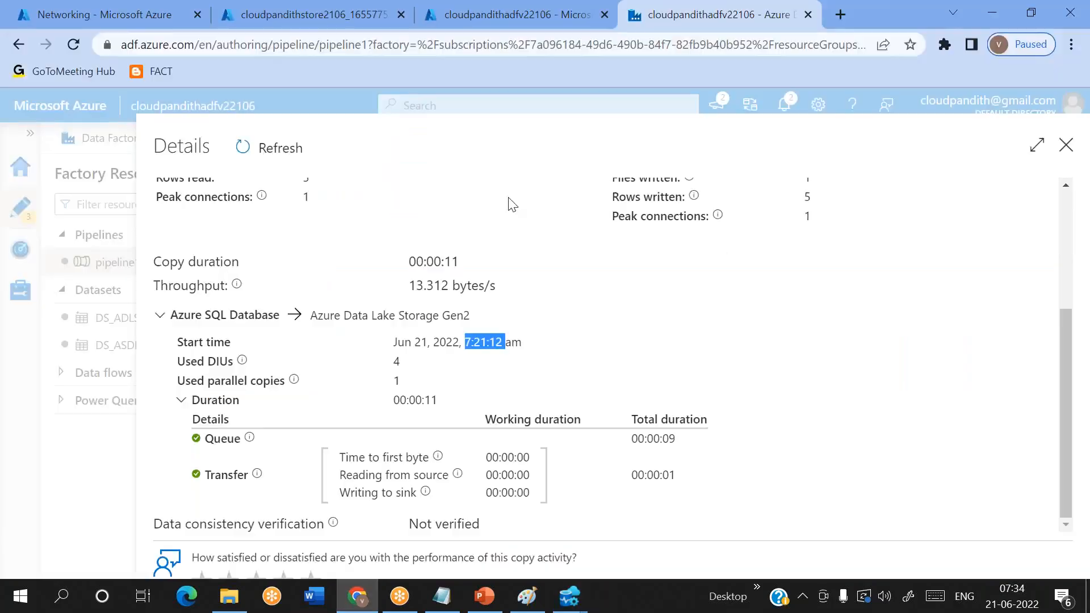
{"action": "left_click", "coordinate": [1067, 145]}
{"action": "left_click", "coordinate": [350, 227]}
{"action": "key", "text": "shift+Left"}
{"action": "key", "text": "shift+Left"}
{"action": "key", "text": "shift+Left"}
{"action": "key", "text": "shift+Left"}
{"action": "type", "text": "store"}
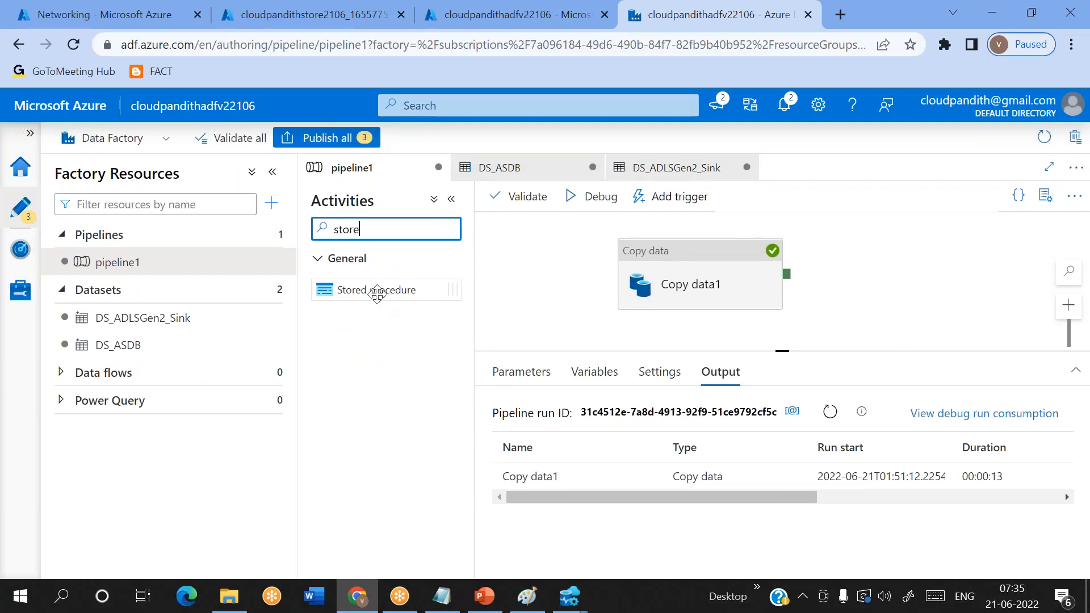
{"action": "left_click_drag", "start_coordinate": [377, 293], "coordinate": [960, 279]}
{"action": "left_click_drag", "start_coordinate": [792, 277], "coordinate": [954, 279]}
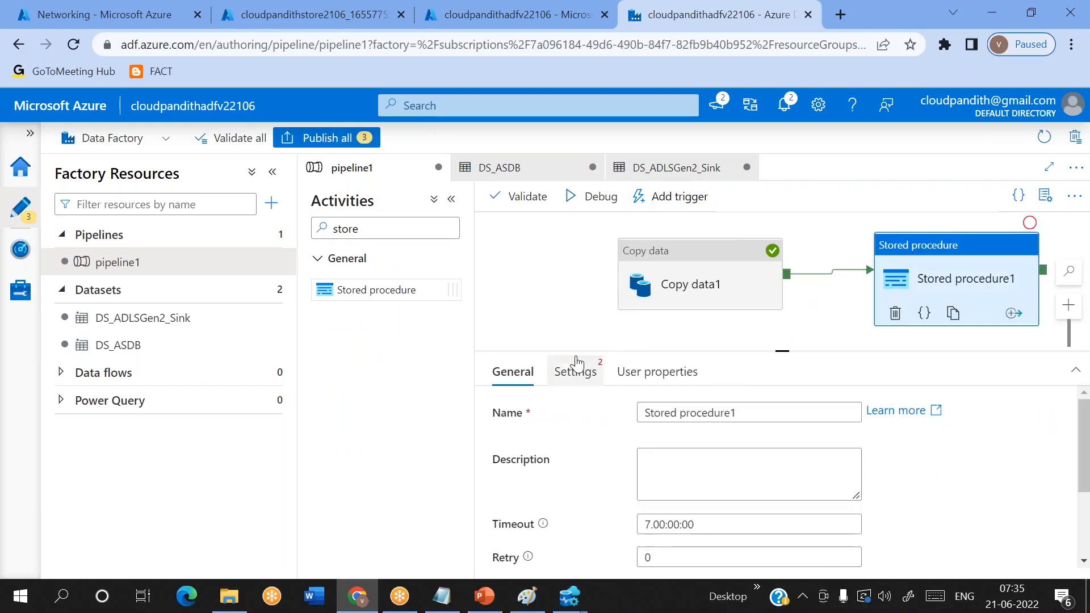
- Configure the Stored procedure activity with linked service LS_ASDB and stored procedure [dbo].[audit_logs_usp]
{"action": "left_click", "coordinate": [575, 371]}
{"action": "left_click", "coordinate": [710, 425]}
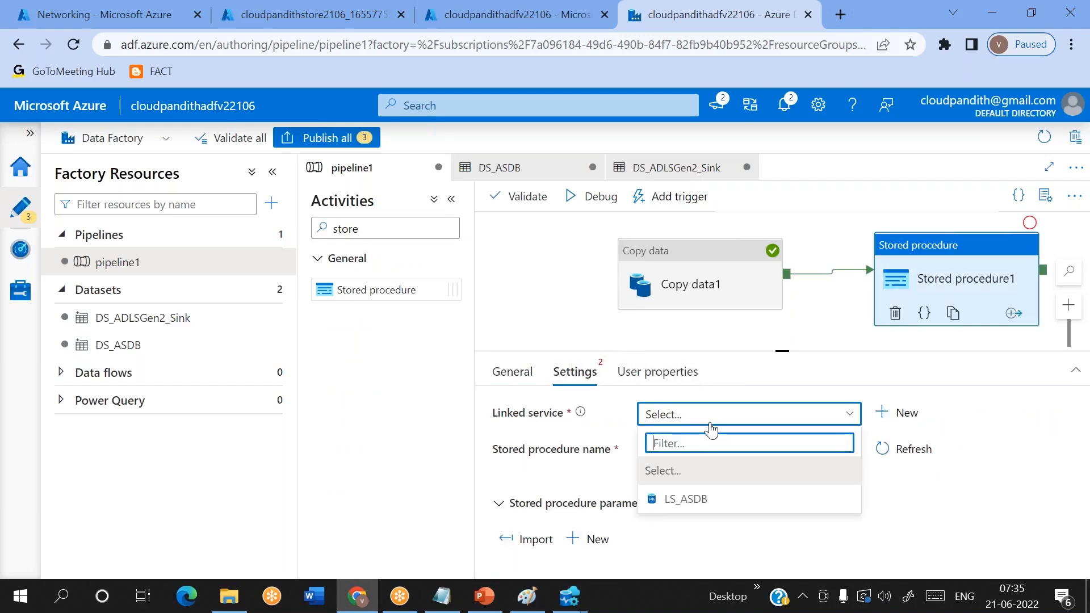
{"action": "left_click", "coordinate": [690, 499]}
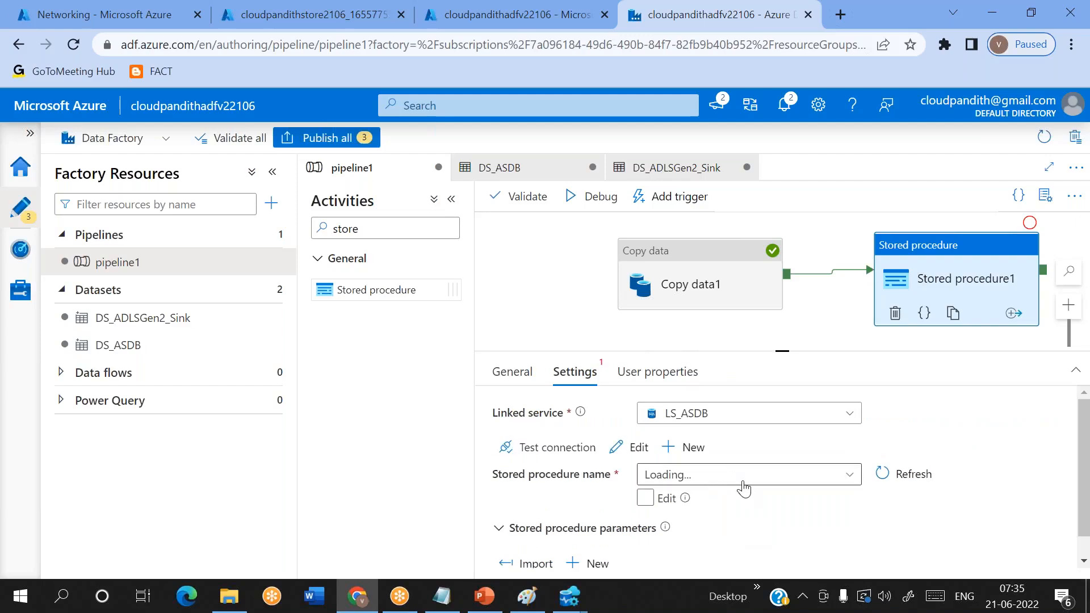
{"action": "scroll", "coordinate": [744, 489], "scroll_direction": "down", "scroll_amount": 1}
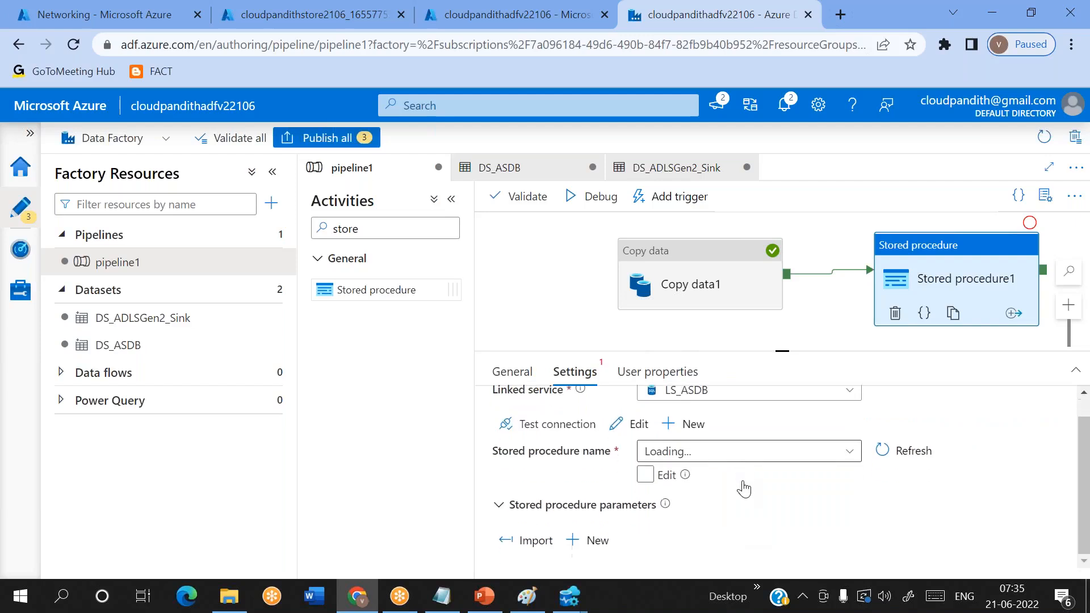
{"action": "left_click", "coordinate": [699, 454]}
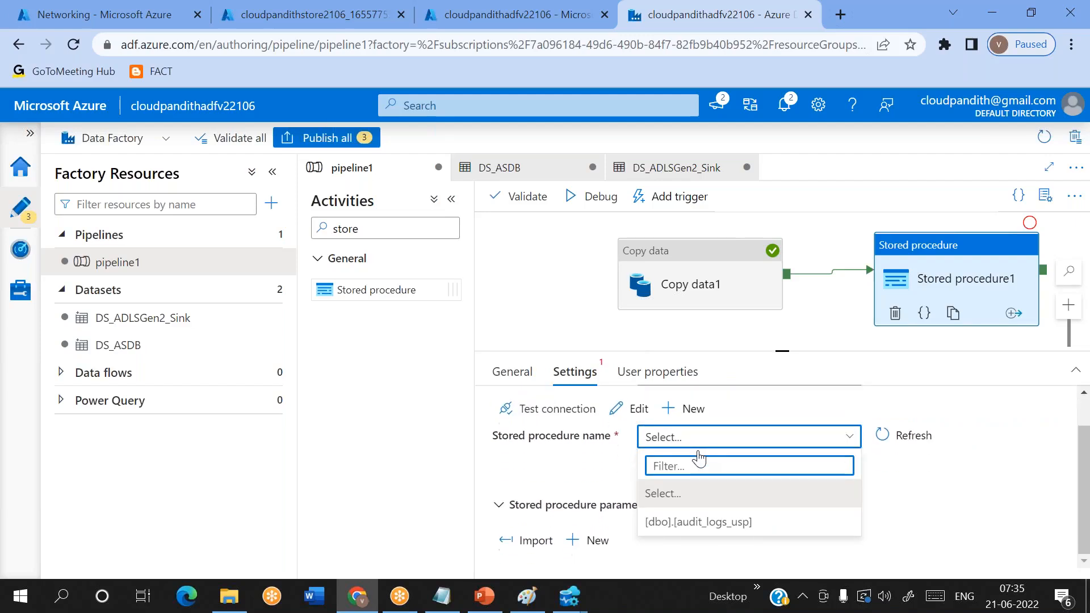
{"action": "left_click", "coordinate": [698, 521]}
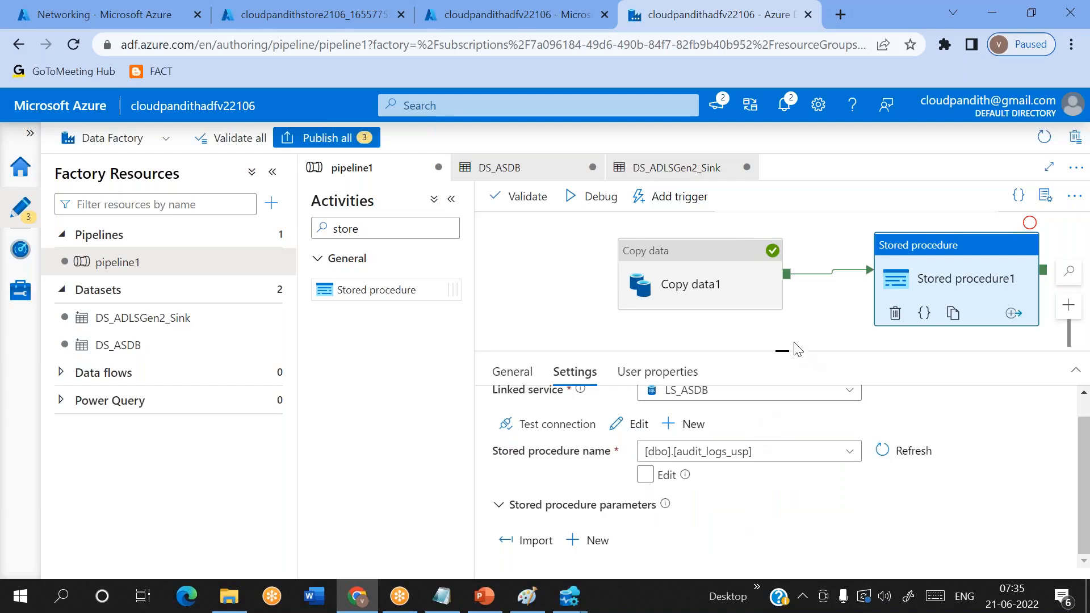
- Enlarge the activity's settings area and import the parameters of the selected stored procedure
{"action": "left_click_drag", "start_coordinate": [781, 351], "coordinate": [777, 269]}
{"action": "right_click", "coordinate": [772, 278]}
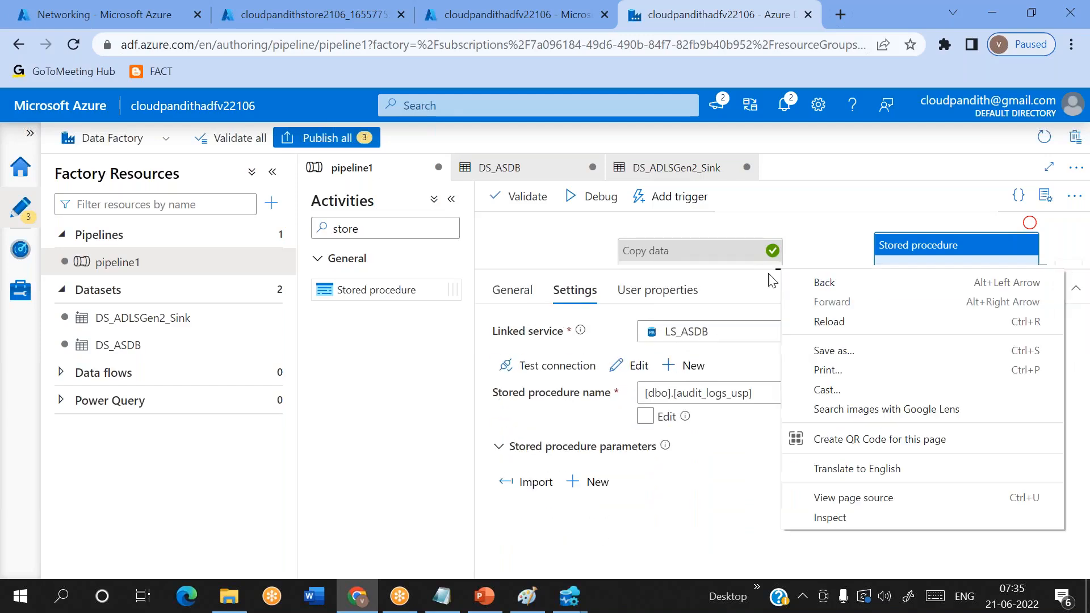
{"action": "left_click", "coordinate": [531, 491]}
{"action": "left_click", "coordinate": [530, 489]}
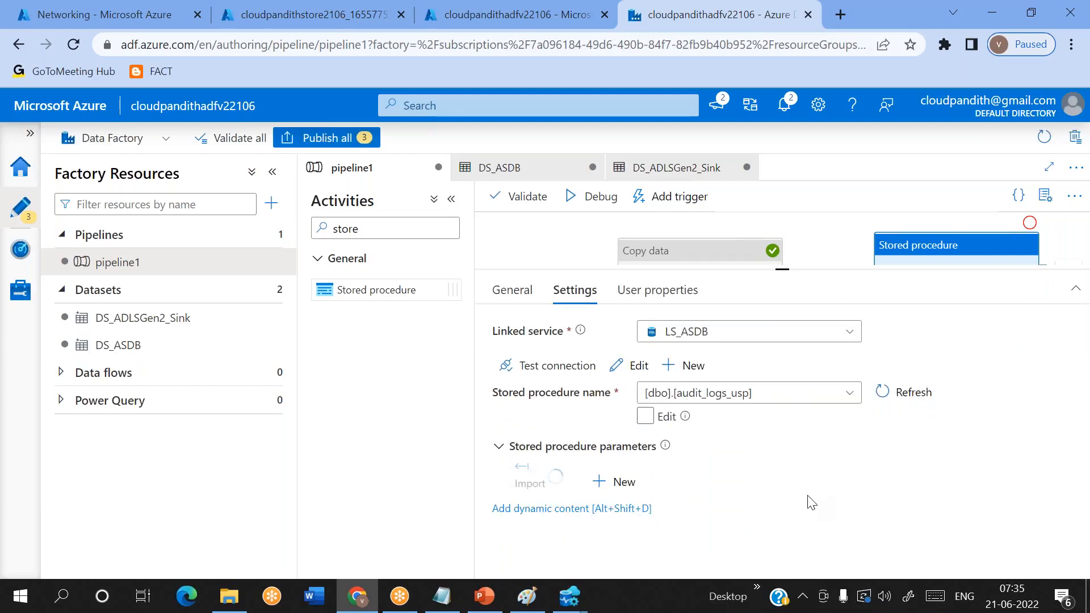
{"action": "scroll", "coordinate": [812, 503], "scroll_direction": "down", "scroll_amount": 4}
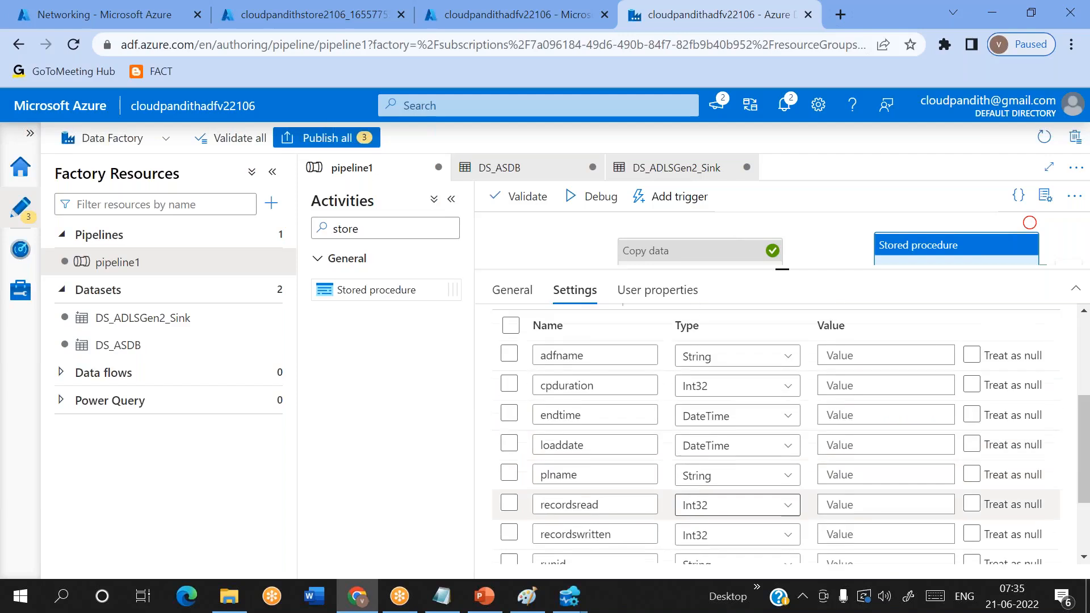
{"action": "scroll", "coordinate": [738, 504], "scroll_direction": "up", "scroll_amount": 1}
{"action": "left_click", "coordinate": [863, 365]}
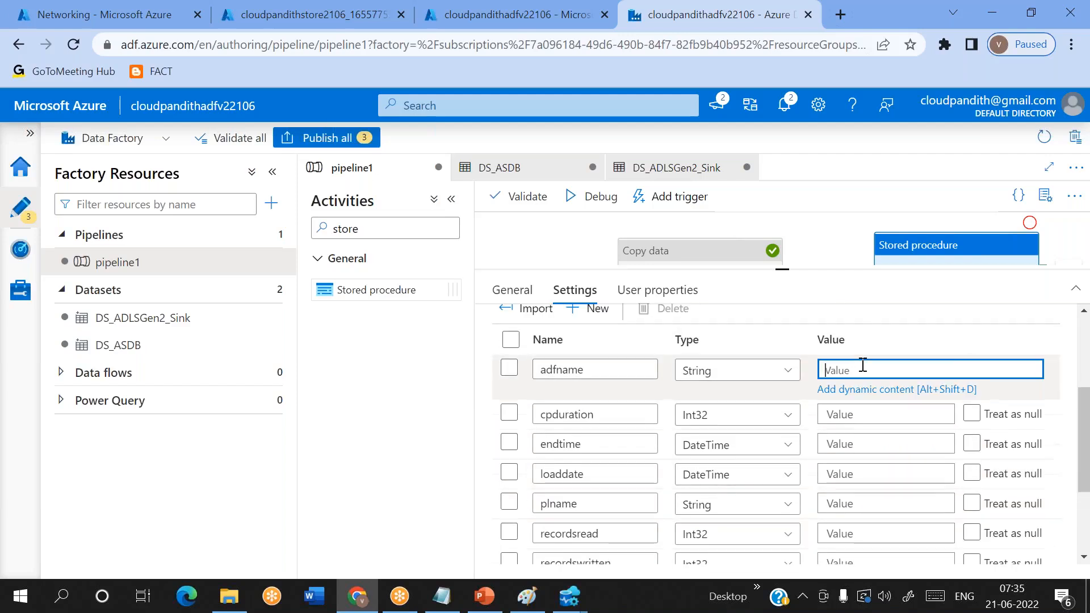
{"action": "left_click", "coordinate": [874, 391]}
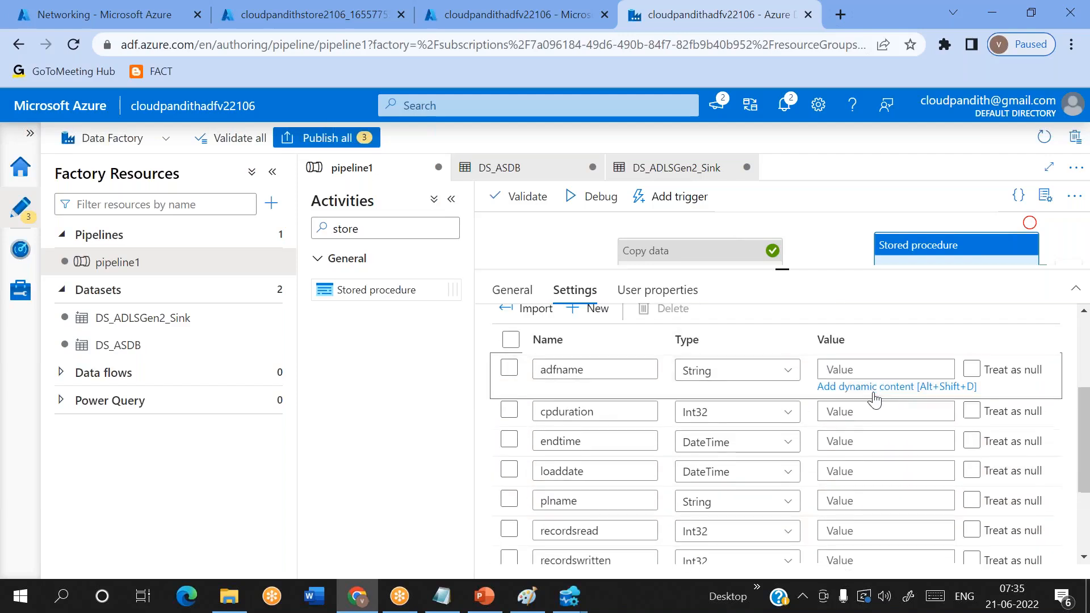
{"action": "left_click", "coordinate": [601, 468]}
{"action": "scroll", "coordinate": [602, 471], "scroll_direction": "down", "scroll_amount": 1}
{"action": "scroll", "coordinate": [601, 471], "scroll_direction": "up", "scroll_amount": 1}
{"action": "left_click", "coordinate": [630, 470]}
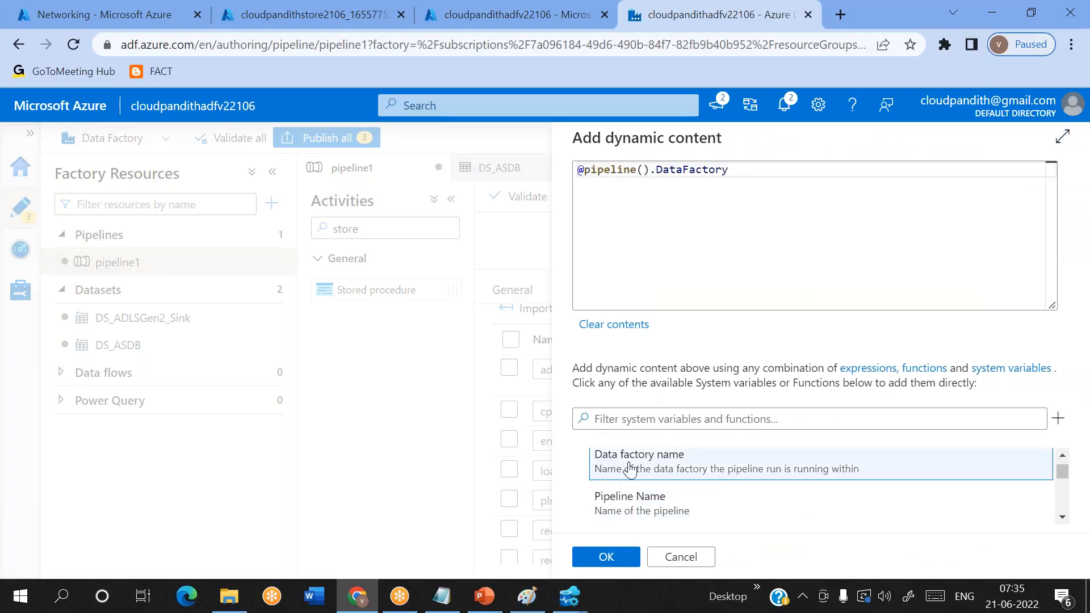
{"action": "left_click", "coordinate": [621, 562]}
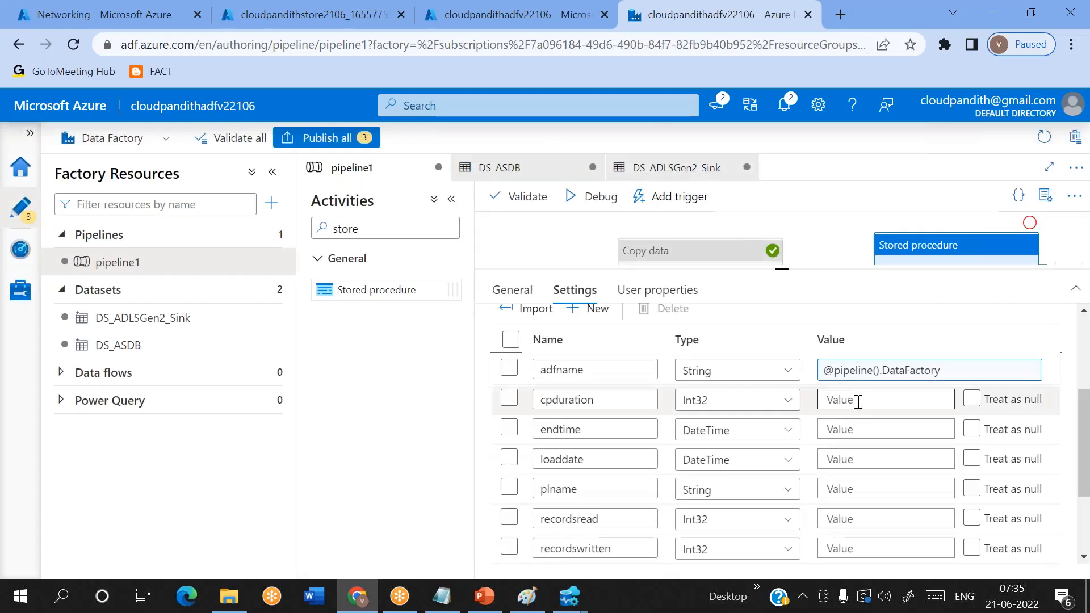
{"action": "left_click", "coordinate": [829, 489]}
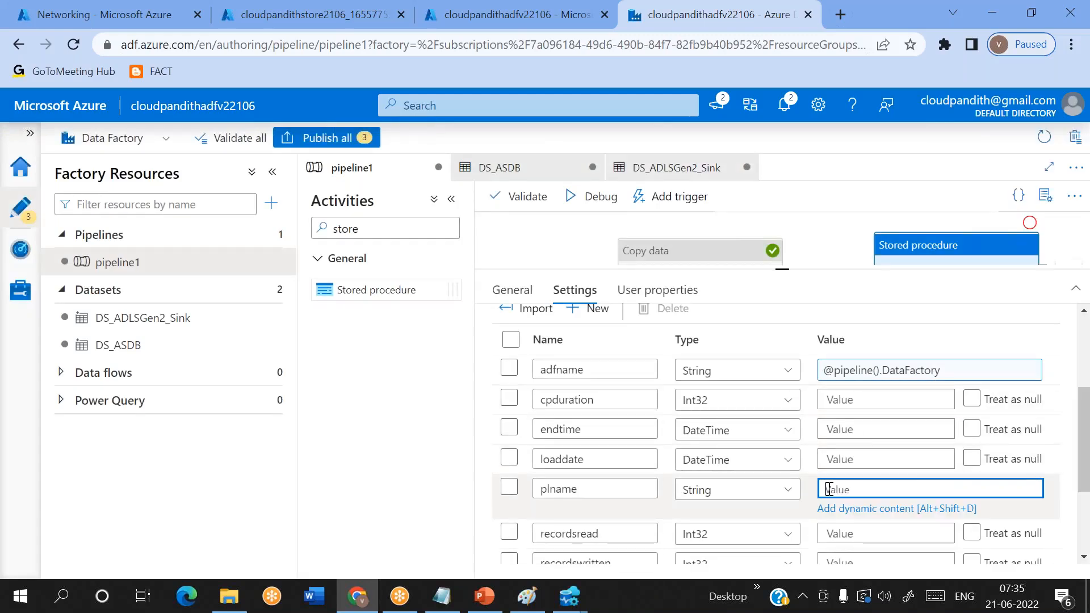
{"action": "left_click", "coordinate": [854, 509]}
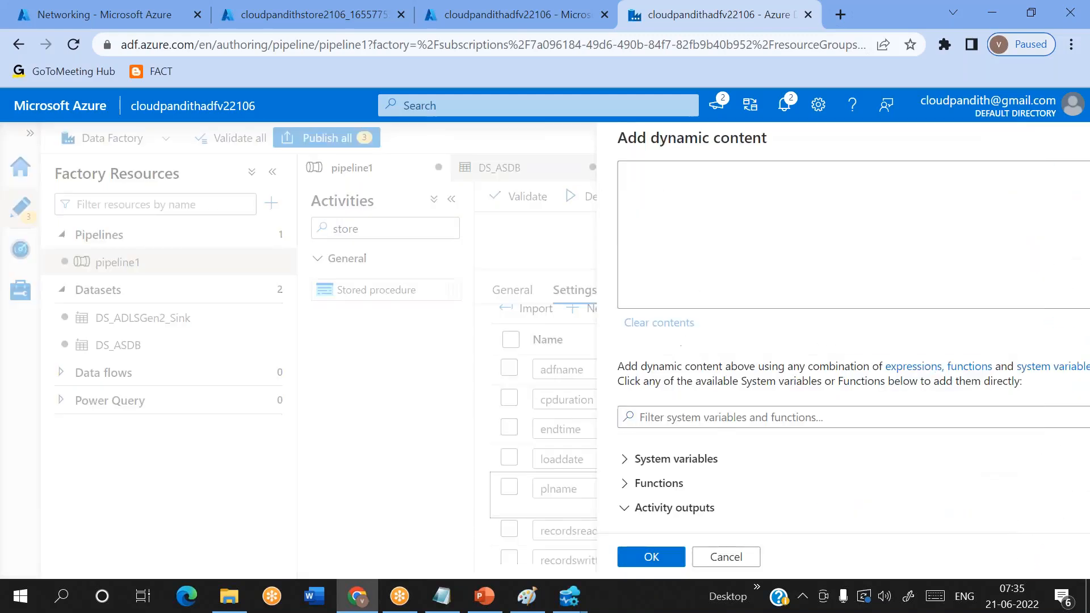
{"action": "left_click", "coordinate": [601, 464]}
{"action": "scroll", "coordinate": [652, 471], "scroll_direction": "down", "scroll_amount": 1}
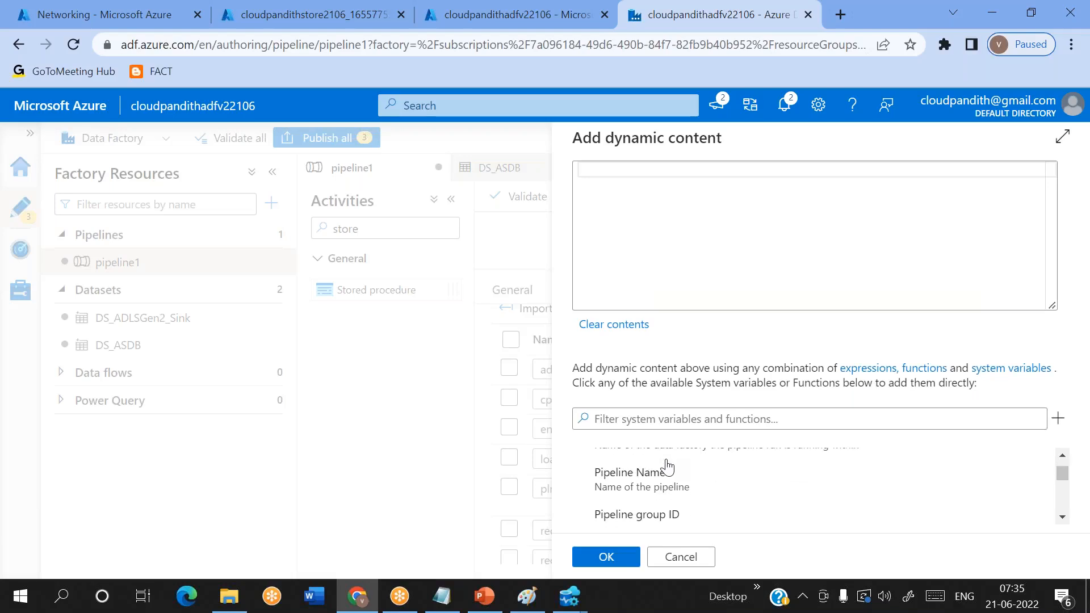
{"action": "left_click", "coordinate": [647, 476]}
{"action": "left_click", "coordinate": [603, 558]}
{"action": "scroll", "coordinate": [755, 488], "scroll_direction": "down", "scroll_amount": 2}
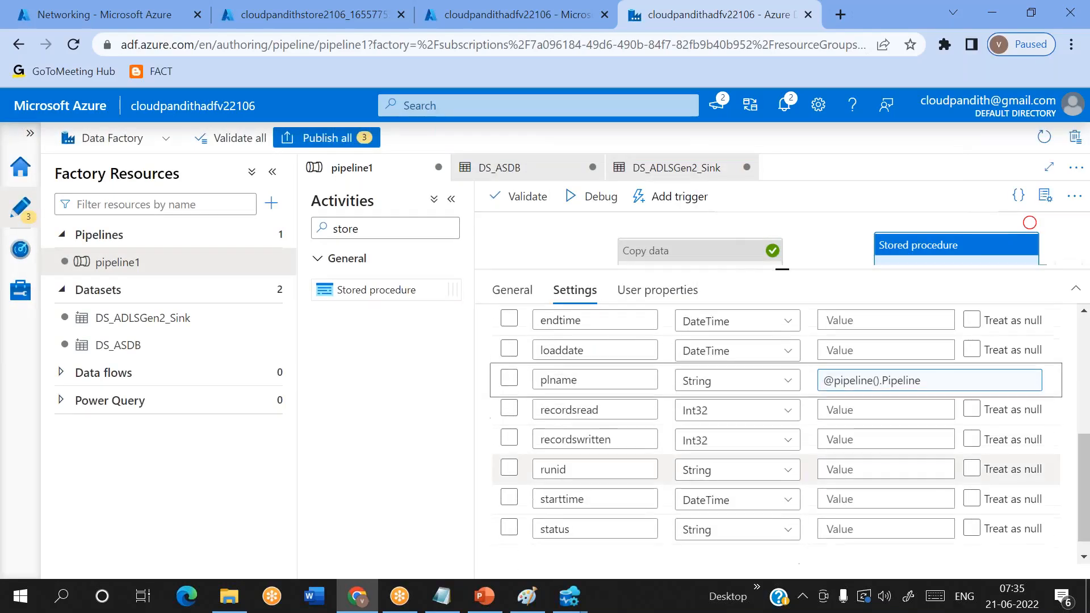
{"action": "left_click", "coordinate": [841, 469]}
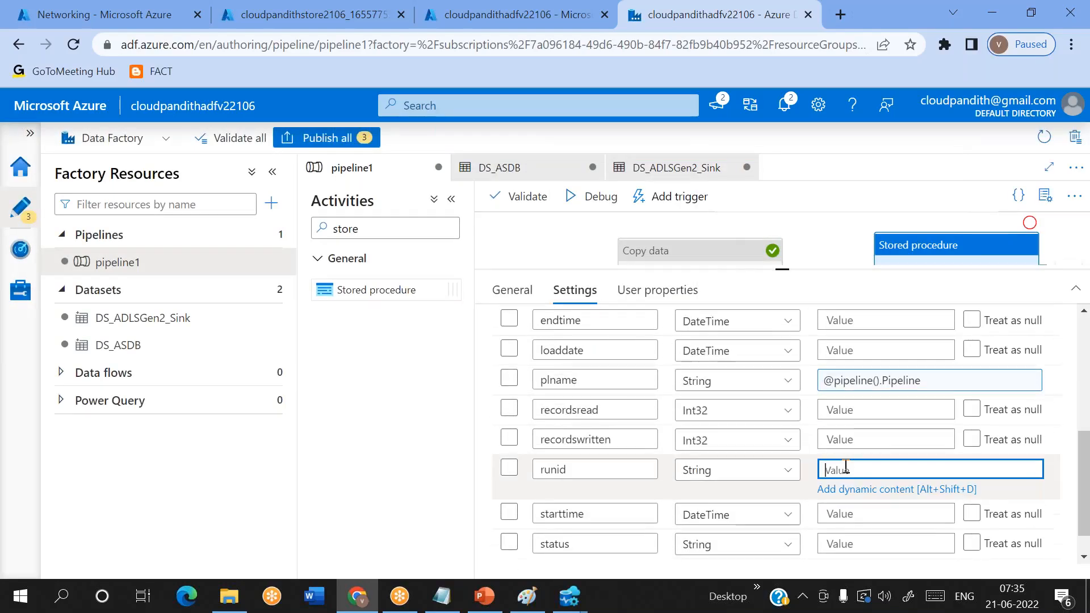
{"action": "left_click", "coordinate": [862, 490]}
{"action": "right_click", "coordinate": [748, 474]}
{"action": "double_click", "coordinate": [646, 462]}
{"action": "left_click", "coordinate": [646, 462]}
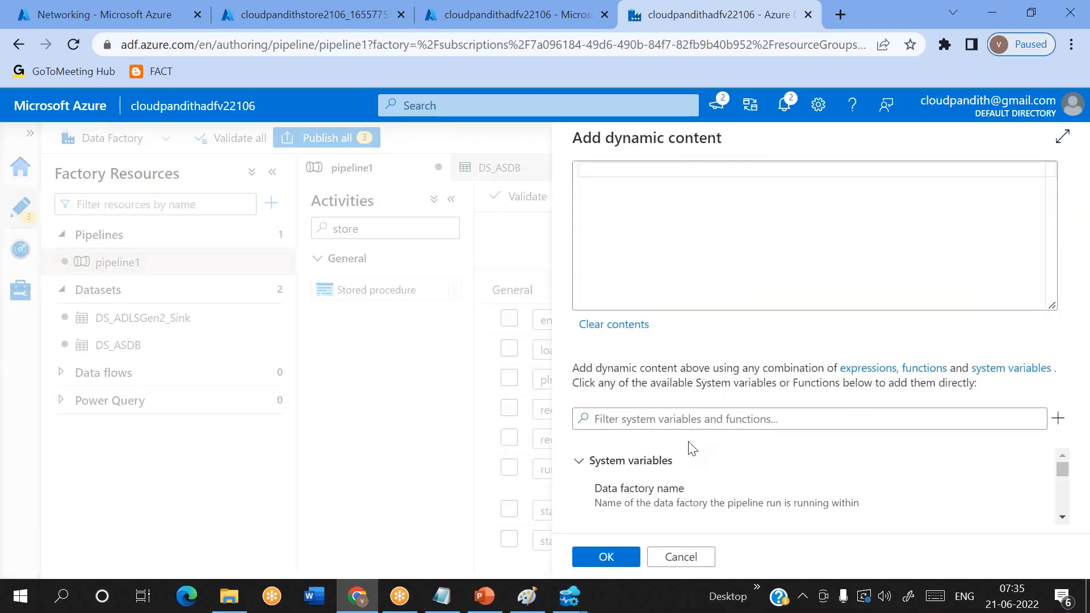
{"action": "scroll", "coordinate": [711, 474], "scroll_direction": "down", "scroll_amount": 3}
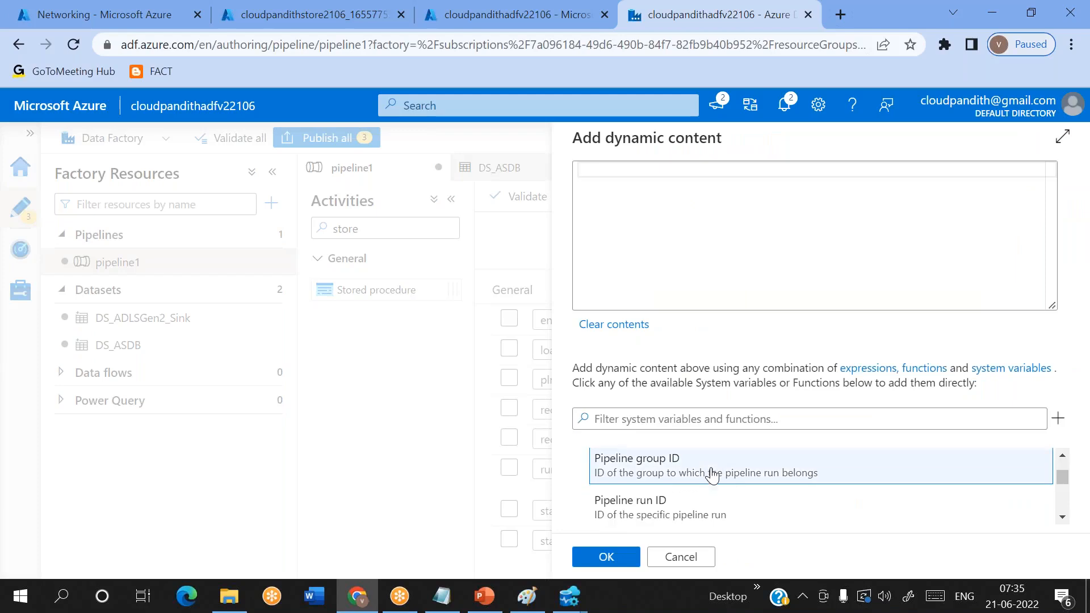
{"action": "left_click", "coordinate": [661, 497]}
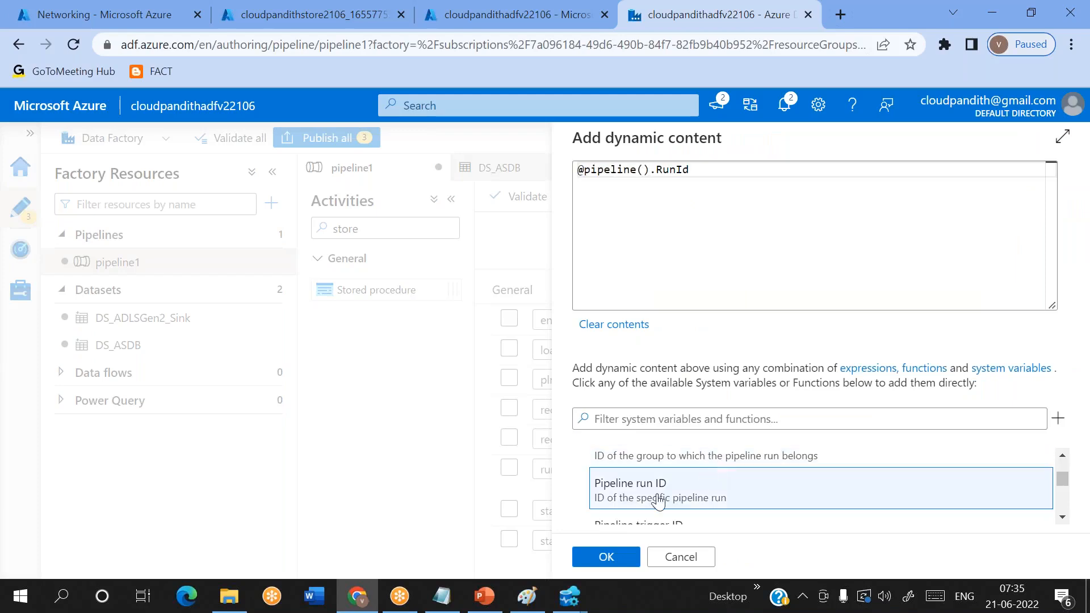
{"action": "left_click", "coordinate": [606, 557]}
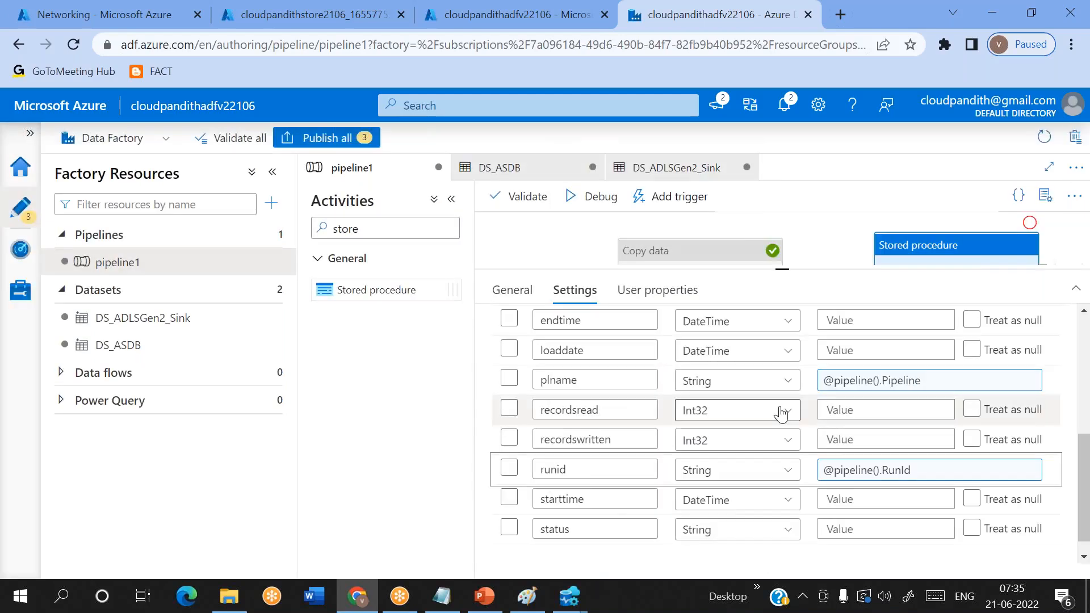
- Review the stored procedure parameters that still need values, including cpduration, endtime, recordsread, recordswritten, starttime and status
{"action": "scroll", "coordinate": [781, 413], "scroll_direction": "up", "scroll_amount": 3}
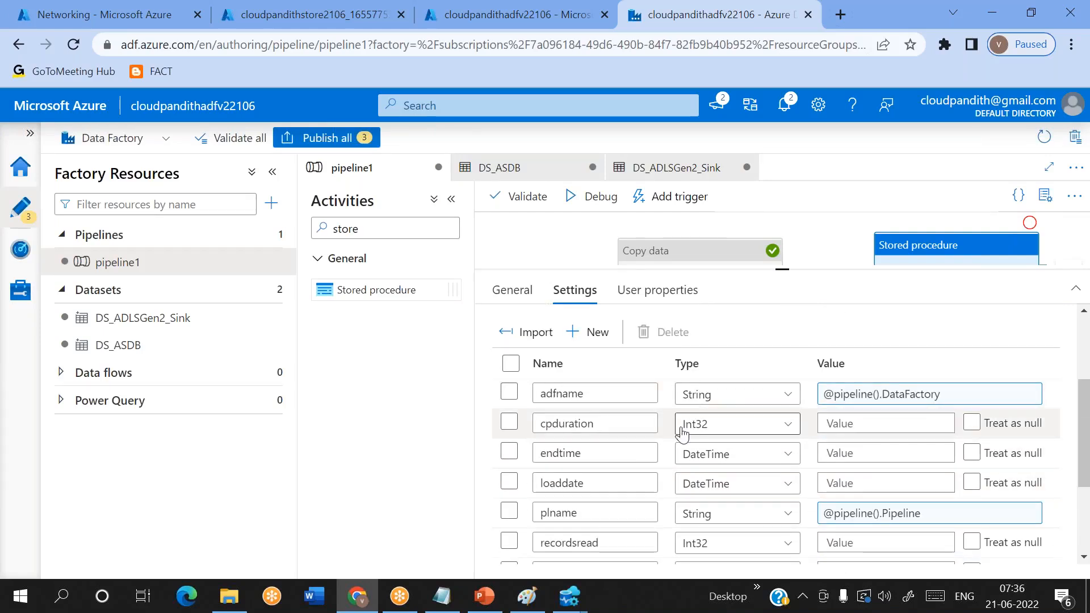
{"action": "left_click", "coordinate": [576, 423]}
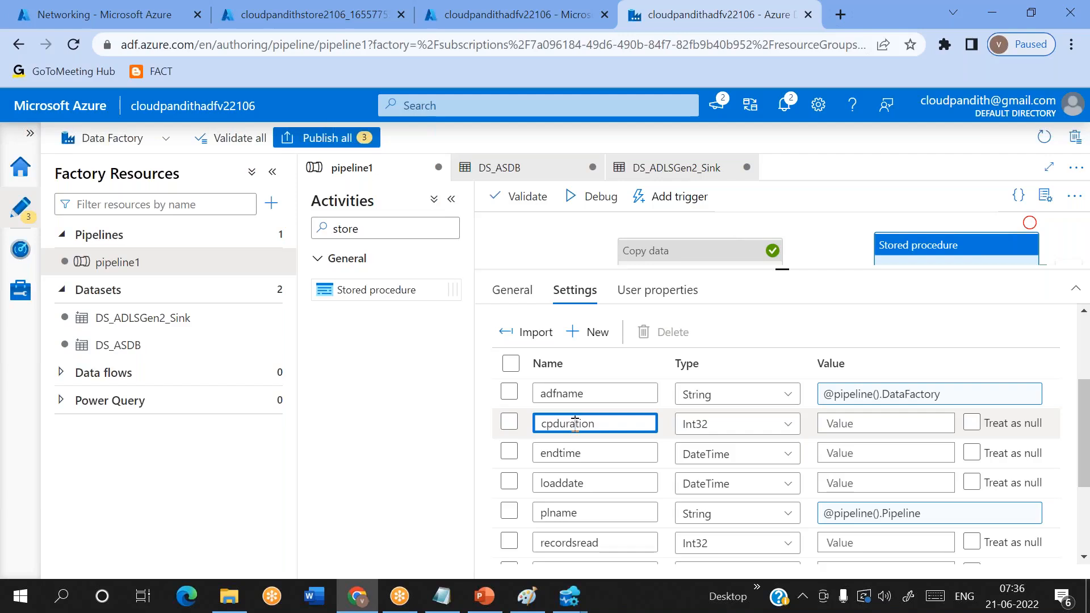
{"action": "double_click", "coordinate": [563, 454]}
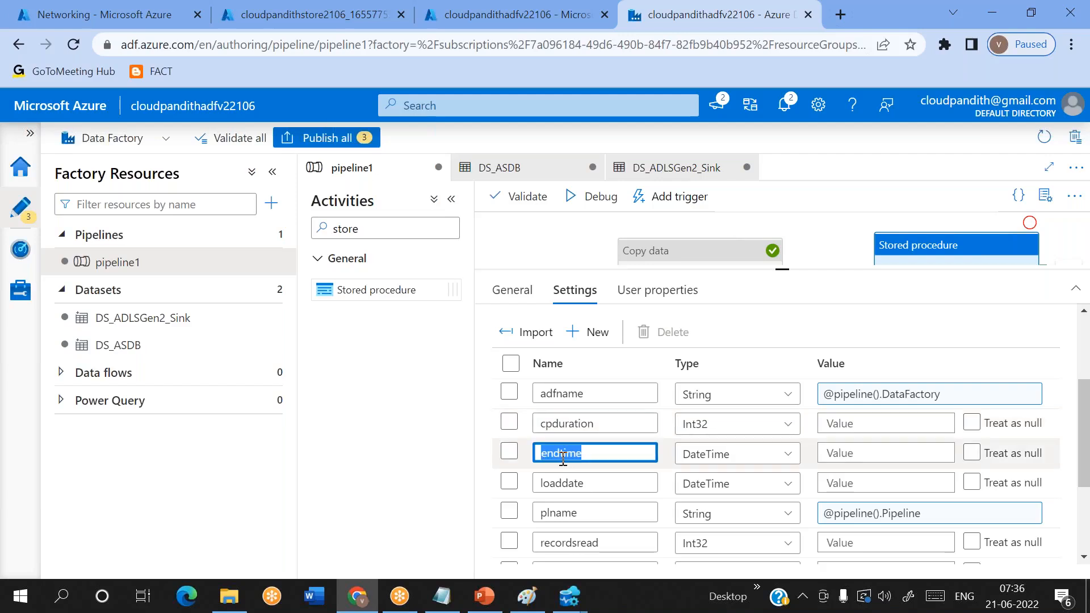
{"action": "scroll", "coordinate": [555, 508], "scroll_direction": "down", "scroll_amount": 1}
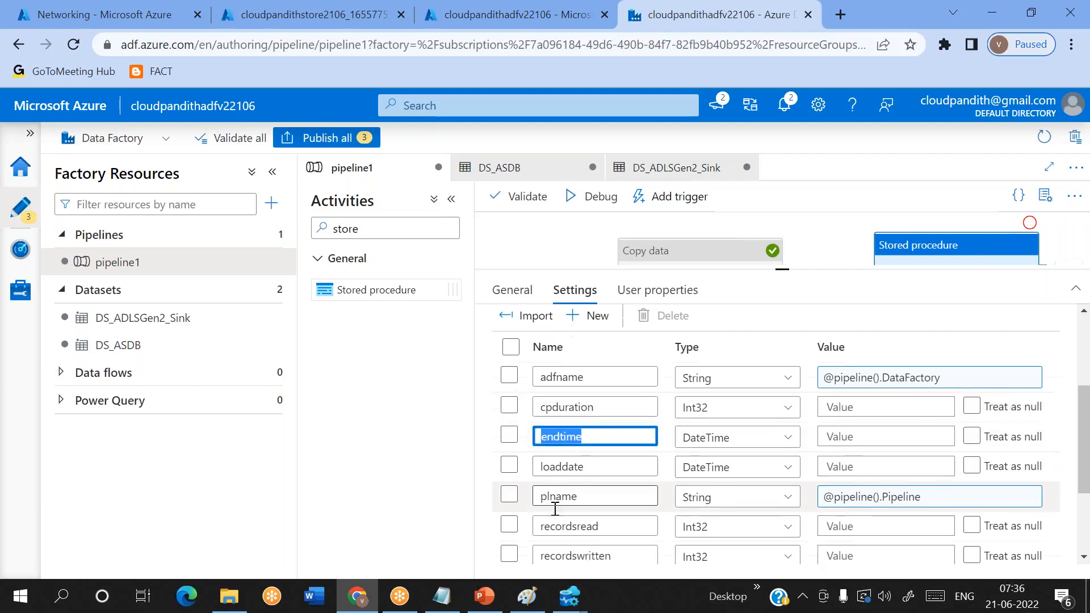
{"action": "scroll", "coordinate": [555, 508], "scroll_direction": "down", "scroll_amount": 2}
{"action": "double_click", "coordinate": [571, 494]}
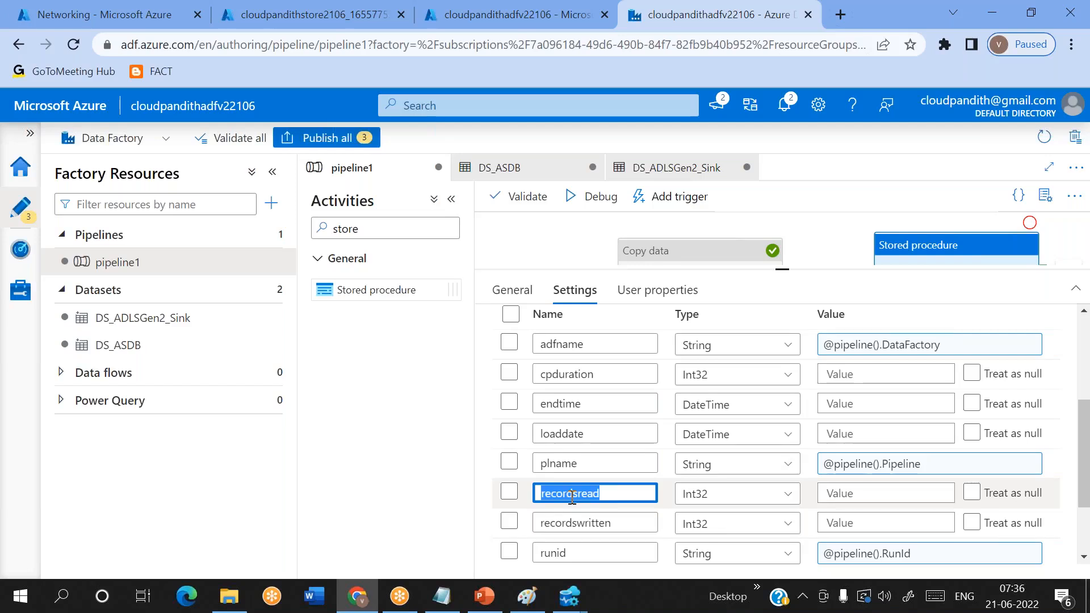
{"action": "scroll", "coordinate": [572, 499], "scroll_direction": "down", "scroll_amount": 4}
{"action": "double_click", "coordinate": [574, 453]}
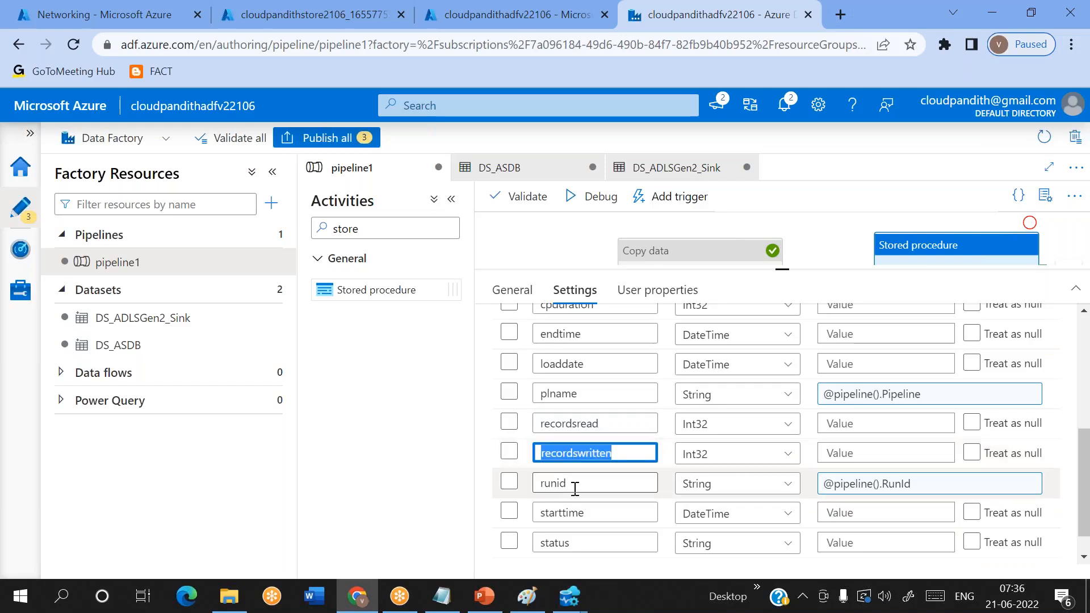
{"action": "double_click", "coordinate": [573, 513]}
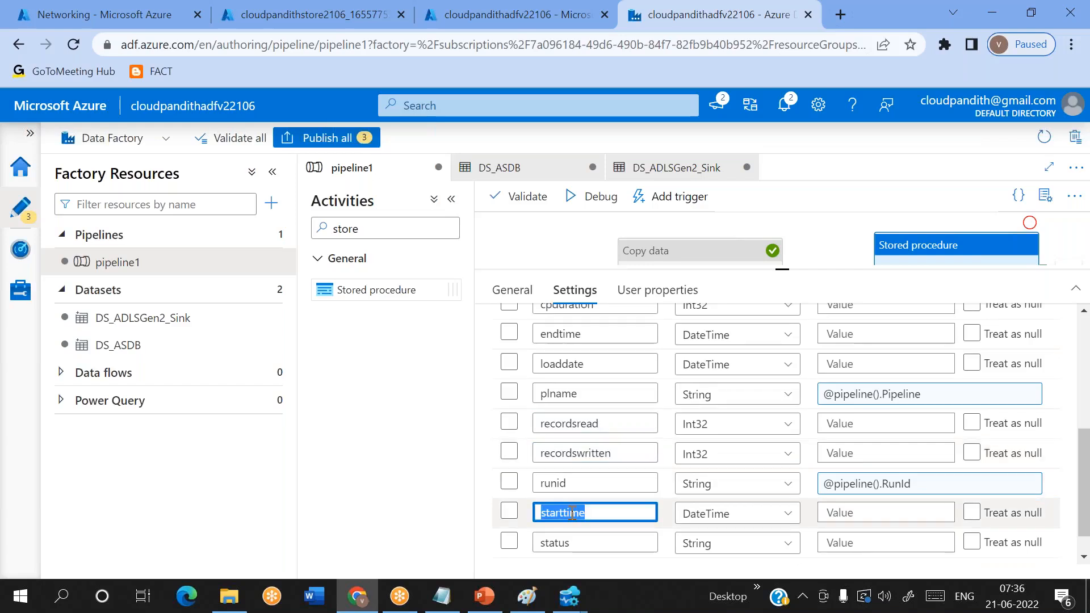
{"action": "double_click", "coordinate": [562, 543]}
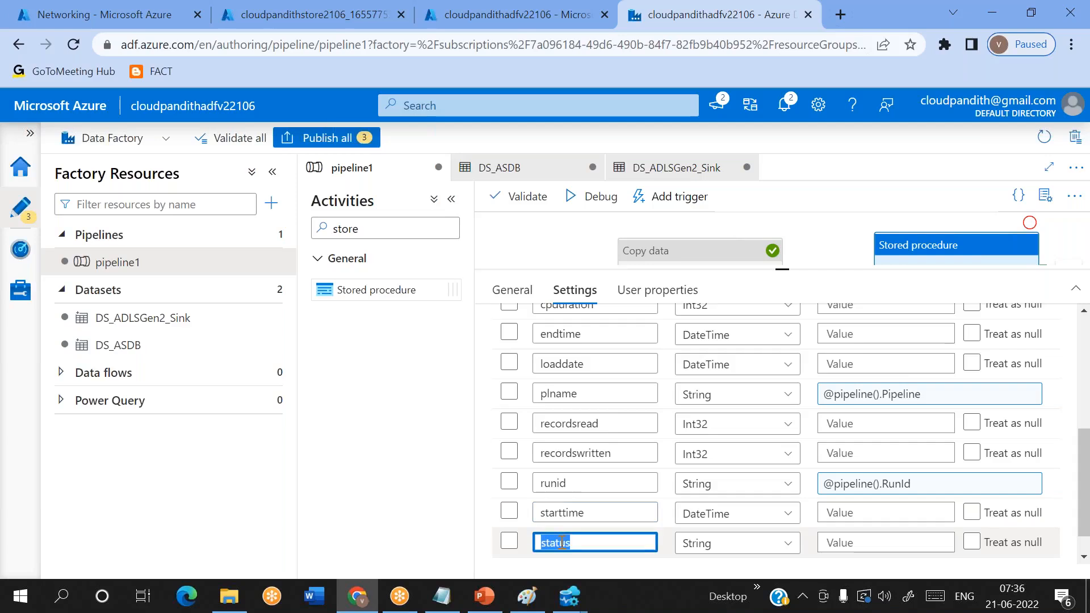
- Open the dynamic content editor for the value of the cpduration parameter
{"action": "scroll", "coordinate": [561, 542], "scroll_direction": "up", "scroll_amount": 3}
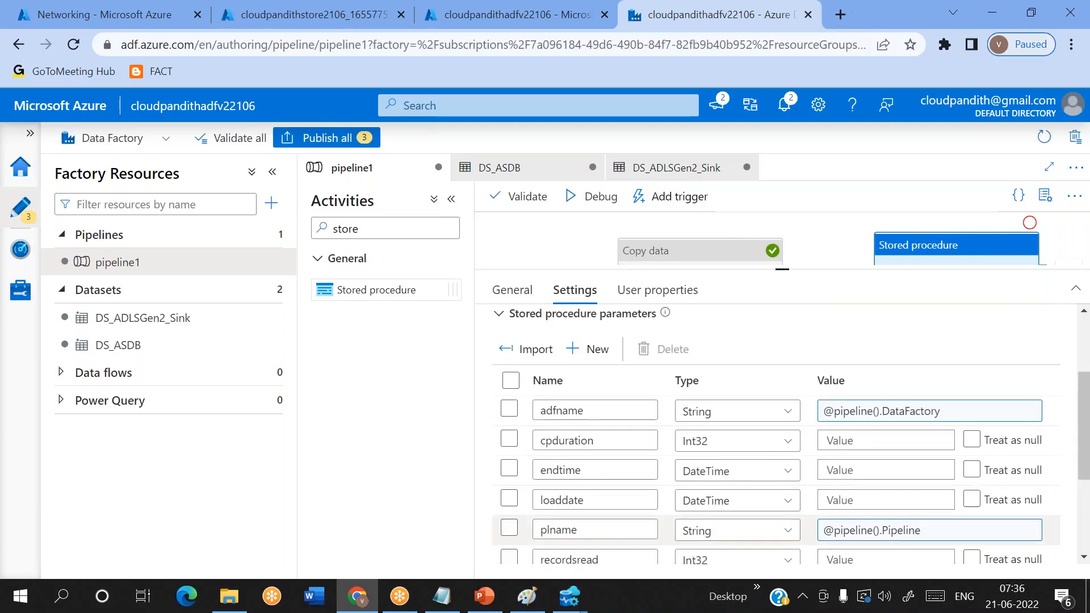
{"action": "left_click", "coordinate": [852, 441]}
{"action": "left_click", "coordinate": [849, 461]}
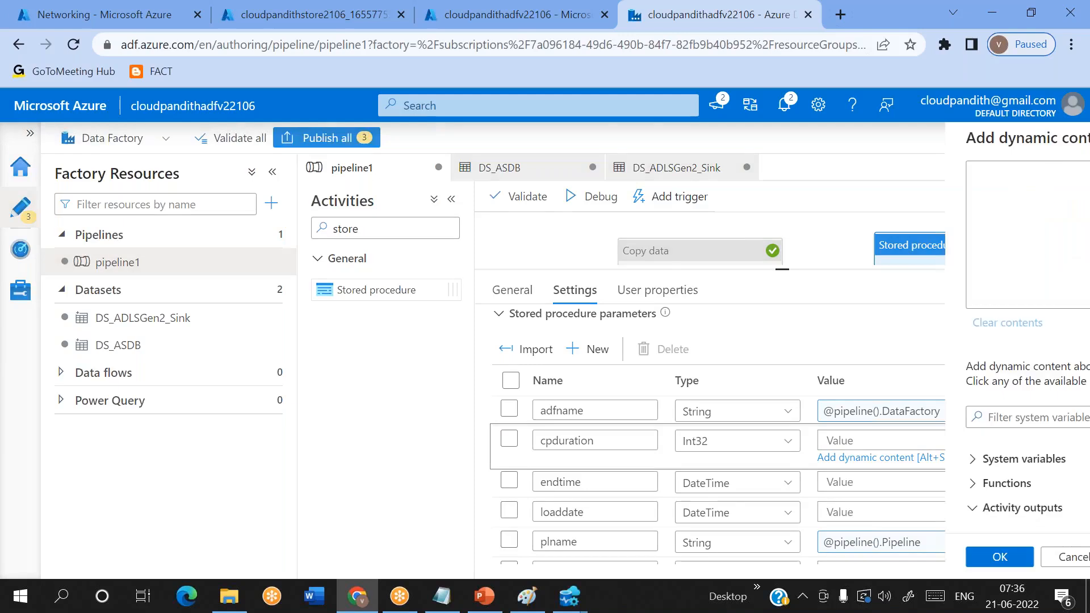
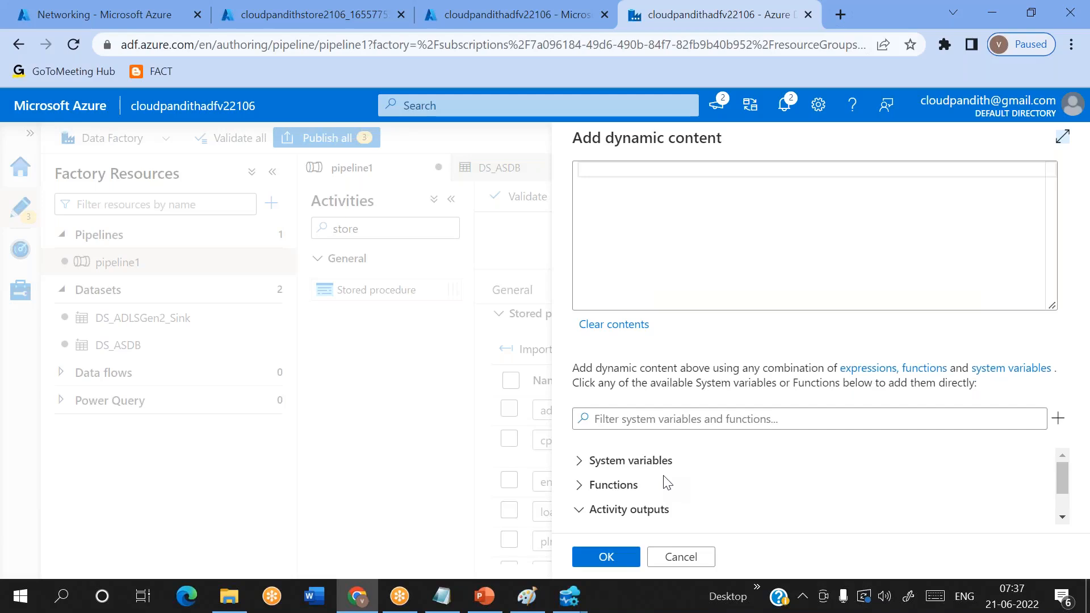
{"action": "scroll", "coordinate": [667, 483], "scroll_direction": "down", "scroll_amount": 1}
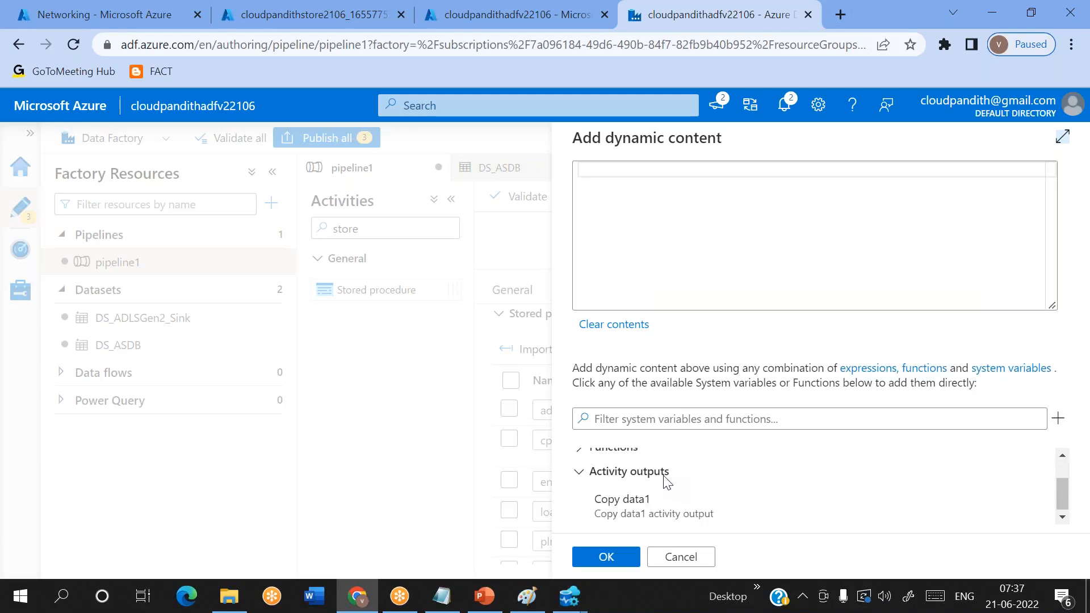
{"action": "left_click", "coordinate": [623, 501]}
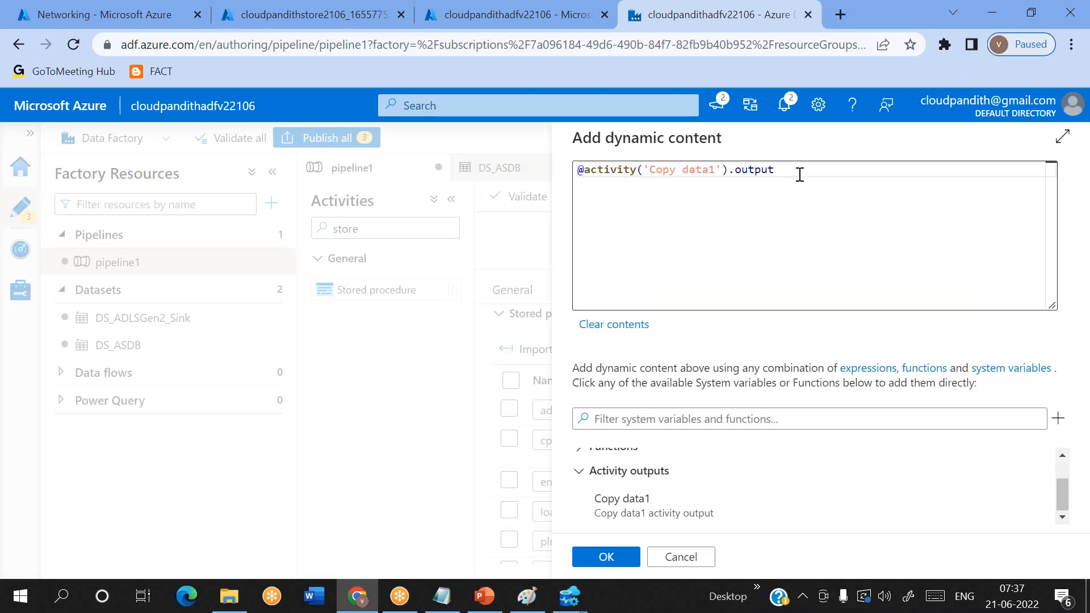
{"action": "left_click", "coordinate": [798, 174]}
{"action": "type", "text": ".cop"}
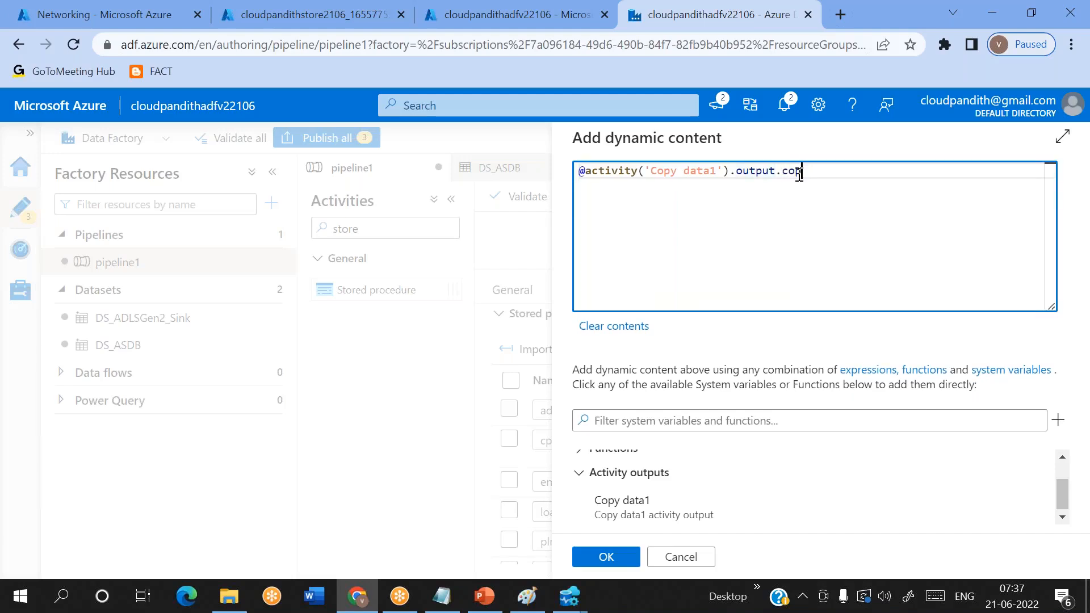
{"action": "type", "text": "yDuration"}
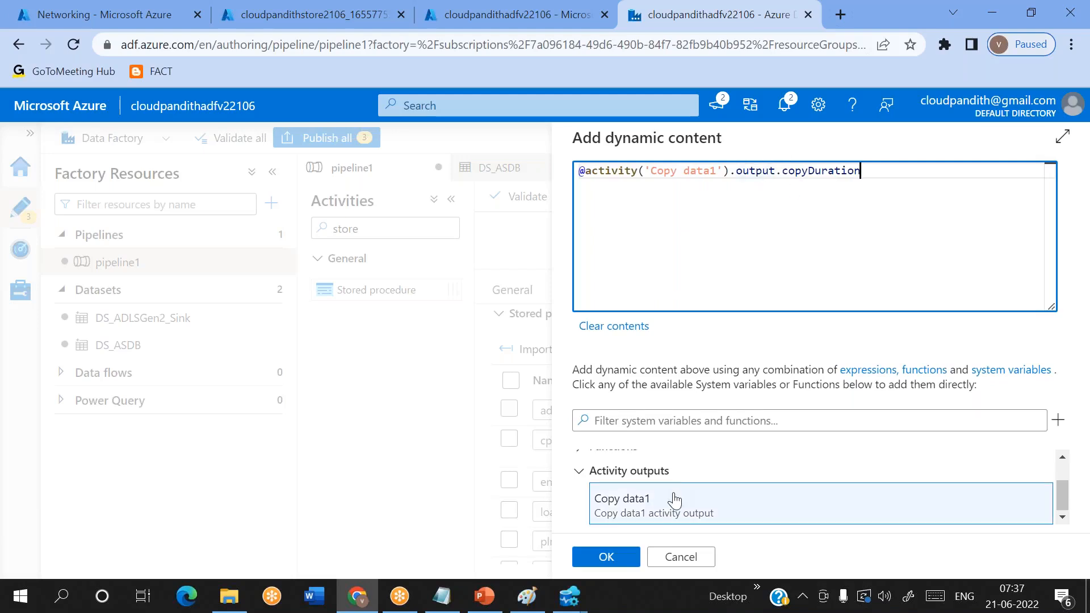
{"action": "double_click", "coordinate": [818, 170]}
{"action": "key", "text": "BackSpace"}
{"action": "key", "text": "ctrl+a"}
{"action": "key", "text": "BackSpace"}
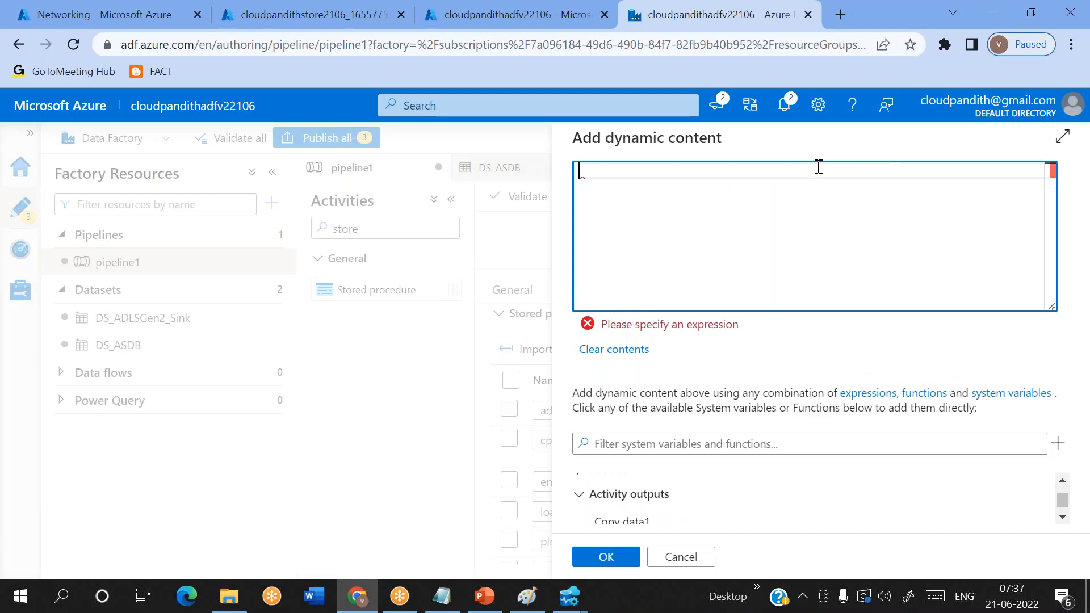
{"action": "left_click", "coordinate": [628, 520]}
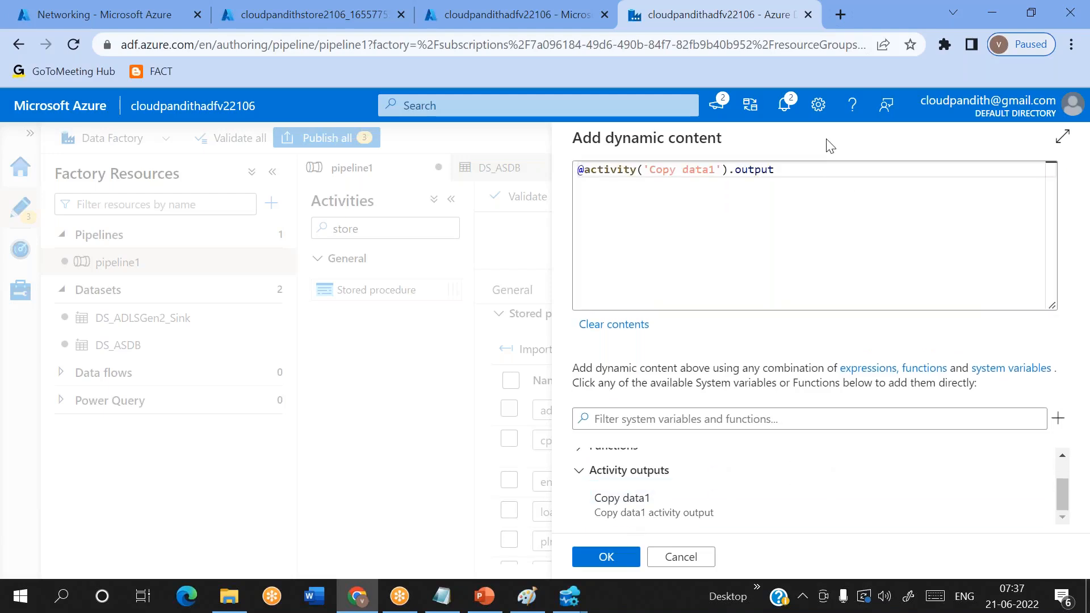
{"action": "left_click", "coordinate": [798, 174]}
{"action": "type", "text": ".co"}
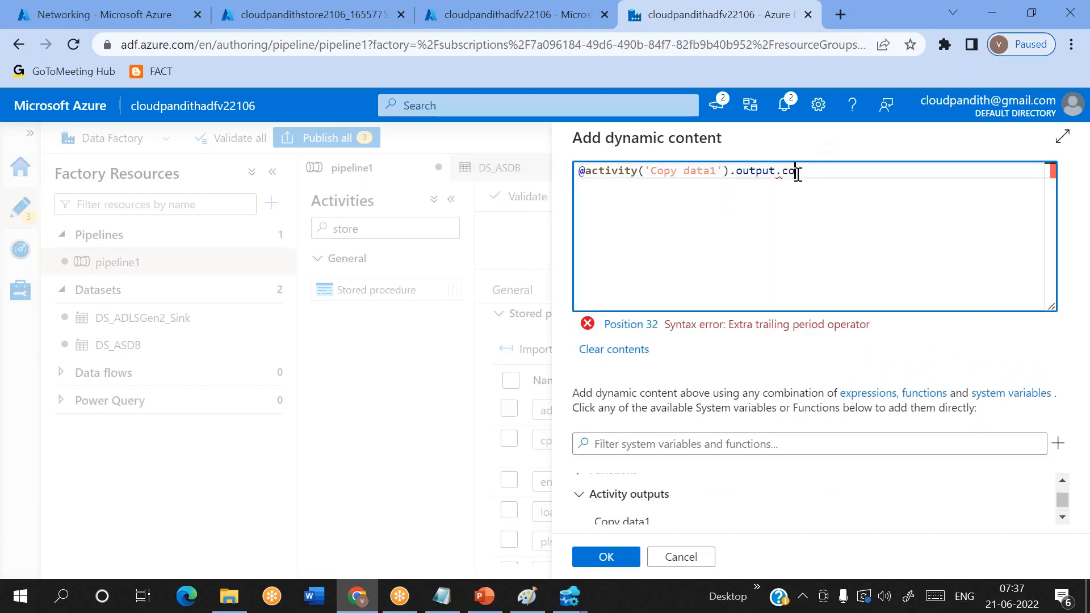
{"action": "type", "text": "pyDuration"}
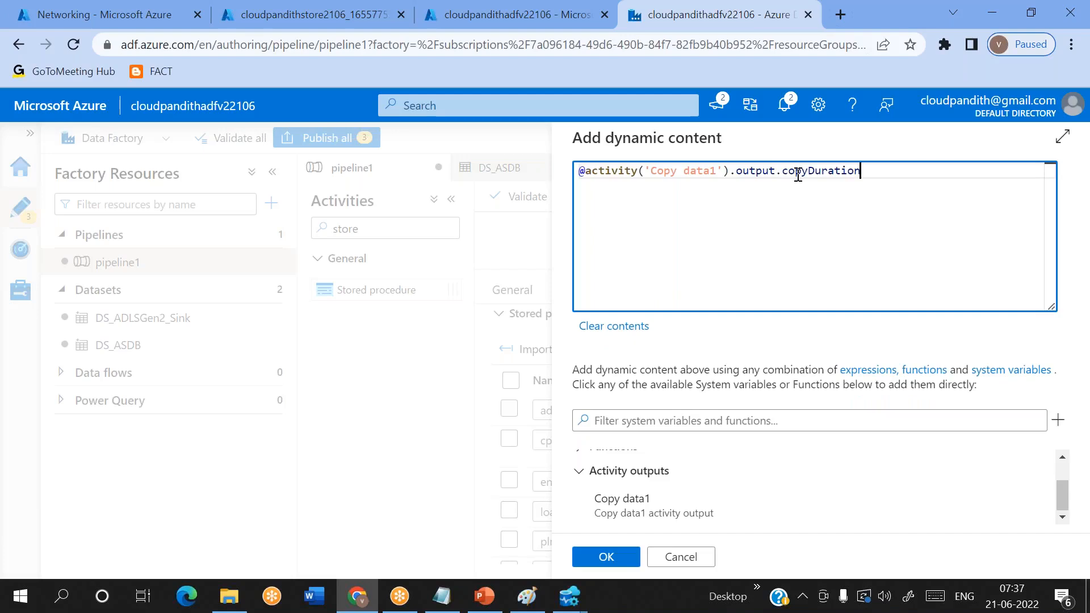
{"action": "left_click", "coordinate": [605, 557]}
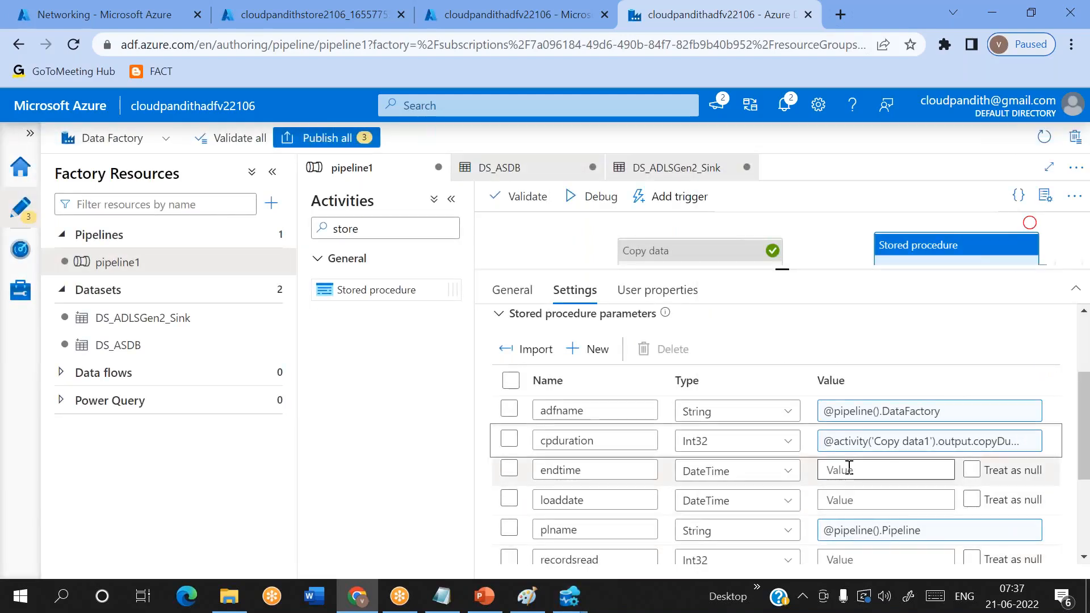
{"action": "scroll", "coordinate": [849, 467], "scroll_direction": "down", "scroll_amount": 1}
{"action": "left_click", "coordinate": [862, 438]}
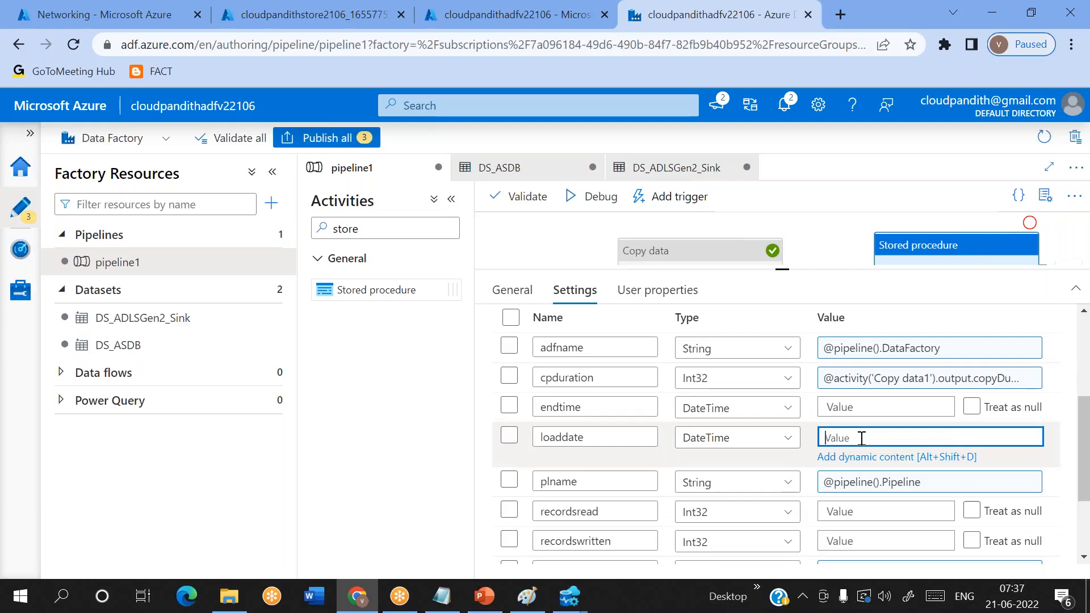
{"action": "left_click", "coordinate": [833, 457]}
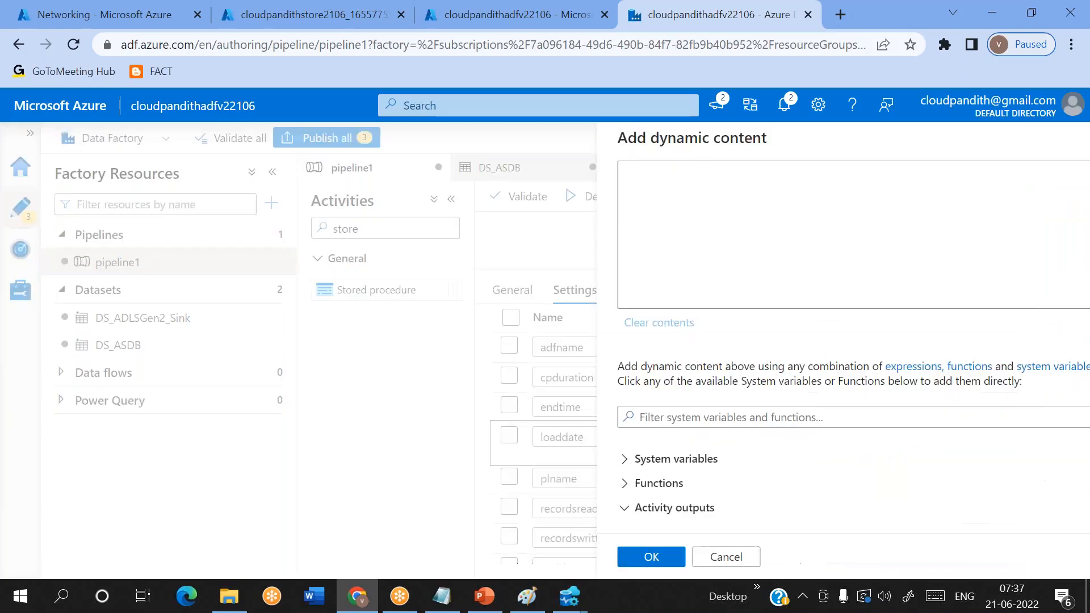
{"action": "left_click", "coordinate": [676, 556]}
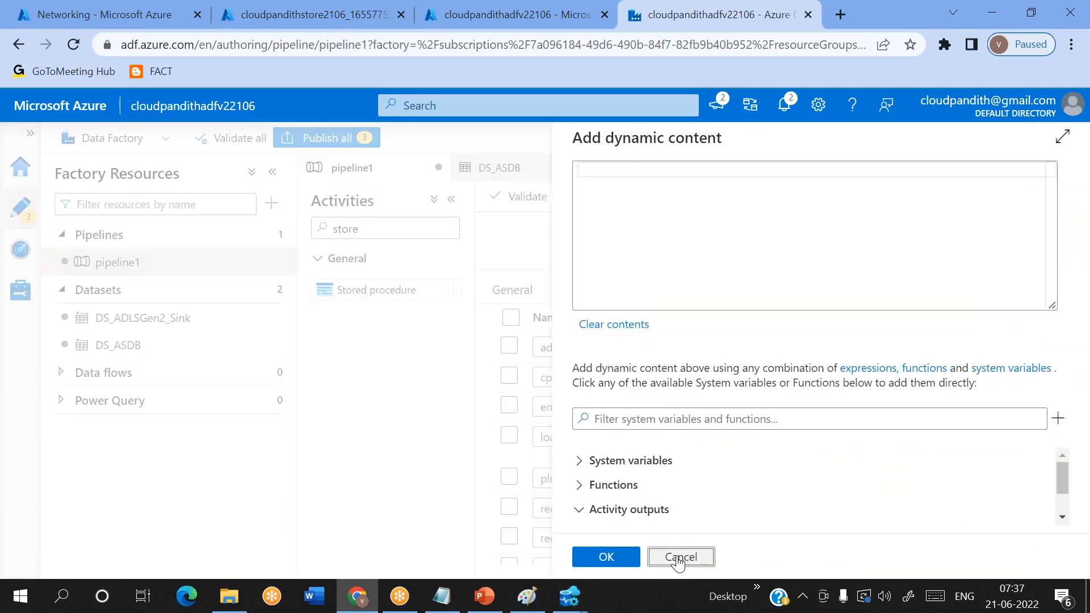
{"action": "scroll", "coordinate": [751, 492], "scroll_direction": "down", "scroll_amount": 1}
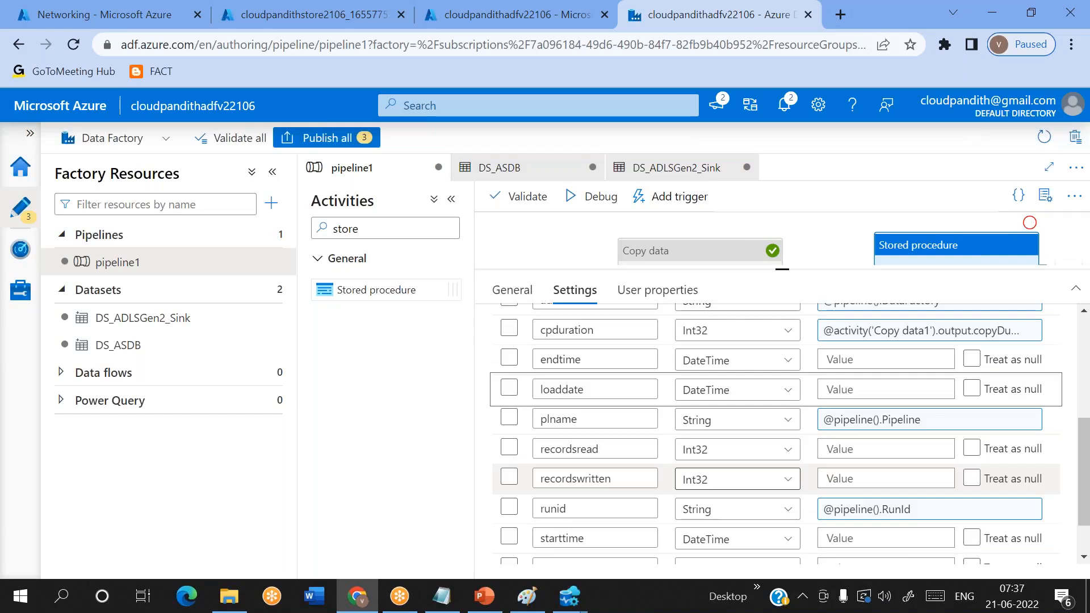
{"action": "left_click", "coordinate": [849, 444]}
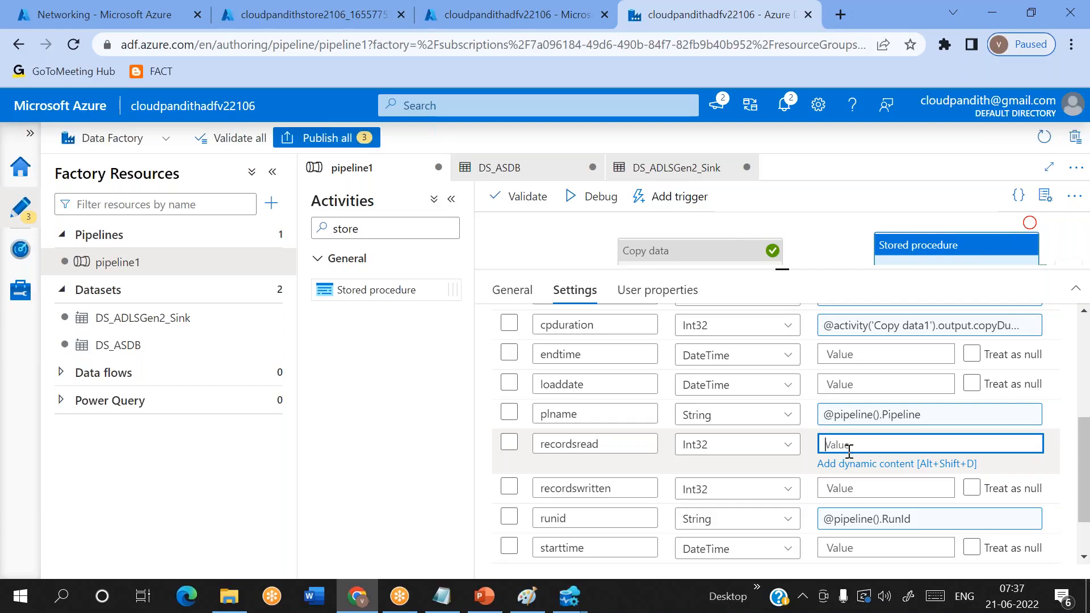
{"action": "left_click", "coordinate": [852, 464]}
{"action": "scroll", "coordinate": [691, 505], "scroll_direction": "down", "scroll_amount": 1}
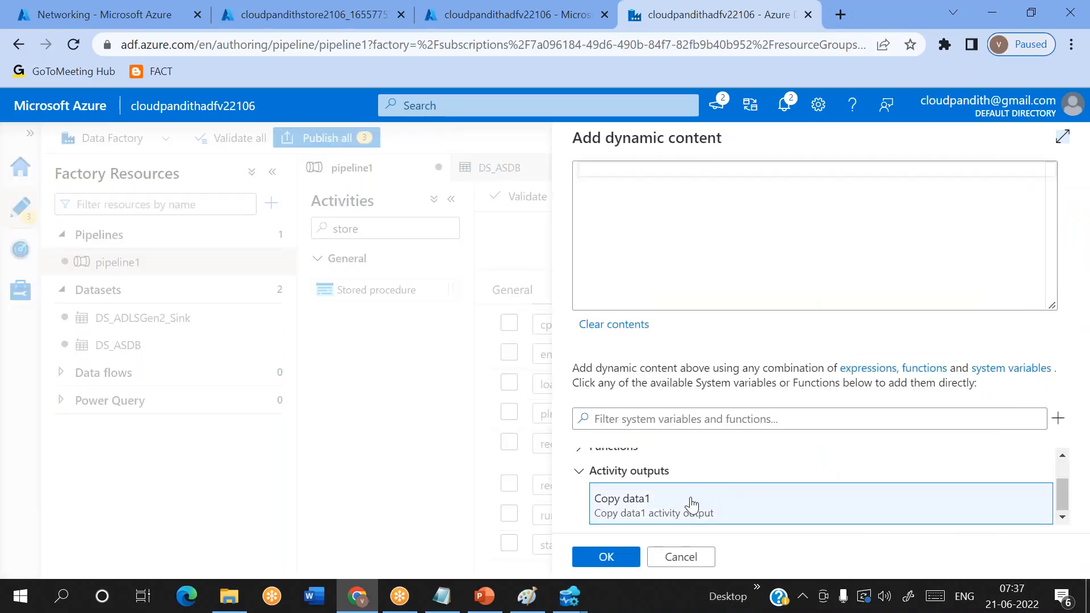
{"action": "left_click", "coordinate": [691, 505]}
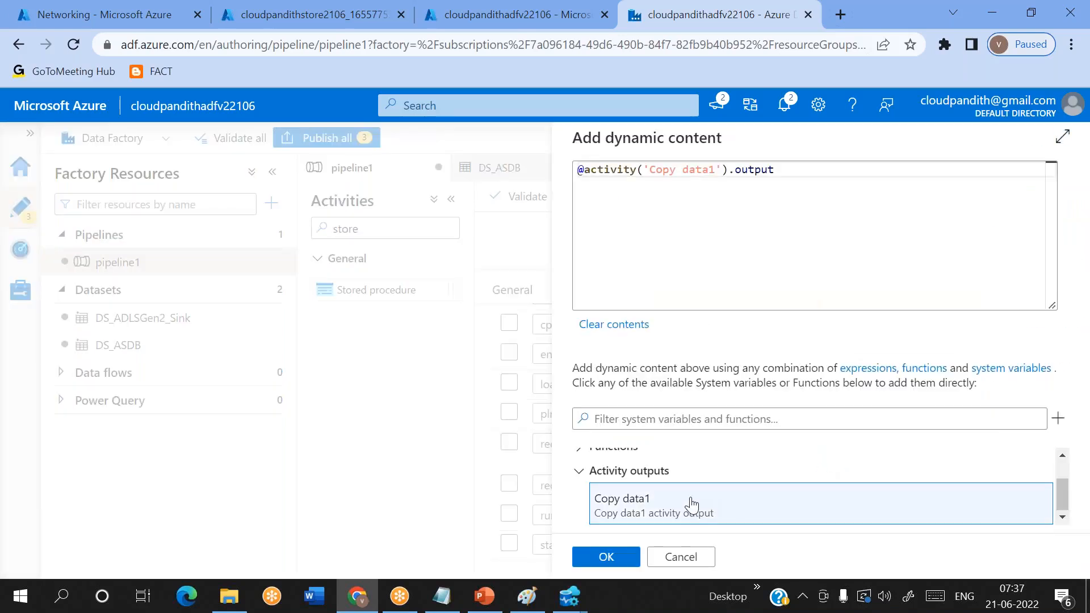
{"action": "left_click", "coordinate": [801, 173]}
{"action": "type", "text": ".row"}
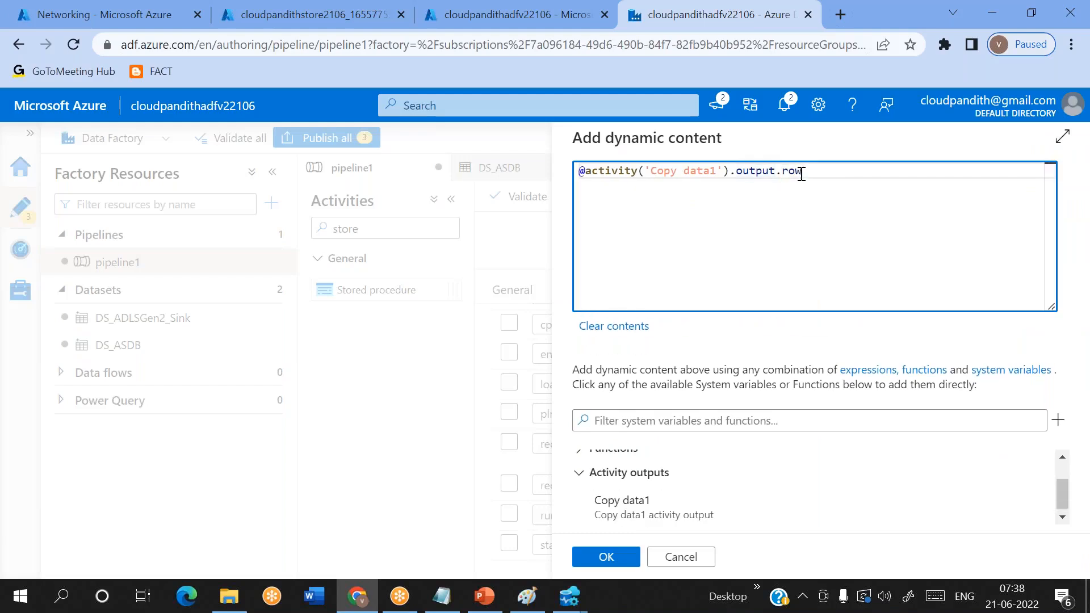
{"action": "type", "text": "sreads"}
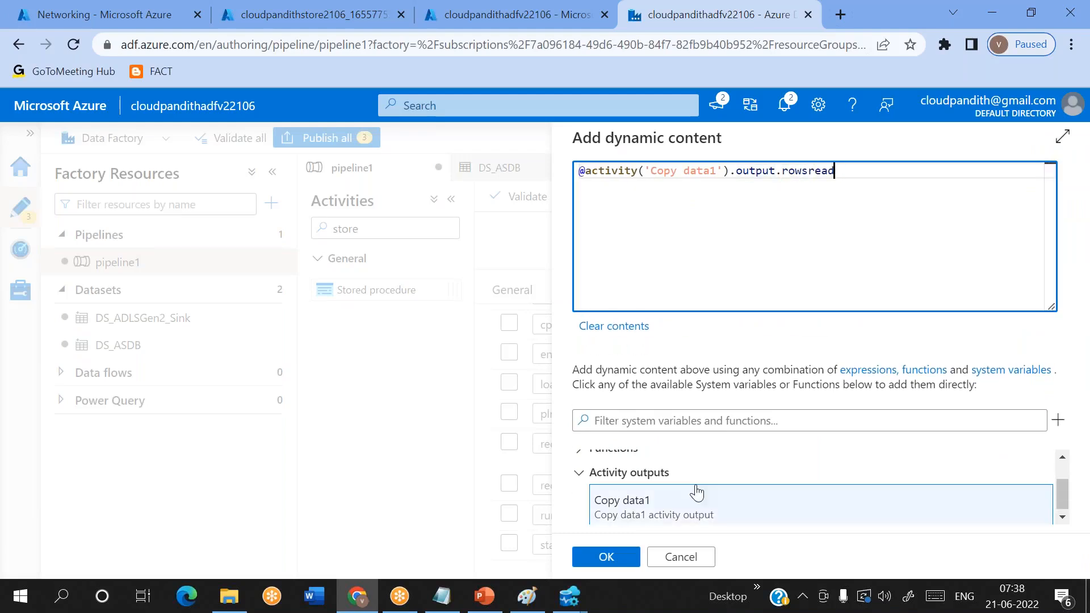
{"action": "left_click", "coordinate": [600, 557]}
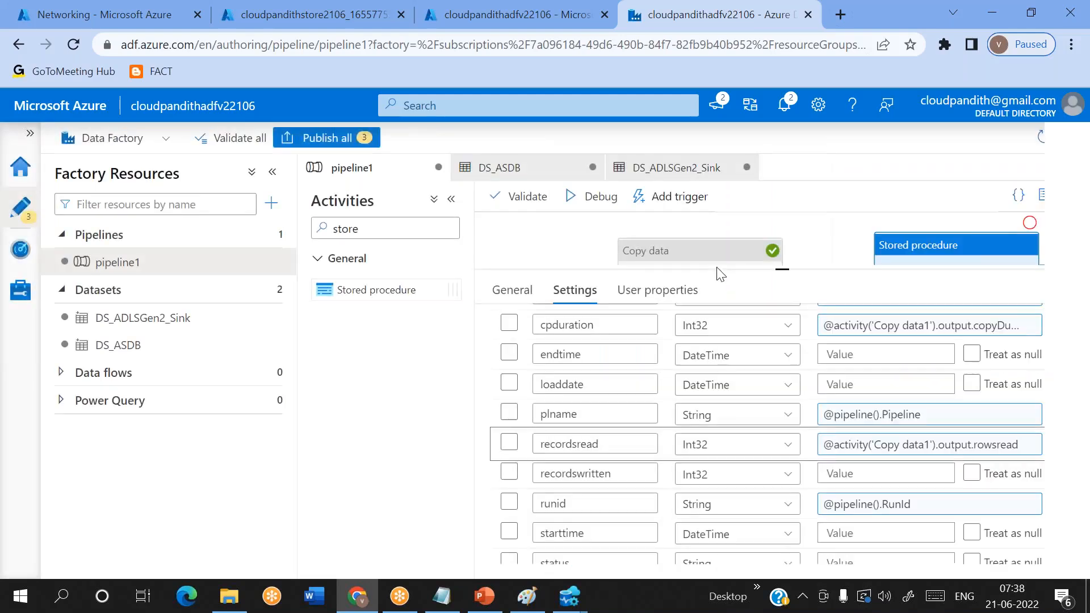
{"action": "scroll", "coordinate": [952, 430], "scroll_direction": "down", "scroll_amount": 2}
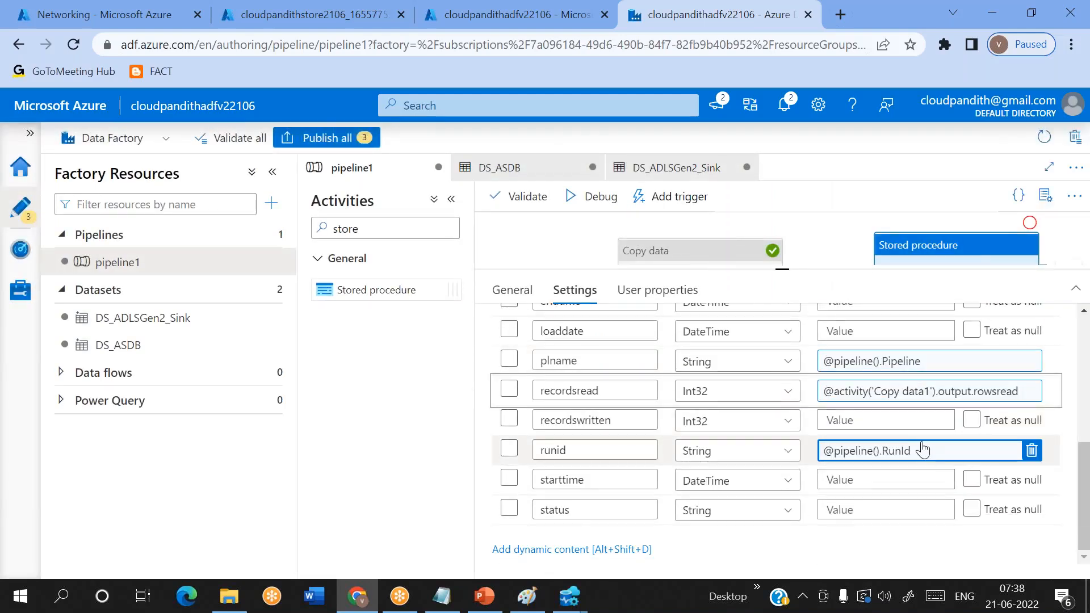
{"action": "left_click", "coordinate": [839, 421]}
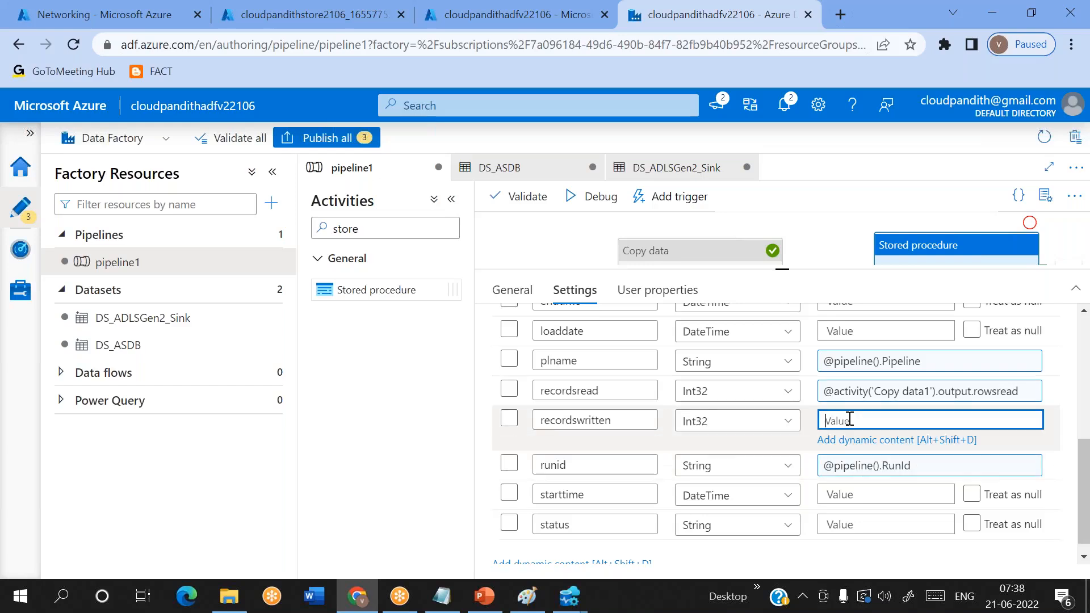
{"action": "left_click", "coordinate": [861, 441]}
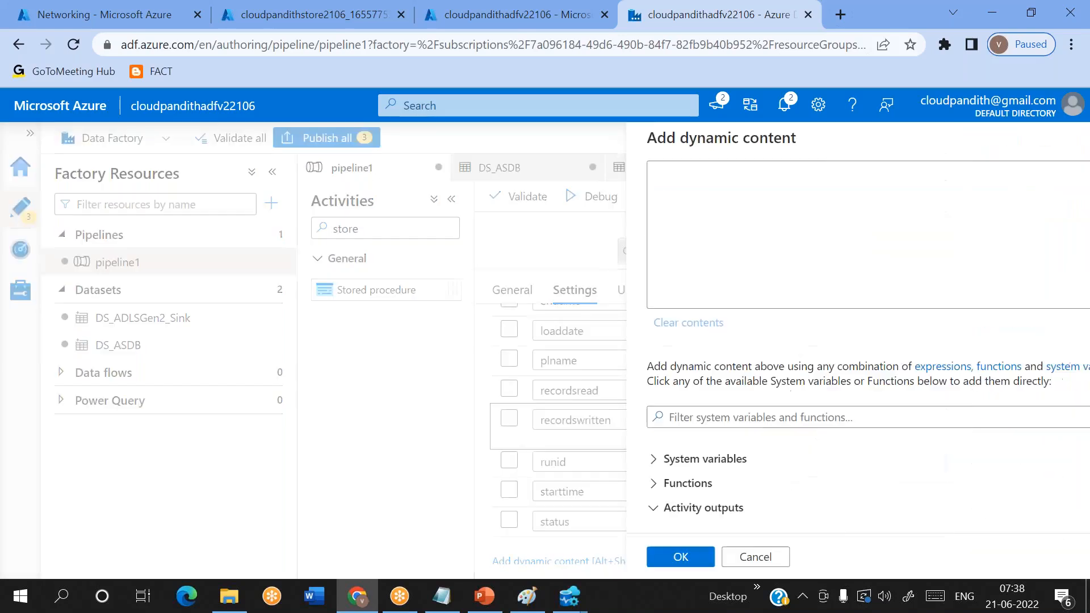
{"action": "left_click", "coordinate": [667, 506]}
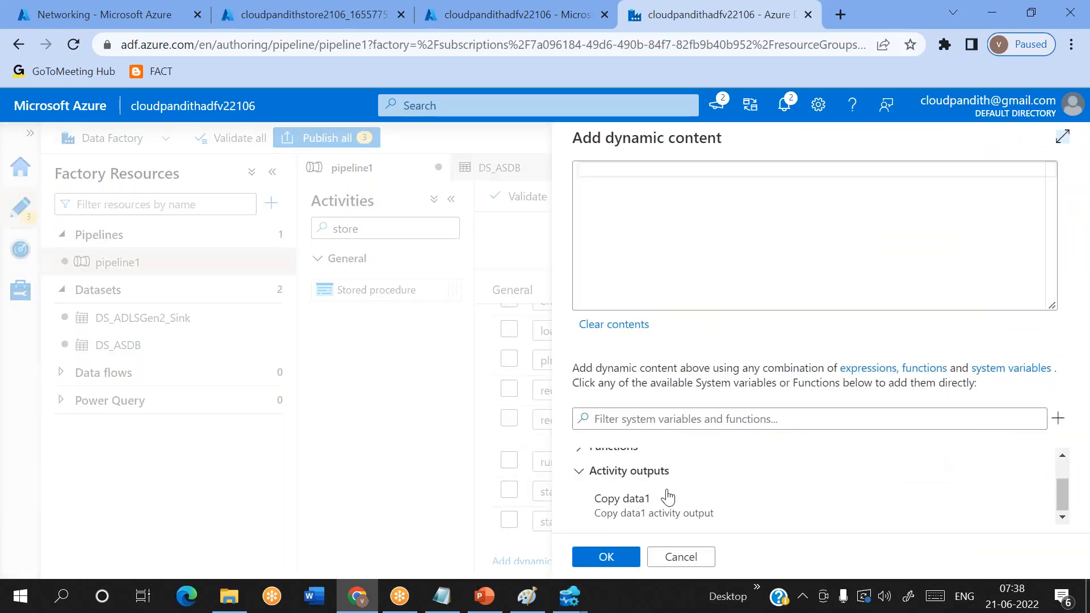
{"action": "left_click", "coordinate": [783, 176]}
{"action": "type", "text": ".rowscopied"}
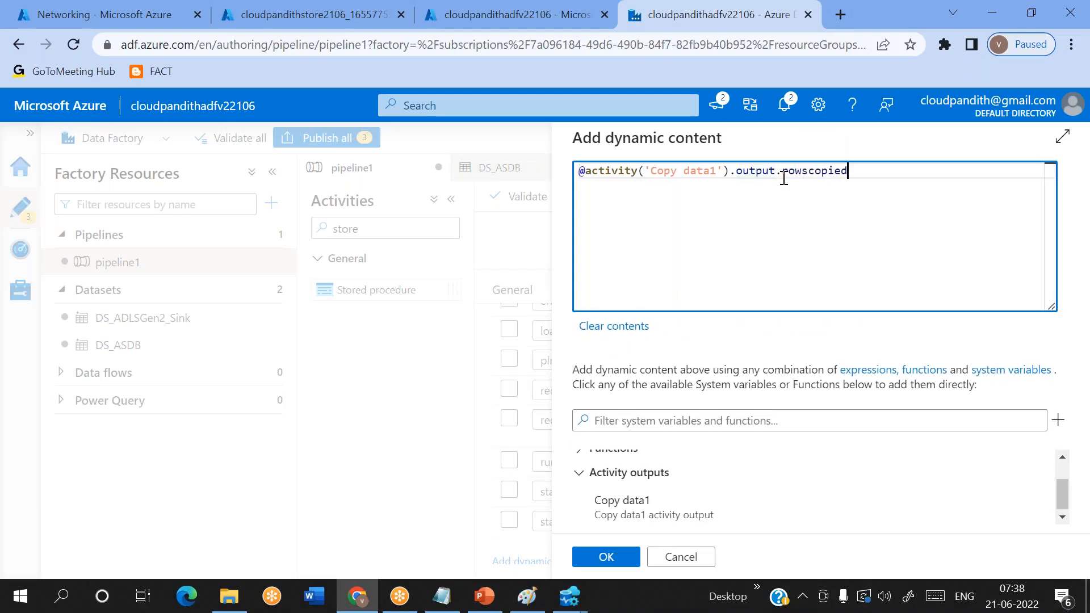
{"action": "left_click", "coordinate": [605, 559]}
{"action": "scroll", "coordinate": [845, 481], "scroll_direction": "down", "scroll_amount": 1}
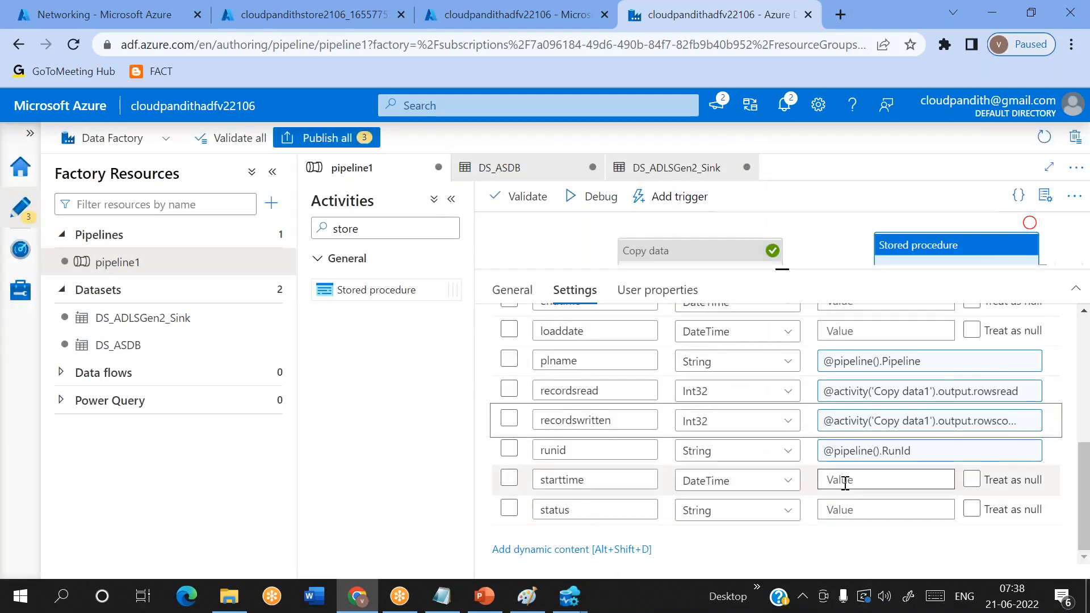
{"action": "left_click", "coordinate": [845, 481]}
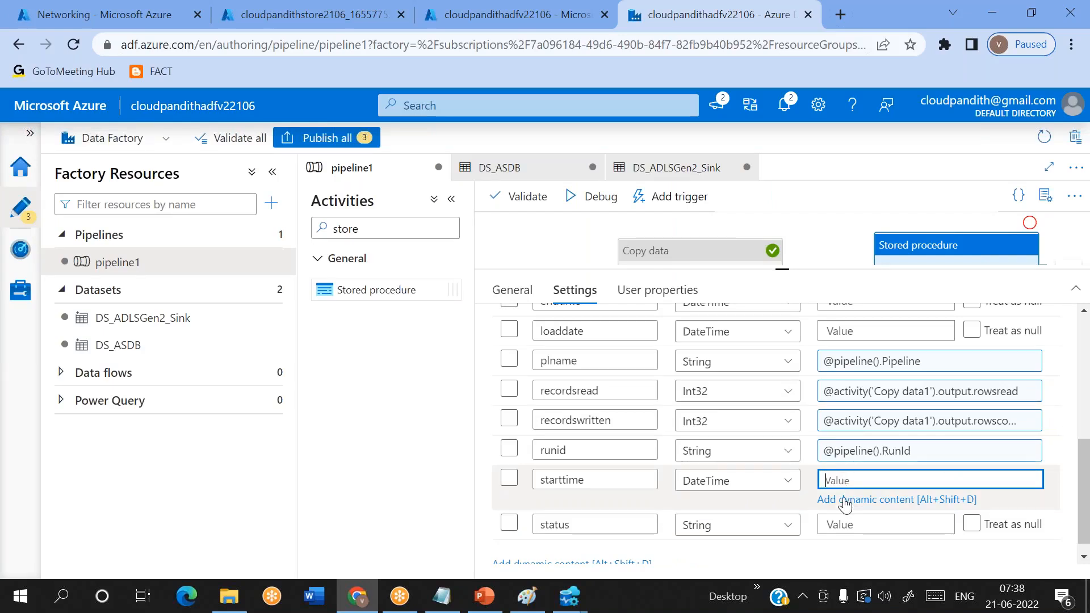
{"action": "left_click", "coordinate": [845, 500]}
{"action": "left_click", "coordinate": [687, 507]}
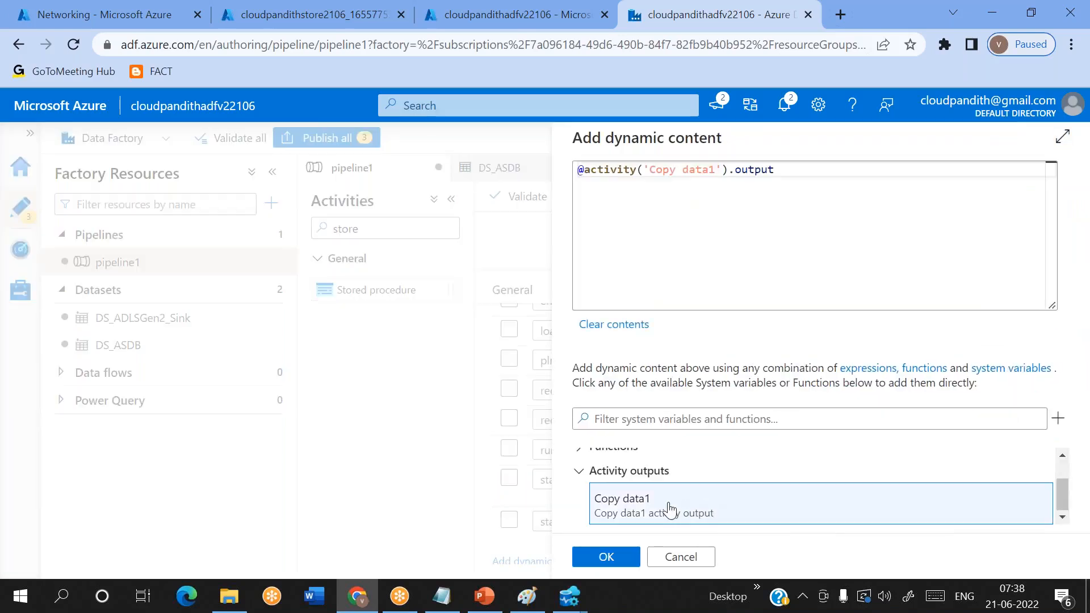
{"action": "double_click", "coordinate": [756, 170]}
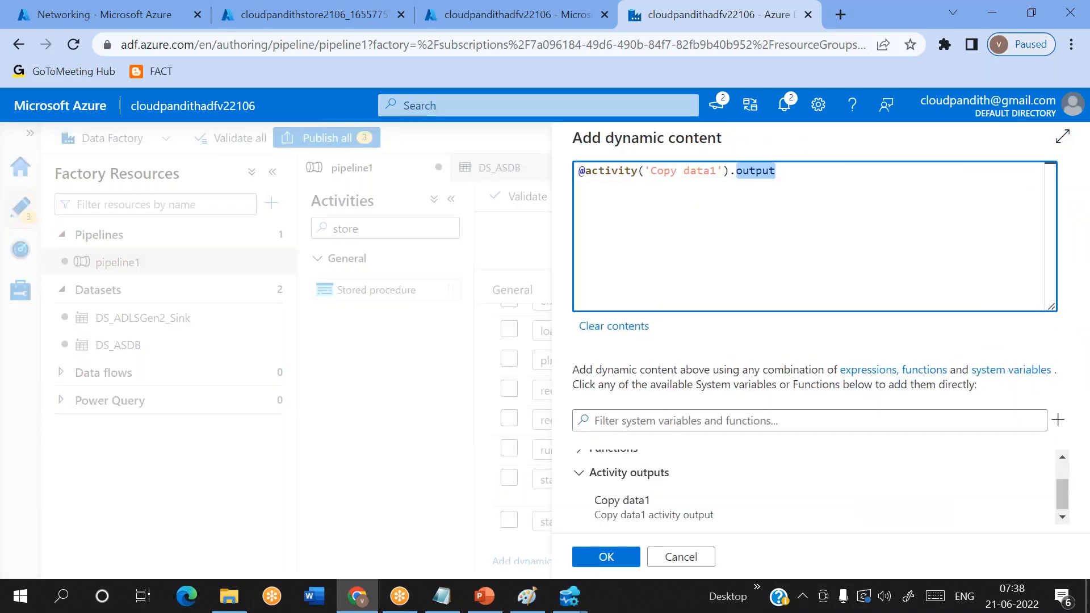
{"action": "key", "text": "BackSpace"}
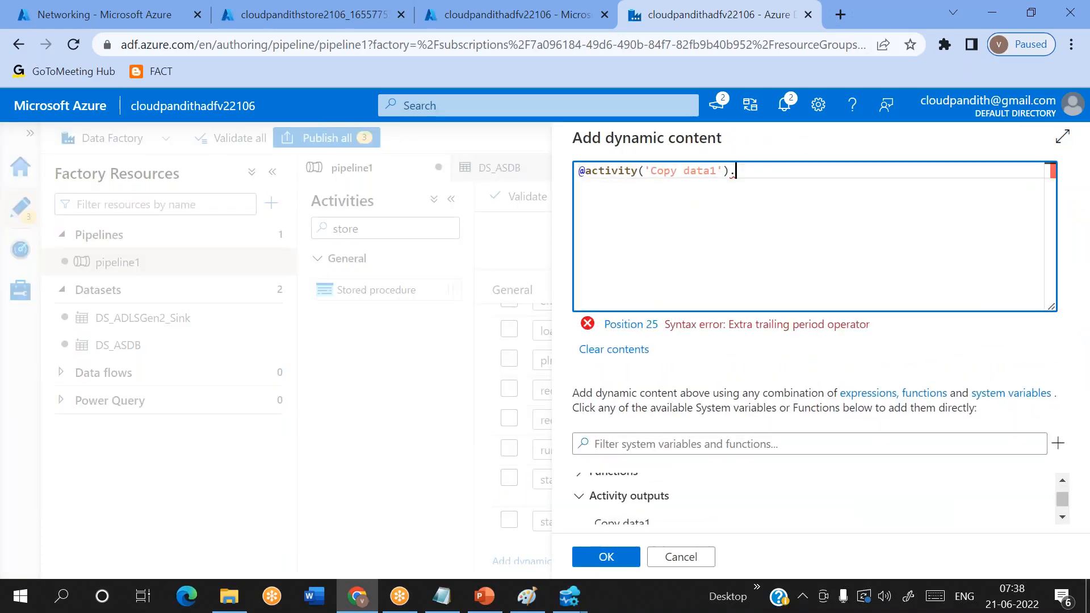
{"action": "type", "text": "ExecutionStartTime"}
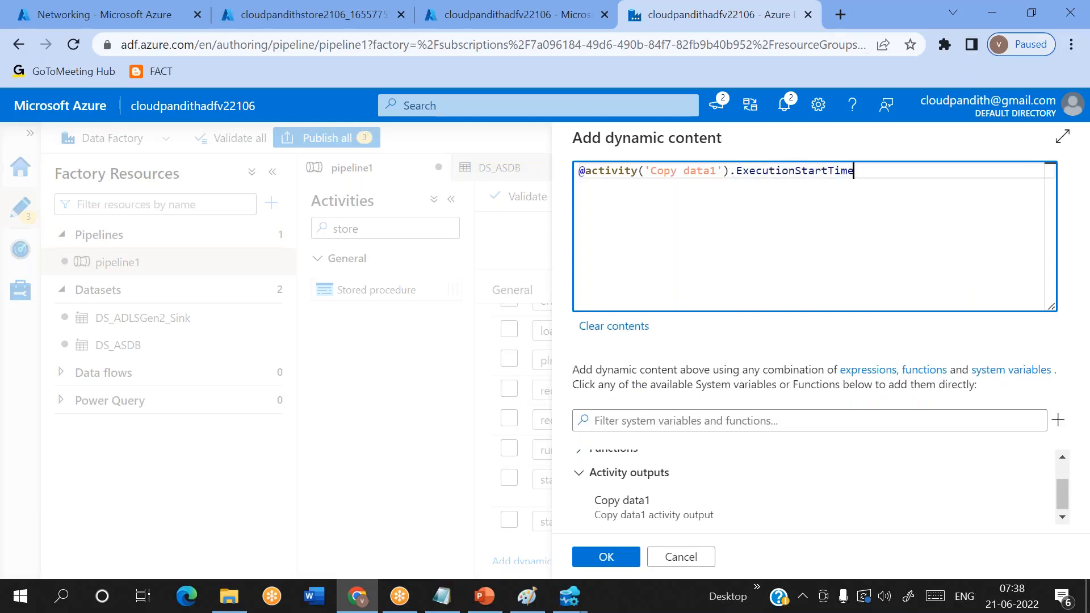
{"action": "left_click", "coordinate": [606, 557]}
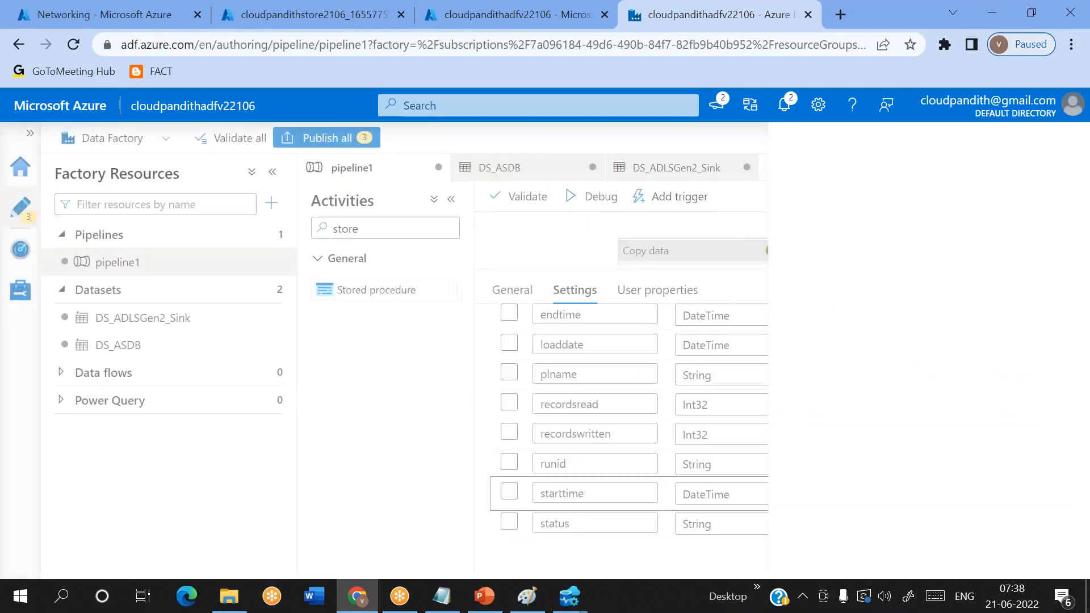
{"action": "scroll", "coordinate": [826, 454], "scroll_direction": "up", "scroll_amount": 3}
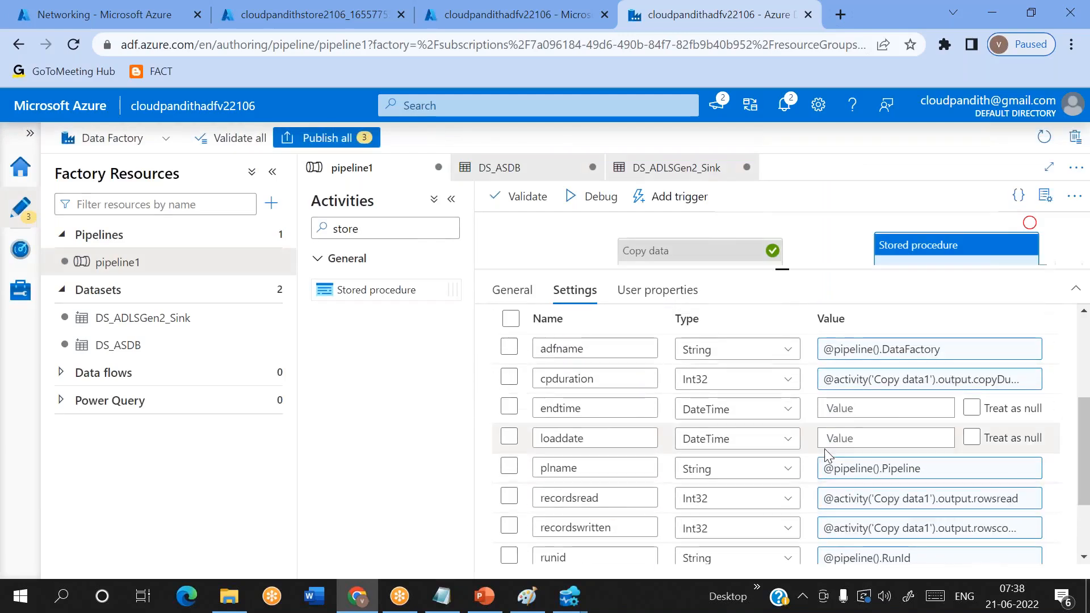
{"action": "left_click", "coordinate": [863, 408]}
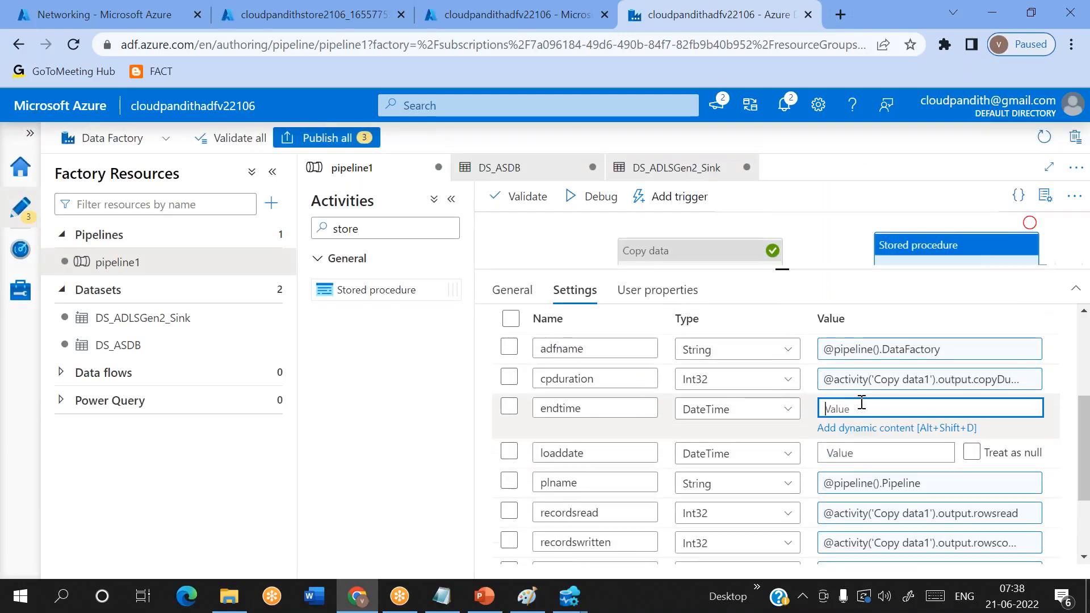
{"action": "left_click", "coordinate": [834, 425]}
{"action": "left_click", "coordinate": [645, 511]}
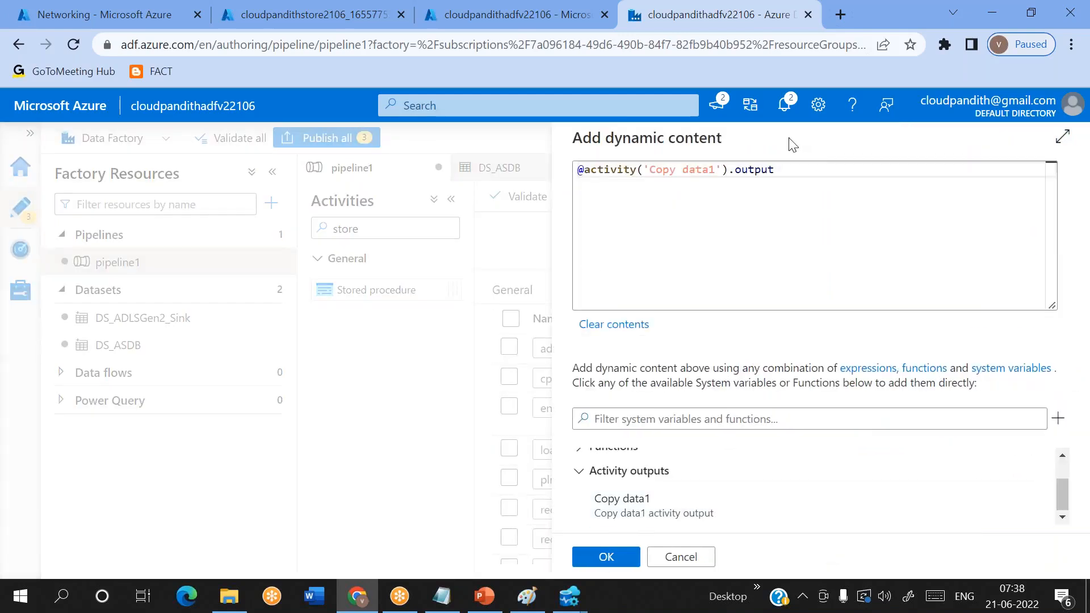
{"action": "double_click", "coordinate": [753, 170]}
{"action": "key", "text": "BackSpace"}
{"action": "type", "text": "ExecutionEndTime"}
{"action": "left_click", "coordinate": [606, 556]}
{"action": "scroll", "coordinate": [630, 546], "scroll_direction": "down", "scroll_amount": 2}
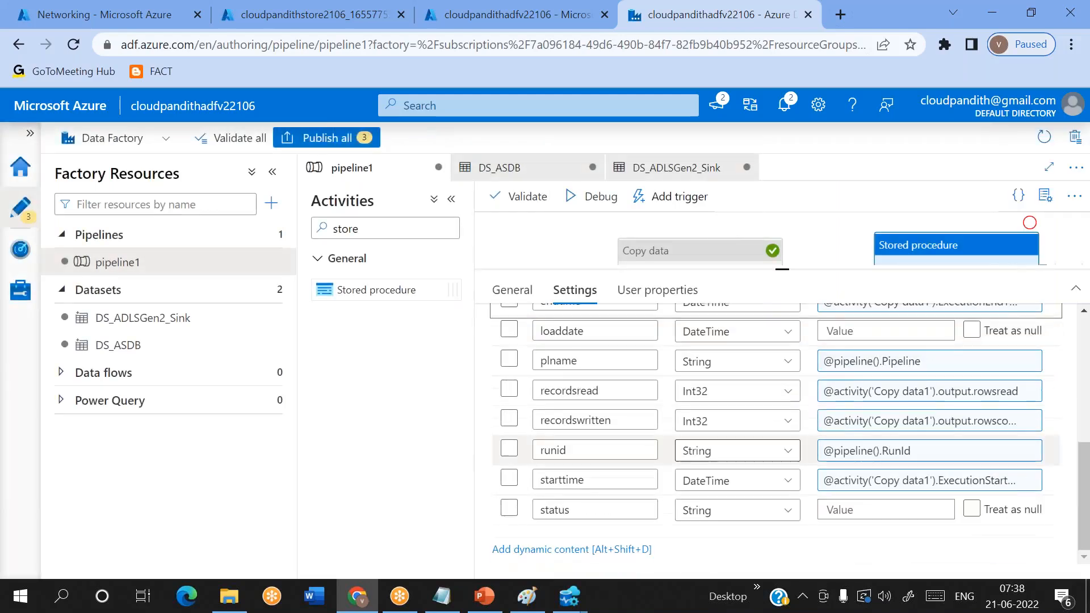
{"action": "left_click", "coordinate": [843, 510]}
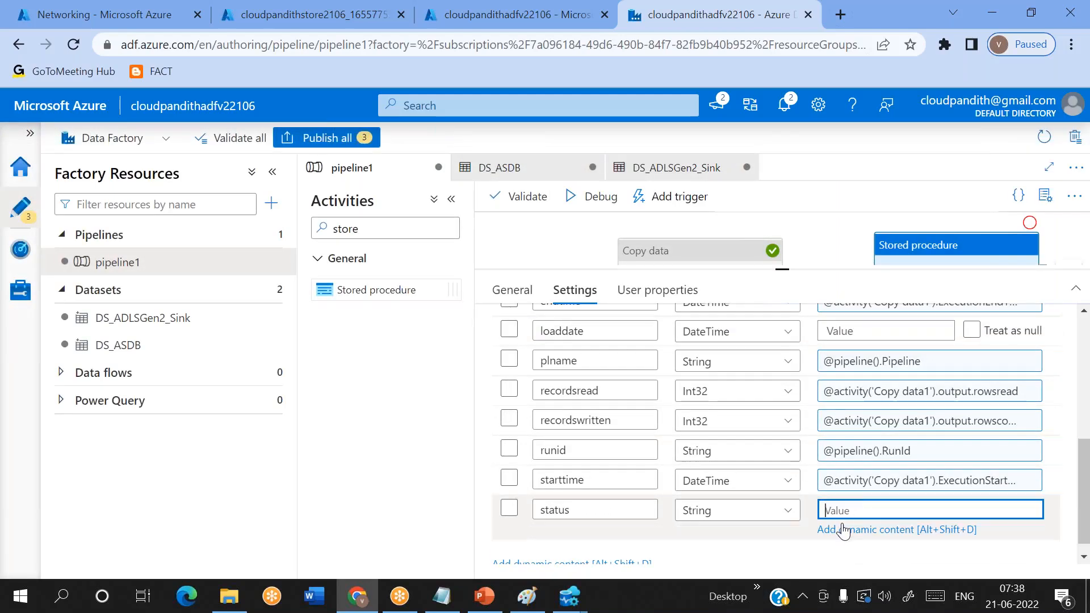
{"action": "left_click", "coordinate": [842, 528]}
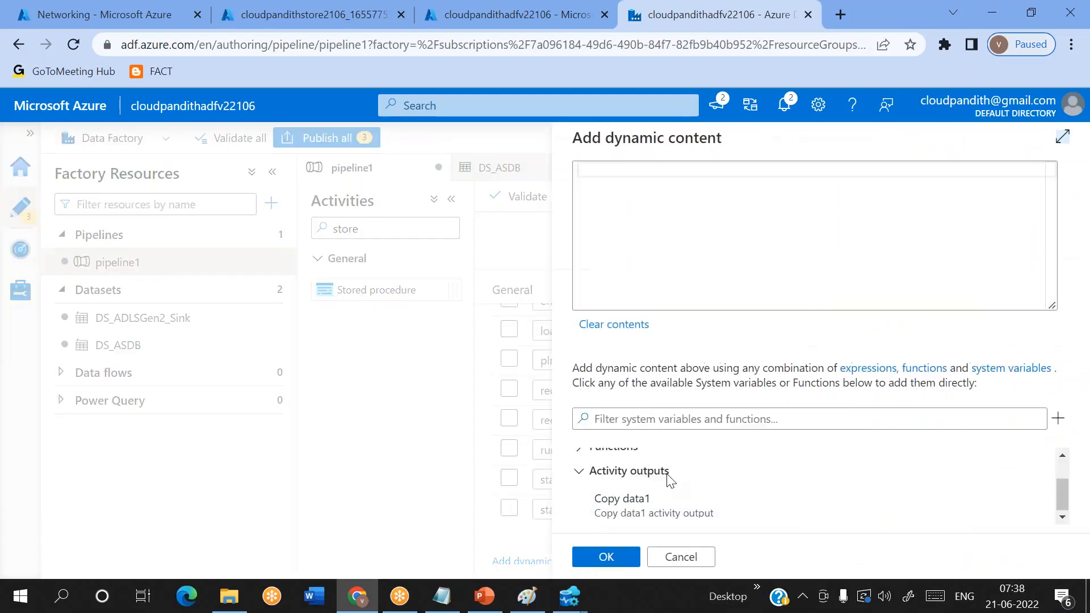
{"action": "left_click", "coordinate": [628, 507]}
{"action": "double_click", "coordinate": [757, 170]}
{"action": "type", "text": "status"}
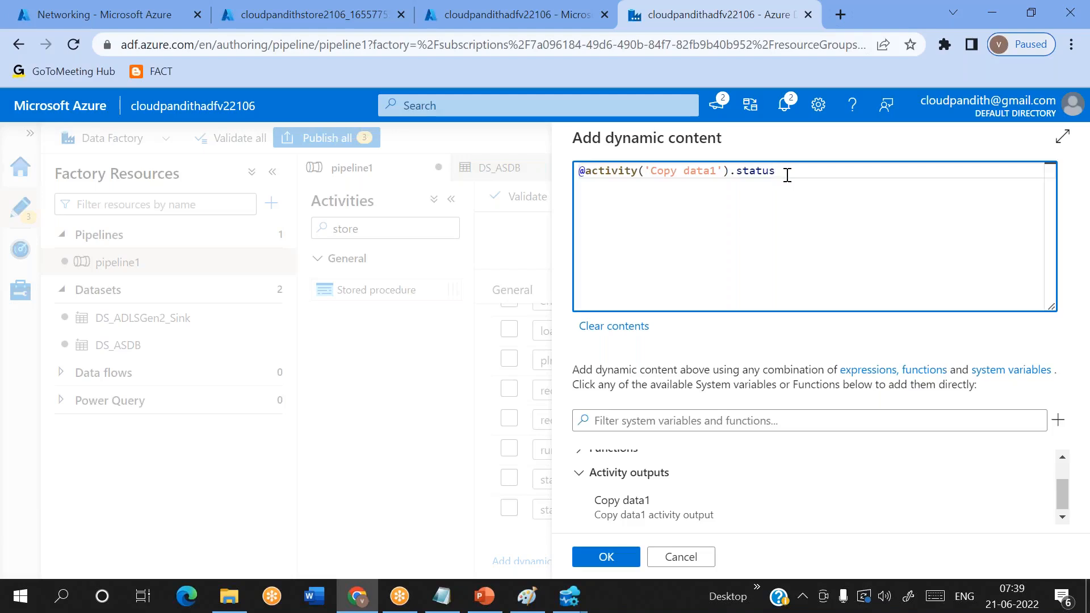
{"action": "left_click", "coordinate": [605, 556]}
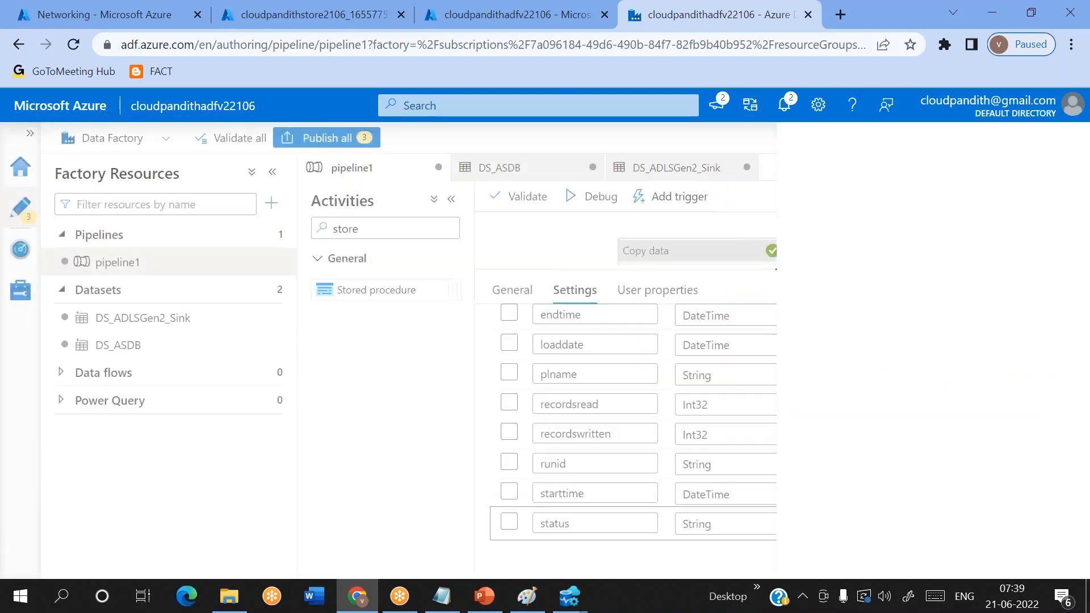
- Start a dynamic content expression for the loaddate parameter with the formatDateTime function
{"action": "scroll", "coordinate": [833, 456], "scroll_direction": "up", "scroll_amount": 1}
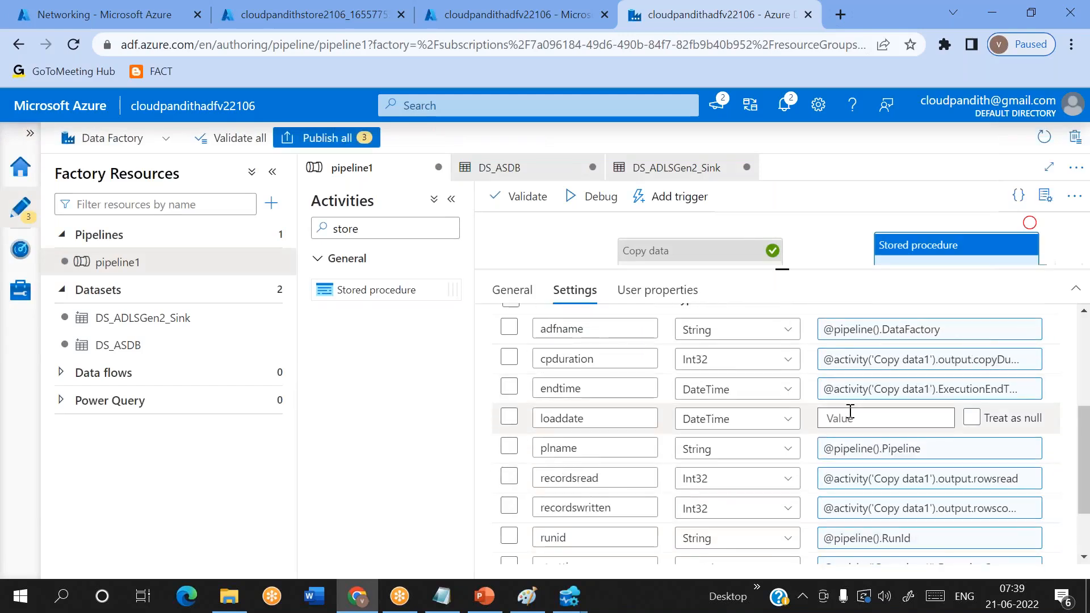
{"action": "left_click", "coordinate": [849, 411]}
{"action": "left_click", "coordinate": [848, 436]}
{"action": "left_click", "coordinate": [723, 416]}
{"action": "type", "text": "utcnow"}
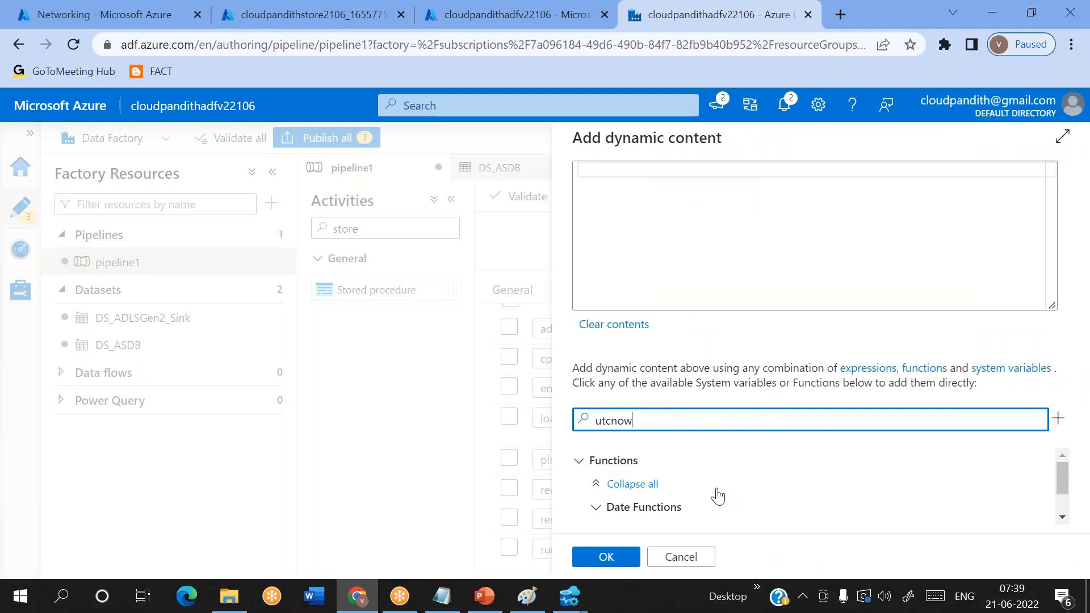
{"action": "key", "text": "BackSpace"}
{"action": "key", "text": "BackSpace"}
{"action": "key", "text": "BackSpace"}
{"action": "key", "text": "BackSpace"}
{"action": "key", "text": "BackSpace"}
{"action": "key", "text": "BackSpace"}
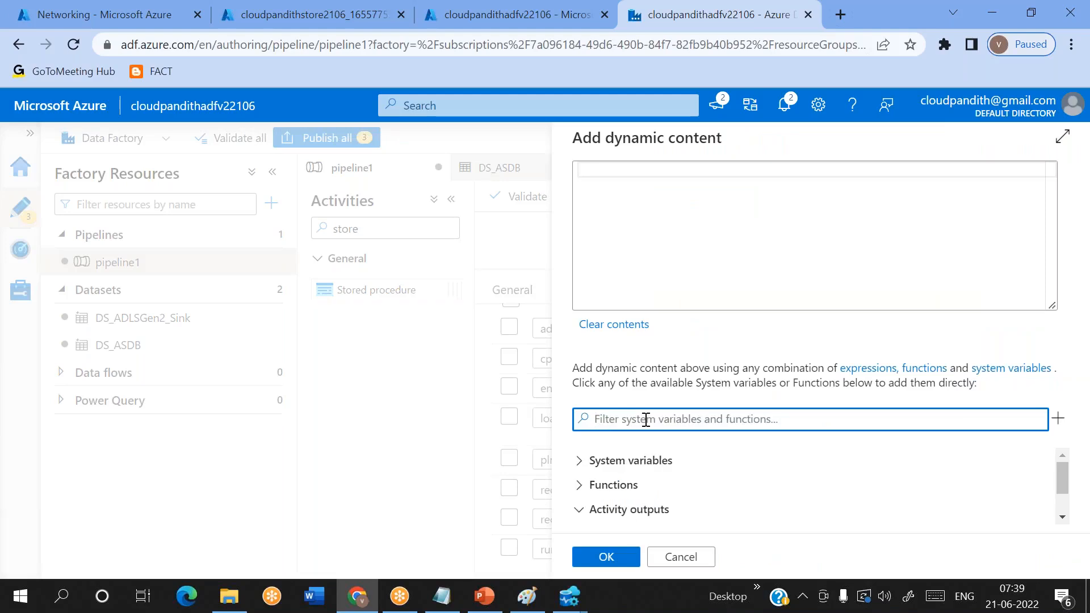
{"action": "type", "text": "forma"}
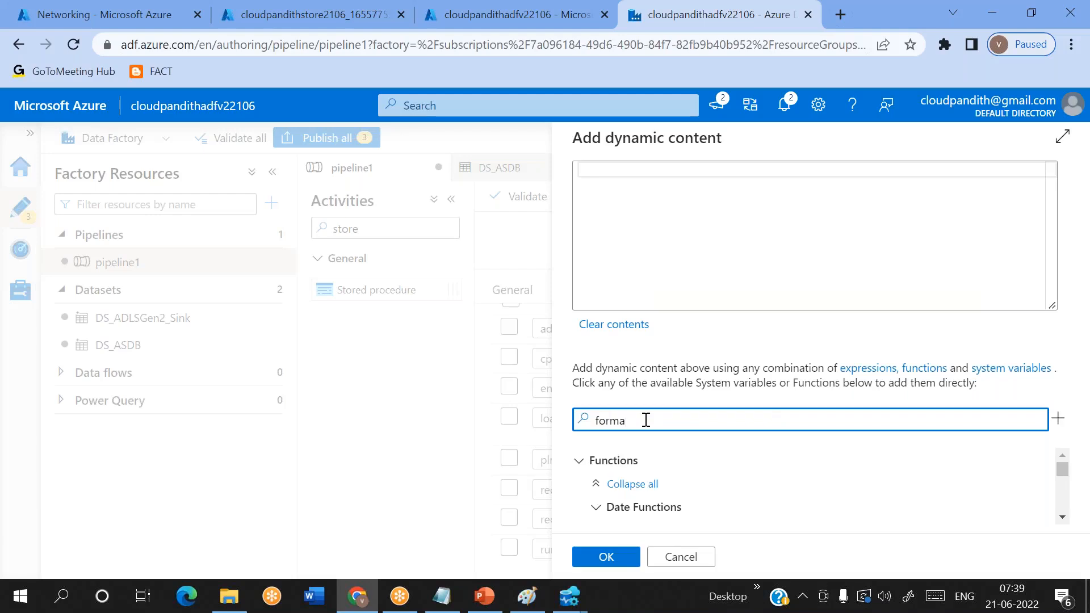
{"action": "scroll", "coordinate": [701, 511], "scroll_direction": "down", "scroll_amount": 5}
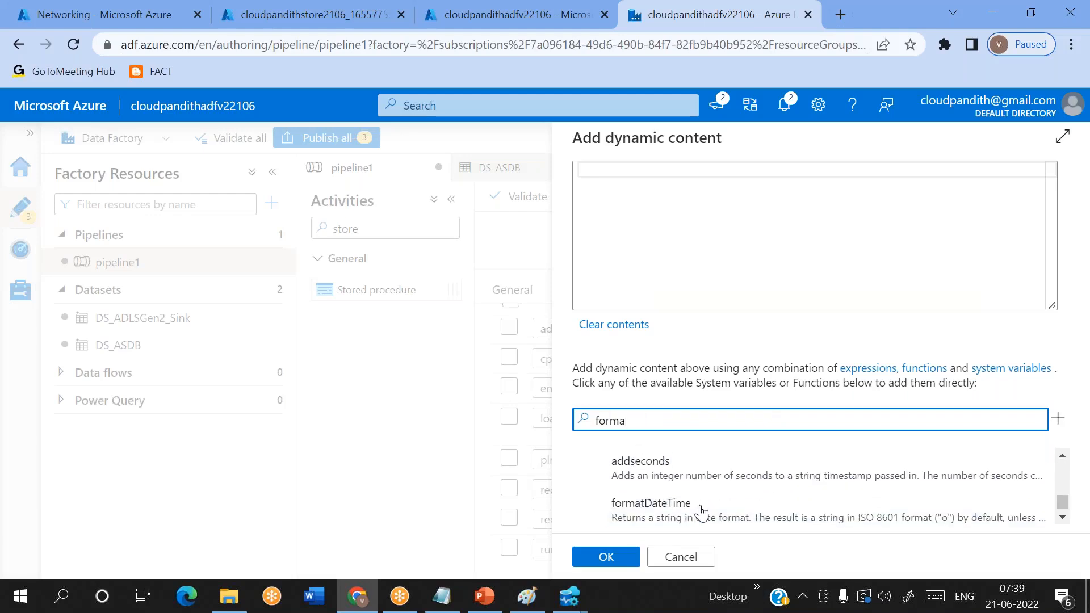
{"action": "left_click", "coordinate": [701, 511]}
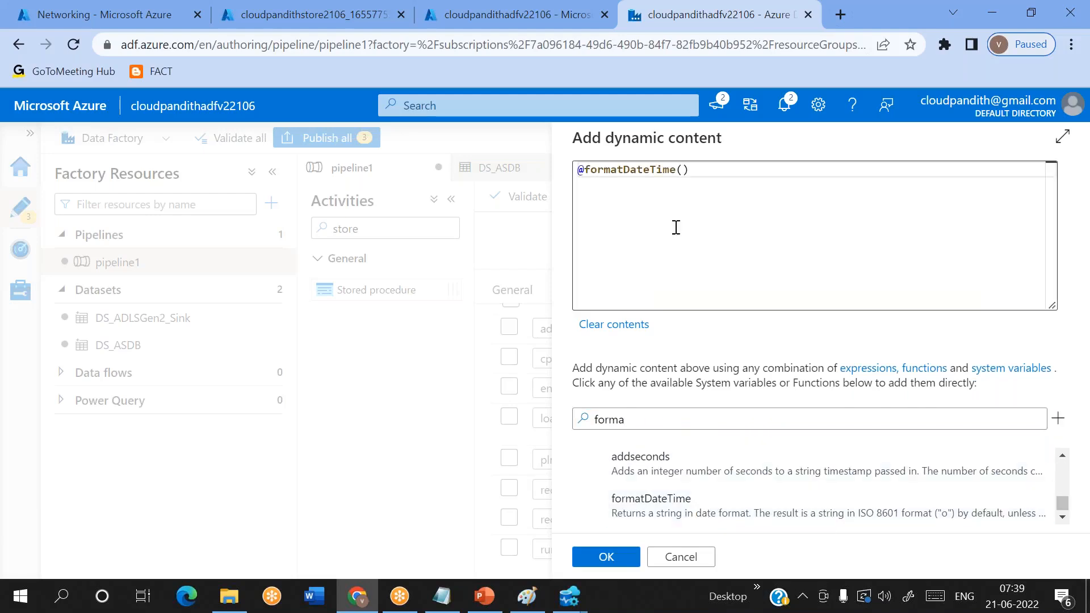
{"action": "left_click", "coordinate": [681, 169]}
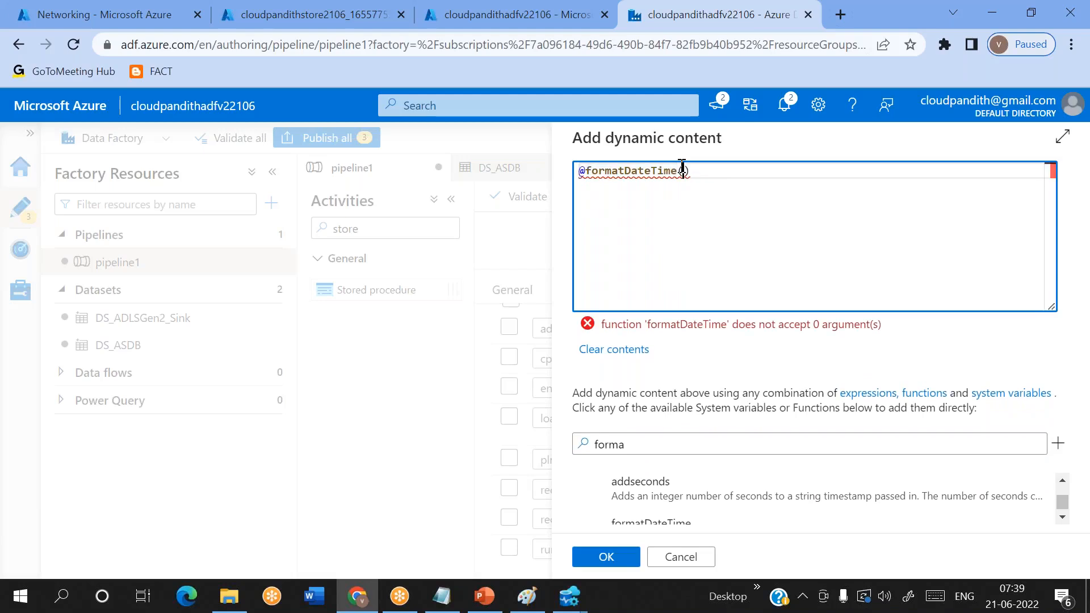
- Complete the loaddate expression with utcnow() and a date format starting with yyyy-MM as formatDateTime arguments, and apply it
{"action": "left_click", "coordinate": [632, 436]}
{"action": "double_click", "coordinate": [632, 436]}
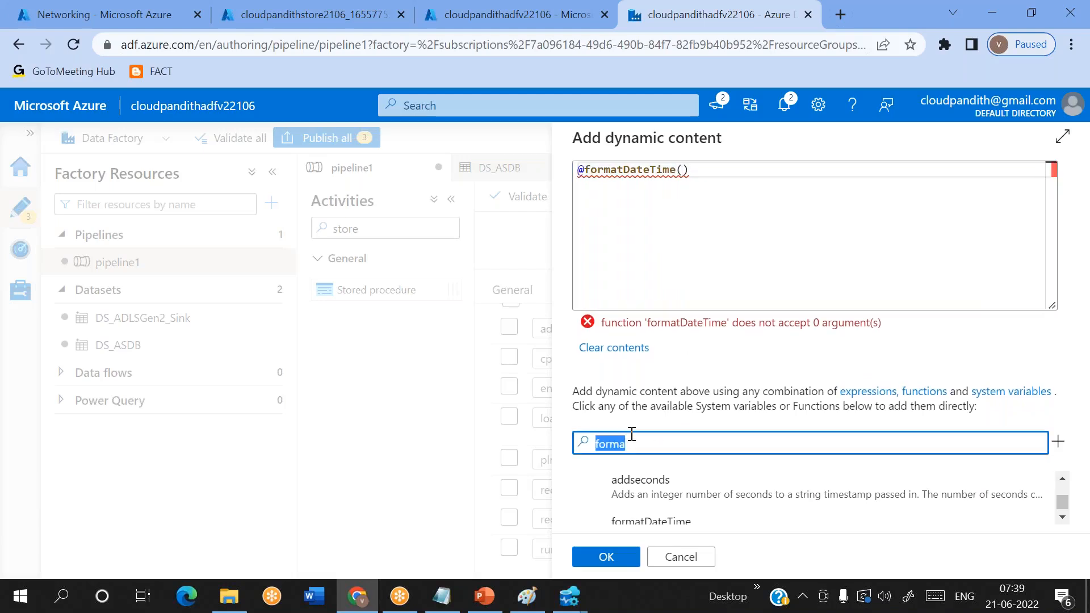
{"action": "key", "text": "BackSpace"}
{"action": "type", "text": "u"}
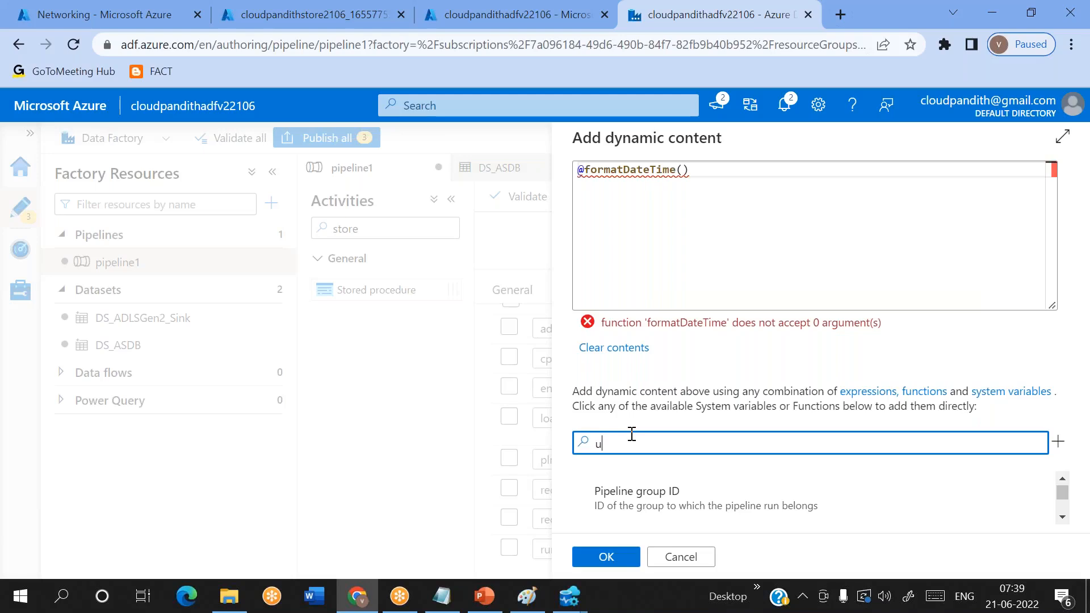
{"action": "type", "text": "tc"}
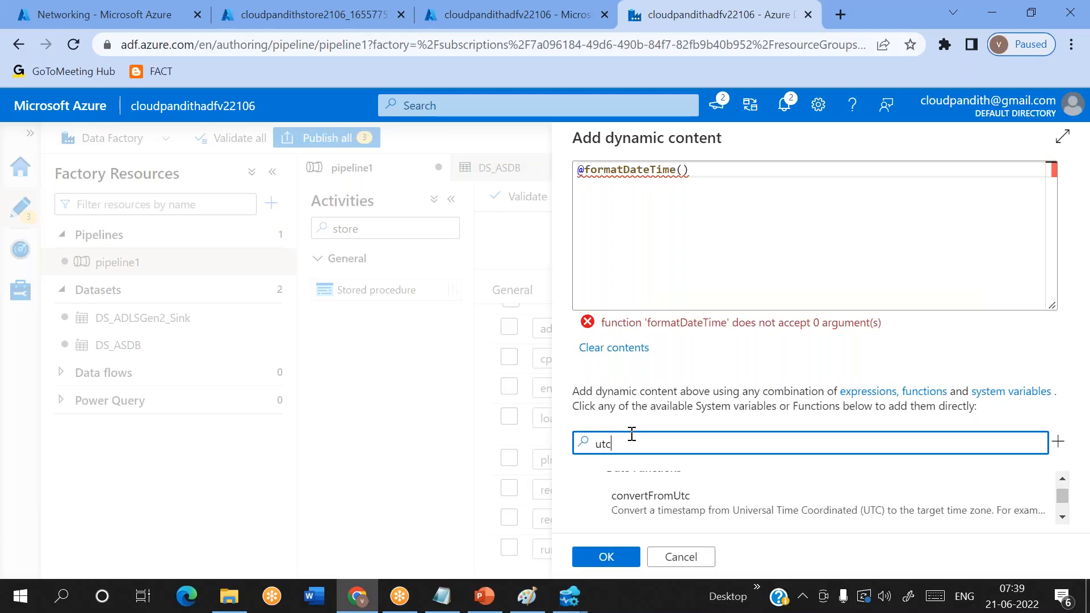
{"action": "type", "text": "now"}
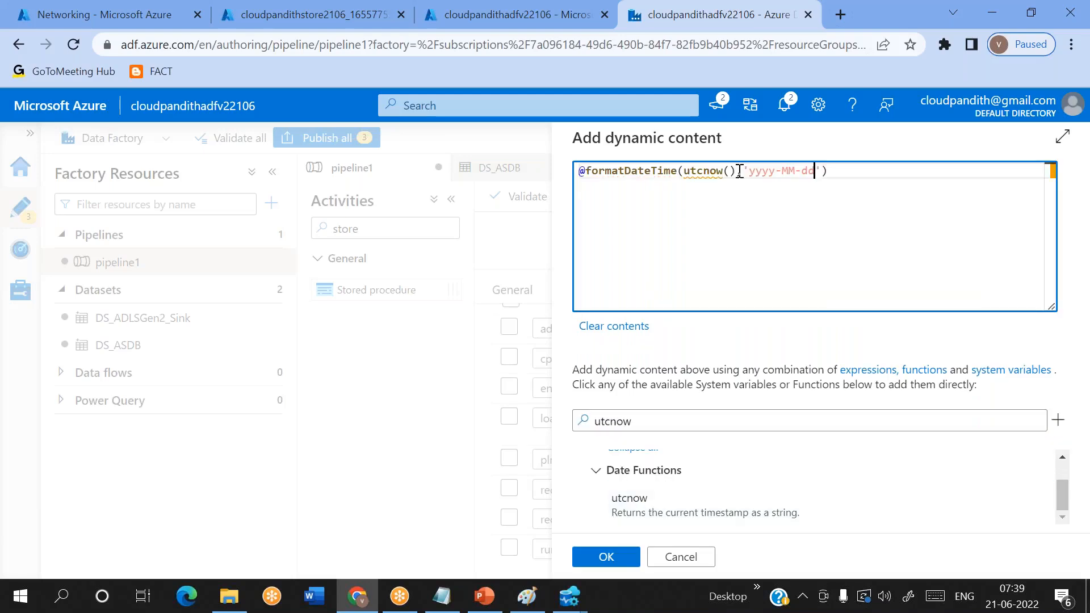
{"action": "left_click", "coordinate": [607, 557]}
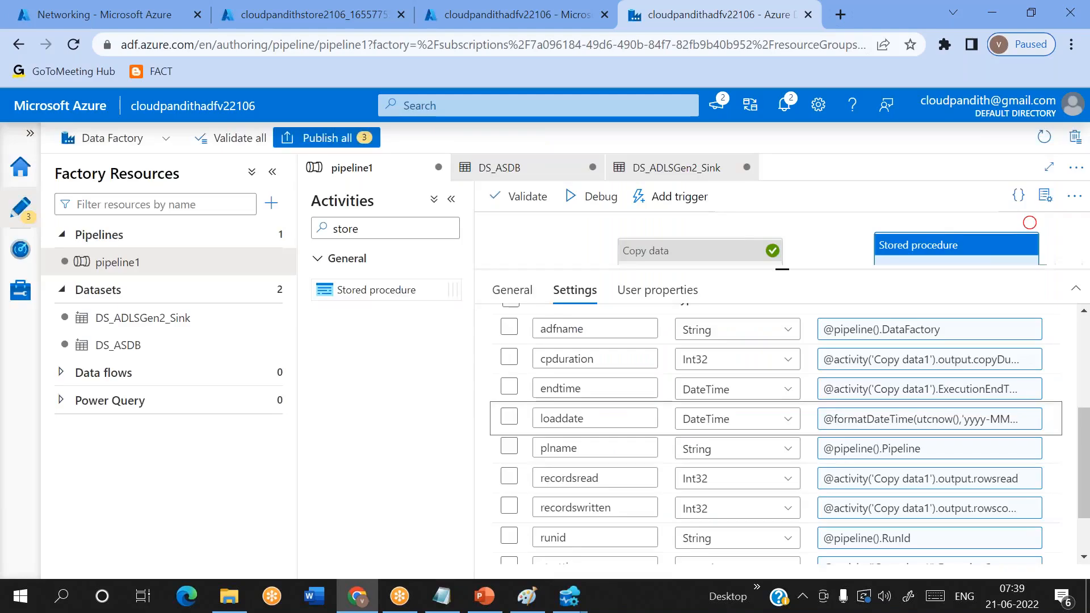
- Review the Stored procedure1 parameter values and start a debug run of pipeline1
{"action": "scroll", "coordinate": [1013, 392], "scroll_direction": "down", "scroll_amount": 2}
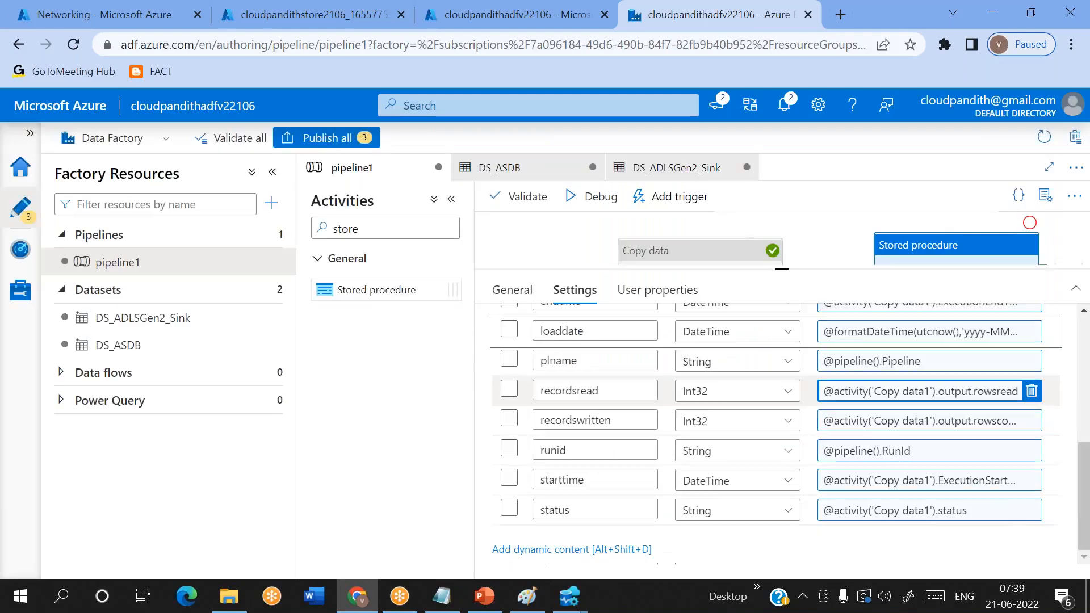
{"action": "left_click", "coordinate": [1012, 257]}
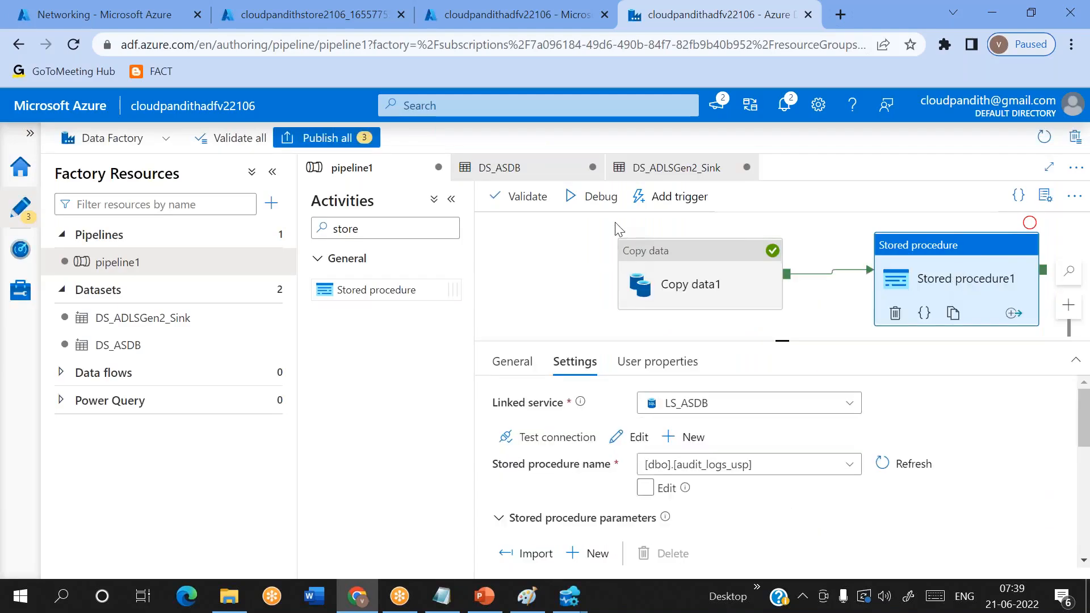
{"action": "scroll", "coordinate": [737, 444], "scroll_direction": "down", "scroll_amount": 8}
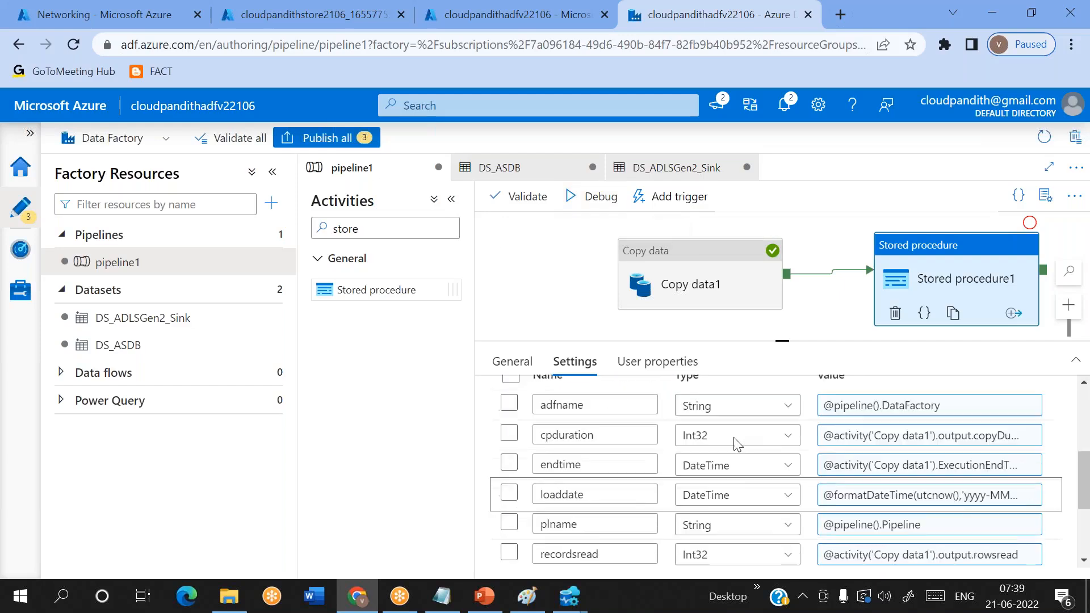
{"action": "scroll", "coordinate": [965, 507], "scroll_direction": "down", "scroll_amount": 1}
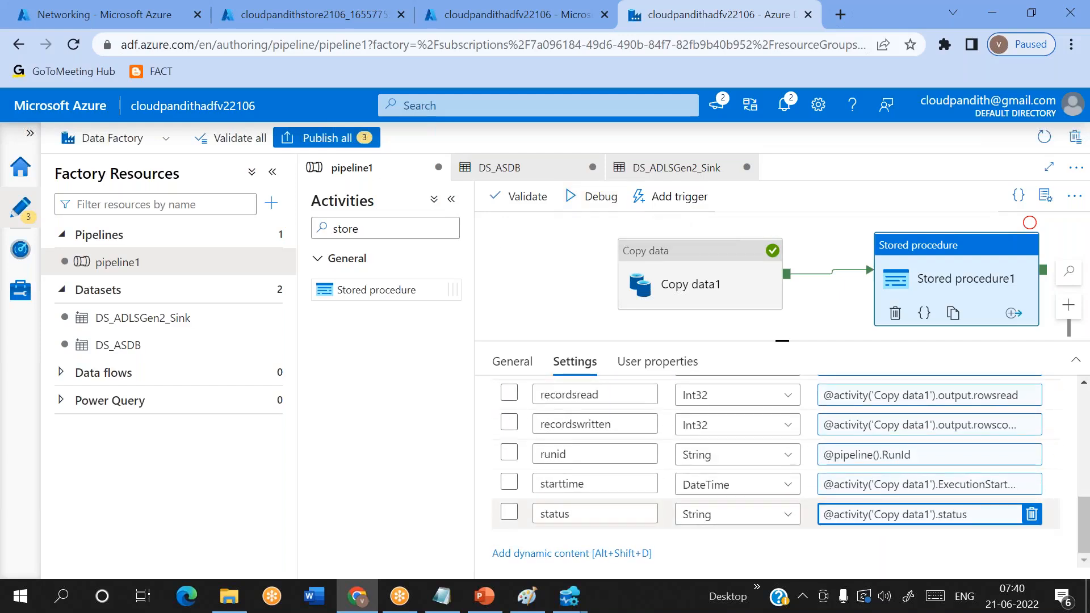
{"action": "scroll", "coordinate": [833, 404], "scroll_direction": "up", "scroll_amount": 8}
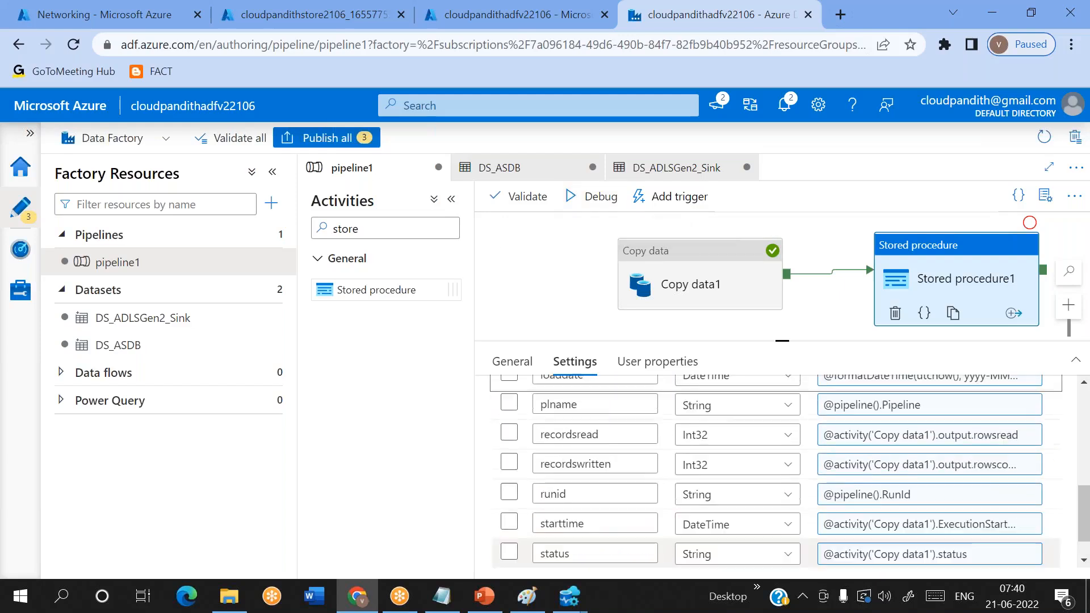
{"action": "left_click", "coordinate": [593, 196]}
{"action": "left_click", "coordinate": [557, 260]}
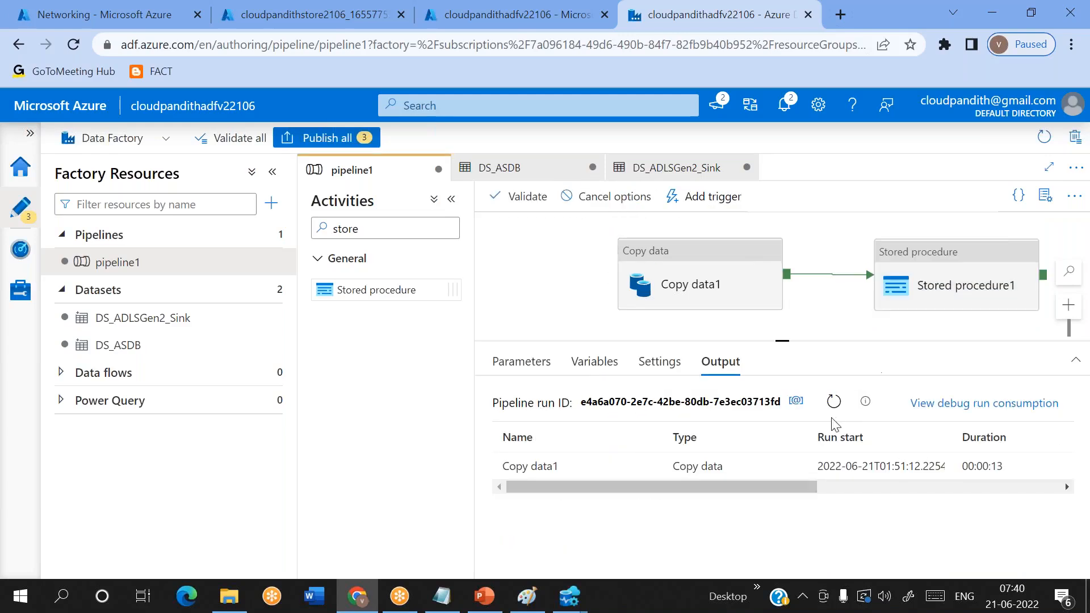
- Collapse the activities list and refresh the debug run output to monitor the Copy data1 and Stored procedure1 statuses
{"action": "left_click", "coordinate": [834, 402]}
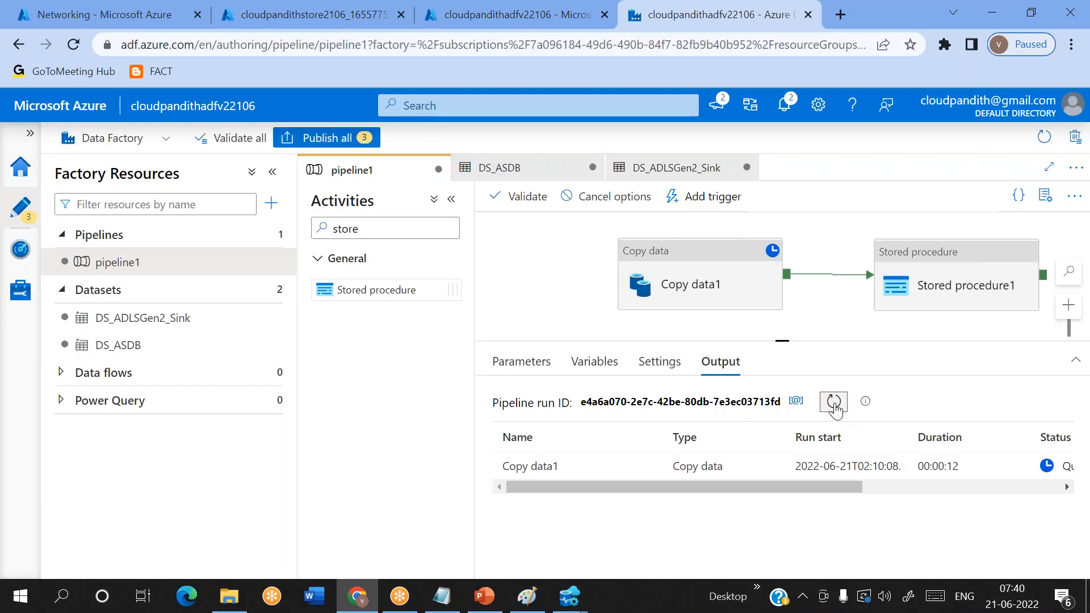
{"action": "left_click", "coordinate": [452, 199]}
{"action": "left_click", "coordinate": [670, 417]}
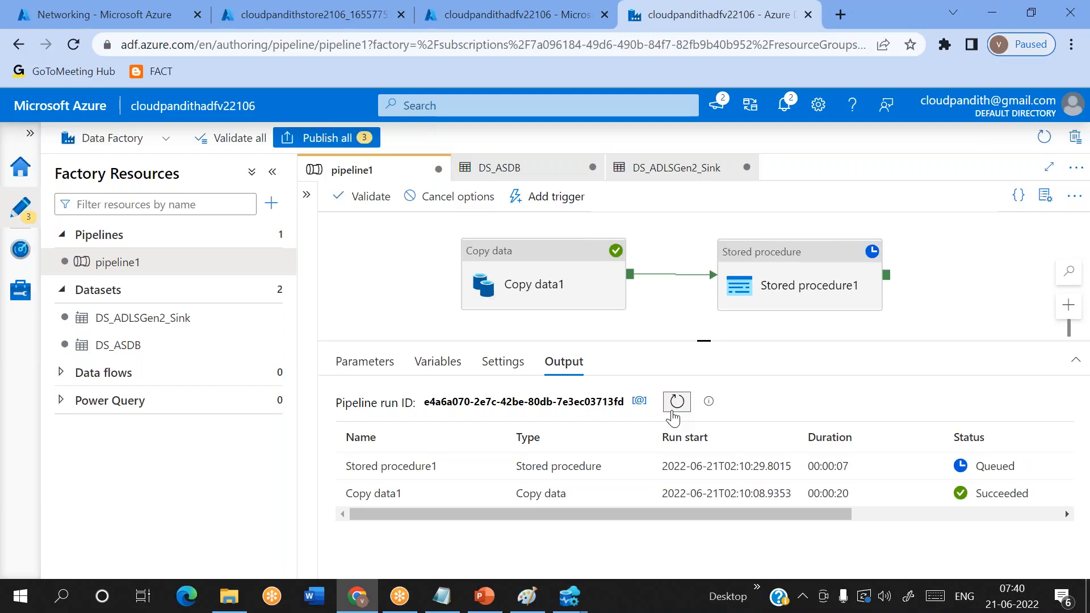
{"action": "left_click", "coordinate": [673, 419]}
{"action": "left_click", "coordinate": [673, 419]}
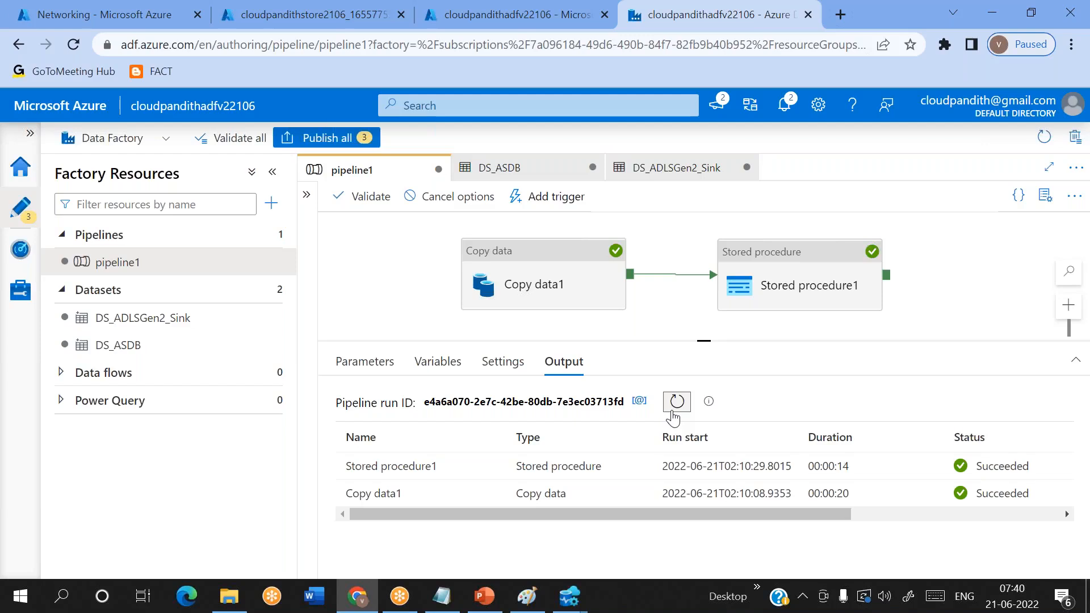
- Switch to the SQLQuery_7 window in Azure Data Studio and run only the statement select * from audit_logs
{"action": "left_click", "coordinate": [569, 596]}
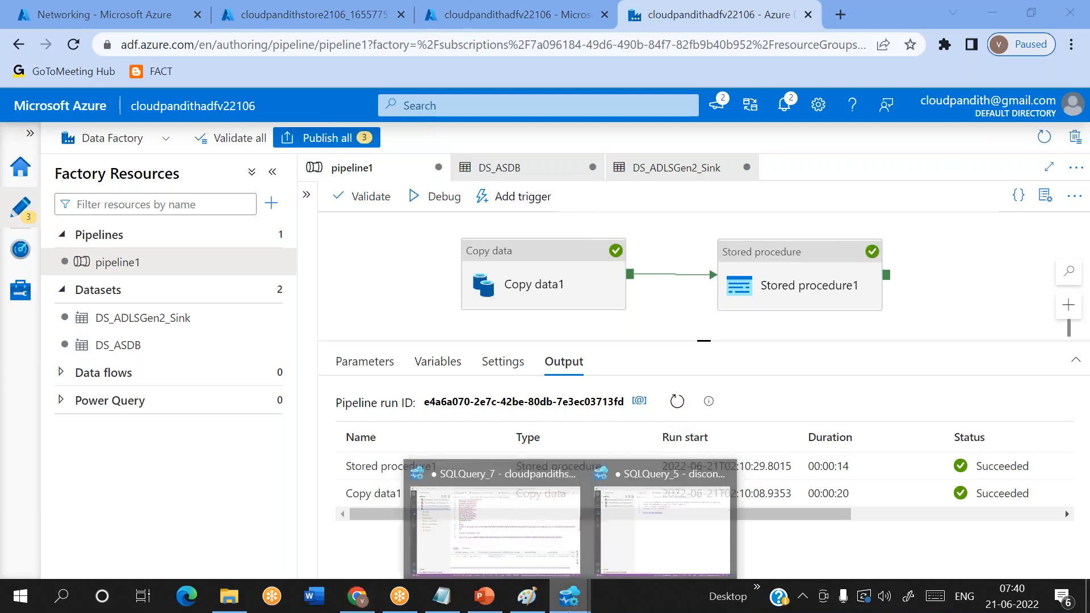
{"action": "left_click", "coordinate": [503, 469]}
{"action": "left_click_drag", "start_coordinate": [468, 299], "coordinate": [312, 298]}
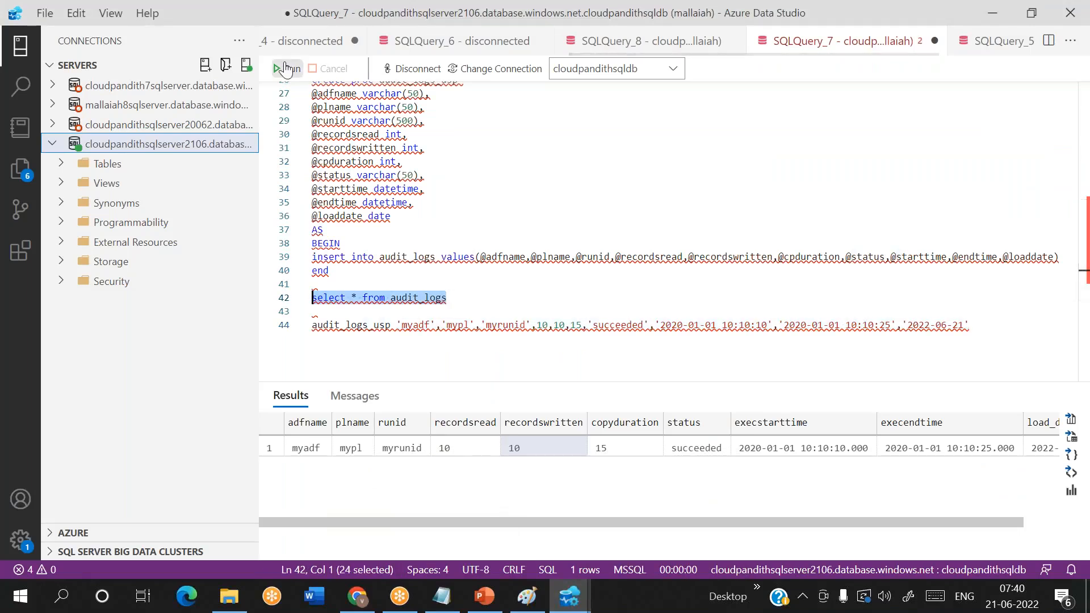
{"action": "left_click", "coordinate": [286, 67]}
- Check the new audit_logs row's adfname, plname and runid, comparing the run ID with the pipeline run ID in Azure Data Factory
{"action": "left_click", "coordinate": [339, 468]}
{"action": "left_click", "coordinate": [444, 472]}
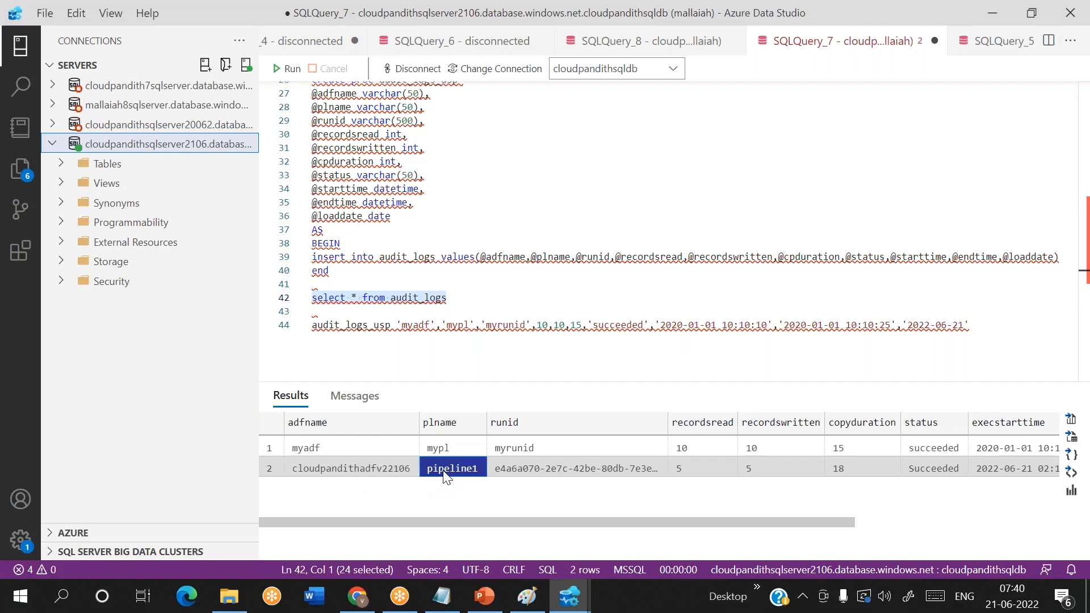
{"action": "left_click", "coordinate": [513, 472]}
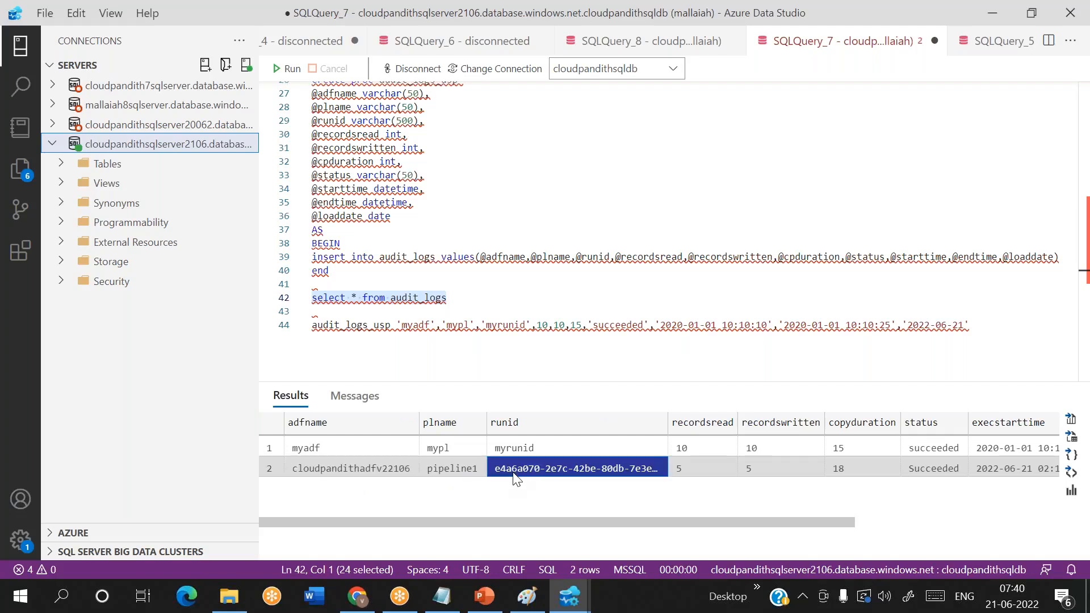
{"action": "key", "text": "alt+Tab"}
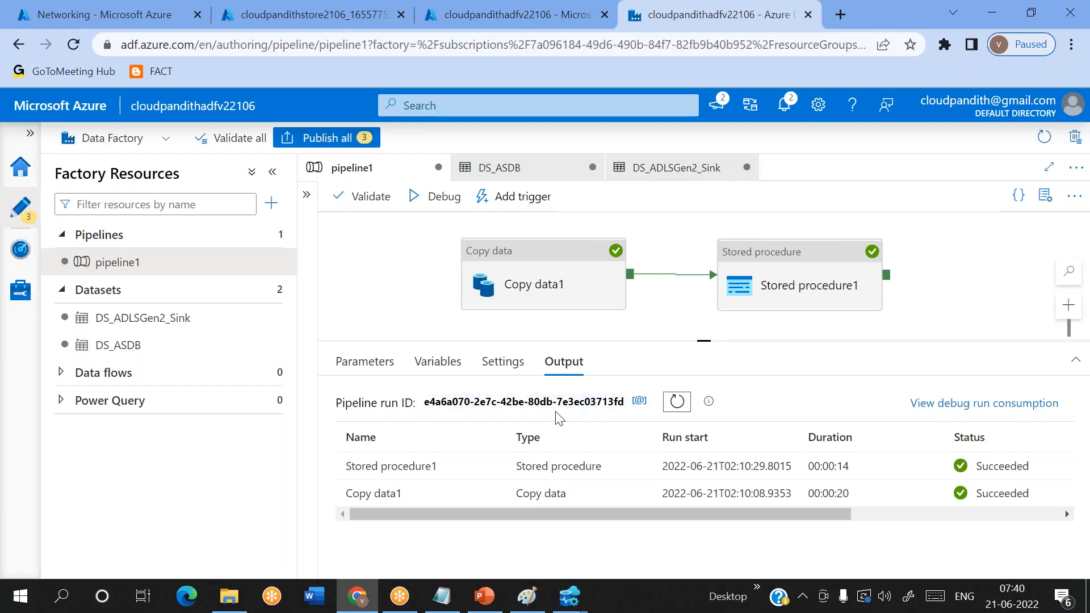
{"action": "key", "text": "alt+Tab"}
- Examine the new row's recordsread, recordswritten, copyduration, status, execstarttime, execendtime and load_date values
{"action": "left_click", "coordinate": [684, 471]}
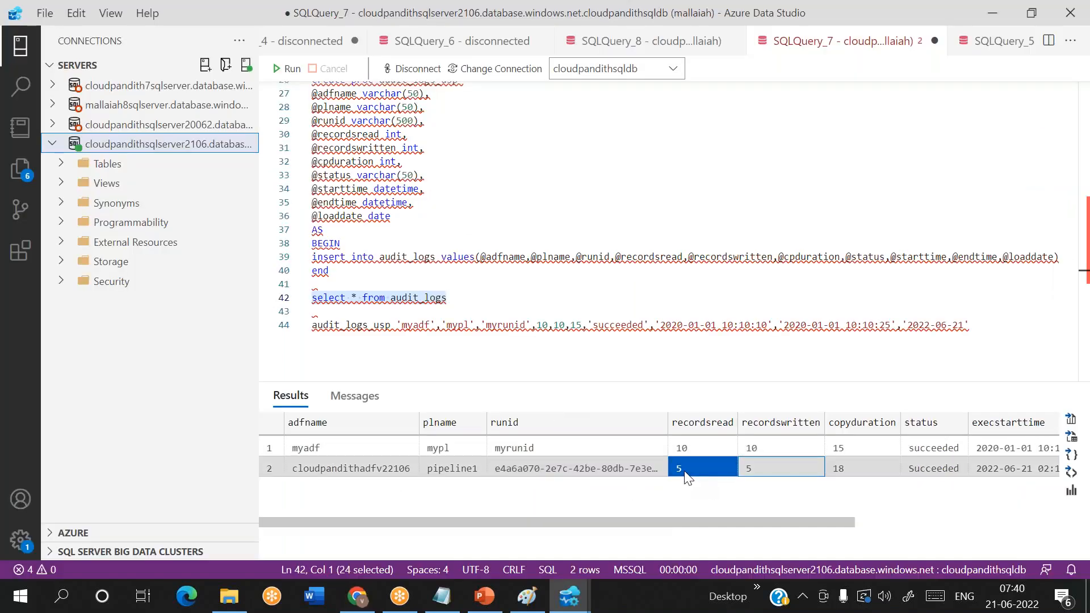
{"action": "left_click", "coordinate": [755, 469]}
{"action": "left_click", "coordinate": [839, 471]}
{"action": "scroll", "coordinate": [844, 470], "scroll_direction": "right", "scroll_amount": 3}
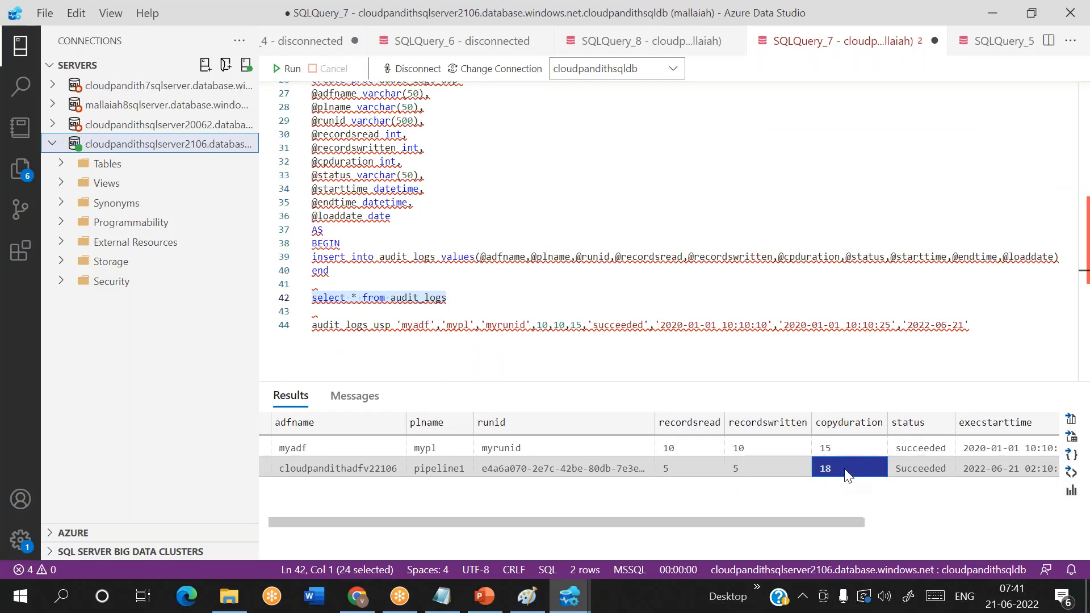
{"action": "left_click", "coordinate": [841, 469]}
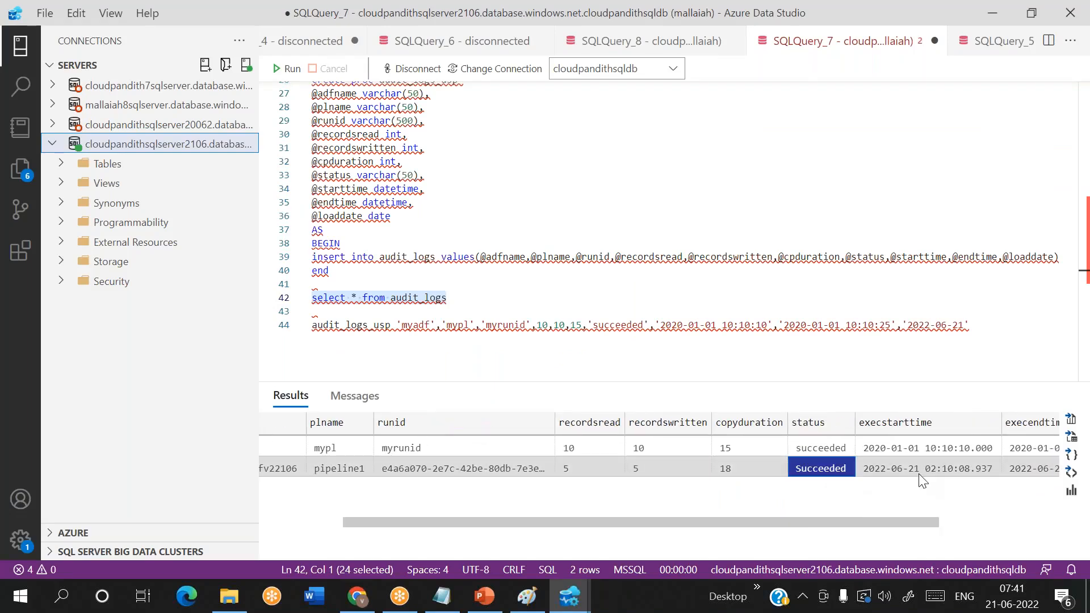
{"action": "left_click", "coordinate": [919, 474]}
{"action": "scroll", "coordinate": [950, 471], "scroll_direction": "right", "scroll_amount": 2}
{"action": "left_click", "coordinate": [954, 473]}
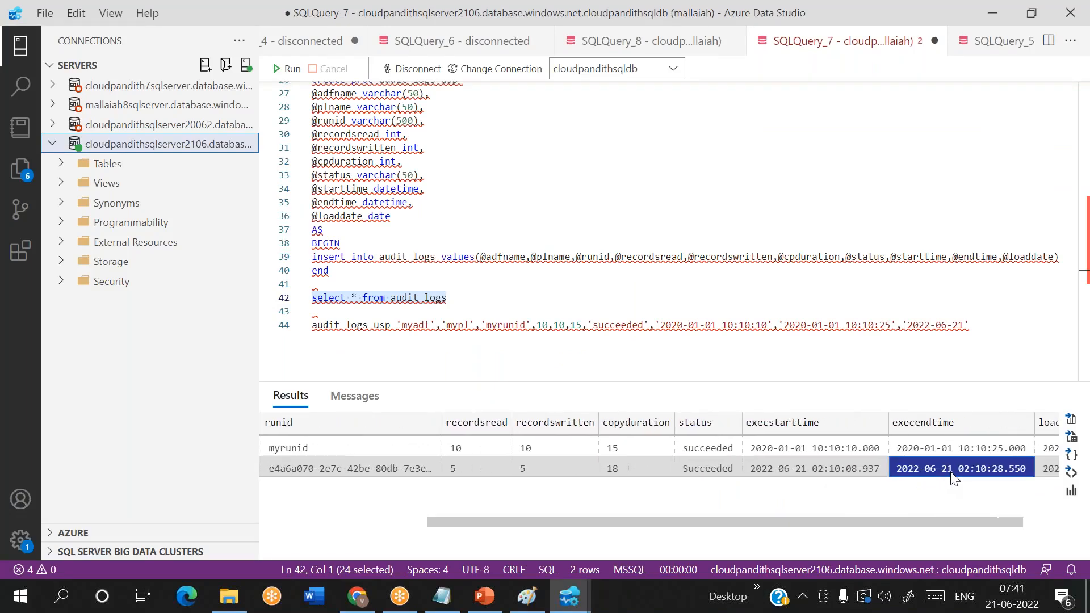
{"action": "left_click", "coordinate": [1027, 473]}
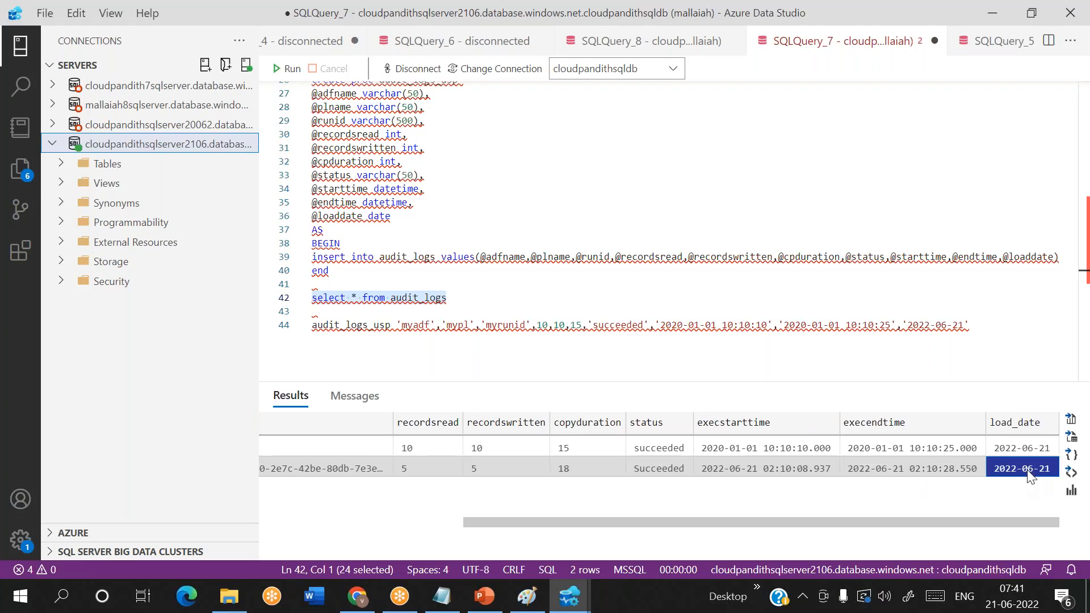
{"action": "scroll", "coordinate": [1027, 469], "scroll_direction": "left", "scroll_amount": 5}
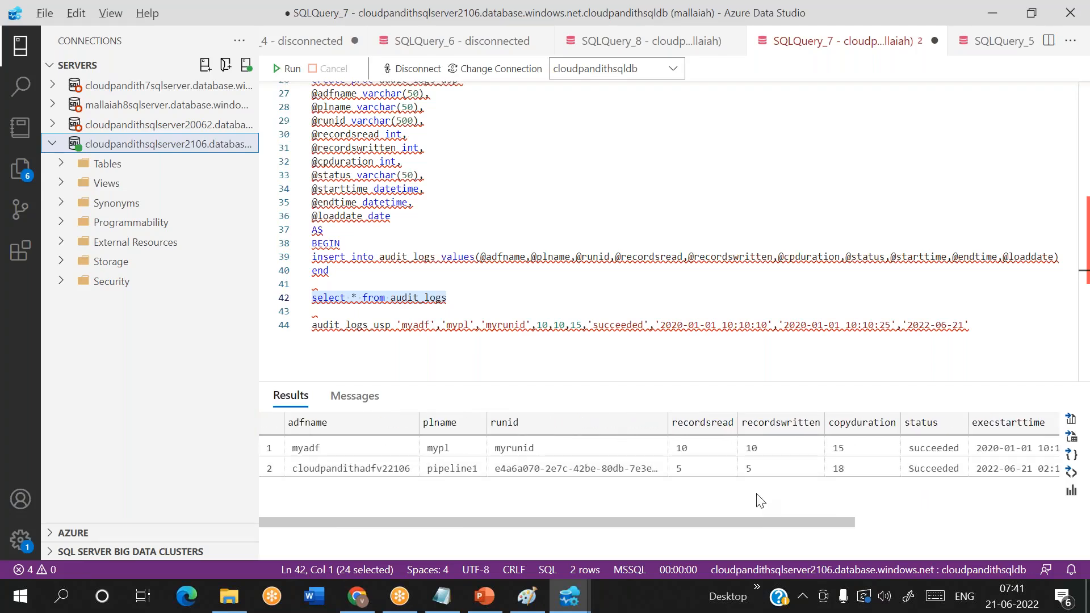
{"action": "key", "text": "alt+Tab"}
{"action": "left_click", "coordinate": [812, 297]}
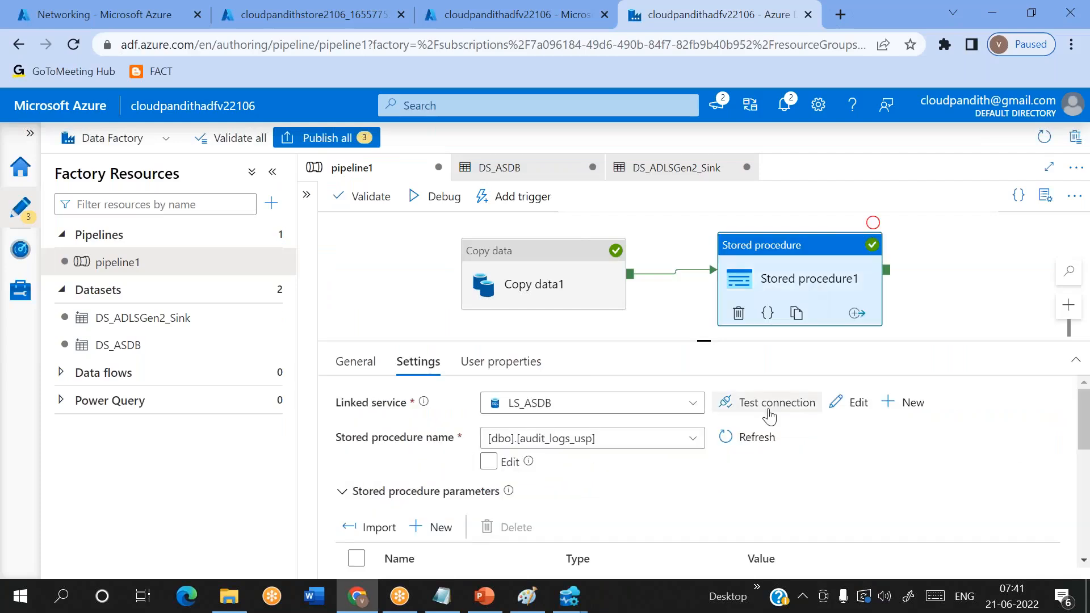
{"action": "scroll", "coordinate": [764, 409], "scroll_direction": "down", "scroll_amount": 10}
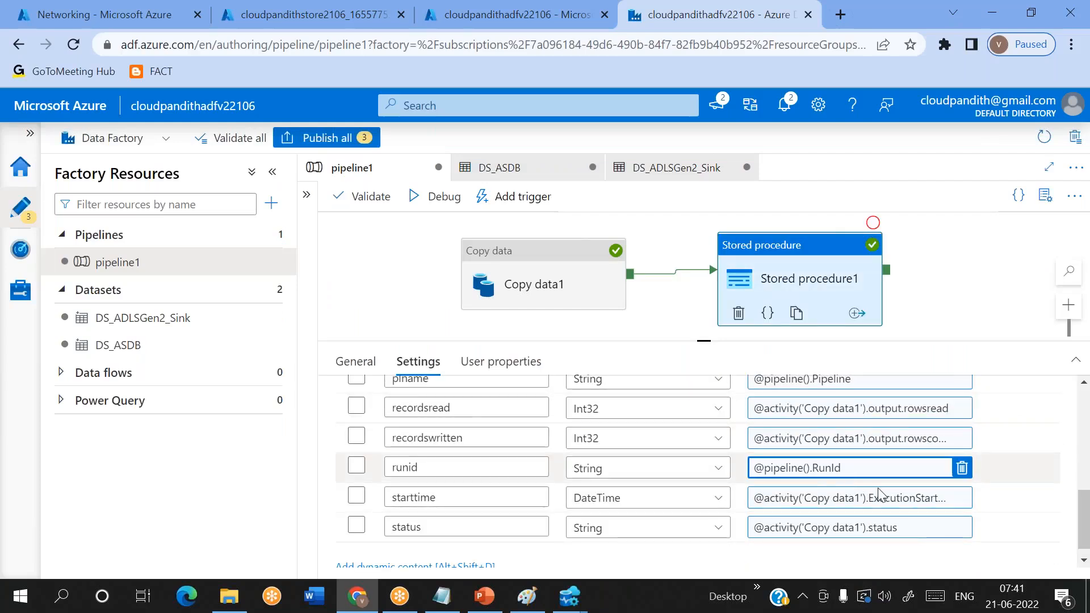
{"action": "left_click", "coordinate": [893, 503]}
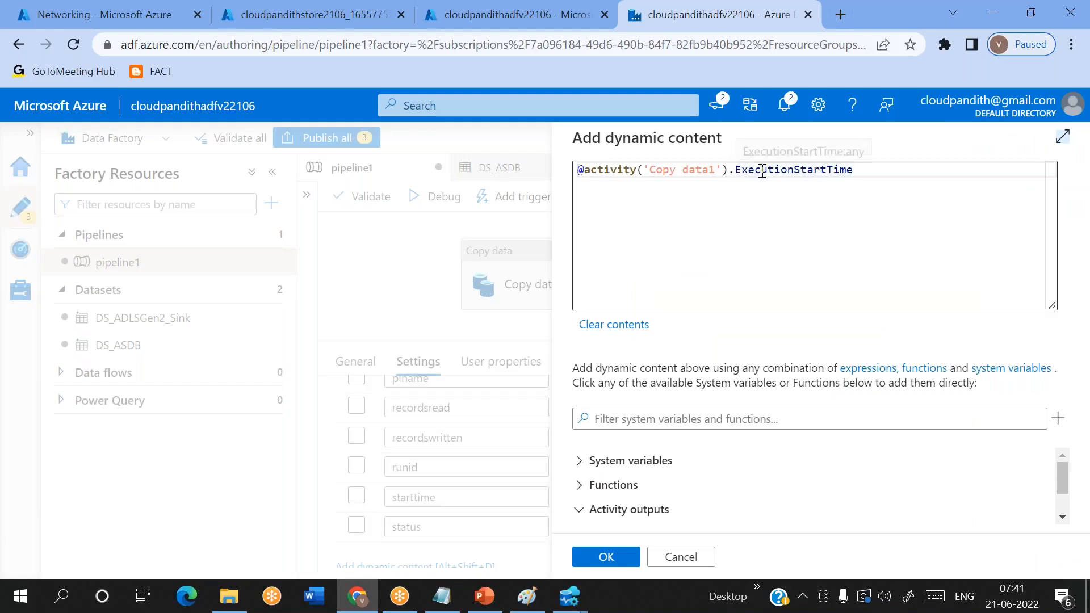
{"action": "left_click", "coordinate": [858, 171]}
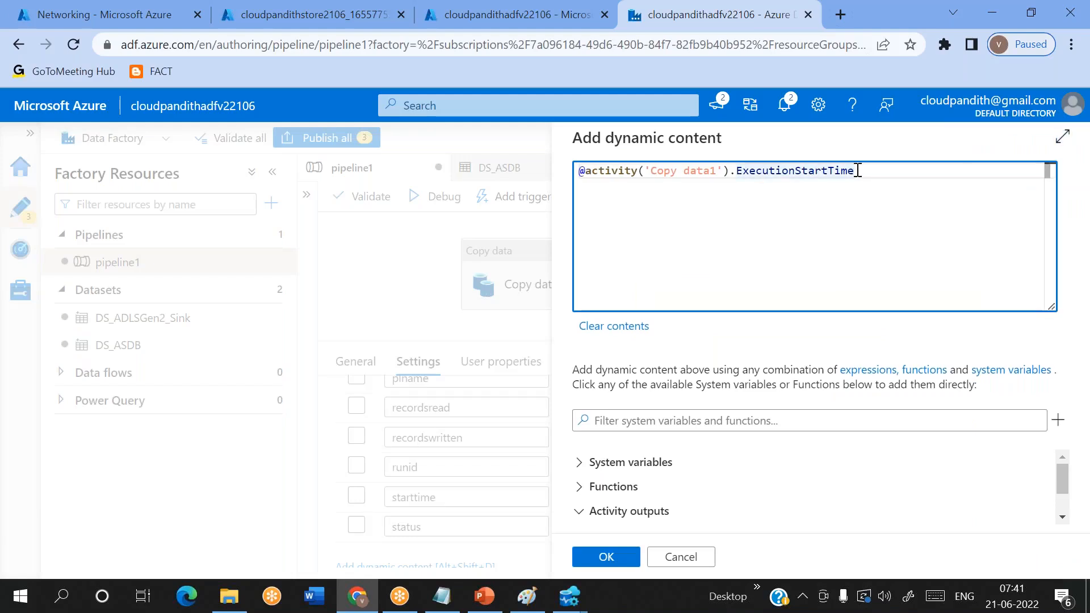
{"action": "left_click", "coordinate": [613, 558]}
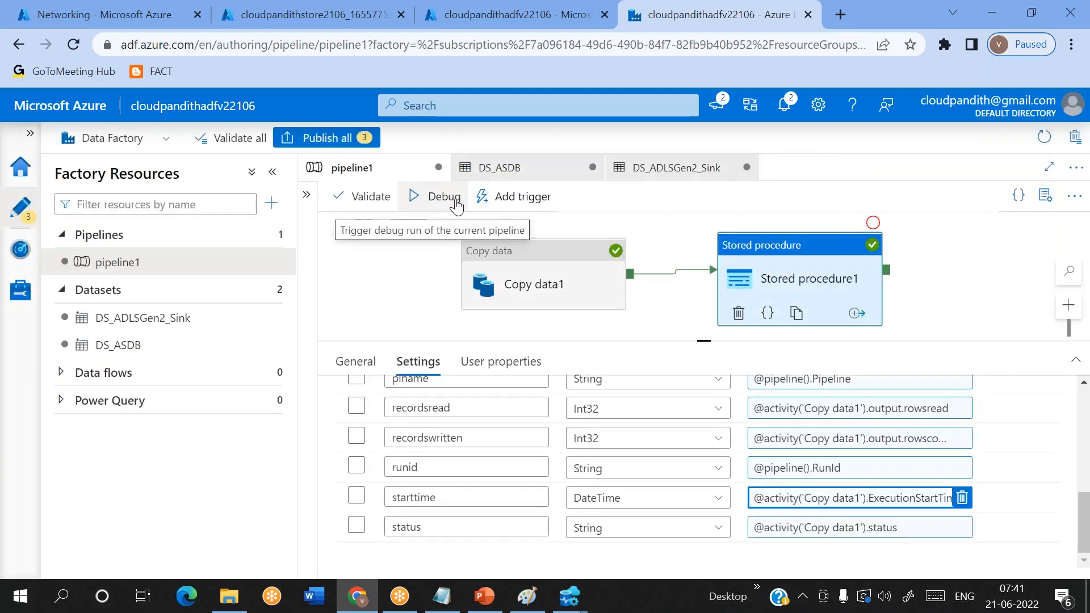
- Run pipeline1 in debug mode with the altered starttime expression and refresh the output until both activities finish
{"action": "left_click", "coordinate": [438, 197]}
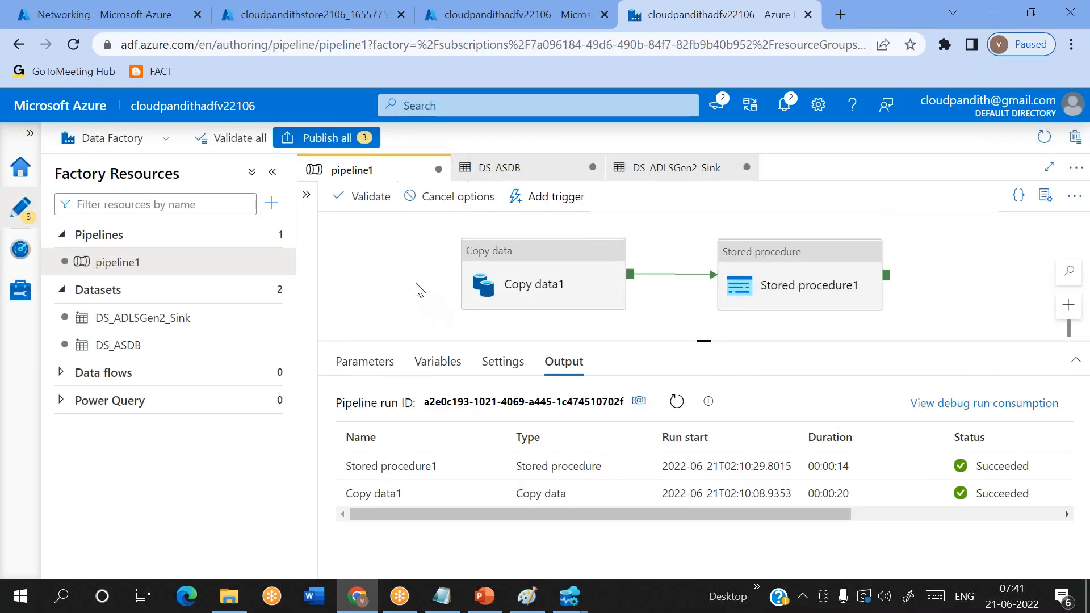
{"action": "left_click", "coordinate": [681, 400]}
{"action": "left_click", "coordinate": [684, 400]}
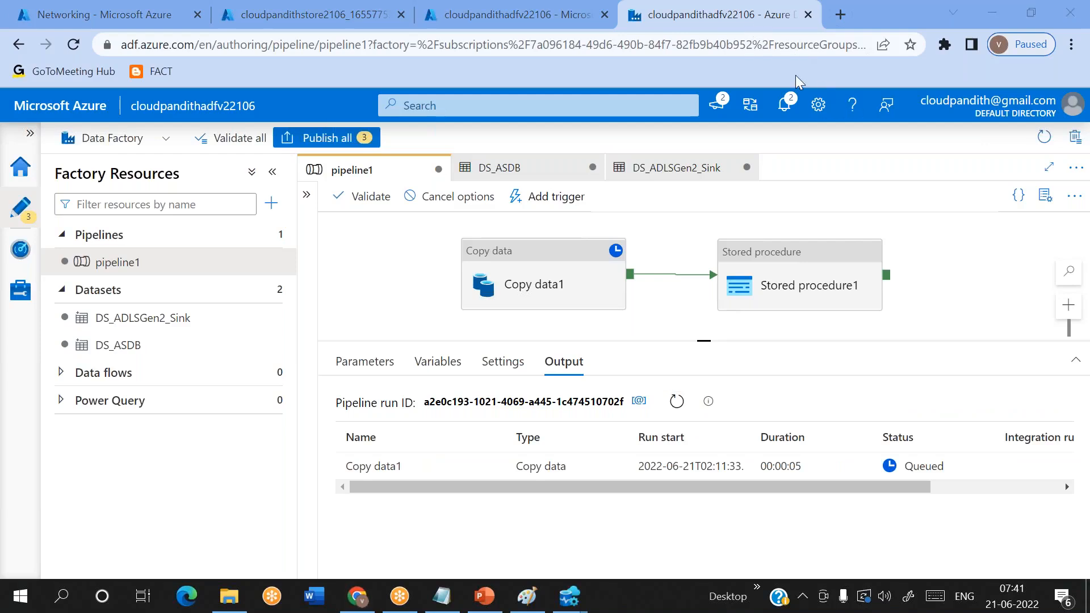
{"action": "left_click", "coordinate": [677, 401]}
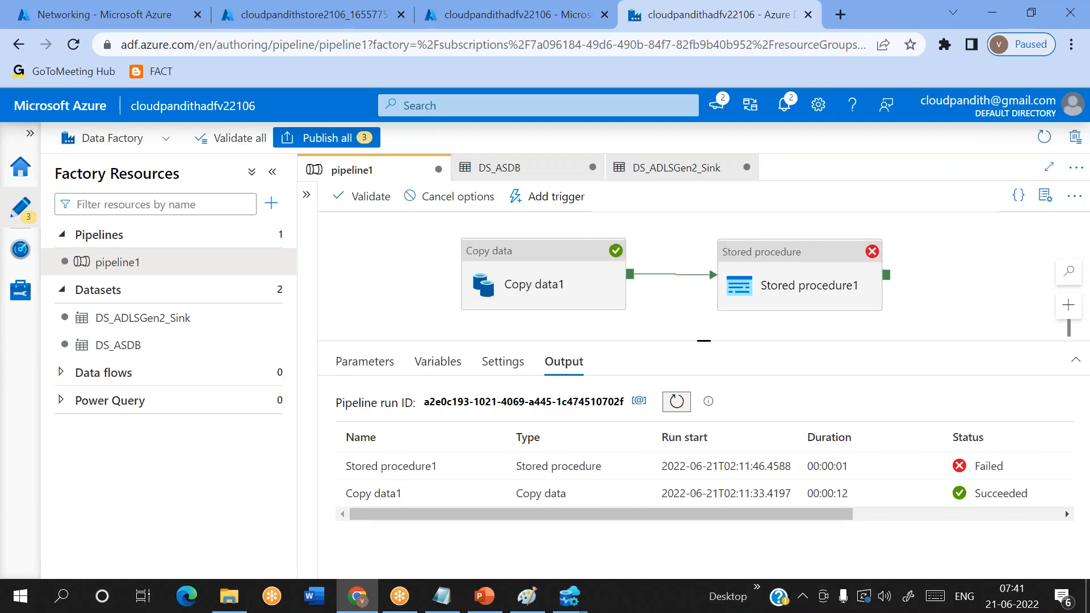
- Open the maximized error details of the failed Stored procedure1 run and examine the activity and property named in the rejected expression
{"action": "mouse_move", "coordinate": [495, 470]}
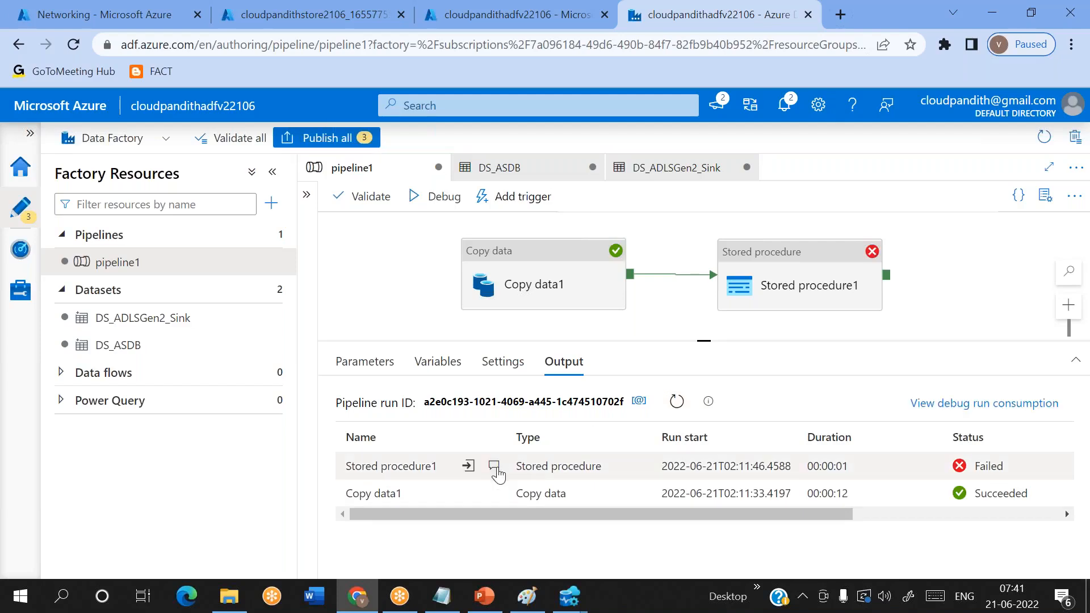
{"action": "left_click", "coordinate": [494, 466]}
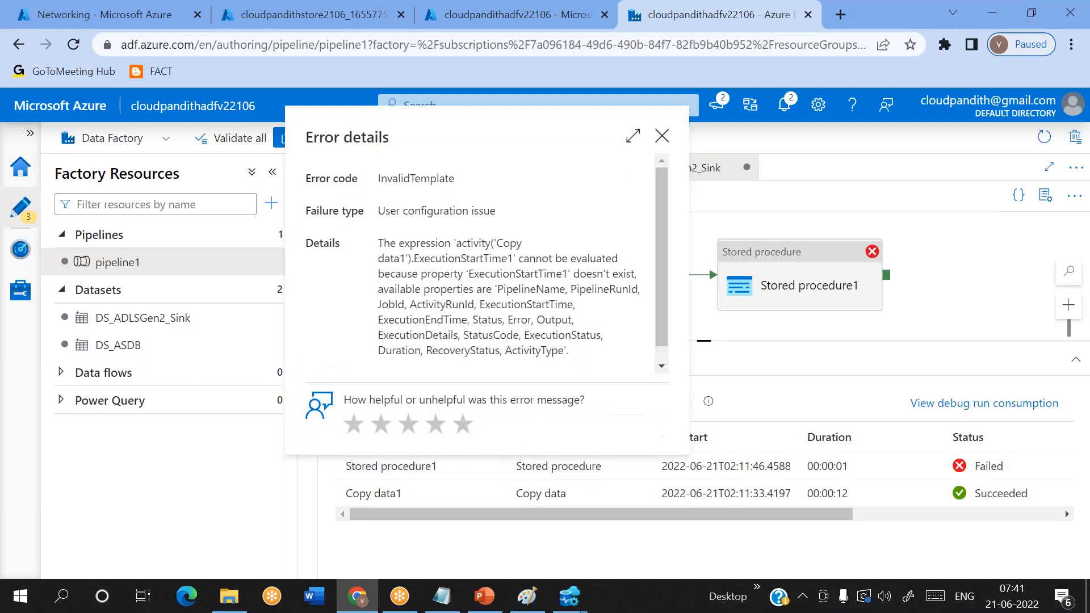
{"action": "left_click", "coordinate": [633, 137]}
{"action": "left_click_drag", "start_coordinate": [348, 226], "coordinate": [409, 226]}
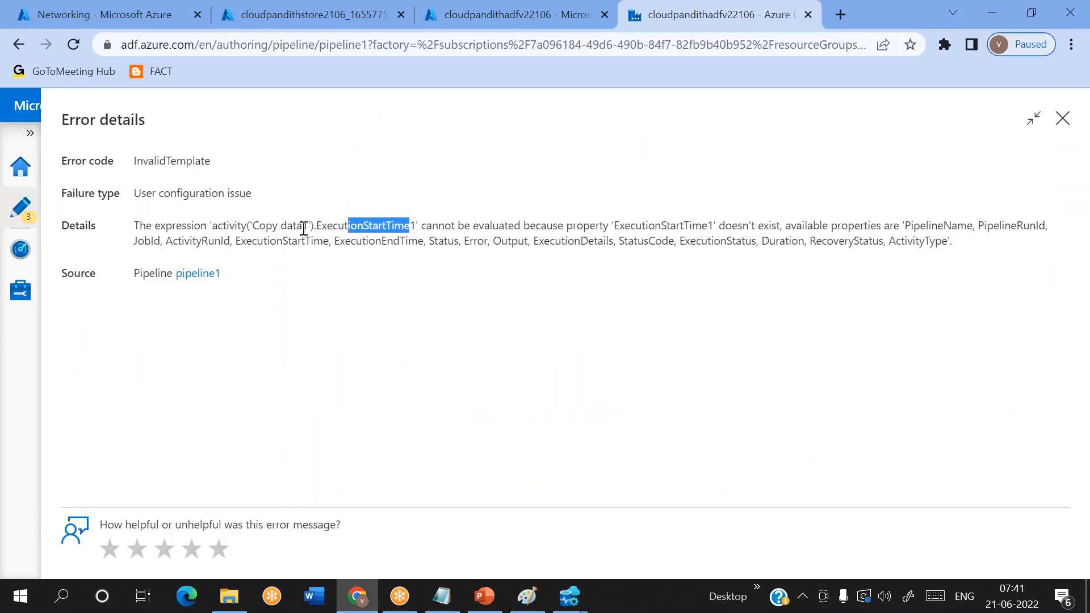
{"action": "left_click_drag", "start_coordinate": [316, 227], "coordinate": [230, 225]}
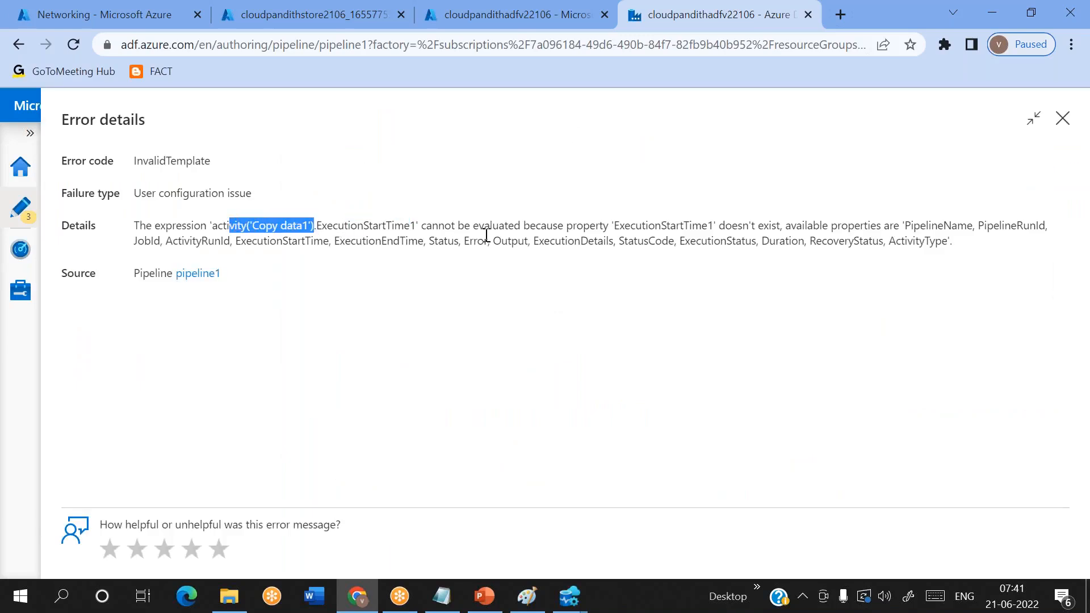
{"action": "left_click_drag", "start_coordinate": [791, 225], "coordinate": [848, 226]}
- Review the available Copy data1 activity properties listed in the error, from PipelineName through ExecutionStartTime, ExecutionEndTime, Status and Output, and close the details
{"action": "double_click", "coordinate": [953, 227]}
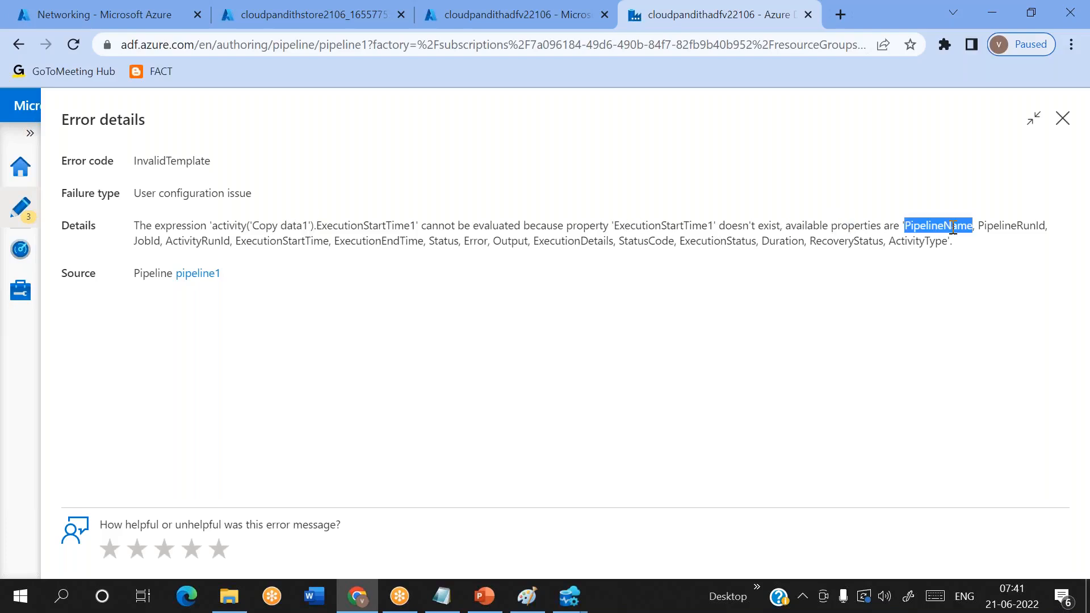
{"action": "double_click", "coordinate": [1006, 227]}
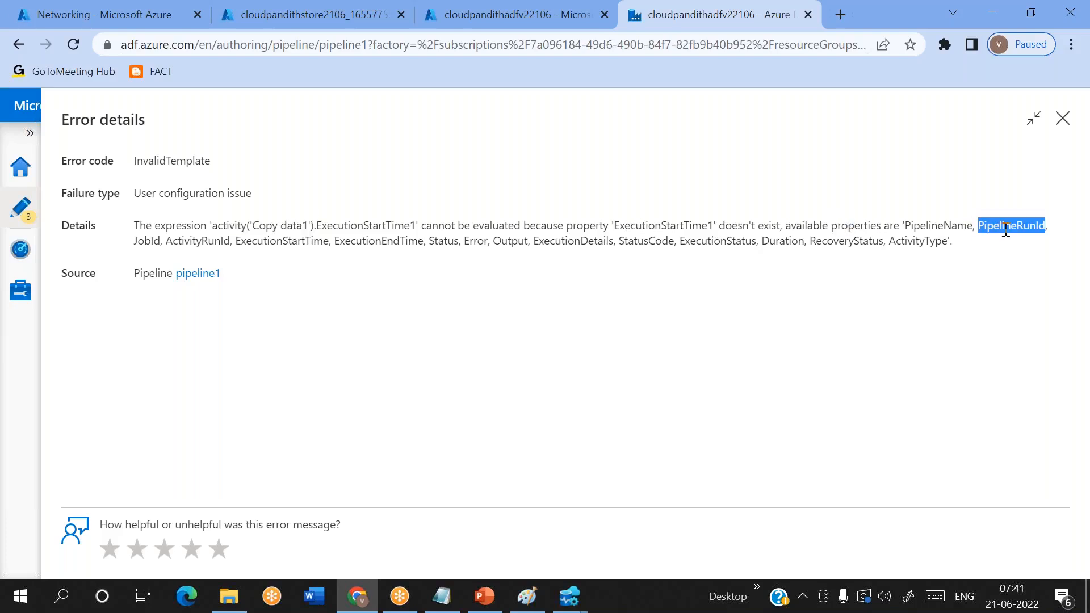
{"action": "double_click", "coordinate": [210, 242]}
{"action": "left_click_drag", "start_coordinate": [237, 241], "coordinate": [511, 242]}
{"action": "left_click", "coordinate": [433, 242]}
{"action": "double_click", "coordinate": [277, 241]}
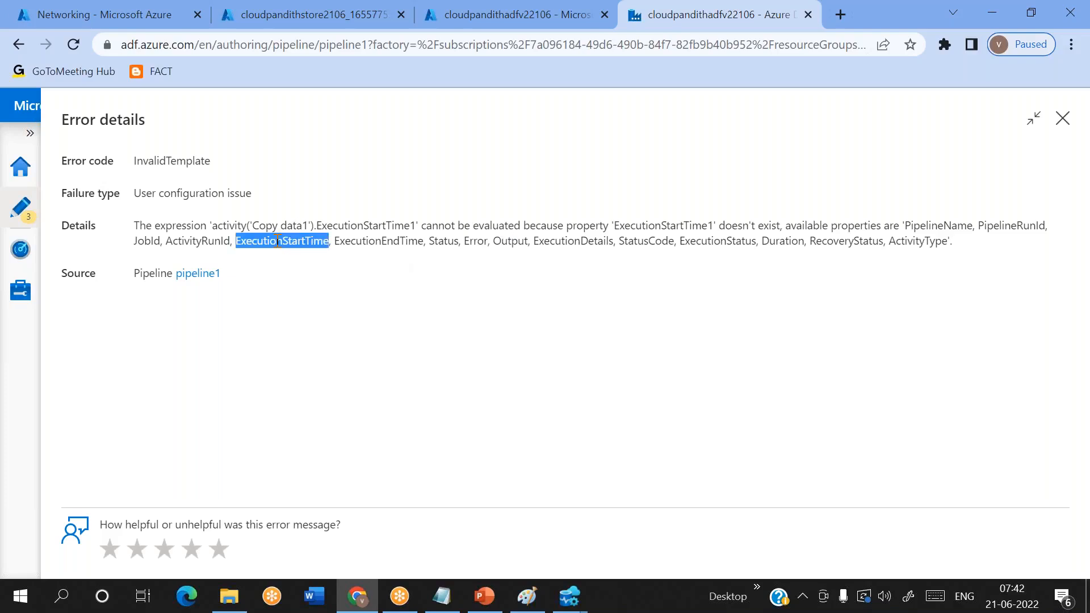
{"action": "double_click", "coordinate": [376, 243]}
{"action": "double_click", "coordinate": [435, 241]}
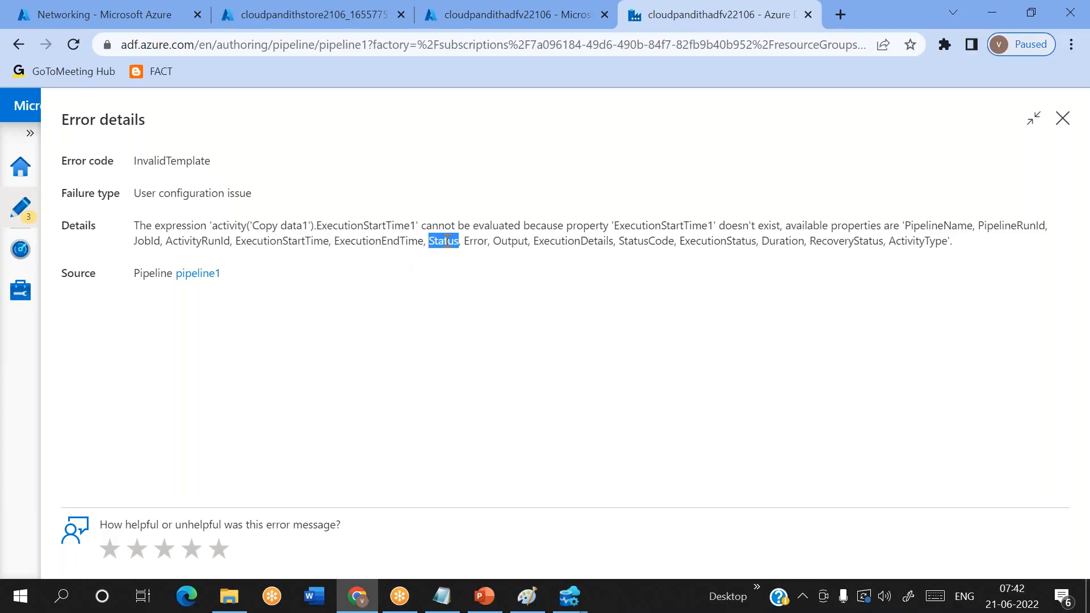
{"action": "double_click", "coordinate": [512, 240]}
{"action": "left_click", "coordinate": [1062, 118]}
{"action": "left_click", "coordinate": [801, 281]}
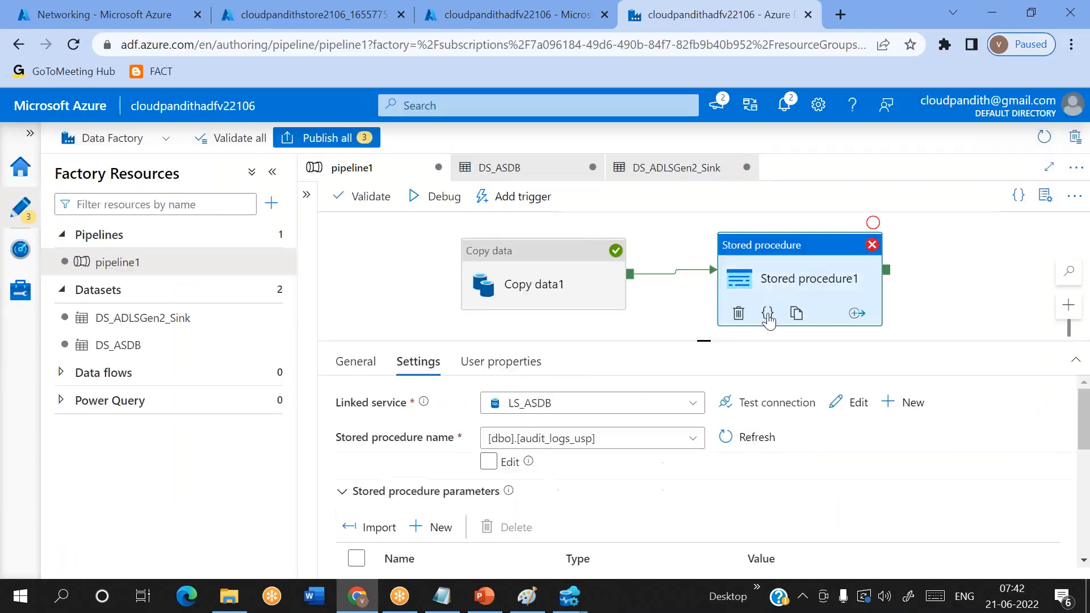
{"action": "scroll", "coordinate": [759, 469], "scroll_direction": "down", "scroll_amount": 5}
{"action": "left_click", "coordinate": [888, 532]}
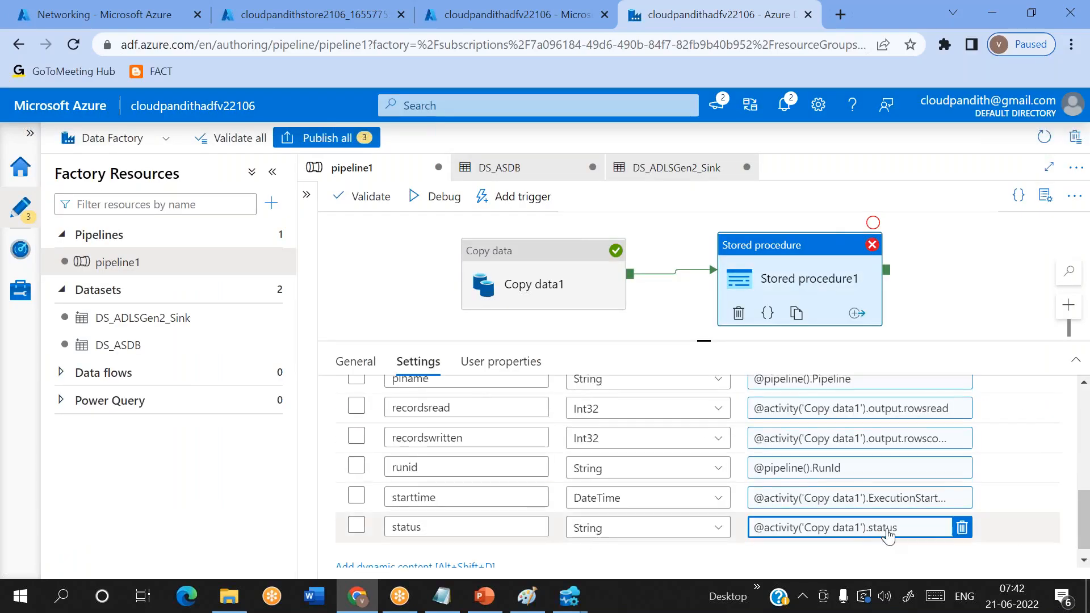
{"action": "scroll", "coordinate": [887, 500], "scroll_direction": "up", "scroll_amount": 1}
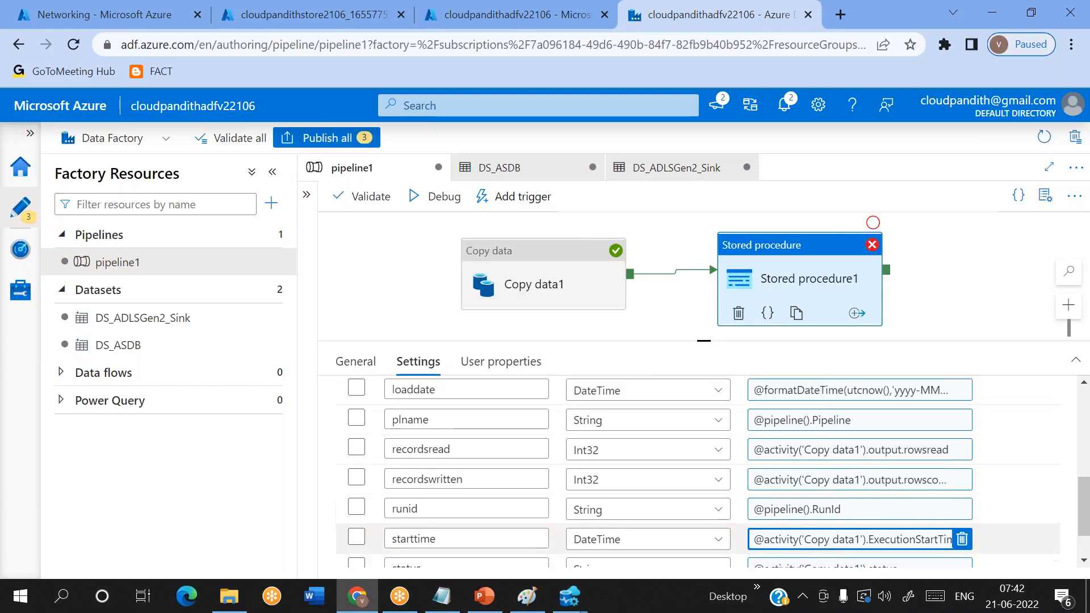
{"action": "scroll", "coordinate": [891, 471], "scroll_direction": "up", "scroll_amount": 2}
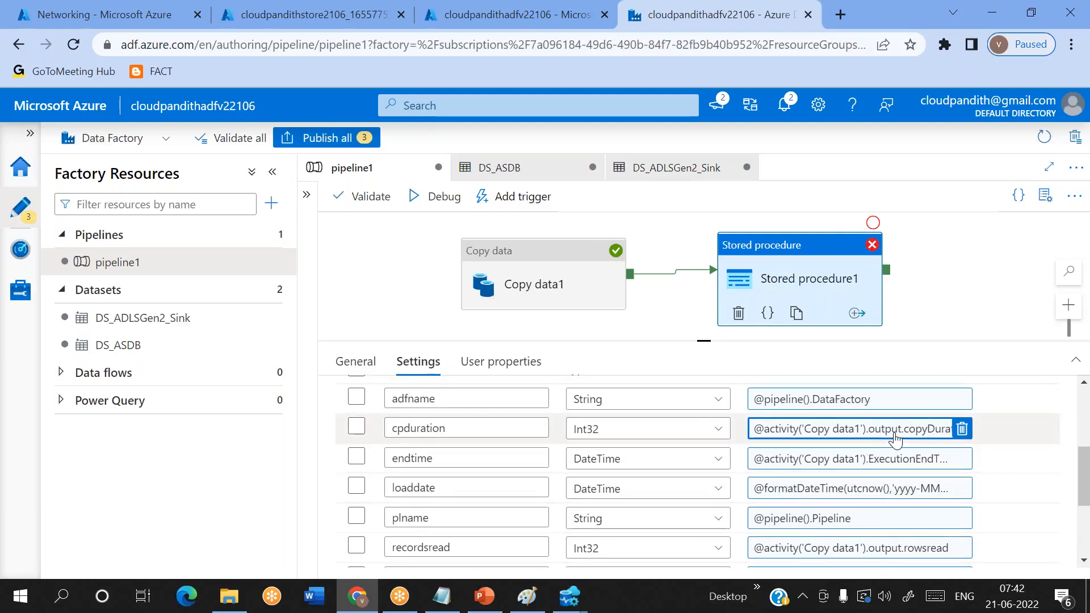
{"action": "scroll", "coordinate": [898, 494], "scroll_direction": "down", "scroll_amount": 3}
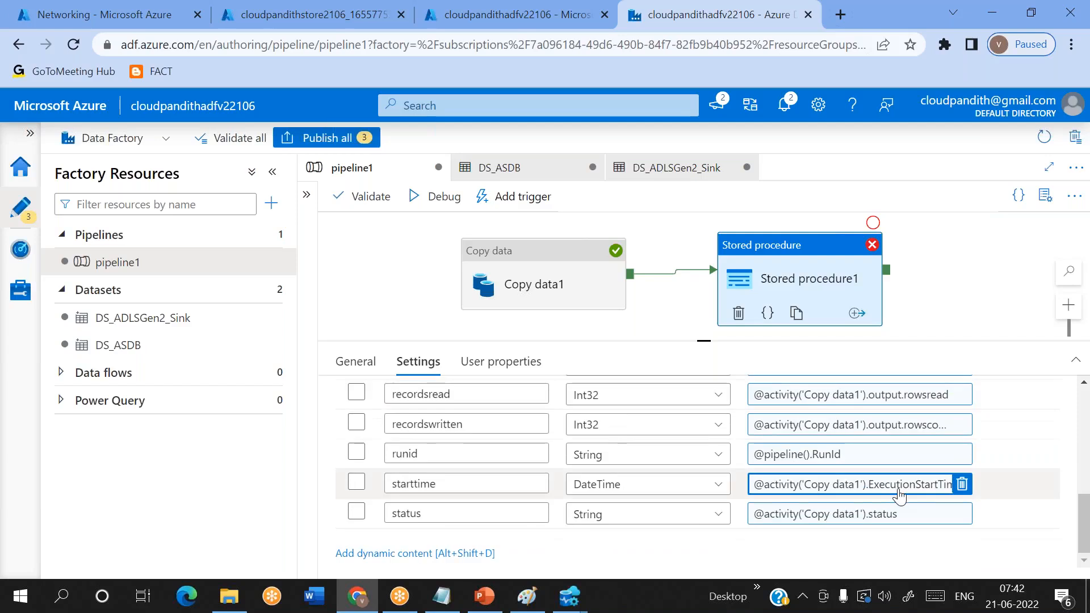
{"action": "left_click", "coordinate": [899, 495]}
{"action": "left_click", "coordinate": [888, 174]}
{"action": "key", "text": "BackSpace"}
{"action": "left_click", "coordinate": [606, 558]}
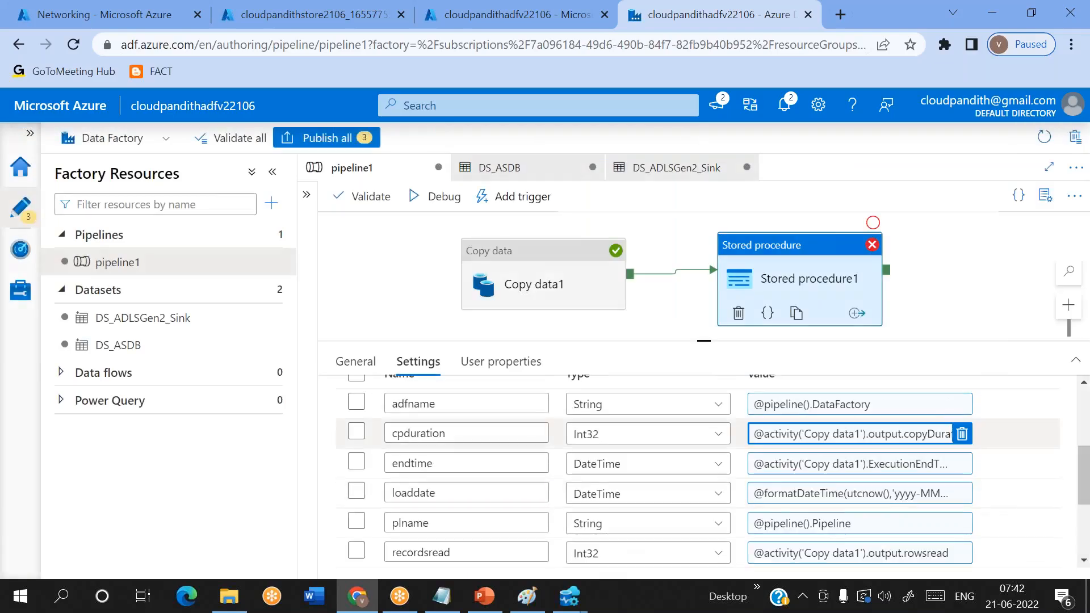
{"action": "left_click", "coordinate": [851, 434]}
{"action": "left_click", "coordinate": [880, 174]}
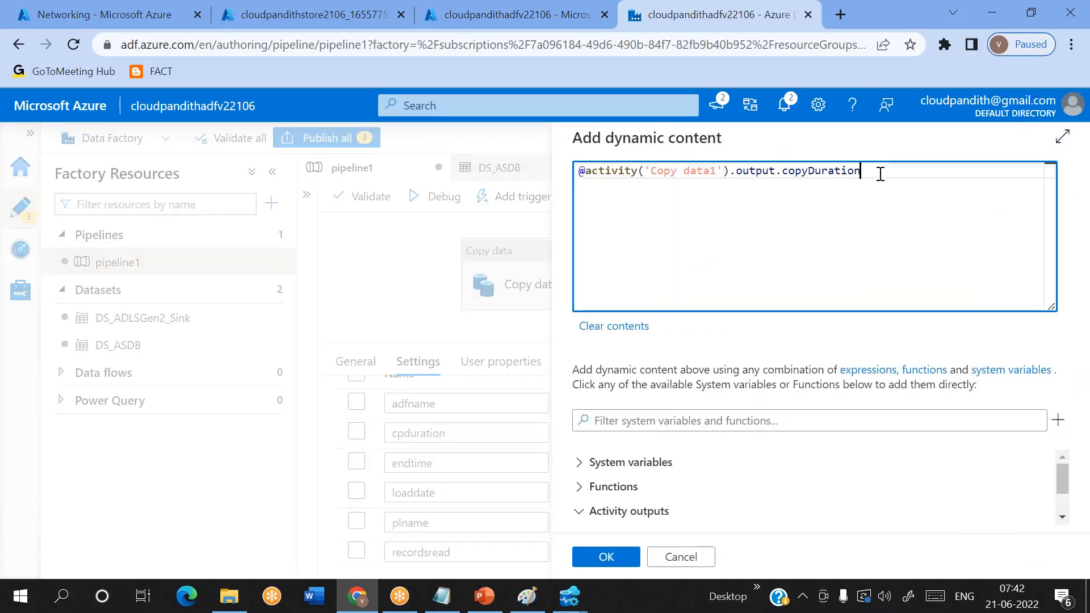
{"action": "type", "text": "1"}
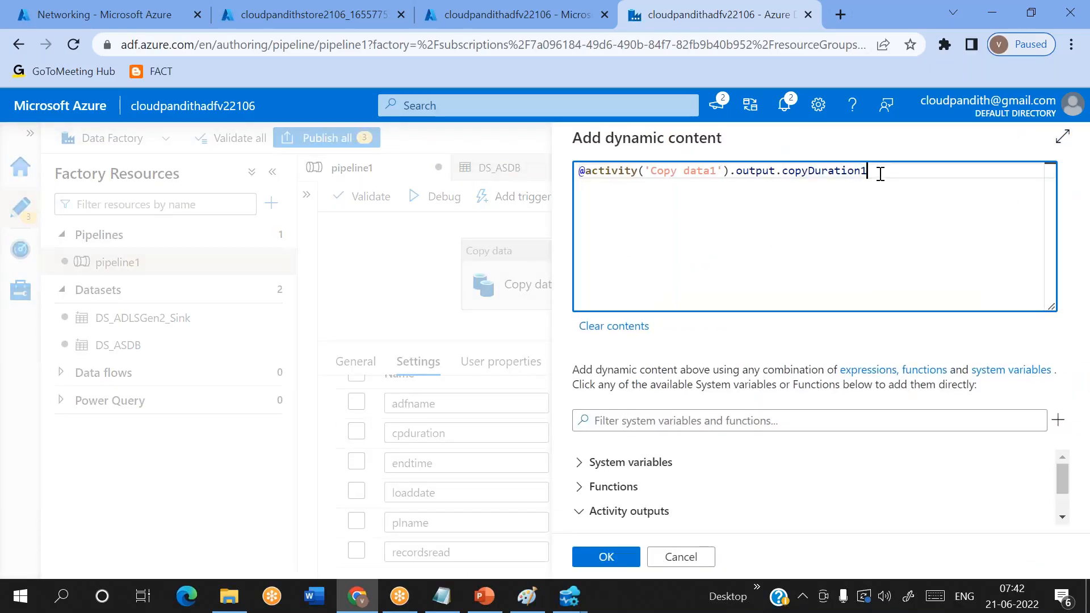
{"action": "left_click", "coordinate": [602, 560]}
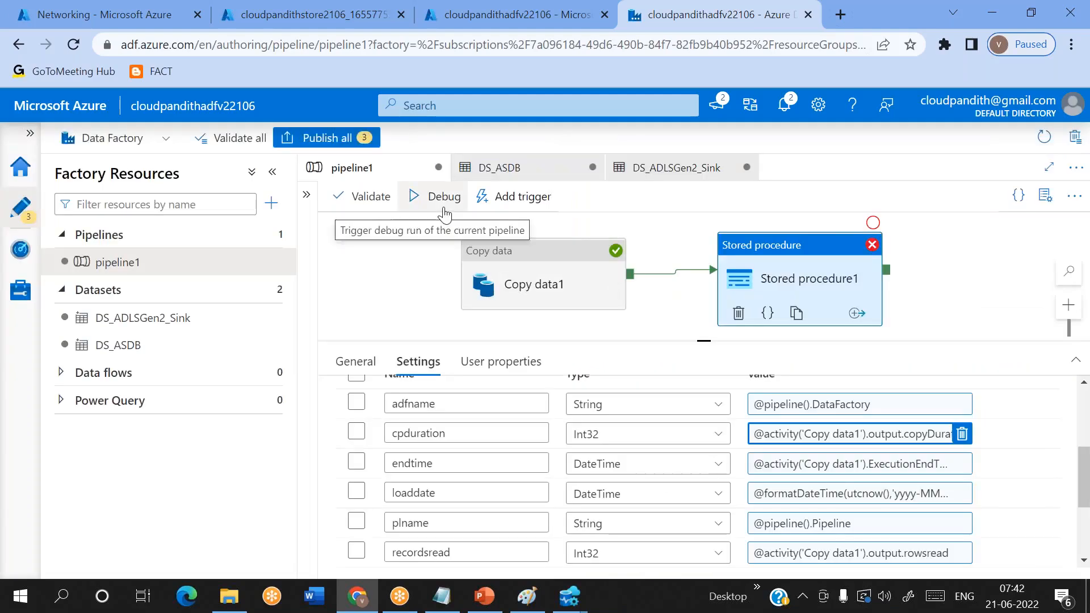
- Debug pipeline1 with the altered cpduration expression and refresh the run output until both activities finish
{"action": "left_click", "coordinate": [444, 211]}
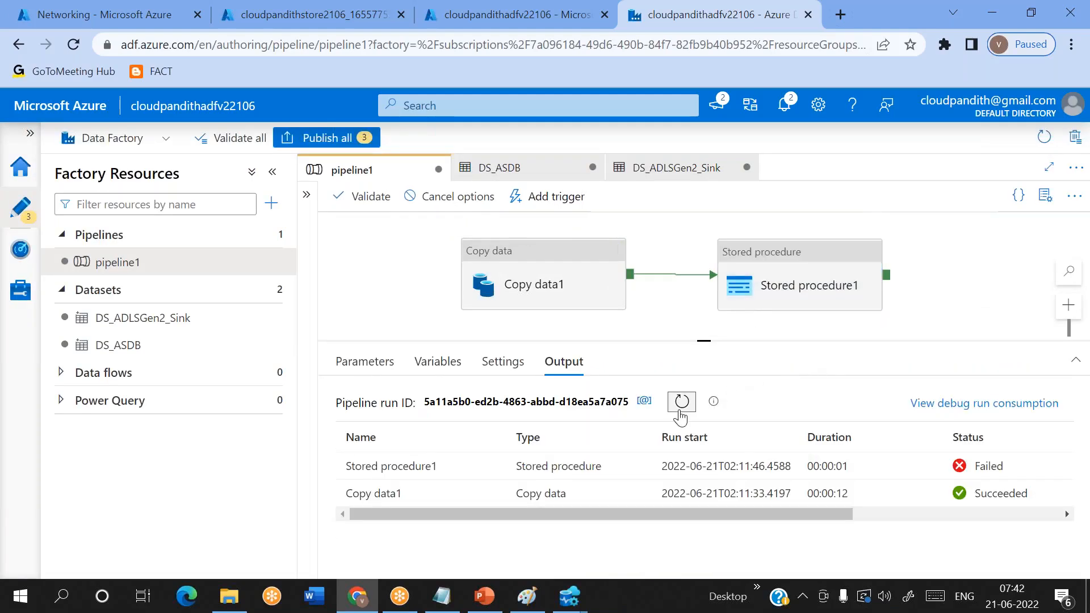
{"action": "left_click", "coordinate": [681, 401]}
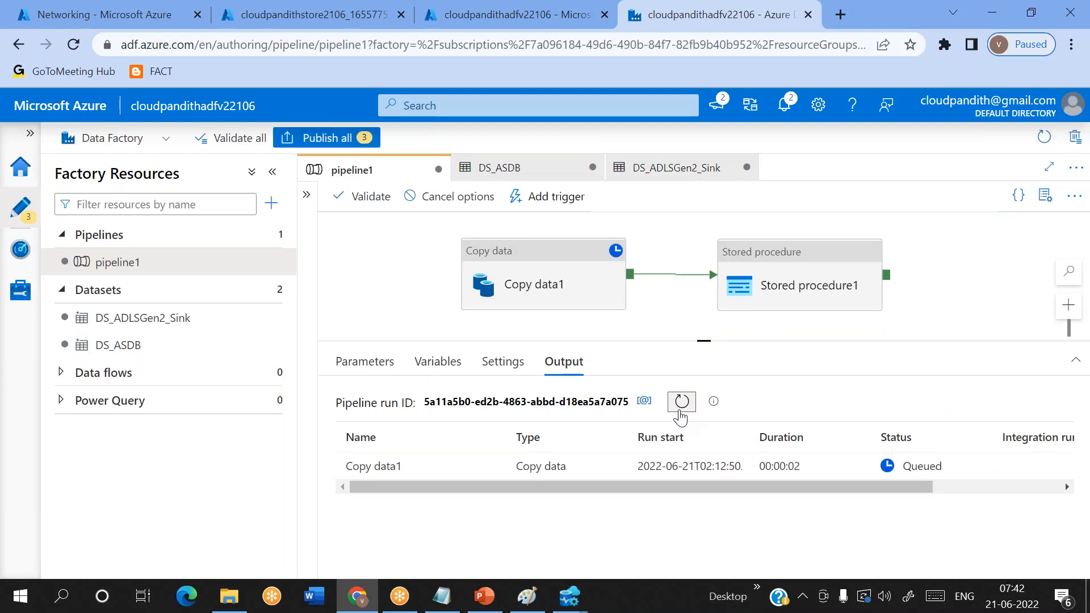
{"action": "left_click", "coordinate": [680, 411]}
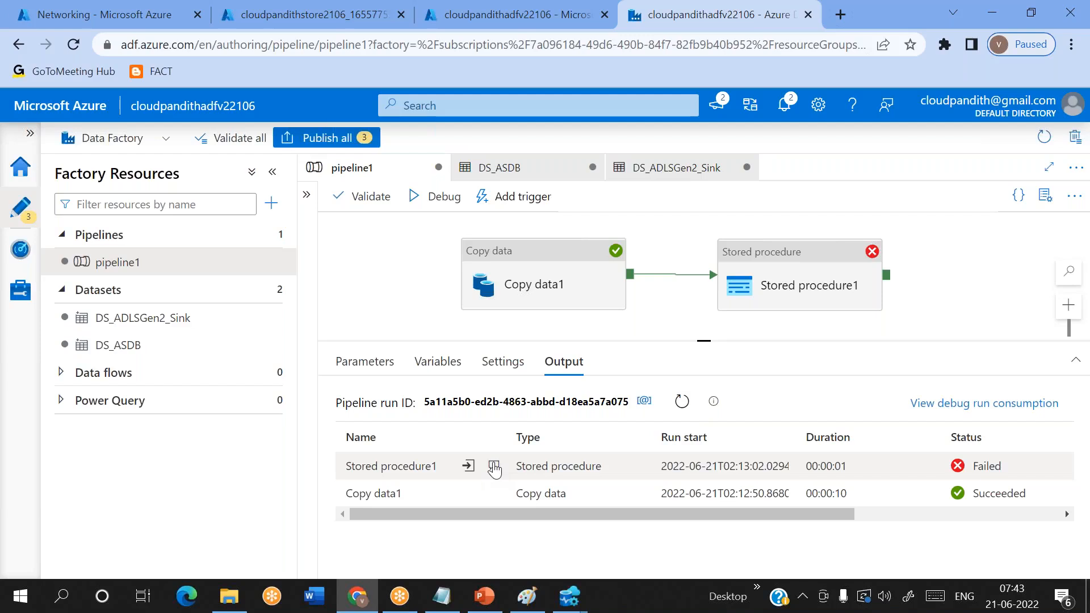
- Open the new Stored procedure1 error at full size and check which output property the cpduration expression references
{"action": "left_click", "coordinate": [493, 467]}
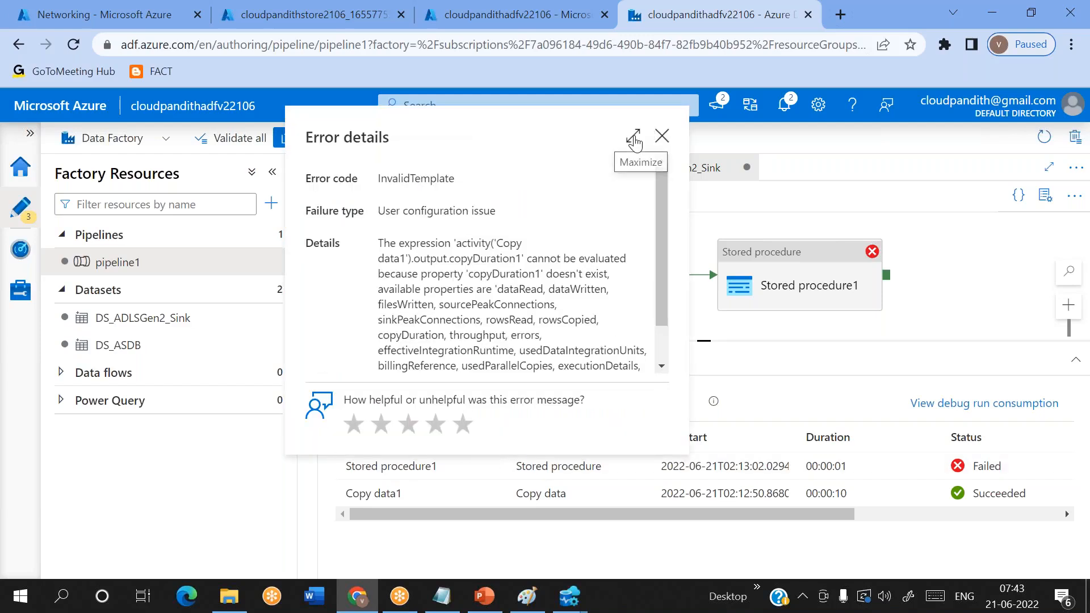
{"action": "left_click", "coordinate": [633, 140]}
{"action": "double_click", "coordinate": [366, 225]}
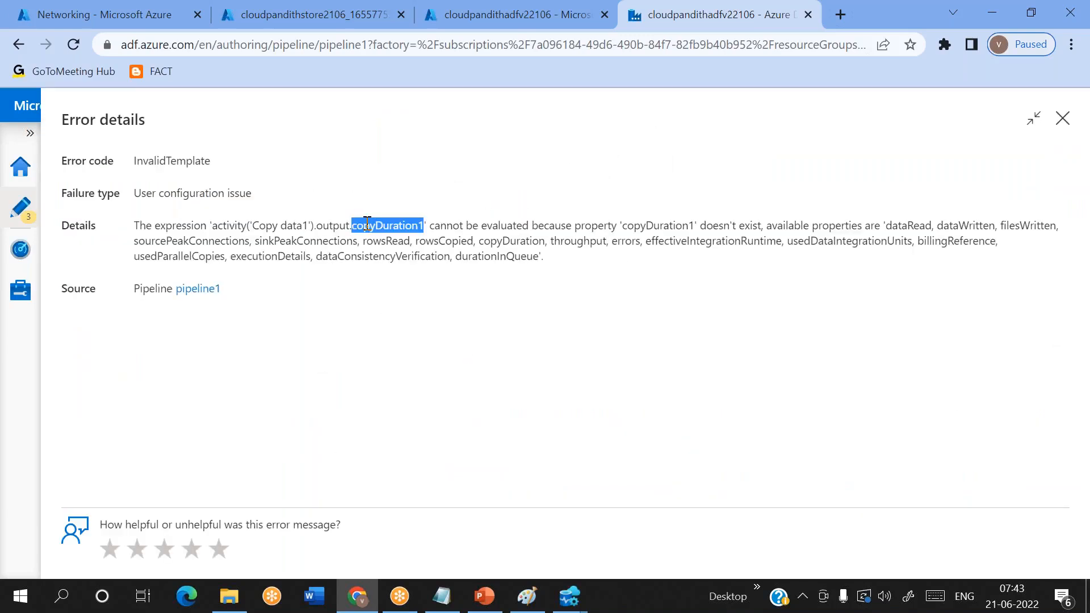
{"action": "double_click", "coordinate": [657, 226]}
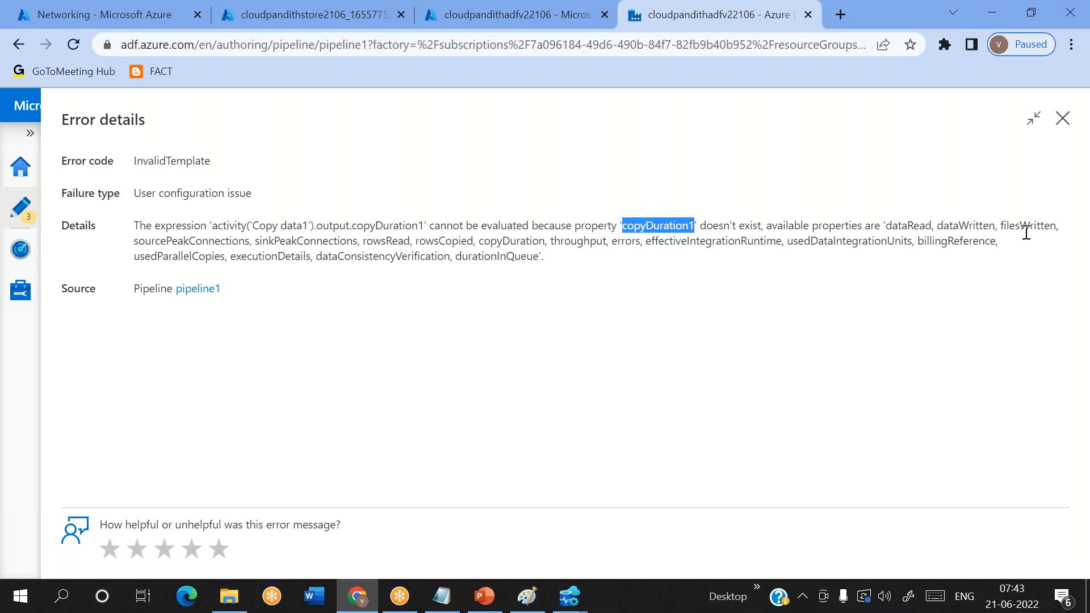
- Check the rowsRead, rowsCopied and copyDuration entries among the available Copy data1 output properties in the error details
{"action": "double_click", "coordinate": [398, 241]}
{"action": "double_click", "coordinate": [450, 245]}
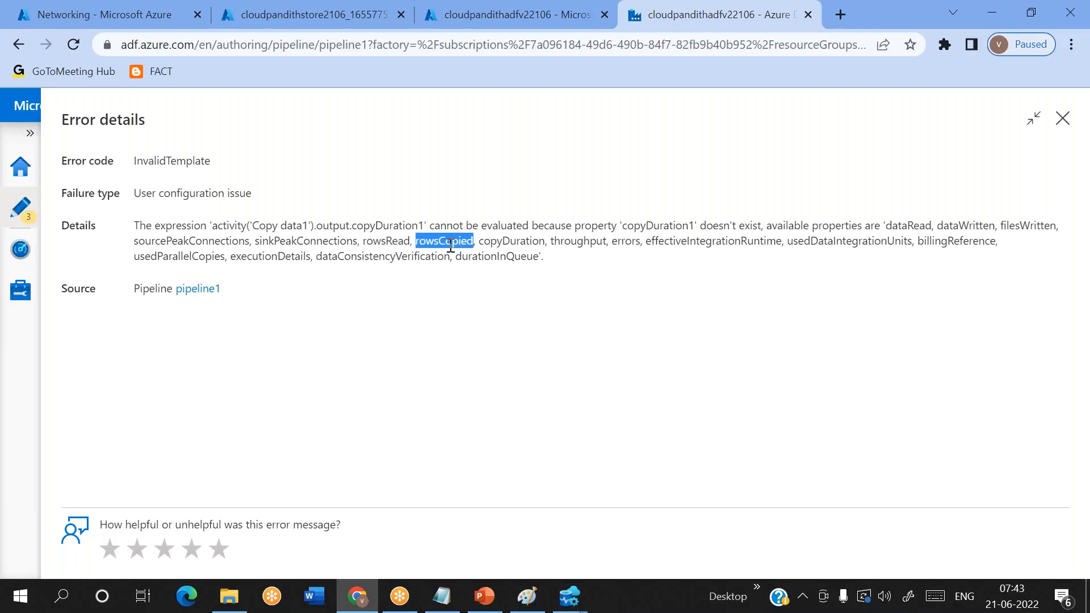
{"action": "double_click", "coordinate": [385, 241]}
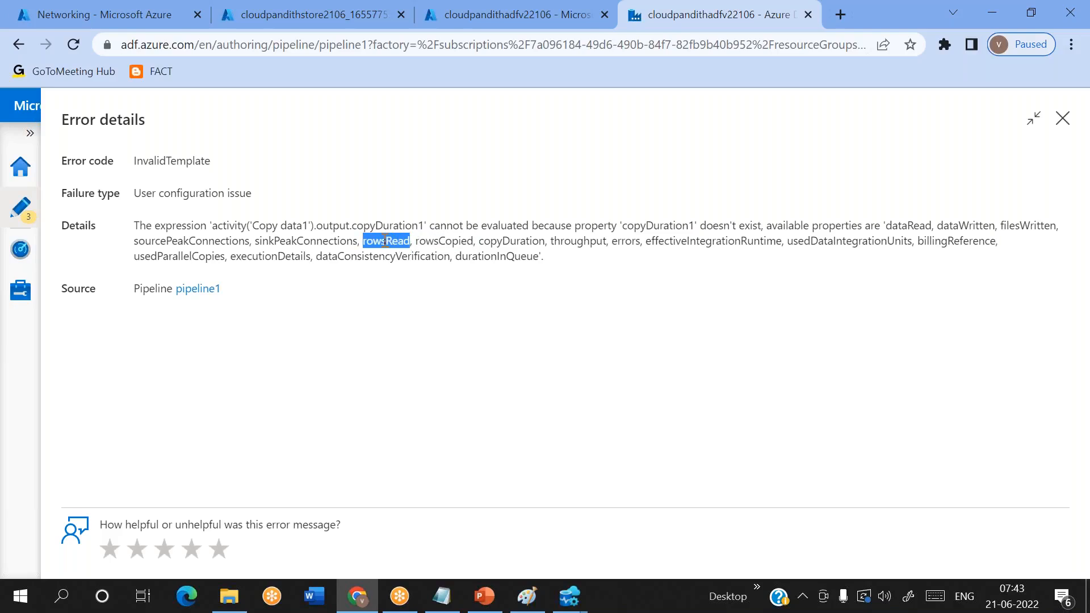
{"action": "double_click", "coordinate": [460, 245]}
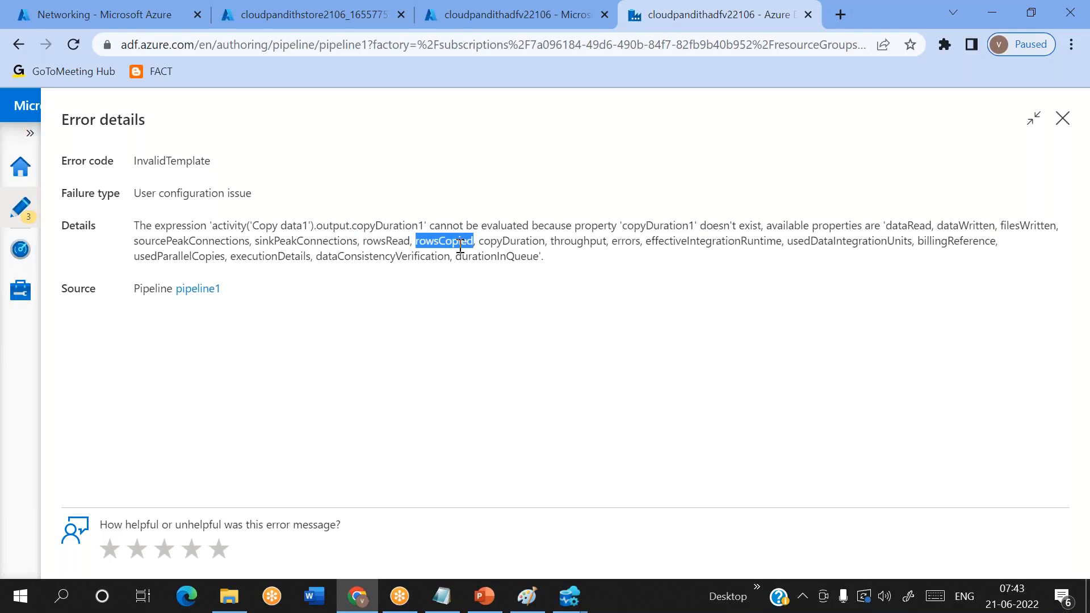
{"action": "double_click", "coordinate": [496, 242]}
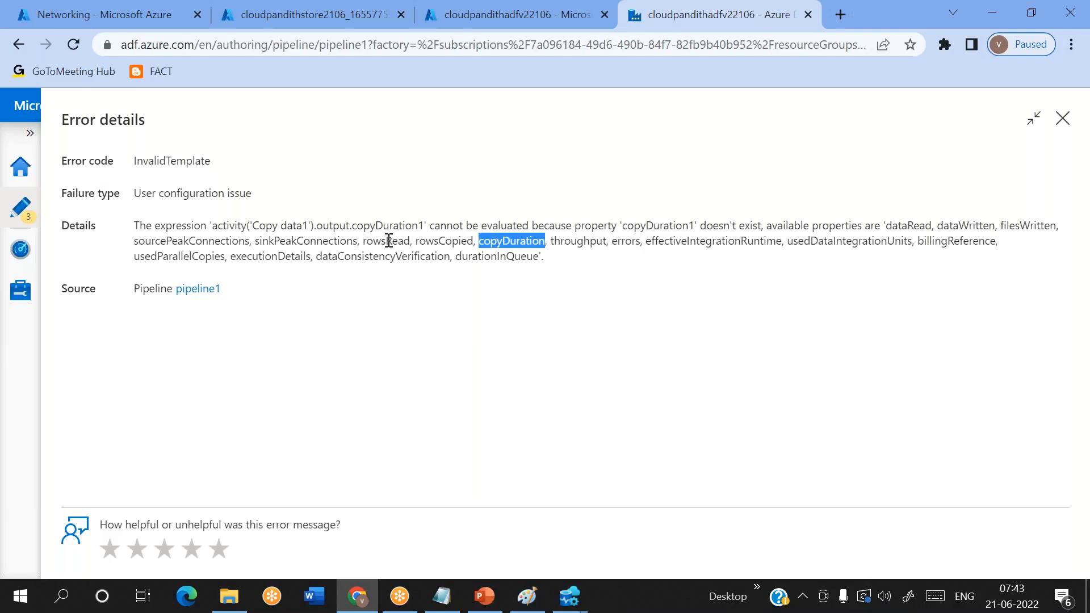
- Check durationInQueue, sourcePeakConnections, filesWritten, throughput, errors and usedDataIntegrationUnits among the available output properties, and close the error details
{"action": "left_click", "coordinate": [489, 262]}
{"action": "double_click", "coordinate": [490, 261]}
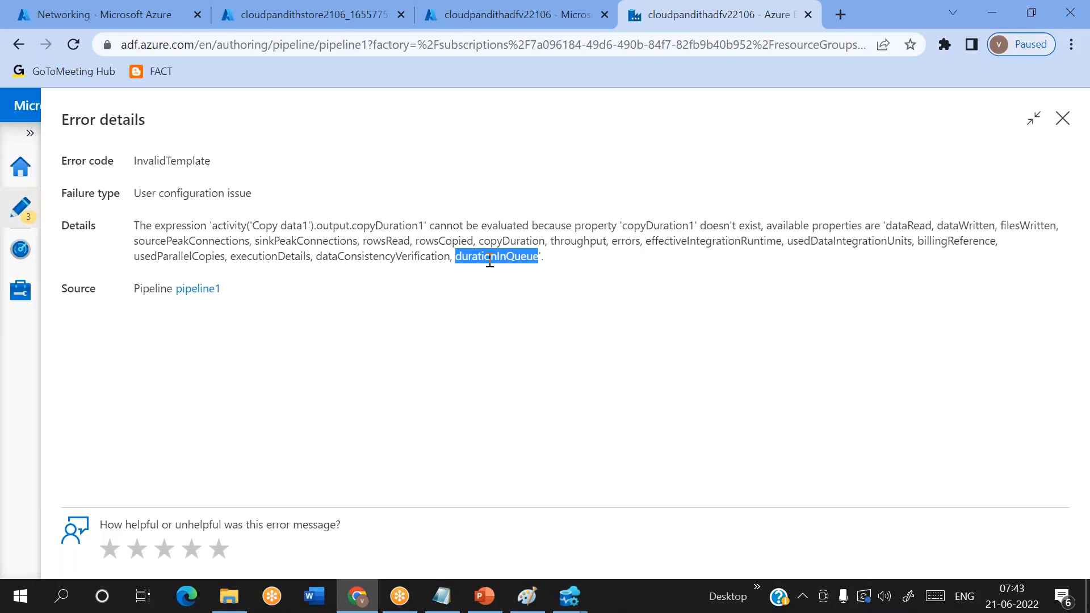
{"action": "double_click", "coordinate": [284, 257]}
{"action": "left_click_drag", "start_coordinate": [285, 257], "coordinate": [185, 259]}
{"action": "double_click", "coordinate": [185, 259]}
{"action": "double_click", "coordinate": [187, 241]}
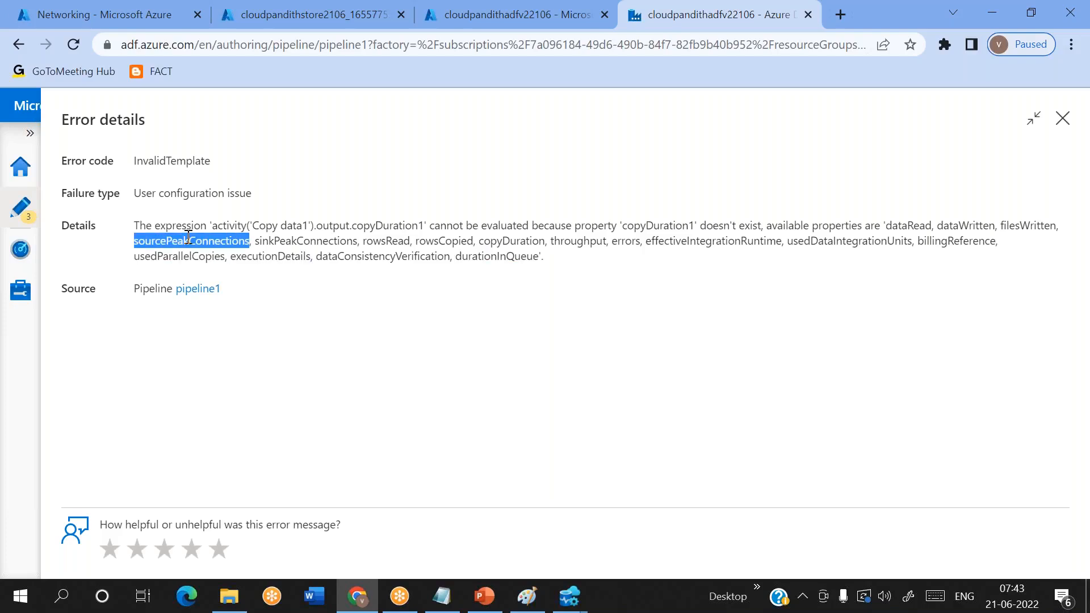
{"action": "double_click", "coordinate": [1027, 225]}
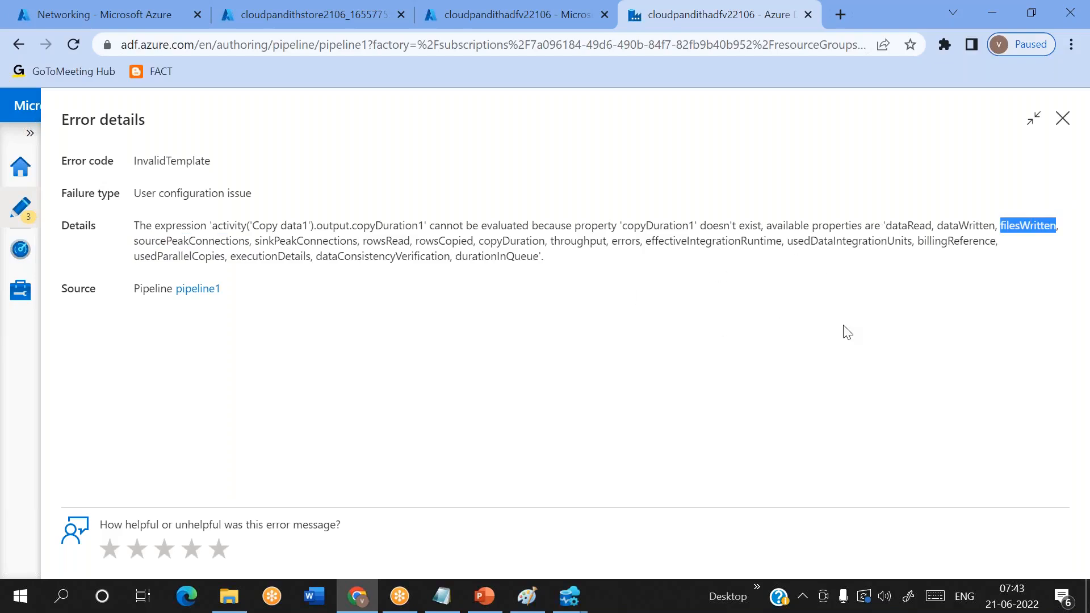
{"action": "double_click", "coordinate": [579, 240]}
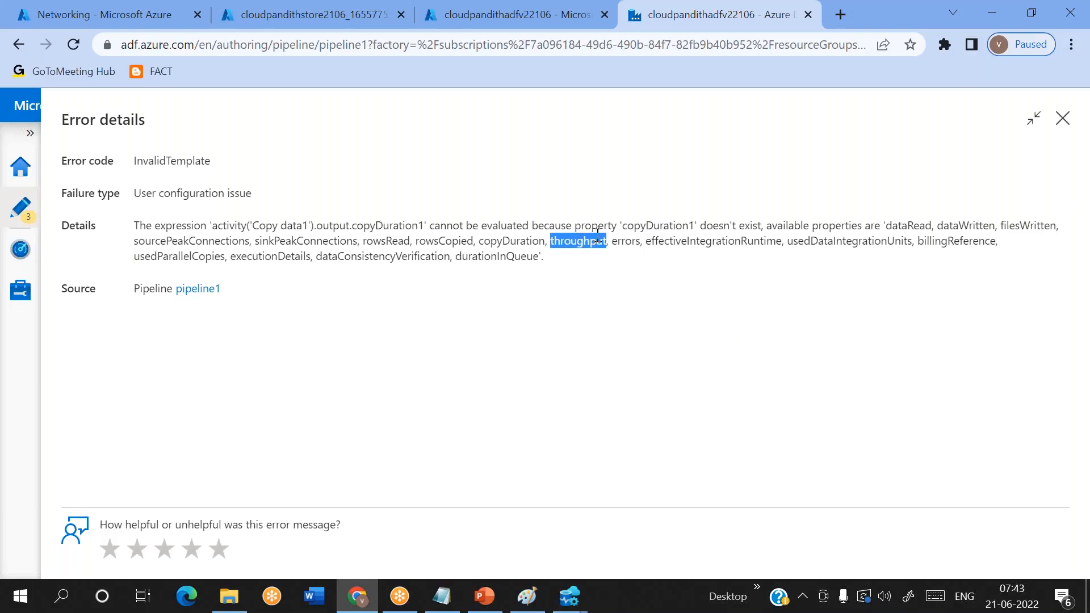
{"action": "double_click", "coordinate": [626, 241]}
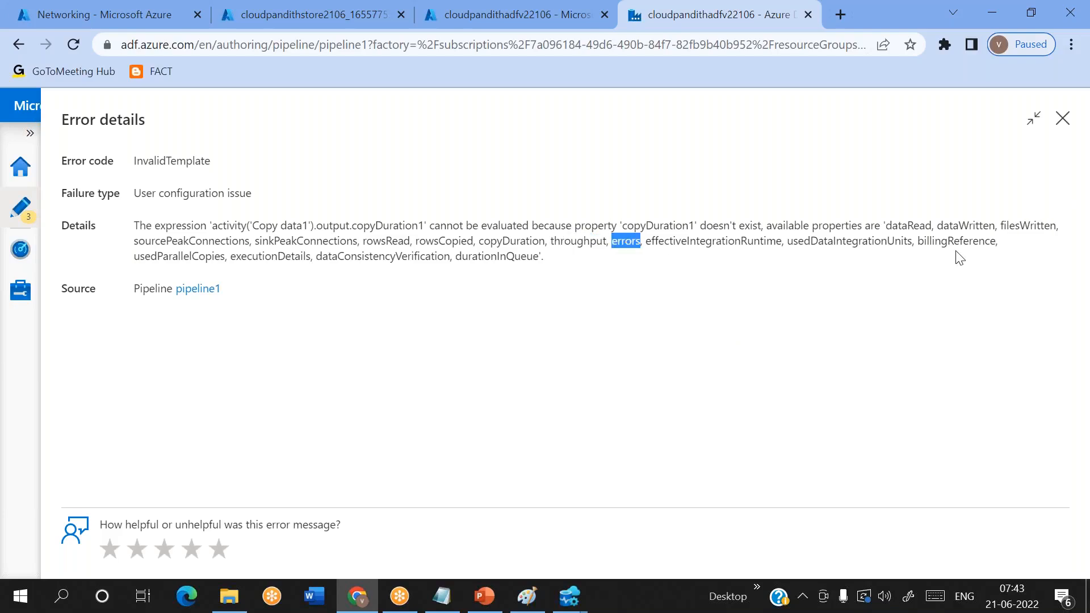
{"action": "double_click", "coordinate": [862, 241]}
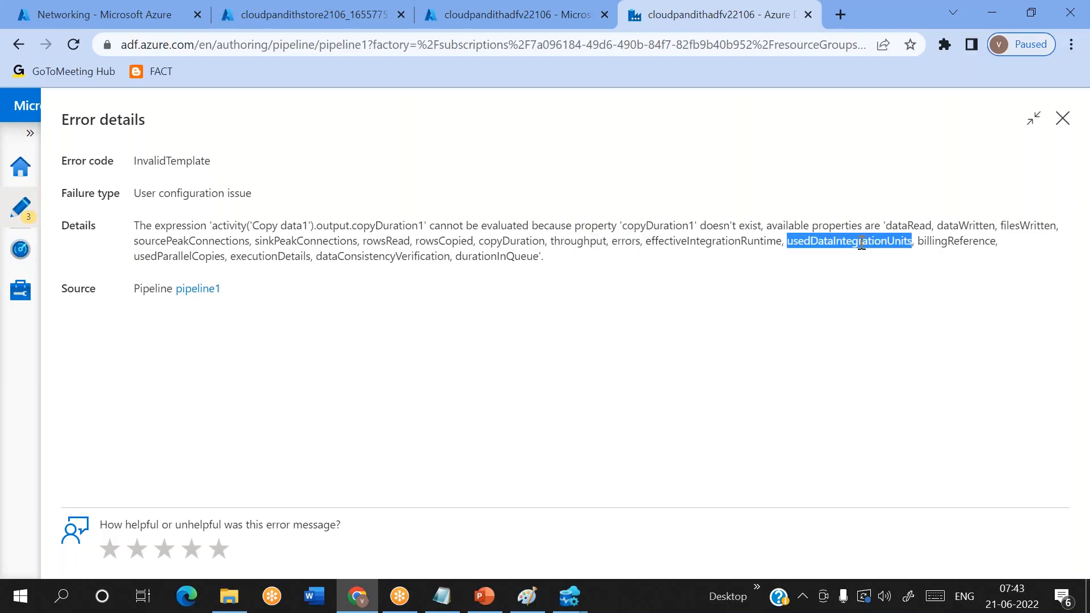
{"action": "left_click", "coordinate": [1062, 120]}
- View the Copy data1 run details, checking start time, used parallel copies, queue and transfer entries, and close them
{"action": "mouse_move", "coordinate": [494, 499]}
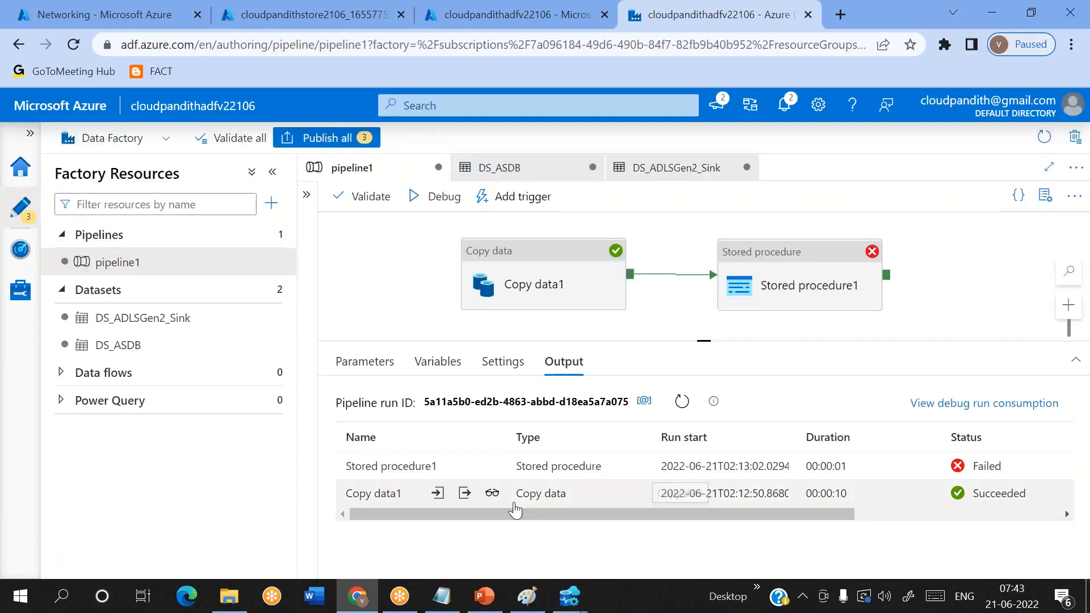
{"action": "left_click", "coordinate": [493, 495]}
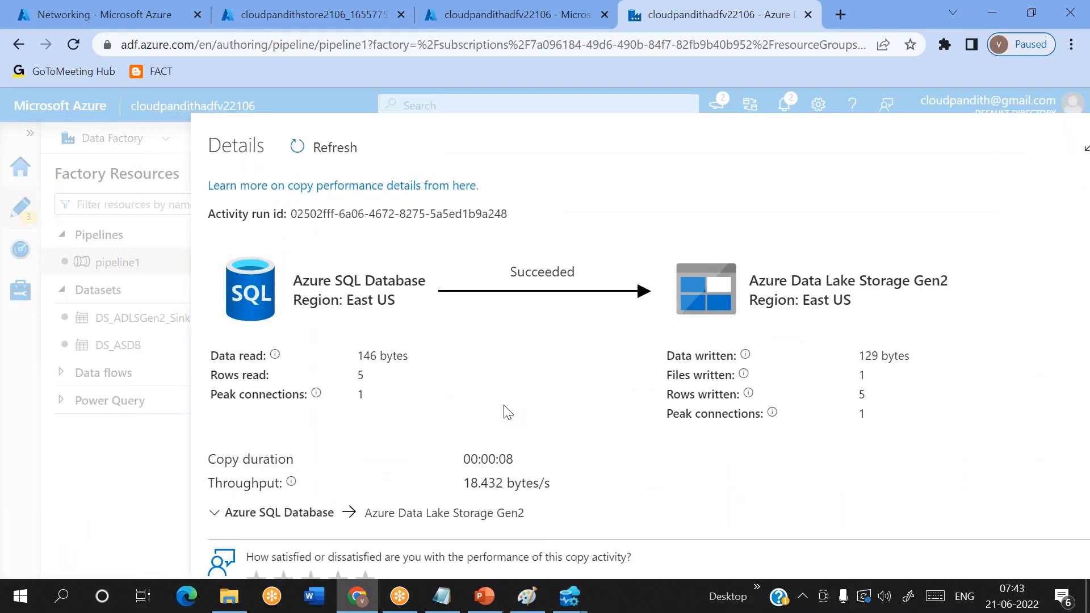
{"action": "scroll", "coordinate": [494, 410], "scroll_direction": "down", "scroll_amount": 3}
{"action": "double_click", "coordinate": [271, 341]}
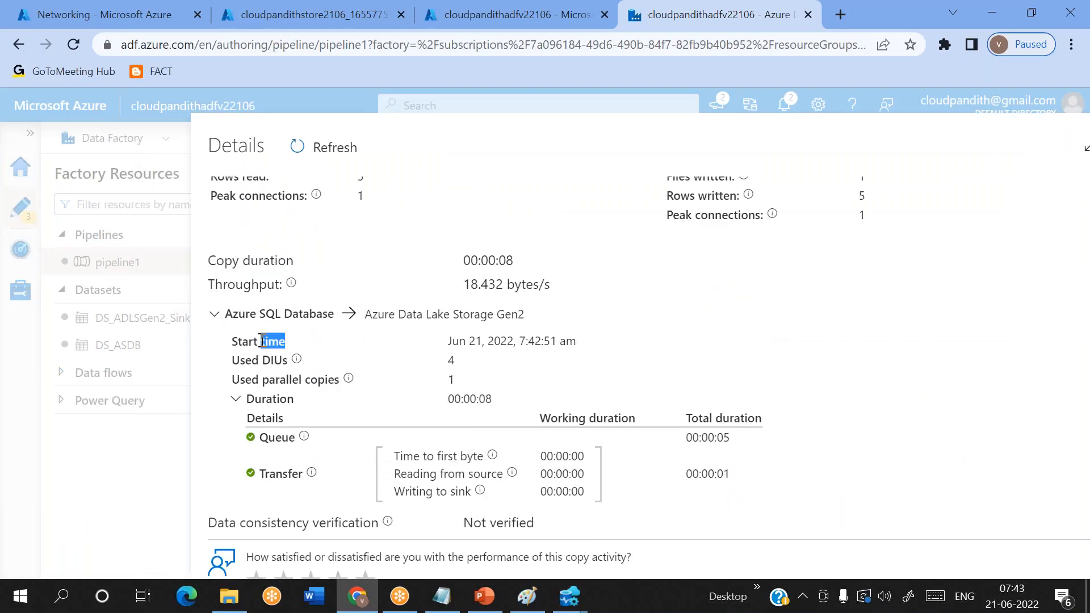
{"action": "double_click", "coordinate": [281, 379]}
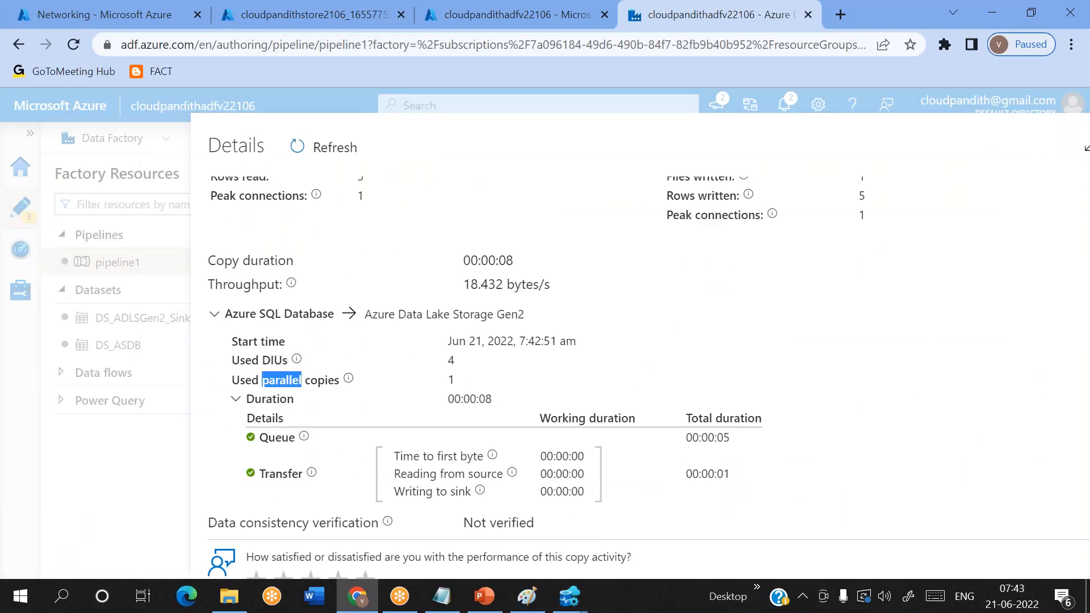
{"action": "left_click", "coordinate": [284, 440]}
{"action": "double_click", "coordinate": [284, 438]}
{"action": "double_click", "coordinate": [281, 474]}
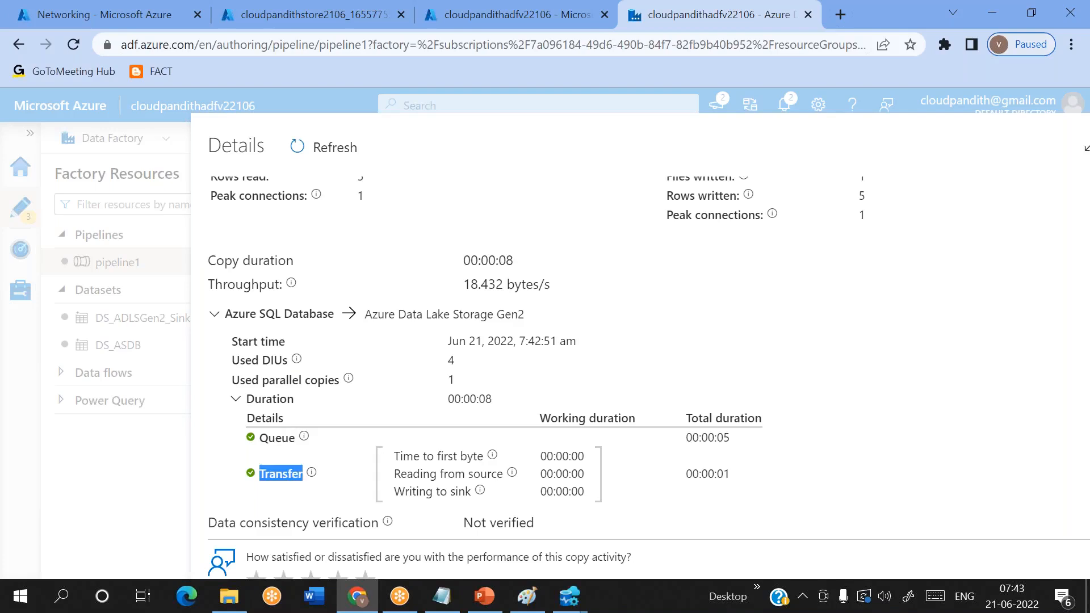
{"action": "scroll", "coordinate": [559, 352], "scroll_direction": "up", "scroll_amount": 4}
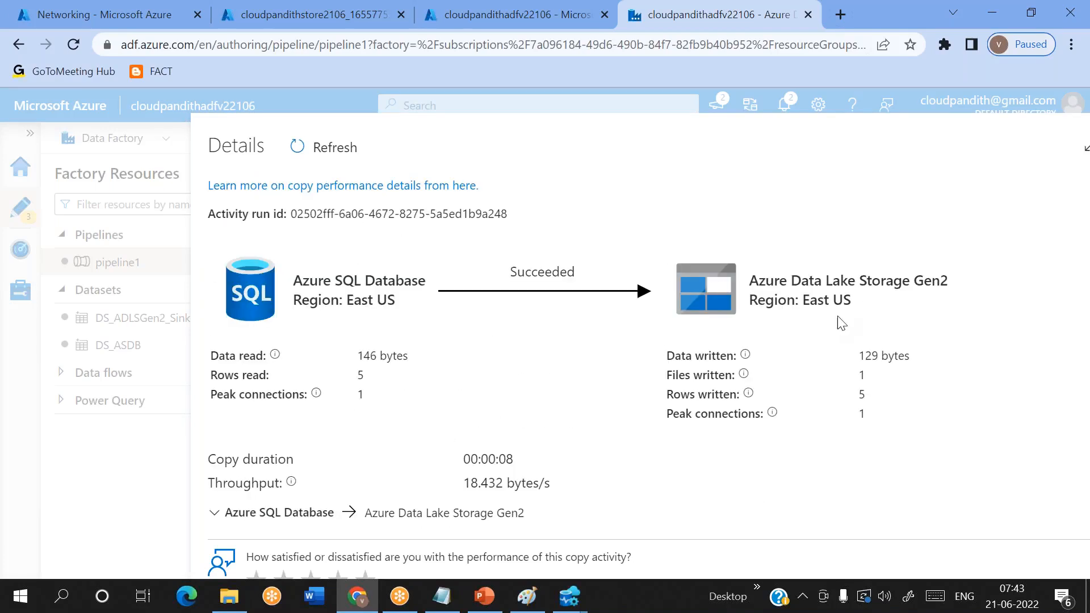
{"action": "left_click_drag", "start_coordinate": [969, 141], "coordinate": [800, 168]}
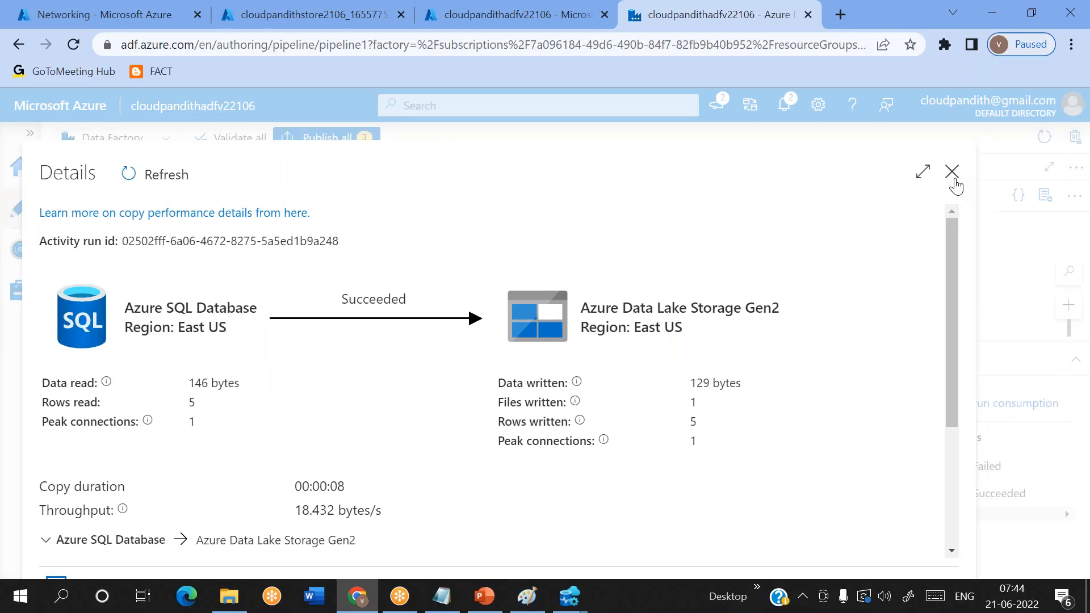
{"action": "left_click", "coordinate": [952, 172]}
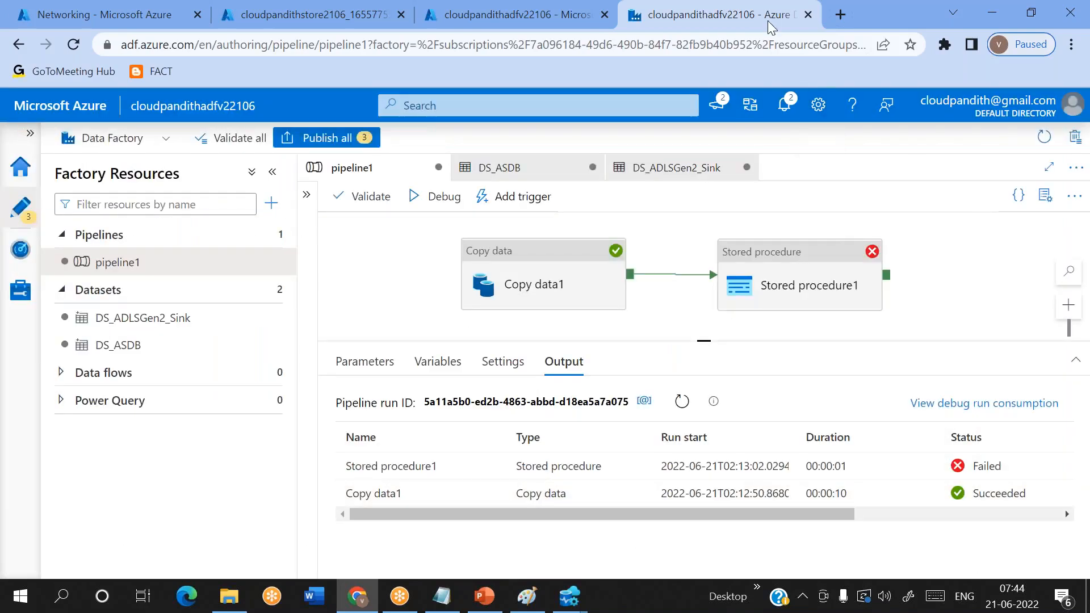
{"action": "left_click", "coordinate": [753, 22]}
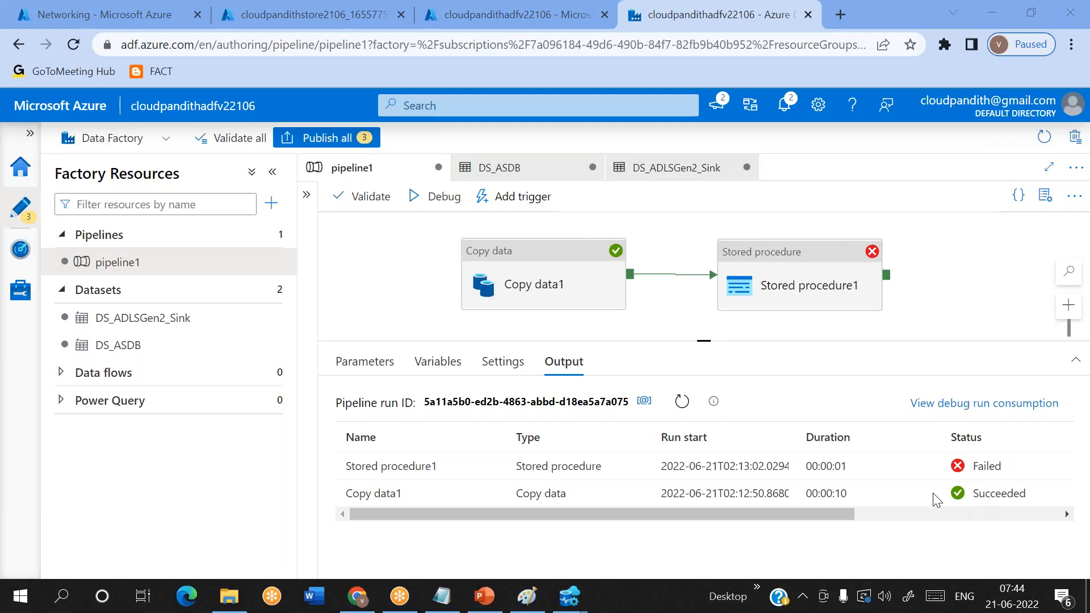
{"action": "left_click", "coordinate": [539, 543]}
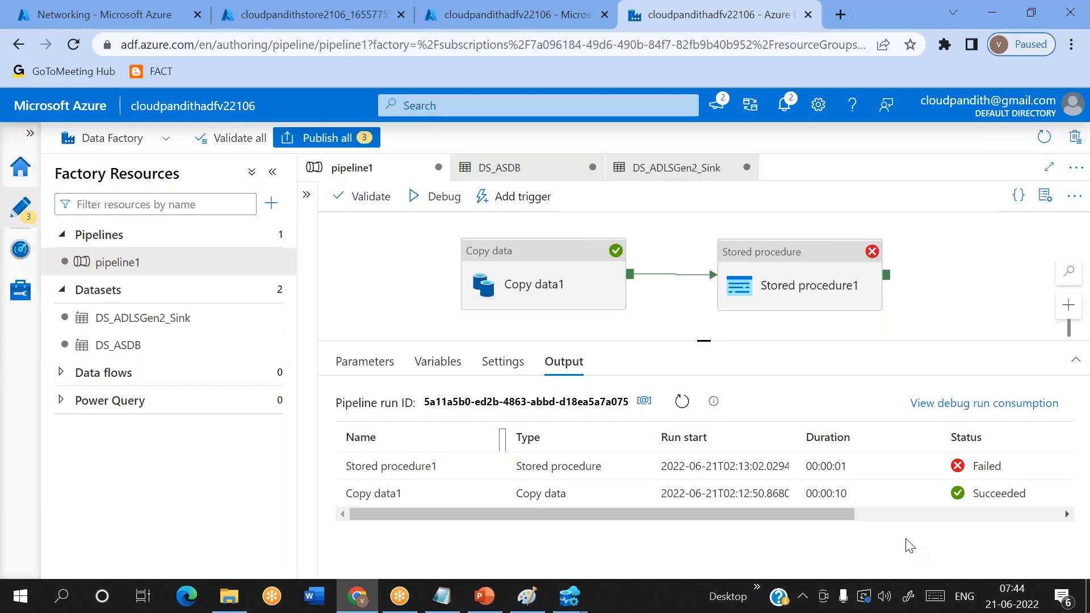
{"action": "left_click", "coordinate": [789, 67]}
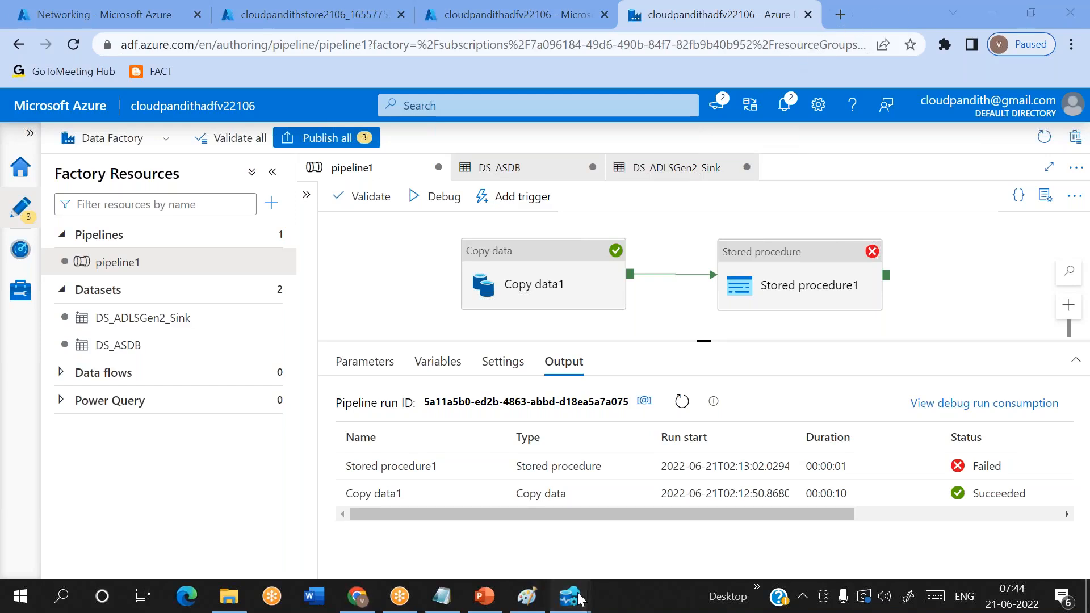
- Switch to the SQLQuery_7 window in Azure Data Studio and focus its query editor
{"action": "mouse_move", "coordinate": [569, 596]}
{"action": "left_click", "coordinate": [480, 529]}
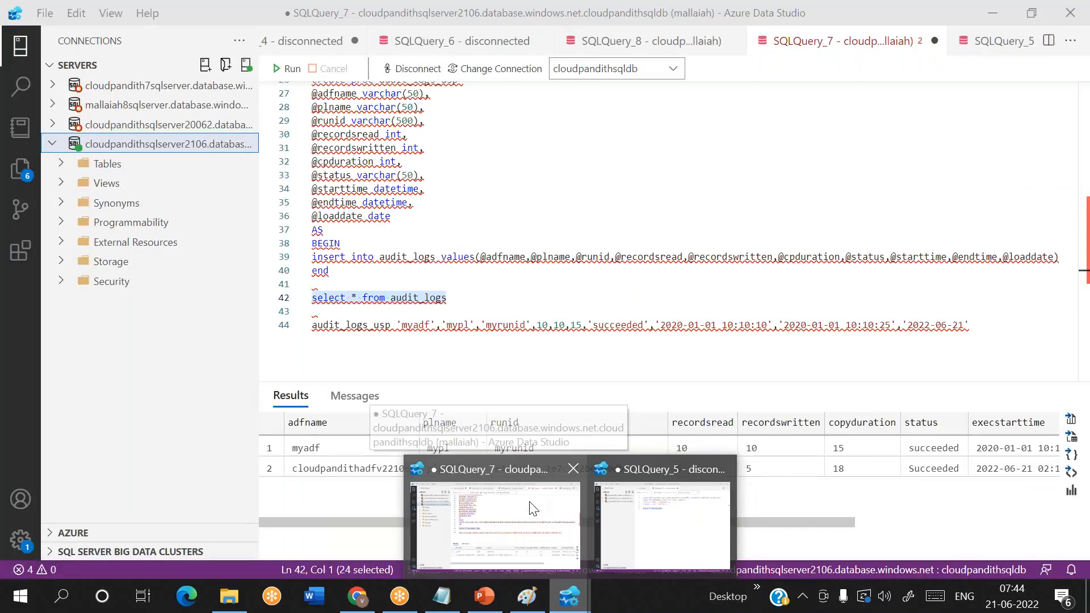
{"action": "left_click", "coordinate": [456, 218]}
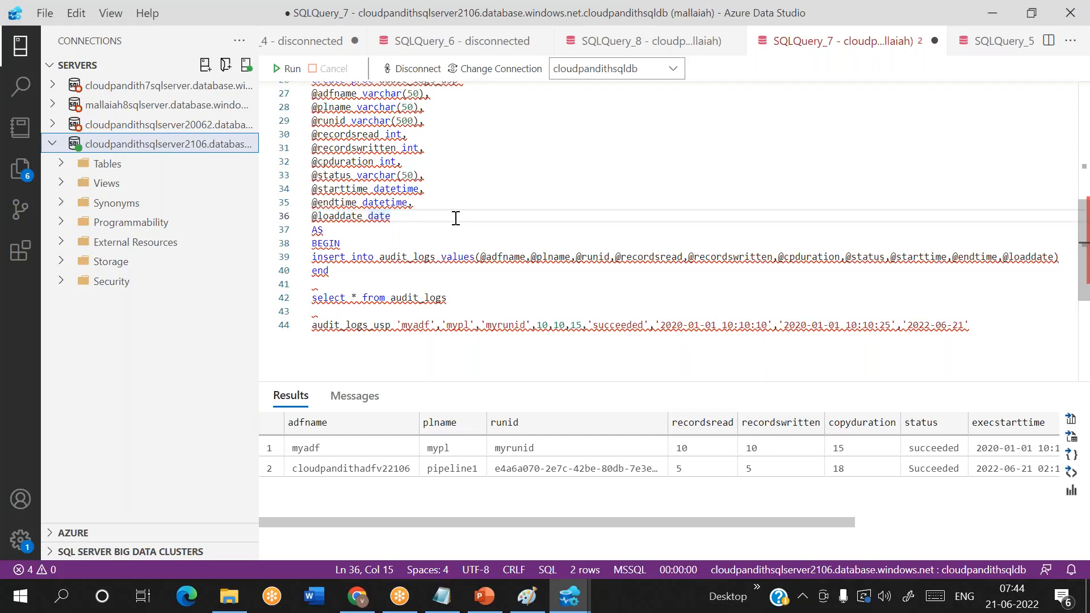
{"action": "scroll", "coordinate": [456, 218], "scroll_direction": "up", "scroll_amount": 2}
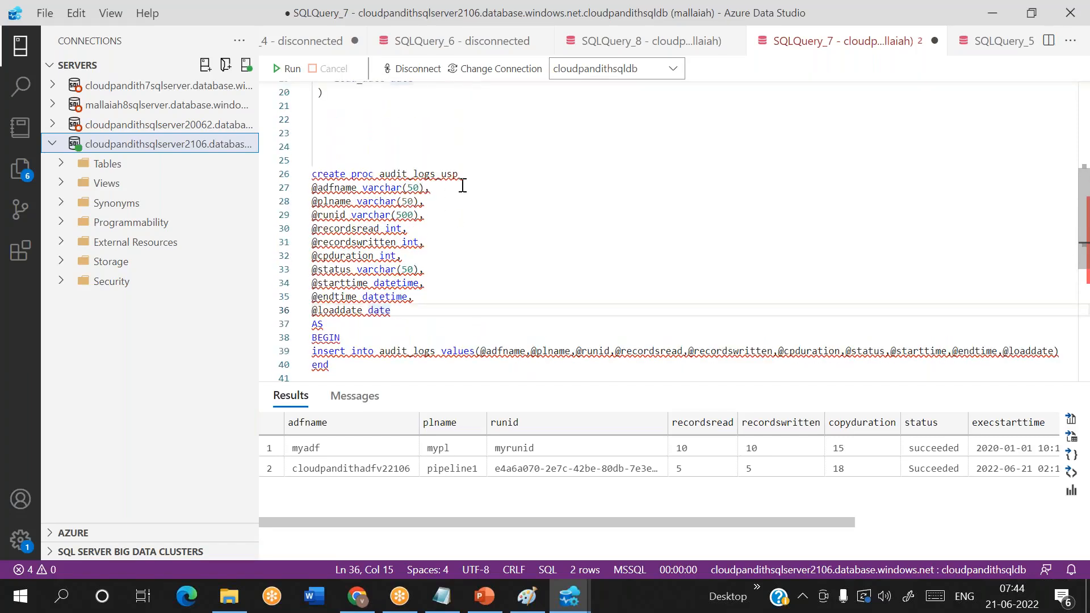
{"action": "left_click", "coordinate": [470, 179]}
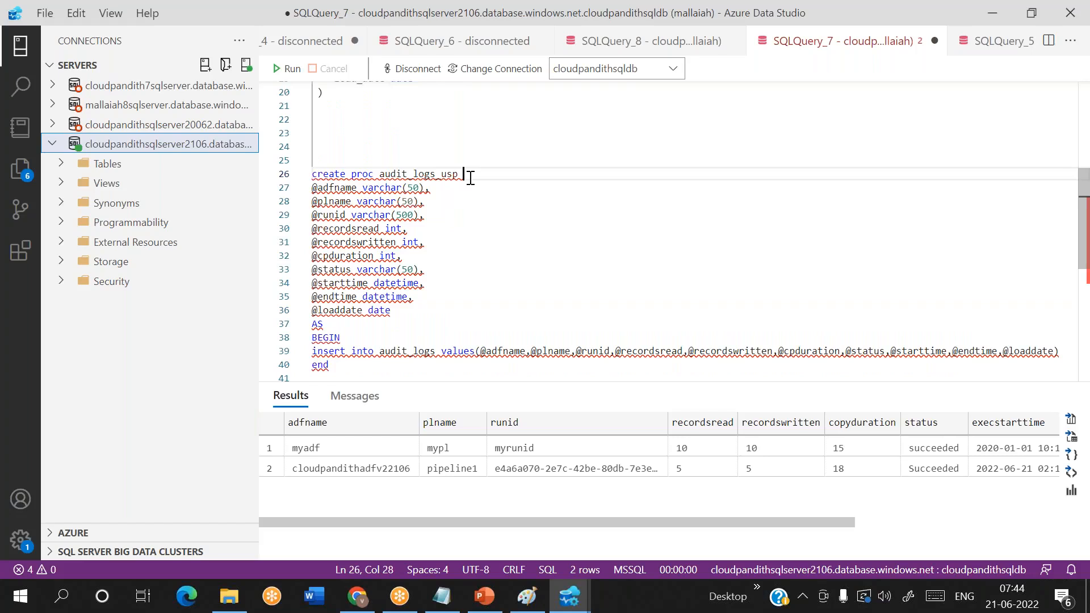
{"action": "key", "text": "Return"}
{"action": "type", "text": "@"}
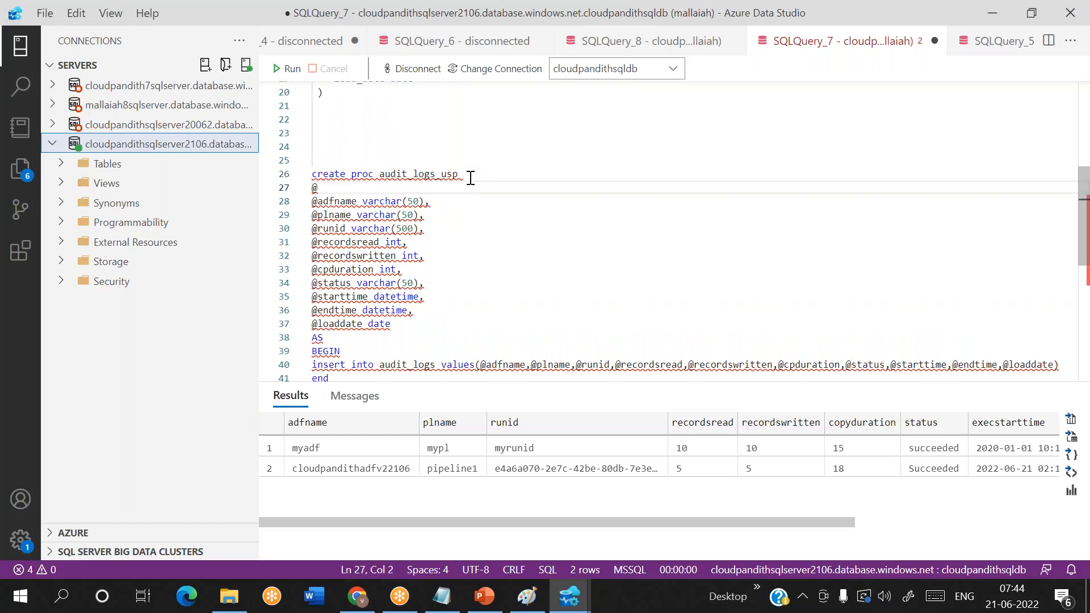
{"action": "type", "text": "srcschema"}
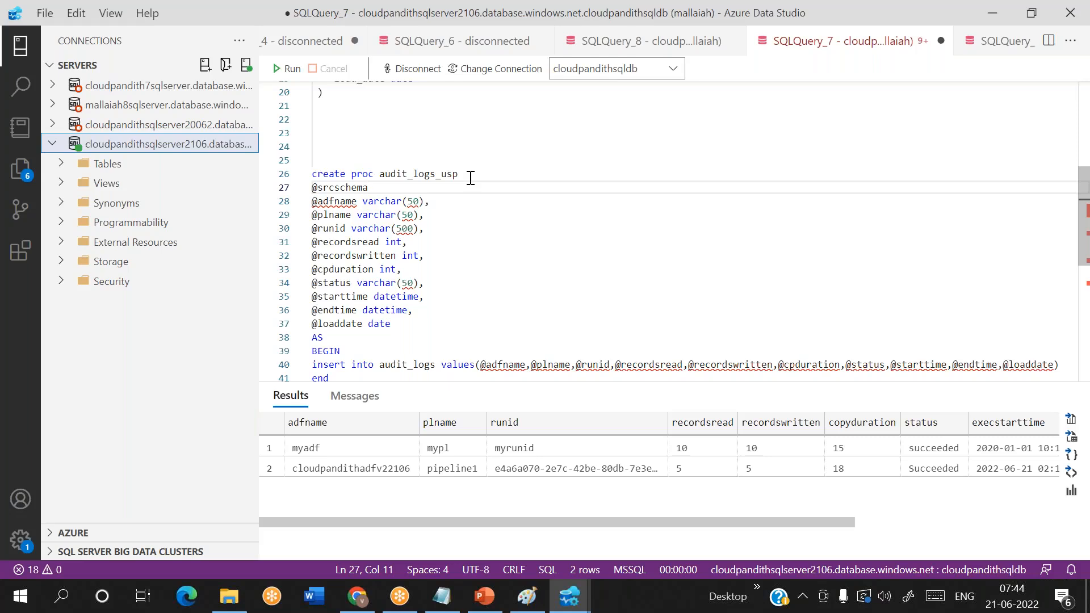
{"action": "type", "text": " varchar"}
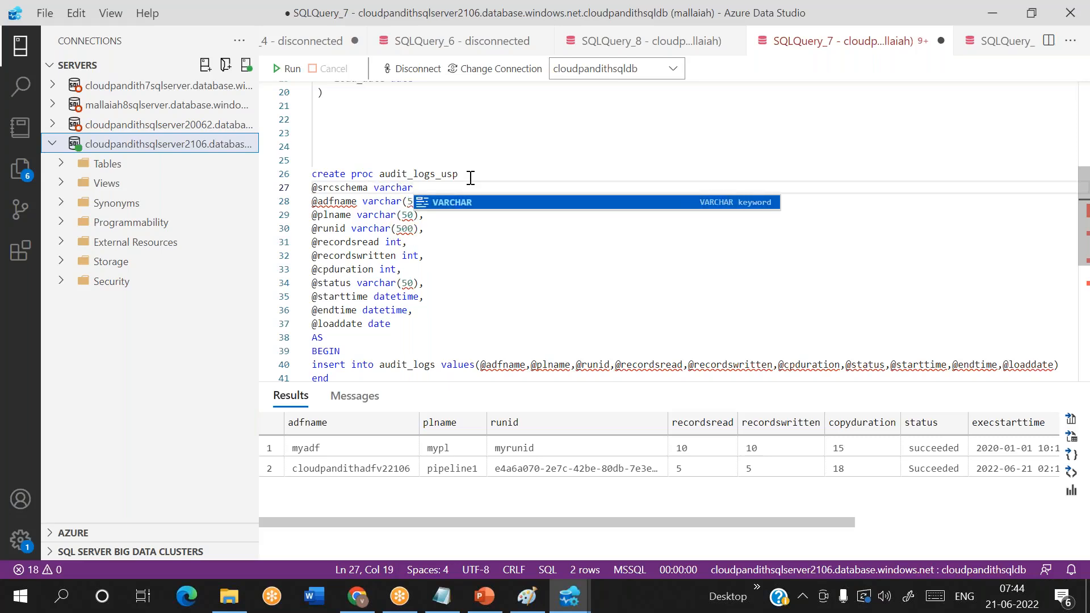
{"action": "key", "text": "BackSpace"}
{"action": "key", "text": "BackSpace"}
{"action": "key", "text": "BackSpace"}
{"action": "key", "text": "BackSpace"}
{"action": "key", "text": "BackSpace"}
{"action": "key", "text": "BackSpace"}
{"action": "key", "text": "BackSpace"}
{"action": "key", "text": "BackSpace"}
{"action": "key", "text": "BackSpace"}
{"action": "key", "text": "BackSpace"}
{"action": "key", "text": "BackSpace"}
{"action": "key", "text": "BackSpace"}
{"action": "key", "text": "BackSpace"}
{"action": "key", "text": "BackSpace"}
{"action": "key", "text": "BackSpace"}
{"action": "key", "text": "BackSpace"}
{"action": "key", "text": "BackSpace"}
{"action": "key", "text": "BackSpace"}
{"action": "key", "text": "BackSpace"}
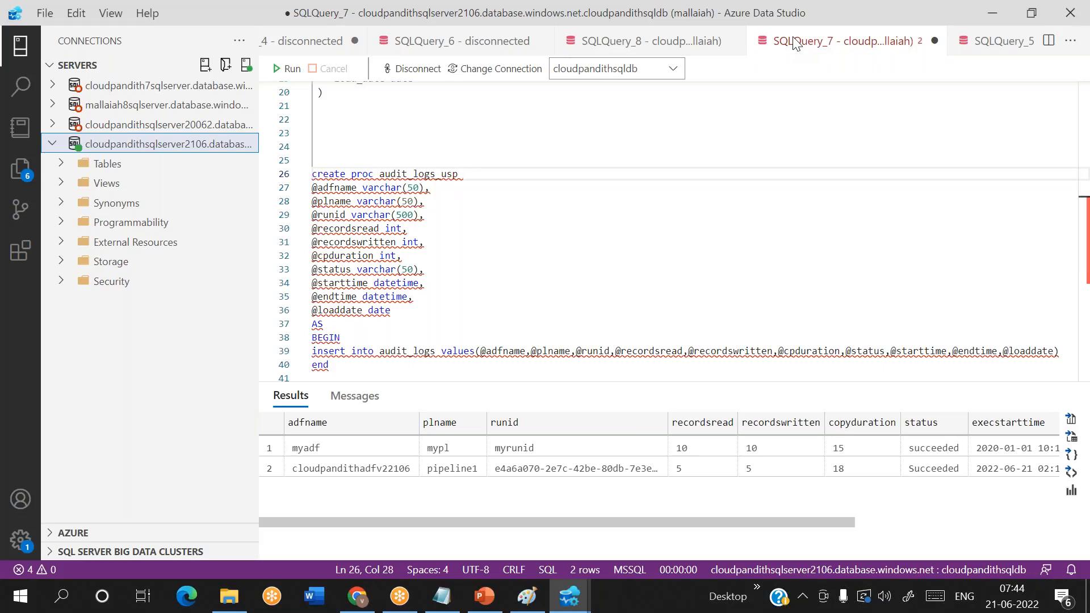
{"action": "key", "text": "alt+Tab"}
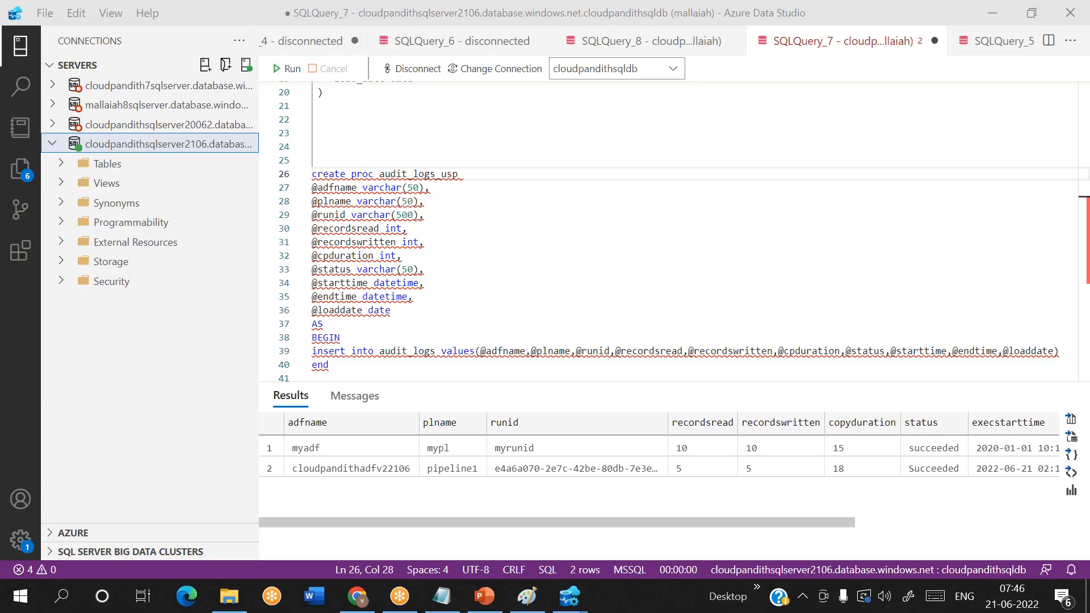
- Examine the pipeline1 row in the audit_logs results, from the pipeline name across the record counts, copy duration, status and execution times
{"action": "left_click", "coordinate": [453, 469]}
{"action": "key", "text": "Right"}
{"action": "key", "text": "Right"}
{"action": "key", "text": "Right"}
{"action": "key", "text": "Right"}
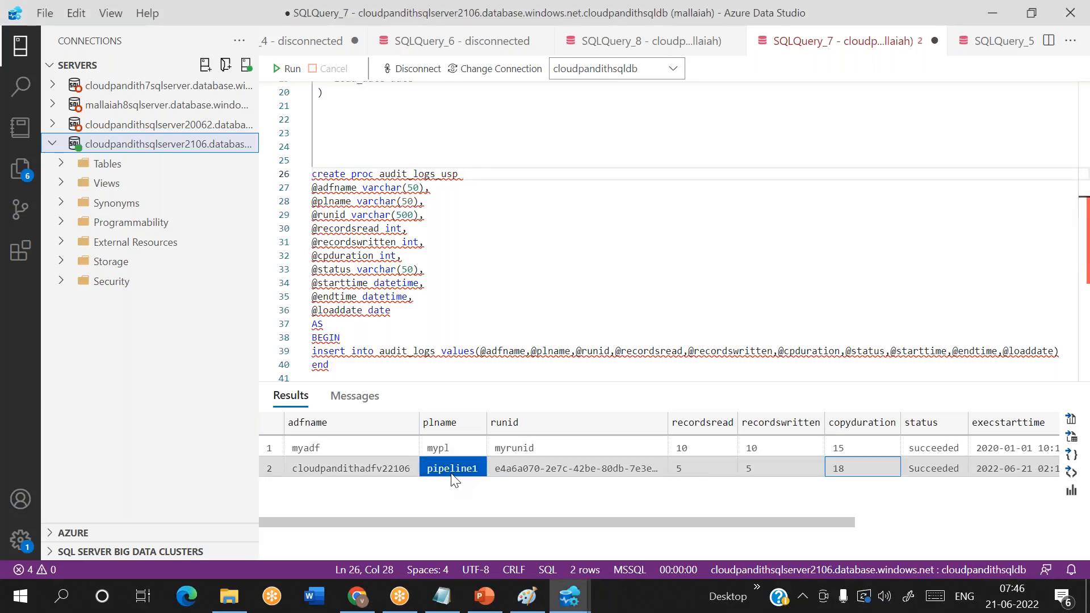
{"action": "left_click", "coordinate": [699, 465]}
{"action": "key", "text": "Right"}
{"action": "key", "text": "Right"}
{"action": "key", "text": "Right"}
{"action": "key", "text": "Right"}
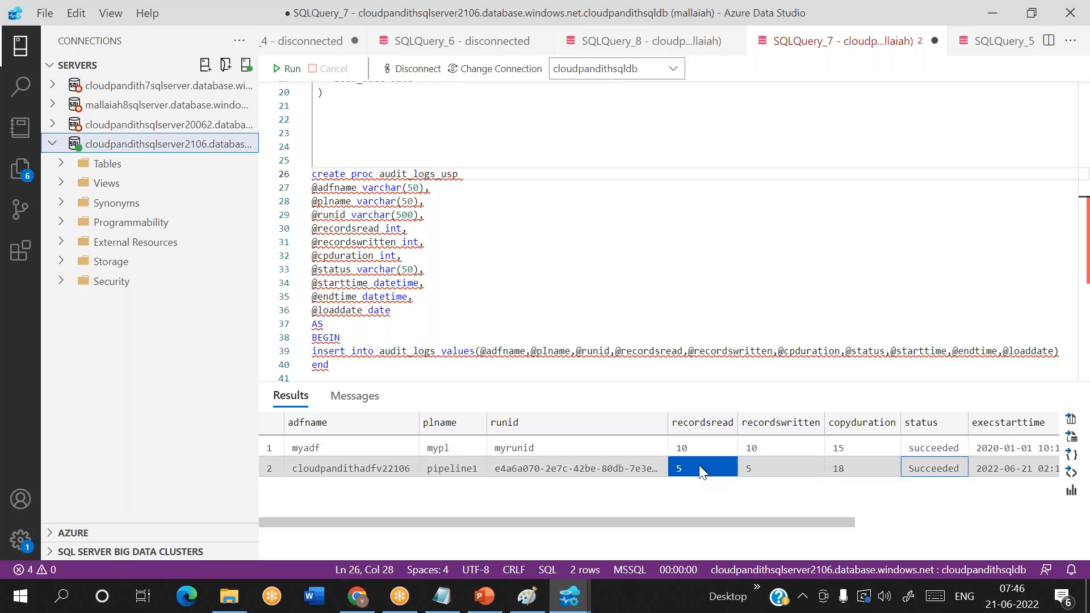
{"action": "scroll", "coordinate": [699, 465], "scroll_direction": "right", "scroll_amount": 4}
{"action": "scroll", "coordinate": [700, 465], "scroll_direction": "left", "scroll_amount": 5}
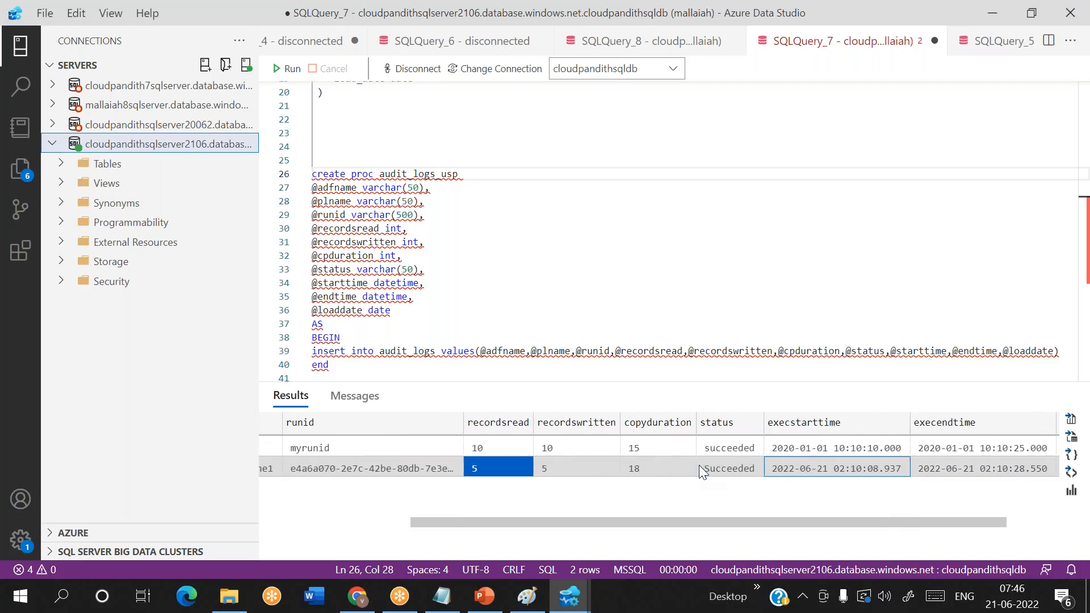
- Rename the table in the create table audit_logs statement to audit_logs2
{"action": "left_click", "coordinate": [467, 174]}
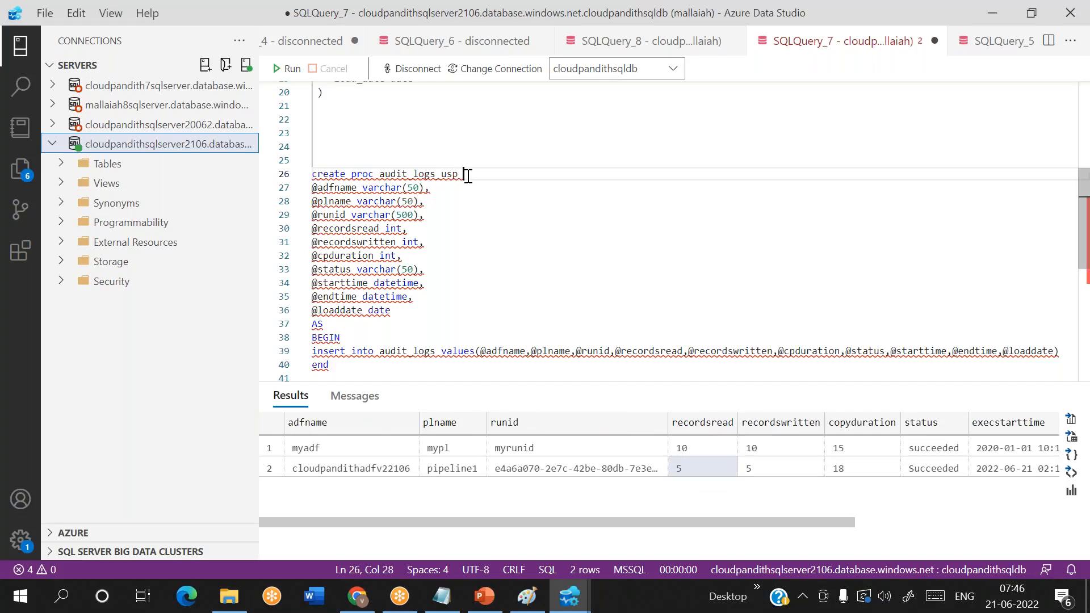
{"action": "scroll", "coordinate": [469, 177], "scroll_direction": "down", "scroll_amount": 2}
{"action": "scroll", "coordinate": [469, 176], "scroll_direction": "down", "scroll_amount": 2}
{"action": "scroll", "coordinate": [350, 298], "scroll_direction": "up", "scroll_amount": 6}
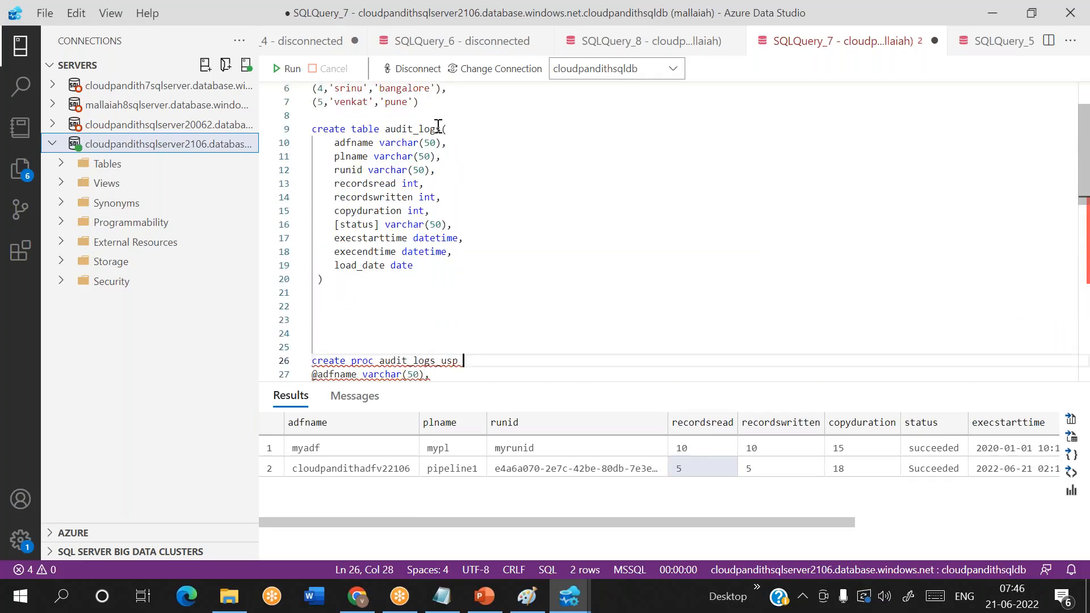
{"action": "left_click", "coordinate": [443, 128]}
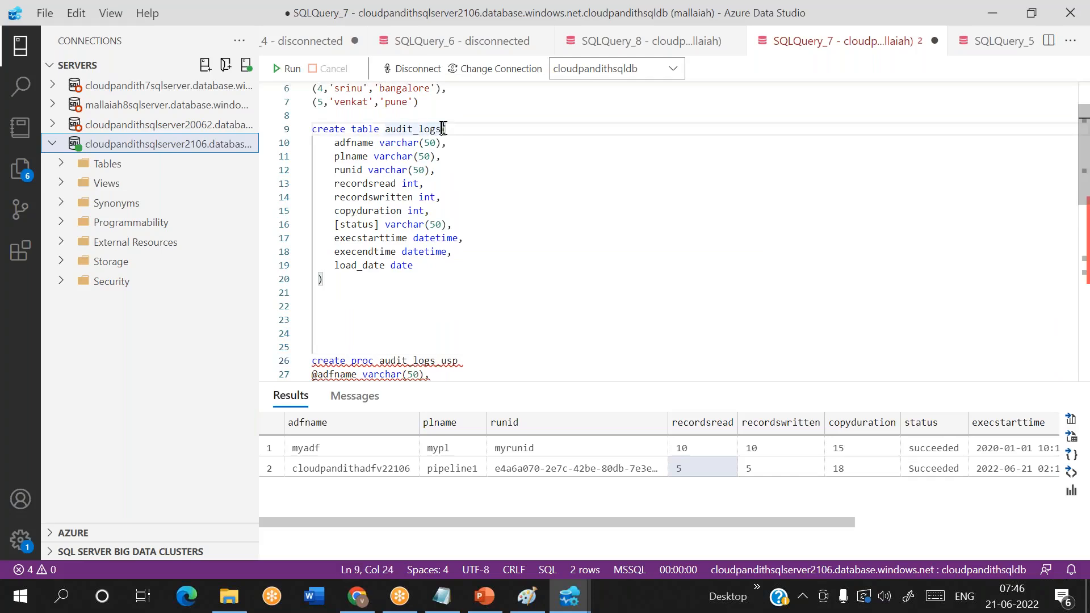
{"action": "type", "text": "2"}
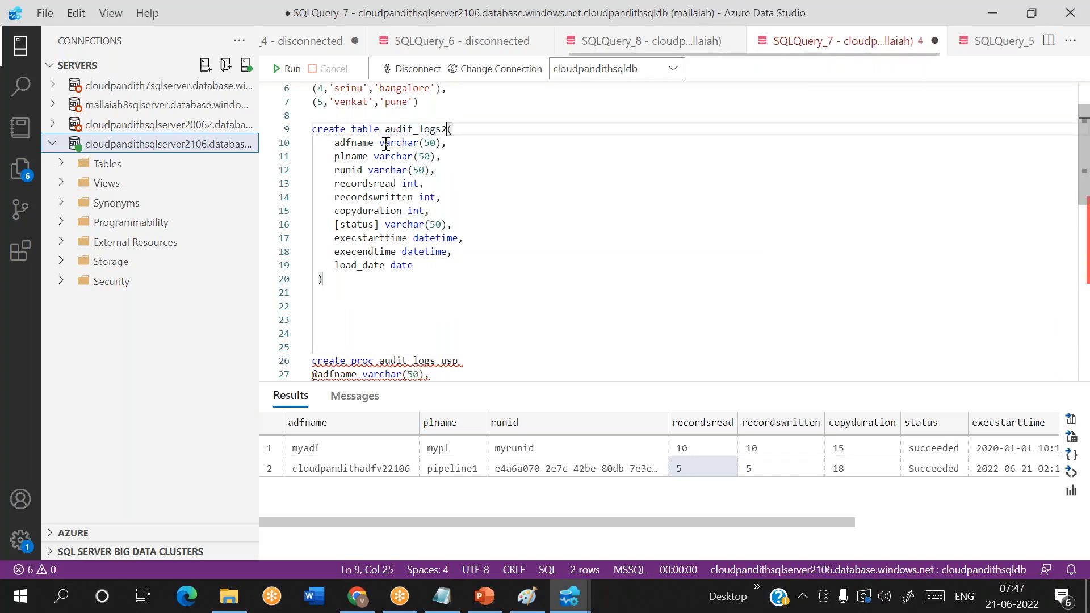
- Add srcschema varchar(50) and srctable varchar(50) as the first two columns of the create table audit_logs2 statement
{"action": "left_click", "coordinate": [468, 127]}
{"action": "key", "text": "Return"}
{"action": "type", "text": "s"}
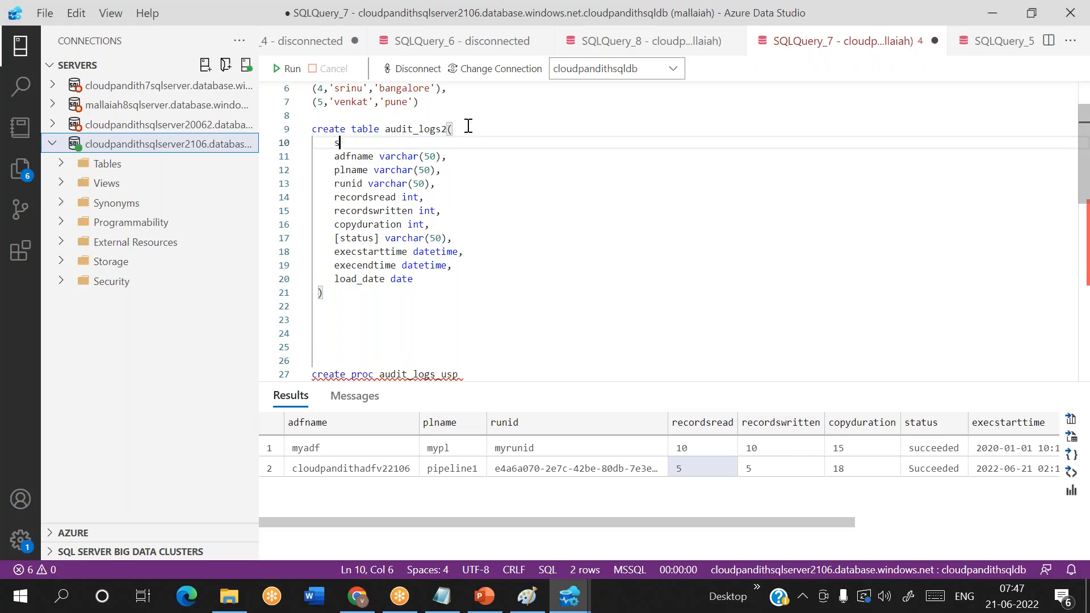
{"action": "type", "text": "rcschema v"}
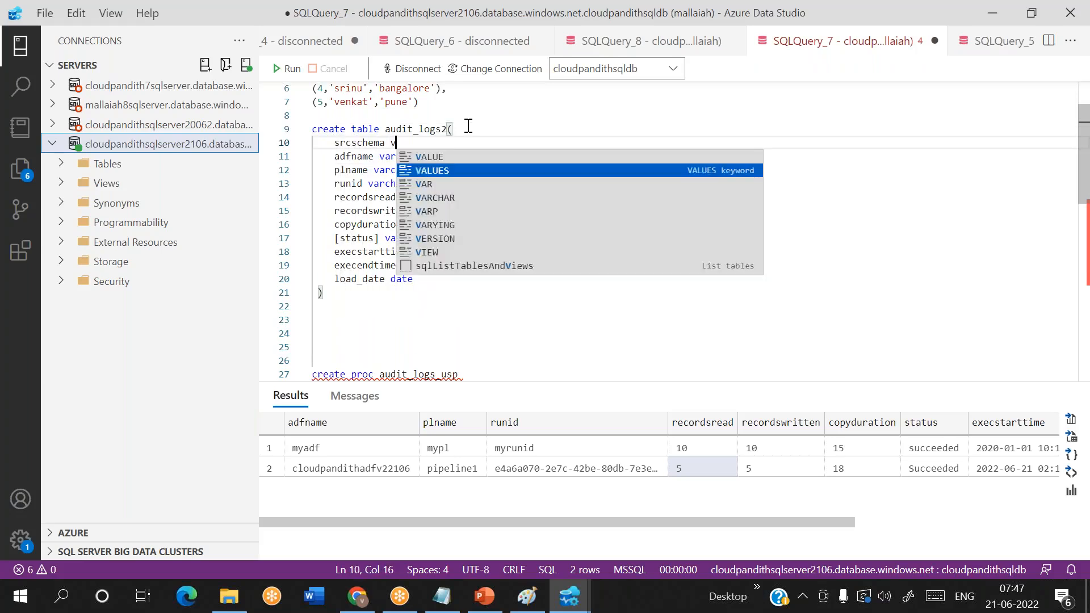
{"action": "type", "text": "archar(50),"}
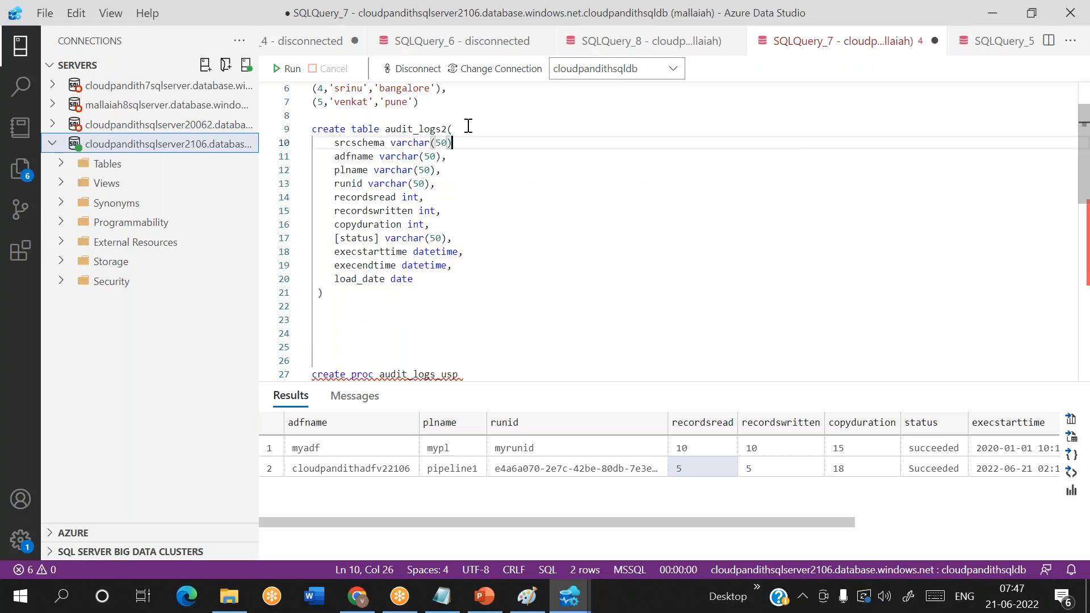
{"action": "key", "text": "Return"}
{"action": "type", "text": "src"}
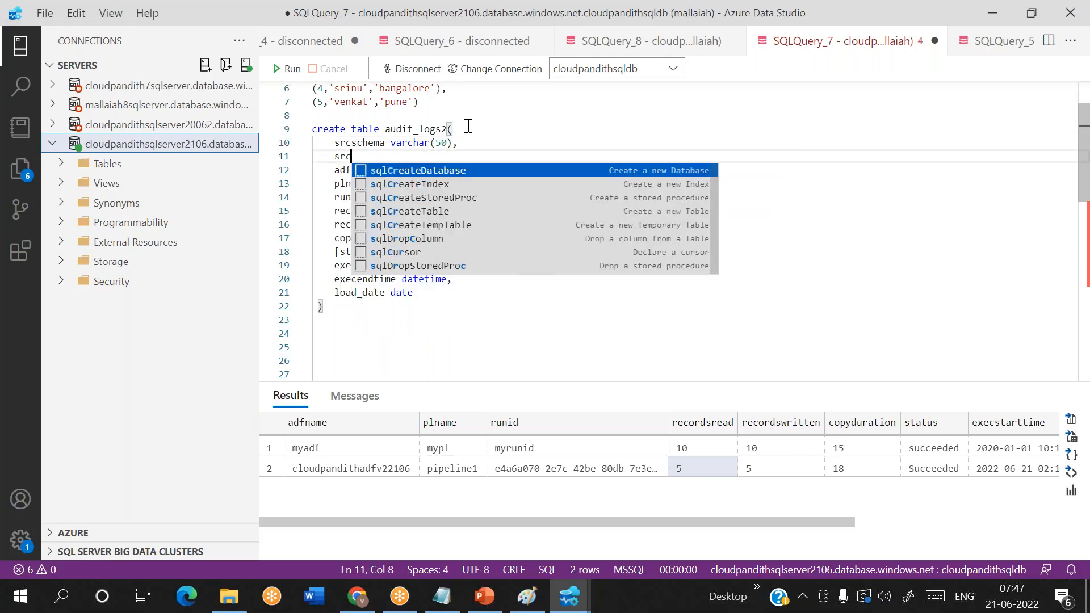
{"action": "type", "text": "table varcha"}
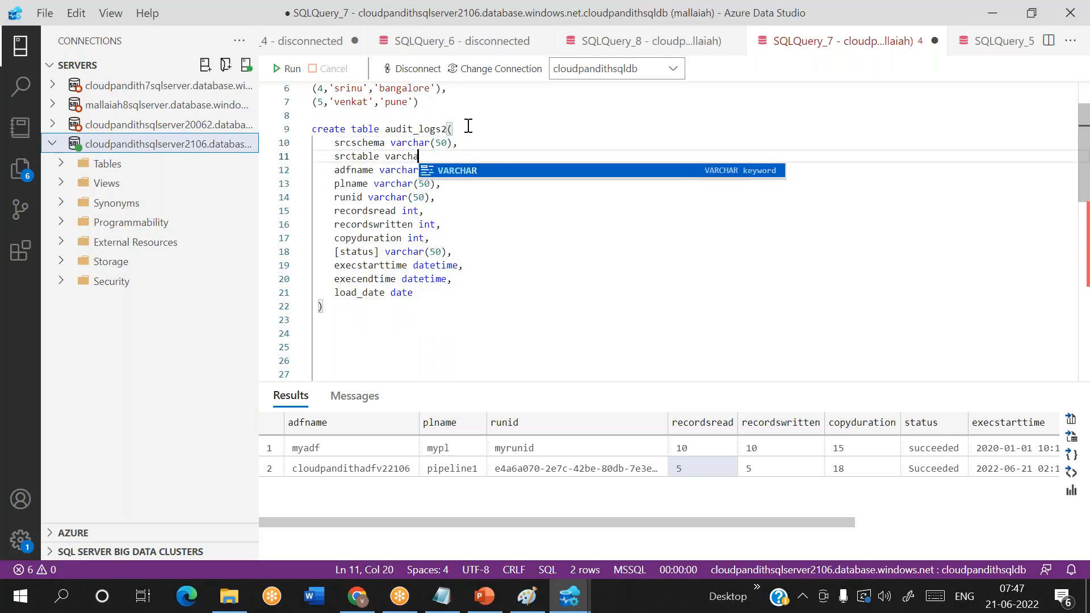
{"action": "type", "text": "r(50),"}
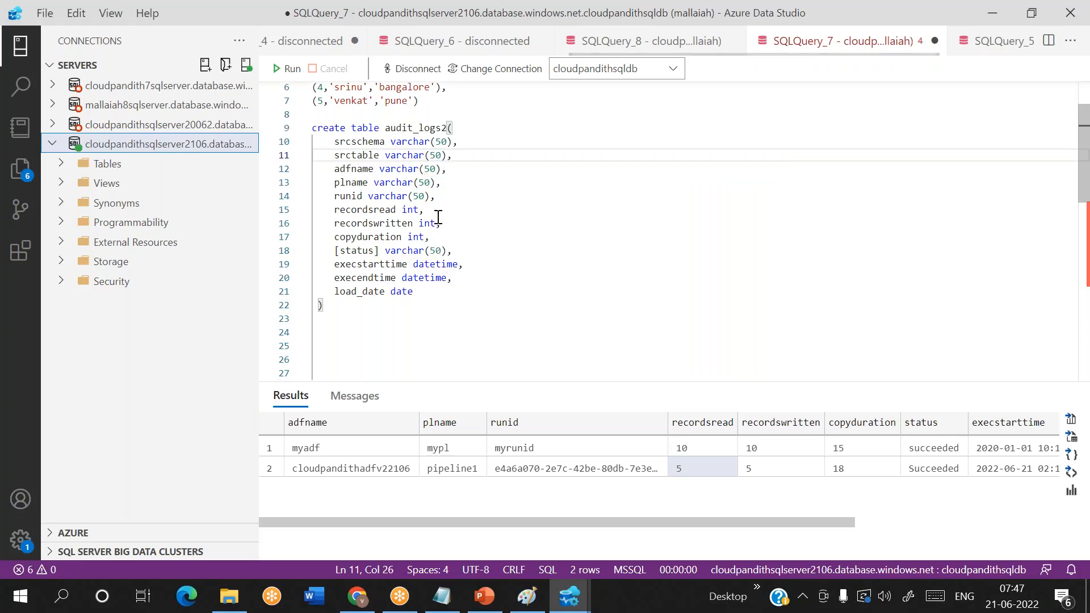
- Rename the procedure in the create proc audit_logs_usp statement to audit_logs2_usp
{"action": "scroll", "coordinate": [438, 218], "scroll_direction": "down", "scroll_amount": 1}
{"action": "scroll", "coordinate": [438, 218], "scroll_direction": "down", "scroll_amount": 5}
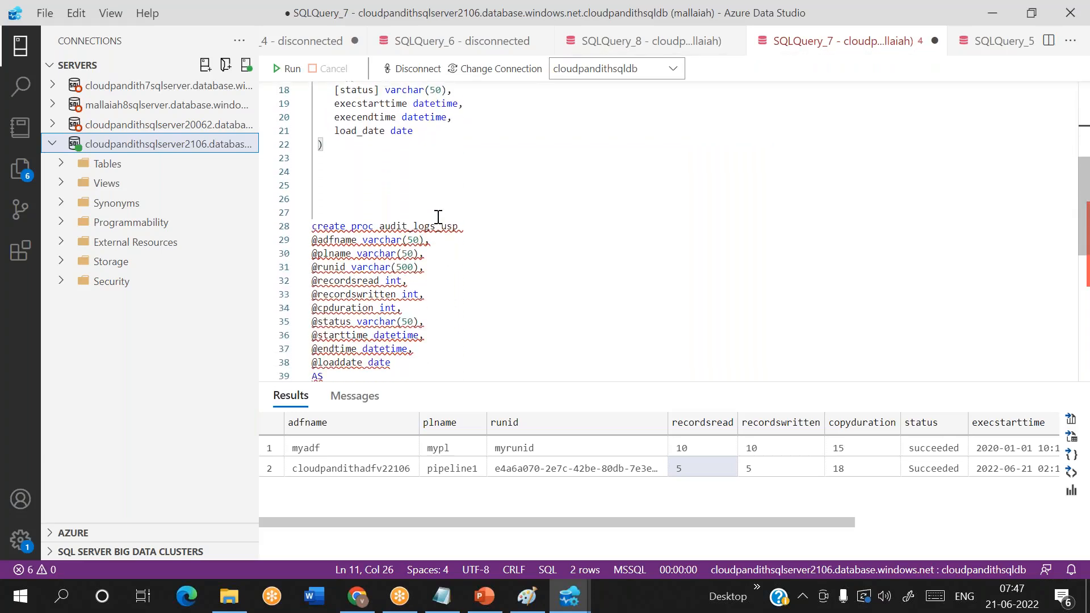
{"action": "left_click", "coordinate": [436, 221]}
{"action": "type", "text": "2"}
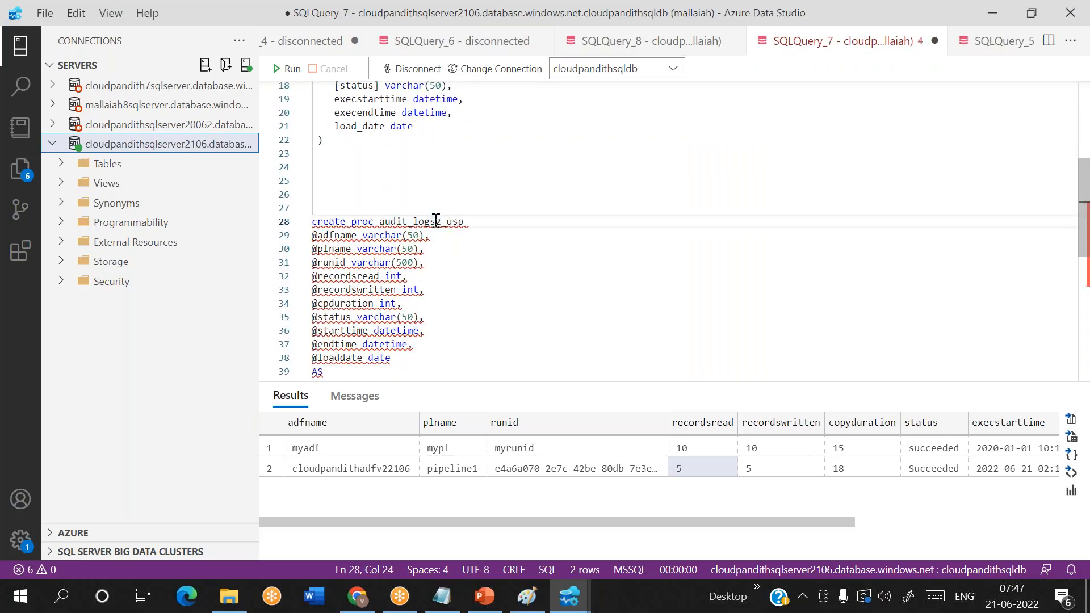
{"action": "scroll", "coordinate": [468, 244], "scroll_direction": "down", "scroll_amount": 2}
{"action": "left_click", "coordinate": [495, 171]}
{"action": "key", "text": "Return"}
{"action": "type", "text": "@src"}
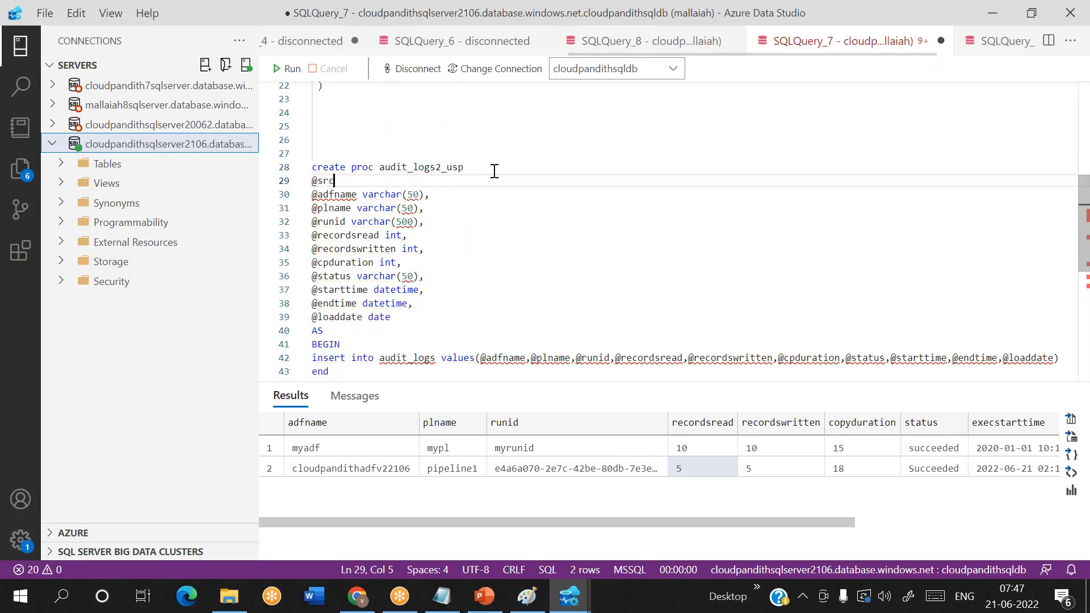
{"action": "type", "text": "schema"}
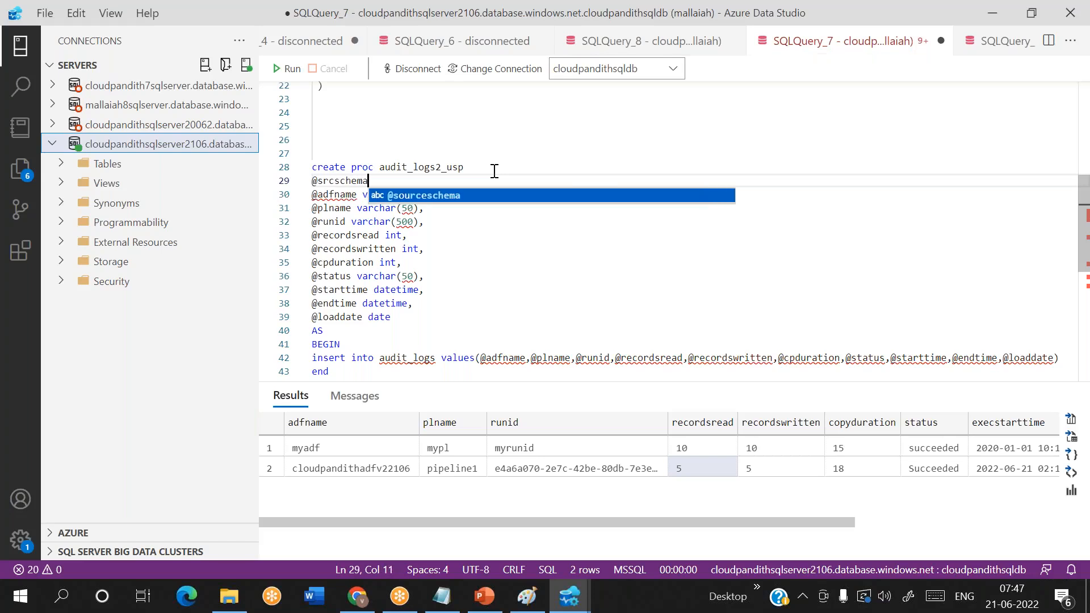
{"action": "type", "text": " varchar(50),"}
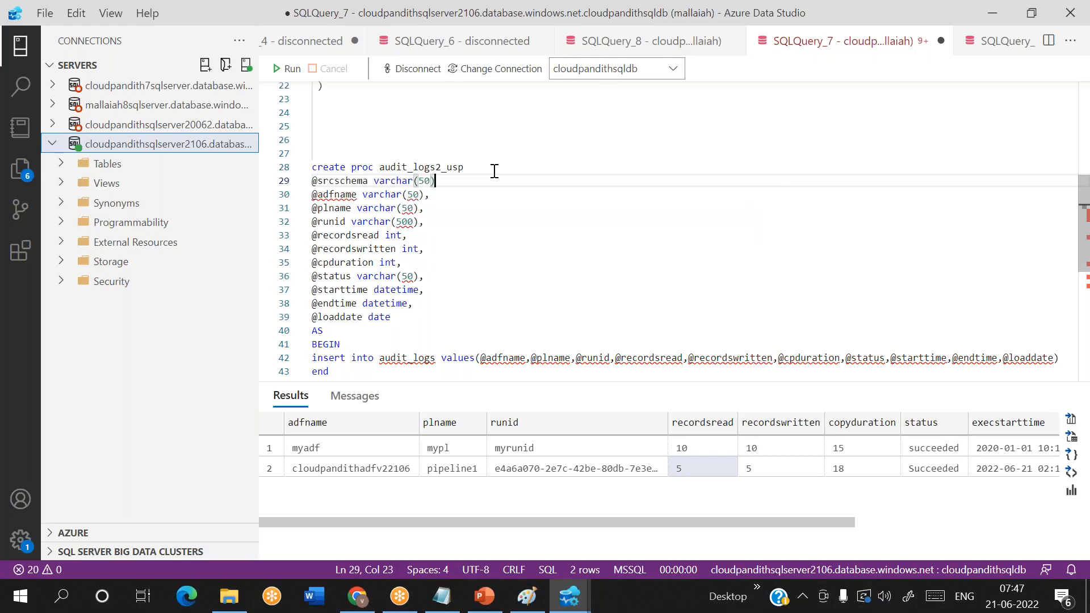
{"action": "key", "text": "Return"}
{"action": "type", "text": "@s"}
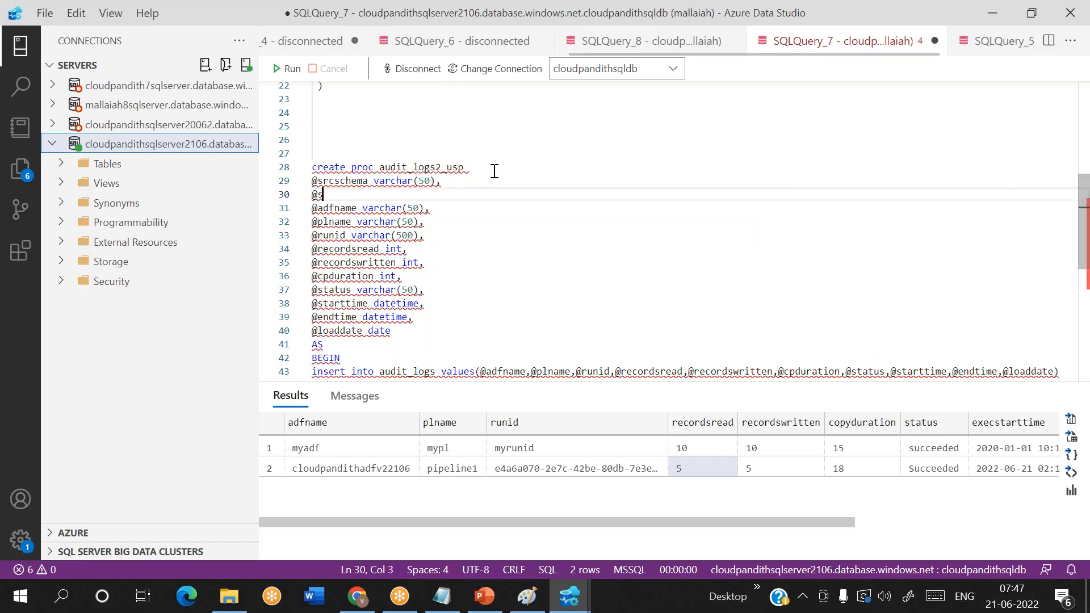
{"action": "type", "text": "rctable varc"}
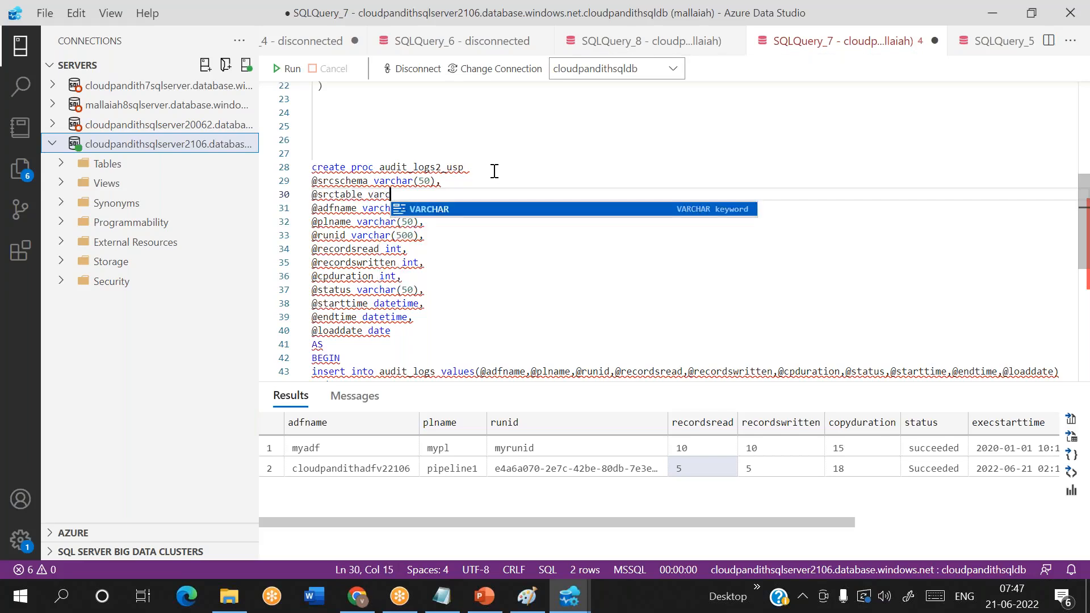
{"action": "type", "text": "har(50),"}
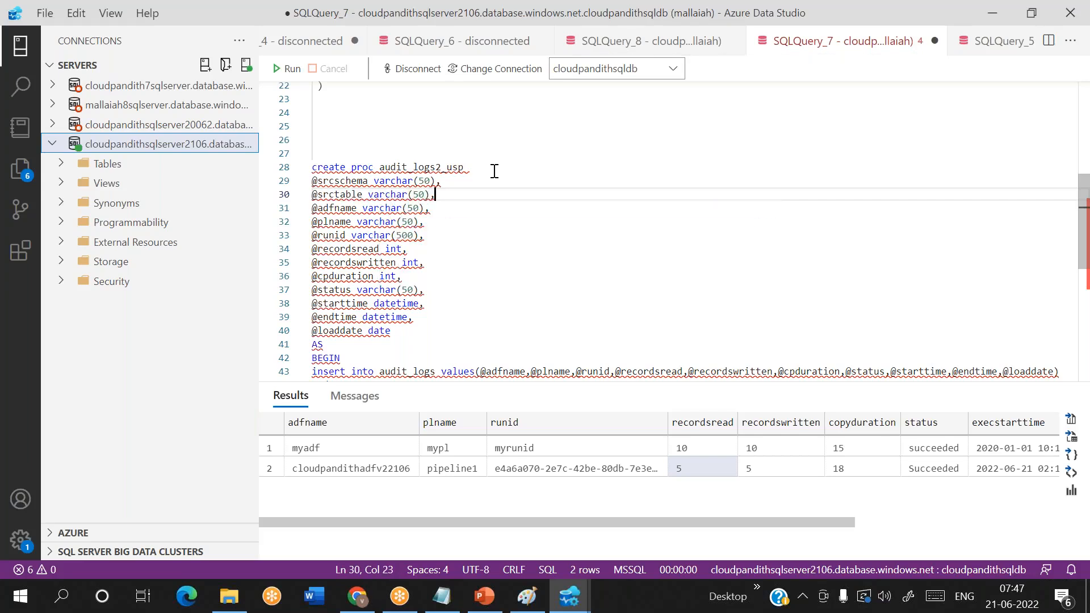
{"action": "scroll", "coordinate": [494, 171], "scroll_direction": "down", "scroll_amount": 1}
{"action": "left_click", "coordinate": [437, 317]}
{"action": "type", "text": "2"}
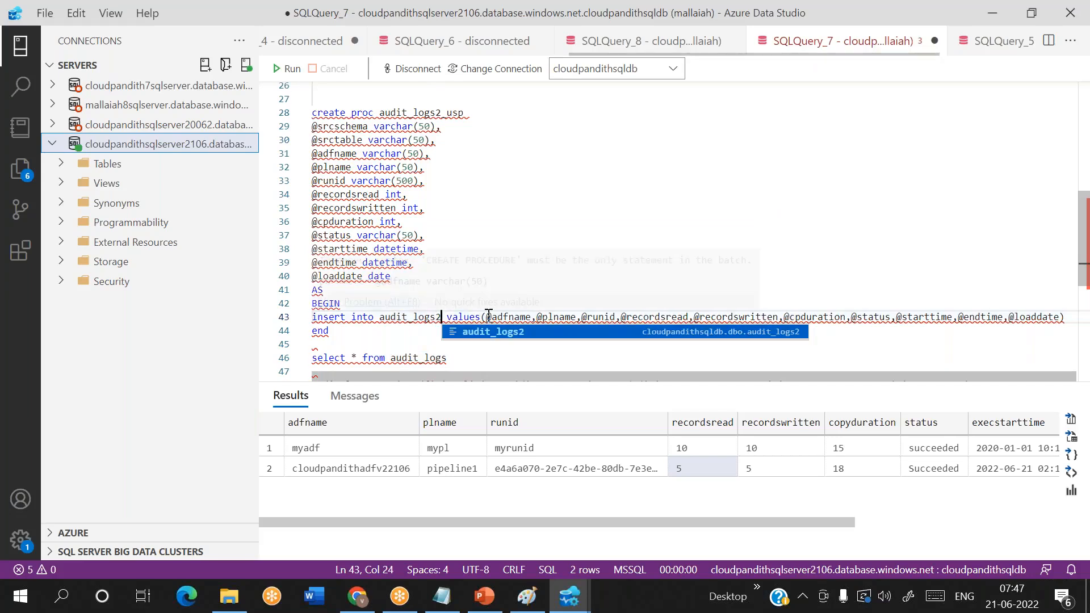
{"action": "left_click", "coordinate": [487, 316]}
{"action": "type", "text": "@srcschema varchar(5"}
{"action": "key", "text": "BackSpace"}
{"action": "key", "text": "BackSpace"}
{"action": "key", "text": "BackSpace"}
{"action": "key", "text": "BackSpace"}
{"action": "key", "text": "BackSpace"}
{"action": "key", "text": "BackSpace"}
{"action": "key", "text": "BackSpace"}
{"action": "key", "text": "BackSpace"}
{"action": "key", "text": "BackSpace"}
{"action": "key", "text": "BackSpace"}
{"action": "type", "text": ",@srctable,"}
- Run only the create table audit_logs2 statement to create the table
{"action": "scroll", "coordinate": [487, 314], "scroll_direction": "down", "scroll_amount": 1}
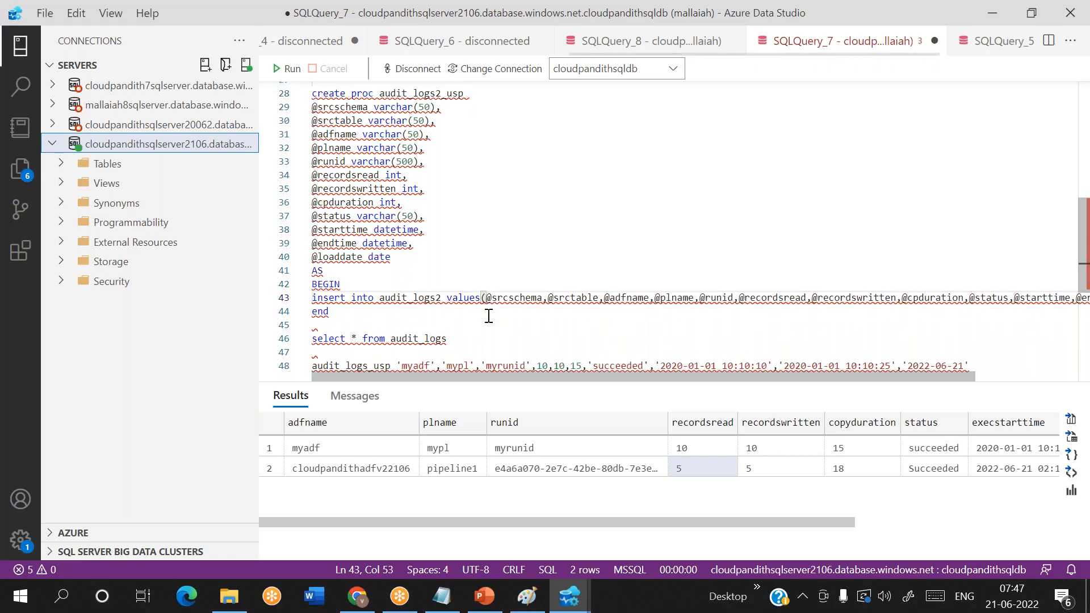
{"action": "scroll", "coordinate": [349, 306], "scroll_direction": "up", "scroll_amount": 3}
{"action": "scroll", "coordinate": [350, 307], "scroll_direction": "up", "scroll_amount": 4}
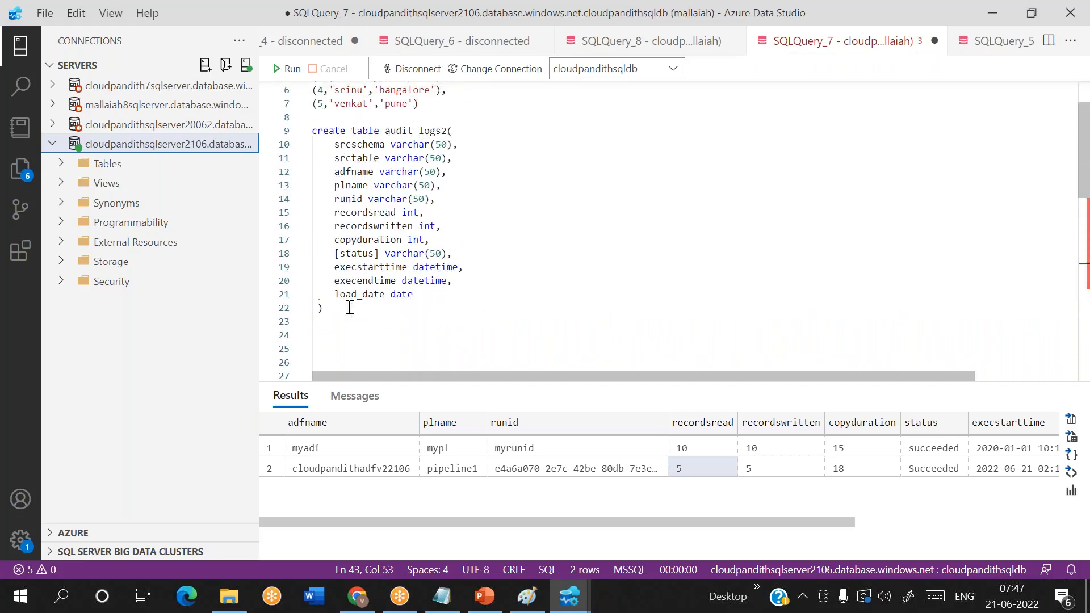
{"action": "left_click_drag", "start_coordinate": [331, 308], "coordinate": [312, 132]}
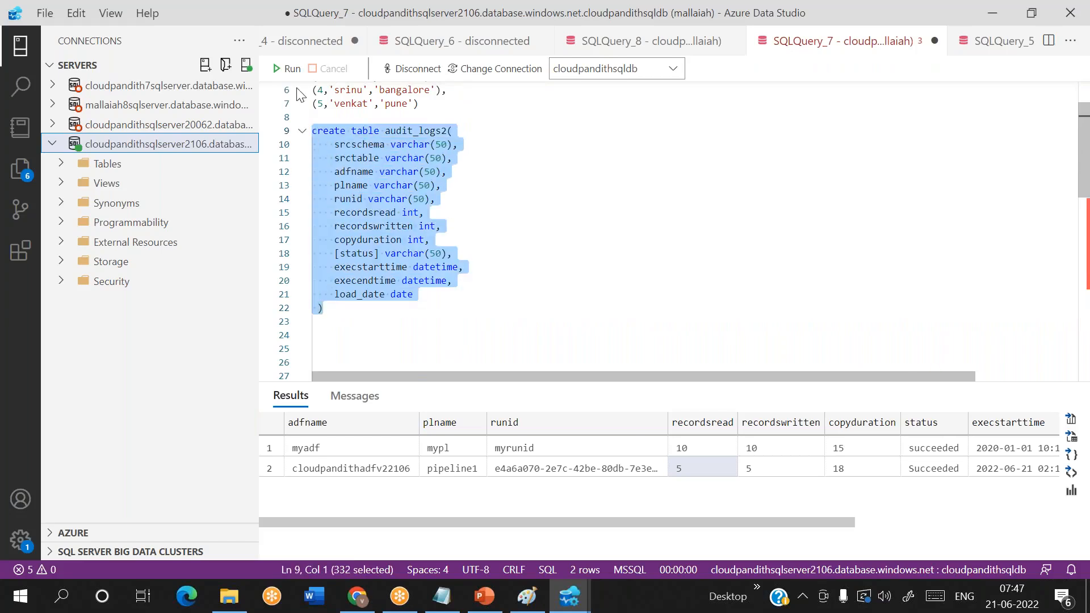
{"action": "key", "text": "F5"}
- Run only the create proc audit_logs2_usp statement, from its first line through end
{"action": "scroll", "coordinate": [448, 249], "scroll_direction": "down", "scroll_amount": 7}
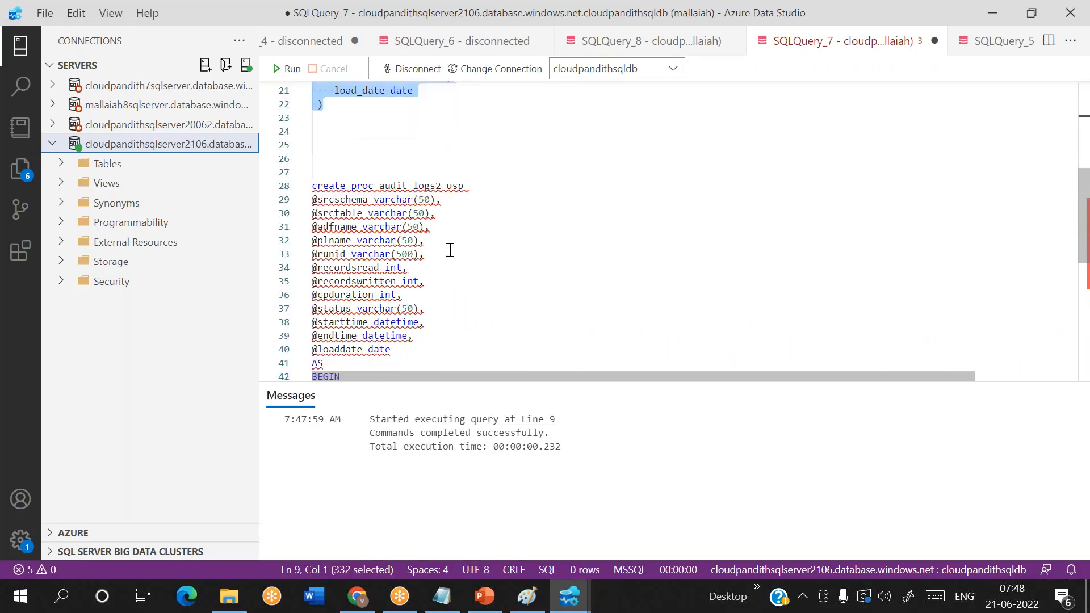
{"action": "left_click_drag", "start_coordinate": [342, 319], "coordinate": [304, 103]}
{"action": "left_click", "coordinate": [287, 68]}
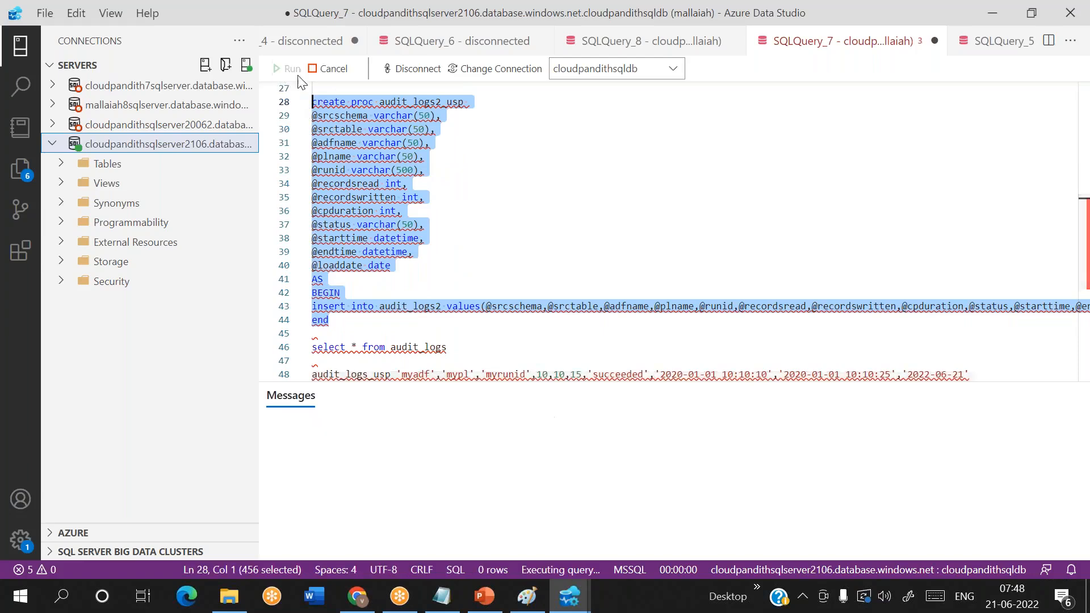
- Change the select statement to read from audit_logs2 and run only that line
{"action": "scroll", "coordinate": [462, 245], "scroll_direction": "down", "scroll_amount": 3}
{"action": "left_click", "coordinate": [452, 238]}
{"action": "type", "text": "2"}
{"action": "key", "text": "shift+Home"}
{"action": "left_click", "coordinate": [287, 69]}
{"action": "left_click", "coordinate": [328, 425]}
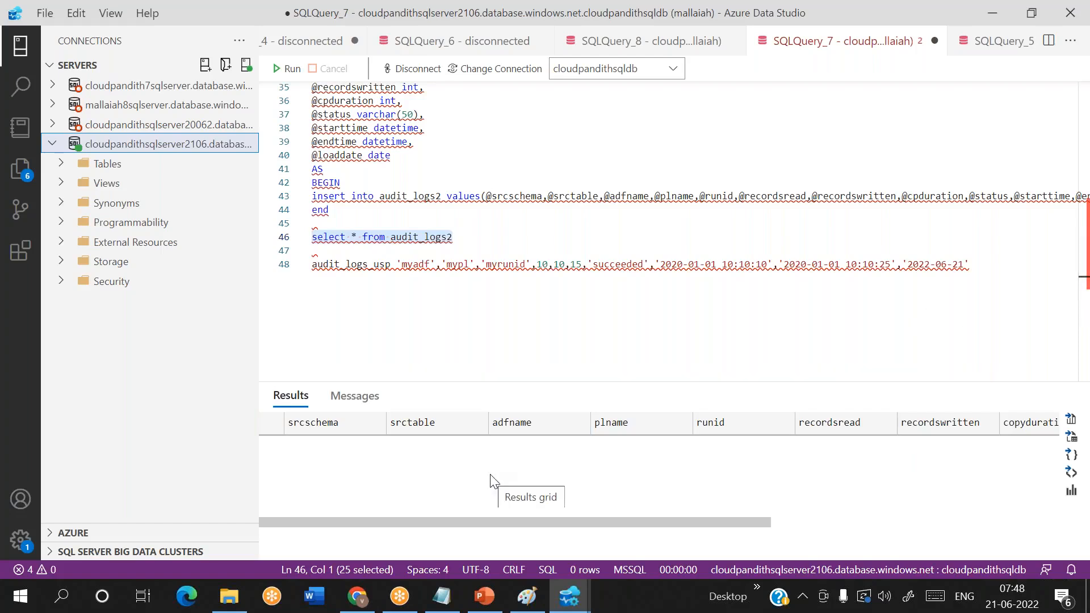
- Add blank lines below the audit_logs_usp call at the end of the script
{"action": "left_click", "coordinate": [487, 318]}
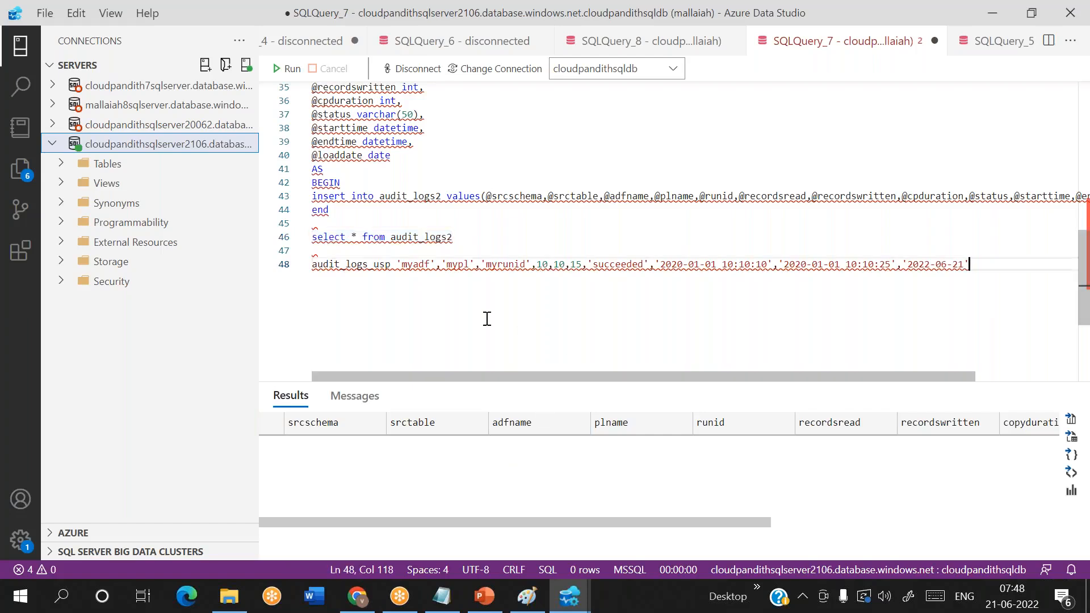
{"action": "key", "text": "Return"}
{"action": "key", "text": "Return"}
{"action": "key", "text": "Return"}
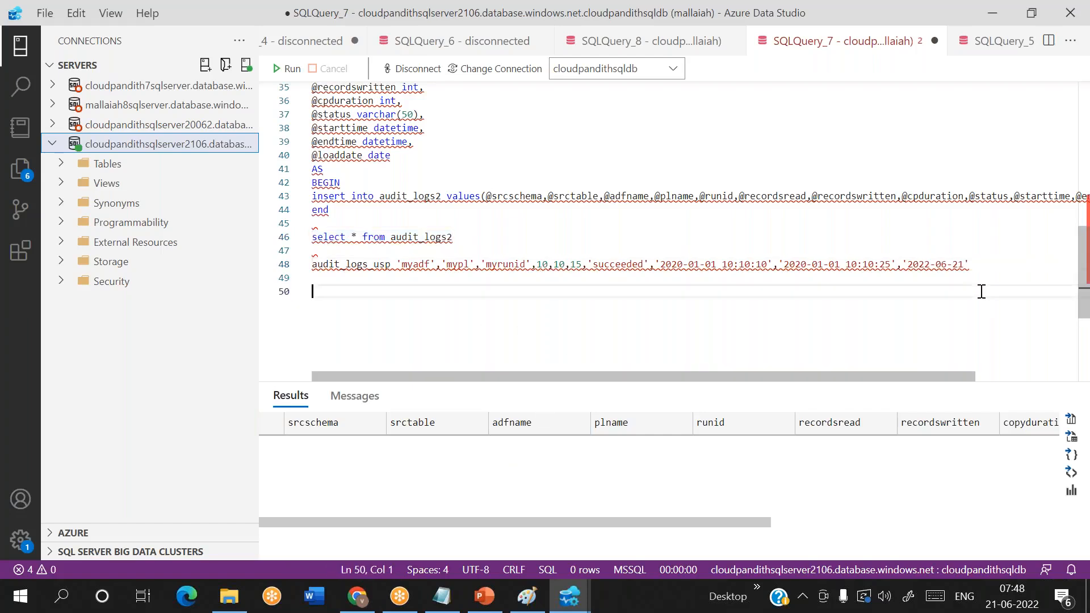
{"action": "type", "text": "Multi "}
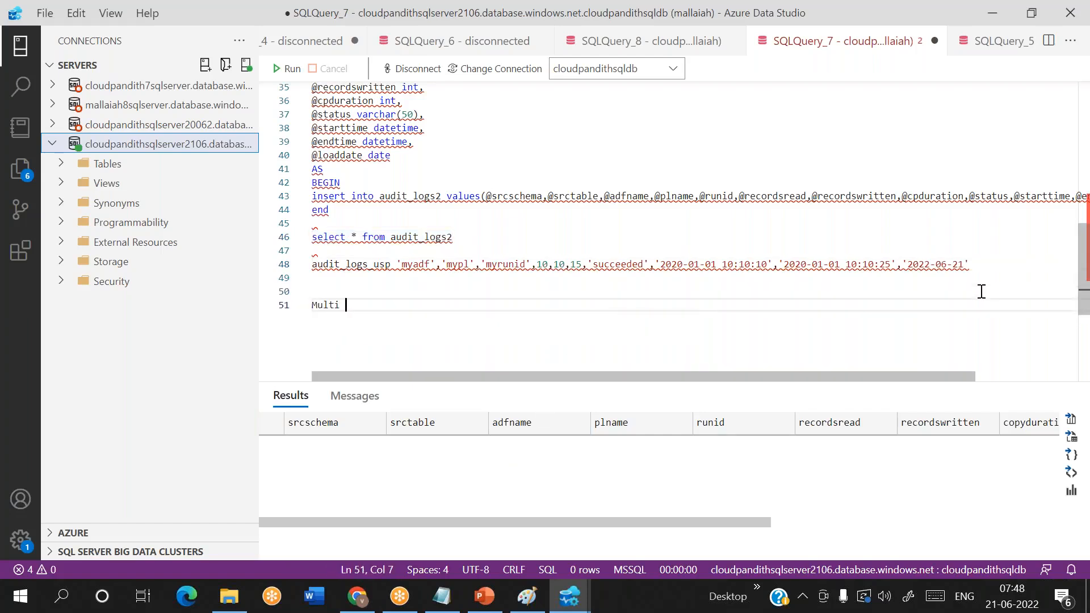
{"action": "type", "text": "tables HOW "}
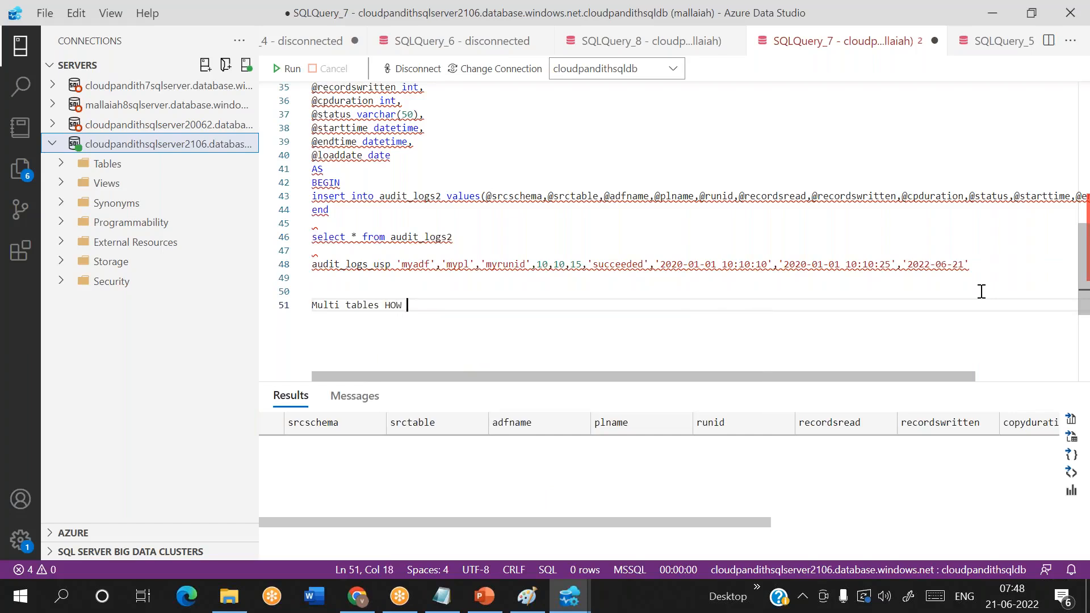
{"action": "type", "text": "TO FETCH "}
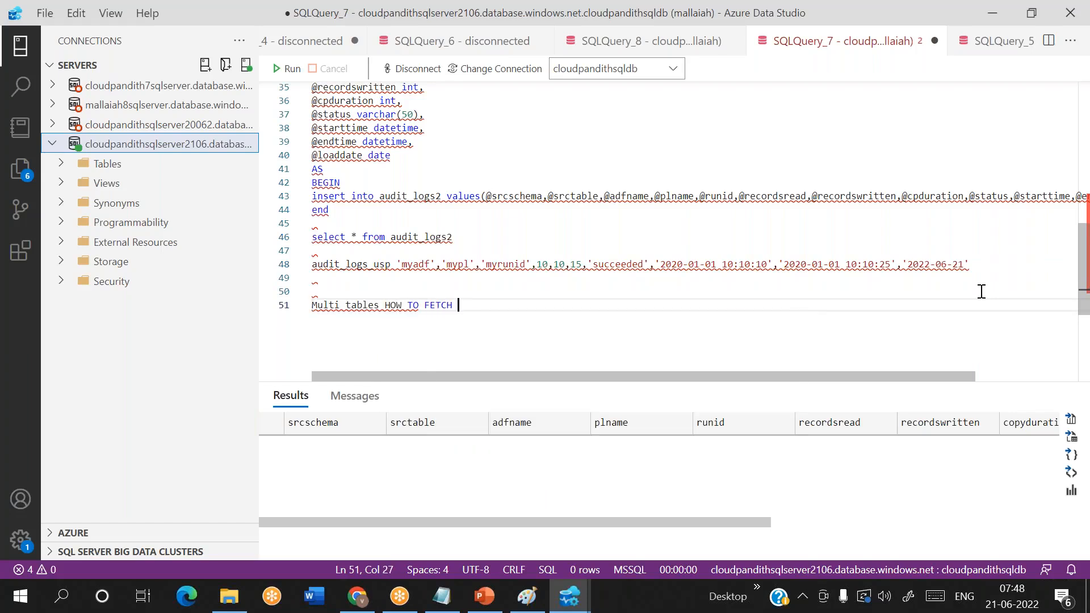
{"action": "type", "text": "AUDIT LOGS:"}
{"action": "key", "text": "shift+Home"}
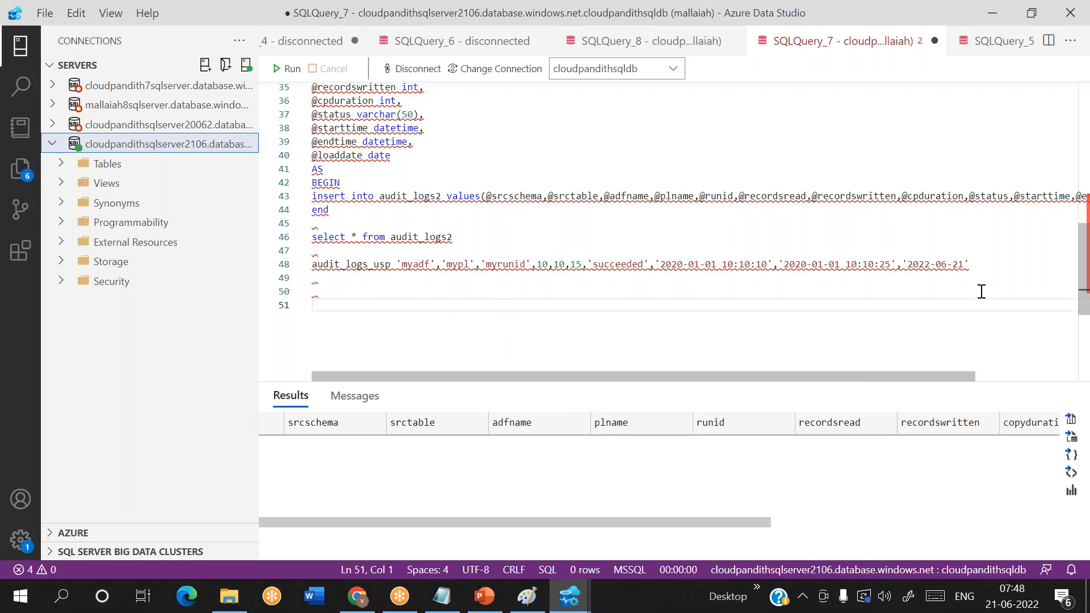
{"action": "key", "text": "BackSpace"}
{"action": "key", "text": "BackSpace"}
{"action": "key", "text": "Return"}
{"action": "key", "text": "Return"}
- Write a create table emp statement at the script's end with columns eid int, ename varchar(50) and esal int
{"action": "scroll", "coordinate": [591, 200], "scroll_direction": "down", "scroll_amount": 3}
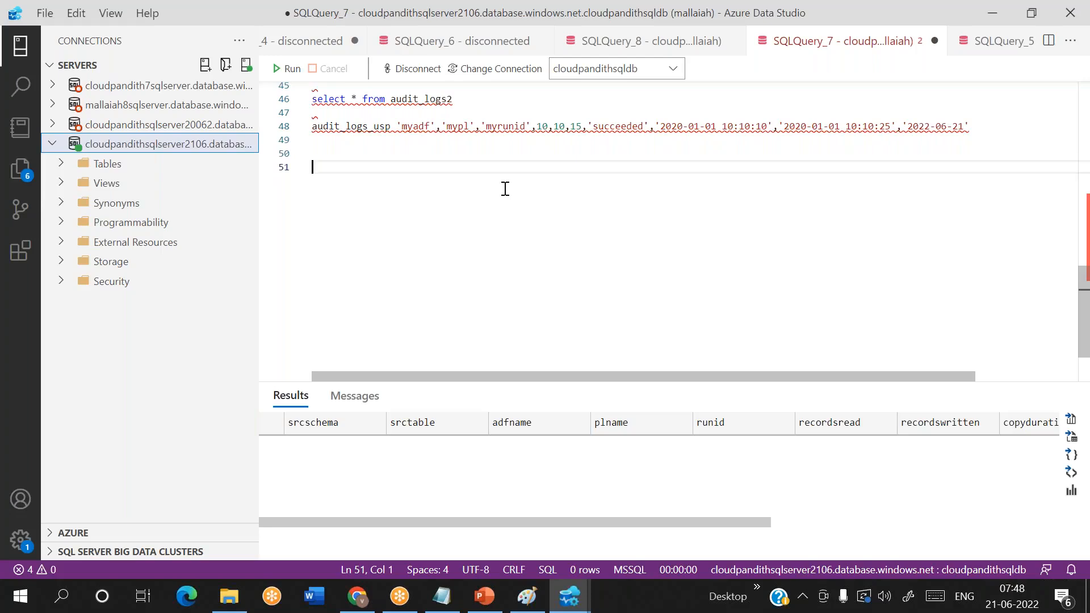
{"action": "type", "text": "create table emp"}
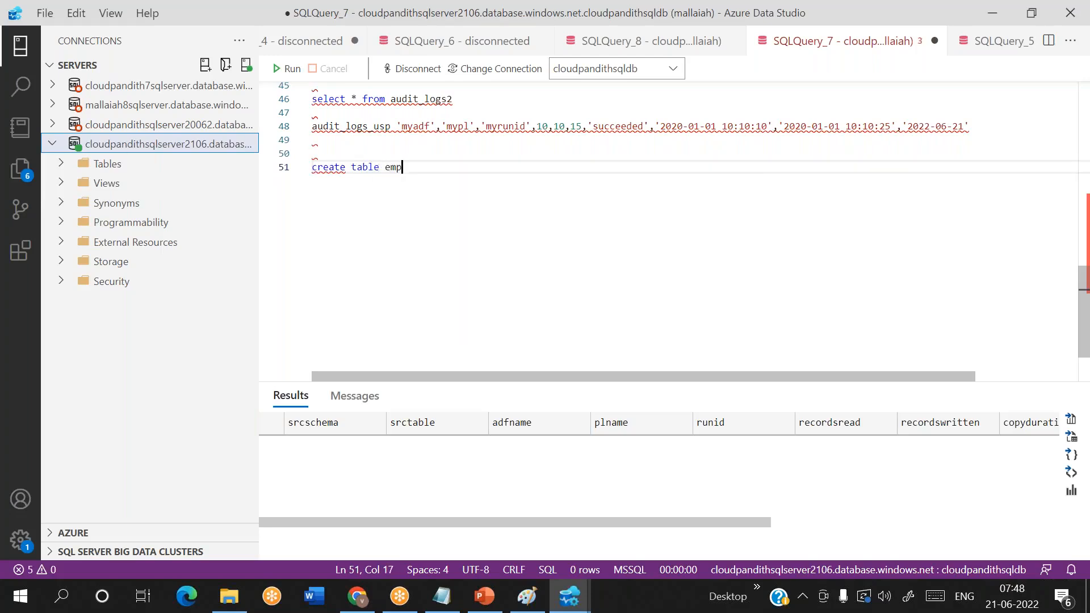
{"action": "type", "text": " (e"}
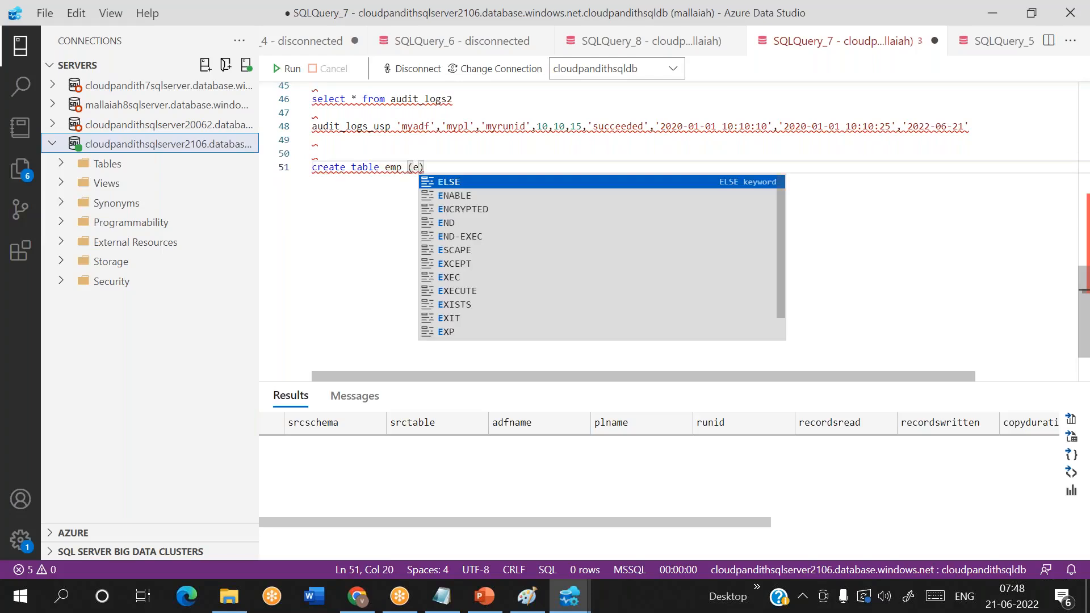
{"action": "type", "text": "id int,e"}
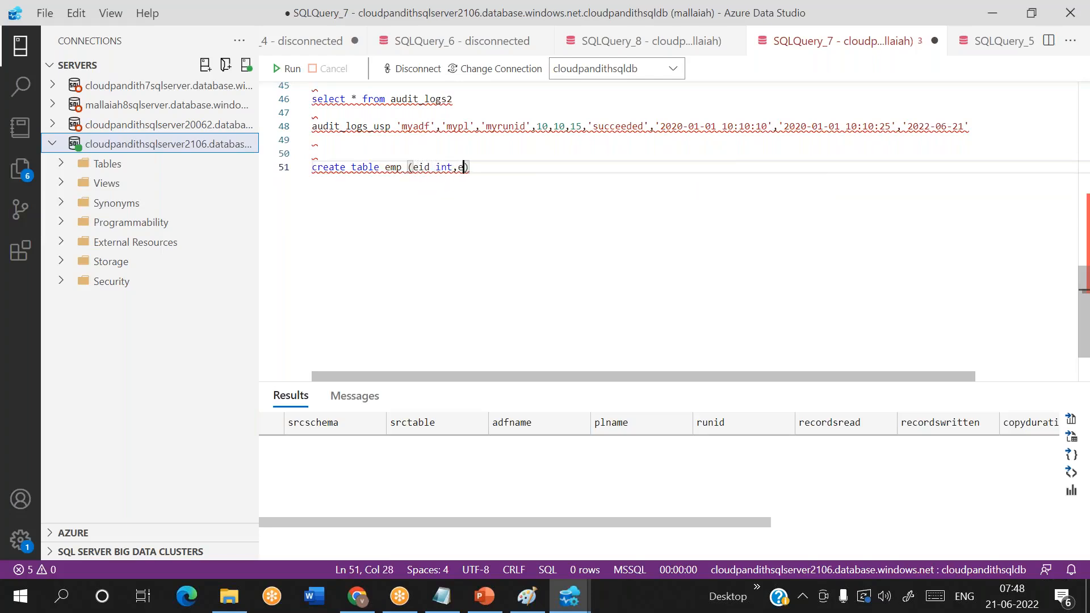
{"action": "type", "text": "name "}
{"action": "type", "text": "varchar(50)"}
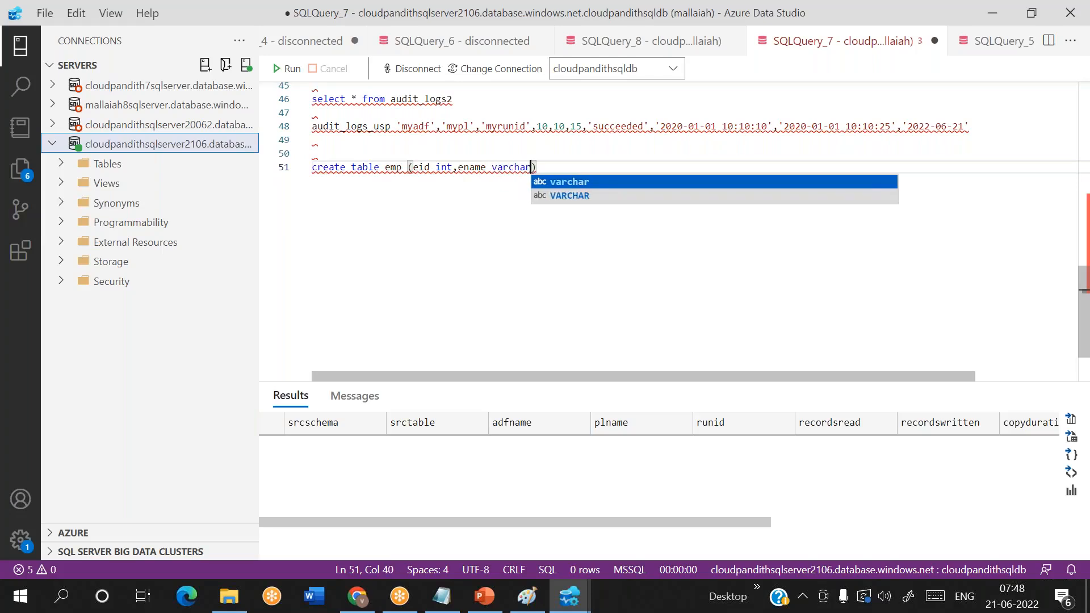
{"action": "type", "text": ",esal"}
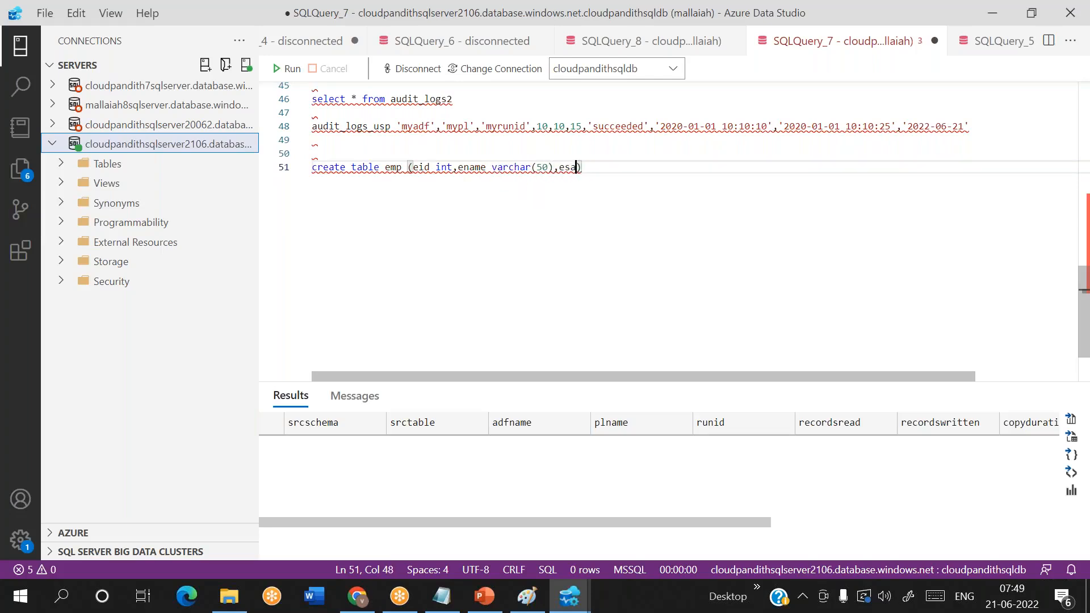
{"action": "type", "text": " int)"}
- Below the create table statement, start an insert into emp with a first row of id 11, an employee name and salary 1000
{"action": "key", "text": "Return"}
{"action": "type", "text": "insert "}
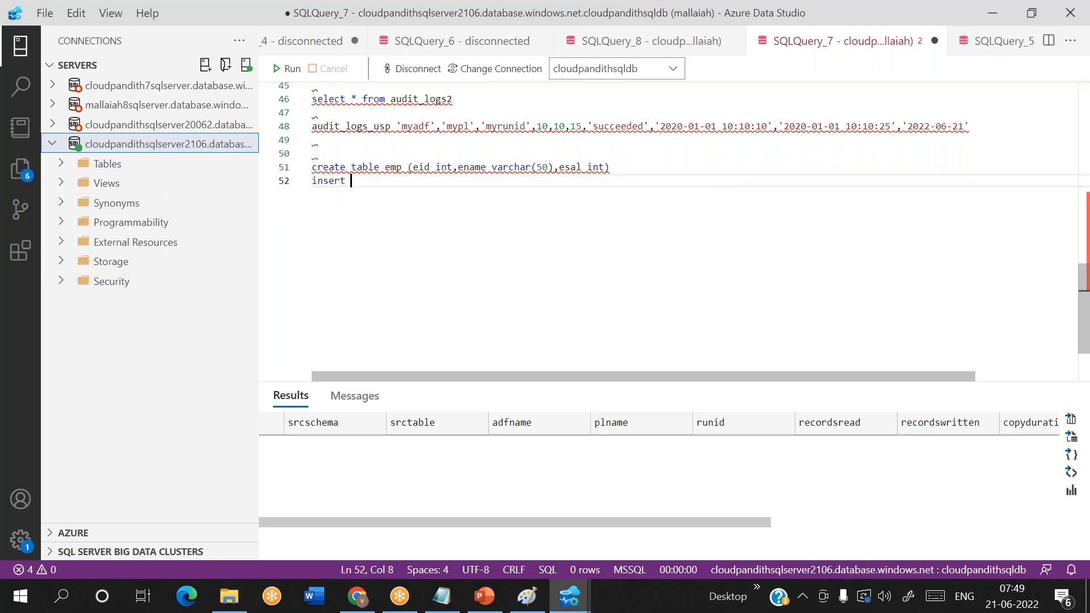
{"action": "type", "text": "into emp val"}
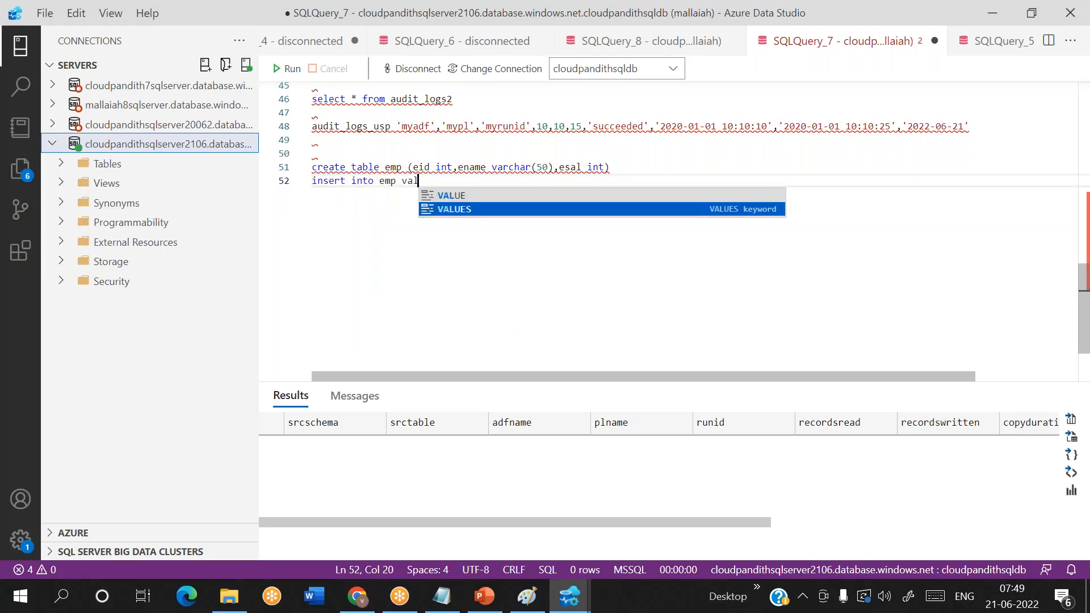
{"action": "type", "text": "ues(11,'"}
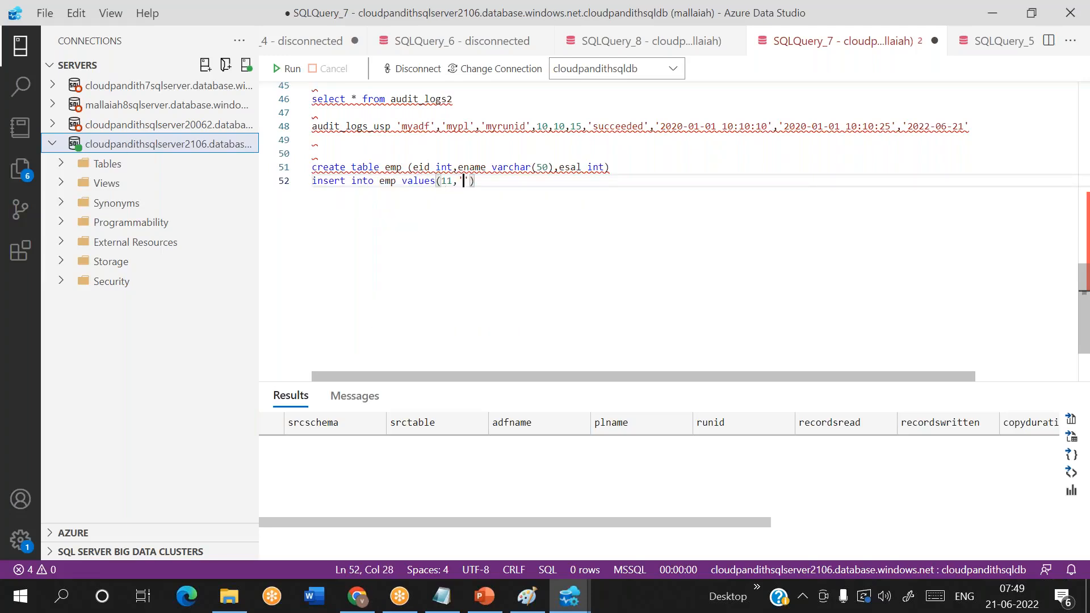
{"action": "type", "text": "deepak'"}
{"action": "type", "text": ",'"}
{"action": "key", "text": "BackSpace"}
{"action": "key", "text": "BackSpace"}
{"action": "type", "text": "1000),"}
{"action": "key", "text": "Return"}
- Add a second row to the emp insert with id 22, an employee name and salary 2000
{"action": "type", "text": "(22,'"}
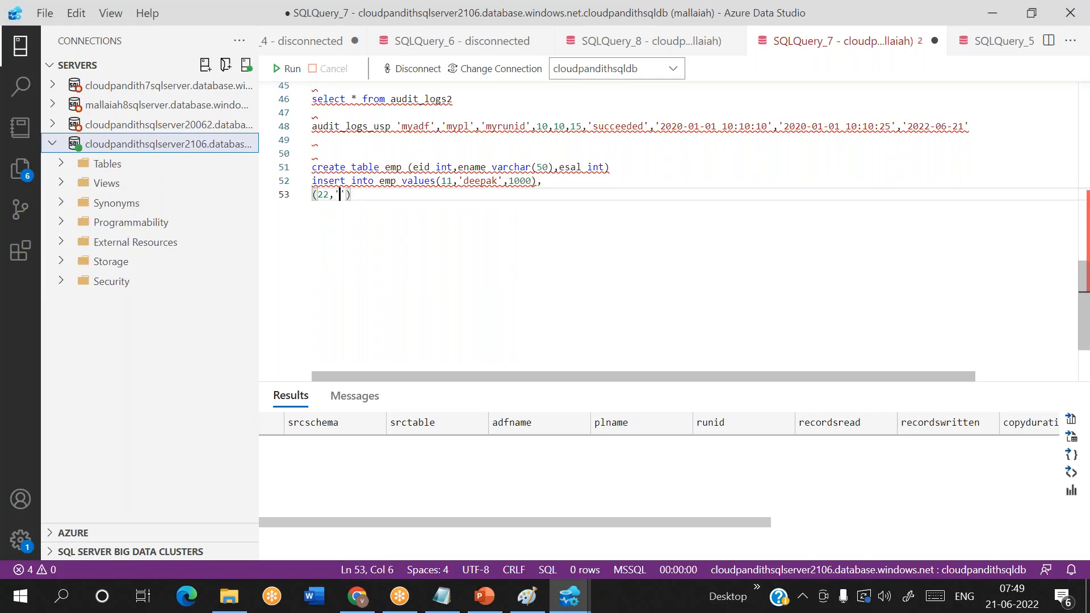
{"action": "type", "text": "prudhviu"}
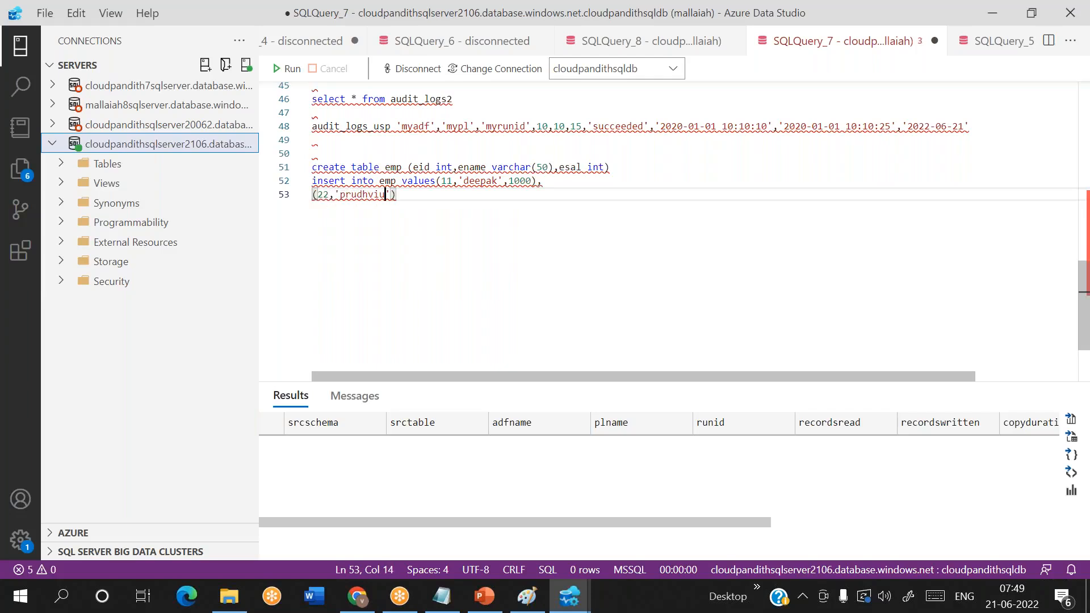
{"action": "key", "text": "BackSpace"}
{"action": "type", "text": "',2000)"}
{"action": "type", "text": ","}
{"action": "key", "text": "Return"}
- Add a third emp row with id 33, an employee name and salary 3000, and run only the emp create and insert statements
{"action": "type", "text": "(33,''"}
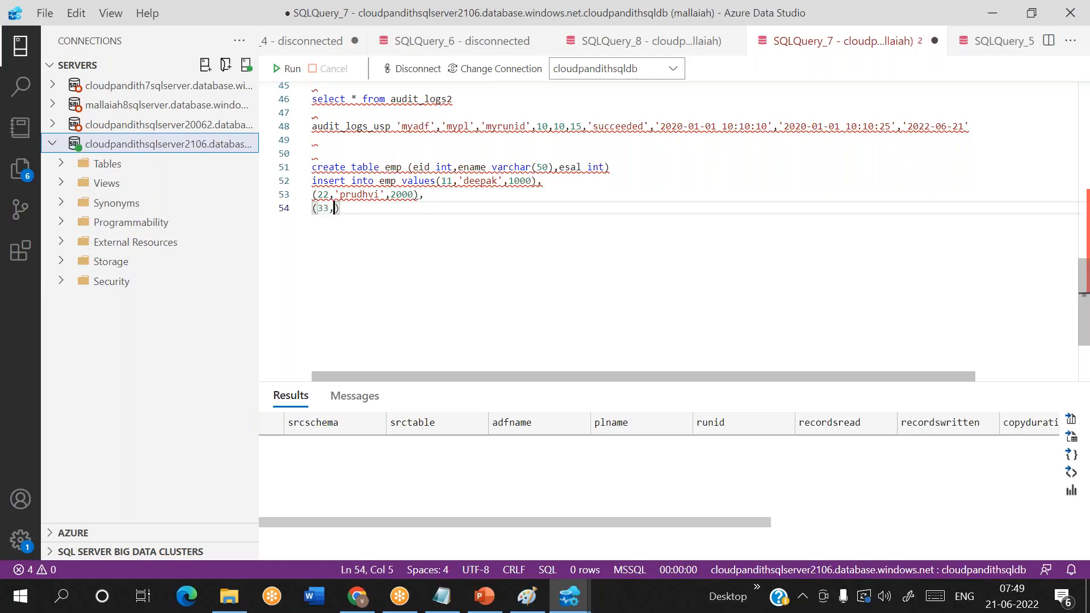
{"action": "type", "text": "rahul"}
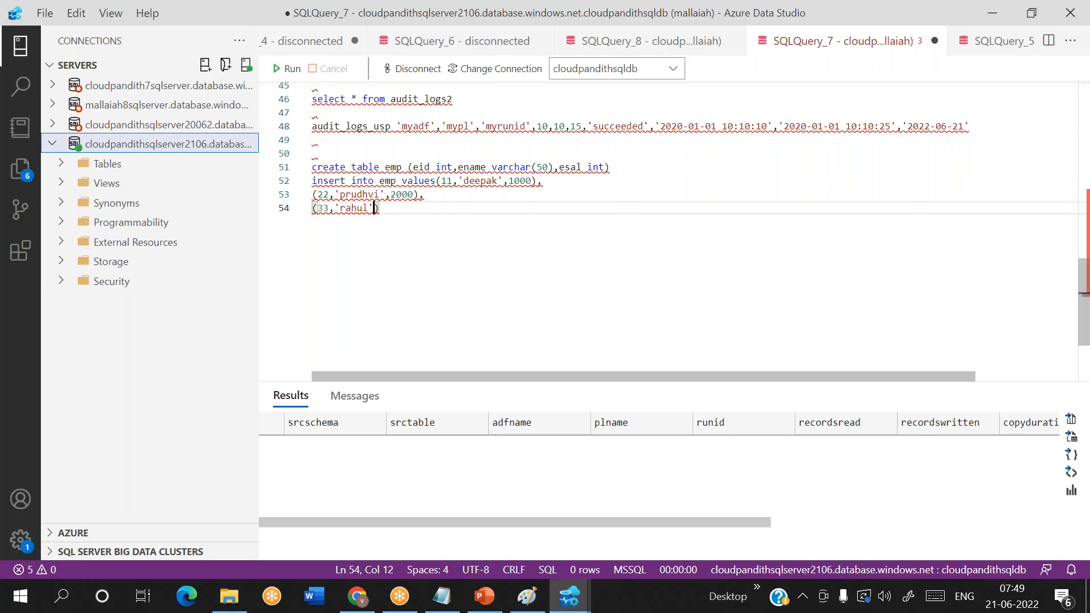
{"action": "type", "text": ",300"}
{"action": "left_click_drag", "start_coordinate": [442, 206], "coordinate": [312, 167]}
{"action": "key", "text": "F5"}
- Write select * from cust below the emp insert and run only that line
{"action": "left_click", "coordinate": [467, 224]}
{"action": "key", "text": "Return"}
{"action": "key", "text": "Return"}
{"action": "type", "text": "select 8 fr"}
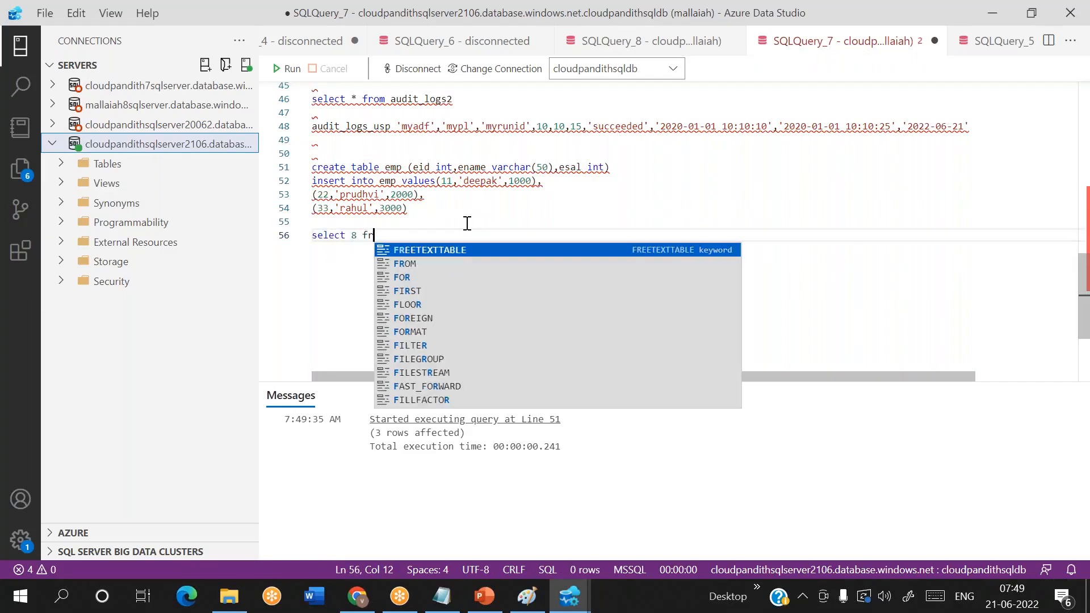
{"action": "key", "text": "BackSpace"}
{"action": "key", "text": "BackSpace"}
{"action": "type", "text": "* from cust"}
{"action": "key", "text": "Home"}
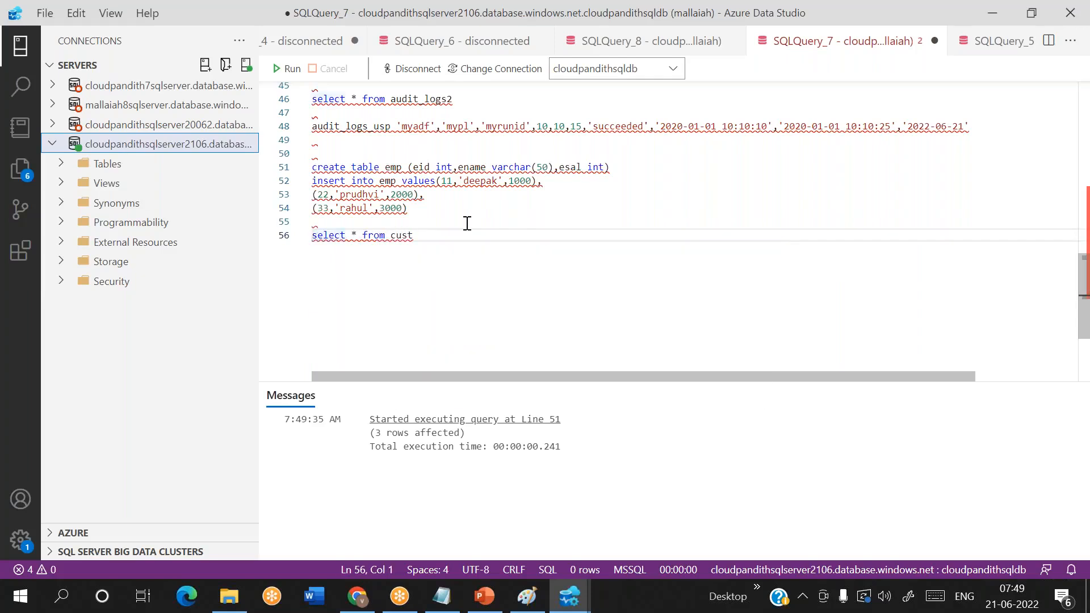
{"action": "key", "text": "shift+End"}
{"action": "left_click", "coordinate": [288, 68]}
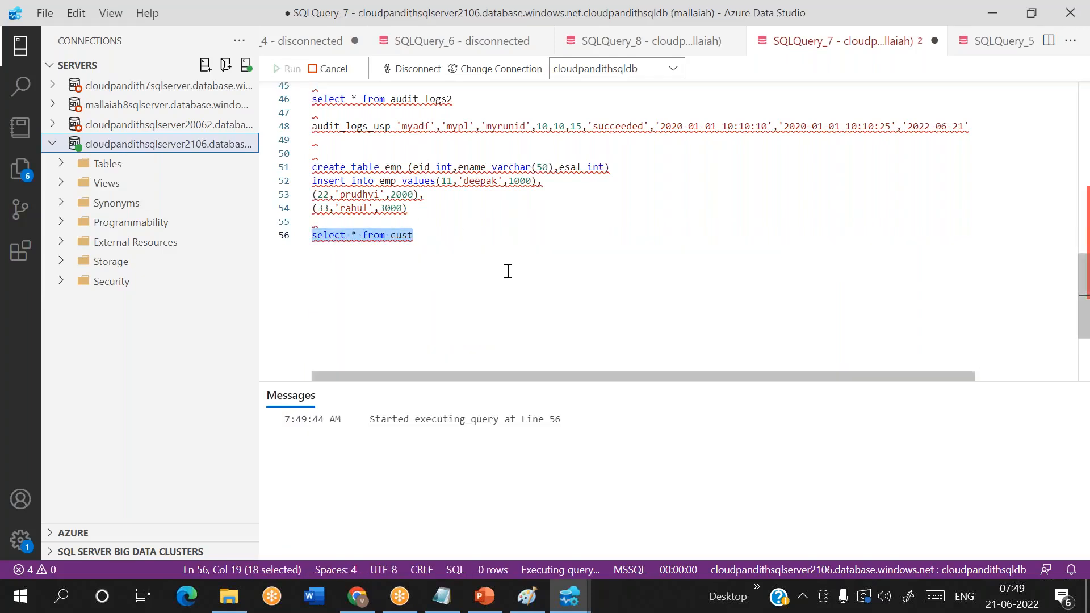
- Duplicate the cust select on the next line, change it to read from emp, and run only that line
{"action": "left_click", "coordinate": [438, 243]}
{"action": "key", "text": "shift+Home"}
{"action": "key", "text": "ctrl+c"}
{"action": "key", "text": "End"}
{"action": "key", "text": "Return"}
{"action": "key", "text": "ctrl+v"}
{"action": "key", "text": "BackSpace"}
{"action": "key", "text": "BackSpace"}
{"action": "type", "text": "emp"}
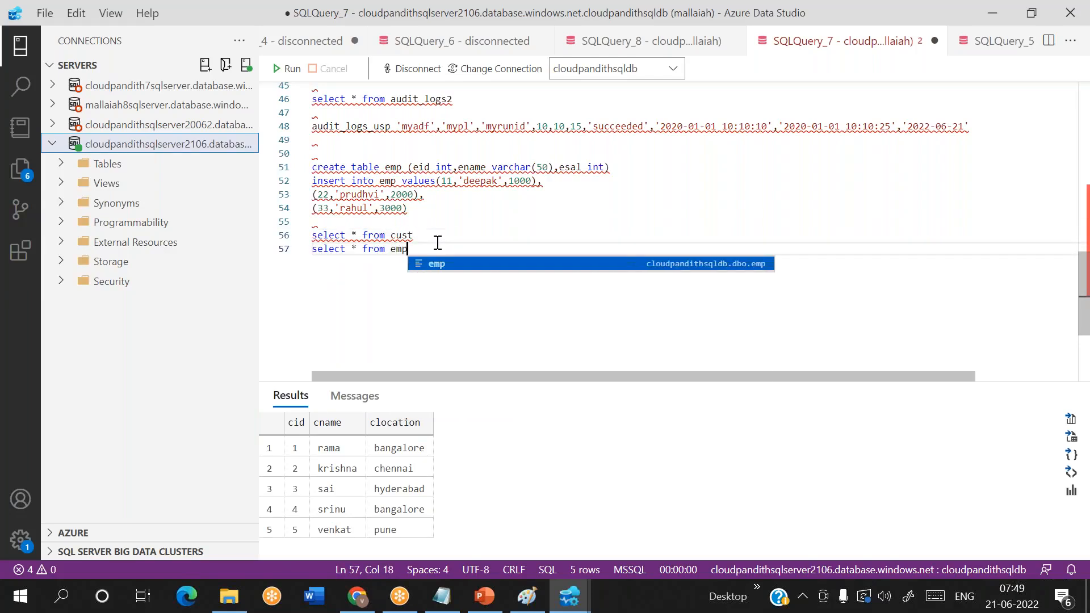
{"action": "key", "text": "shift+Home"}
{"action": "key", "text": "F5"}
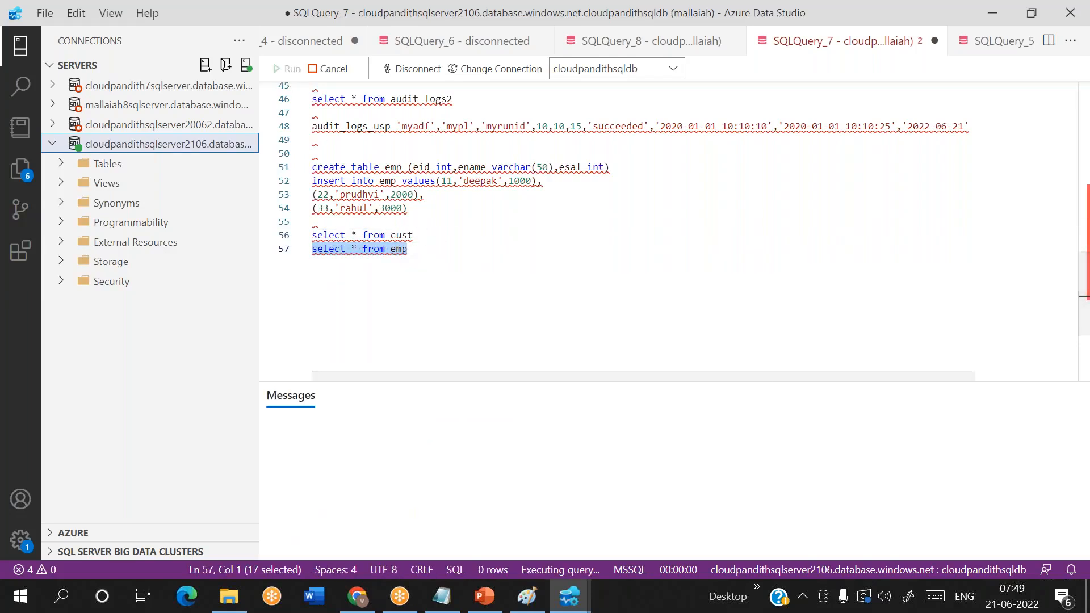
- Below the selects, start a create table metadata statement with columns srcschema varchar(50) and srctable varchar(50)
{"action": "left_click", "coordinate": [448, 260]}
{"action": "key", "text": "Return"}
{"action": "key", "text": "Return"}
{"action": "key", "text": "Return"}
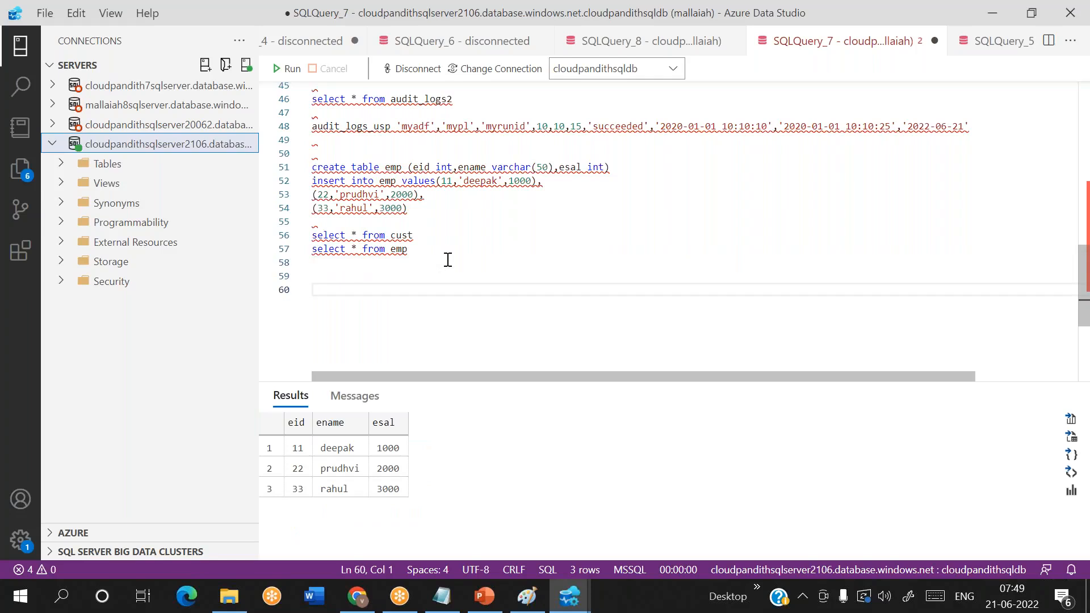
{"action": "type", "text": "create table "}
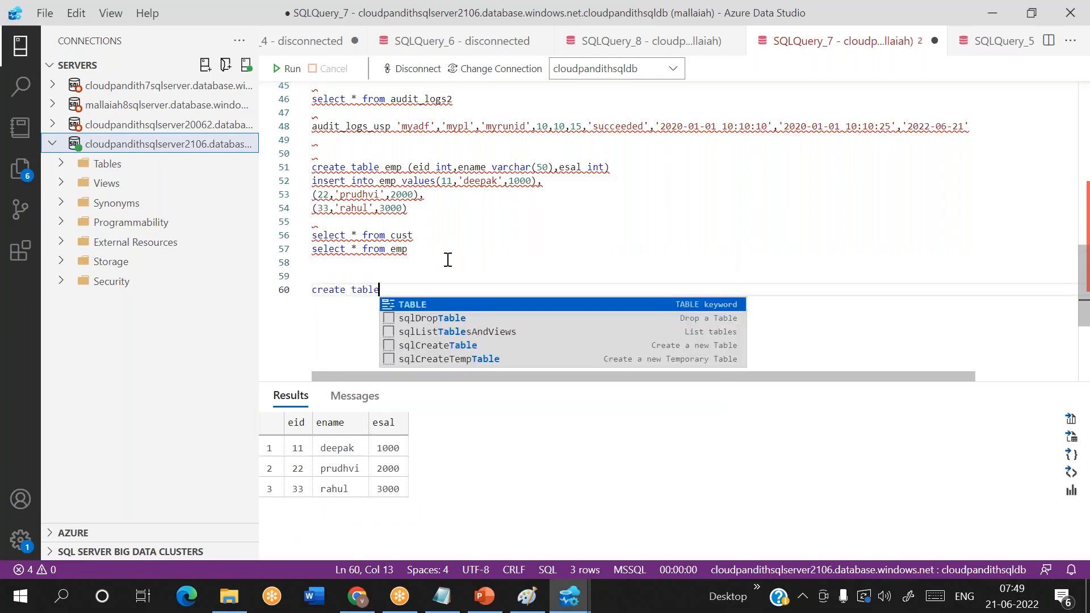
{"action": "type", "text": "metadata"}
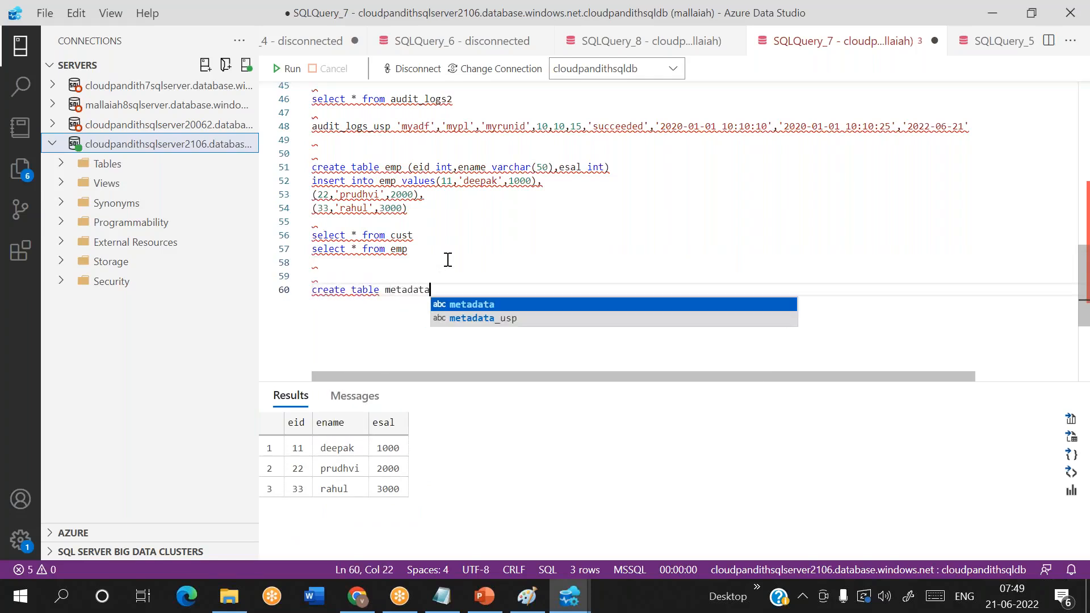
{"action": "type", "text": "("}
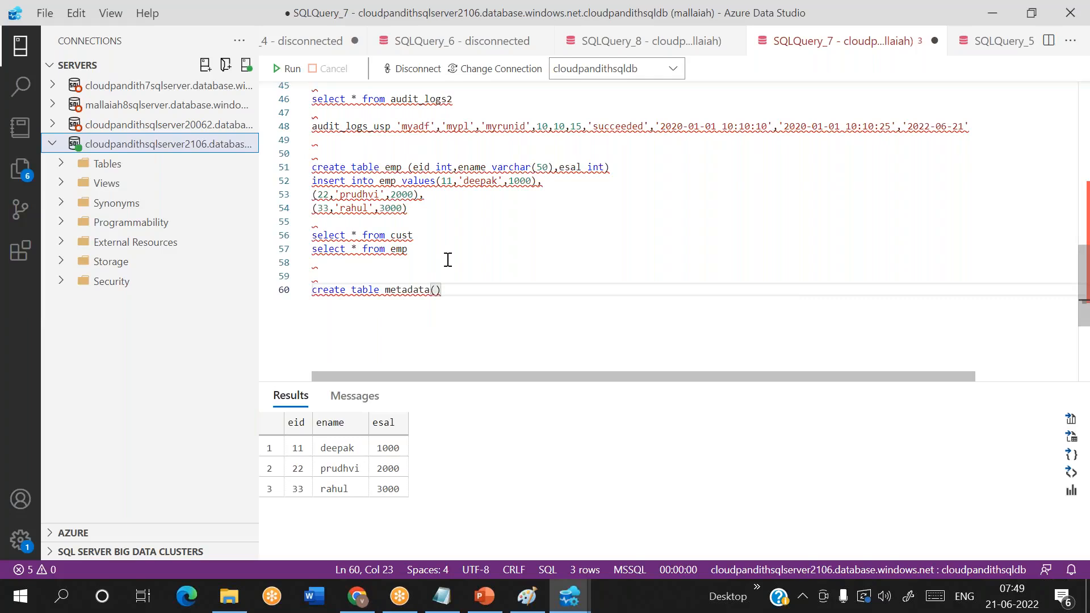
{"action": "type", "text": "srcschema va"}
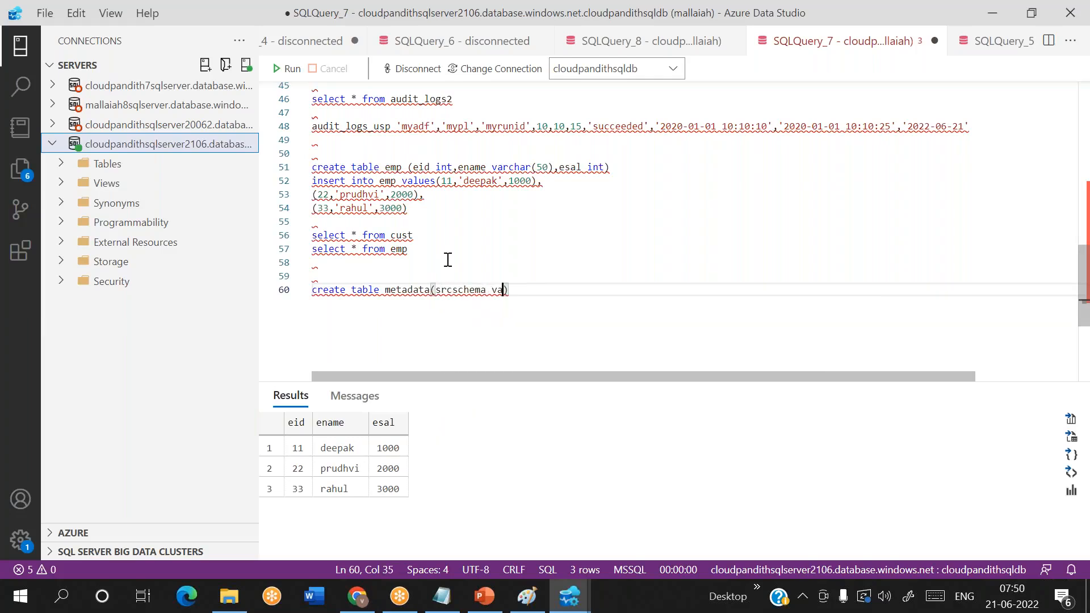
{"action": "type", "text": "rchar"}
{"action": "type", "text": "(50),srctab"}
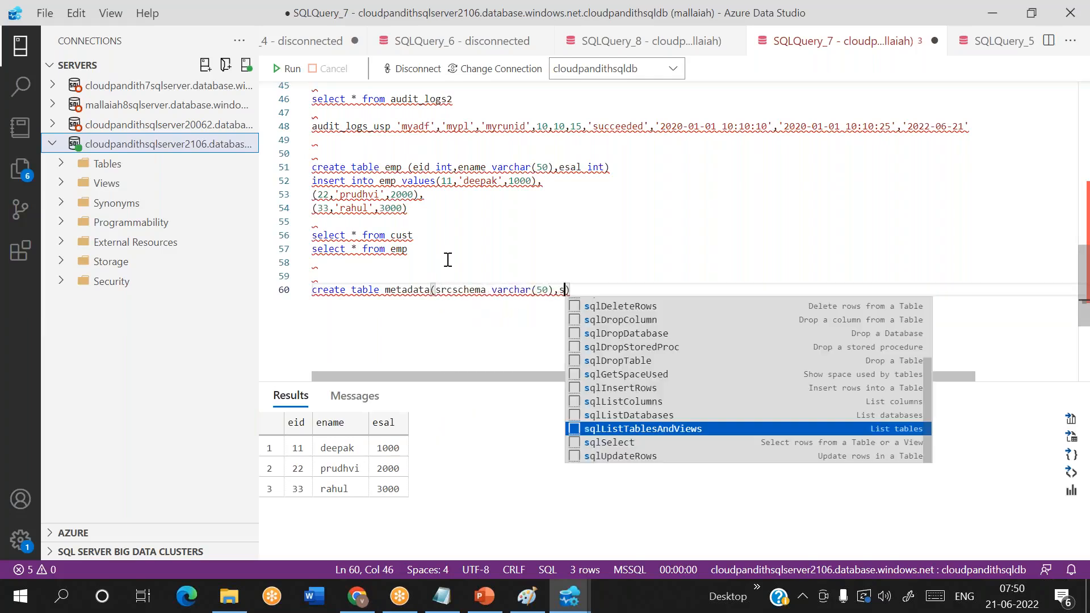
{"action": "type", "text": "le varchar(50"}
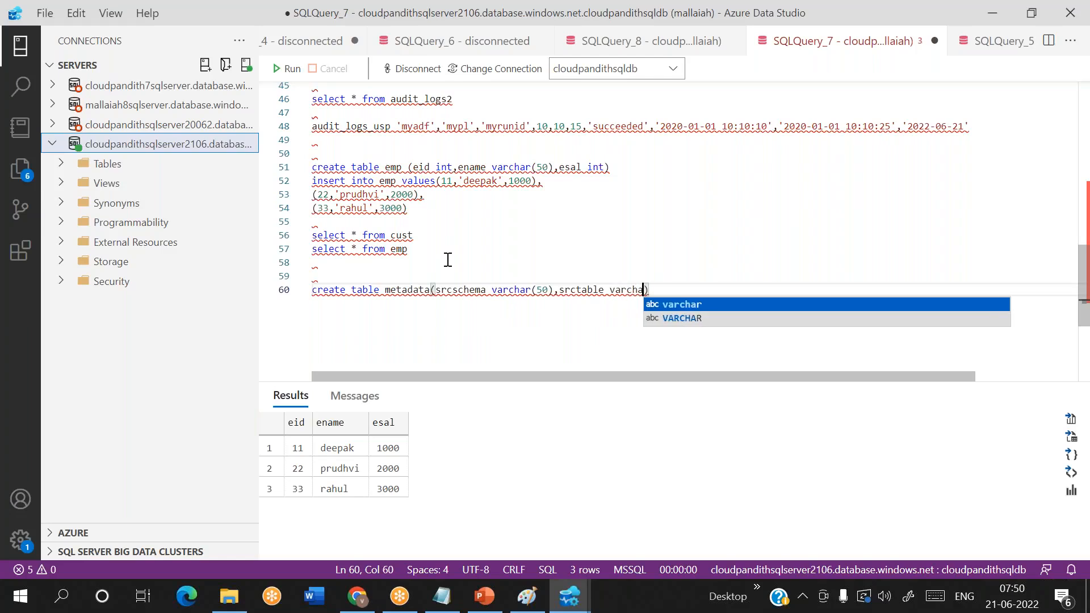
{"action": "type", "text": "),"}
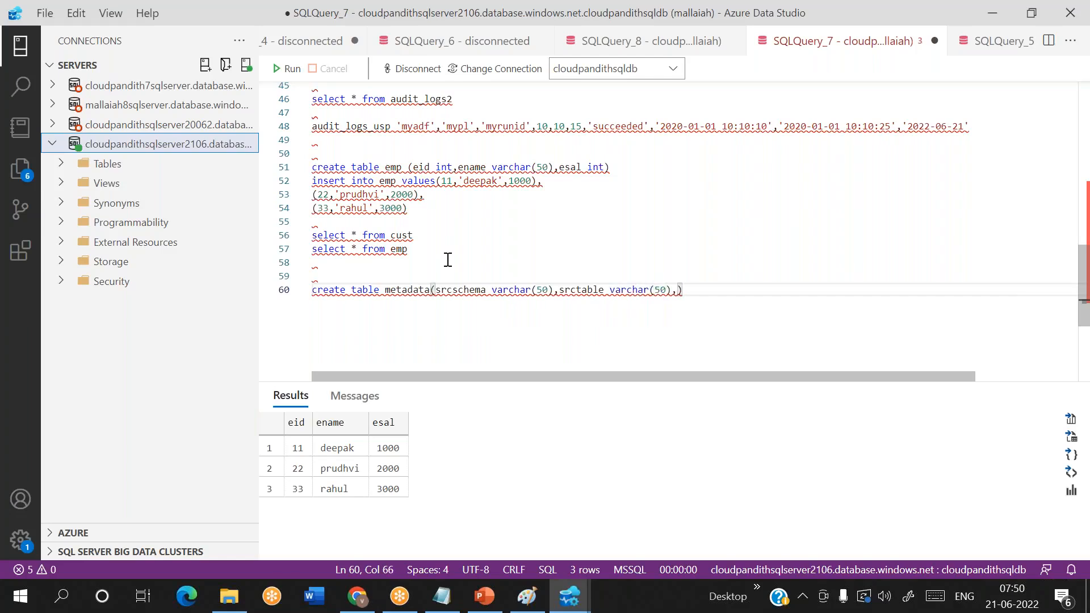
{"action": "type", "text": "sinkfolder varchatr("}
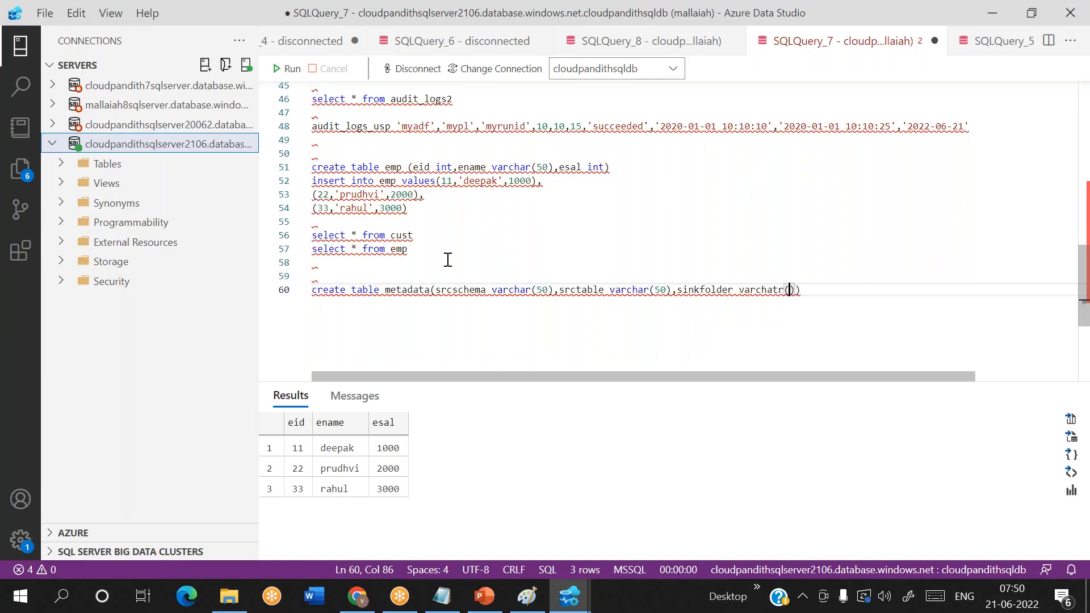
- Add the columns sinkfolder varchar(50) and is_active int to the metadata table definition
{"action": "key", "text": "BackSpace"}
{"action": "key", "text": "BackSpace"}
{"action": "type", "text": "r(50"}
{"action": "key", "text": "BackSpace"}
{"action": "type", "text": "),is "}
{"action": "type", "text": "active int,"}
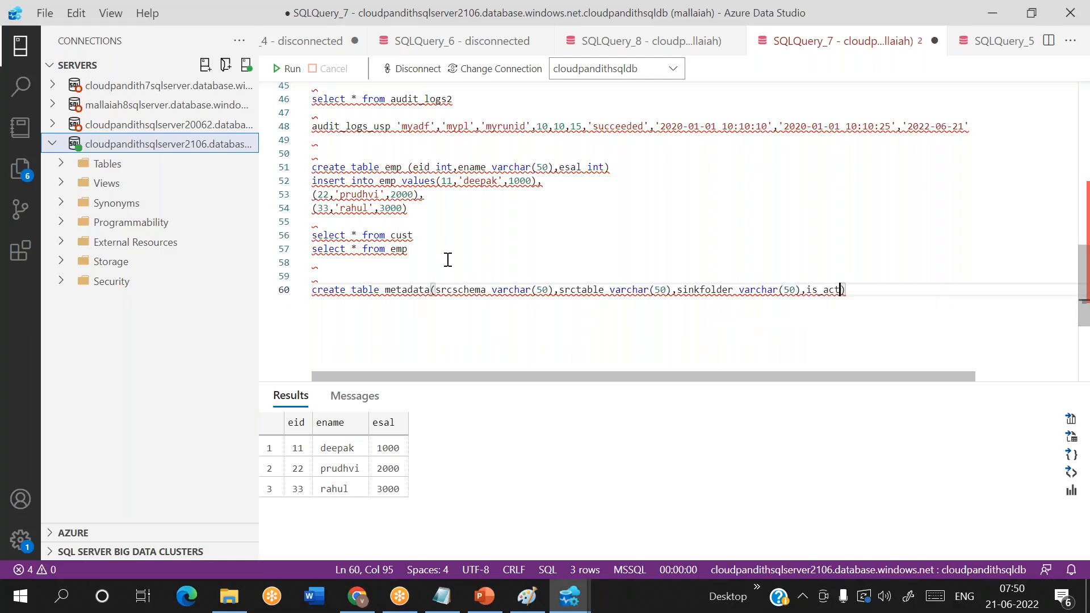
{"action": "type", "text": "status vatchar"}
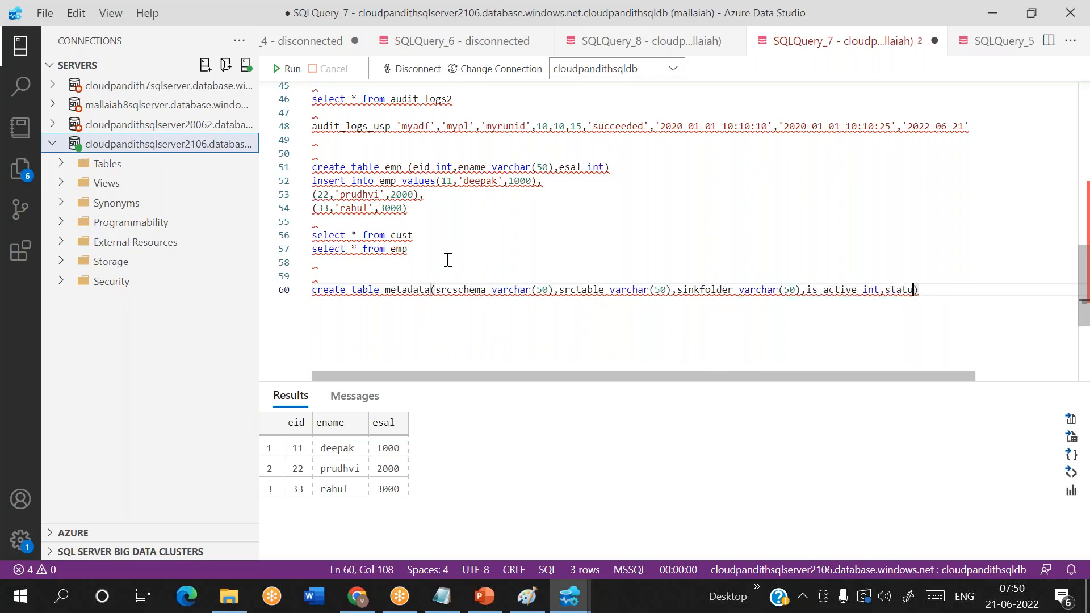
- Finish the metadata table definition with a status varchar(50) column
{"action": "key", "text": "BackSpace"}
{"action": "key", "text": "BackSpace"}
{"action": "key", "text": "BackSpace"}
{"action": "key", "text": "BackSpace"}
{"action": "key", "text": "BackSpace"}
{"action": "type", "text": "rchar"}
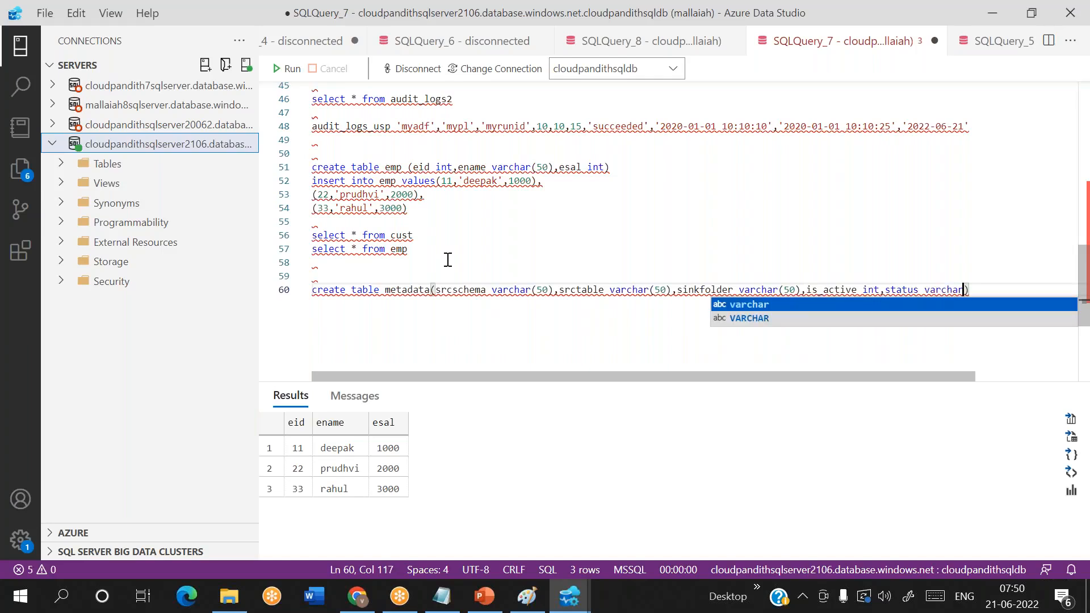
{"action": "type", "text": "(50"}
{"action": "key", "text": "End"}
- Start an insert into metadata values statement on the next line with 'dbo' as the source schema
{"action": "key", "text": "Return"}
{"action": "type", "text": "insert into metadata"}
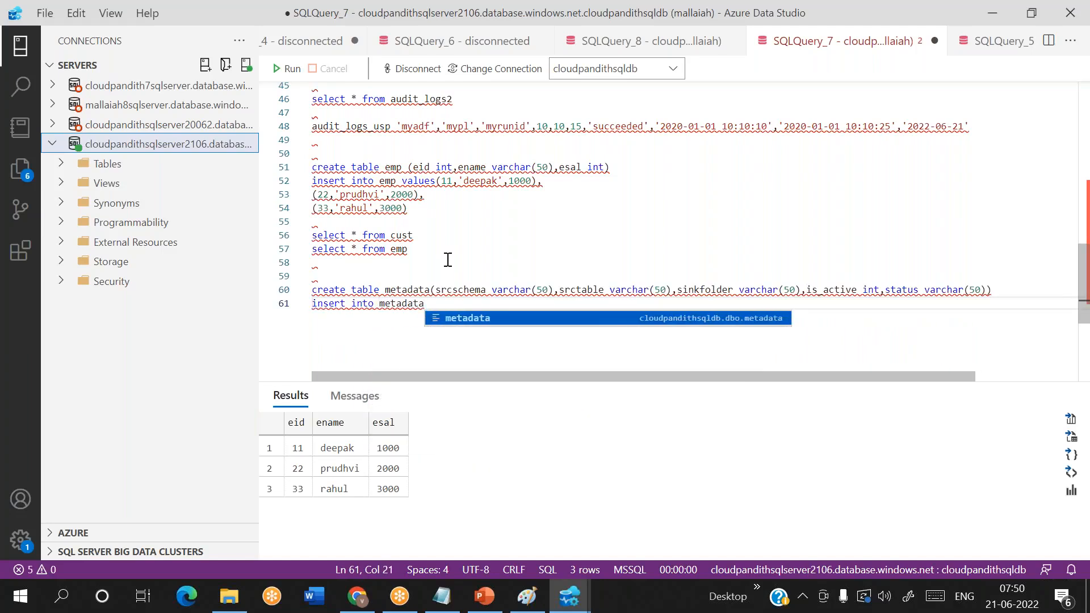
{"action": "key", "text": "Escape"}
{"action": "type", "text": "('dbo','"}
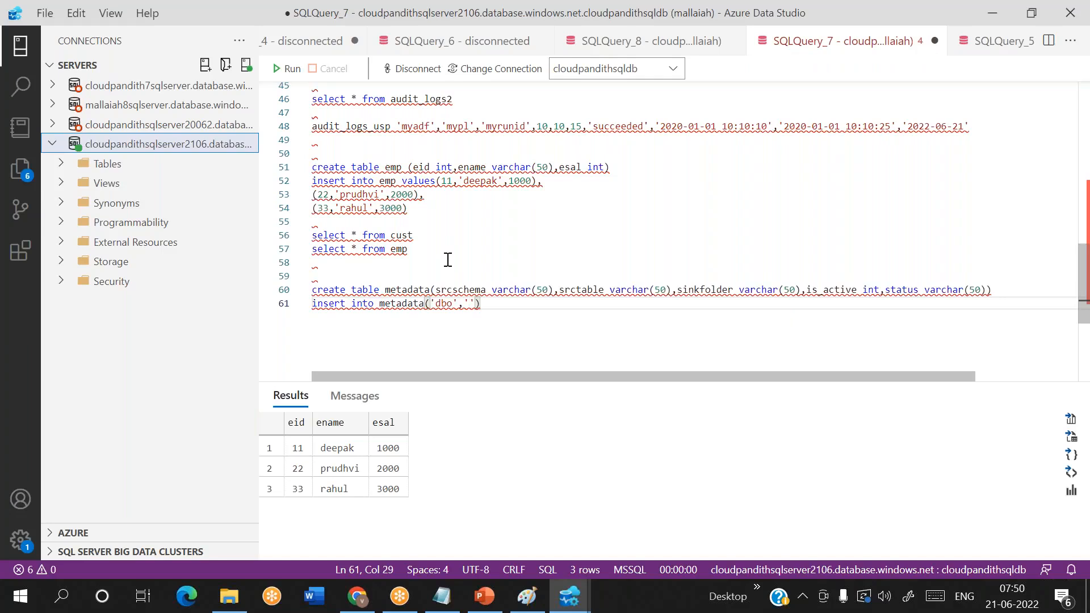
{"action": "key", "text": "Left"}
{"action": "key", "text": "Left"}
{"action": "key", "text": "Right"}
{"action": "key", "text": "Right"}
{"action": "key", "text": "Right"}
{"action": "type", "text": "values('db"}
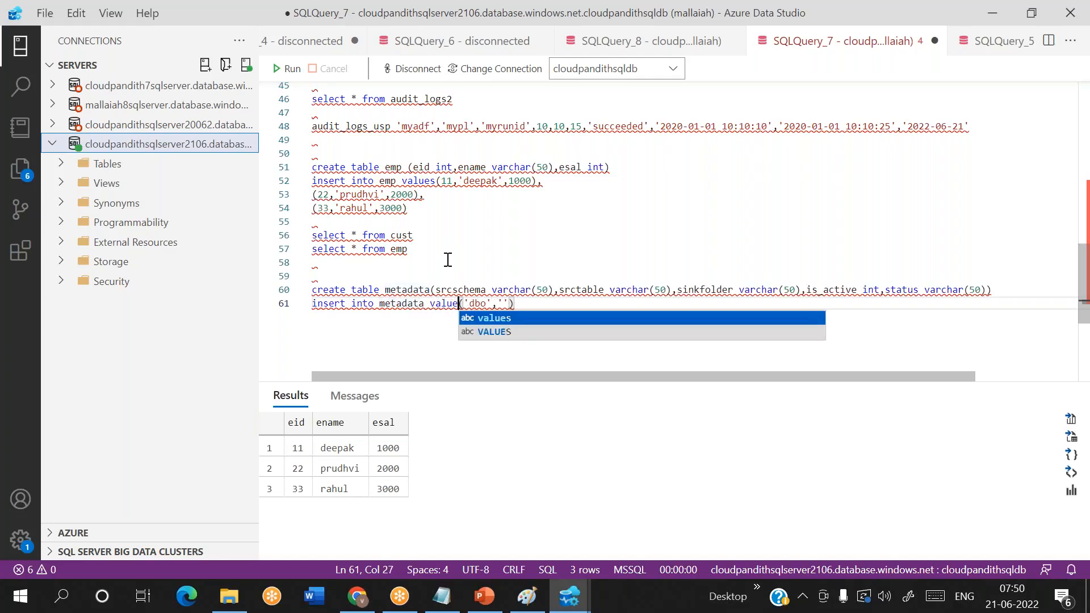
{"action": "type", "text": "o"}
{"action": "key", "text": "Right"}
{"action": "key", "text": "Right"}
{"action": "key", "text": "Right"}
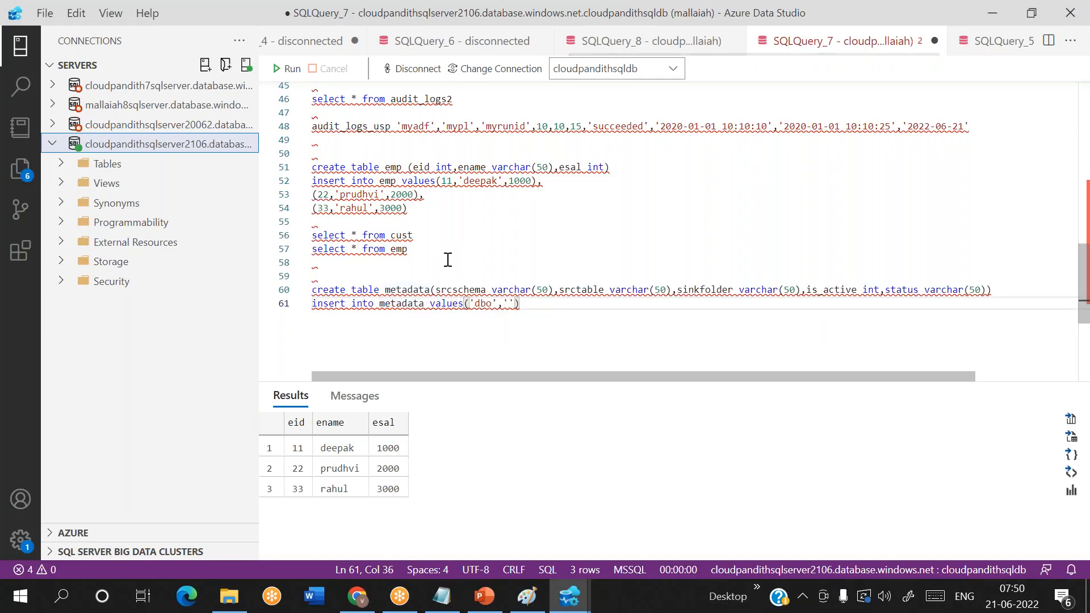
- Complete the metadata insert row with the values 'cust', 'custout', 1 and 'ready'
{"action": "type", "text": "cust"}
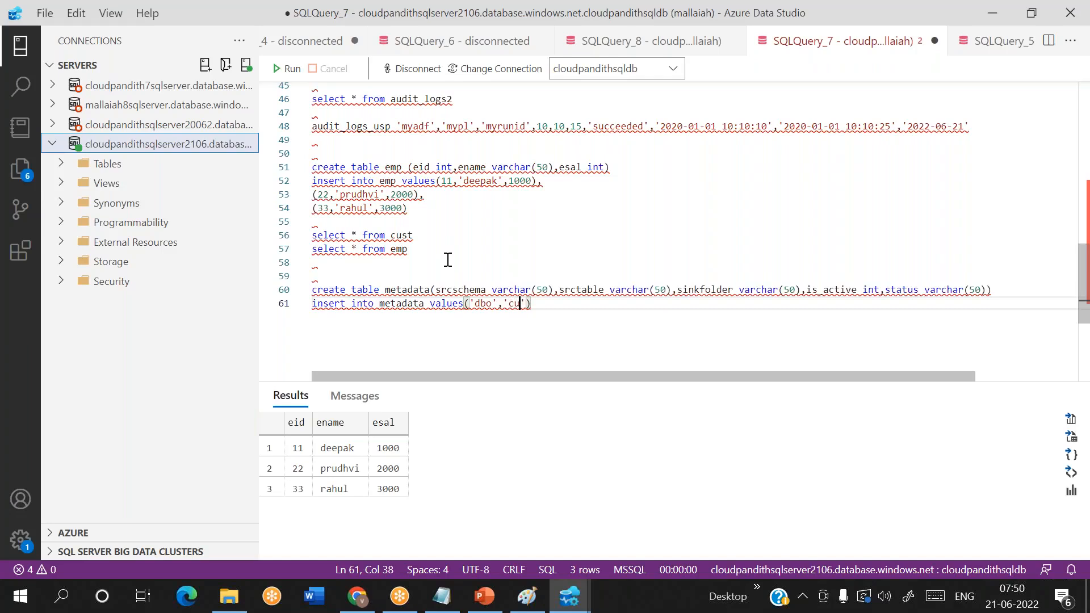
{"action": "type", "text": "','custout',"}
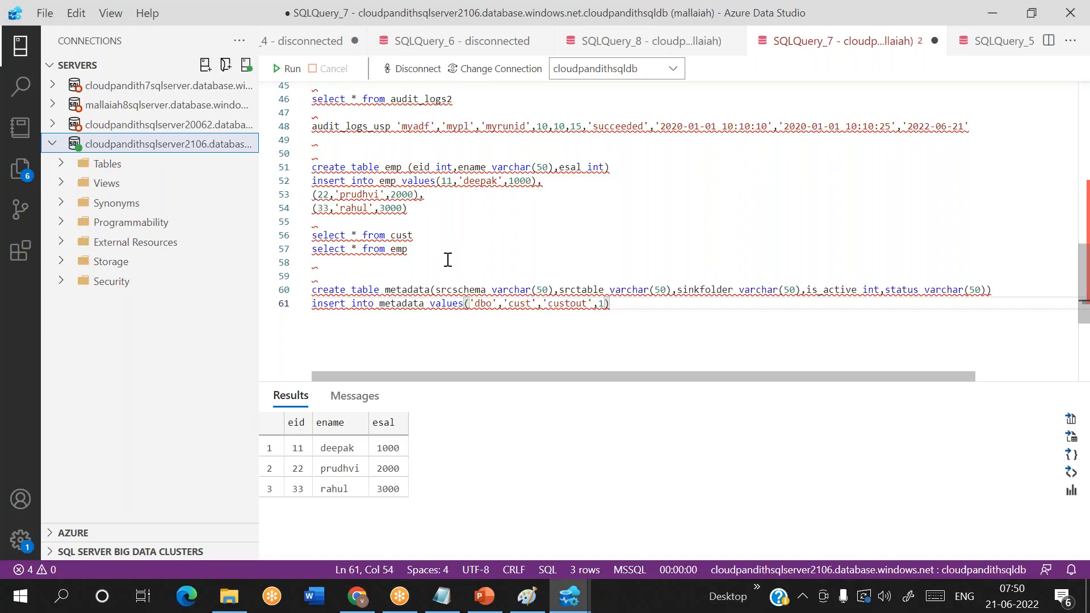
{"action": "type", "text": "1,'ready')"}
- Duplicate the metadata insert line twice on the lines directly below it
{"action": "key", "text": "shift+Home"}
{"action": "key", "text": "ctrl+c"}
{"action": "key", "text": "End"}
{"action": "key", "text": "Return"}
{"action": "key", "text": "ctrl+v"}
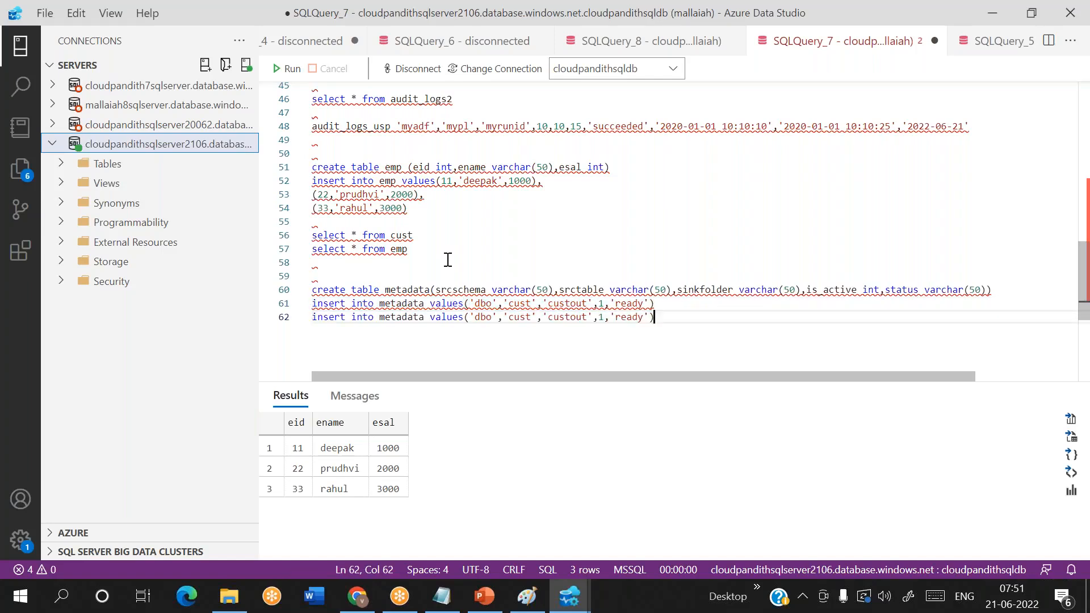
{"action": "key", "text": "shift+Home"}
{"action": "key", "text": "ctrl+c"}
{"action": "key", "text": "End"}
{"action": "key", "text": "Return"}
{"action": "key", "text": "ctrl+v"}
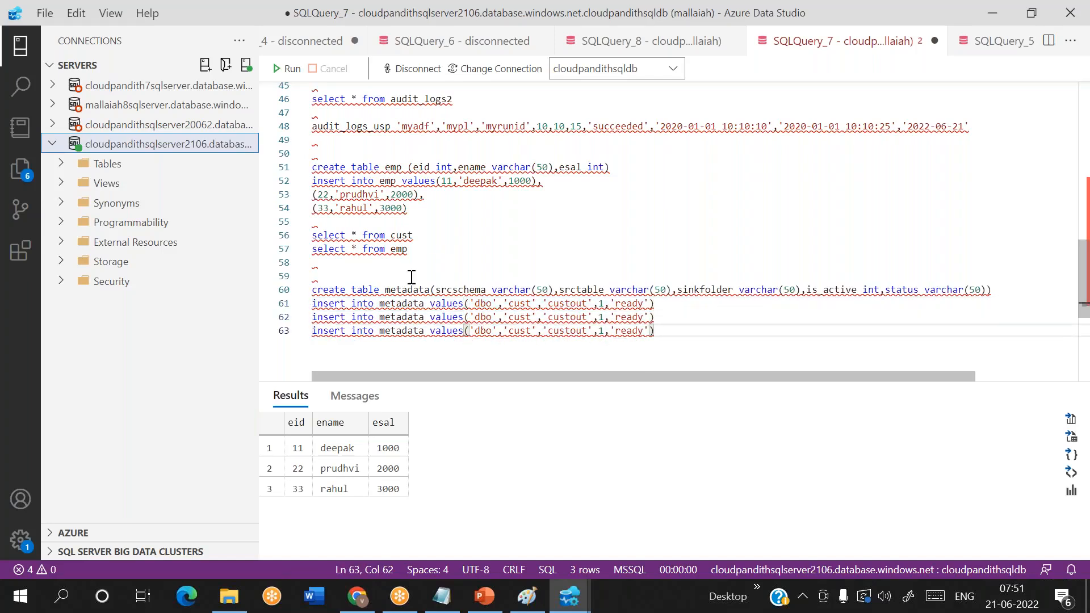
- In the third metadata insert, change the source table to 'orders', the sink folder to 'orderout' and is_active to 0
{"action": "left_click", "coordinate": [530, 330]}
{"action": "key", "text": "BackSpace"}
{"action": "key", "text": "BackSpace"}
{"action": "key", "text": "BackSpace"}
{"action": "key", "text": "BackSpace"}
{"action": "type", "text": "orders"}
{"action": "key", "text": "BackSpace"}
{"action": "key", "text": "BackSpace"}
{"action": "key", "text": "BackSpace"}
{"action": "key", "text": "BackSpace"}
{"action": "type", "text": "order"}
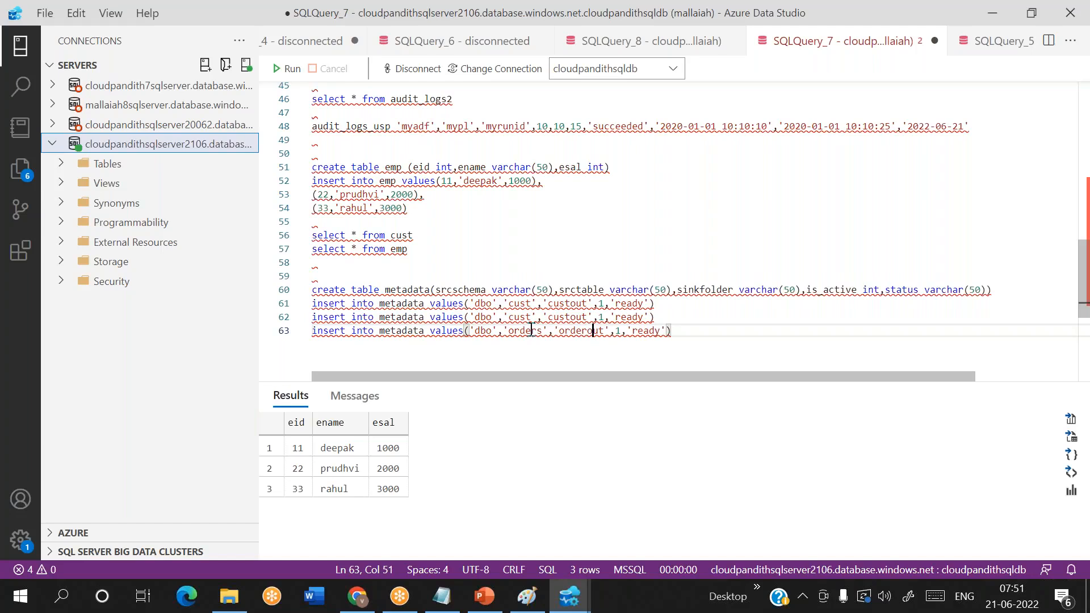
{"action": "key", "text": "BackSpace"}
{"action": "type", "text": "0"}
- In the second metadata insert, change the source table to 'emp' and the sink folder to 'empout'
{"action": "left_click", "coordinate": [532, 316]}
{"action": "key", "text": "BackSpace"}
{"action": "key", "text": "BackSpace"}
{"action": "key", "text": "BackSpace"}
{"action": "key", "text": "BackSpace"}
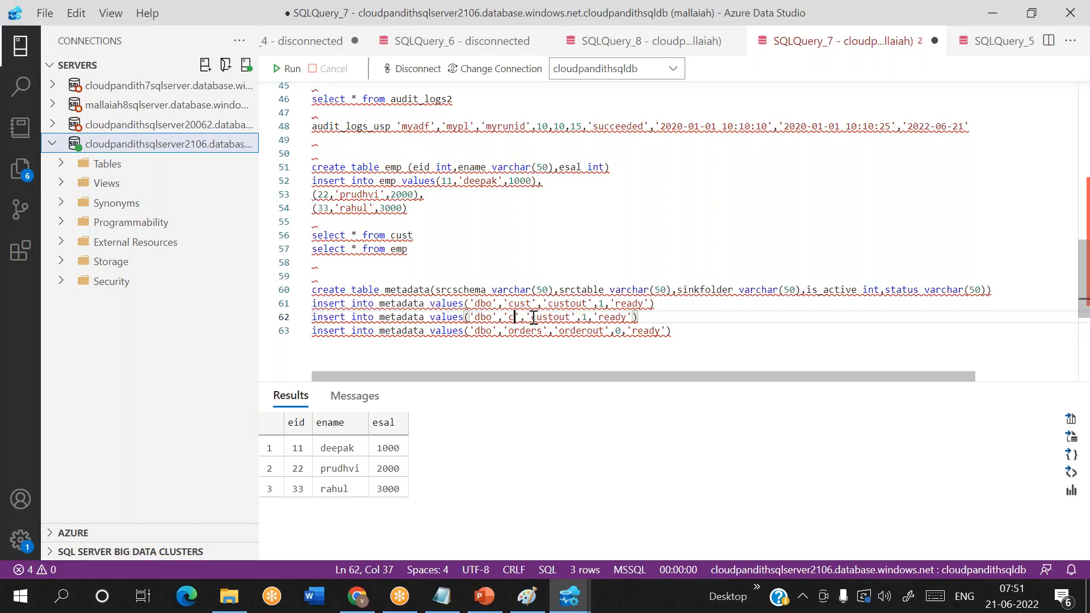
{"action": "type", "text": "emp"}
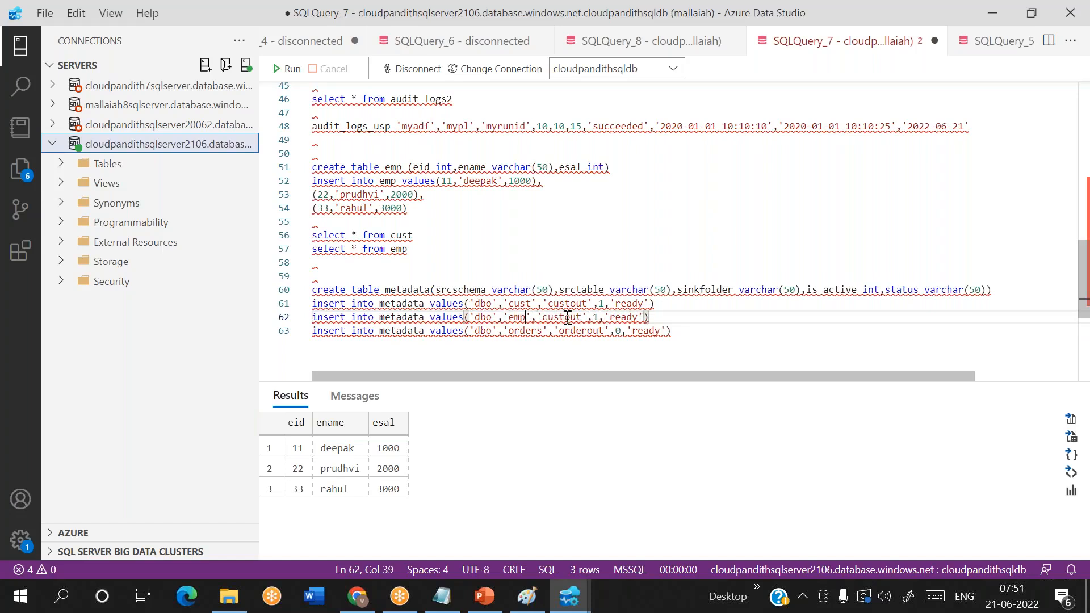
{"action": "key", "text": "BackSpace"}
{"action": "key", "text": "BackSpace"}
{"action": "key", "text": "BackSpace"}
{"action": "key", "text": "BackSpace"}
{"action": "type", "text": "emp"}
- Run the create table metadata statement together with its three insert statements
{"action": "left_click_drag", "start_coordinate": [680, 334], "coordinate": [292, 292]}
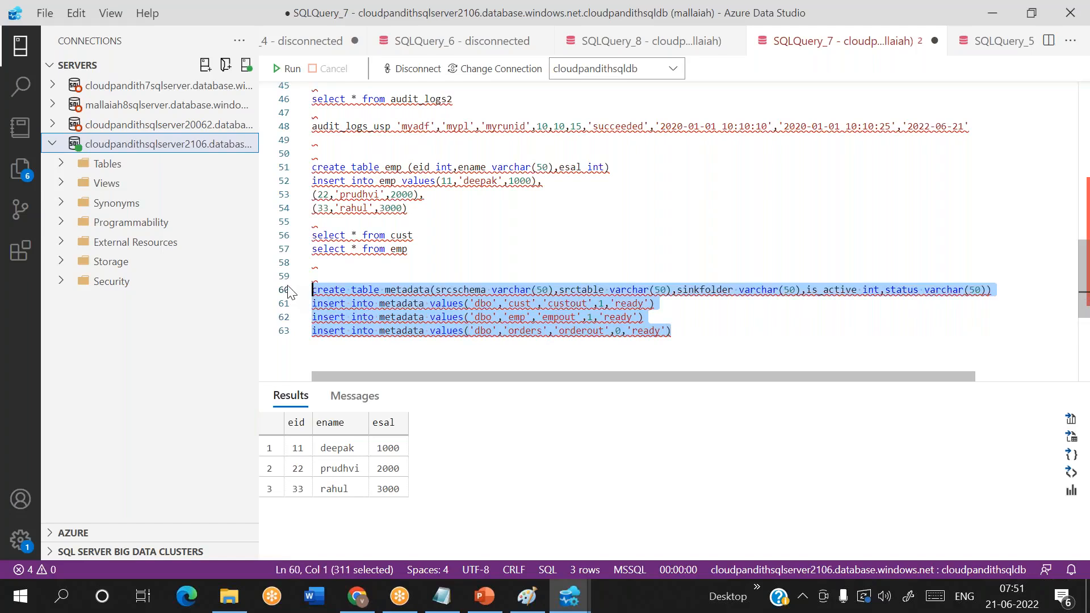
{"action": "left_click", "coordinate": [282, 69]}
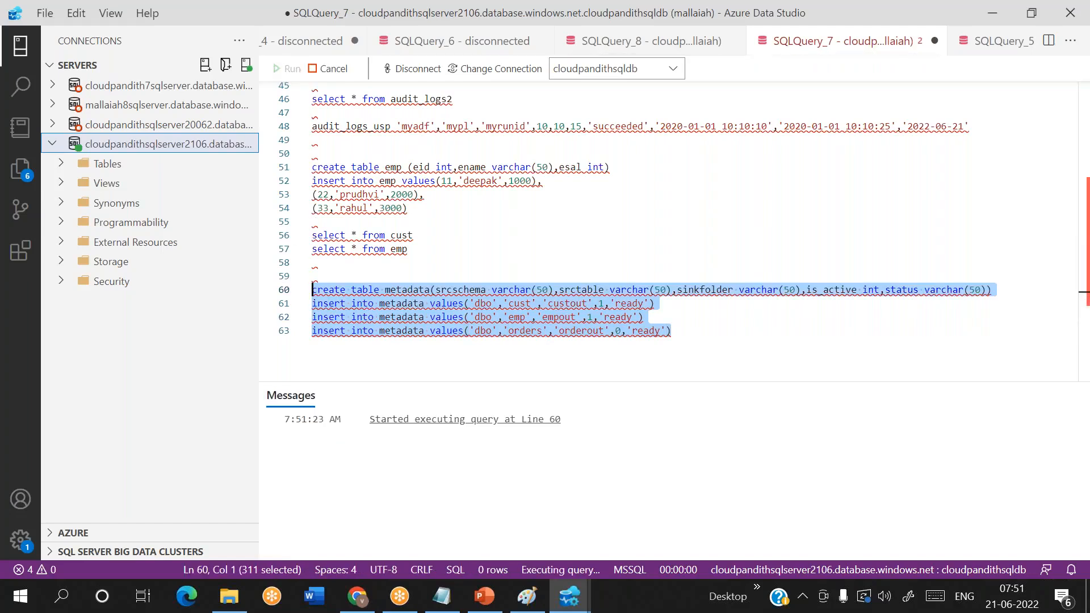
{"action": "left_click", "coordinate": [727, 319]}
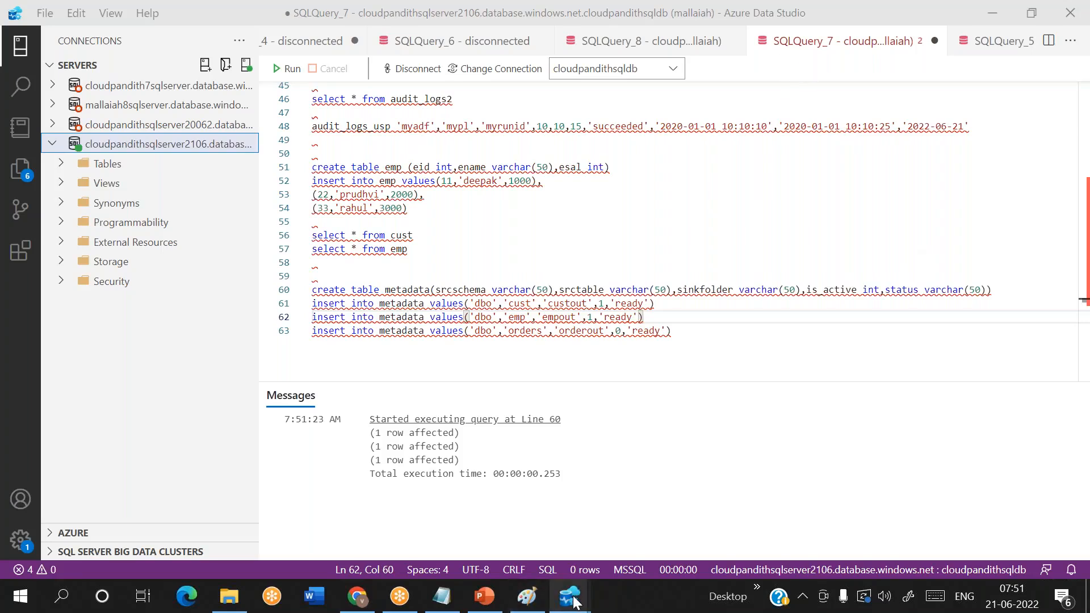
- Switch to Azure Data Factory in Chrome and create a new blank pipeline
{"action": "mouse_move", "coordinate": [572, 599]}
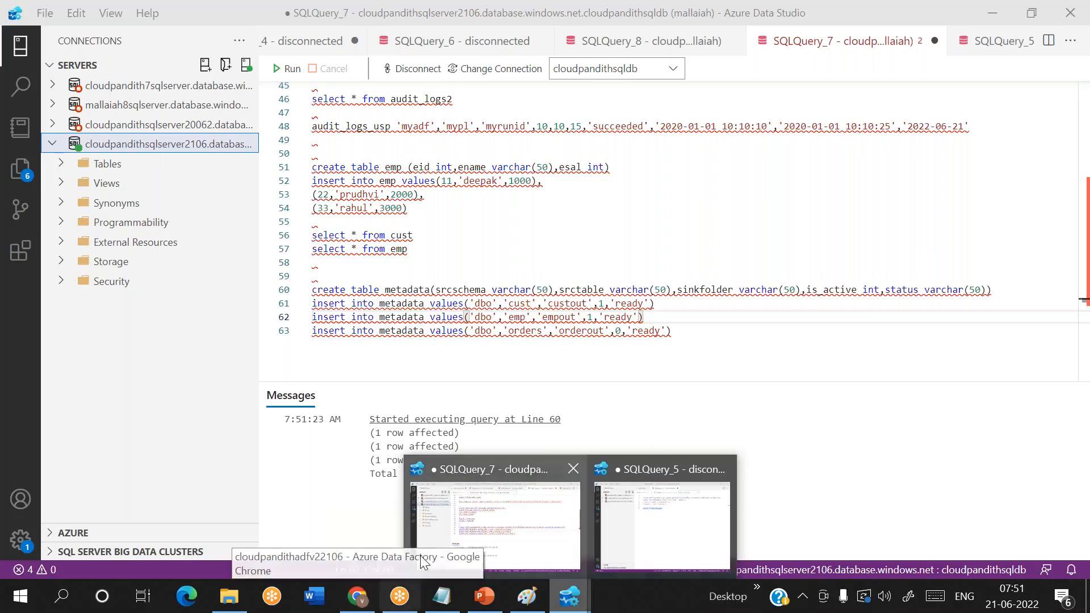
{"action": "left_click", "coordinate": [350, 599]}
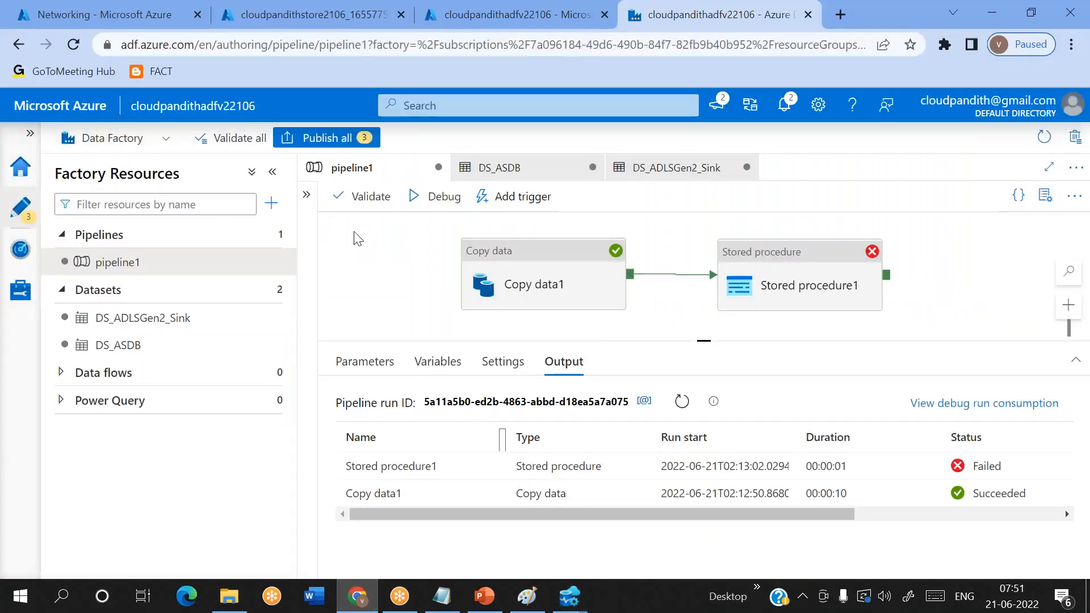
{"action": "left_click", "coordinate": [271, 203]}
{"action": "mouse_move", "coordinate": [397, 227]}
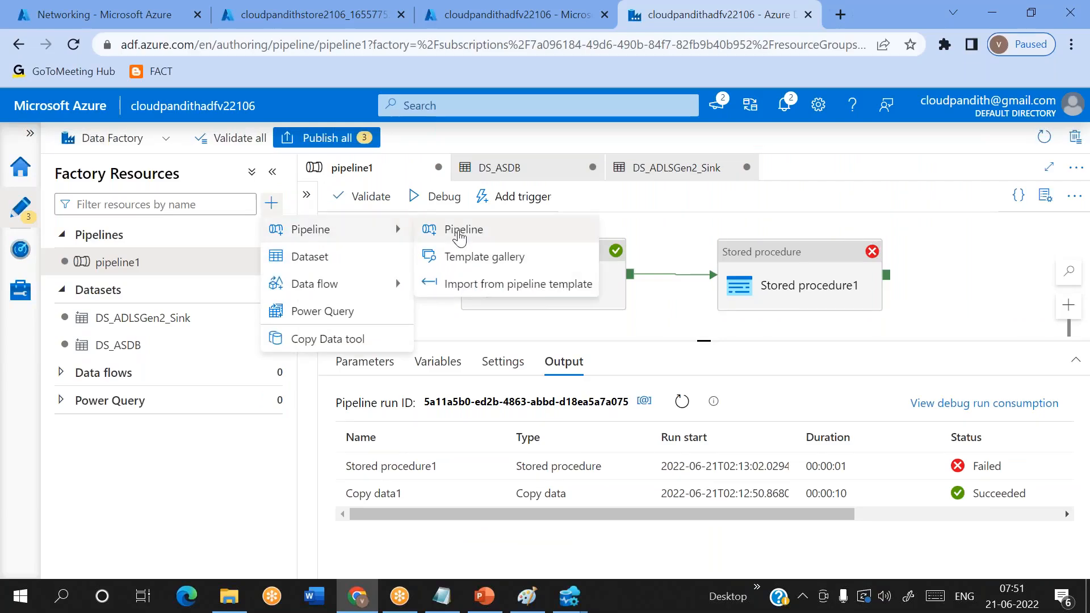
{"action": "left_click", "coordinate": [457, 229]}
- Find the Lookup activity by searching for 'look' and add it to the new pipeline's canvas
{"action": "left_click", "coordinate": [414, 224]}
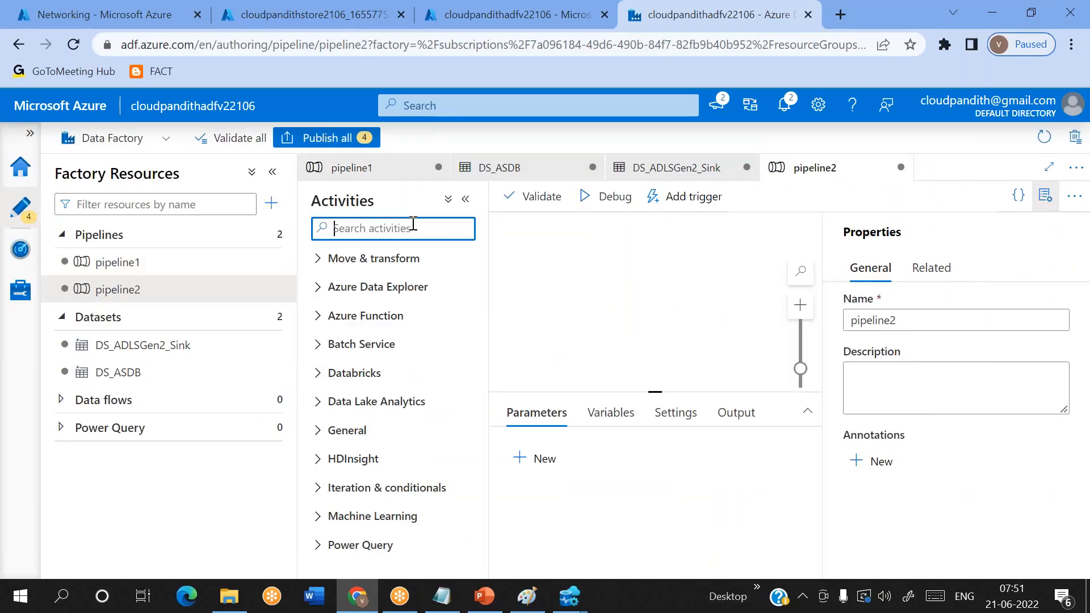
{"action": "type", "text": "look"}
{"action": "left_click_drag", "start_coordinate": [392, 290], "coordinate": [622, 291]}
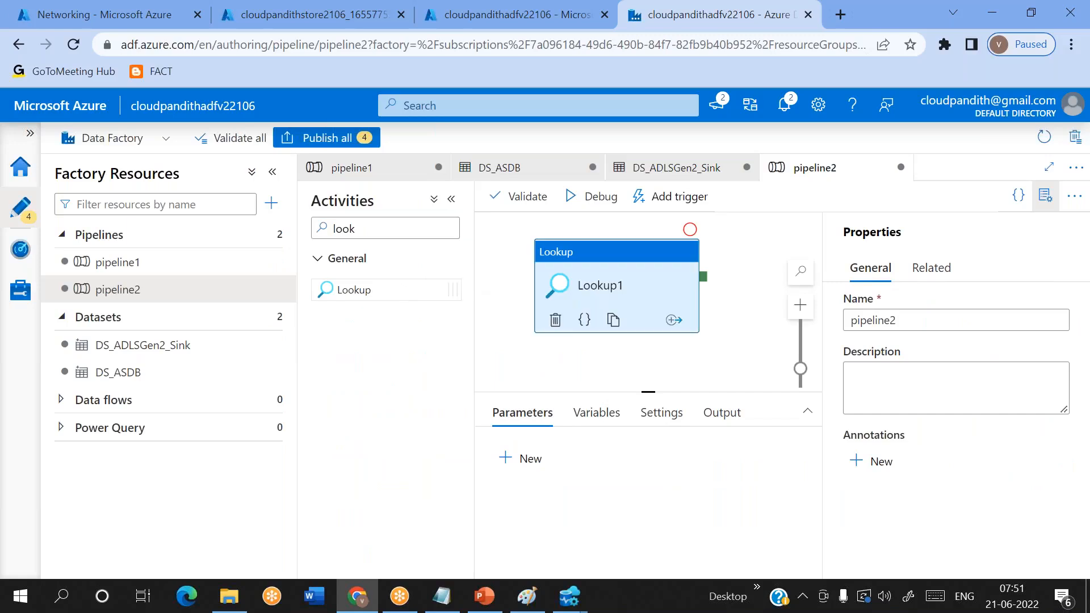
- Hide the pipeline properties, enlarge the activity settings area and start a new Azure SQL Database source dataset for the Lookup
{"action": "left_click", "coordinate": [1045, 196]}
{"action": "left_click_drag", "start_coordinate": [782, 386], "coordinate": [782, 359]}
{"action": "left_click", "coordinate": [575, 380]}
{"action": "left_click", "coordinate": [901, 422]}
{"action": "type", "text": "sql da"}
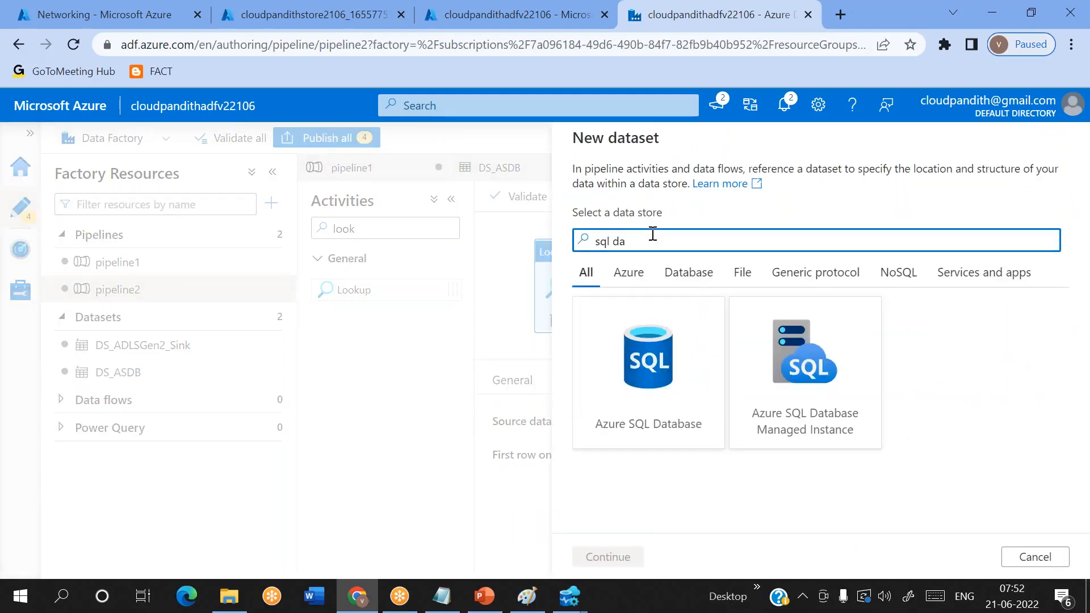
{"action": "double_click", "coordinate": [652, 397]}
- Name the new dataset DS_ASDB_lkp
{"action": "left_click", "coordinate": [657, 182]}
{"action": "key", "text": "ctrl+a"}
{"action": "key", "text": "BackSpace"}
{"action": "type", "text": "DS+A"}
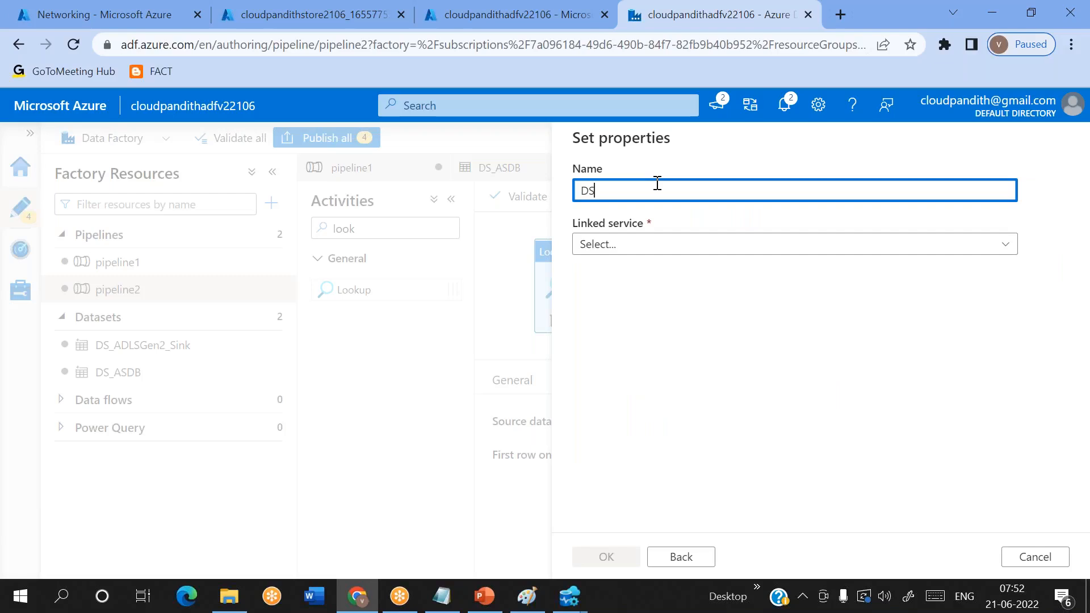
{"action": "key", "text": "BackSpace"}
{"action": "key", "text": "BackSpace"}
{"action": "type", "text": "_ASDB_lkp"}
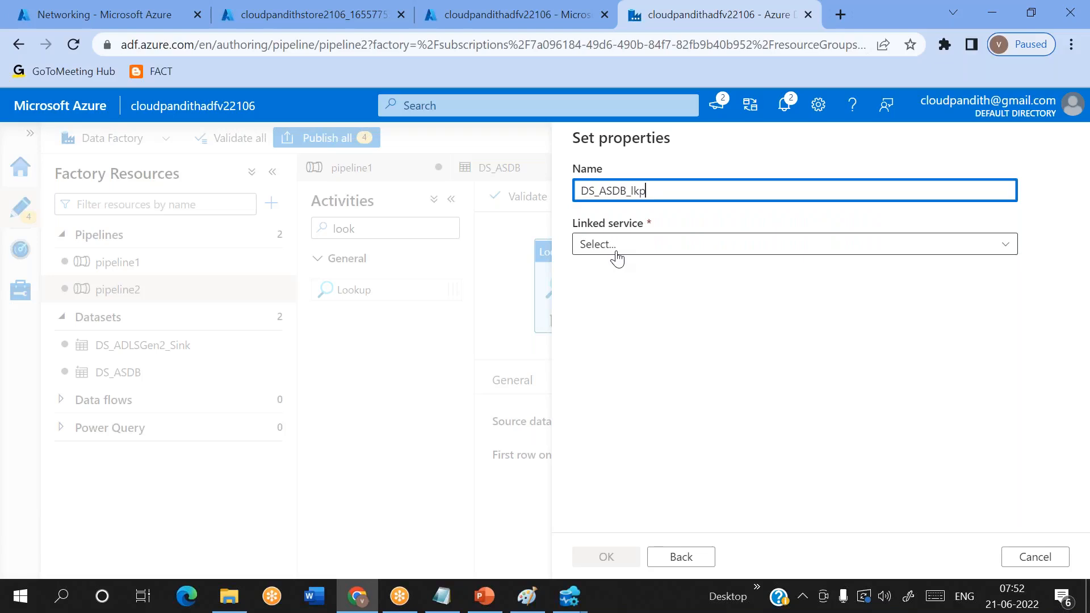
- Assign the linked service LS_ASDB to the dataset, leave its table name empty and create it
{"action": "left_click", "coordinate": [619, 249]}
{"action": "left_click", "coordinate": [606, 358]}
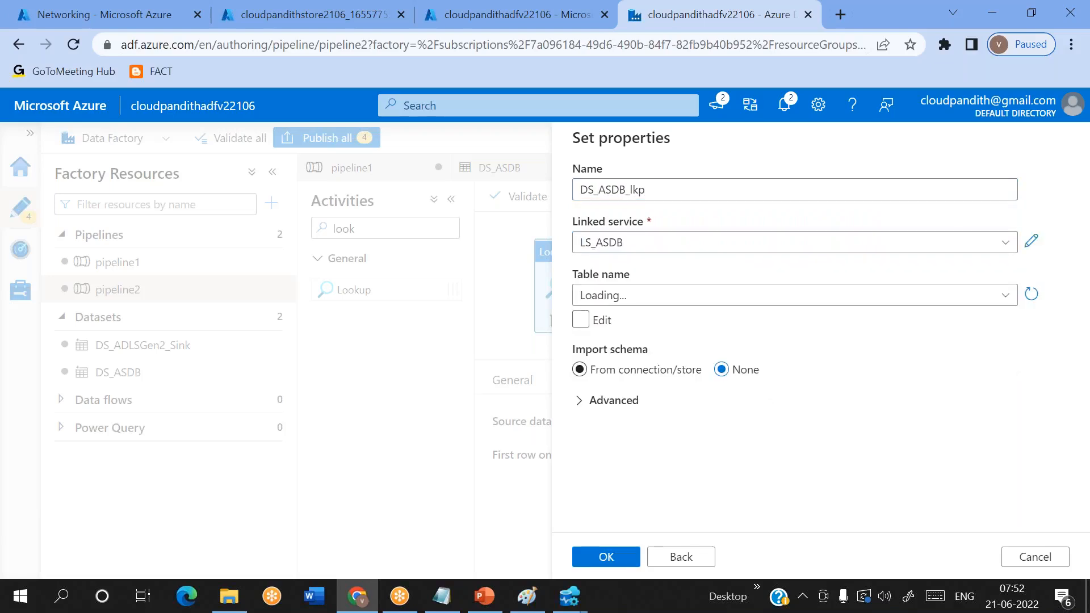
{"action": "left_click", "coordinate": [604, 297]}
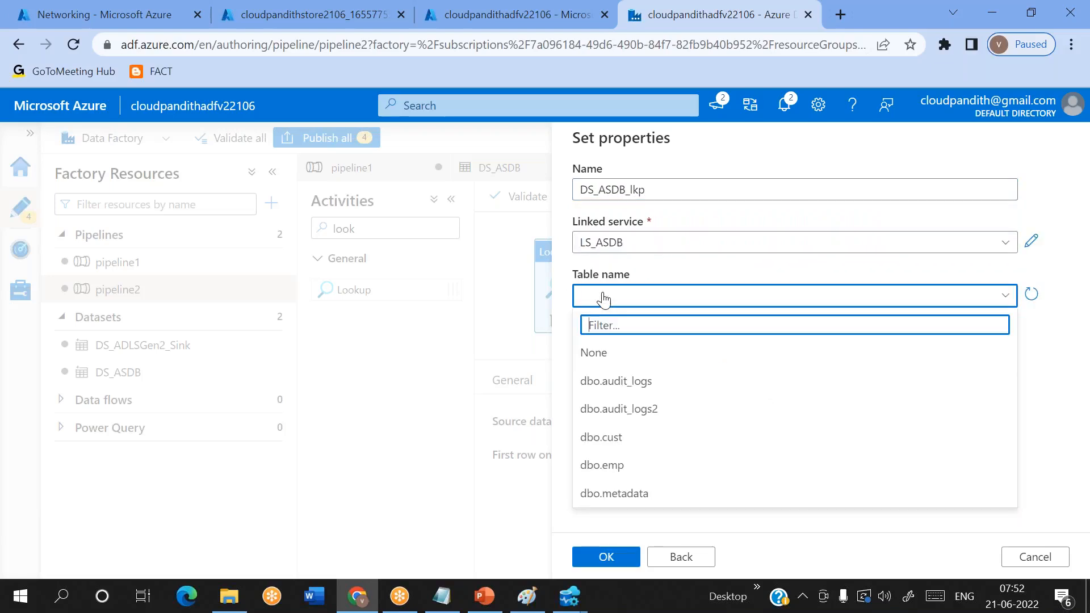
{"action": "left_click", "coordinate": [603, 297]}
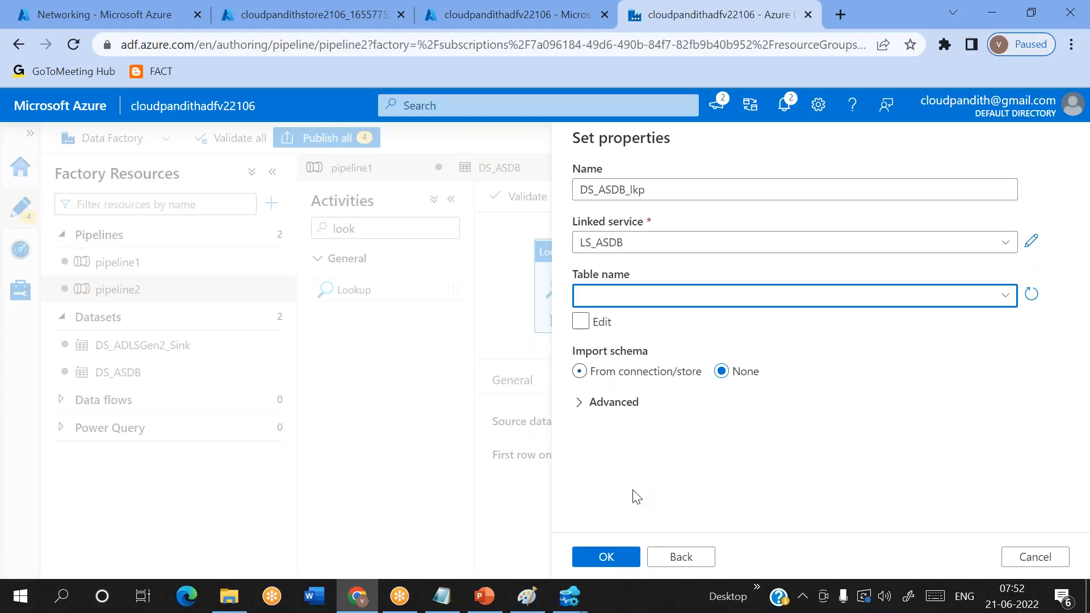
{"action": "left_click", "coordinate": [610, 562]}
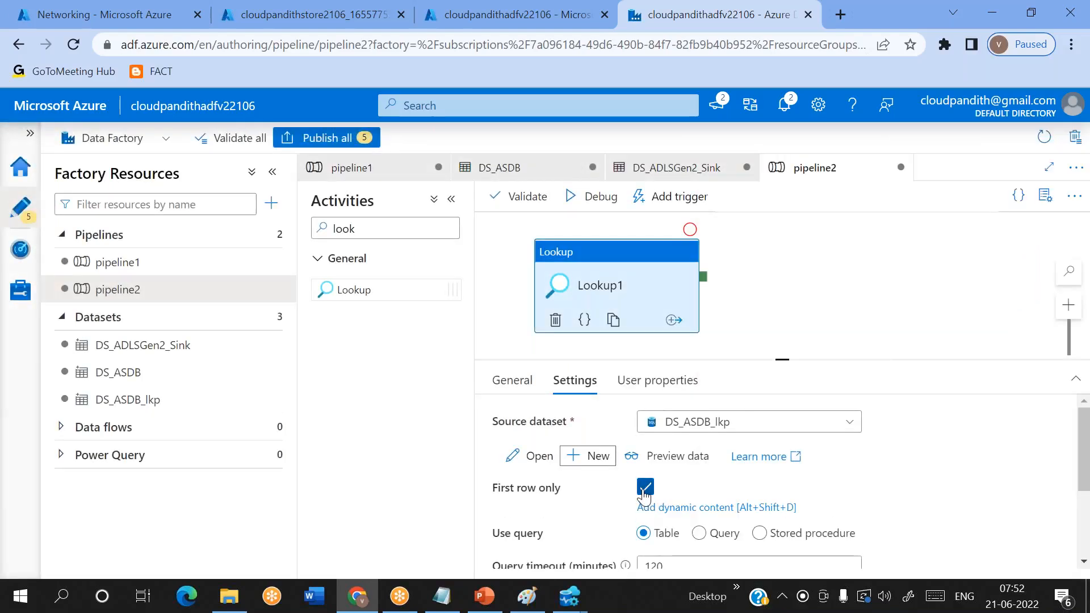
- Turn off First row only for the Lookup and set it to use a query, ready for entering the query text
{"action": "left_click", "coordinate": [644, 490]}
{"action": "left_click", "coordinate": [699, 533]}
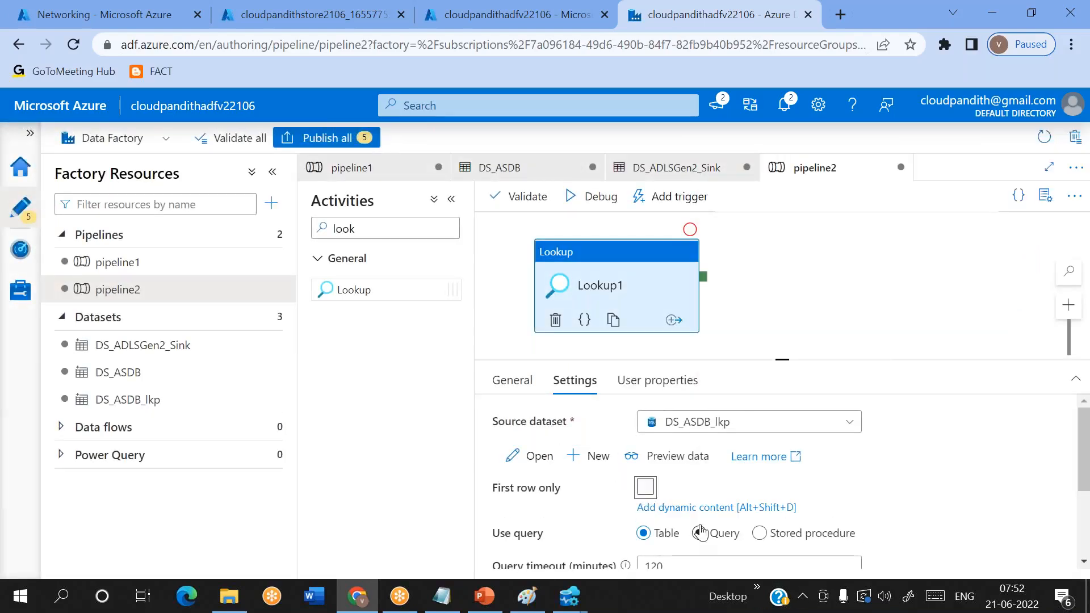
{"action": "scroll", "coordinate": [703, 532], "scroll_direction": "down", "scroll_amount": 1}
{"action": "scroll", "coordinate": [702, 532], "scroll_direction": "down", "scroll_amount": 1}
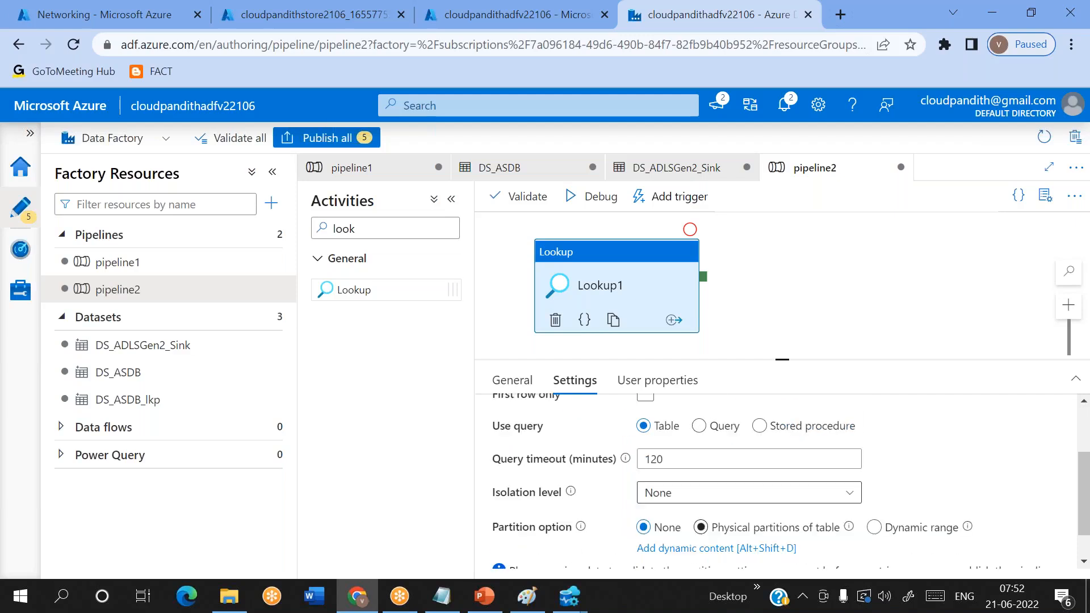
{"action": "left_click", "coordinate": [699, 426]}
{"action": "left_click", "coordinate": [663, 466]}
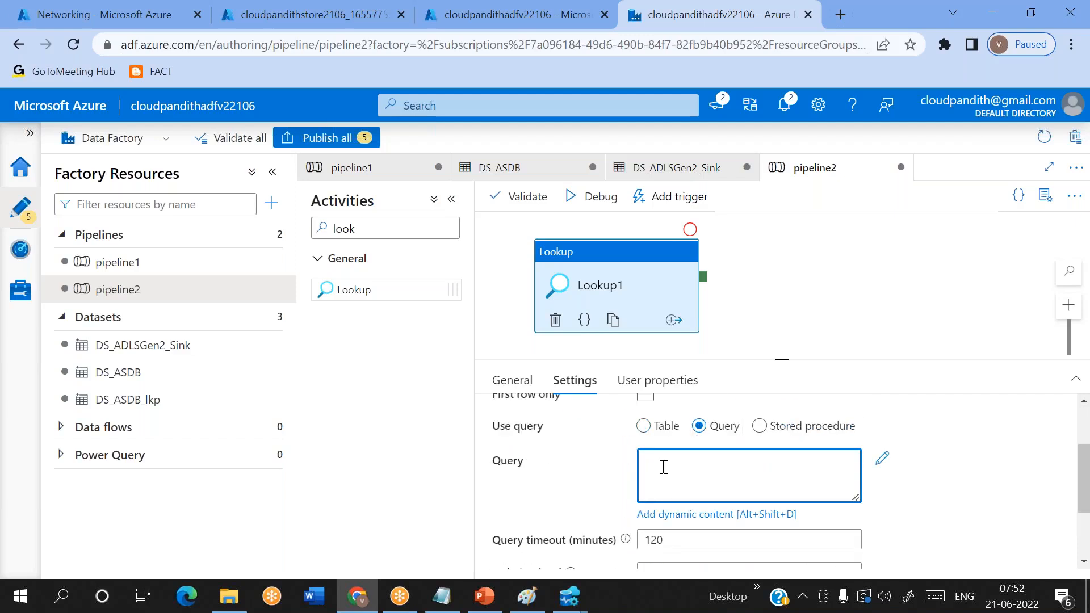
- Switch to SQLQuery_7 in Azure Data Studio and place the cursor at the end of the third metadata insert
{"action": "left_click", "coordinate": [569, 596]}
{"action": "left_click", "coordinate": [494, 492]}
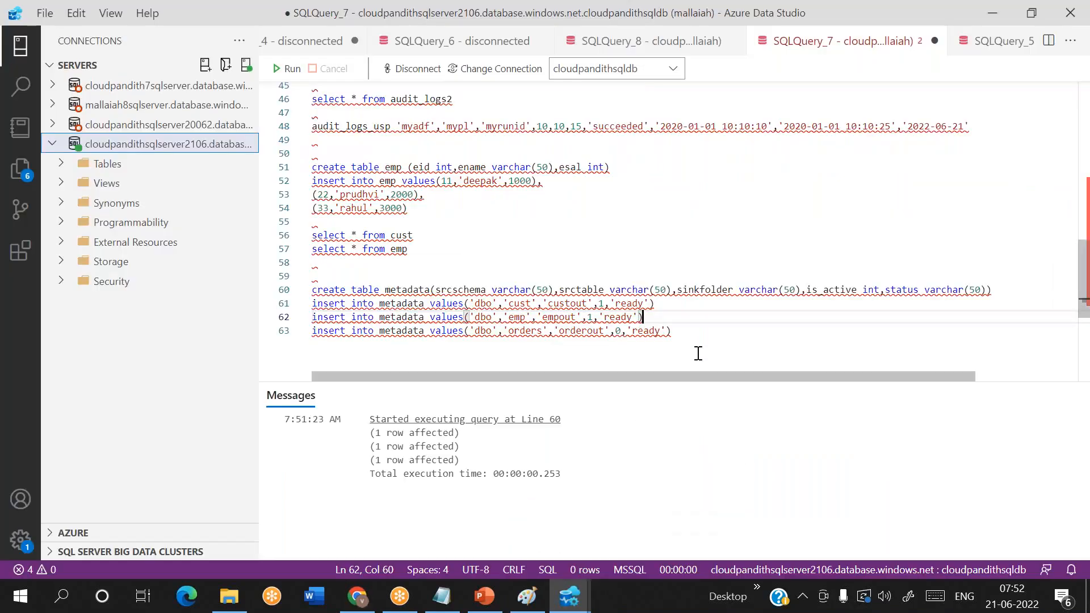
{"action": "left_click", "coordinate": [691, 333]}
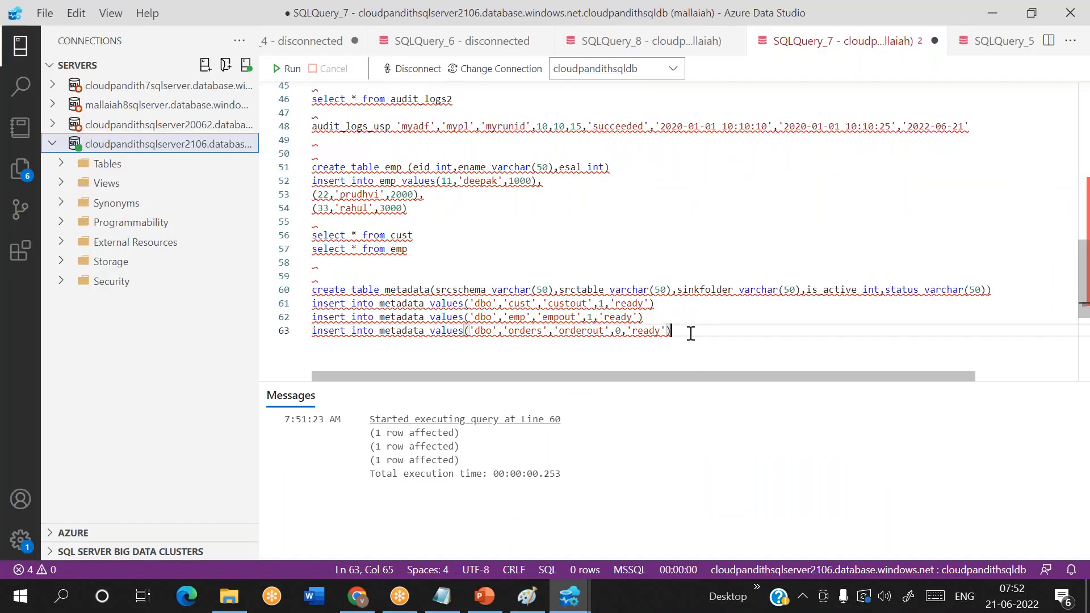
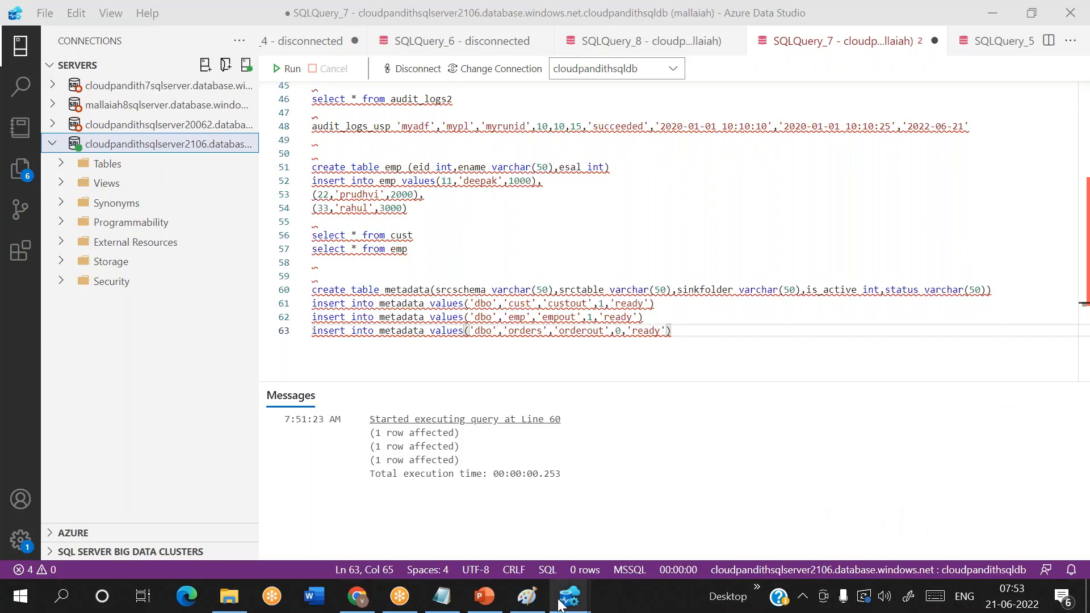
- Switch back to Data Factory in Chrome and enter the Lookup query "select * from metadata where is_active=1"
{"action": "mouse_move", "coordinate": [570, 596]}
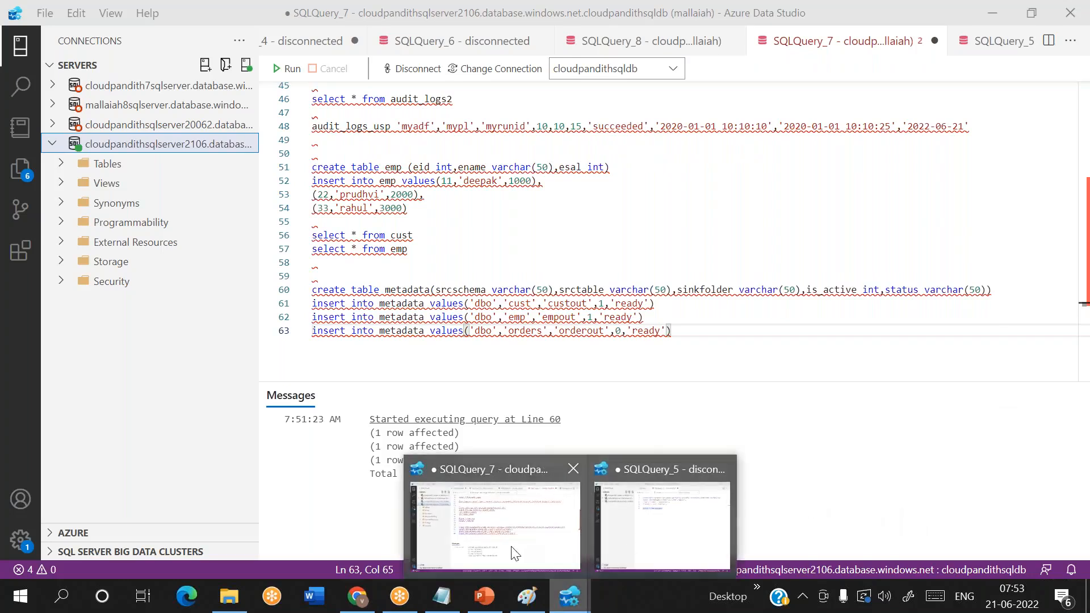
{"action": "left_click", "coordinate": [357, 596]}
{"action": "left_click", "coordinate": [667, 504]}
{"action": "type", "text": "select * from metadata where is_active=1"}
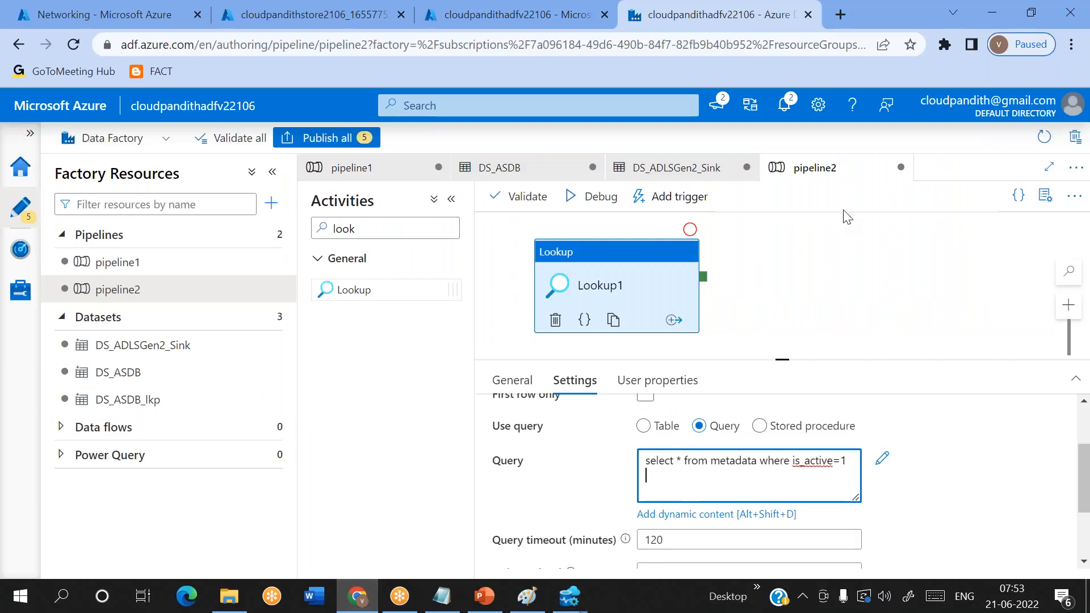
{"action": "left_click", "coordinate": [794, 73]}
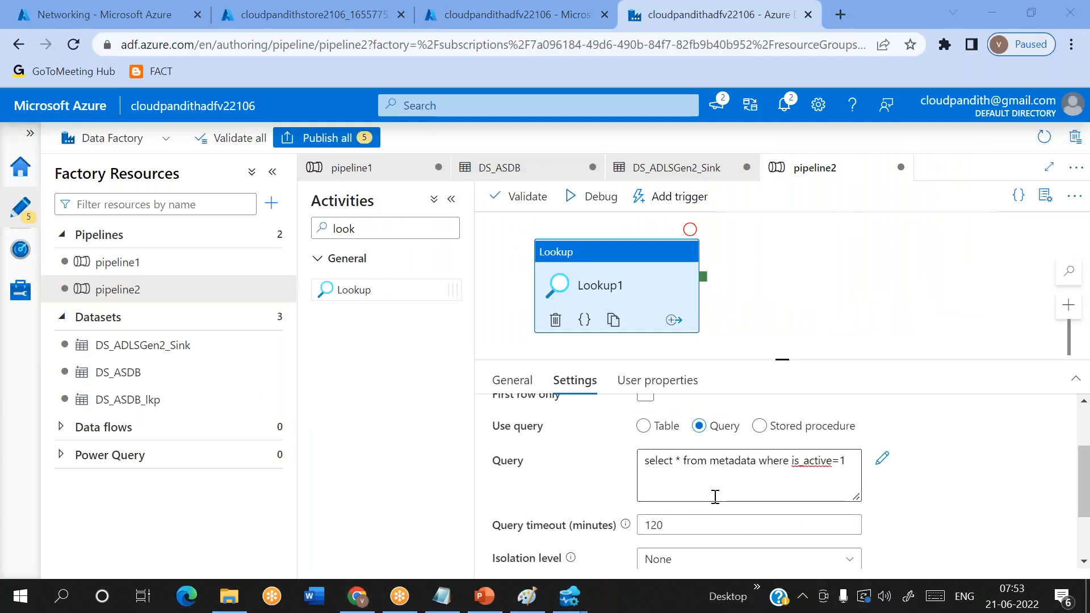
- Preview the data returned by the Lookup query, and close the preview
{"action": "scroll", "coordinate": [713, 496], "scroll_direction": "up", "scroll_amount": 1}
{"action": "left_click", "coordinate": [660, 416]}
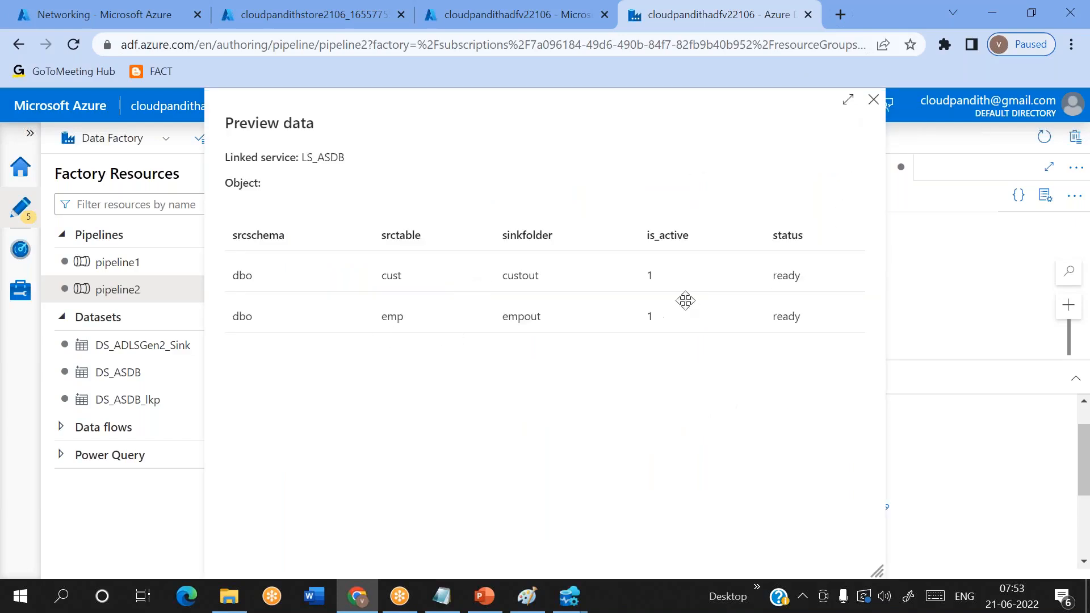
{"action": "left_click", "coordinate": [874, 101]}
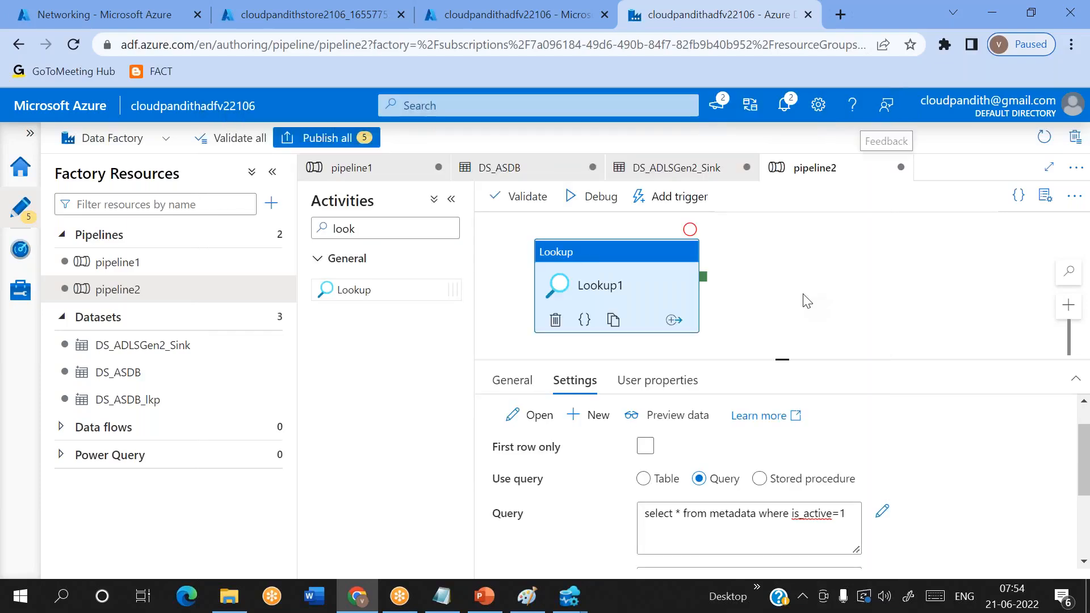
- Filter the activities by FOR and run pipeline2 in debug mode
{"action": "double_click", "coordinate": [377, 234]}
{"action": "type", "text": "FOR"}
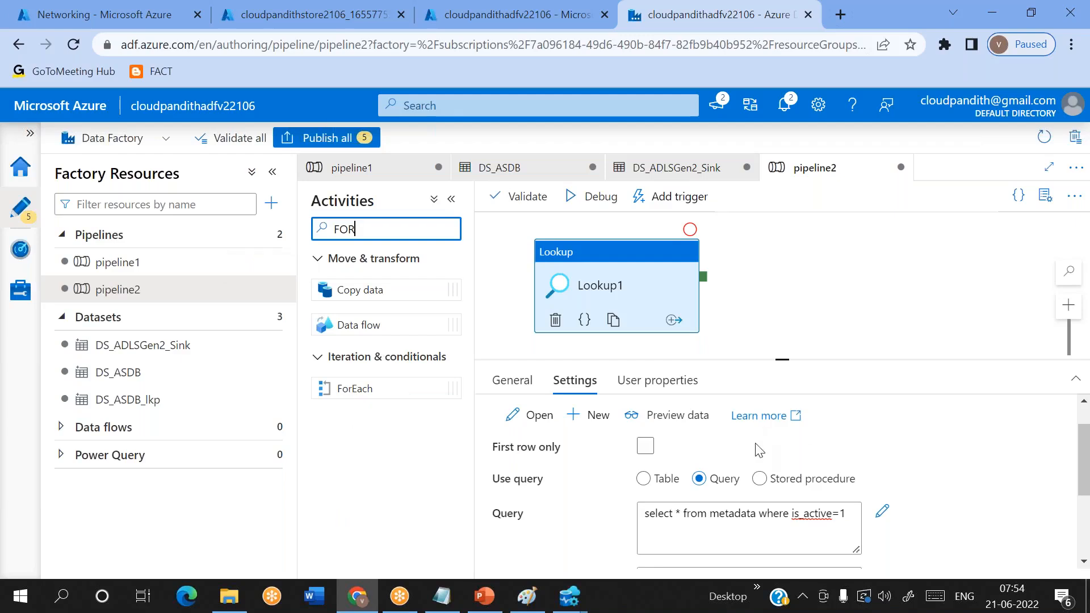
{"action": "left_click", "coordinate": [600, 208]}
{"action": "left_click", "coordinate": [793, 288]}
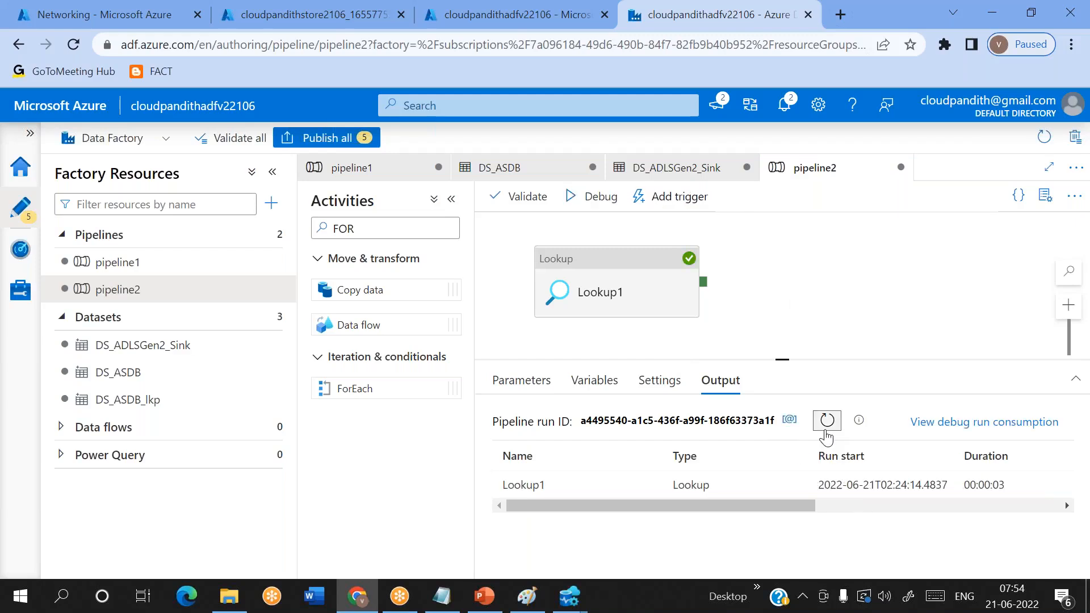
- Copy the Lookup1 run output into the untitled Notepad file and highlight its emp record
{"action": "mouse_move", "coordinate": [655, 491]}
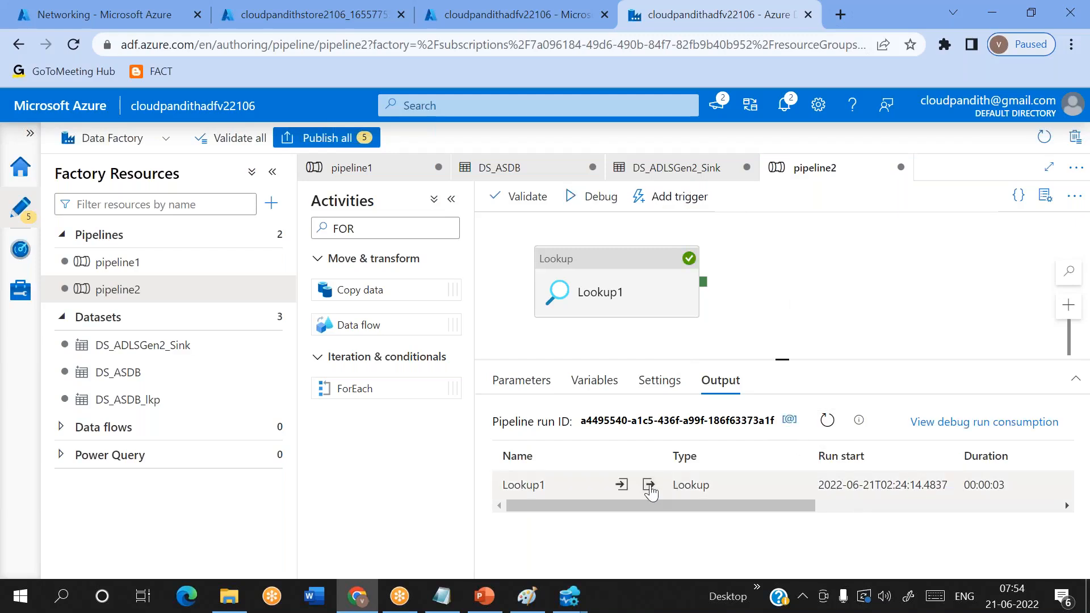
{"action": "left_click", "coordinate": [649, 487]}
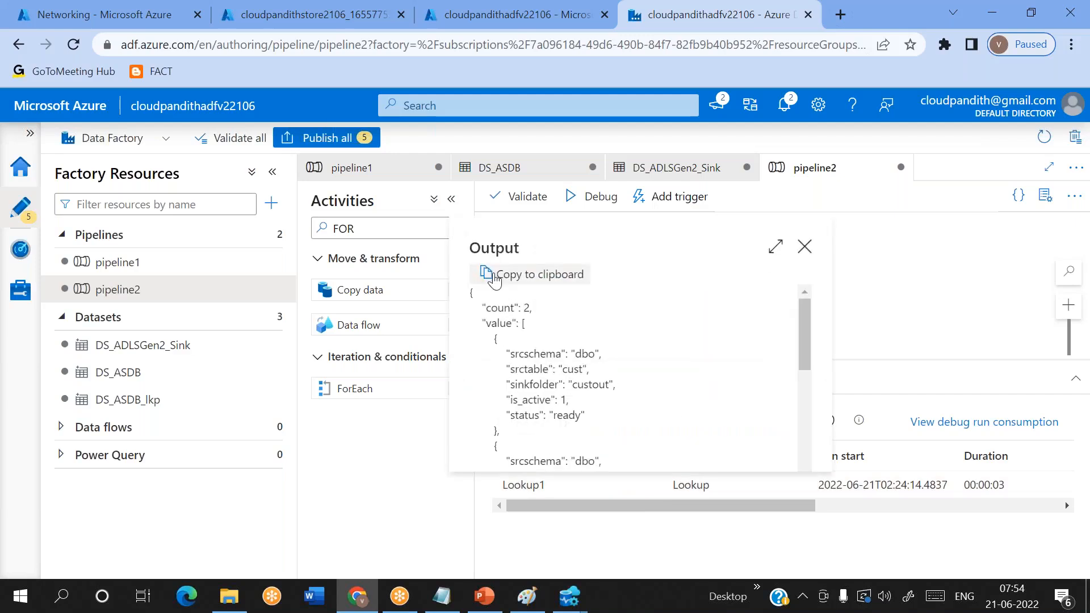
{"action": "left_click", "coordinate": [442, 596]}
{"action": "key", "text": "ctrl+v"}
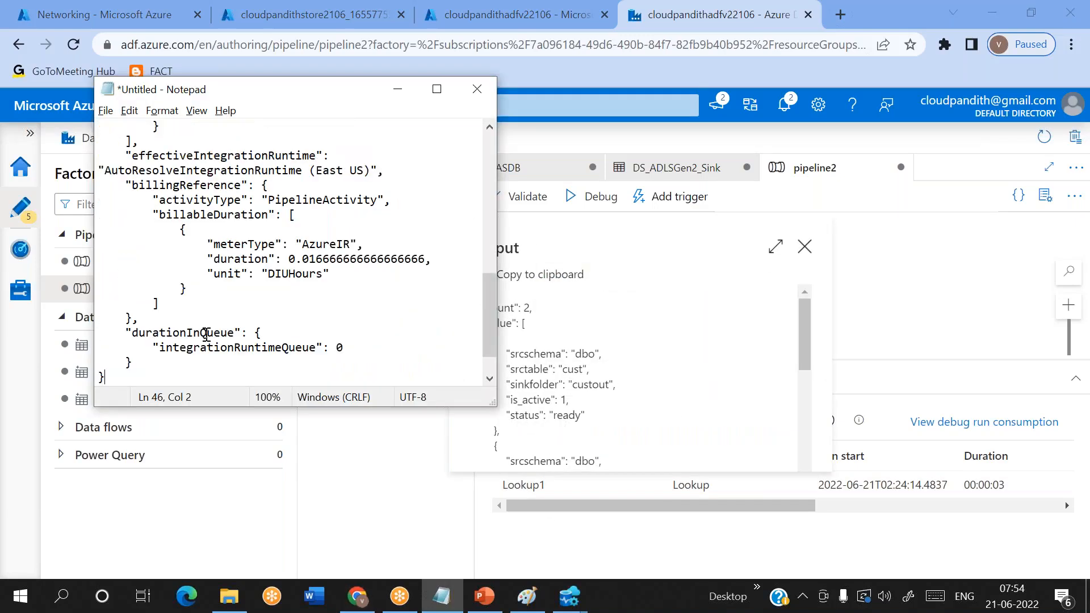
{"action": "scroll", "coordinate": [210, 257], "scroll_direction": "up", "scroll_amount": 5}
{"action": "left_click_drag", "start_coordinate": [146, 166], "coordinate": [198, 345]}
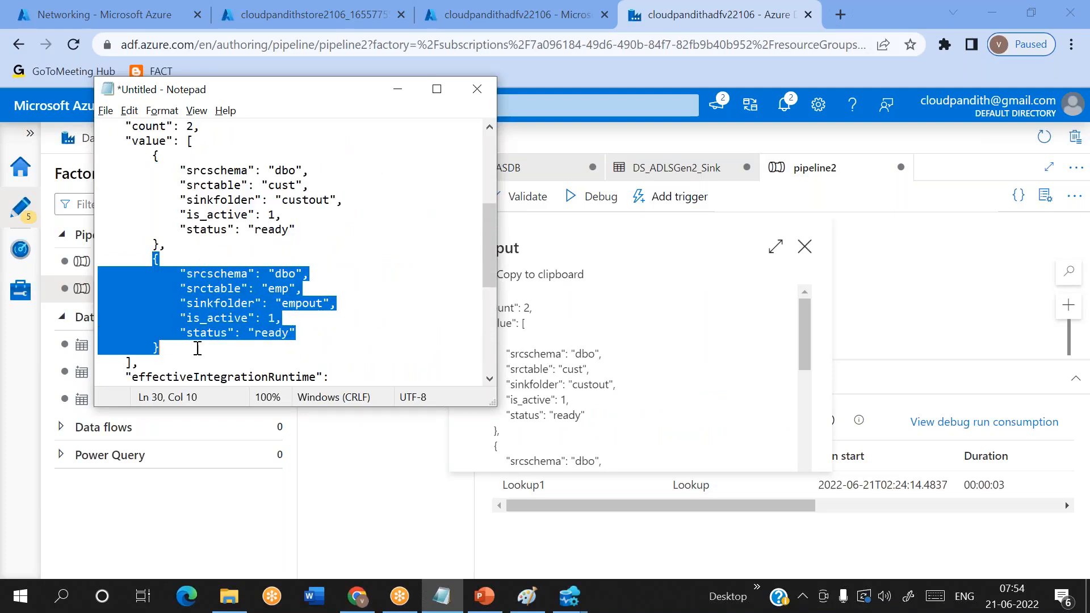
- Close the Lookup output, add a ForEach activity beside Lookup1 and connect Lookup1 to it on success
{"action": "left_click", "coordinate": [806, 250]}
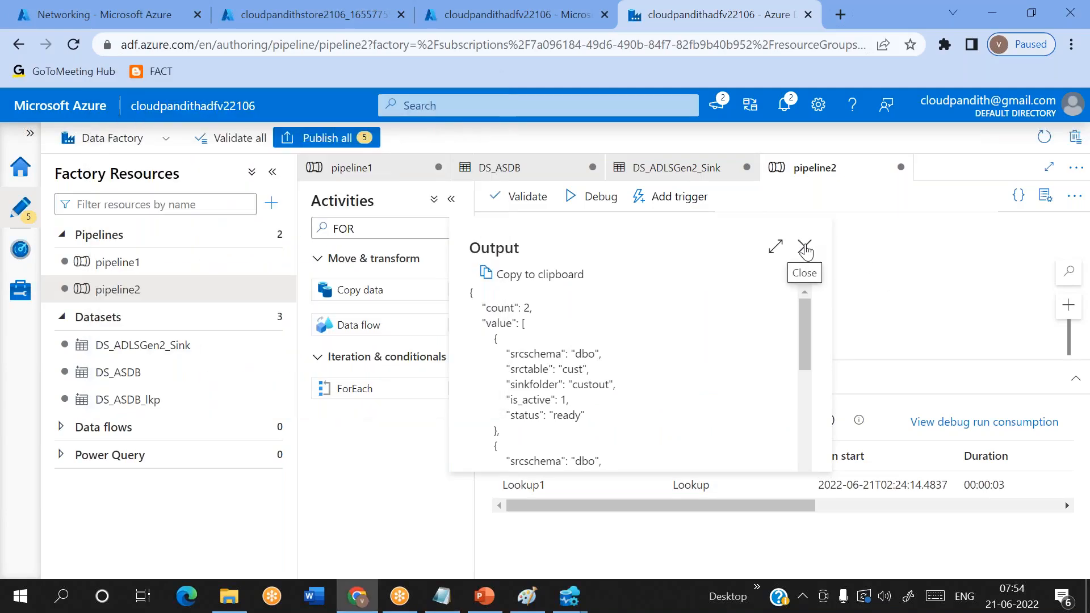
{"action": "left_click_drag", "start_coordinate": [393, 396], "coordinate": [883, 293]}
{"action": "left_click_drag", "start_coordinate": [702, 282], "coordinate": [874, 292]}
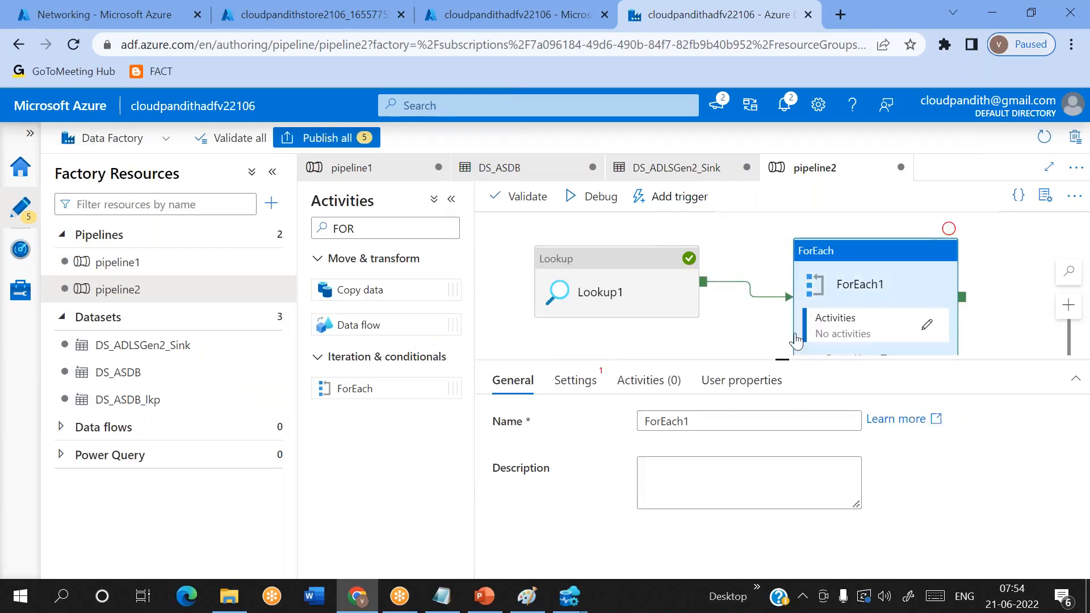
{"action": "left_click", "coordinate": [576, 380]}
{"action": "left_click", "coordinate": [646, 420]}
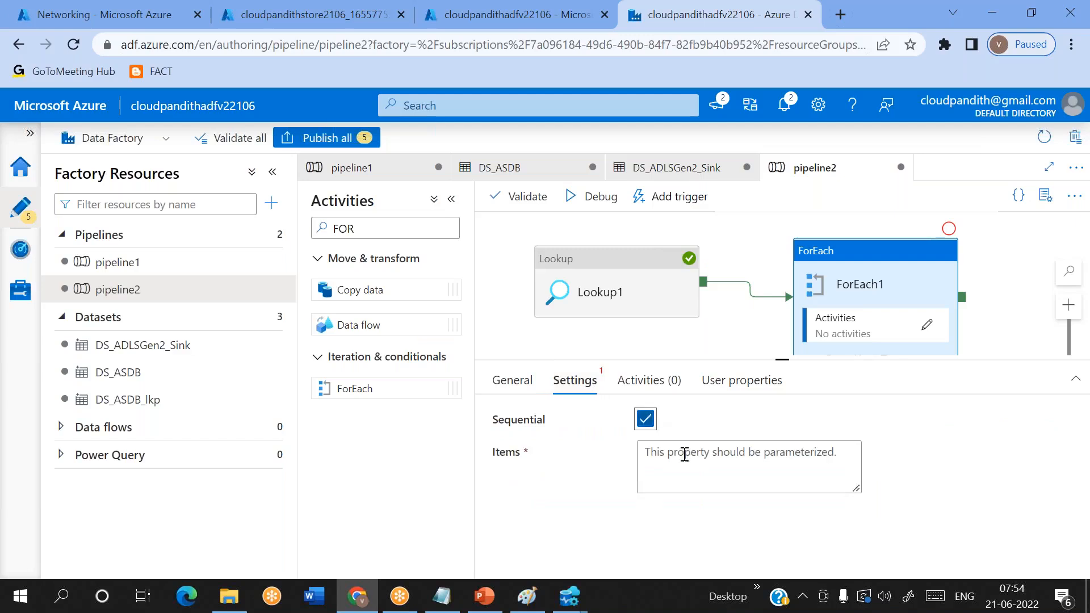
{"action": "left_click", "coordinate": [684, 454]}
{"action": "left_click", "coordinate": [681, 506]}
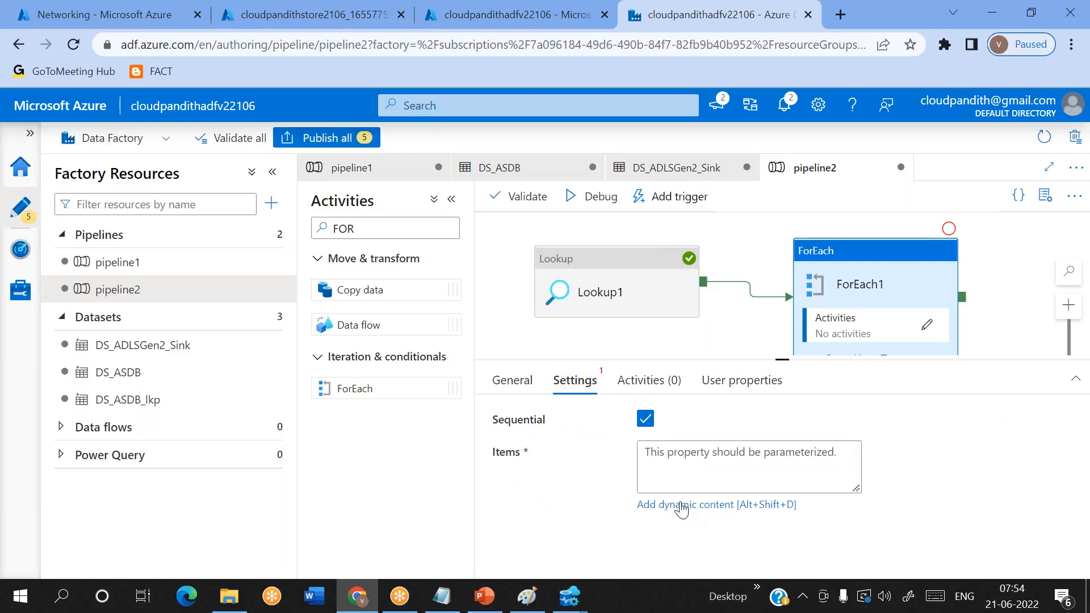
{"action": "scroll", "coordinate": [744, 465], "scroll_direction": "down", "scroll_amount": 1}
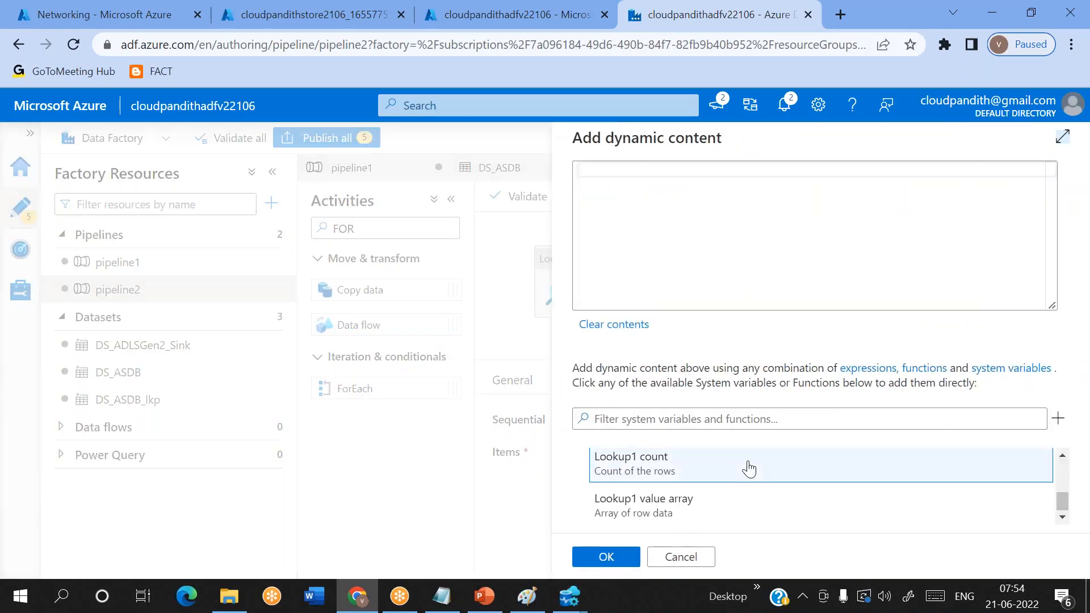
{"action": "left_click", "coordinate": [755, 501]}
{"action": "left_click", "coordinate": [598, 557]}
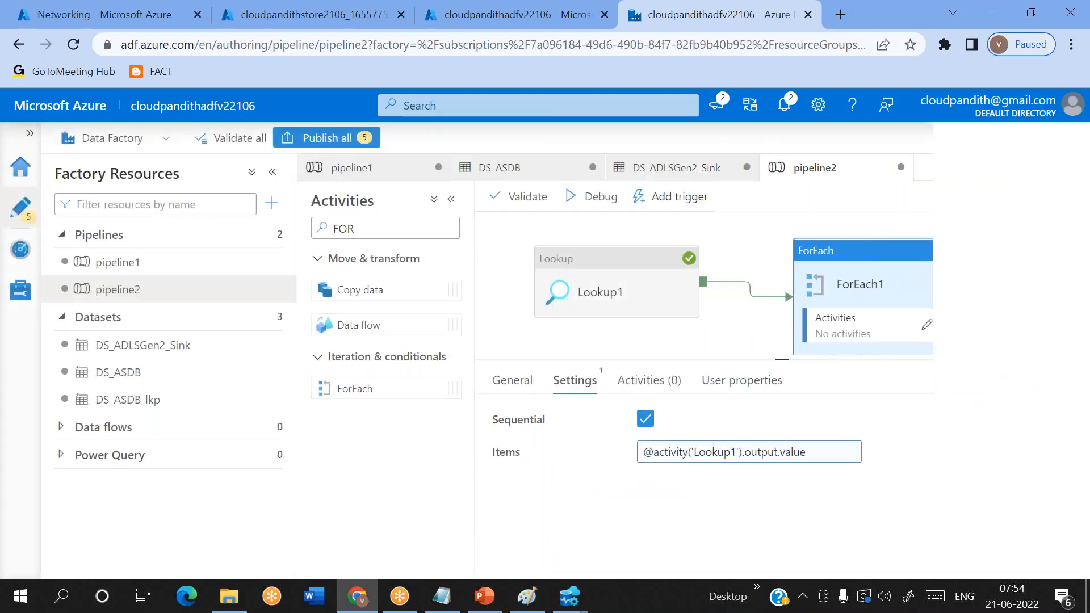
- Open the inner activities of ForEach1 and add a Copy data activity there
{"action": "left_click", "coordinate": [927, 325]}
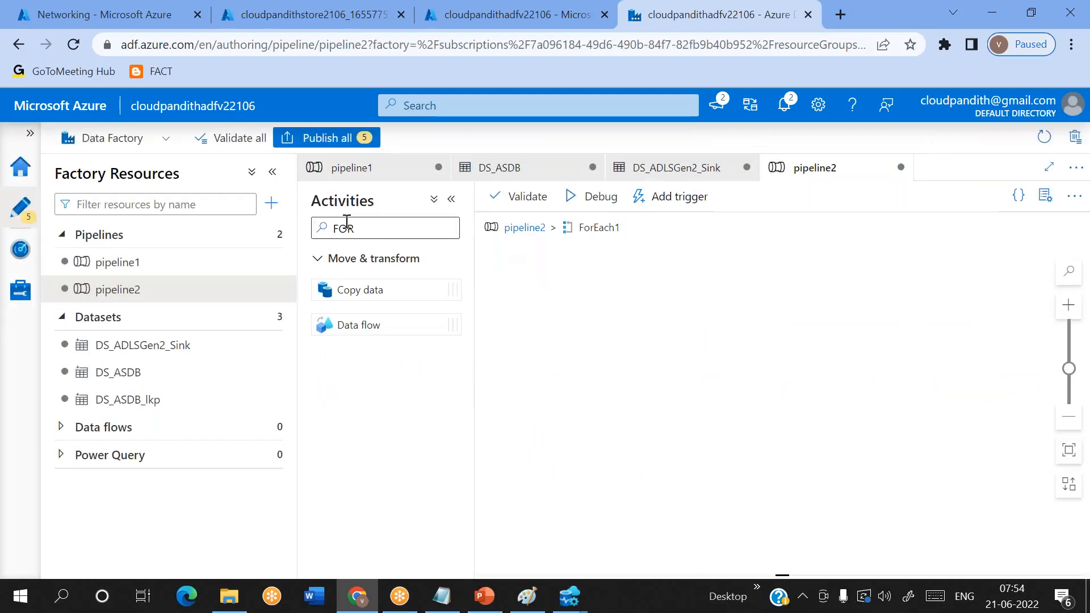
{"action": "left_click_drag", "start_coordinate": [389, 229], "coordinate": [276, 233]}
{"action": "key", "text": "BackSpace"}
{"action": "type", "text": "COP"}
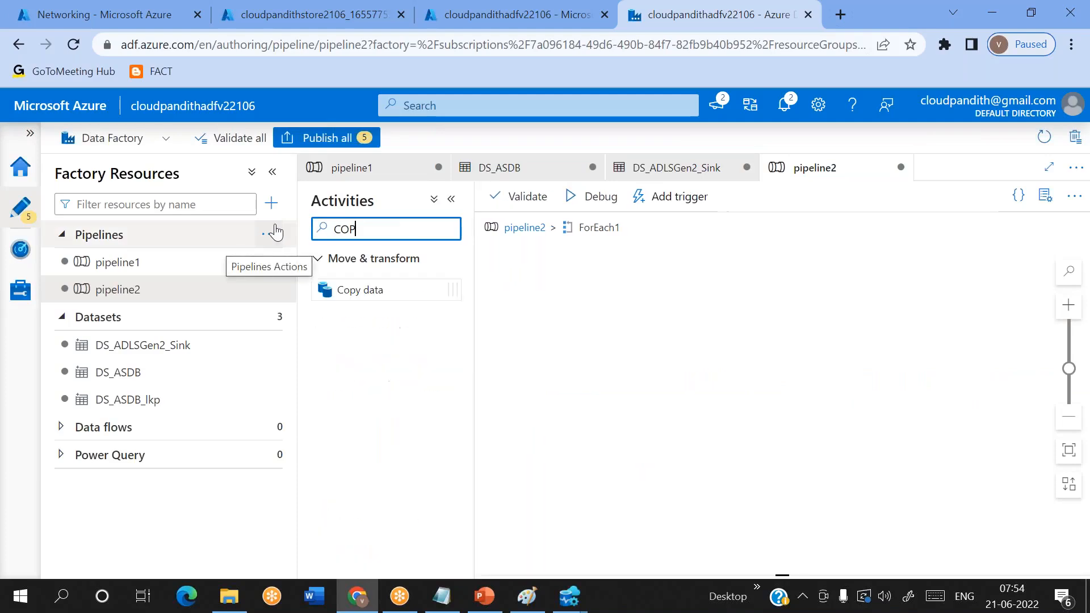
{"action": "left_click_drag", "start_coordinate": [383, 289], "coordinate": [630, 302]}
- Set the Copy data activity's source dataset to DS_ASDB and bring its dataset parameters into view
{"action": "left_click", "coordinate": [571, 380]}
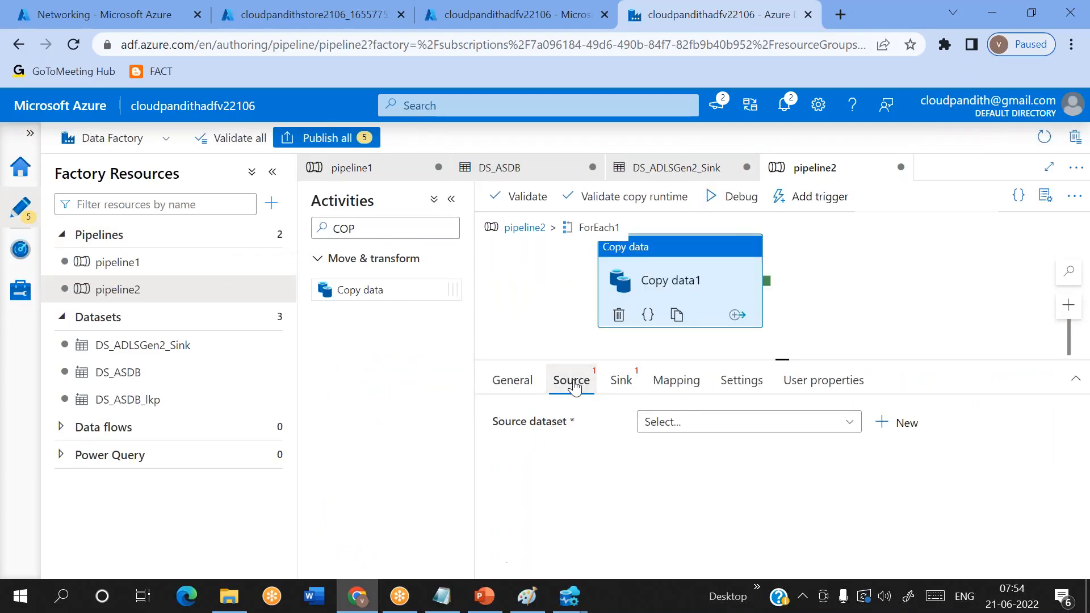
{"action": "left_click", "coordinate": [684, 424]}
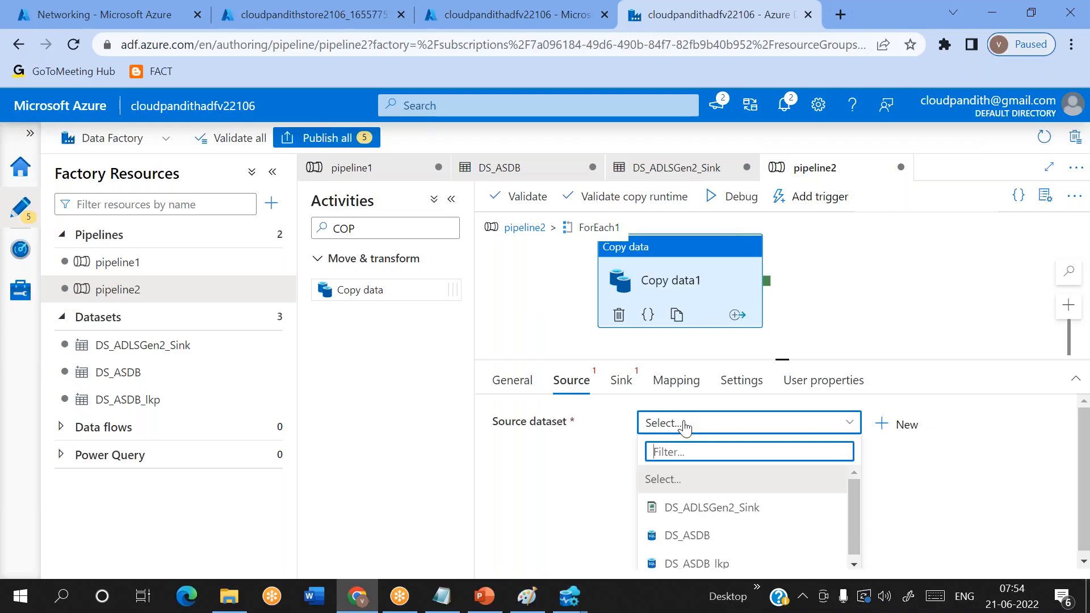
{"action": "left_click", "coordinate": [689, 544]}
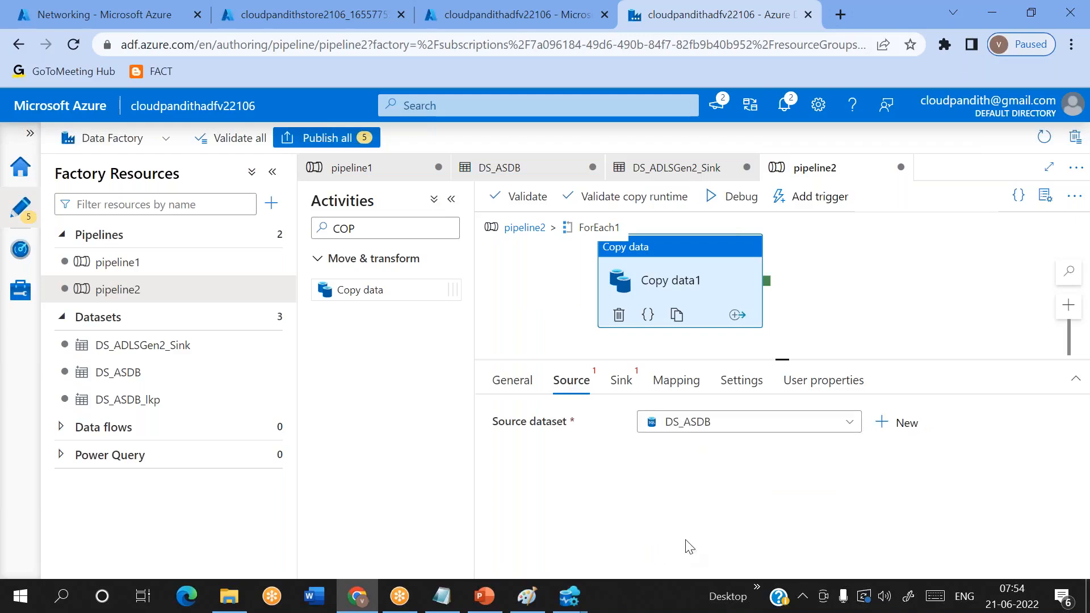
{"action": "scroll", "coordinate": [628, 506], "scroll_direction": "down", "scroll_amount": 2}
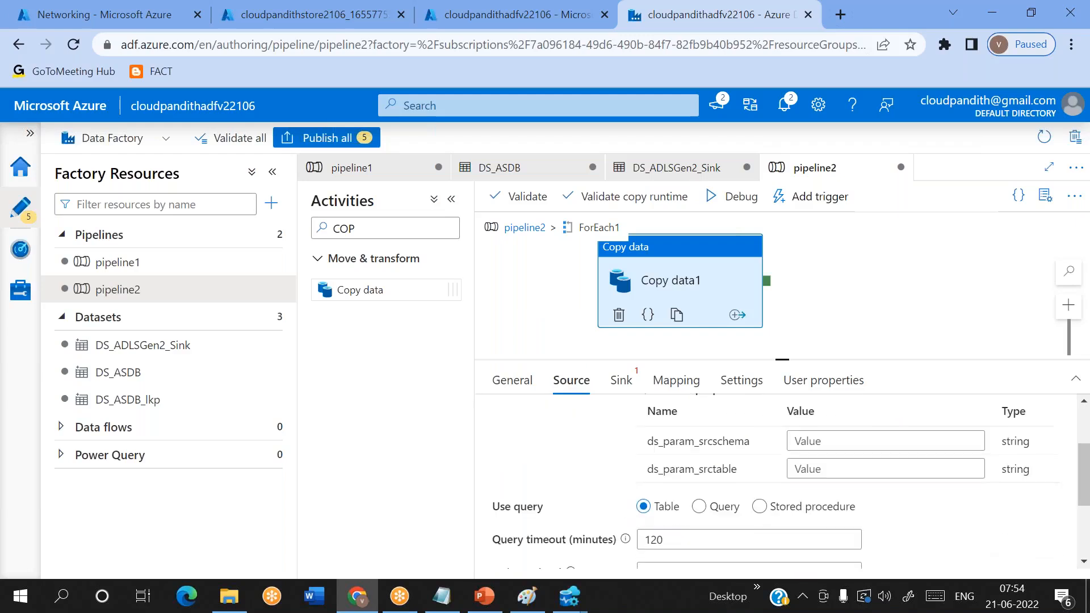
- Set the Copy data activity's sink dataset to DS_ADLSGen2_Sink and bring its dataset parameter into view
{"action": "left_click", "coordinate": [623, 381]}
{"action": "left_click", "coordinate": [747, 435]}
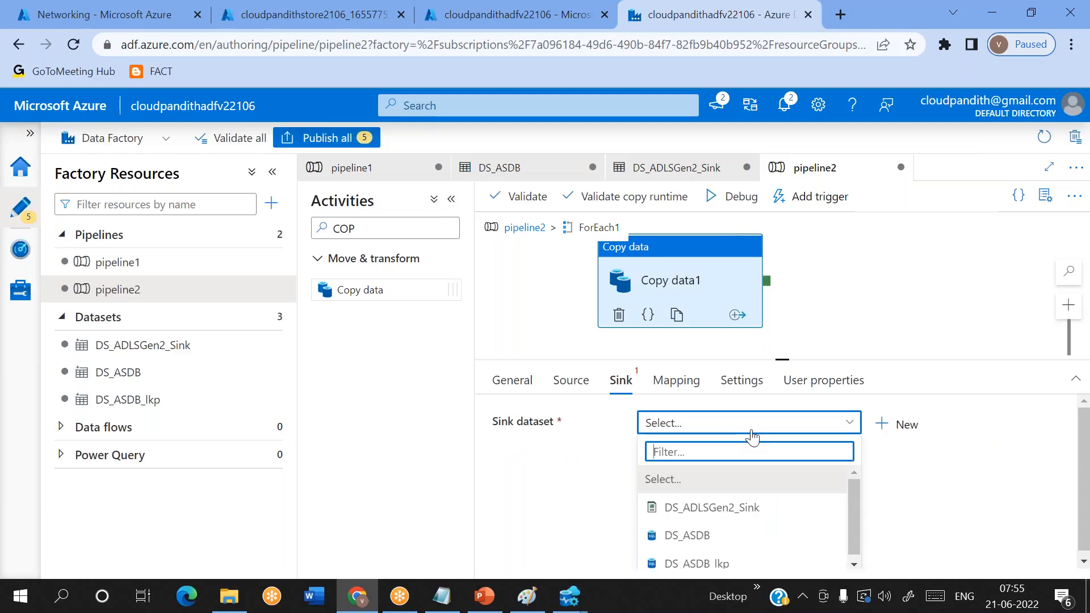
{"action": "left_click", "coordinate": [725, 507]}
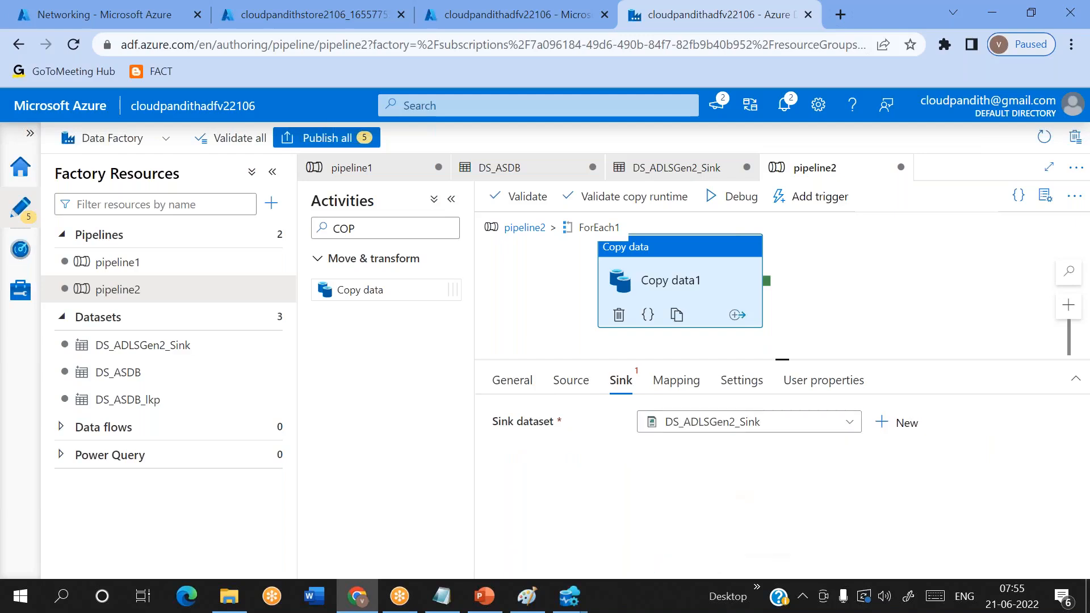
{"action": "scroll", "coordinate": [784, 482], "scroll_direction": "down", "scroll_amount": 2}
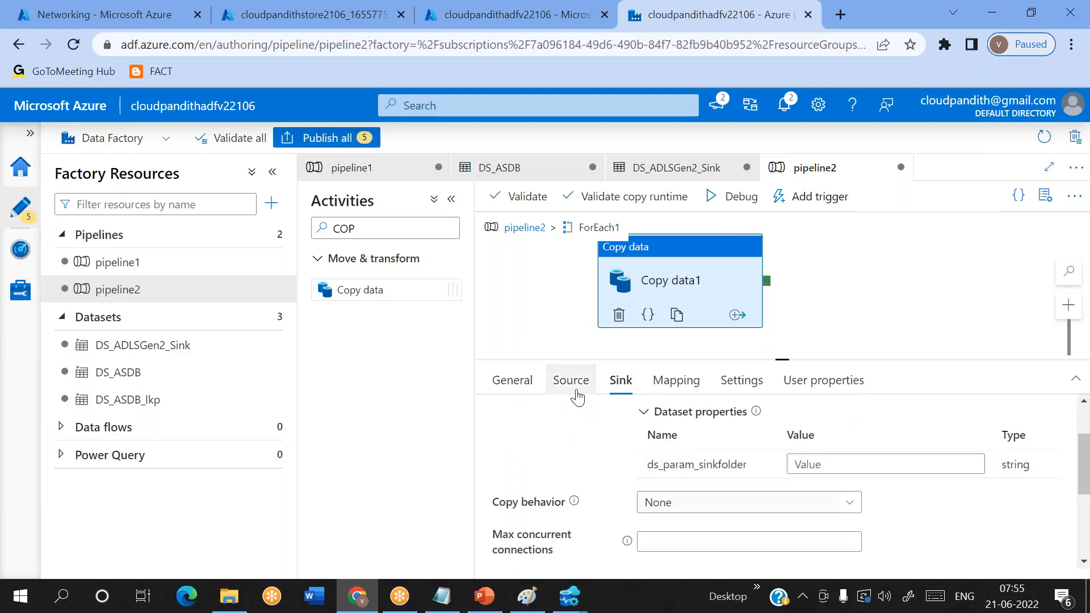
- Switch to Notepad and select the key name srcschema in the cust record of the Lookup output
{"action": "left_click", "coordinate": [441, 596]}
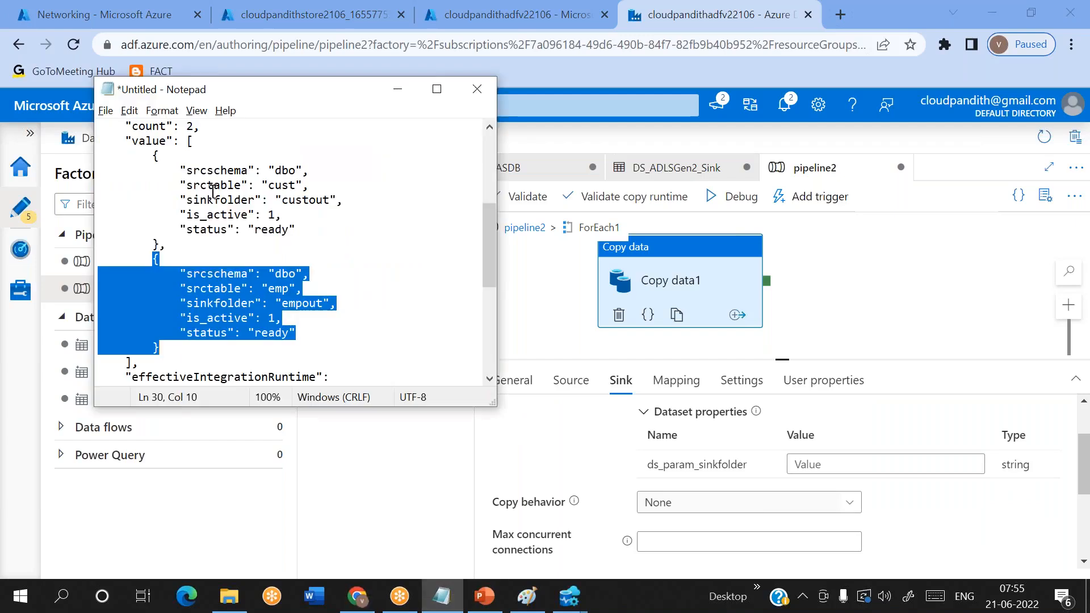
{"action": "left_click_drag", "start_coordinate": [146, 156], "coordinate": [187, 243]}
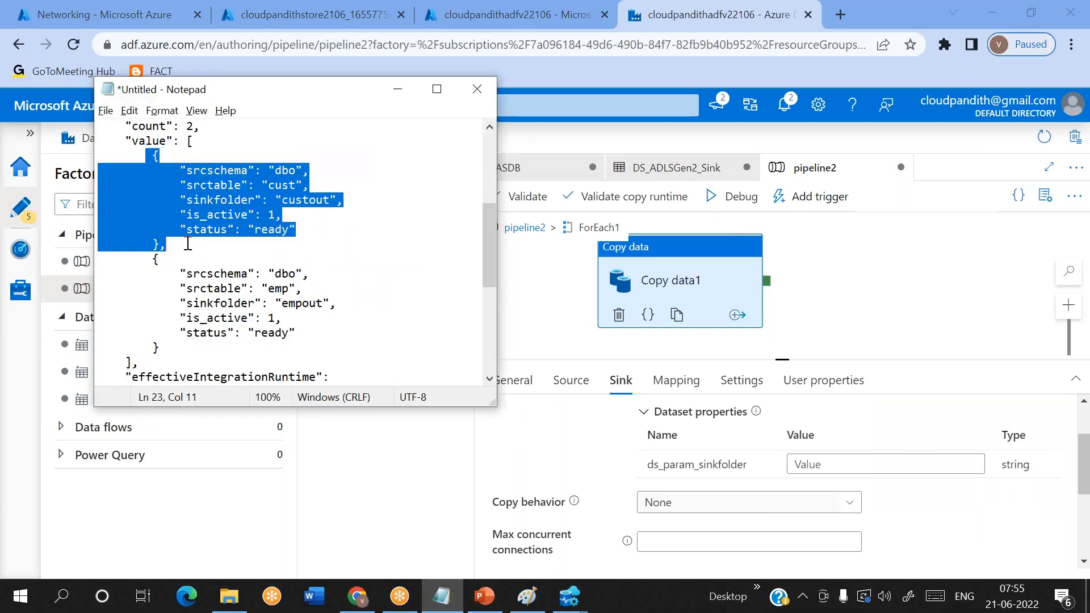
{"action": "left_click", "coordinate": [209, 164]}
{"action": "left_click_drag", "start_coordinate": [186, 170], "coordinate": [248, 176]}
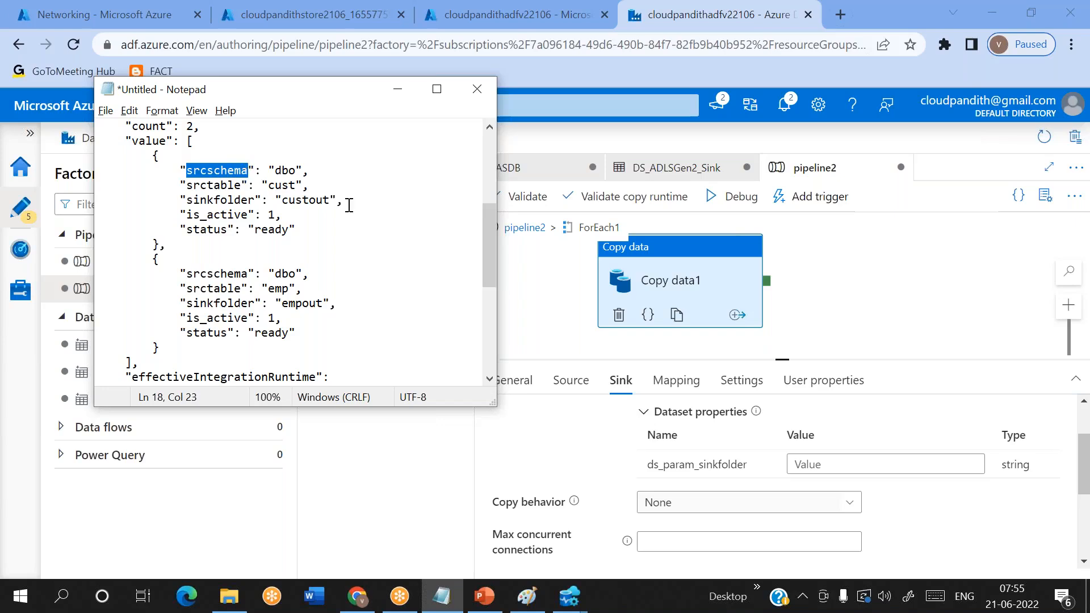
{"action": "left_click", "coordinate": [574, 392]}
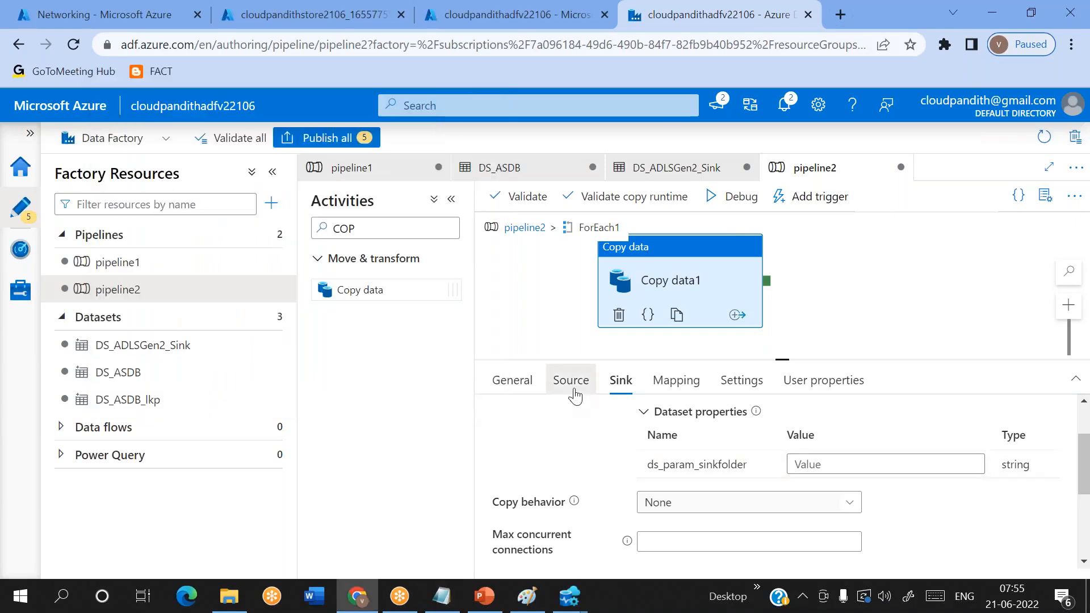
{"action": "left_click", "coordinate": [574, 392]}
{"action": "scroll", "coordinate": [842, 547], "scroll_direction": "down", "scroll_amount": 2}
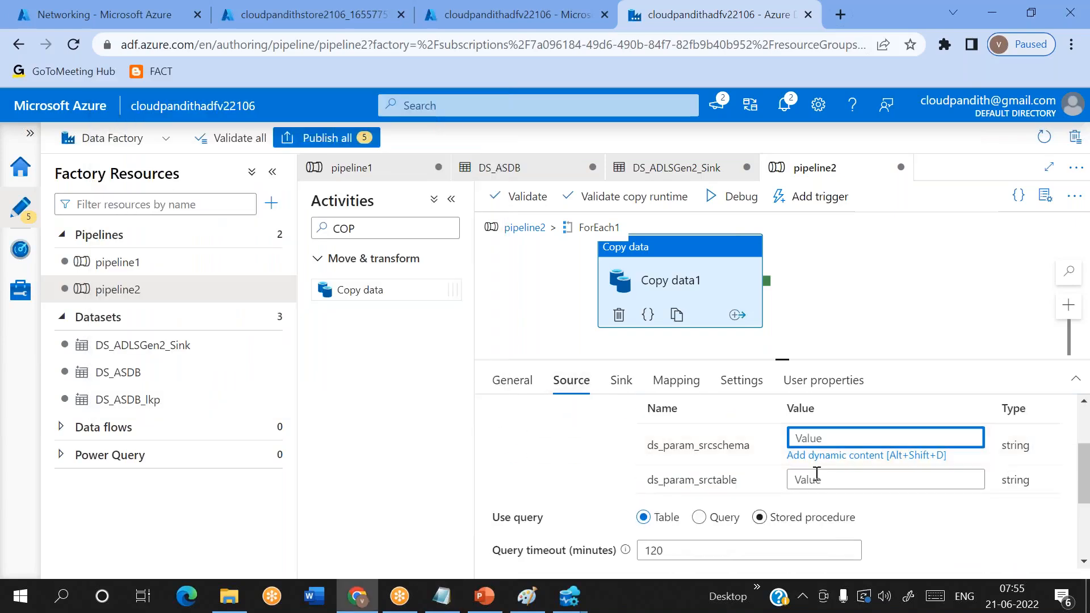
{"action": "left_click", "coordinate": [818, 457]}
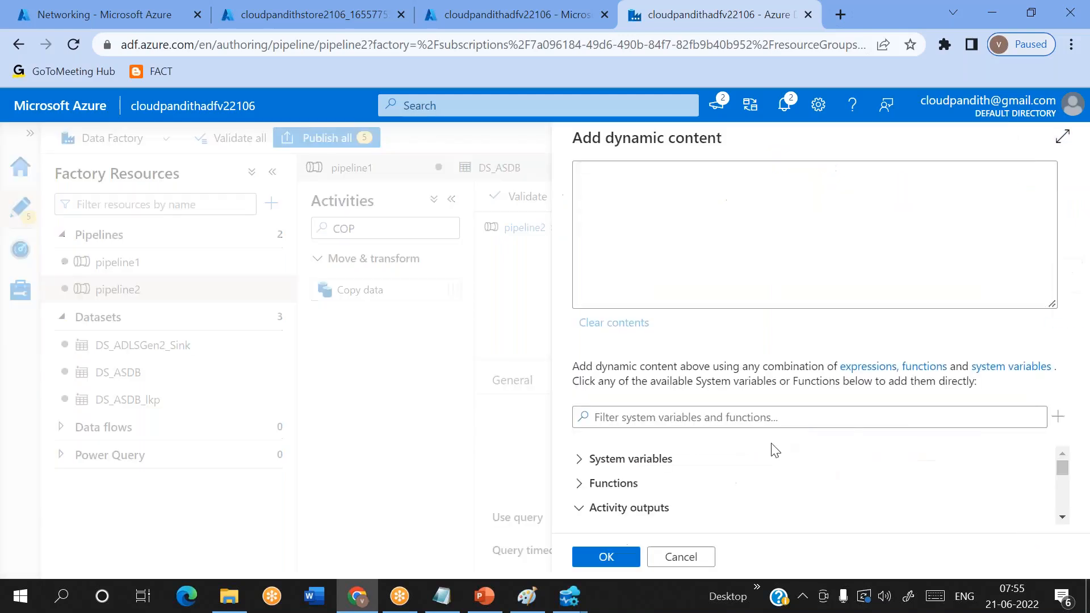
{"action": "scroll", "coordinate": [773, 454], "scroll_direction": "down", "scroll_amount": 5}
{"action": "left_click", "coordinate": [634, 509]}
{"action": "left_click", "coordinate": [642, 170]}
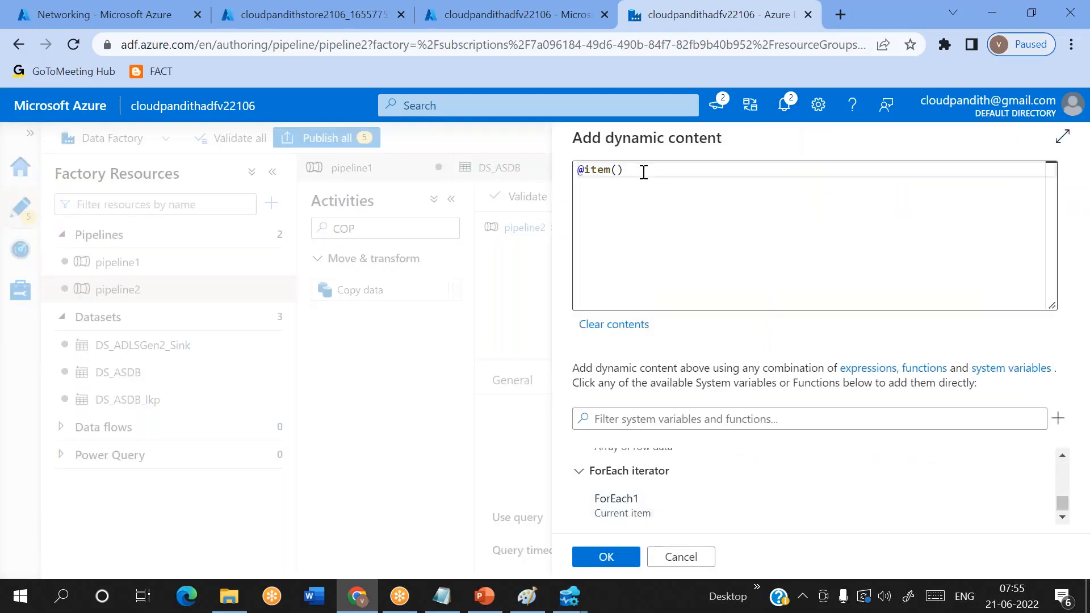
{"action": "type", "text": ".srcschema"}
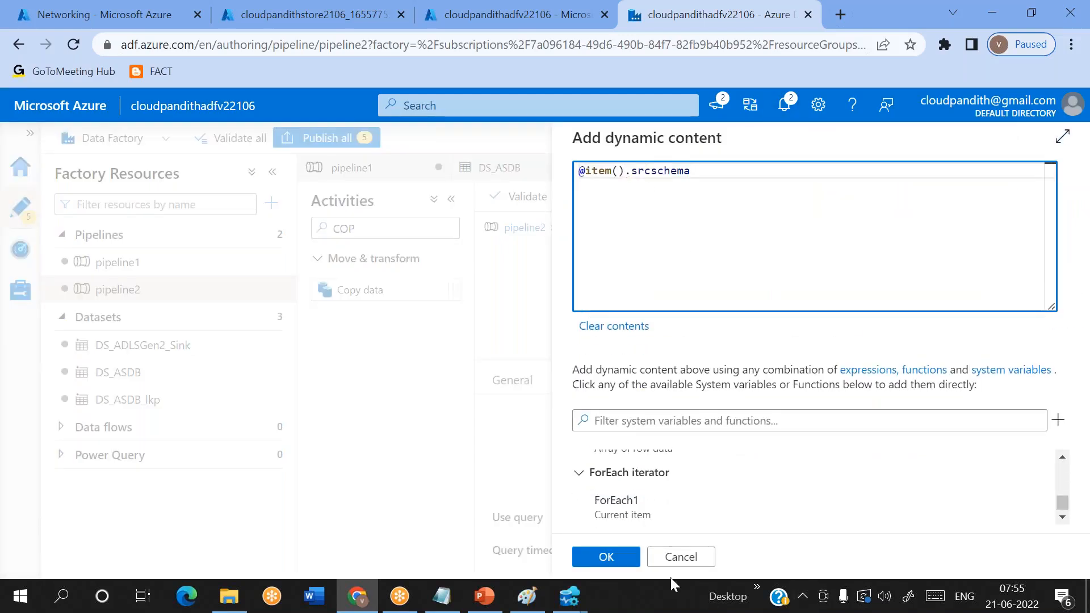
{"action": "left_click", "coordinate": [606, 557]}
{"action": "left_click", "coordinate": [828, 468]}
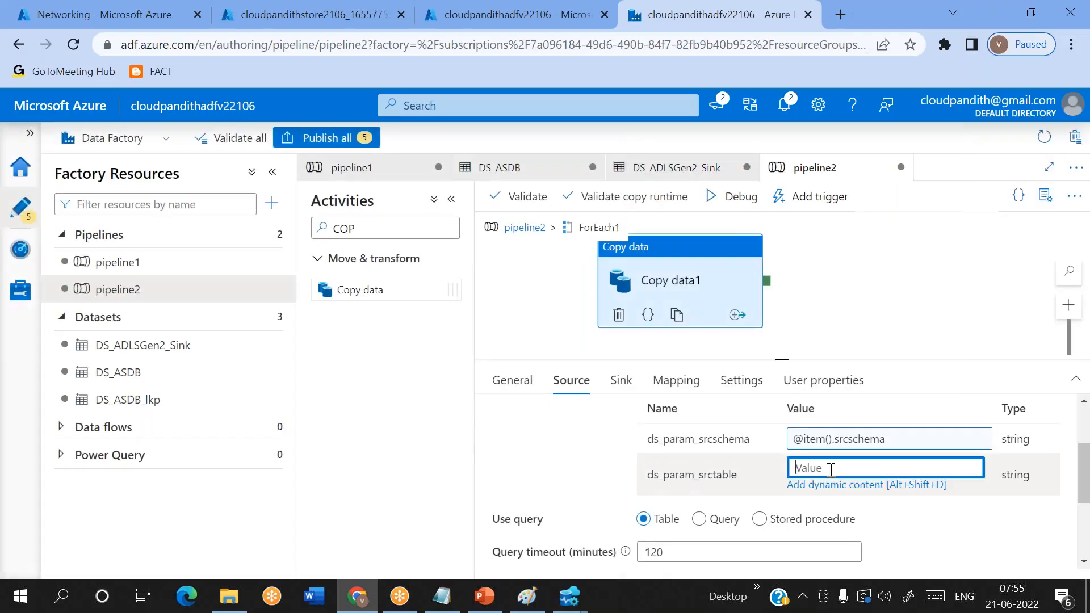
{"action": "left_click", "coordinate": [816, 485]}
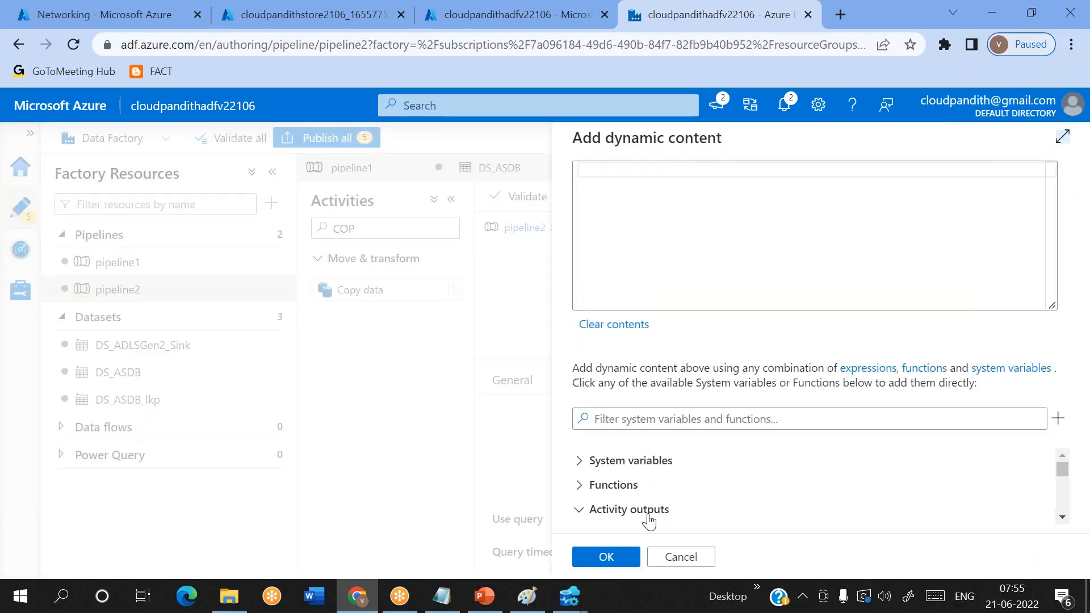
{"action": "scroll", "coordinate": [649, 519], "scroll_direction": "down", "scroll_amount": 2}
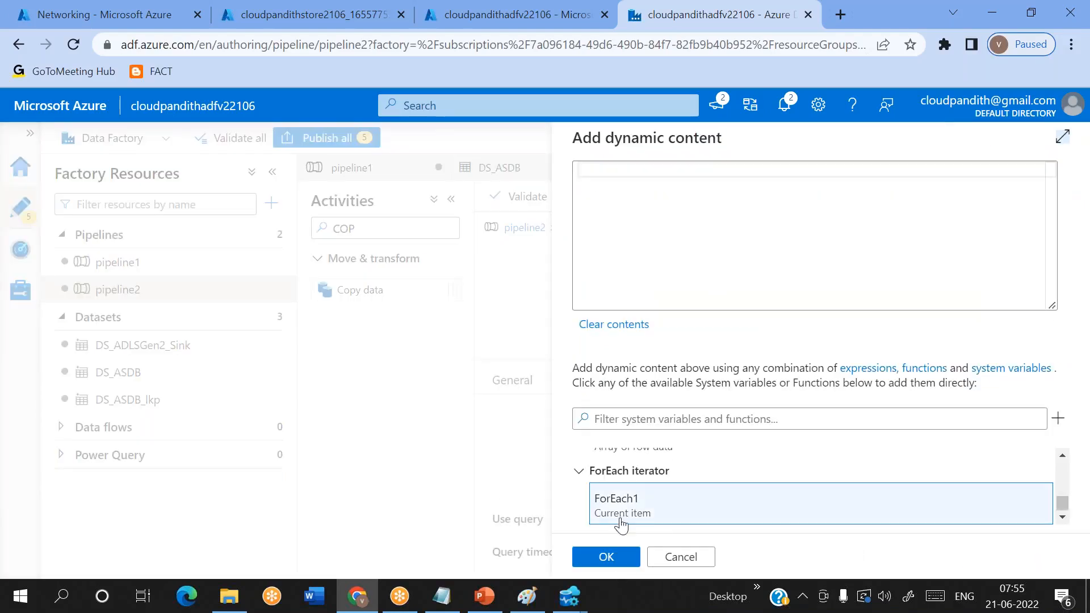
{"action": "left_click", "coordinate": [618, 504]}
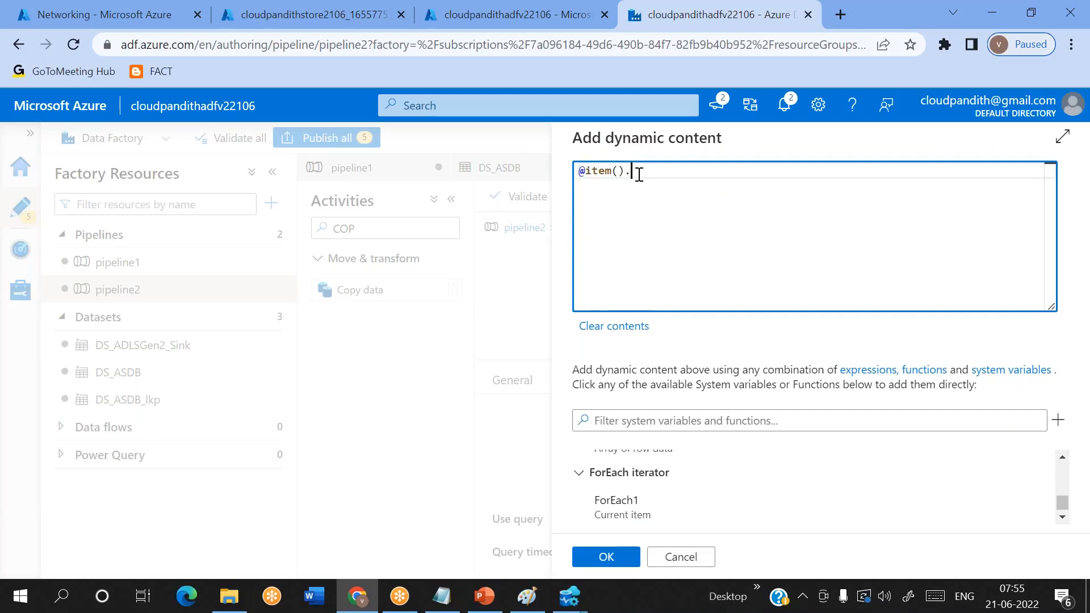
{"action": "left_click", "coordinate": [441, 596]}
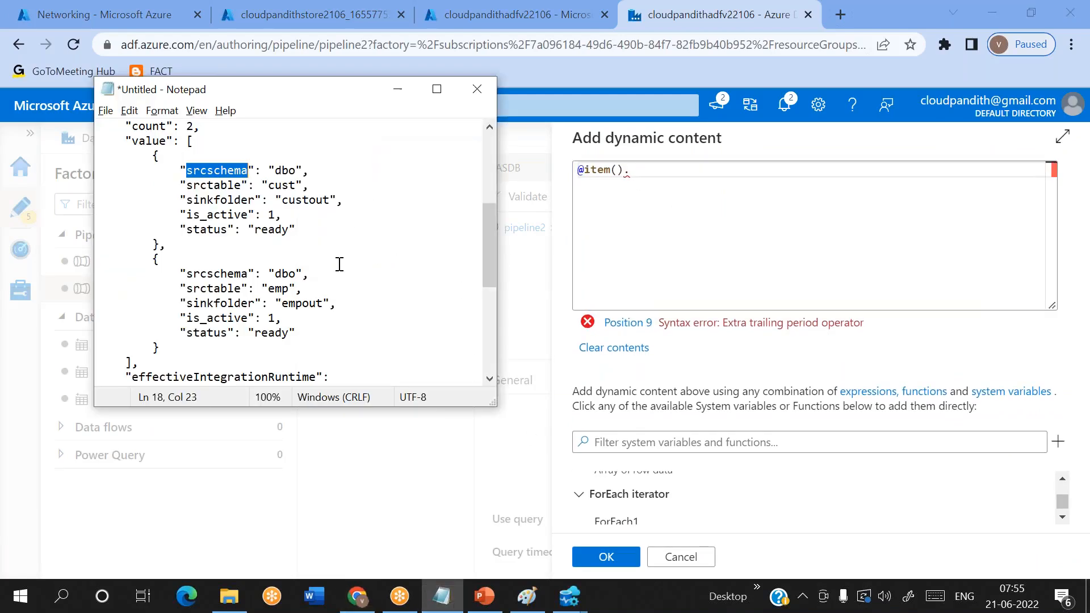
{"action": "double_click", "coordinate": [217, 187]}
{"action": "key", "text": "ctrl+c"}
{"action": "left_click", "coordinate": [657, 170]}
{"action": "key", "text": "ctrl+v"}
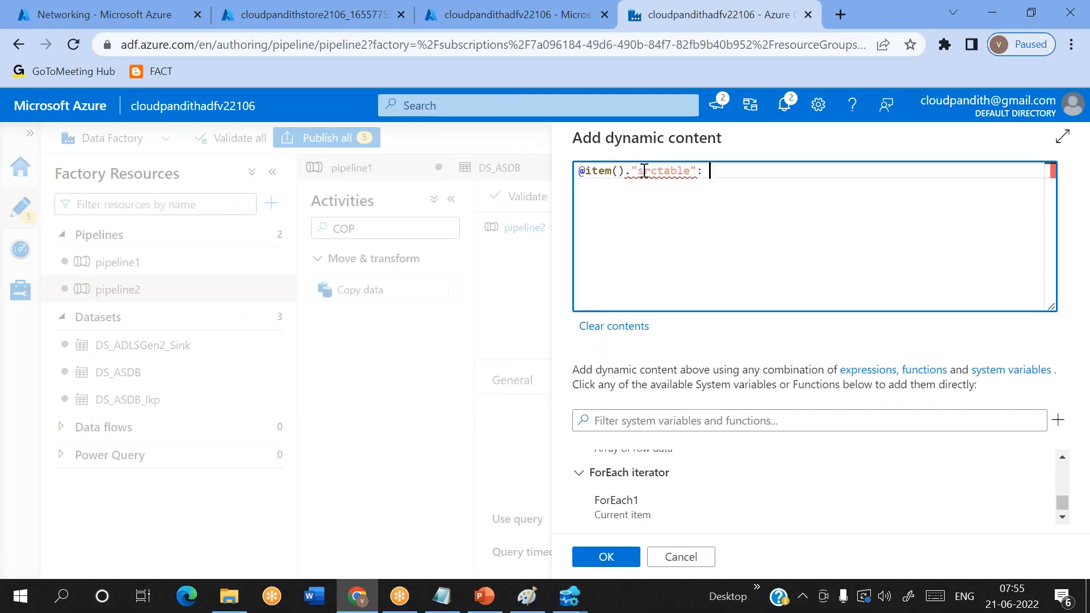
{"action": "left_click", "coordinate": [636, 170]}
{"action": "key", "text": "BackSpace"}
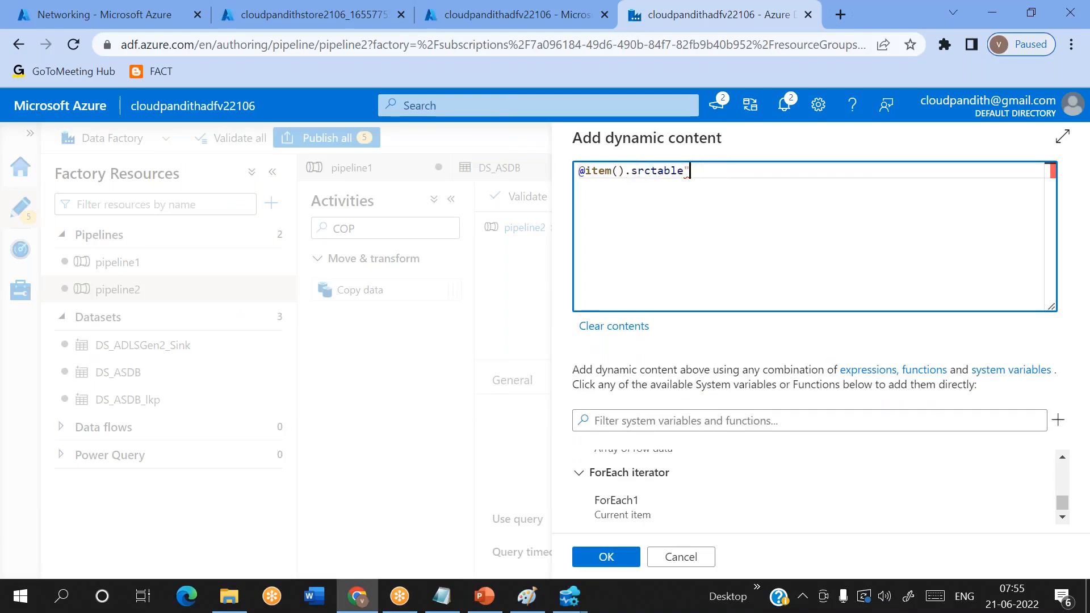
{"action": "left_click", "coordinate": [620, 555]}
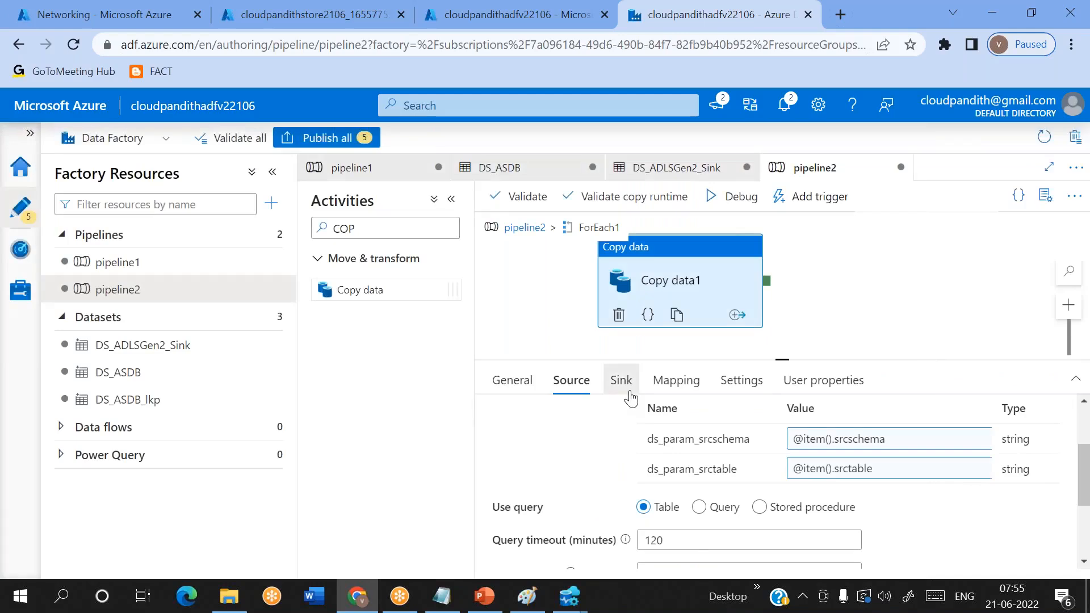
{"action": "left_click", "coordinate": [622, 381]}
{"action": "scroll", "coordinate": [794, 460], "scroll_direction": "down", "scroll_amount": 3}
{"action": "scroll", "coordinate": [832, 453], "scroll_direction": "up", "scroll_amount": 2}
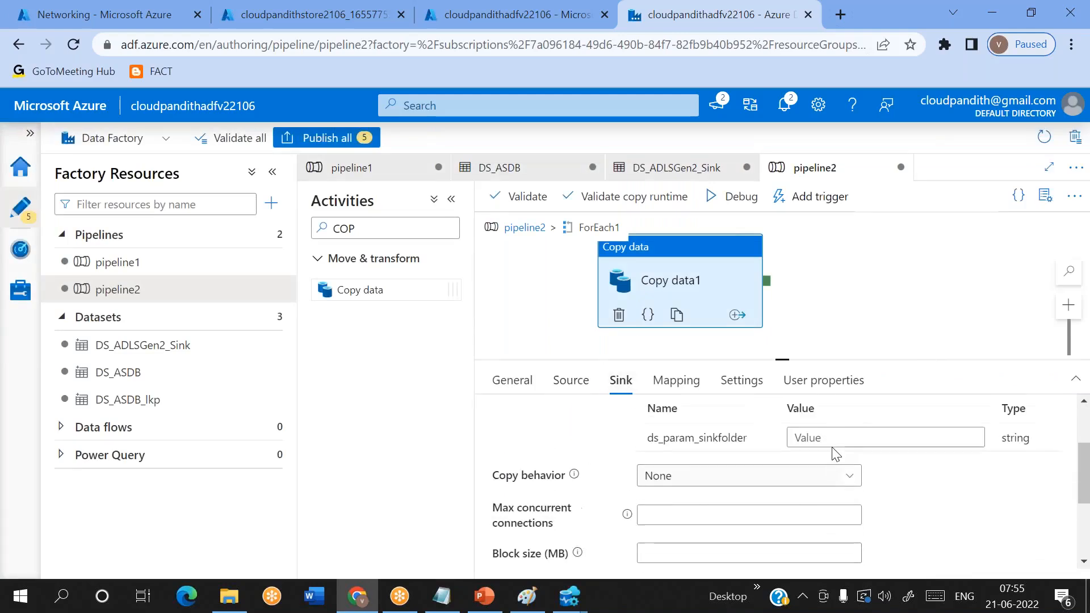
{"action": "left_click", "coordinate": [804, 509]}
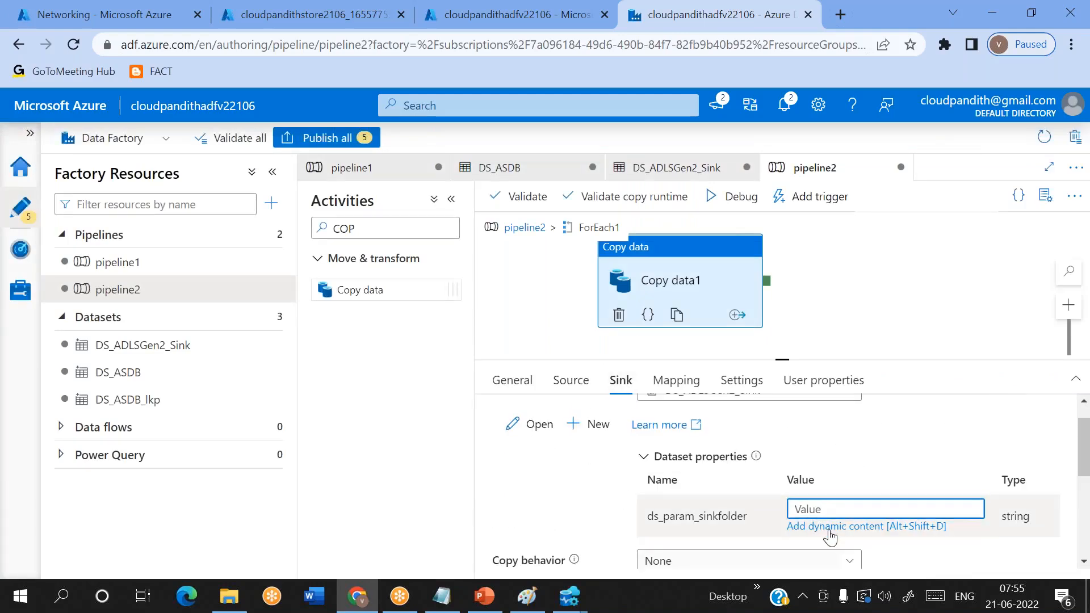
{"action": "left_click", "coordinate": [829, 527]}
{"action": "left_click", "coordinate": [621, 509]}
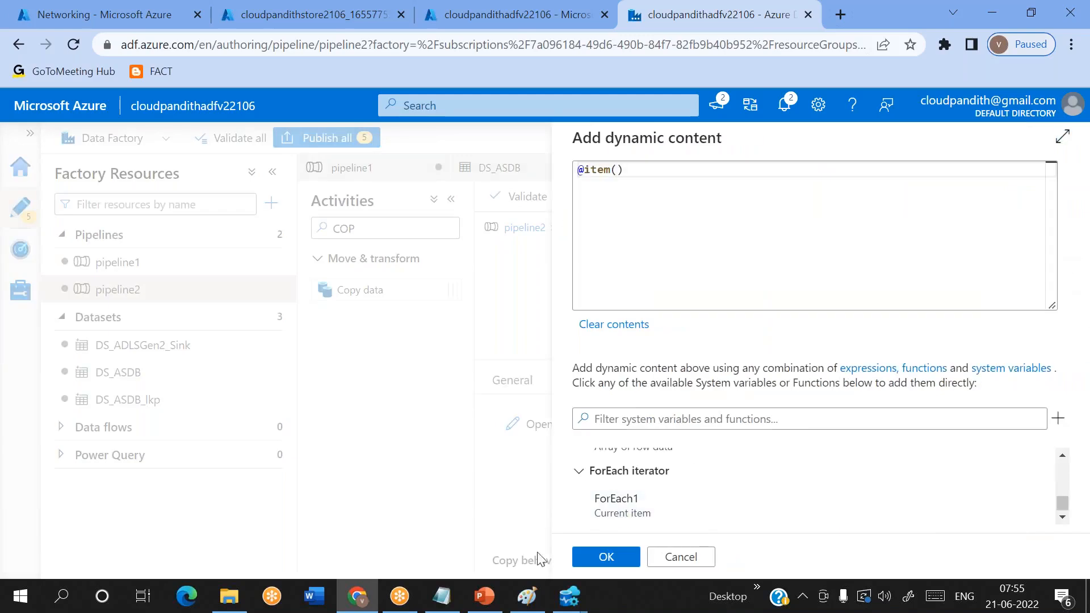
{"action": "left_click", "coordinate": [442, 596]}
{"action": "left_click_drag", "start_coordinate": [187, 200], "coordinate": [251, 197]}
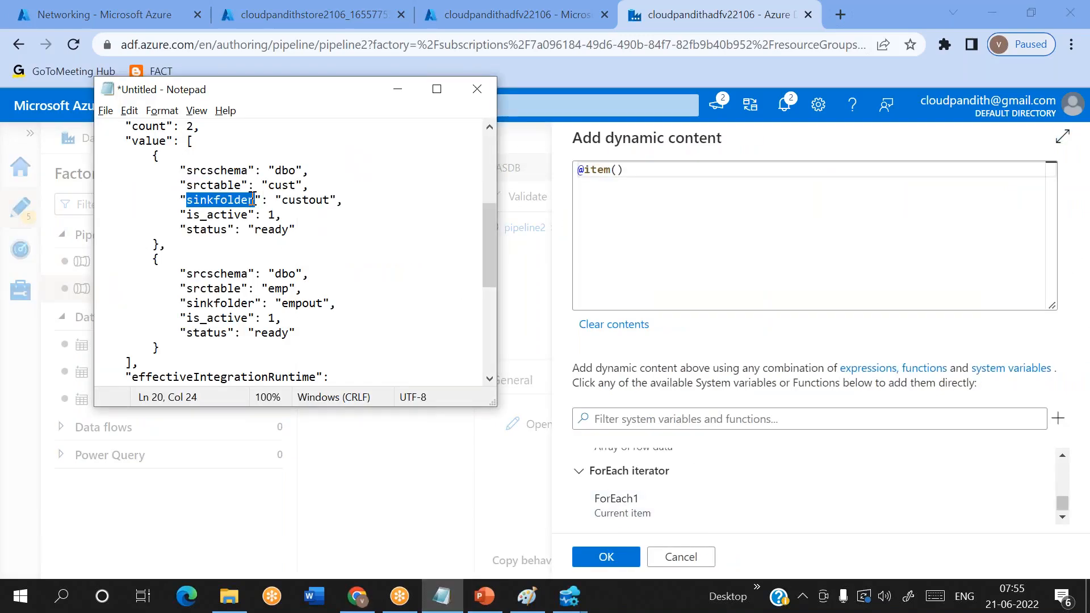
{"action": "left_click", "coordinate": [647, 171]}
{"action": "key", "text": "ctrl+v"}
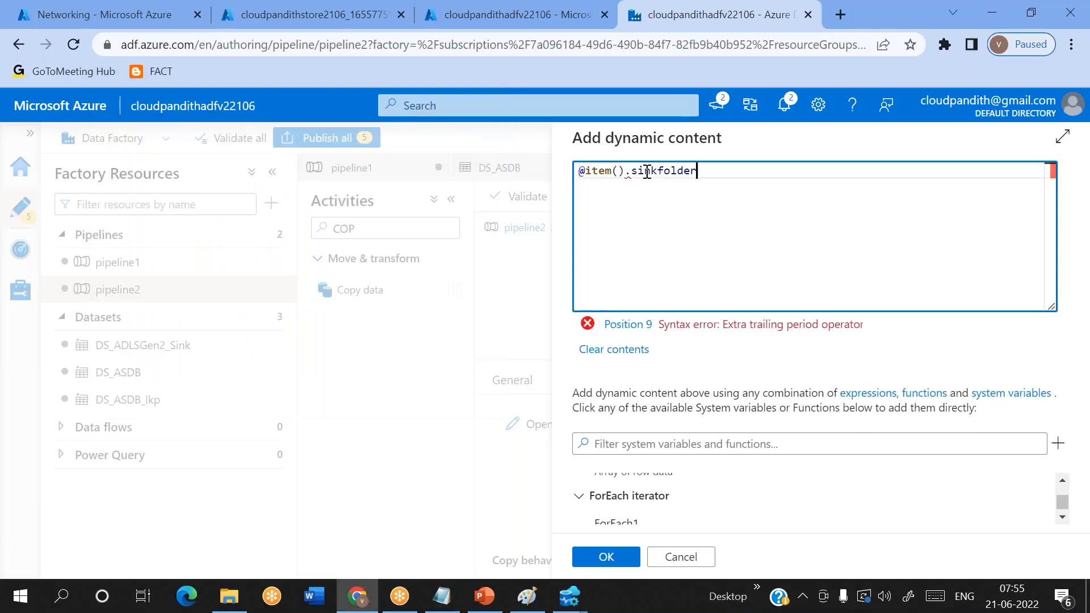
{"action": "left_click", "coordinate": [606, 557]}
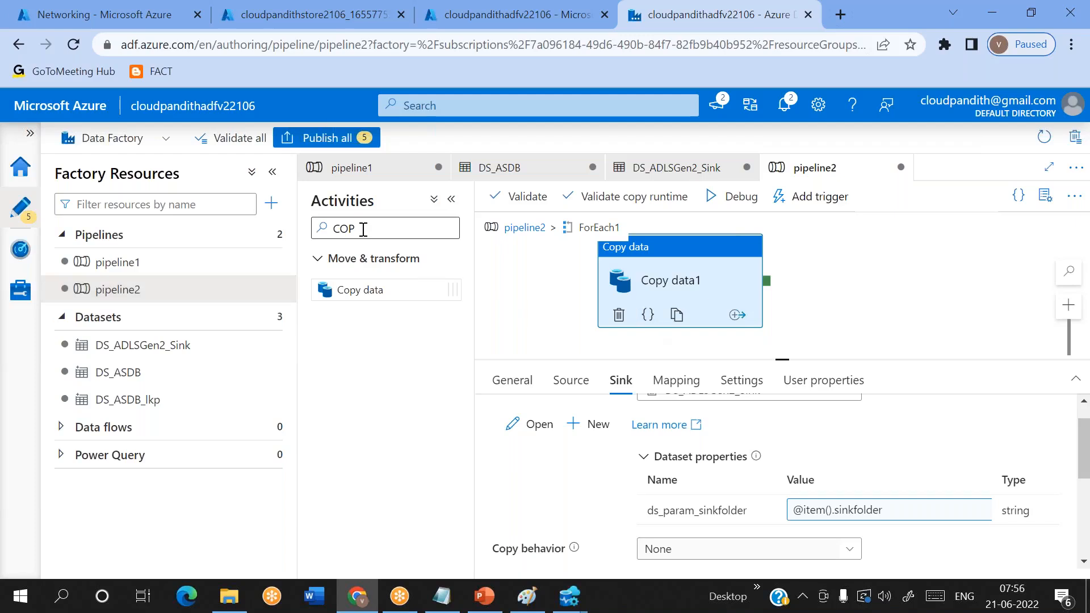
- Add a Stored procedure activity inside ForEach1 and connect it to the success output of Copy data1
{"action": "left_click_drag", "start_coordinate": [363, 229], "coordinate": [307, 225]}
{"action": "type", "text": "STO"}
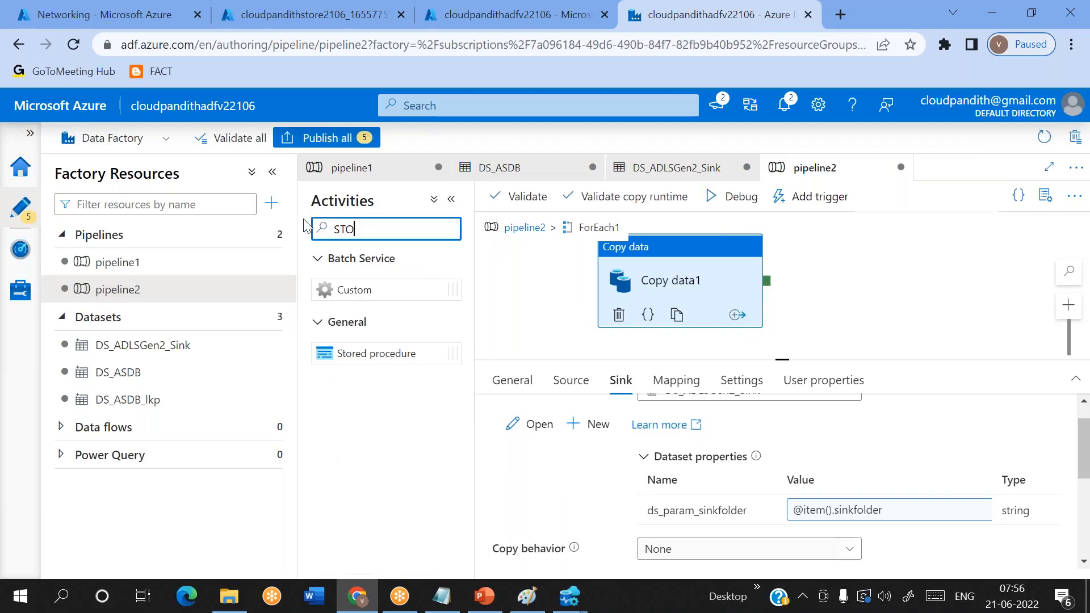
{"action": "left_click_drag", "start_coordinate": [390, 352], "coordinate": [936, 273]}
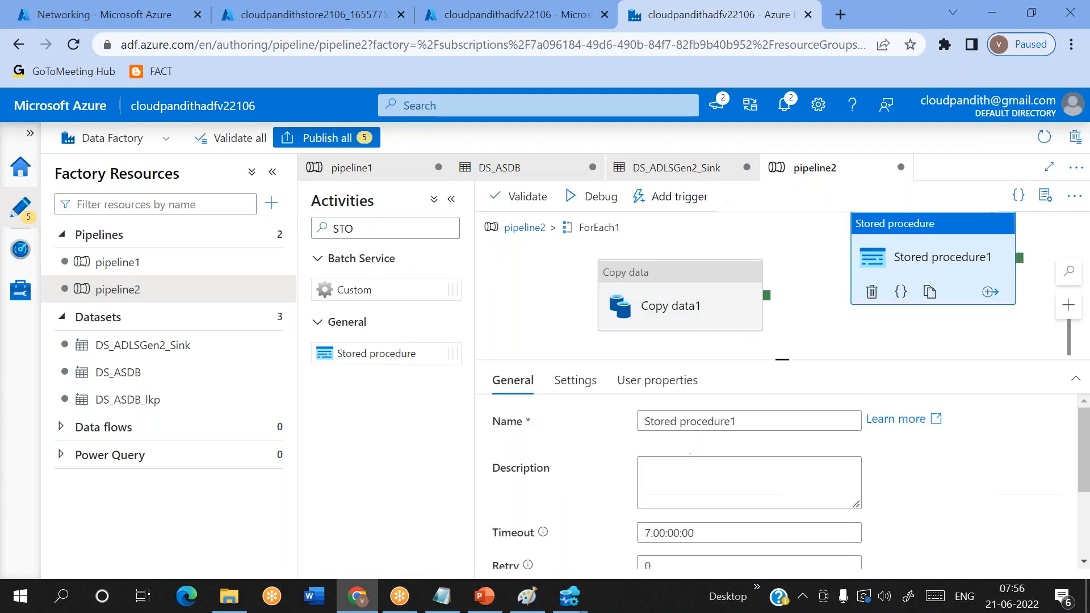
{"action": "left_click_drag", "start_coordinate": [767, 296], "coordinate": [897, 272]}
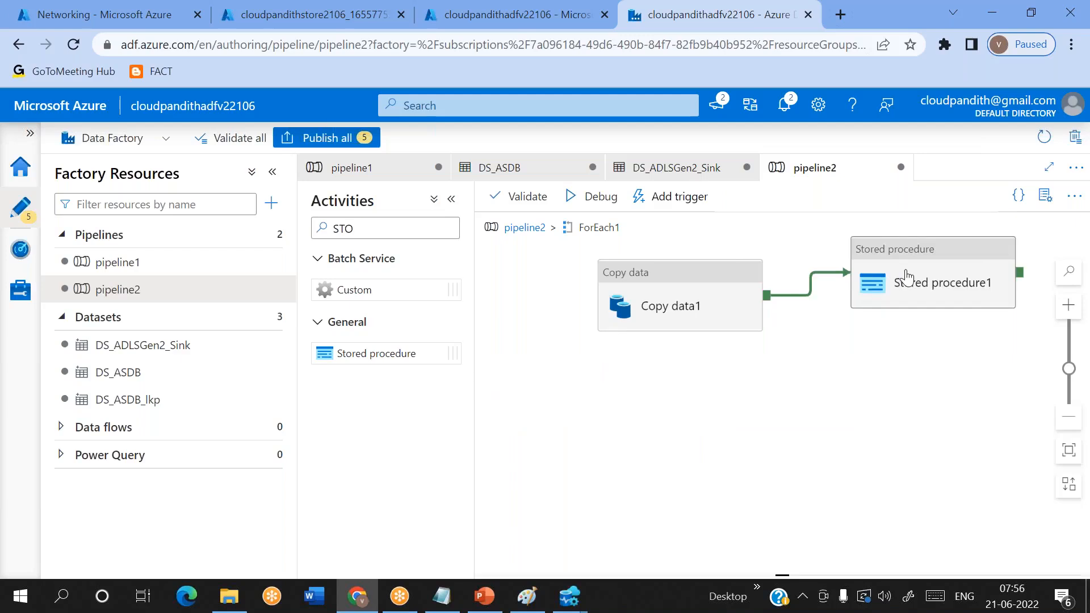
- Configure the Stored procedure activity with linked service LS_ASDB and procedure [dbo].[audit_logs2_usp], and import its parameters
{"action": "left_click_drag", "start_coordinate": [783, 356], "coordinate": [782, 289]}
{"action": "left_click", "coordinate": [595, 312]}
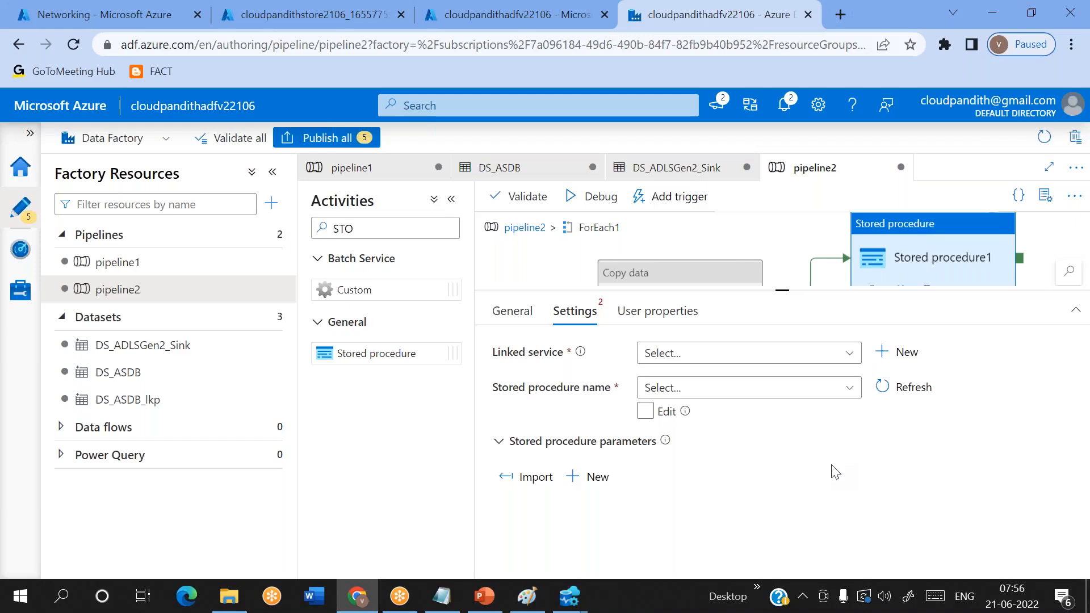
{"action": "left_click", "coordinate": [712, 360]}
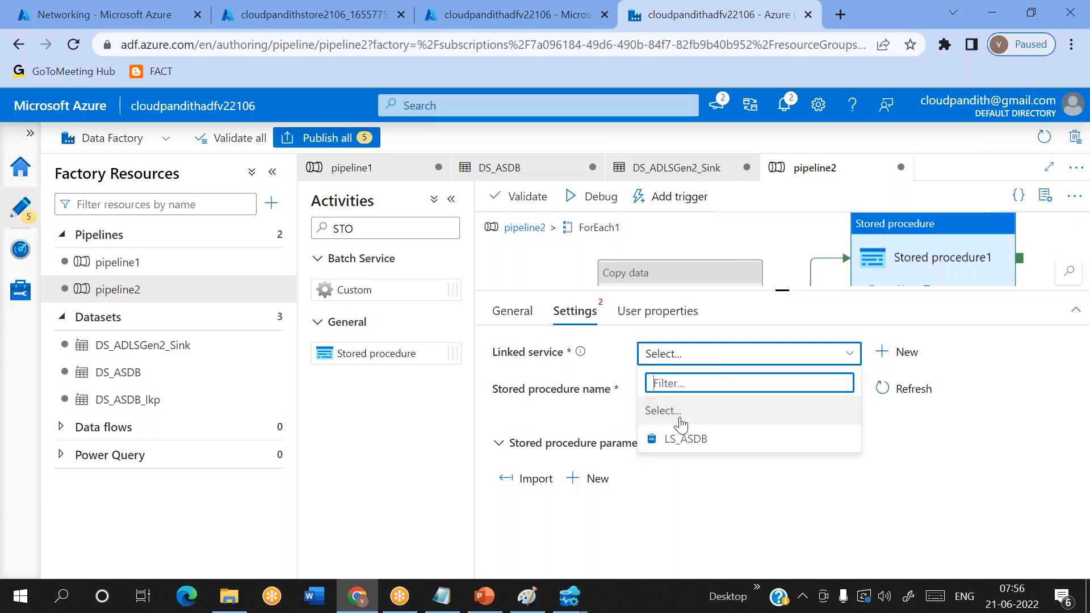
{"action": "left_click", "coordinate": [676, 439]}
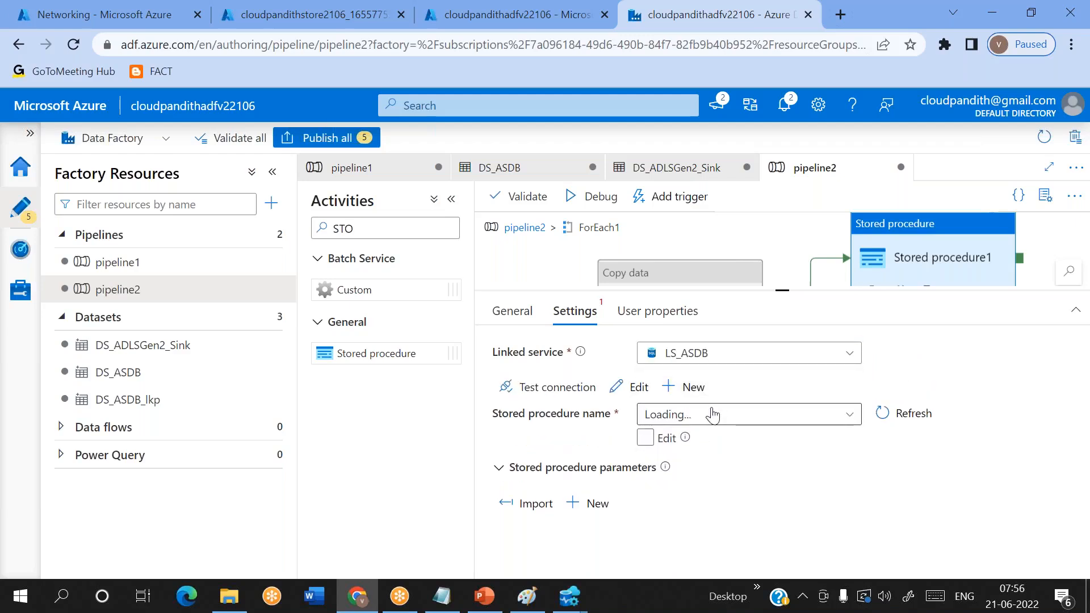
{"action": "left_click", "coordinate": [716, 416]}
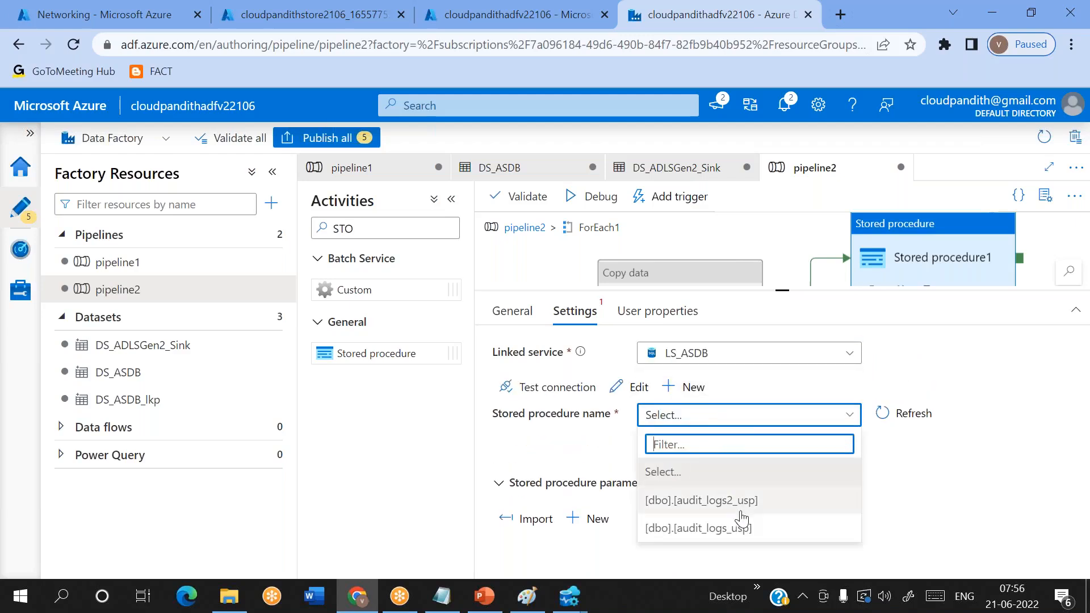
{"action": "left_click", "coordinate": [735, 502]}
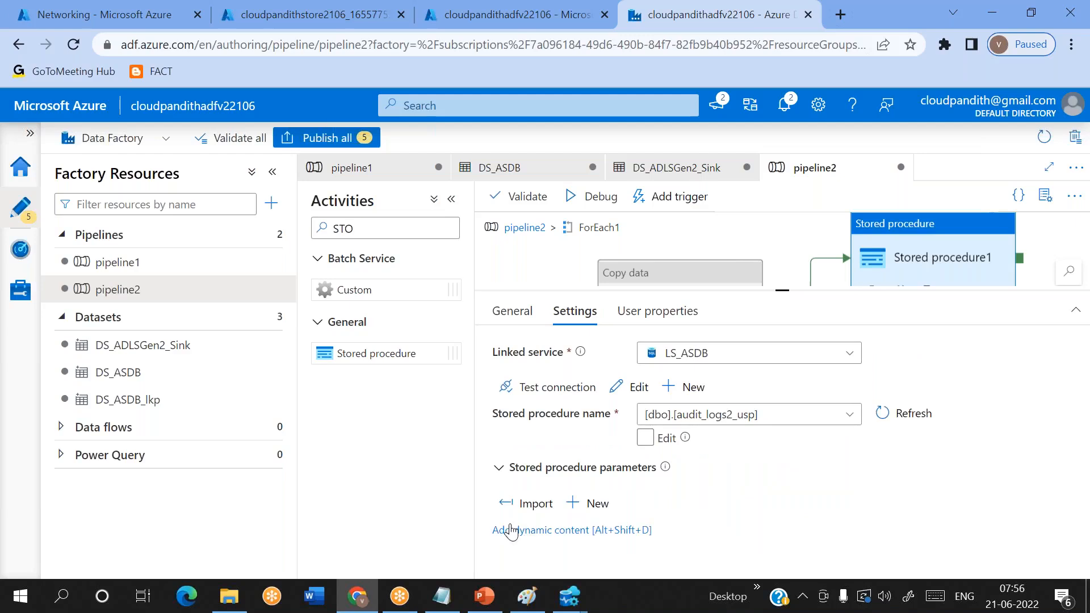
{"action": "left_click", "coordinate": [531, 503]}
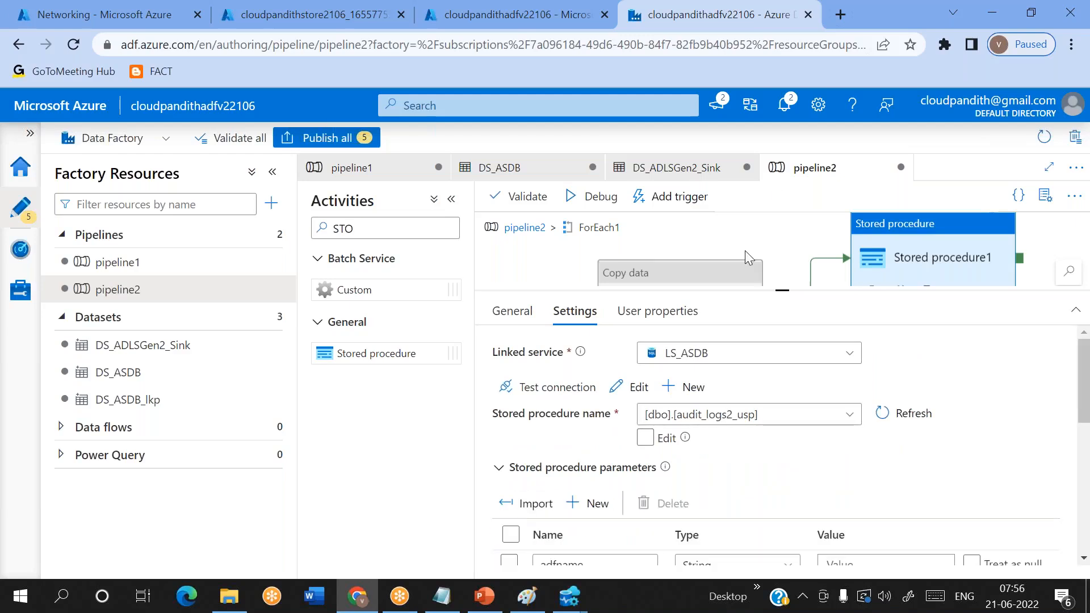
{"action": "scroll", "coordinate": [742, 409], "scroll_direction": "down", "scroll_amount": 3}
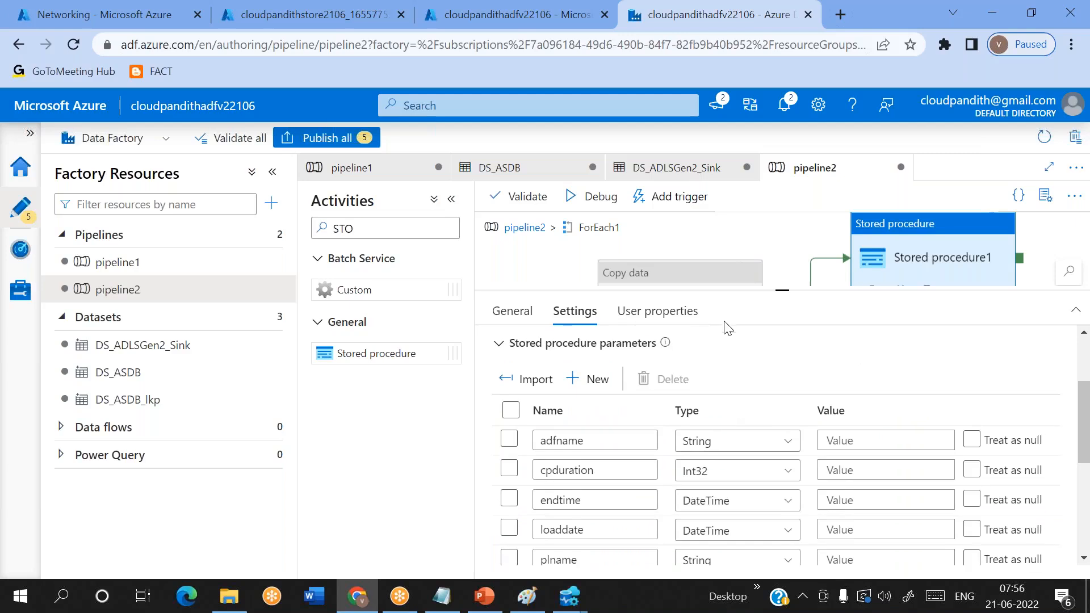
{"action": "scroll", "coordinate": [733, 431], "scroll_direction": "down", "scroll_amount": 5}
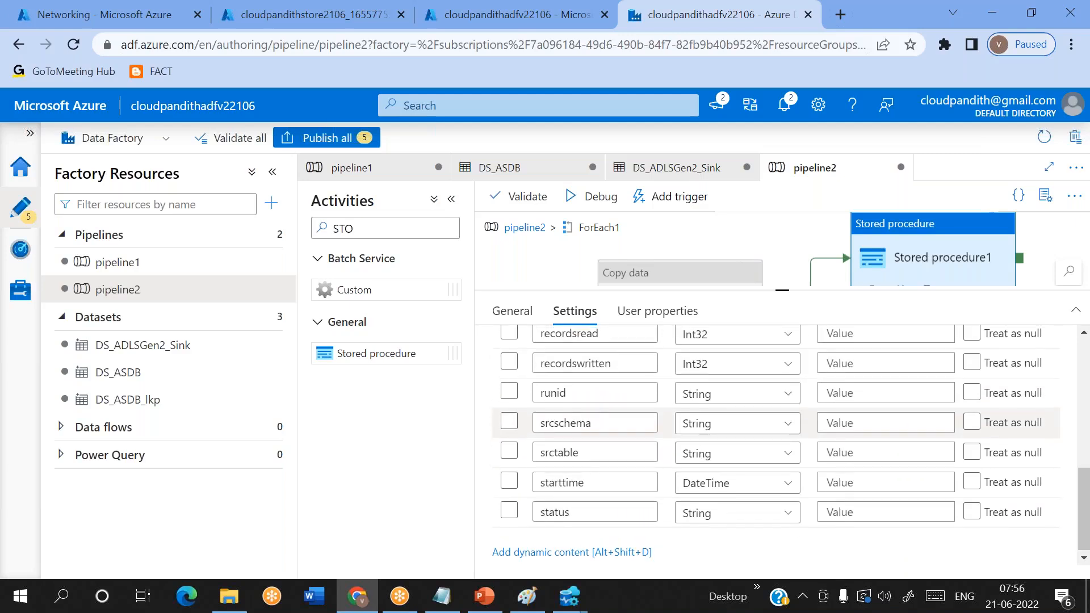
{"action": "scroll", "coordinate": [839, 437], "scroll_direction": "up", "scroll_amount": 1}
{"action": "left_click", "coordinate": [841, 438]}
{"action": "left_click", "coordinate": [860, 459]}
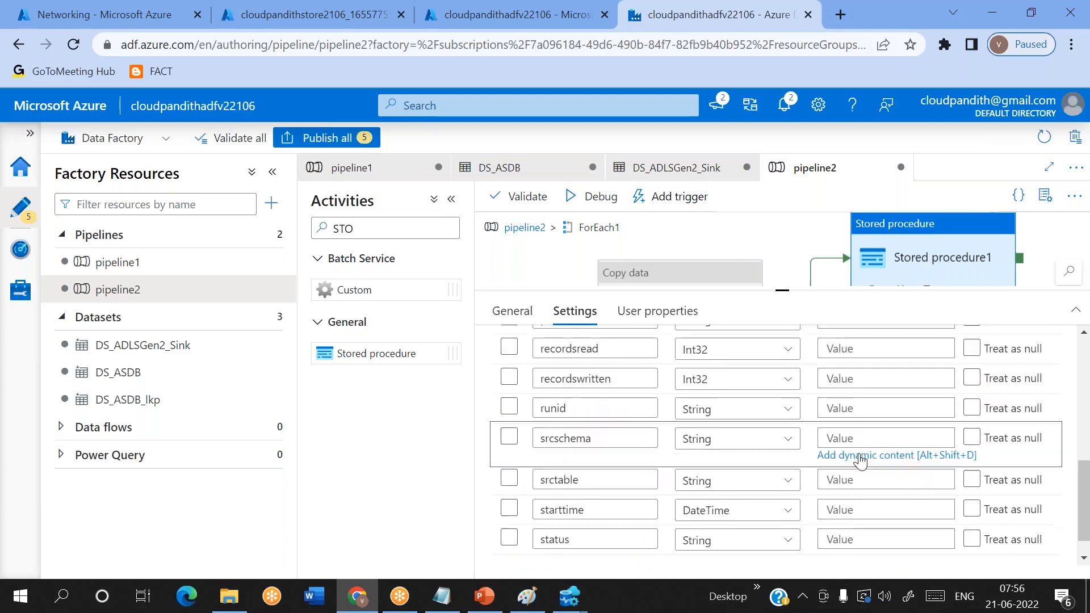
{"action": "scroll", "coordinate": [641, 500], "scroll_direction": "down", "scroll_amount": 3}
{"action": "left_click", "coordinate": [642, 511]}
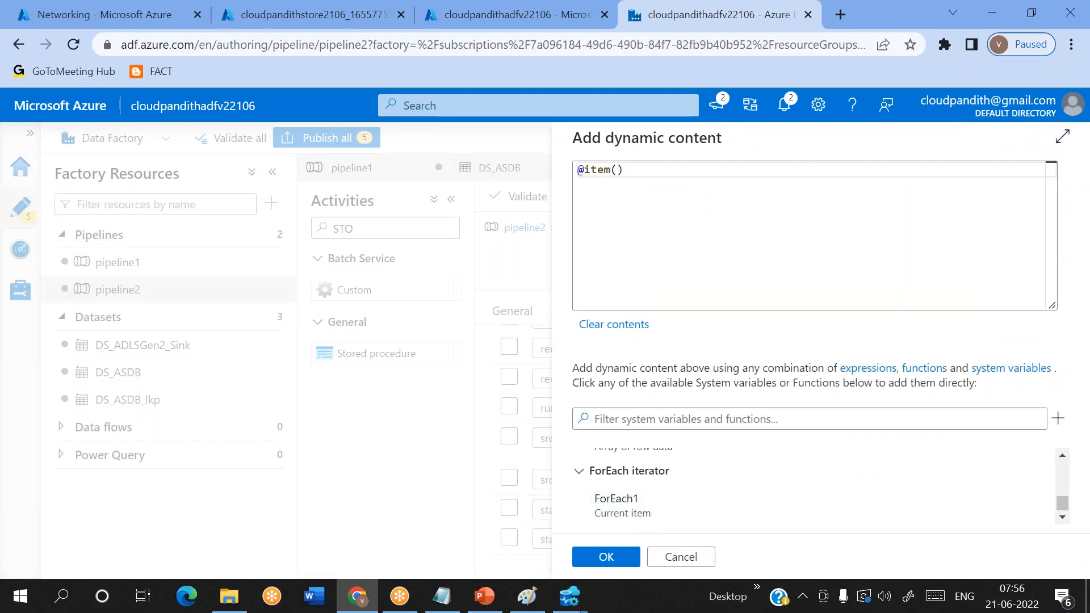
{"action": "left_click", "coordinate": [657, 169]}
{"action": "type", "text": "."}
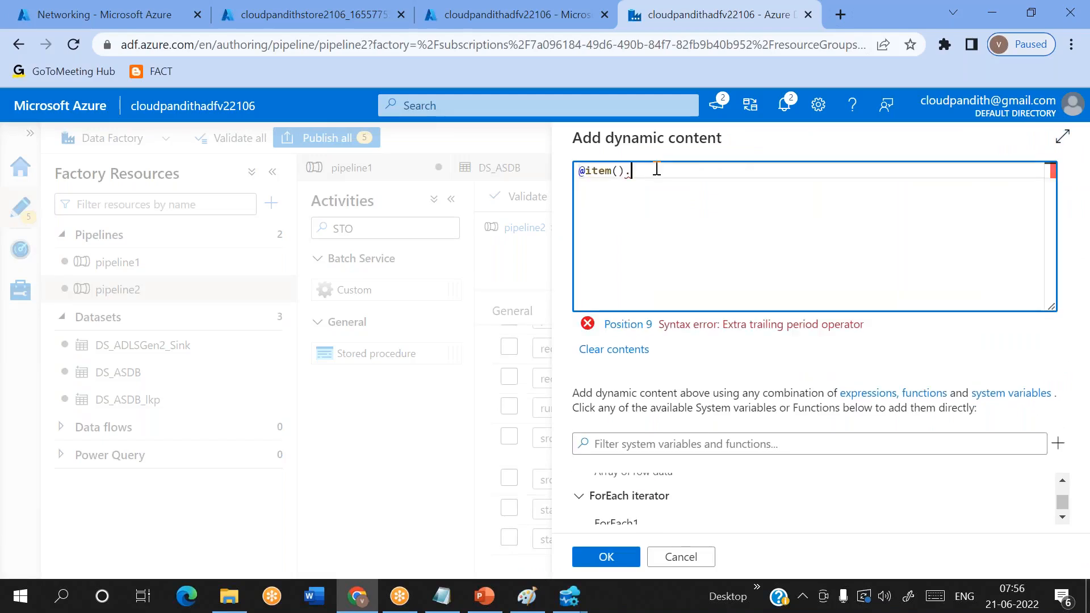
{"action": "key", "text": "alt+Tab"}
{"action": "left_click_drag", "start_coordinate": [186, 170], "coordinate": [249, 173]}
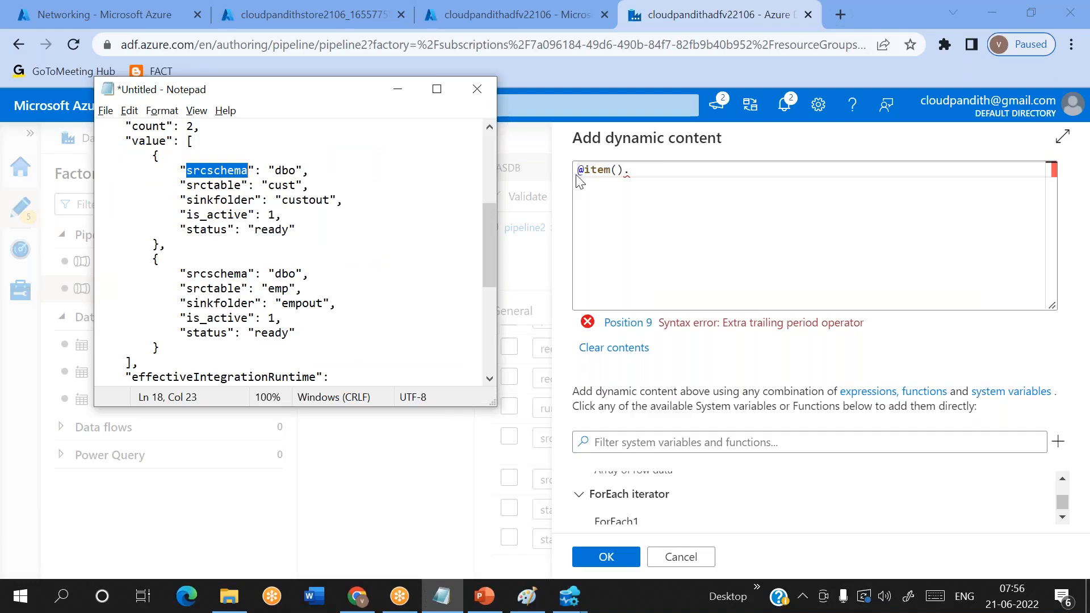
{"action": "left_click", "coordinate": [645, 171]}
{"action": "key", "text": "ctrl+v"}
{"action": "left_click", "coordinate": [602, 558]}
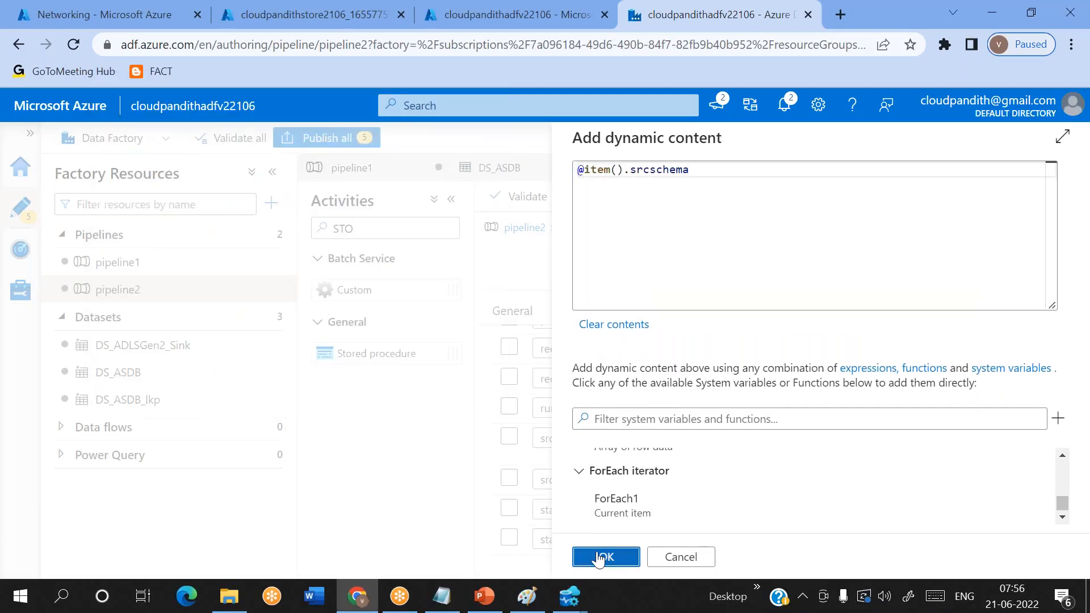
{"action": "left_click", "coordinate": [856, 467]}
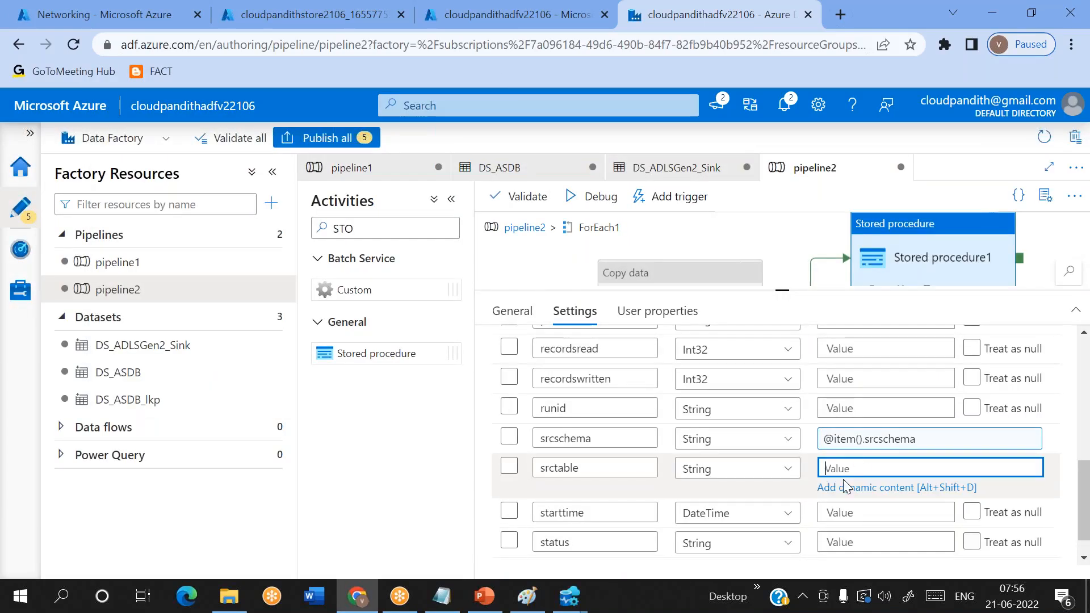
{"action": "left_click", "coordinate": [843, 486]}
{"action": "left_click", "coordinate": [664, 507]}
{"action": "type", "text": "."}
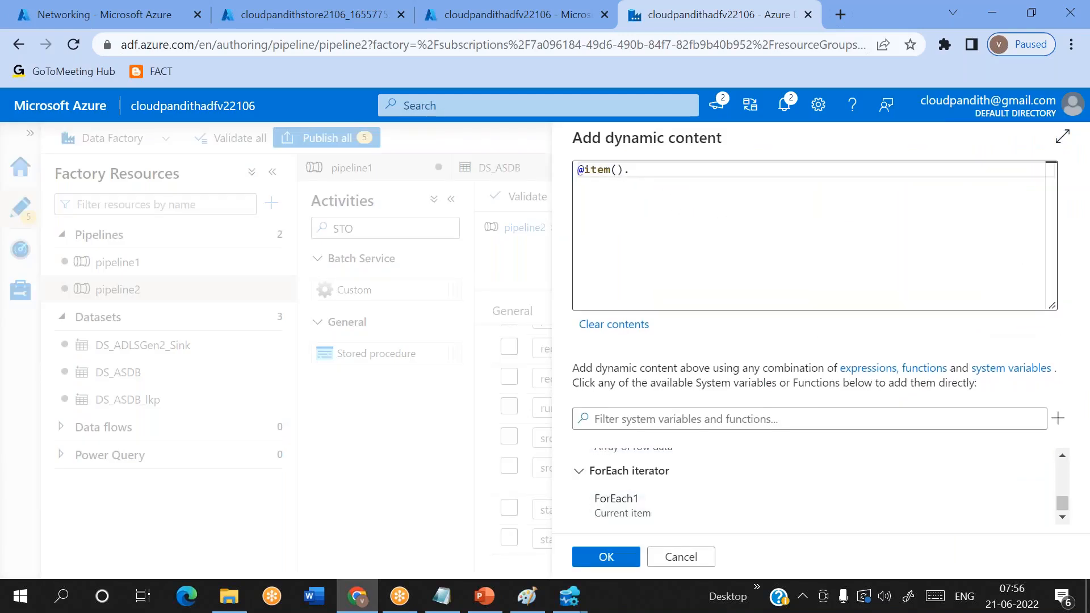
{"action": "key", "text": "alt+Tab"}
{"action": "left_click_drag", "start_coordinate": [186, 185], "coordinate": [243, 185]}
{"action": "key", "text": "ctrl+c"}
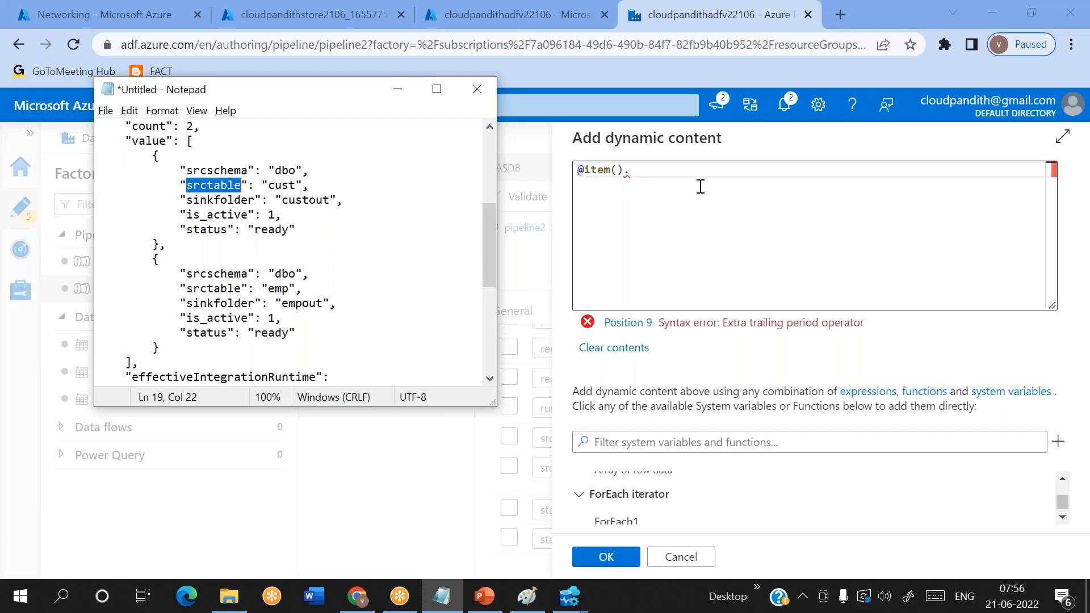
{"action": "left_click", "coordinate": [698, 188]}
{"action": "key", "text": "ctrl+v"}
{"action": "left_click", "coordinate": [601, 557]}
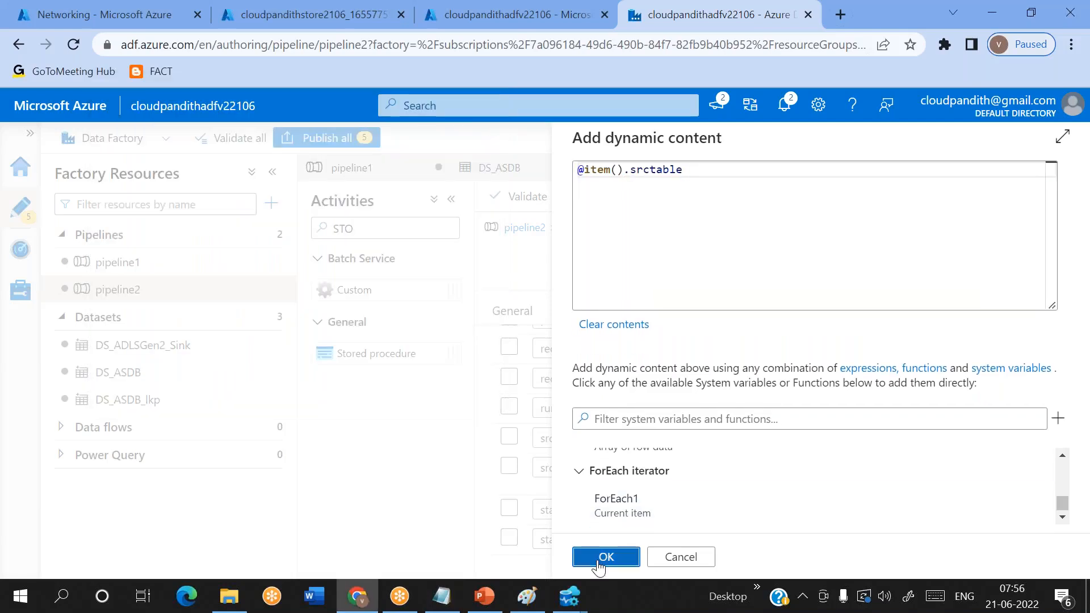
{"action": "scroll", "coordinate": [835, 497], "scroll_direction": "up", "scroll_amount": 5}
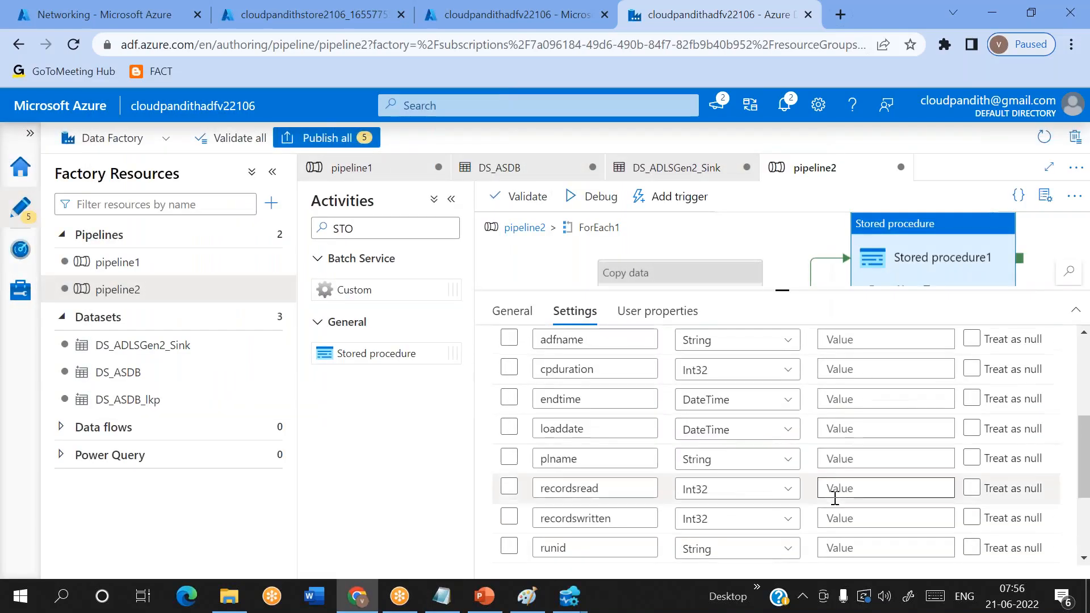
{"action": "left_click", "coordinate": [861, 433]}
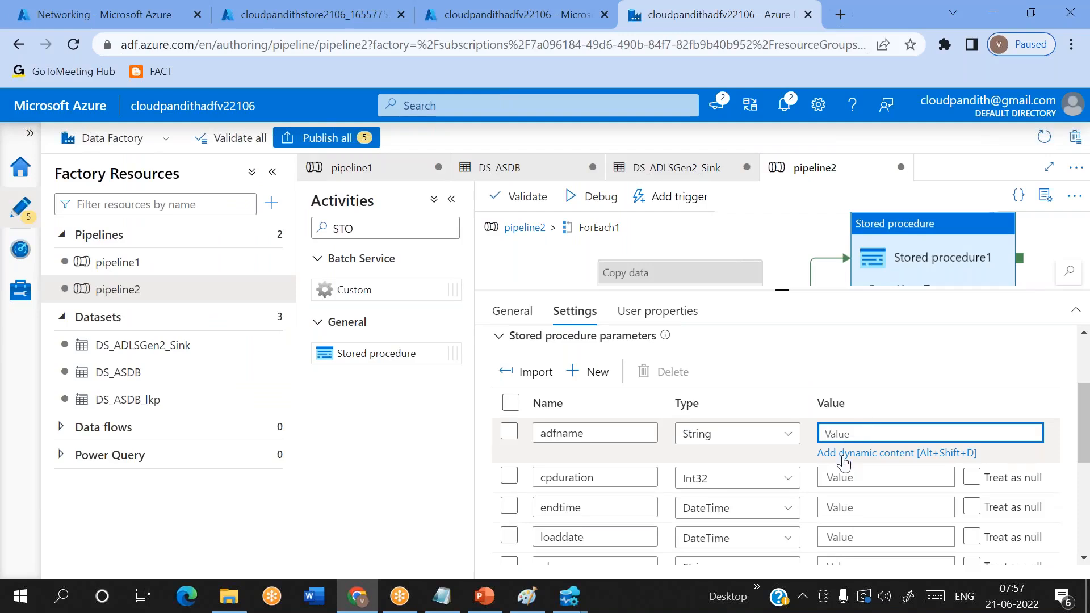
{"action": "left_click", "coordinate": [844, 453]}
{"action": "scroll", "coordinate": [708, 492], "scroll_direction": "up", "scroll_amount": 2}
{"action": "left_click", "coordinate": [621, 469]}
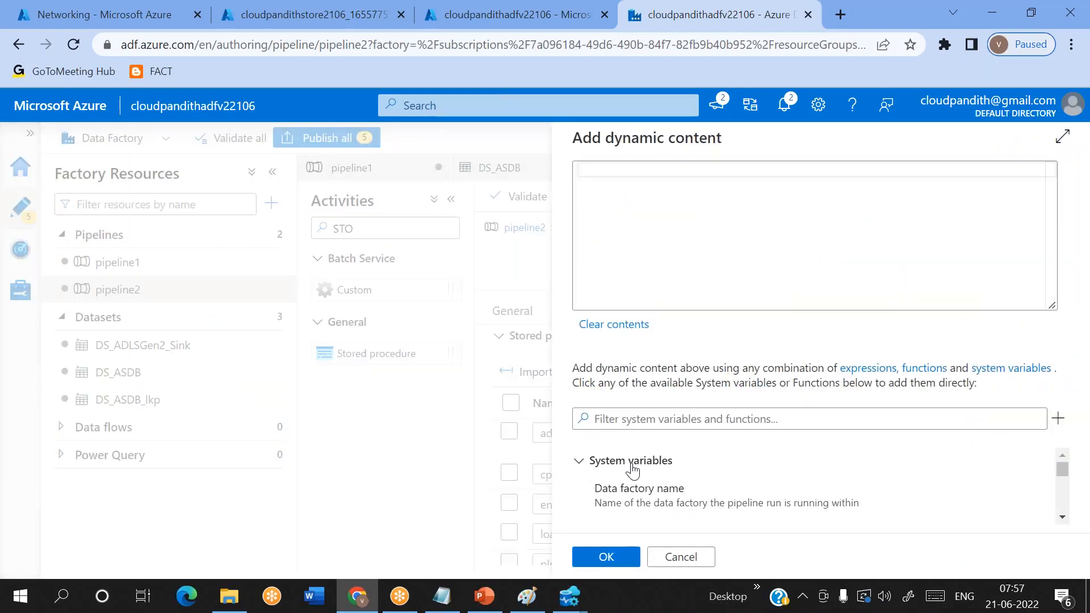
{"action": "scroll", "coordinate": [670, 493], "scroll_direction": "down", "scroll_amount": 1}
{"action": "left_click", "coordinate": [651, 480]}
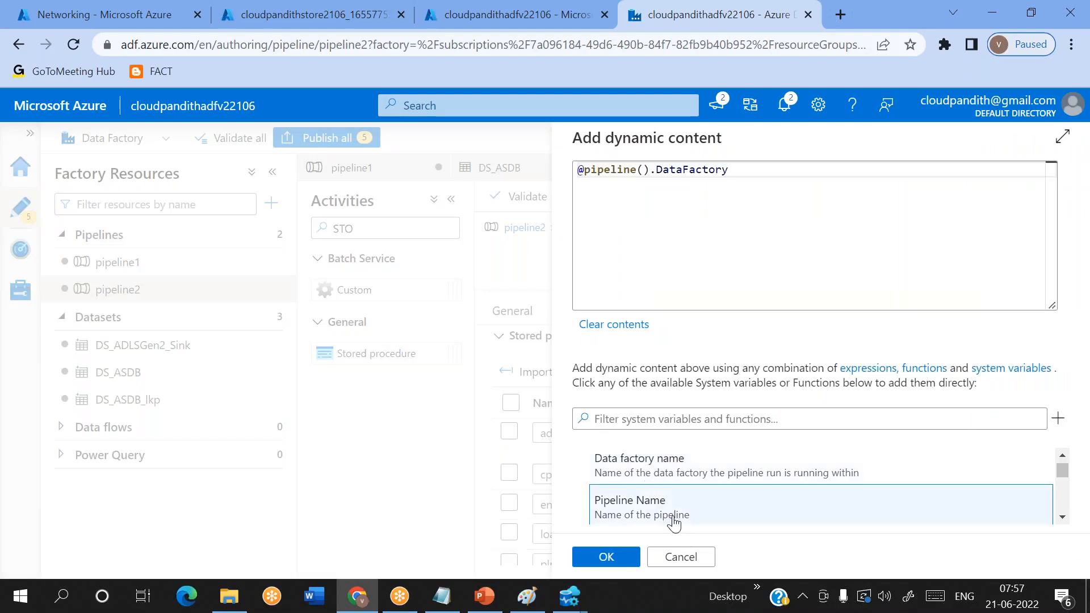
{"action": "left_click", "coordinate": [606, 556]}
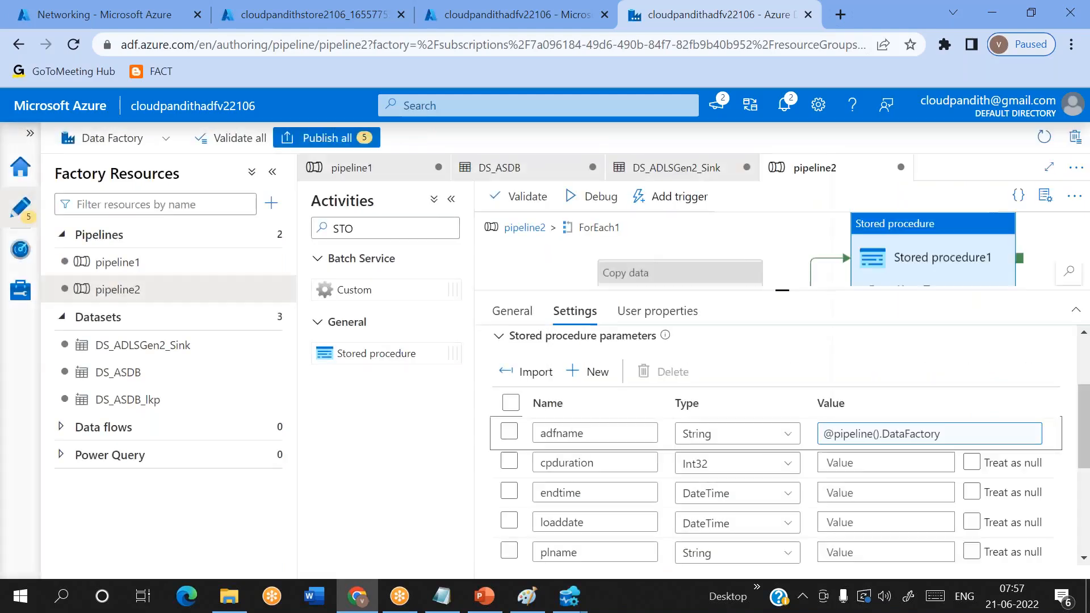
{"action": "left_click", "coordinate": [846, 464]}
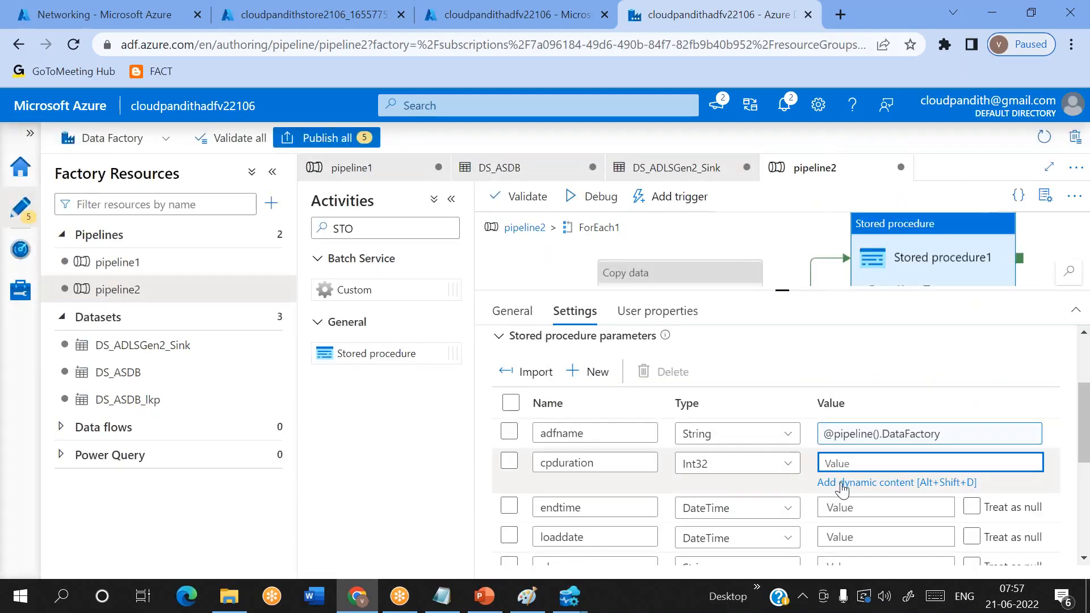
{"action": "scroll", "coordinate": [843, 488], "scroll_direction": "down", "scroll_amount": 3}
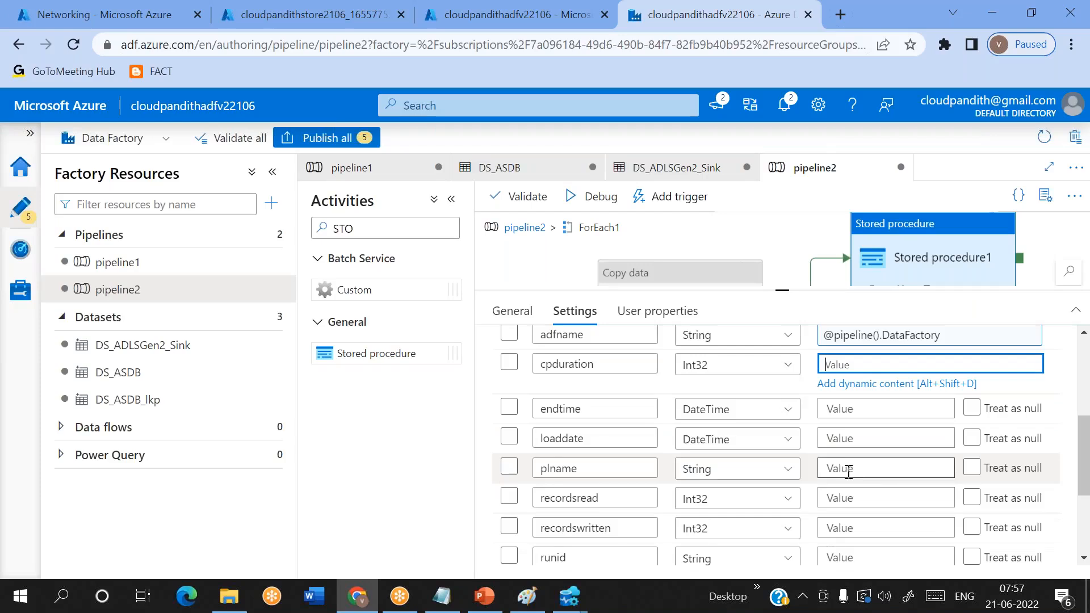
{"action": "left_click", "coordinate": [848, 470]}
{"action": "left_click", "coordinate": [877, 476]}
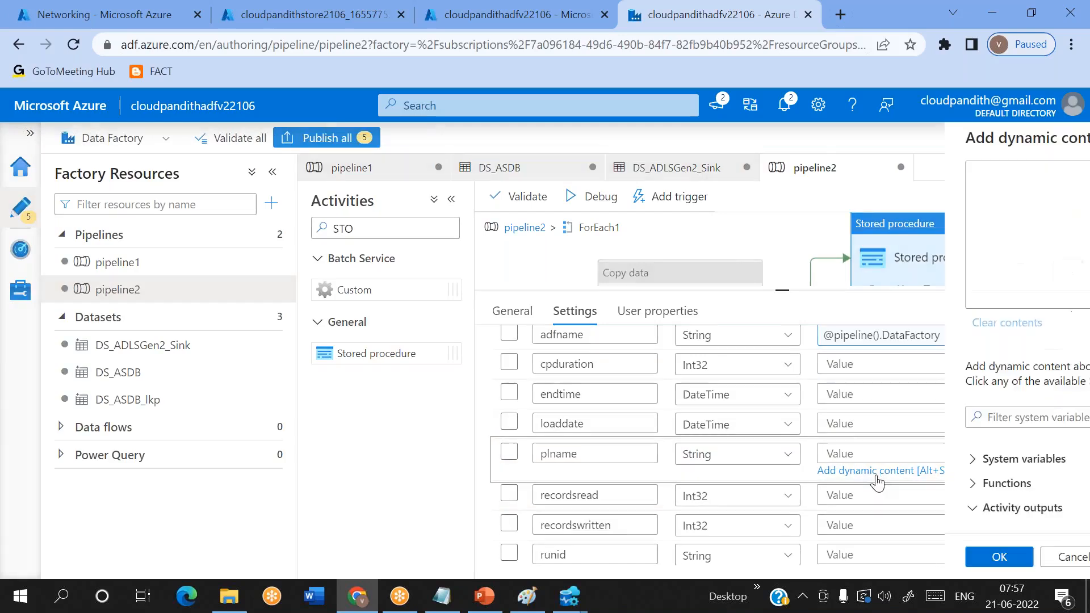
{"action": "left_click", "coordinate": [662, 462]}
{"action": "scroll", "coordinate": [662, 465], "scroll_direction": "down", "scroll_amount": 3}
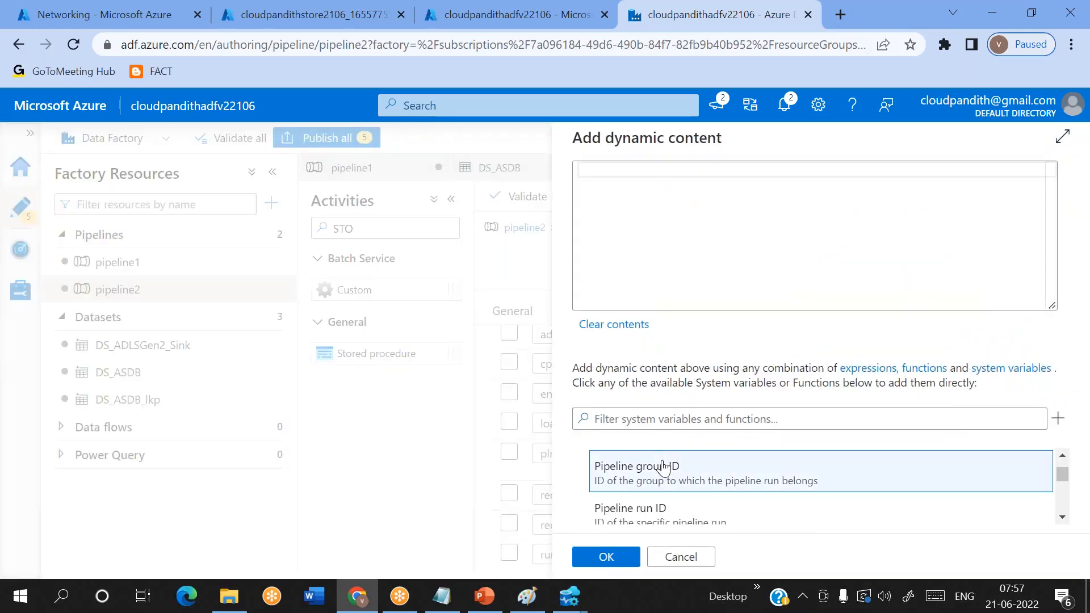
{"action": "scroll", "coordinate": [673, 508], "scroll_direction": "up", "scroll_amount": 2}
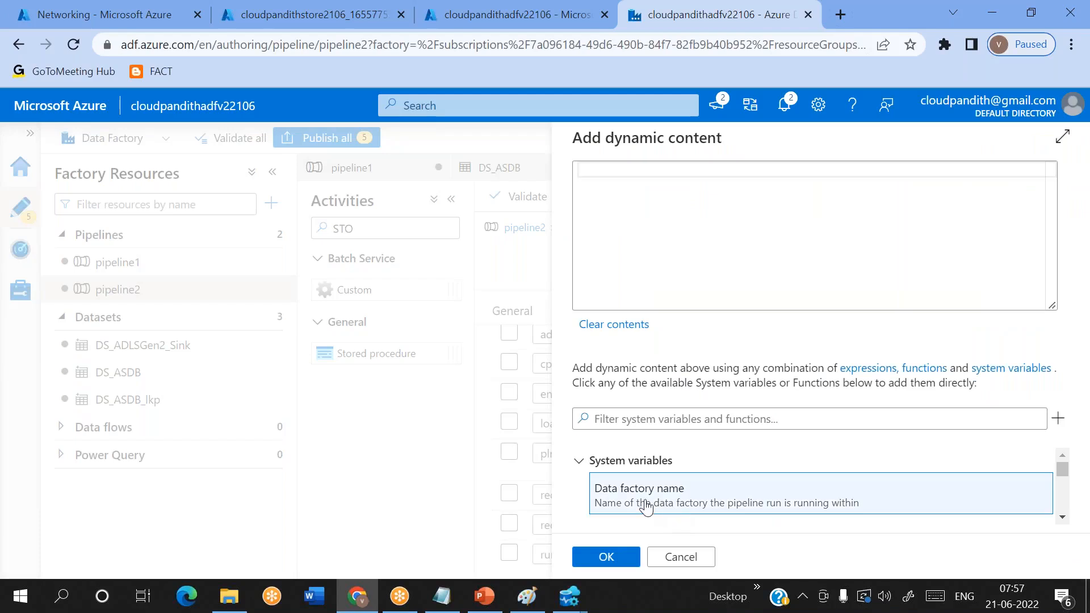
{"action": "scroll", "coordinate": [646, 507], "scroll_direction": "down", "scroll_amount": 1}
{"action": "left_click", "coordinate": [664, 479]}
{"action": "left_click", "coordinate": [606, 557]}
{"action": "scroll", "coordinate": [850, 488], "scroll_direction": "down", "scroll_amount": 2}
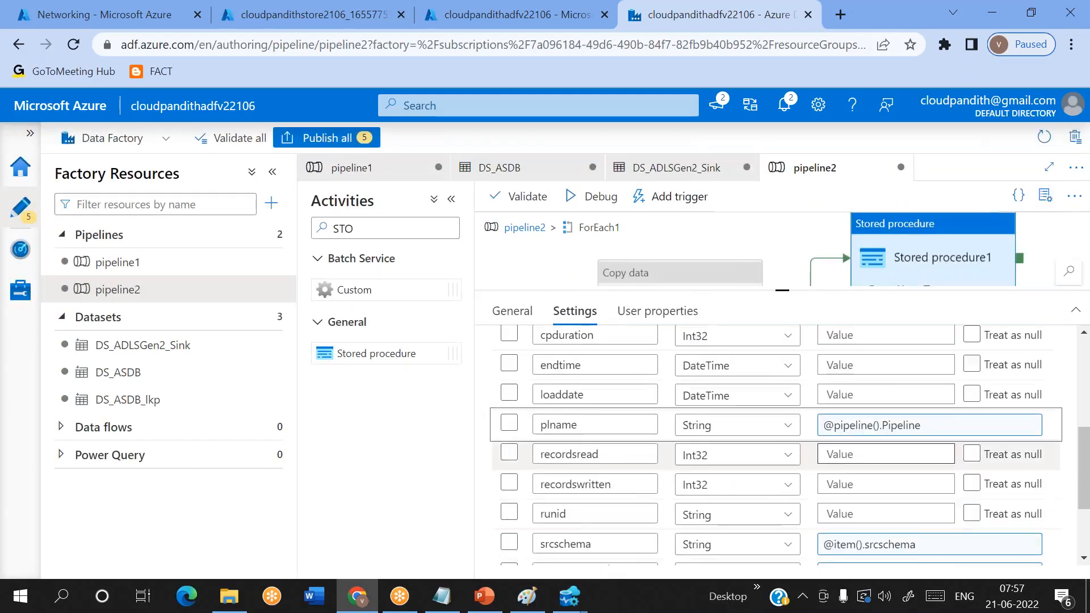
{"action": "scroll", "coordinate": [850, 485], "scroll_direction": "down", "scroll_amount": 1}
{"action": "left_click", "coordinate": [853, 477]}
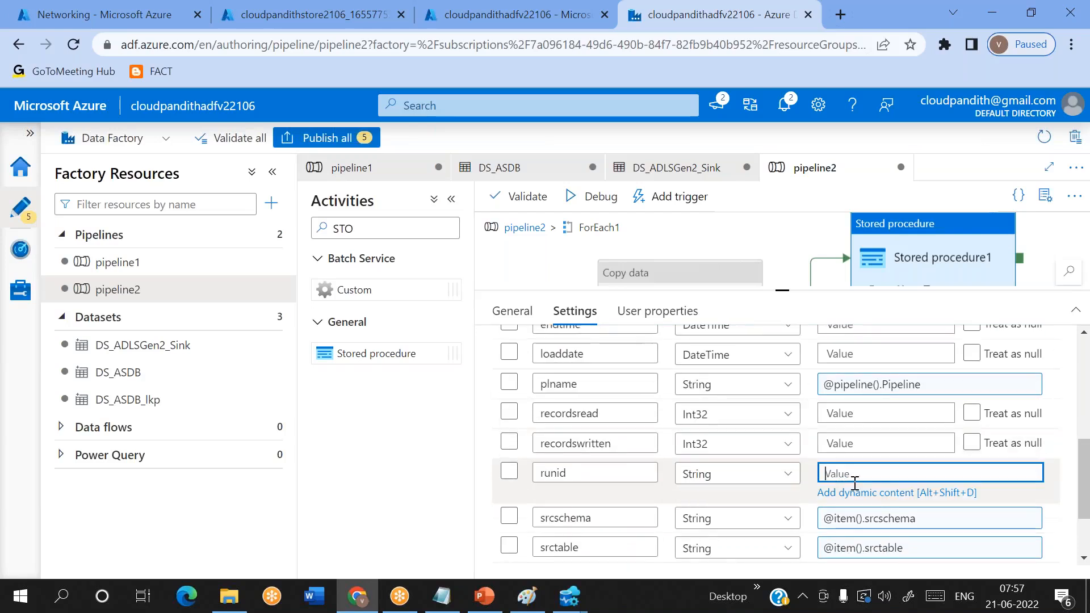
{"action": "left_click", "coordinate": [860, 493]}
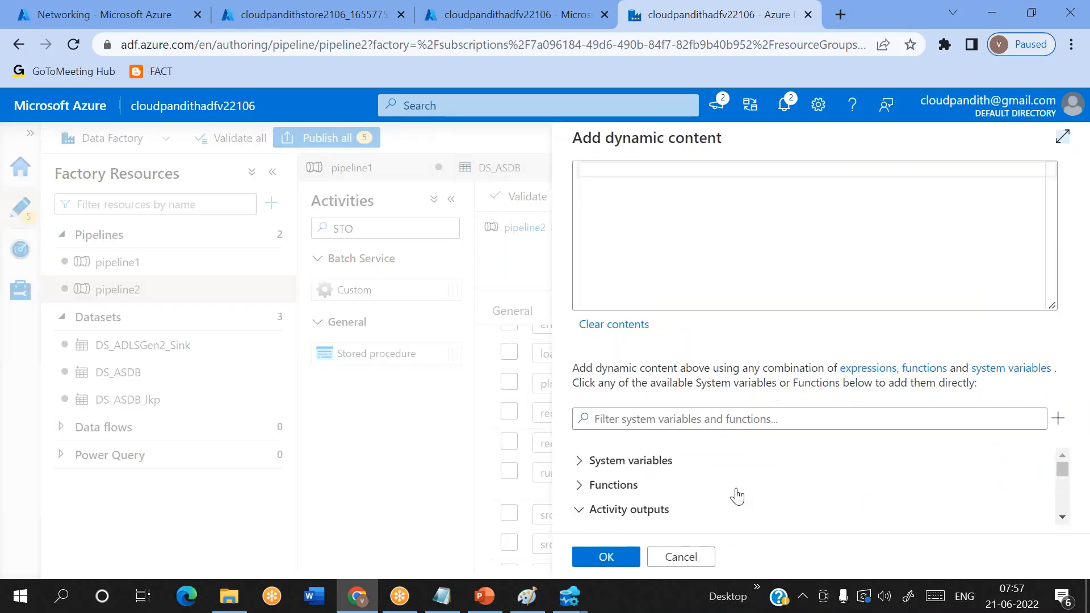
{"action": "left_click", "coordinate": [648, 464]}
{"action": "scroll", "coordinate": [647, 476], "scroll_direction": "down", "scroll_amount": 4}
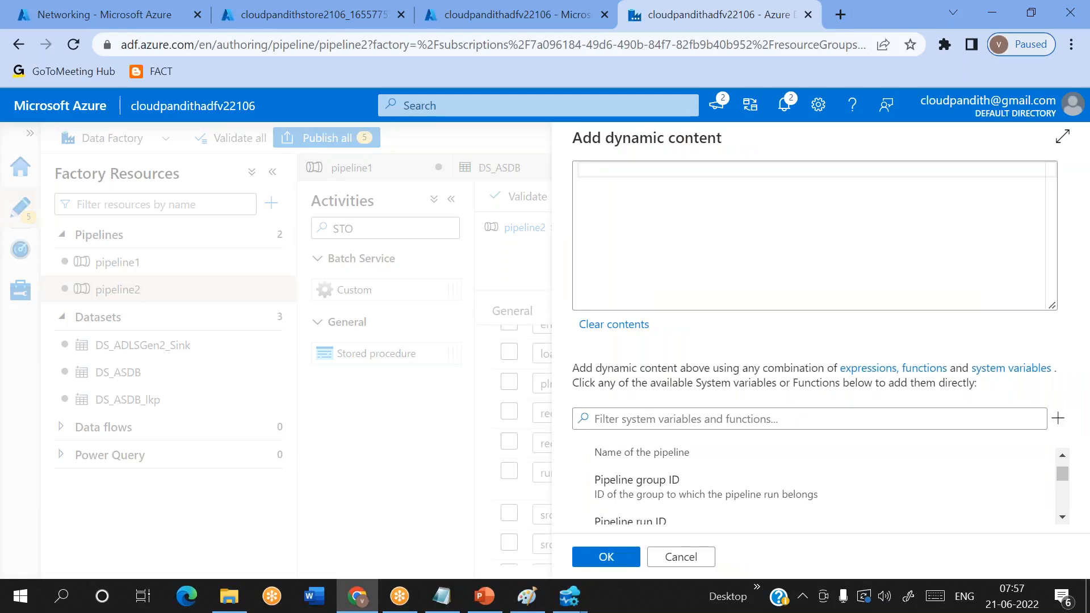
{"action": "left_click", "coordinate": [630, 483]}
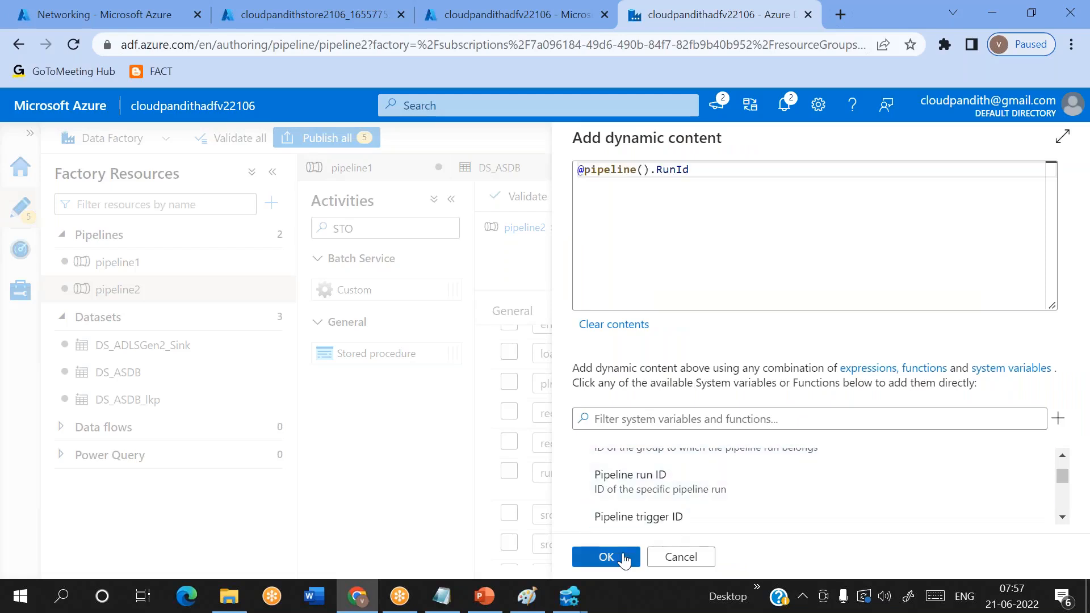
{"action": "left_click", "coordinate": [625, 558]}
{"action": "scroll", "coordinate": [805, 503], "scroll_direction": "down", "scroll_amount": 3}
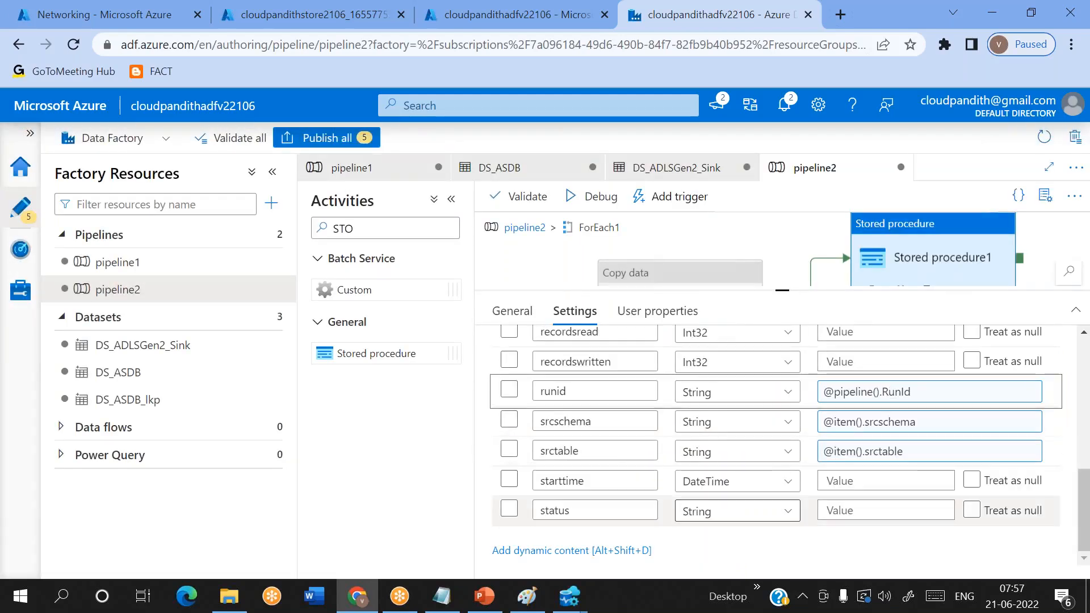
{"action": "scroll", "coordinate": [805, 503], "scroll_direction": "up", "scroll_amount": 4}
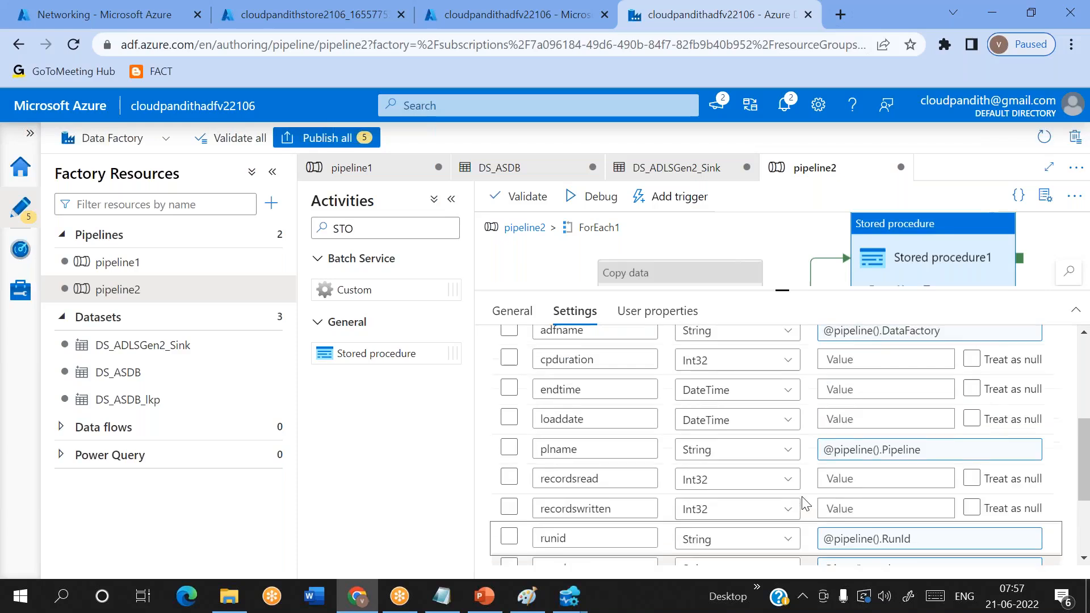
{"action": "scroll", "coordinate": [805, 503], "scroll_direction": "up", "scroll_amount": 1}
{"action": "left_click", "coordinate": [860, 426]}
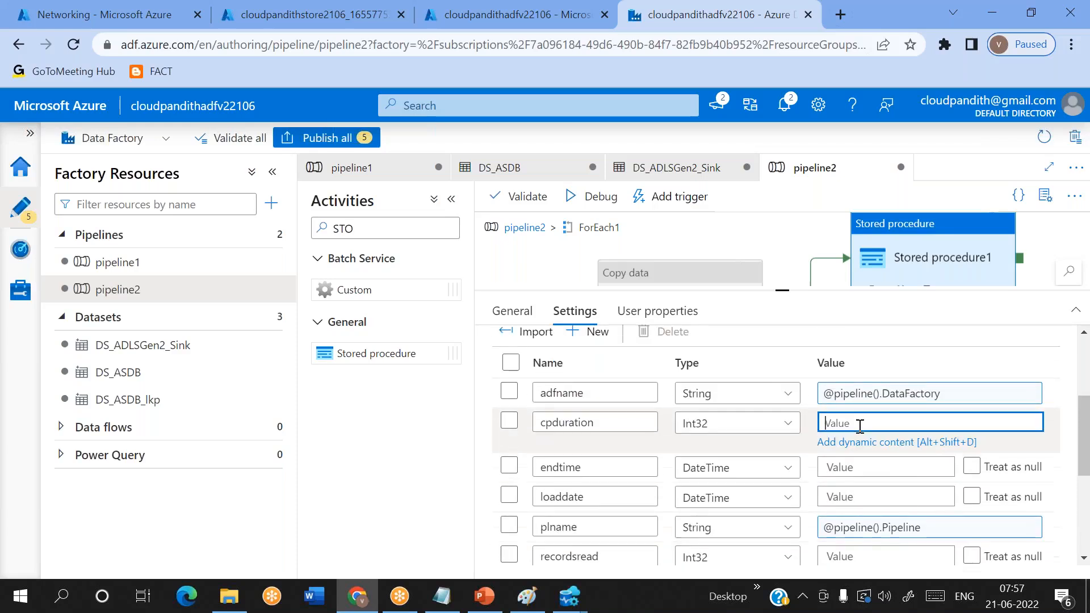
{"action": "left_click", "coordinate": [849, 442]}
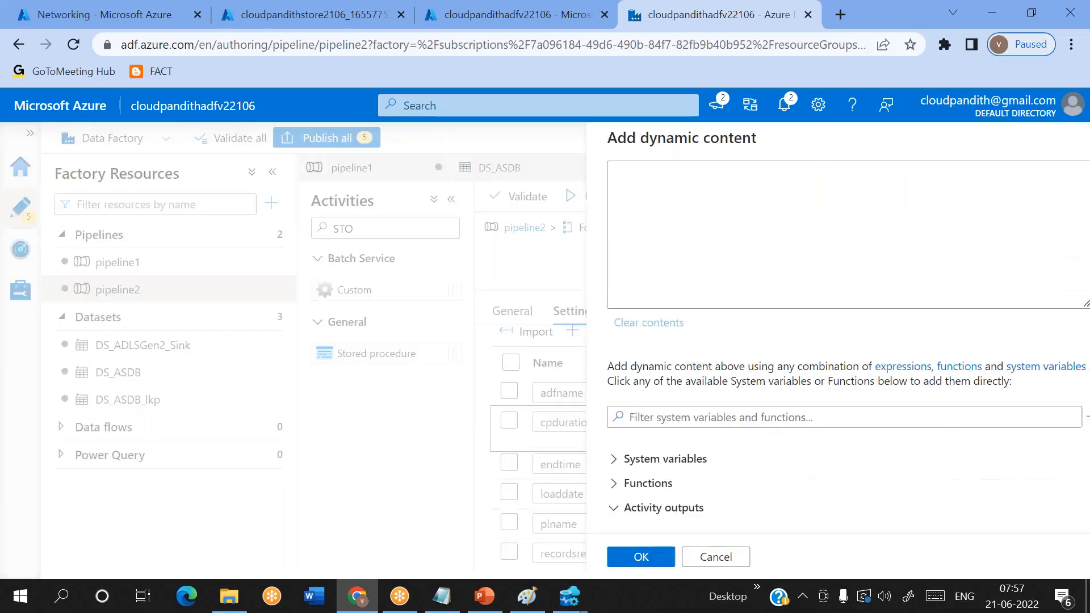
{"action": "scroll", "coordinate": [703, 490], "scroll_direction": "down", "scroll_amount": 2}
{"action": "scroll", "coordinate": [704, 490], "scroll_direction": "up", "scroll_amount": 1}
{"action": "left_click", "coordinate": [702, 490]}
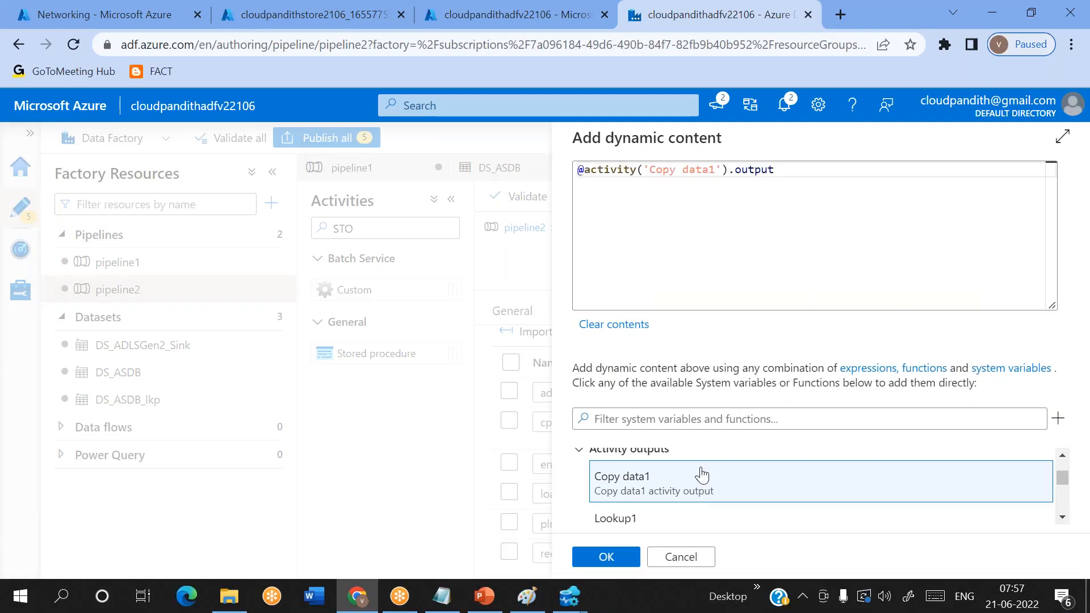
- Append .copyDuration to the Copy data1 output expression and apply it to the cpduration parameter
{"action": "left_click", "coordinate": [788, 172]}
{"action": "type", "text": ".Co"}
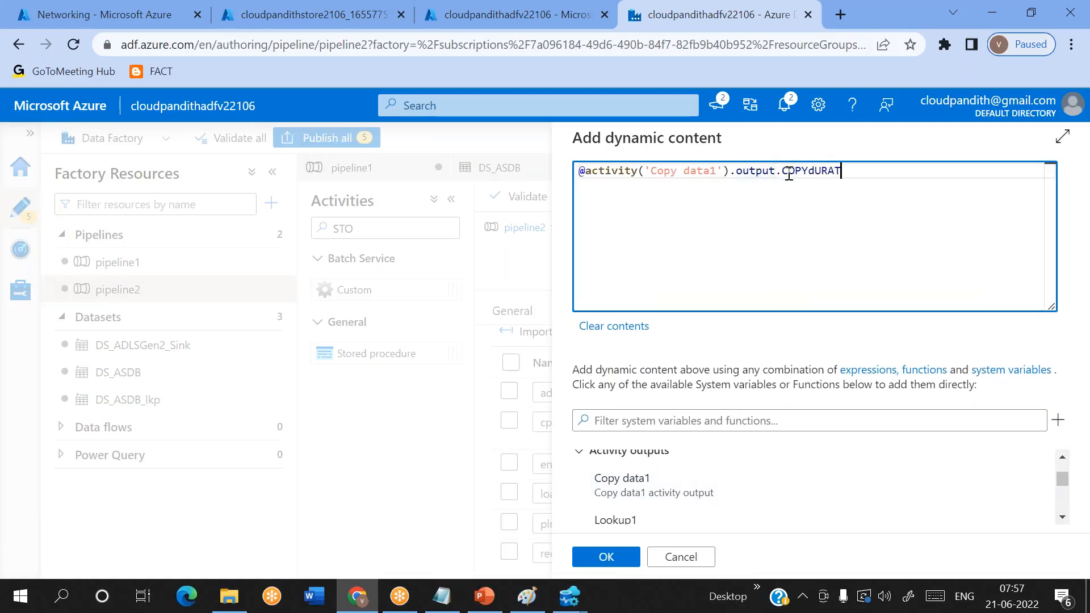
{"action": "key", "text": "BackSpace"}
{"action": "key", "text": "BackSpace"}
{"action": "key", "text": "BackSpace"}
{"action": "key", "text": "BackSpace"}
{"action": "key", "text": "BackSpace"}
{"action": "key", "text": "BackSpace"}
{"action": "type", "text": ".copy"}
{"action": "left_click", "coordinate": [749, 27]}
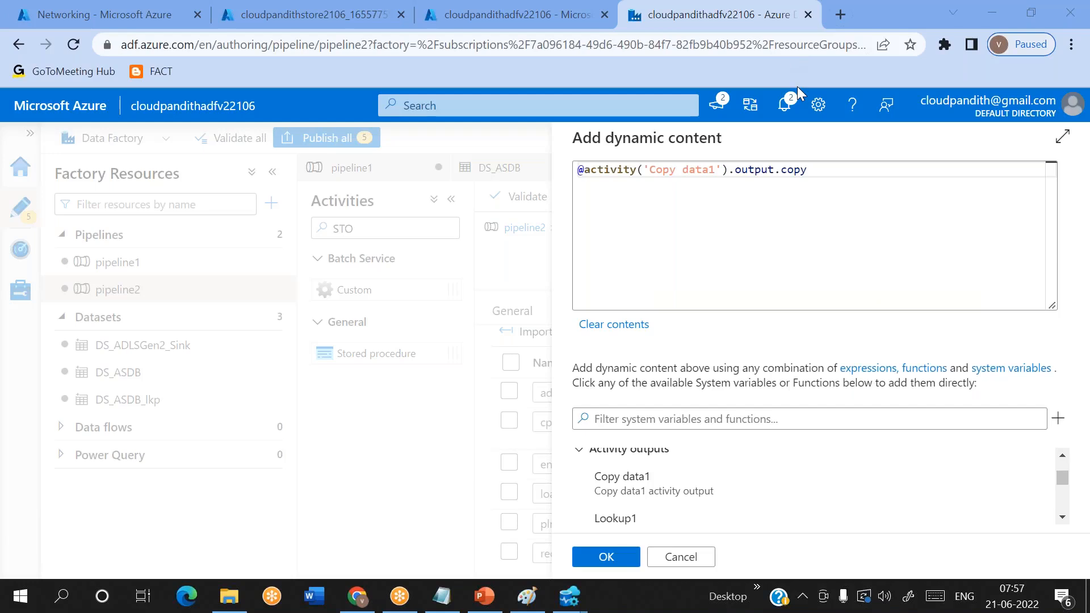
{"action": "left_click", "coordinate": [823, 173]}
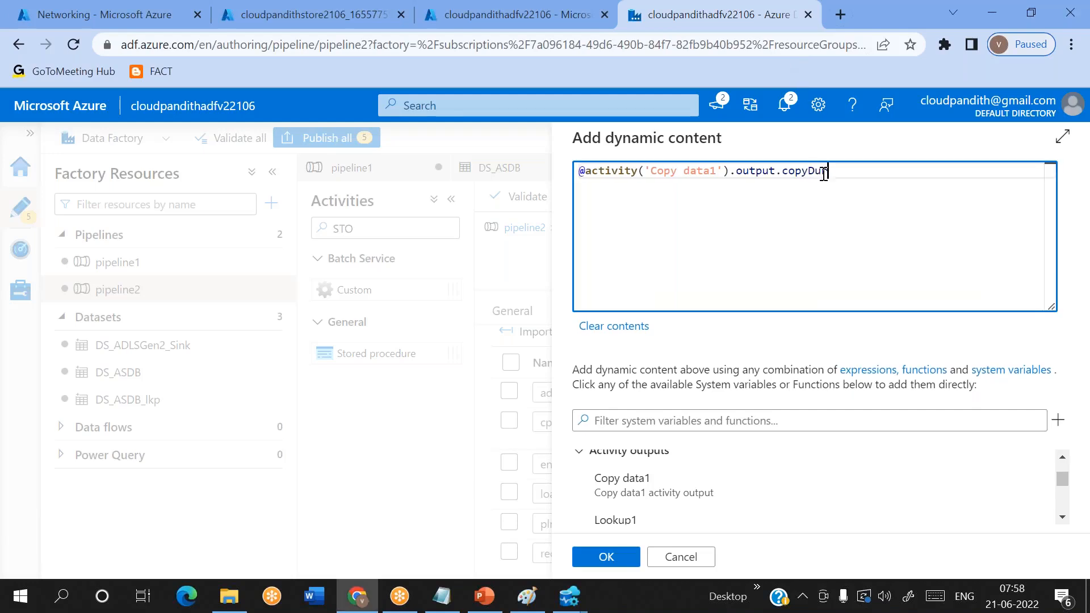
{"action": "left_click", "coordinate": [626, 559]}
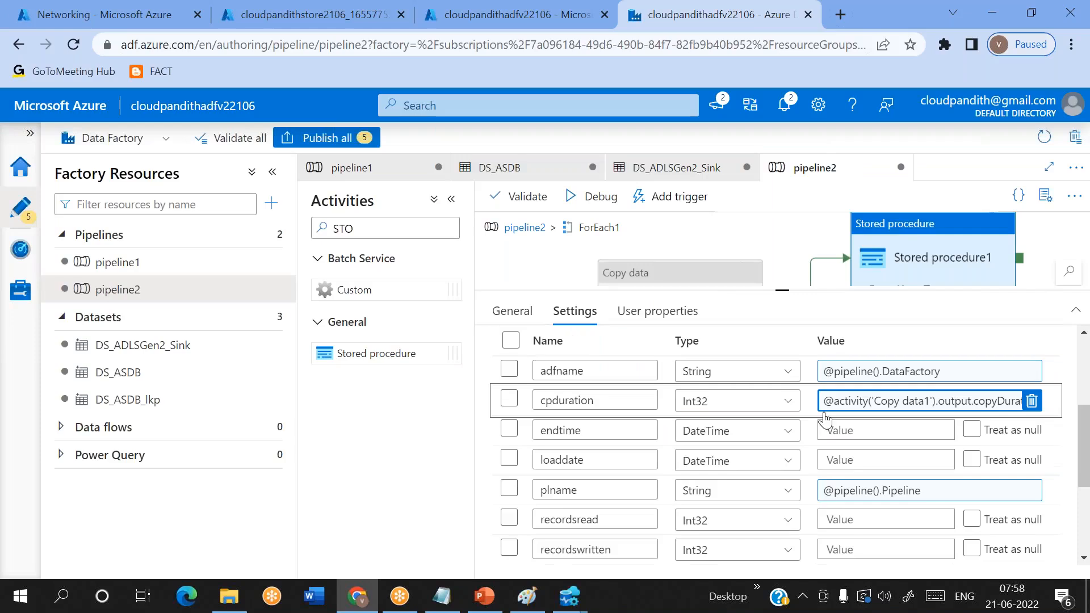
{"action": "left_click", "coordinate": [852, 431]}
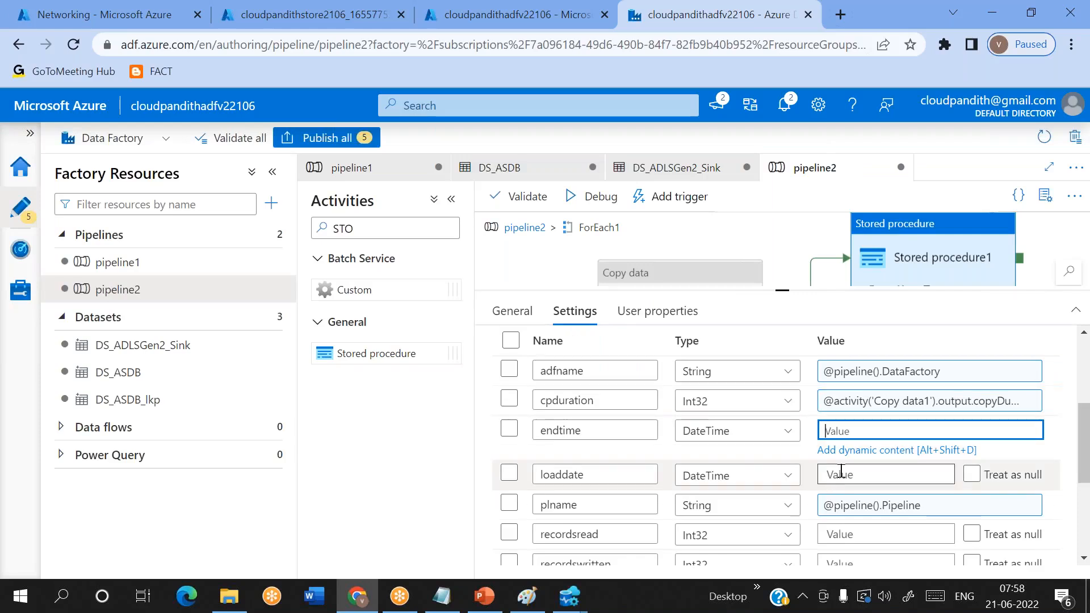
{"action": "left_click", "coordinate": [832, 450]}
{"action": "scroll", "coordinate": [660, 495], "scroll_direction": "up", "scroll_amount": 5}
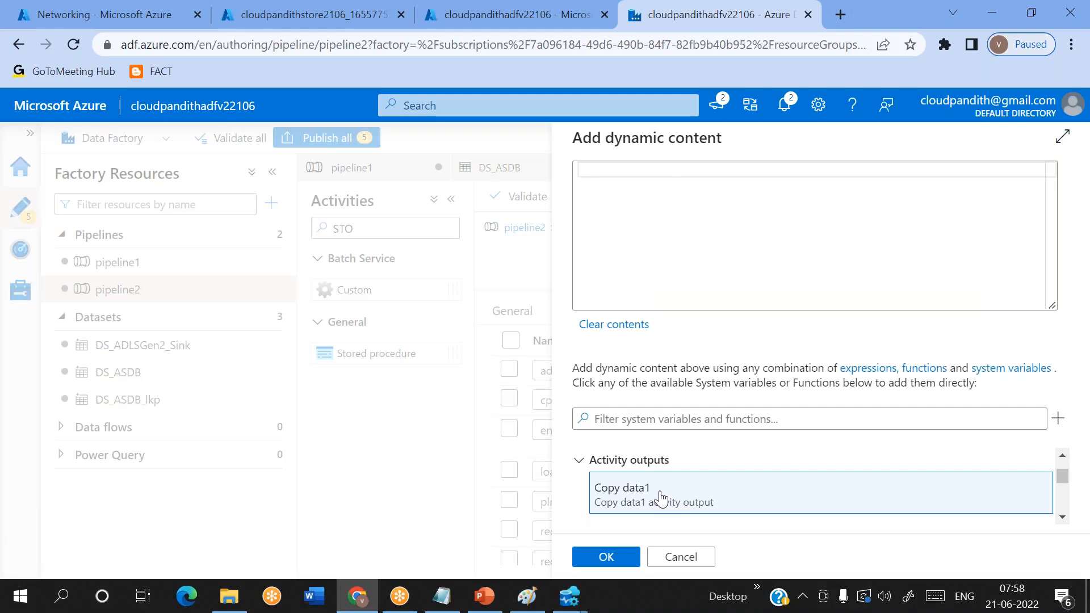
{"action": "left_click", "coordinate": [660, 494]}
{"action": "double_click", "coordinate": [746, 171]}
{"action": "key", "text": "BackSpace"}
{"action": "type", "text": "ExecutionEndTime"}
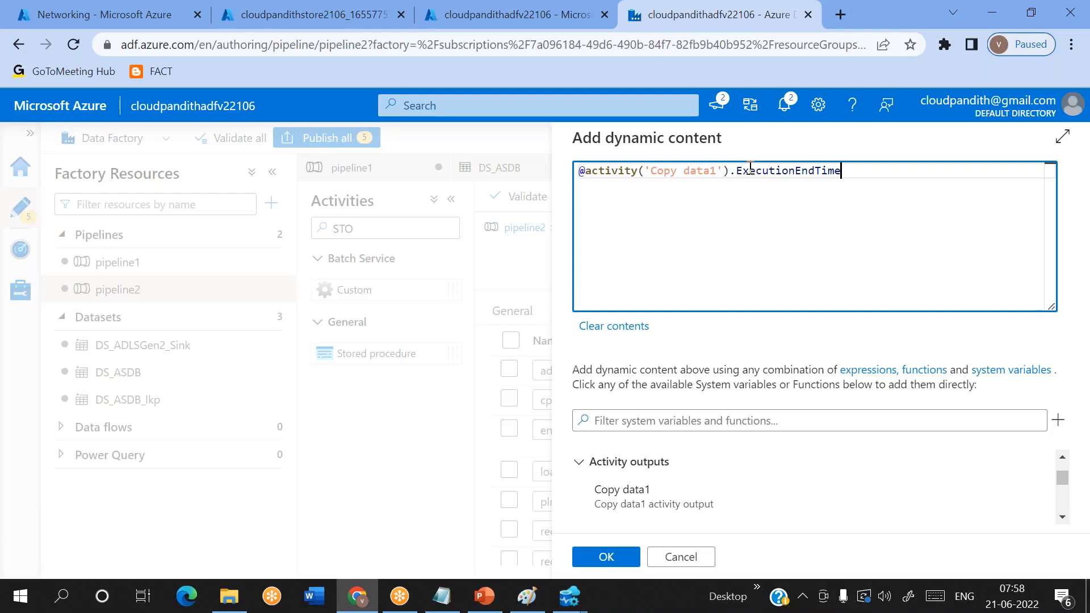
{"action": "left_click", "coordinate": [620, 557]}
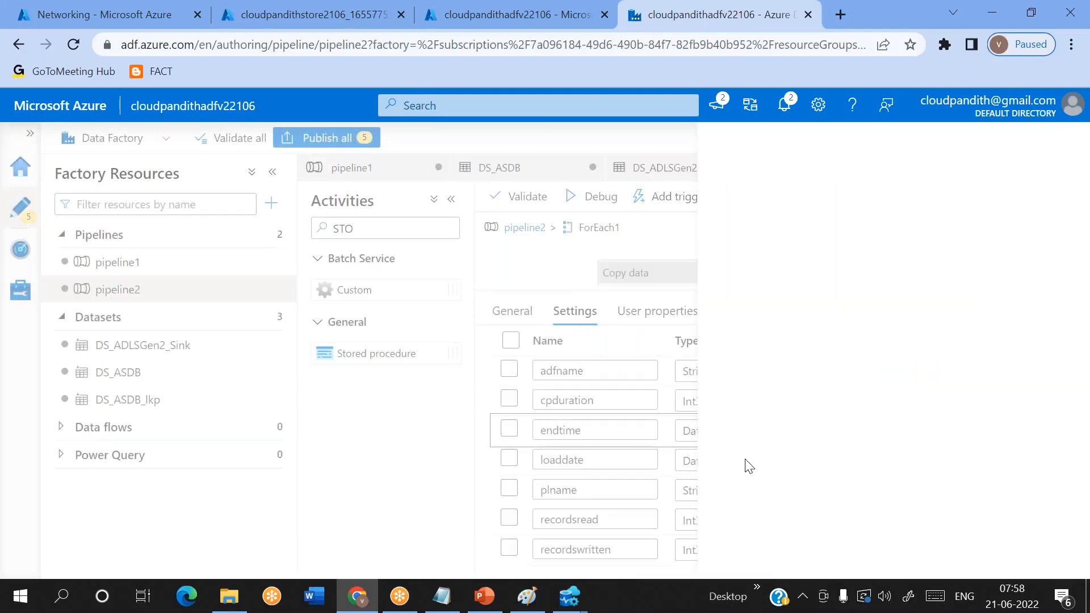
- Start a dynamic expression for the loaddate parameter by finding and inserting the formatDateTime function
{"action": "left_click", "coordinate": [862, 452]}
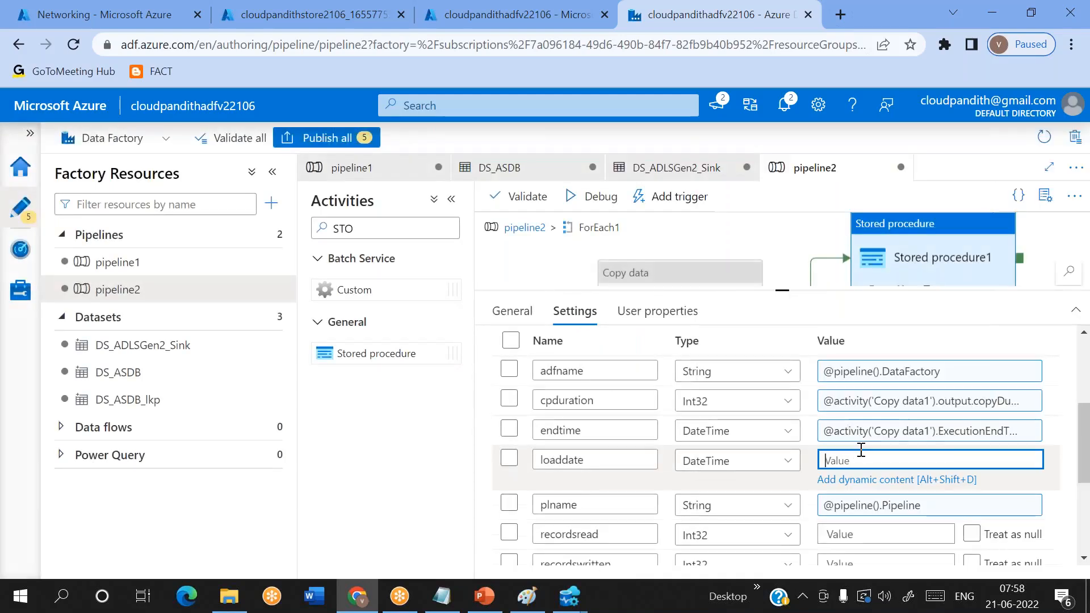
{"action": "left_click", "coordinate": [835, 480]}
{"action": "left_click", "coordinate": [634, 420]}
{"action": "type", "text": "form"}
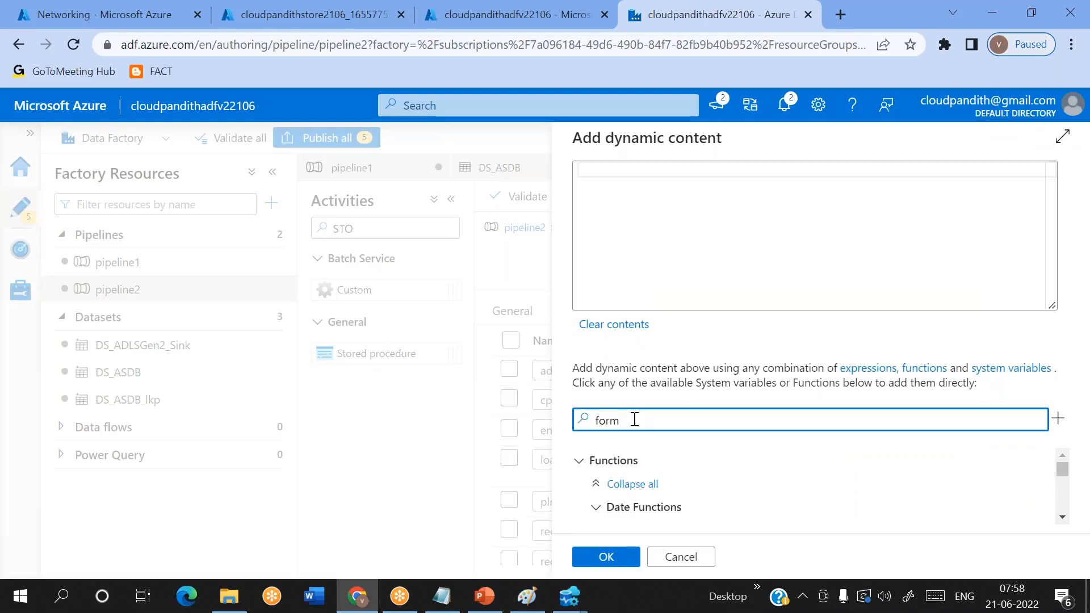
{"action": "type", "text": "atda"}
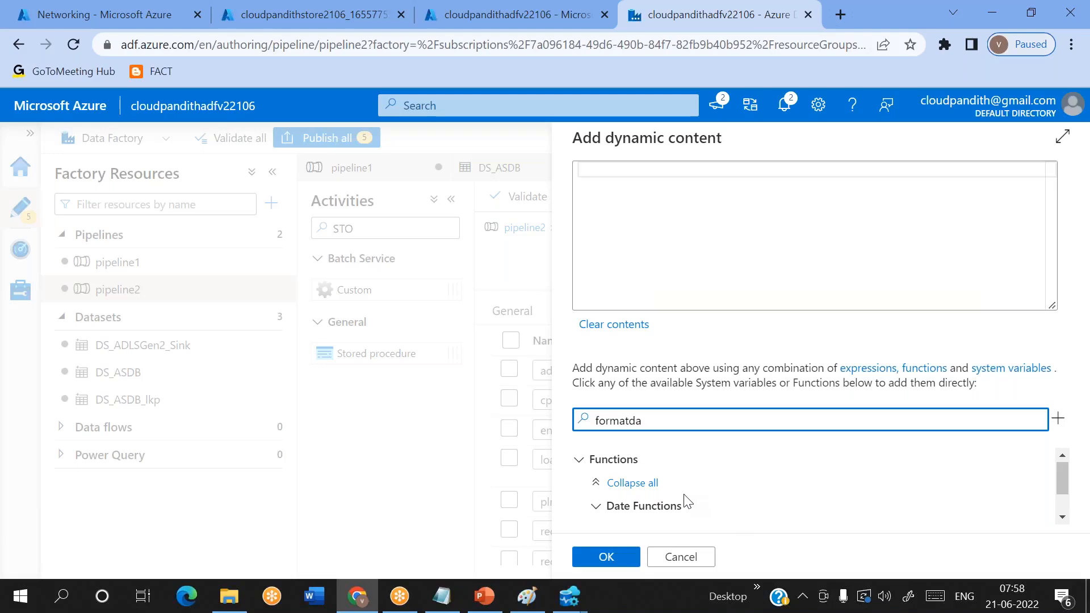
{"action": "scroll", "coordinate": [686, 499], "scroll_direction": "down", "scroll_amount": 1}
{"action": "left_click", "coordinate": [652, 500]}
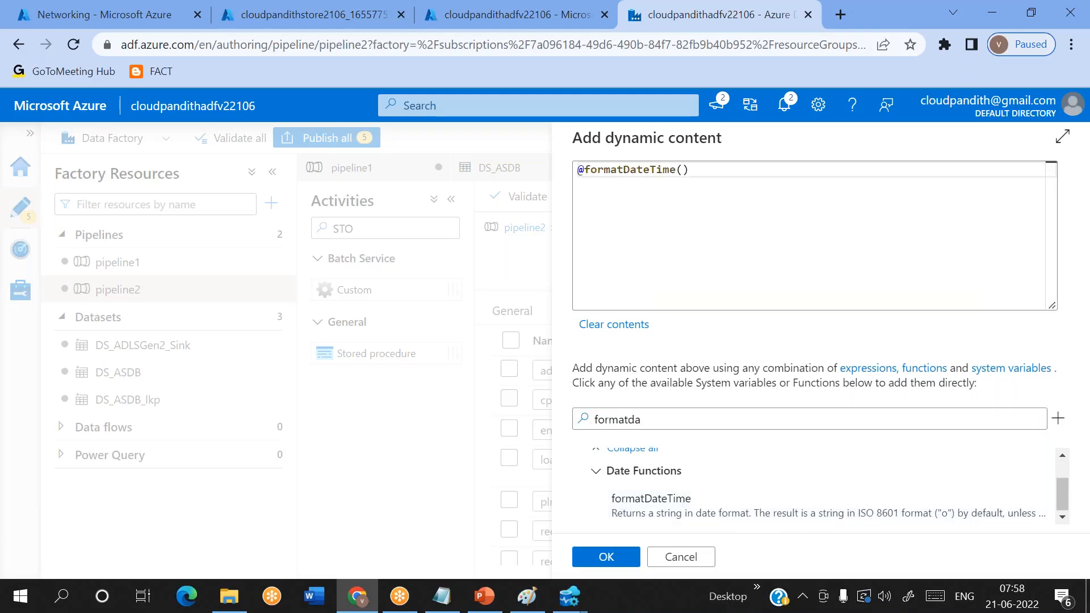
- Find the utcnow function and insert it as the argument inside the formatDateTime() expression for the loaddate parameter
{"action": "left_click", "coordinate": [683, 171]}
{"action": "left_click_drag", "start_coordinate": [657, 438], "coordinate": [499, 438]}
{"action": "key", "text": "BackSpace"}
{"action": "type", "text": "utc"}
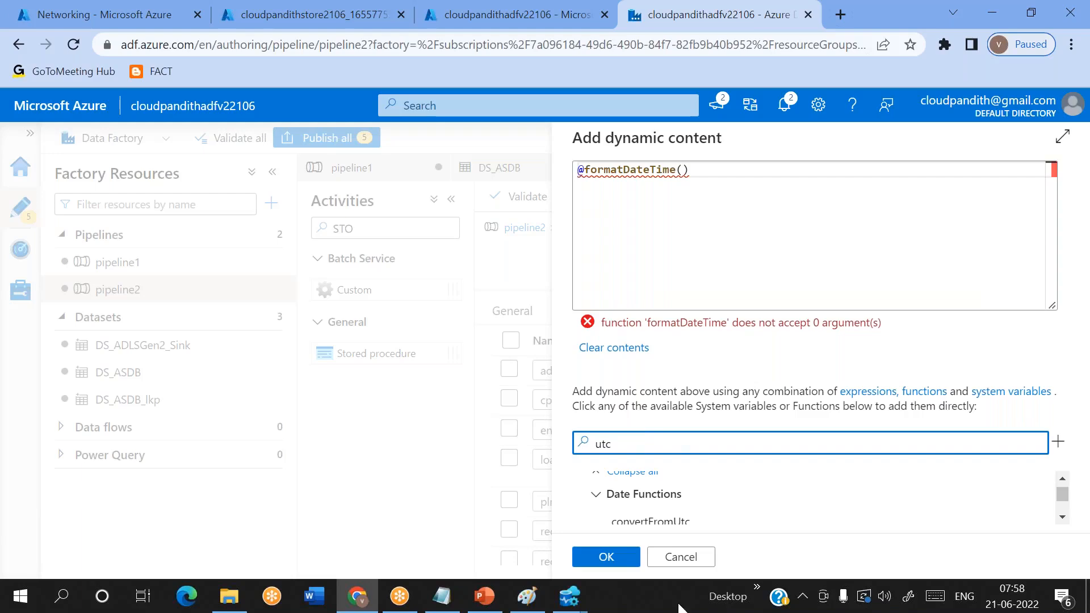
{"action": "scroll", "coordinate": [697, 518], "scroll_direction": "down", "scroll_amount": 2}
{"action": "scroll", "coordinate": [697, 518], "scroll_direction": "down", "scroll_amount": 1}
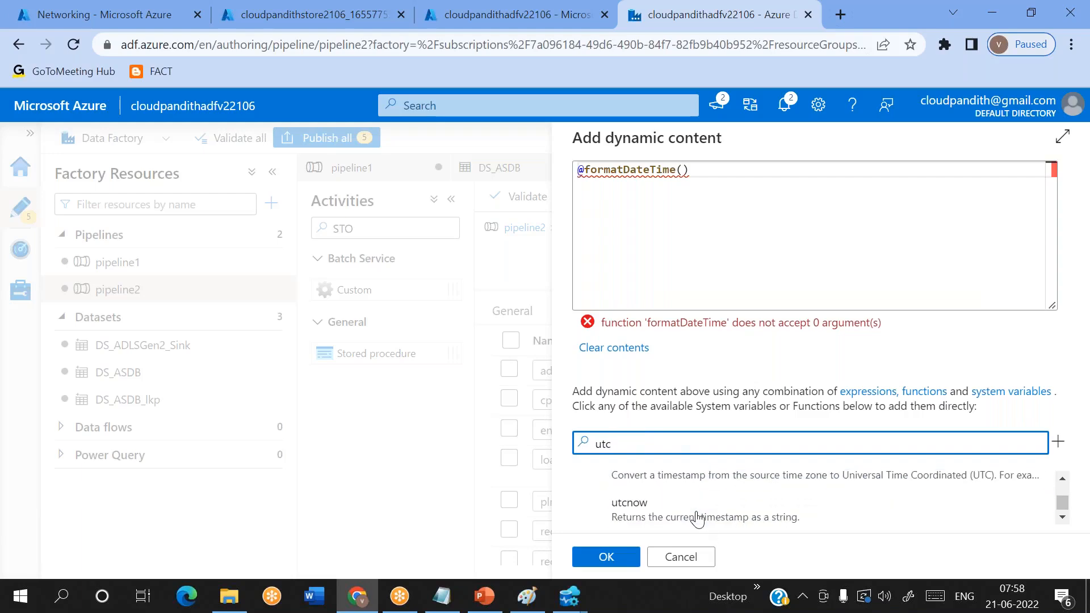
{"action": "left_click", "coordinate": [698, 515]}
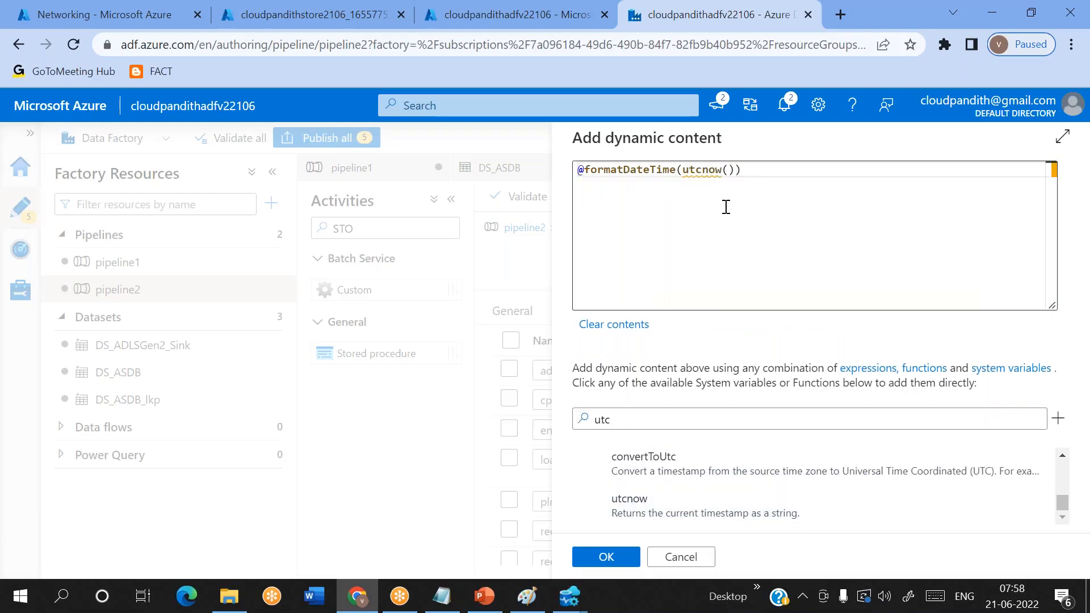
{"action": "left_click", "coordinate": [734, 170]}
{"action": "type", "text": ",''"}
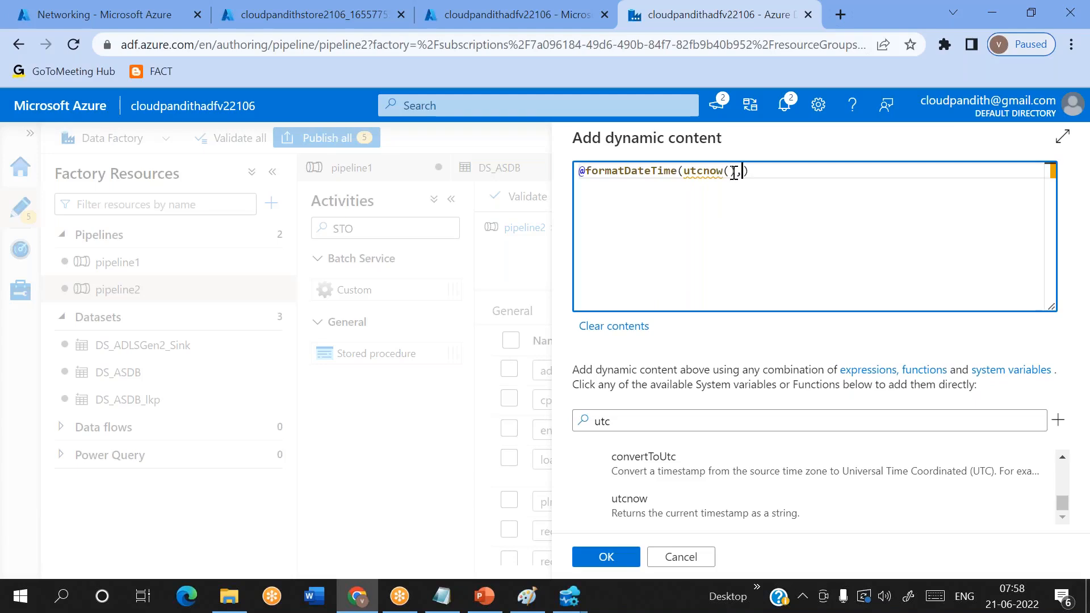
{"action": "key", "text": "BackSpace"}
{"action": "key", "text": "Right"}
{"action": "type", "text": "yyyy-MM-dd"}
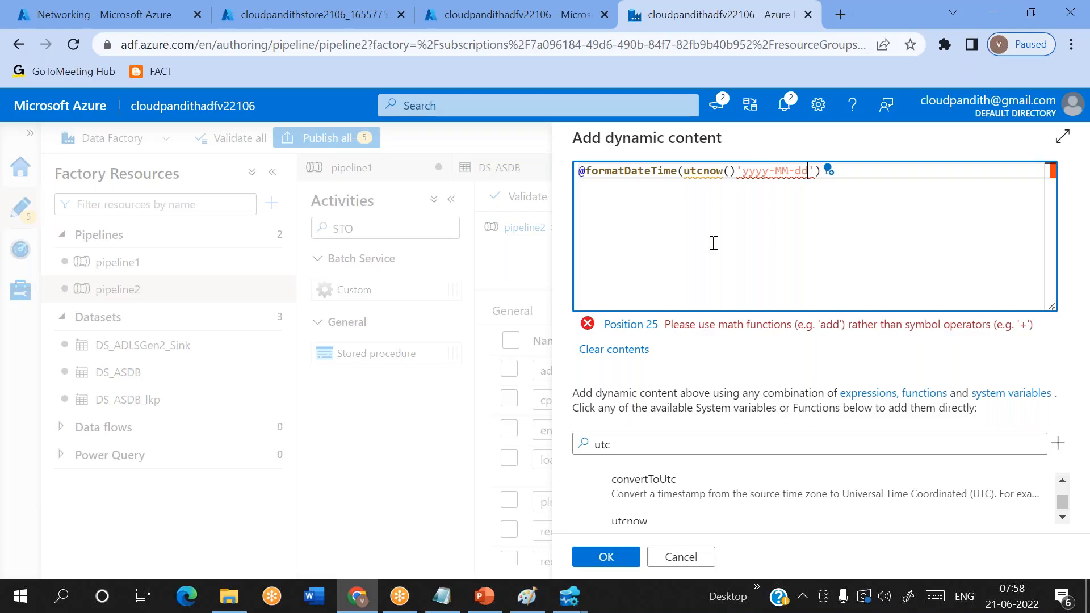
{"action": "left_click", "coordinate": [737, 171]}
{"action": "type", "text": ","}
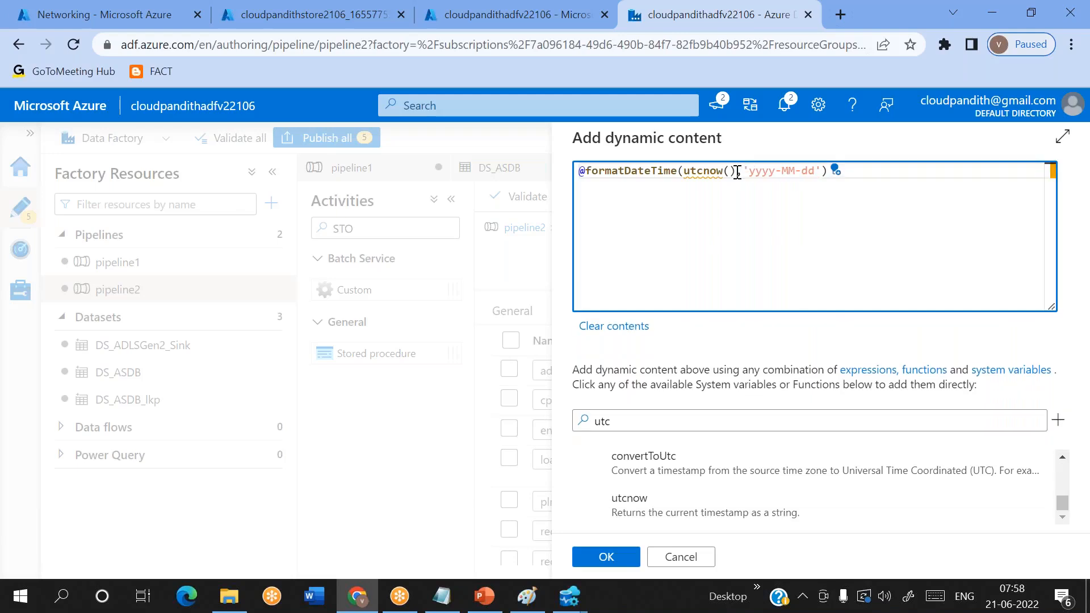
{"action": "left_click", "coordinate": [595, 560]}
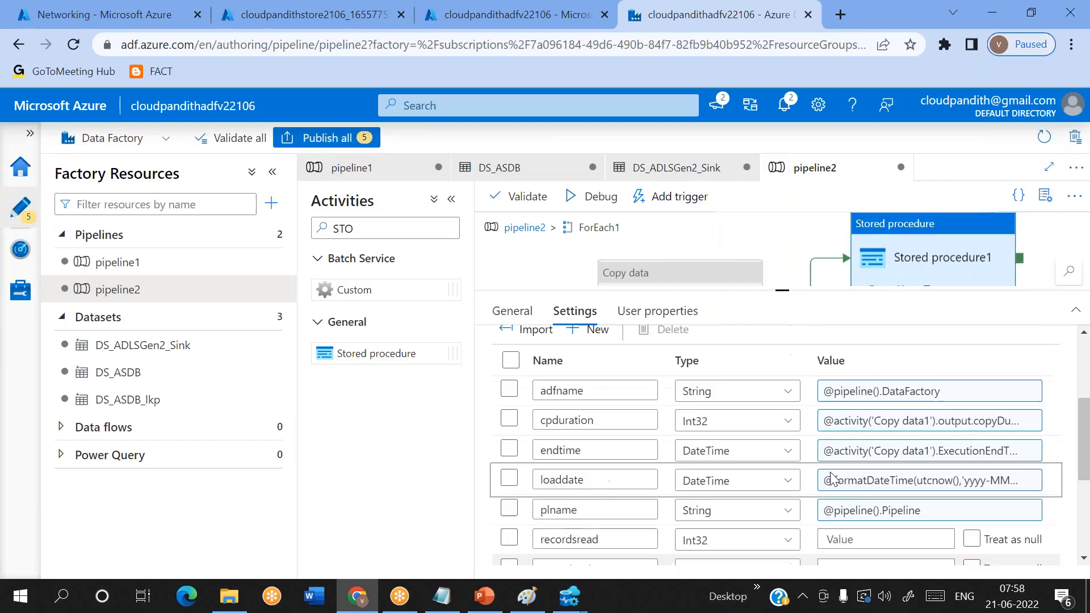
{"action": "scroll", "coordinate": [832, 478], "scroll_direction": "down", "scroll_amount": 3}
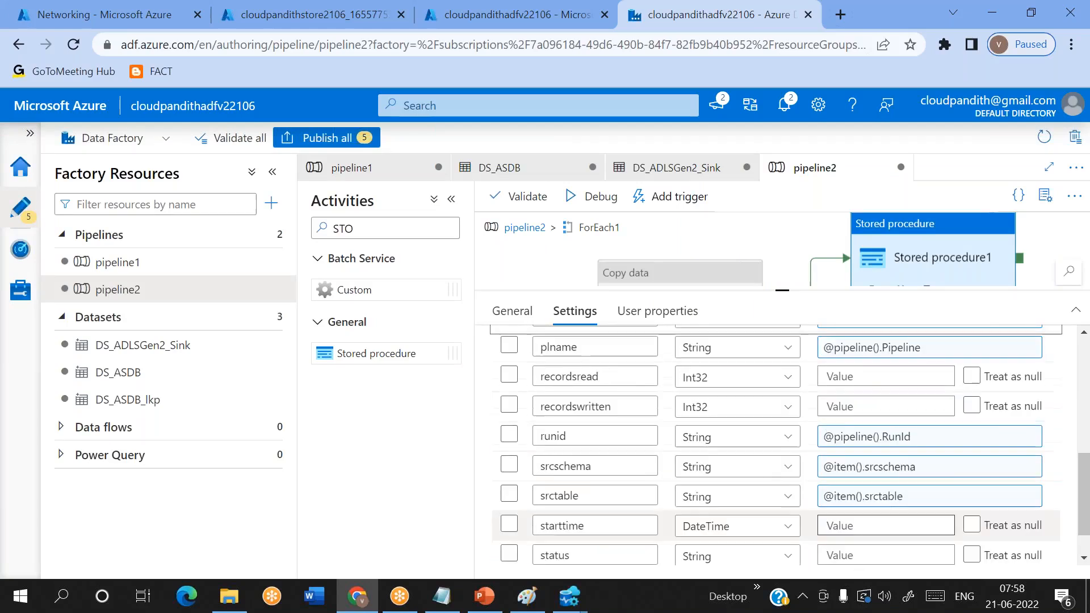
{"action": "scroll", "coordinate": [840, 443], "scroll_direction": "up", "scroll_amount": 1}
{"action": "left_click", "coordinate": [843, 397]}
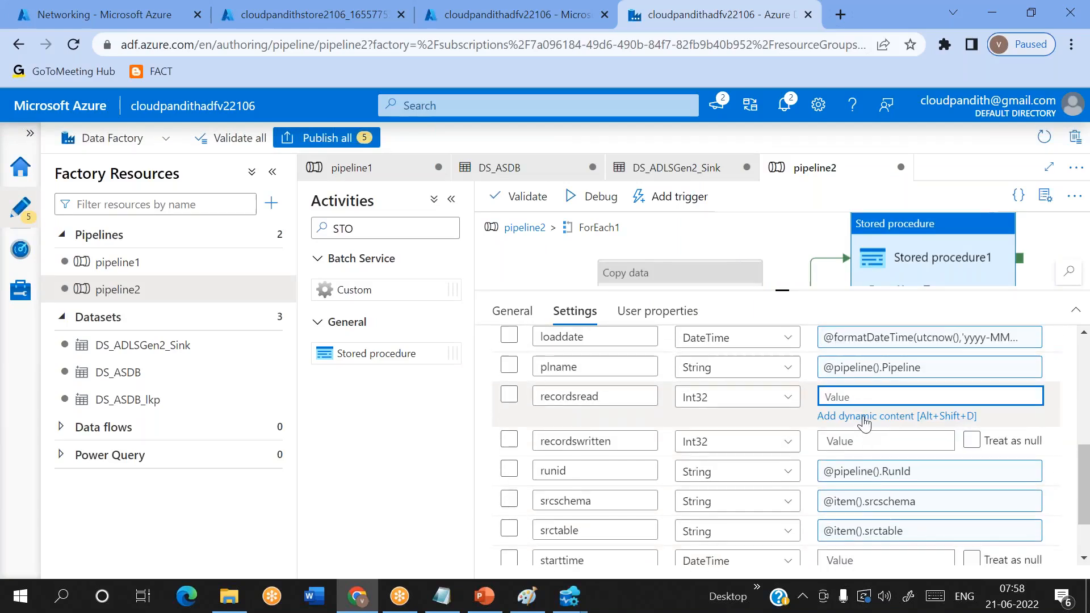
{"action": "left_click", "coordinate": [863, 418]}
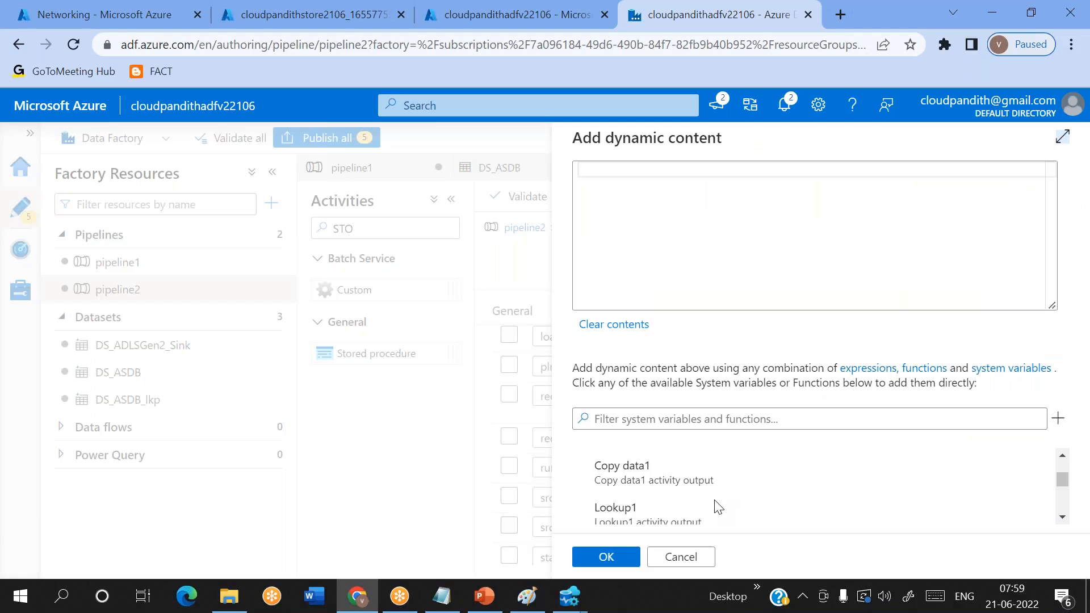
{"action": "left_click", "coordinate": [674, 474]}
{"action": "type", "text": ".rowsread"}
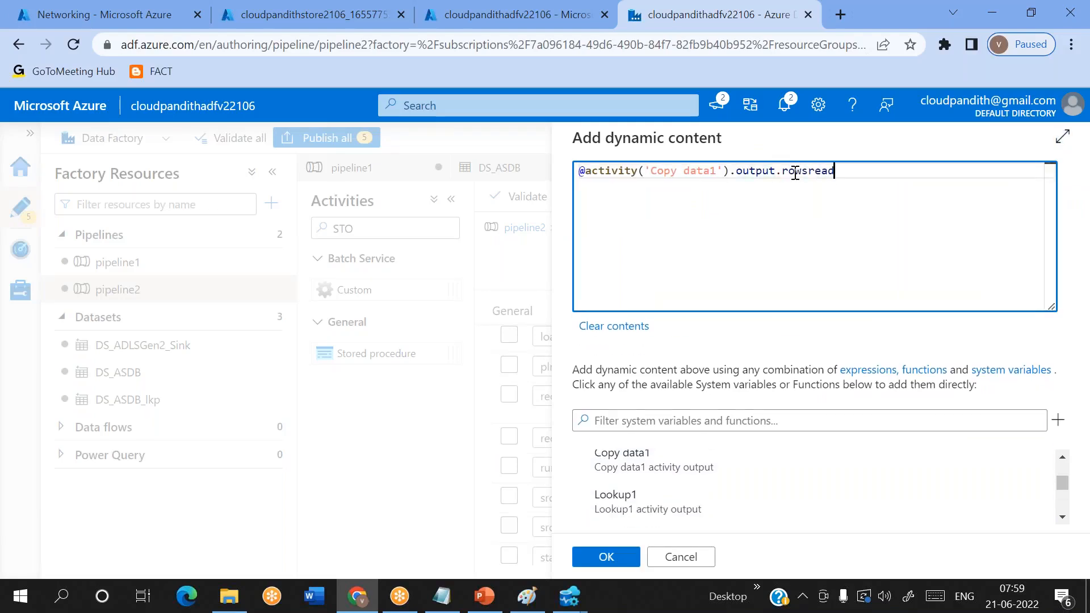
{"action": "left_click", "coordinate": [606, 557]}
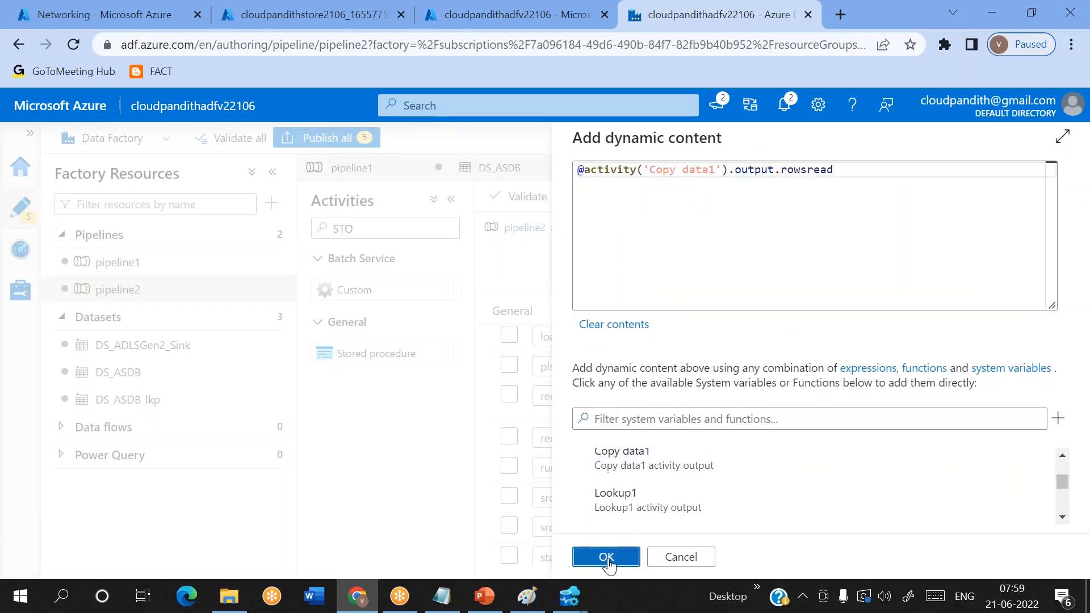
{"action": "left_click", "coordinate": [840, 426]}
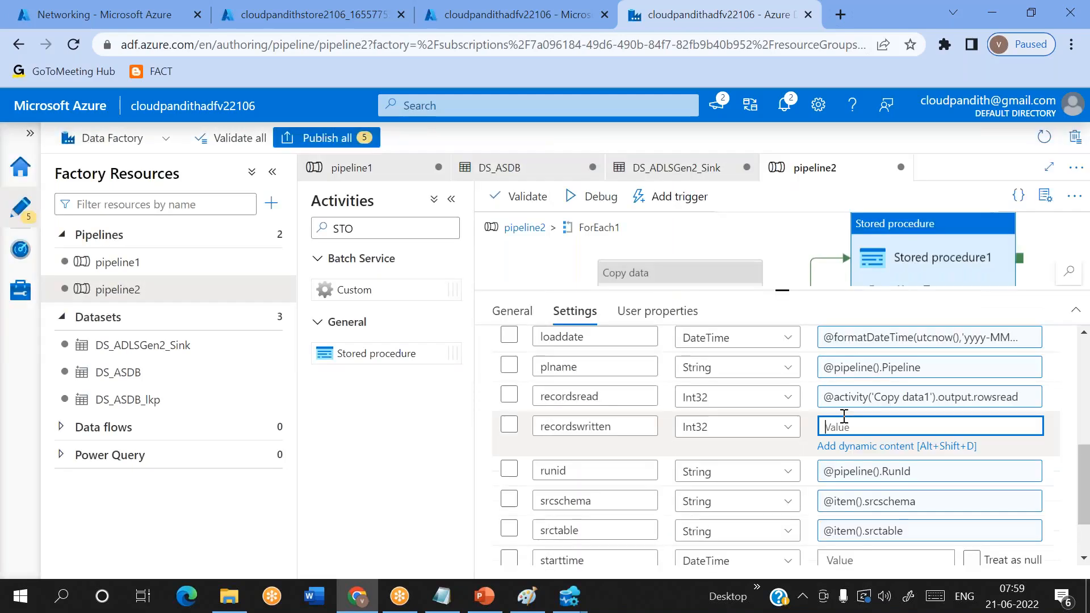
{"action": "left_click", "coordinate": [867, 444]}
{"action": "scroll", "coordinate": [706, 473], "scroll_direction": "down", "scroll_amount": 3}
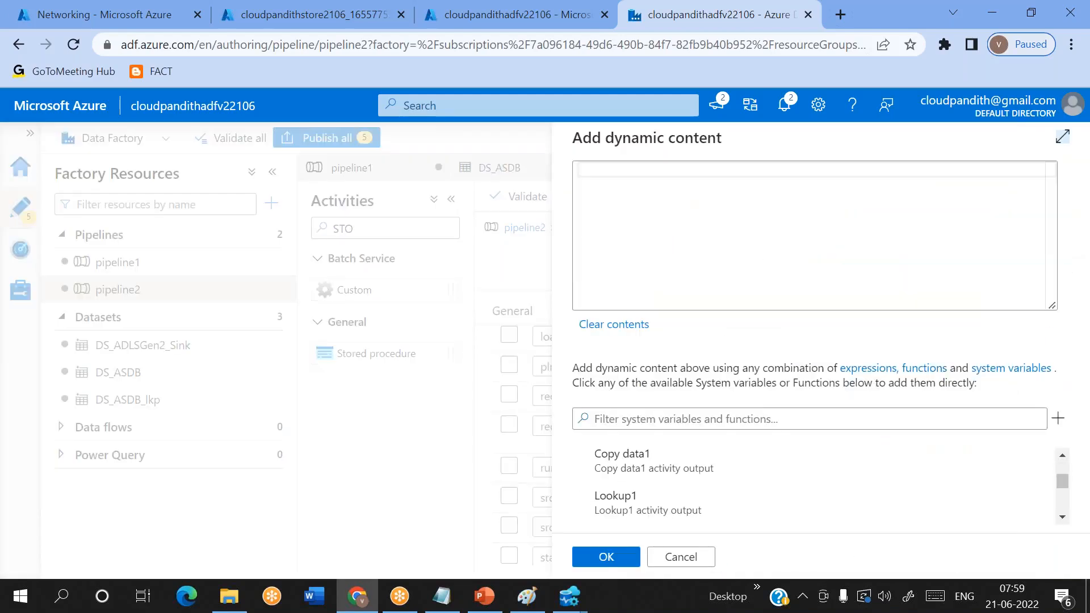
{"action": "left_click", "coordinate": [706, 472]}
{"action": "left_click", "coordinate": [798, 174]}
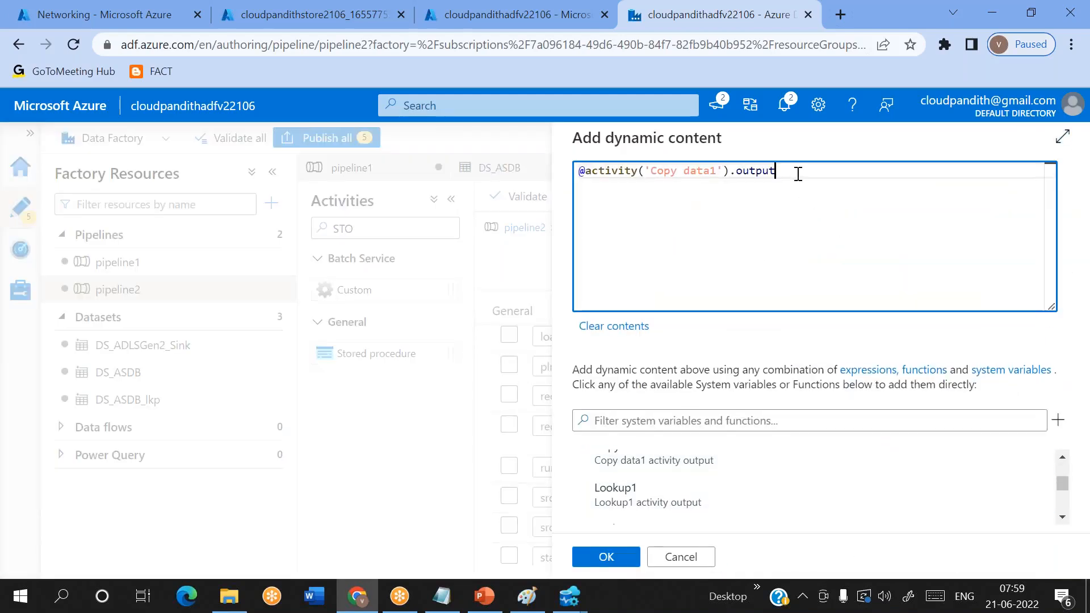
{"action": "type", "text": ".rowsco"}
{"action": "type", "text": "piue"}
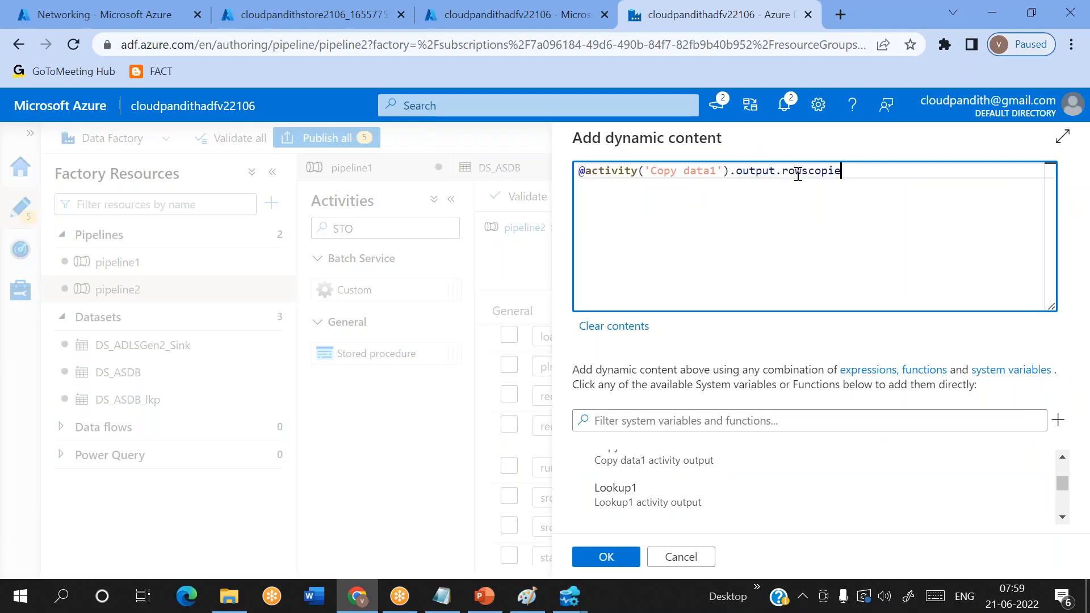
{"action": "left_click", "coordinate": [606, 557]}
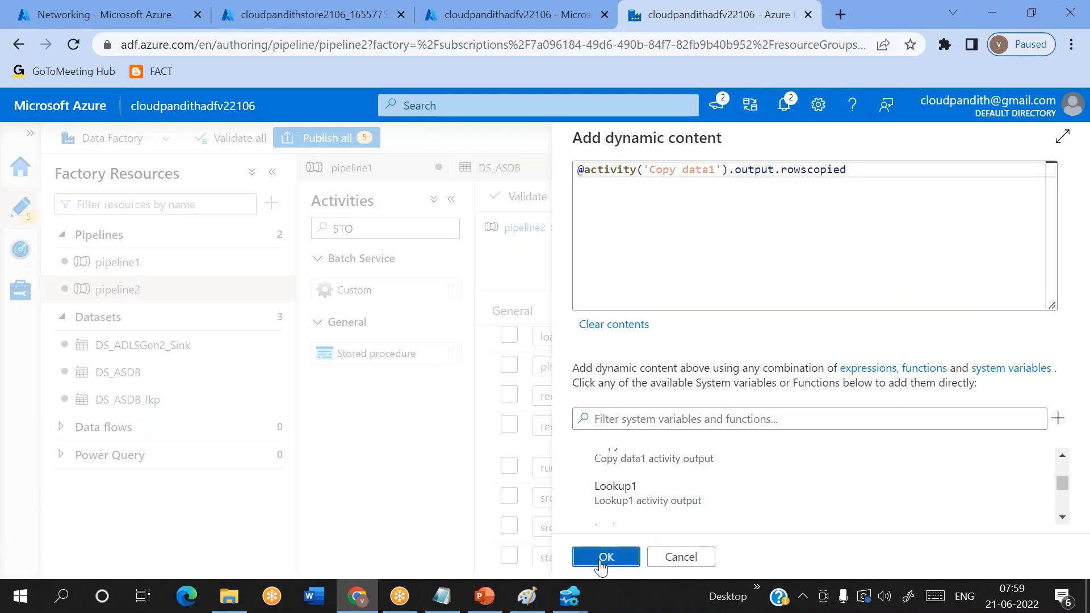
{"action": "scroll", "coordinate": [849, 455], "scroll_direction": "down", "scroll_amount": 1}
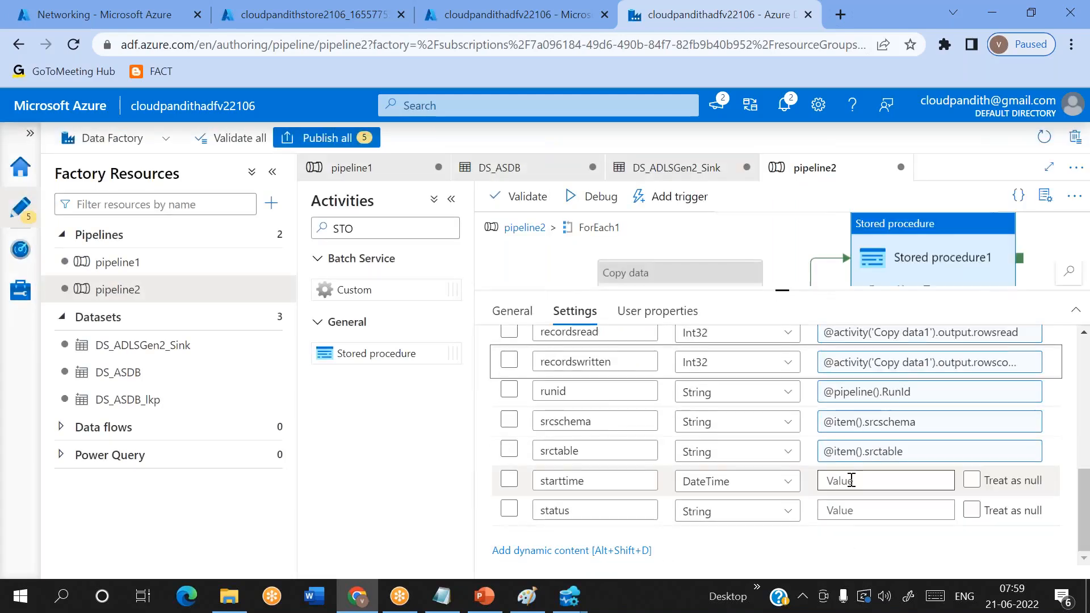
{"action": "left_click", "coordinate": [849, 483]}
{"action": "left_click", "coordinate": [852, 502]}
{"action": "scroll", "coordinate": [851, 499], "scroll_direction": "down", "scroll_amount": 2}
{"action": "scroll", "coordinate": [675, 492], "scroll_direction": "up", "scroll_amount": 1}
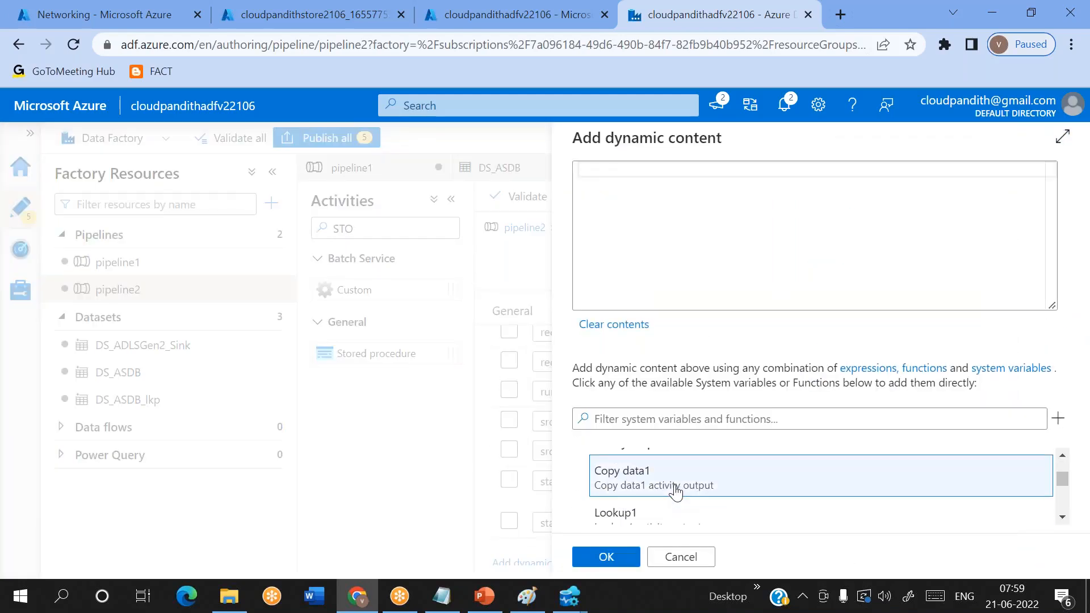
{"action": "left_click", "coordinate": [676, 487]}
{"action": "double_click", "coordinate": [768, 177]}
{"action": "key", "text": "BackSpace"}
{"action": "type", "text": "Execution"}
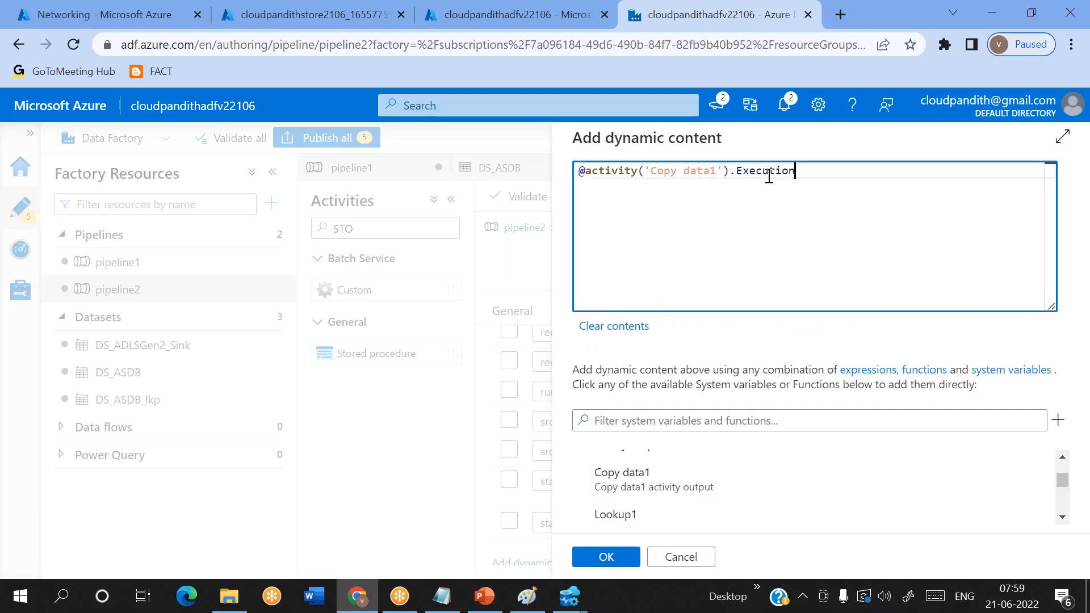
{"action": "type", "text": "StartTime"}
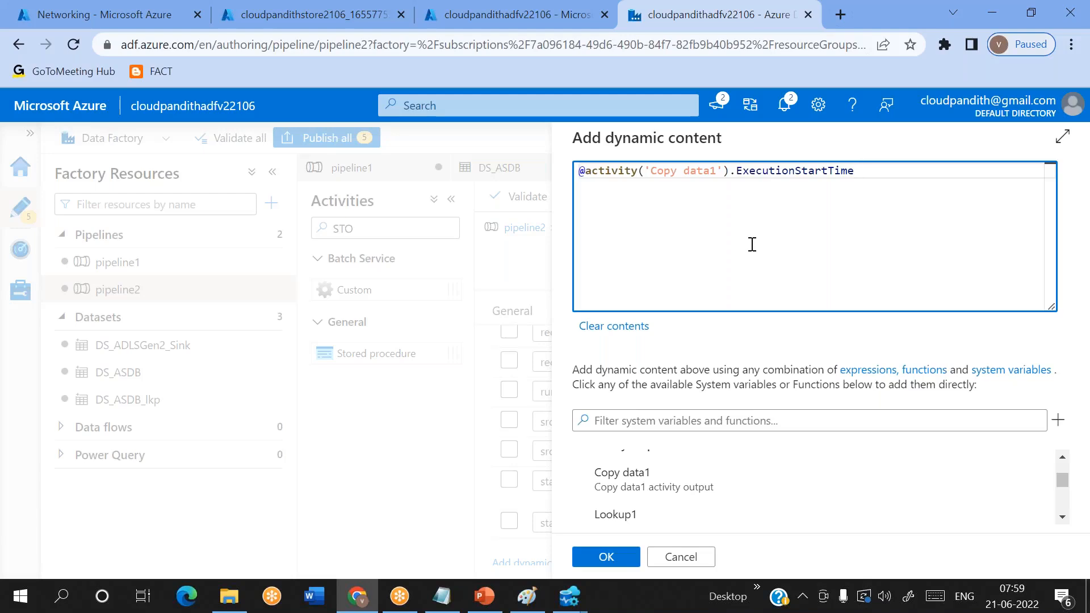
{"action": "left_click", "coordinate": [621, 557]}
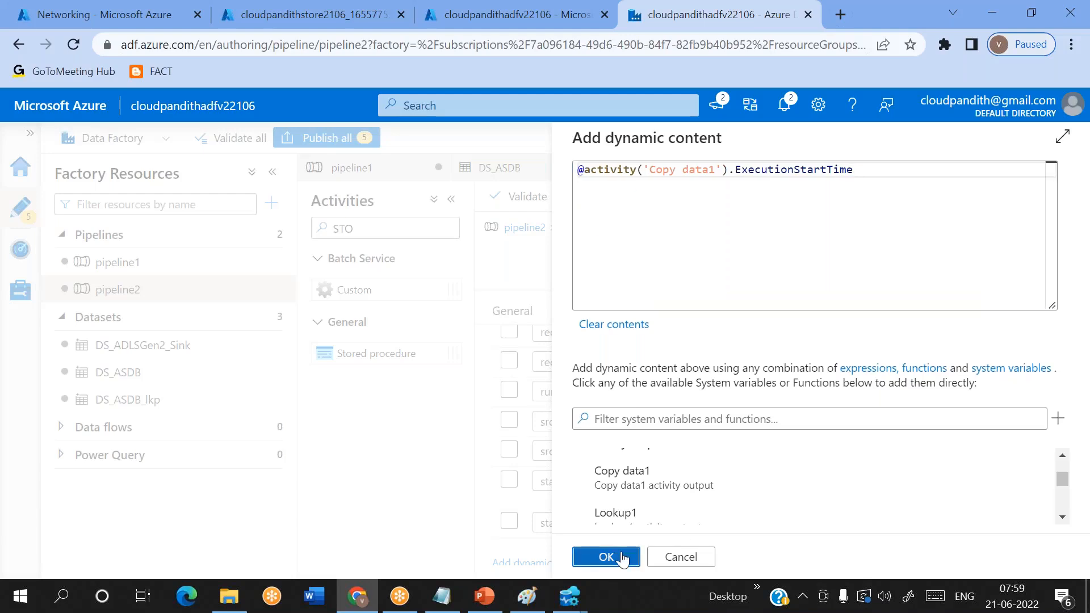
{"action": "left_click", "coordinate": [840, 510]}
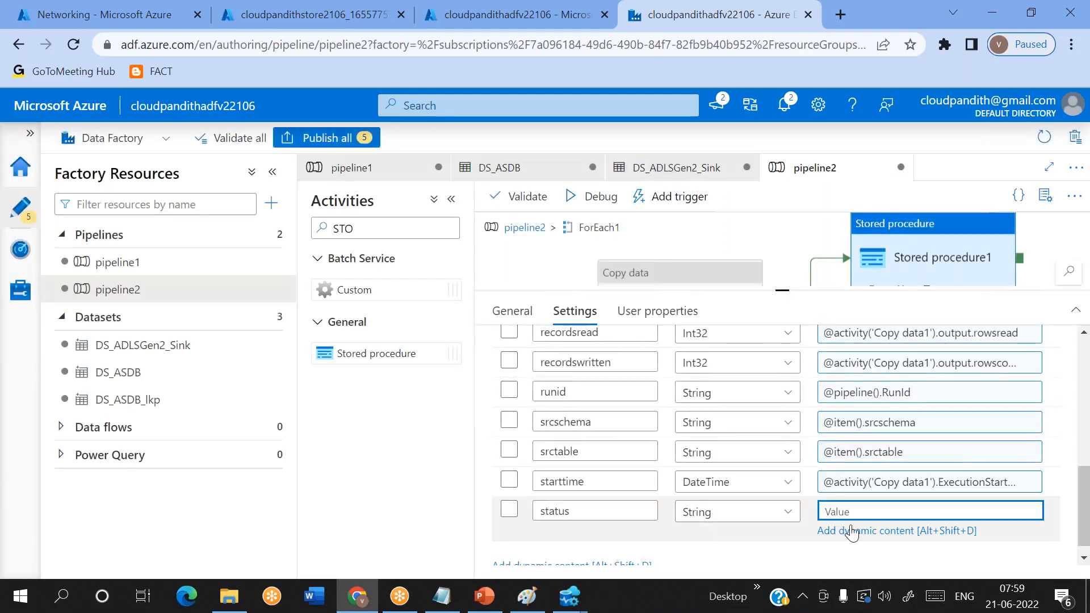
{"action": "left_click", "coordinate": [852, 528]}
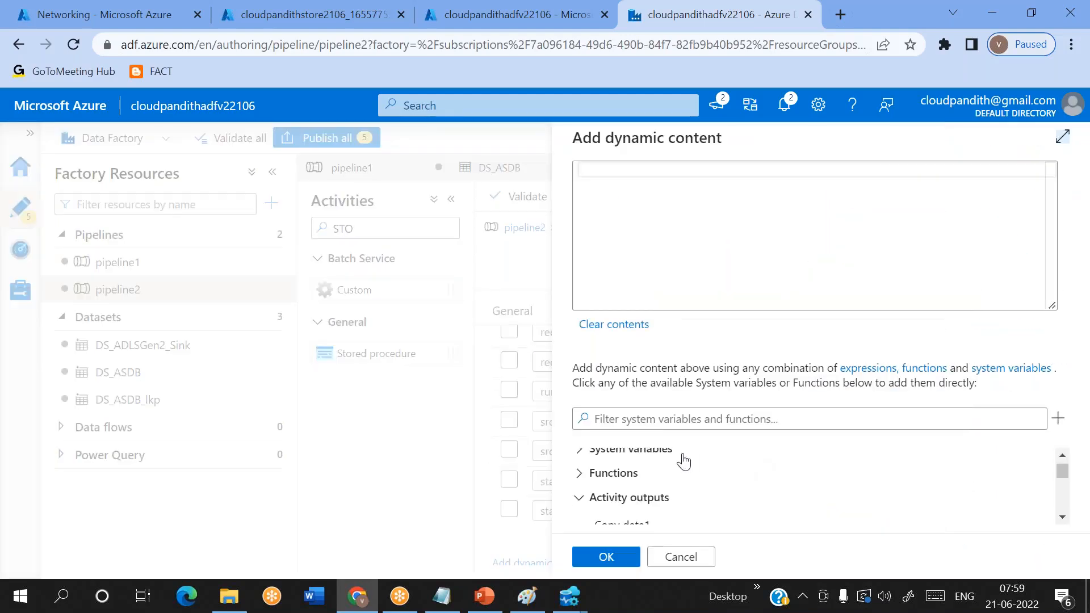
{"action": "scroll", "coordinate": [673, 459], "scroll_direction": "down", "scroll_amount": 10}
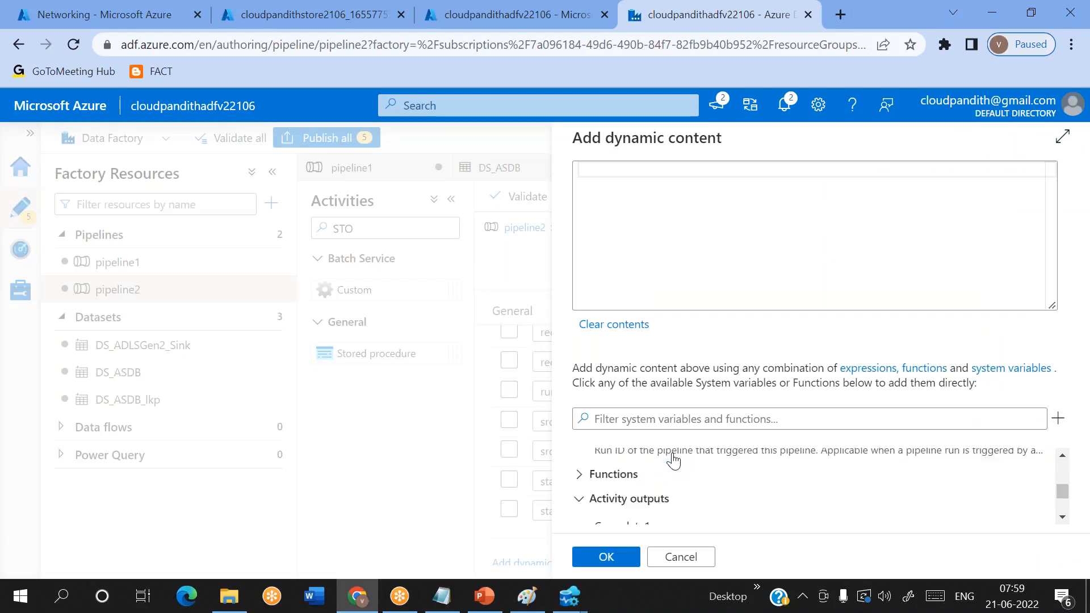
{"action": "scroll", "coordinate": [636, 502], "scroll_direction": "up", "scroll_amount": 5}
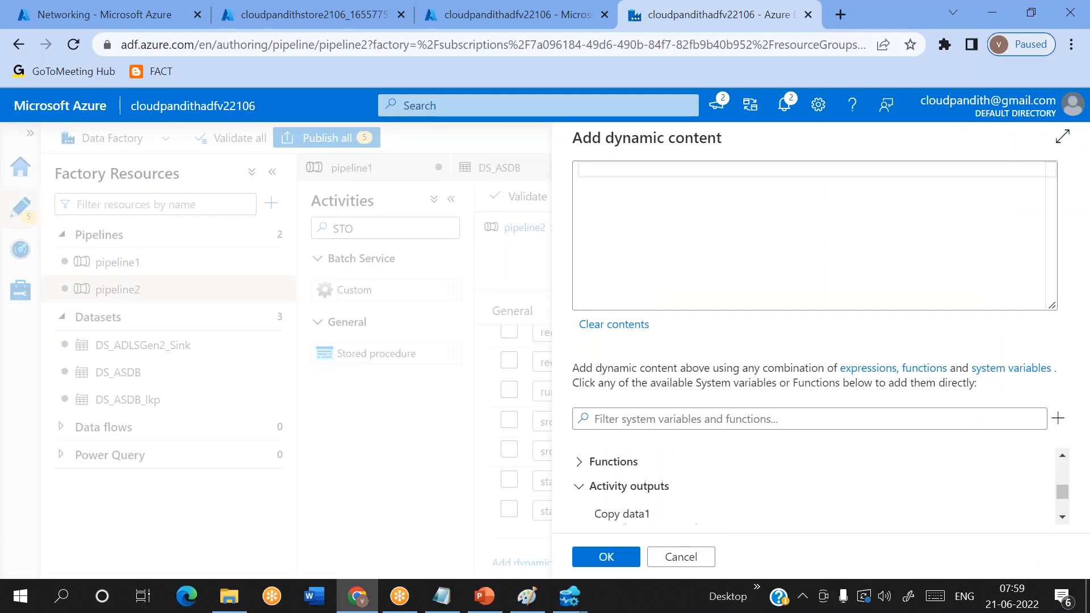
{"action": "left_click", "coordinate": [631, 513]}
{"action": "double_click", "coordinate": [752, 170]}
{"action": "key", "text": "BackSpace"}
{"action": "type", "text": "status"}
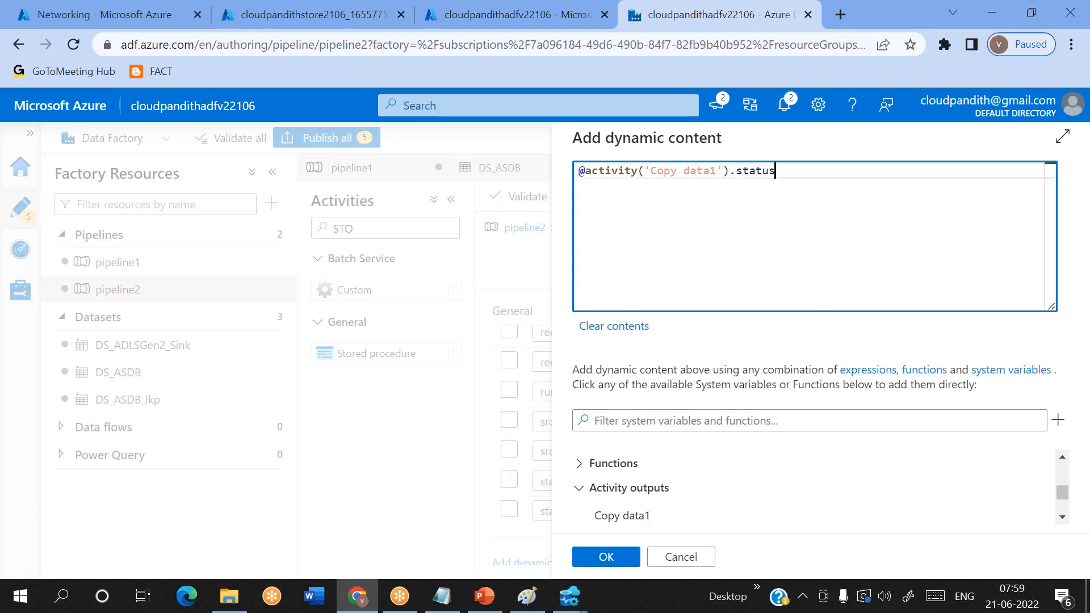
{"action": "left_click", "coordinate": [606, 557]}
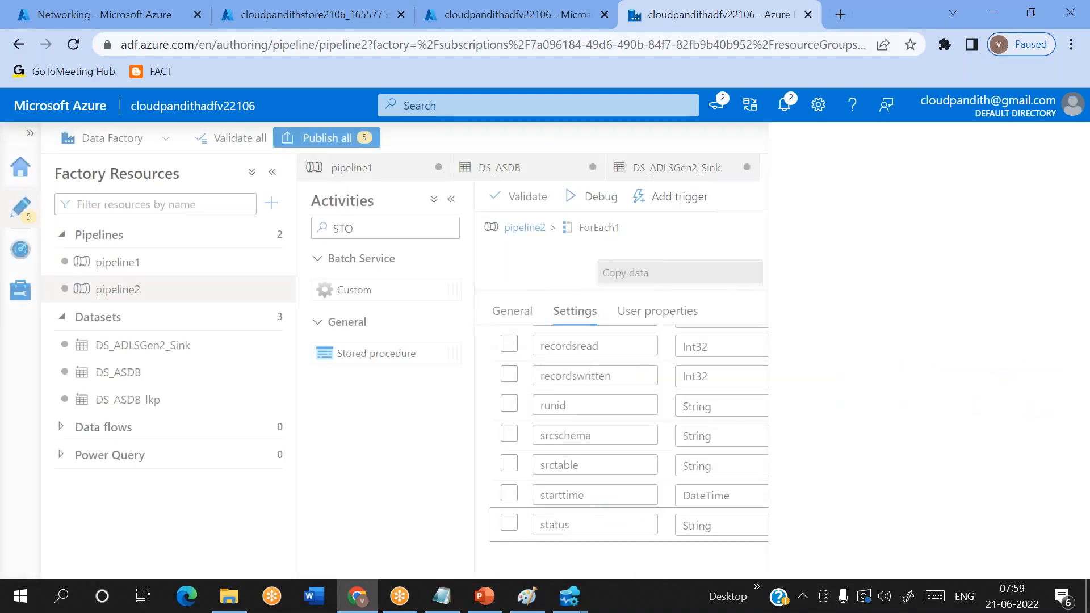
- Review the values assigned to all stored procedure parameters, from status back up to the linked service and procedure name
{"action": "scroll", "coordinate": [725, 507], "scroll_direction": "up", "scroll_amount": 3}
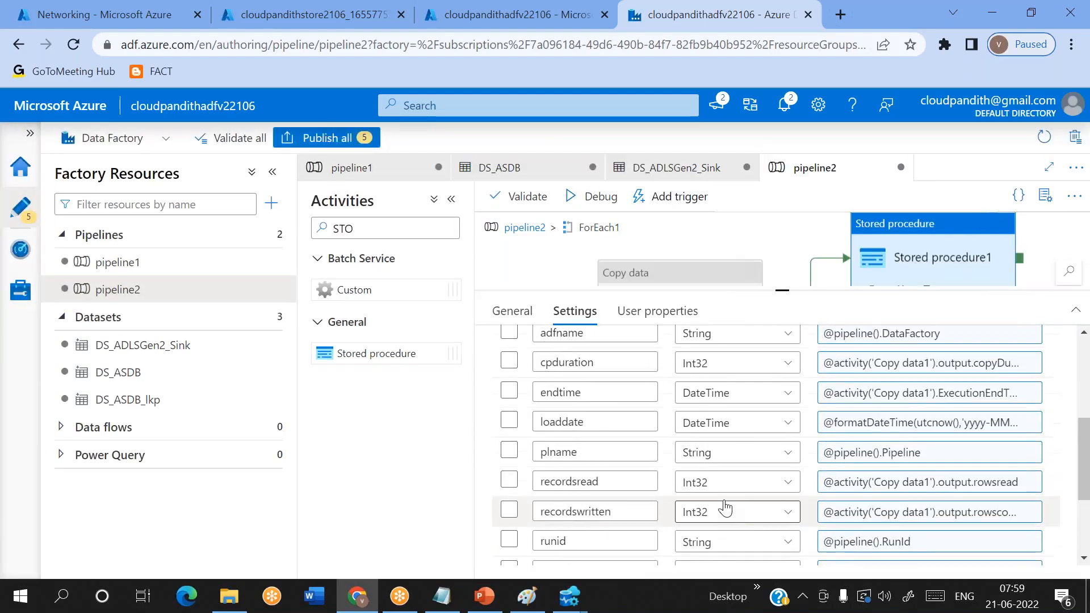
{"action": "scroll", "coordinate": [725, 507], "scroll_direction": "down", "scroll_amount": 5}
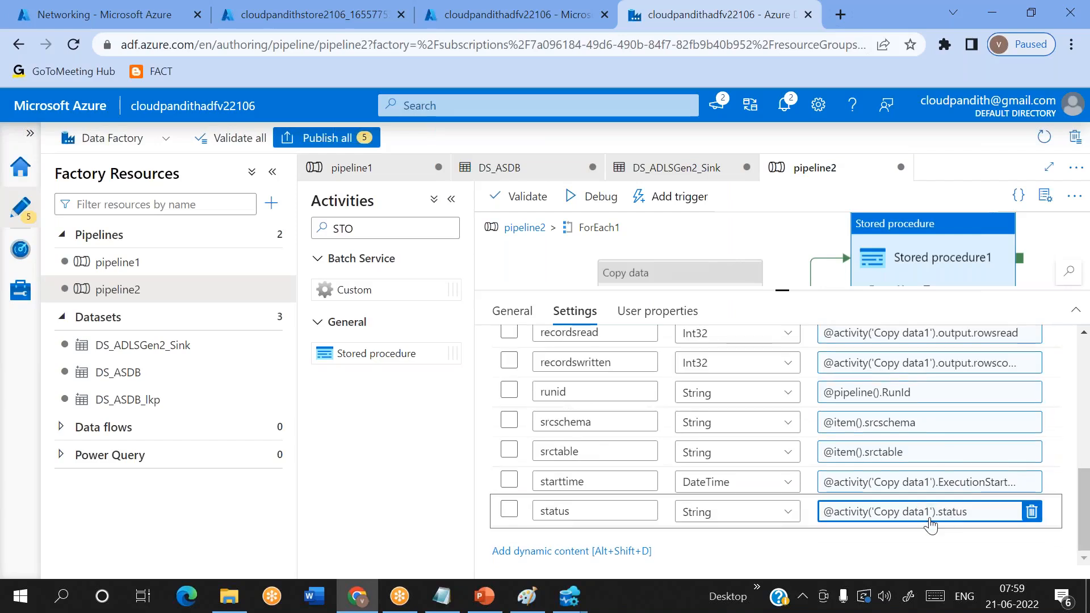
{"action": "left_click", "coordinate": [959, 486]}
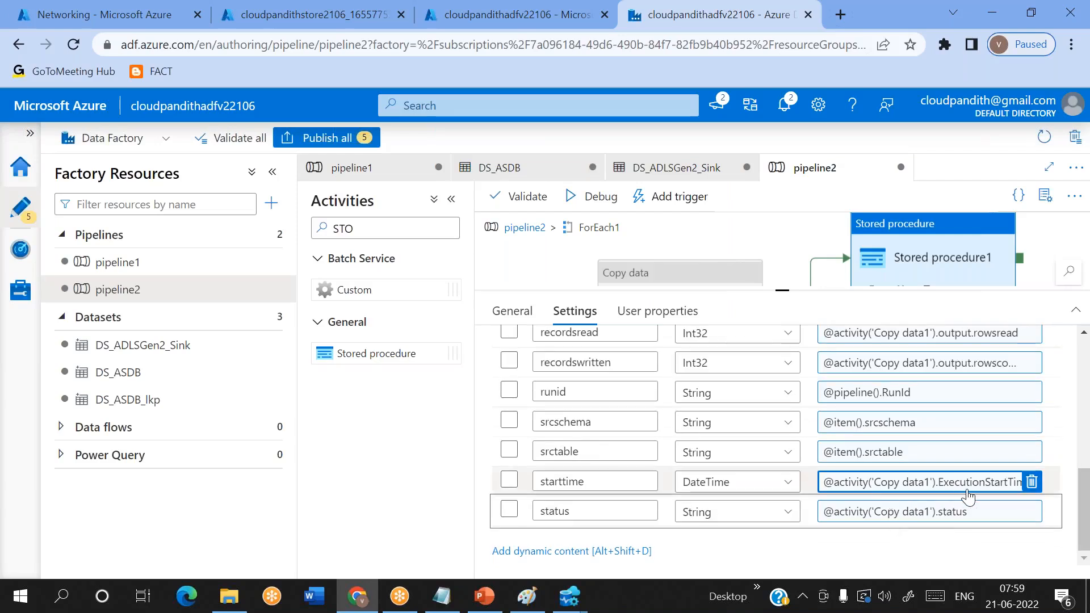
{"action": "scroll", "coordinate": [968, 499], "scroll_direction": "up", "scroll_amount": 2}
{"action": "left_click", "coordinate": [925, 497]}
{"action": "scroll", "coordinate": [925, 498], "scroll_direction": "up", "scroll_amount": 2}
{"action": "scroll", "coordinate": [925, 498], "scroll_direction": "up", "scroll_amount": 2}
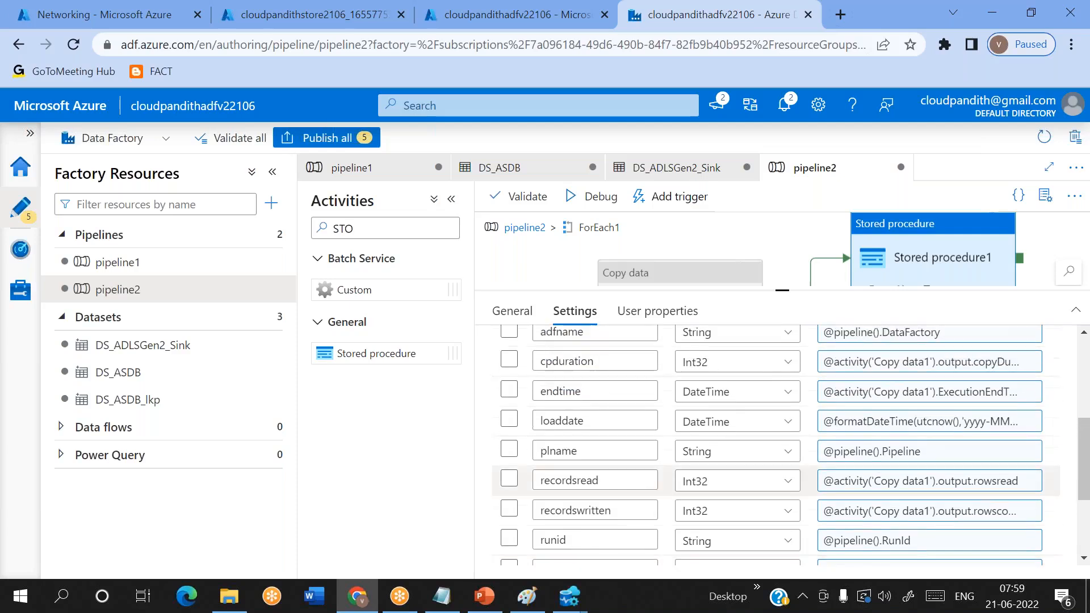
{"action": "scroll", "coordinate": [926, 498], "scroll_direction": "up", "scroll_amount": 3}
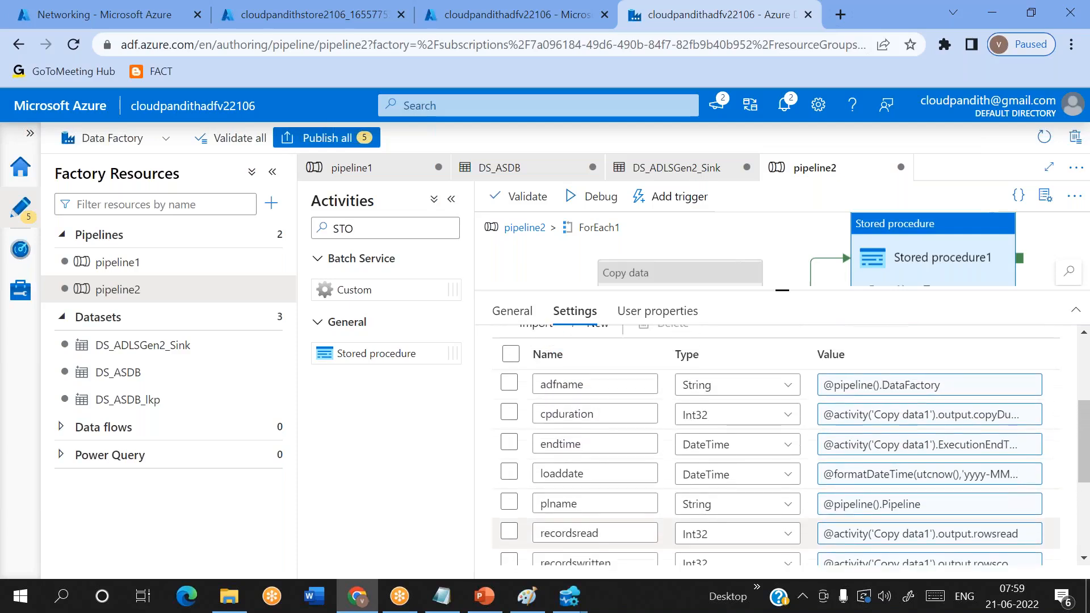
{"action": "scroll", "coordinate": [925, 498], "scroll_direction": "up", "scroll_amount": 2}
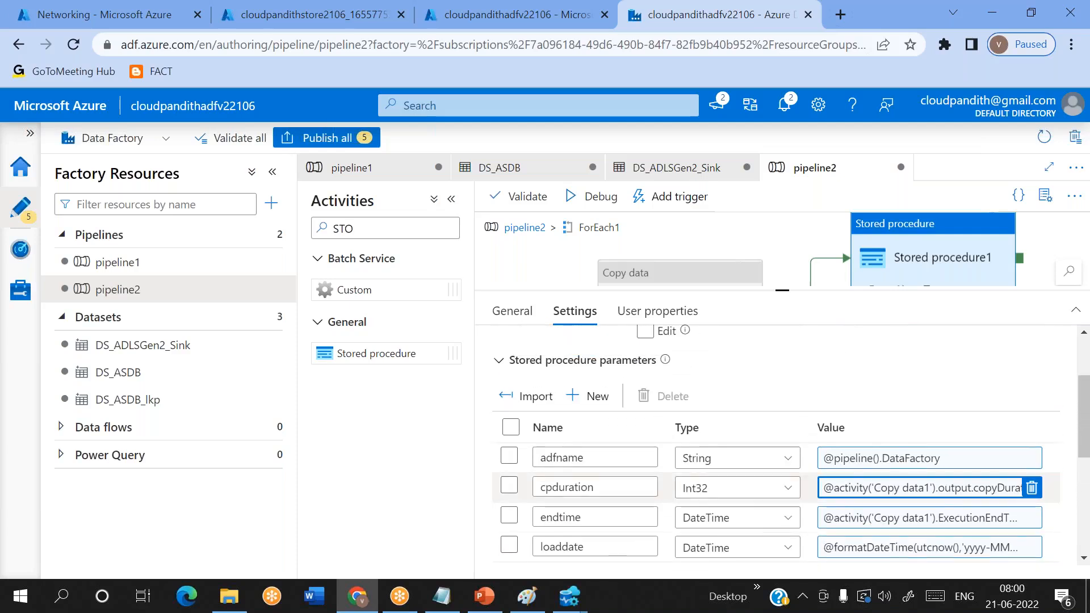
{"action": "scroll", "coordinate": [789, 445], "scroll_direction": "up", "scroll_amount": 1}
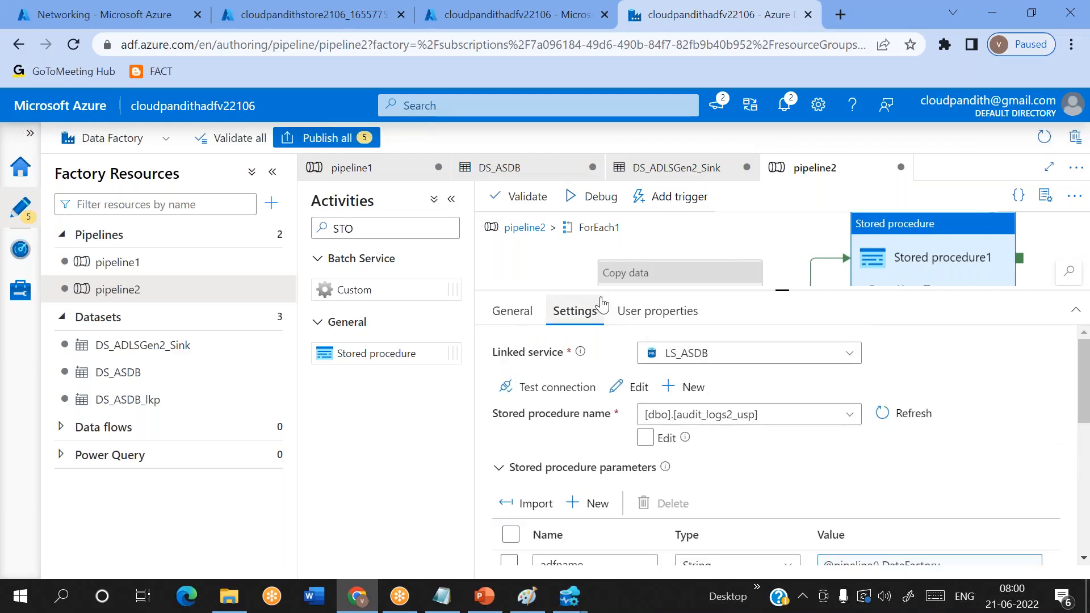
- Return to the top level of pipeline2, start a debug run, and refresh its output to monitor the activities
{"action": "left_click", "coordinate": [523, 227]}
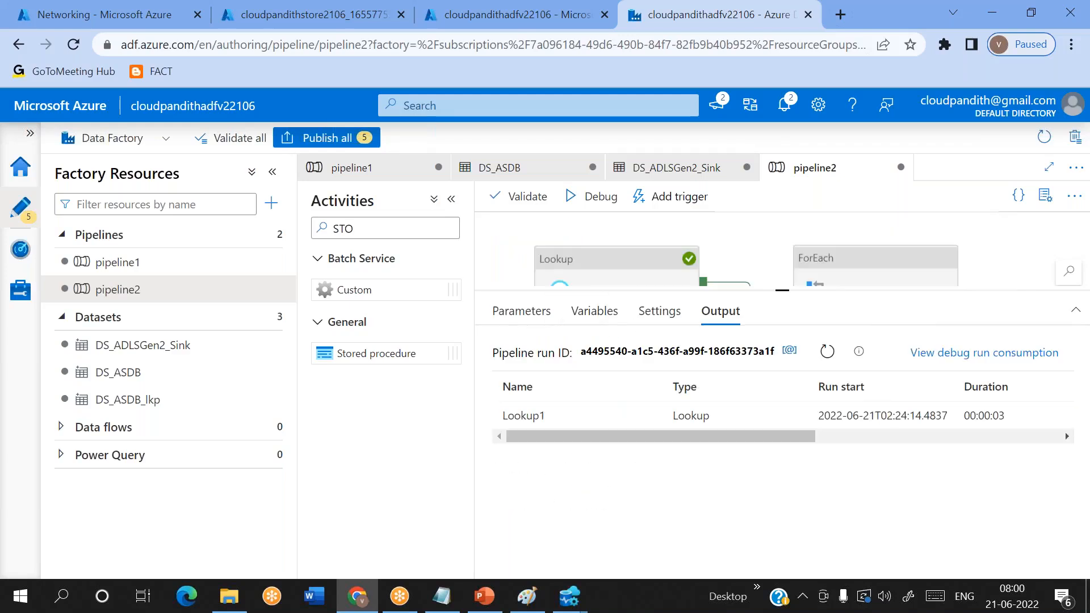
{"action": "left_click", "coordinate": [601, 199]}
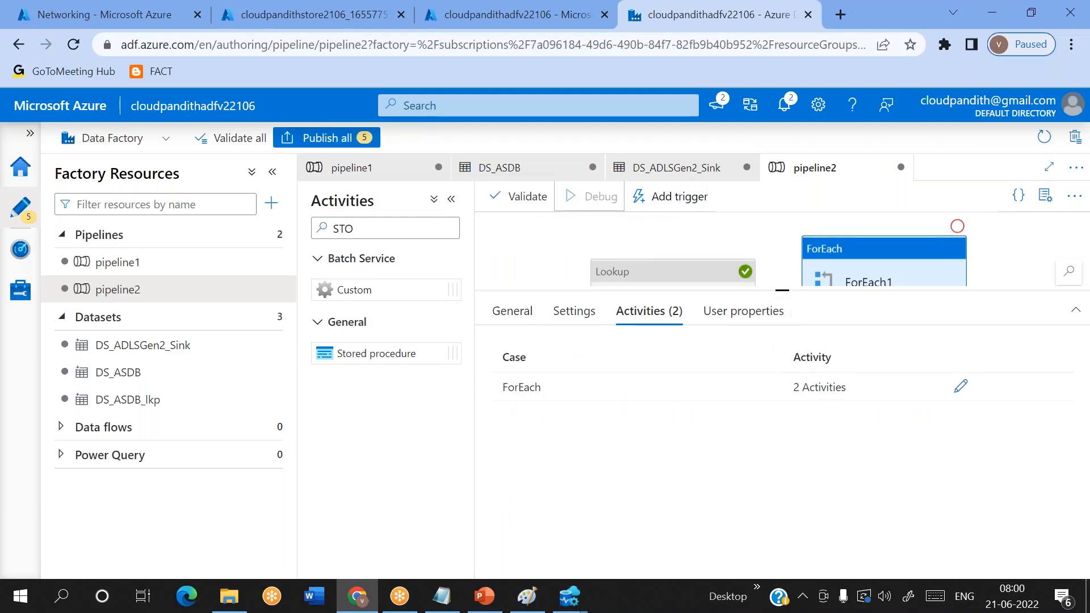
{"action": "left_click", "coordinate": [780, 250]}
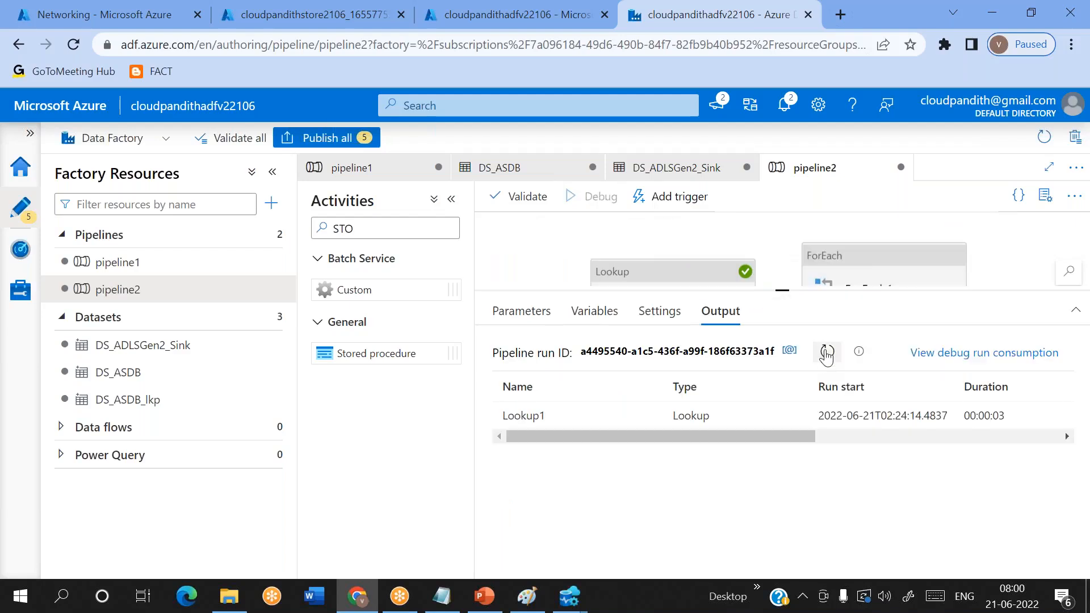
{"action": "left_click", "coordinate": [827, 353]}
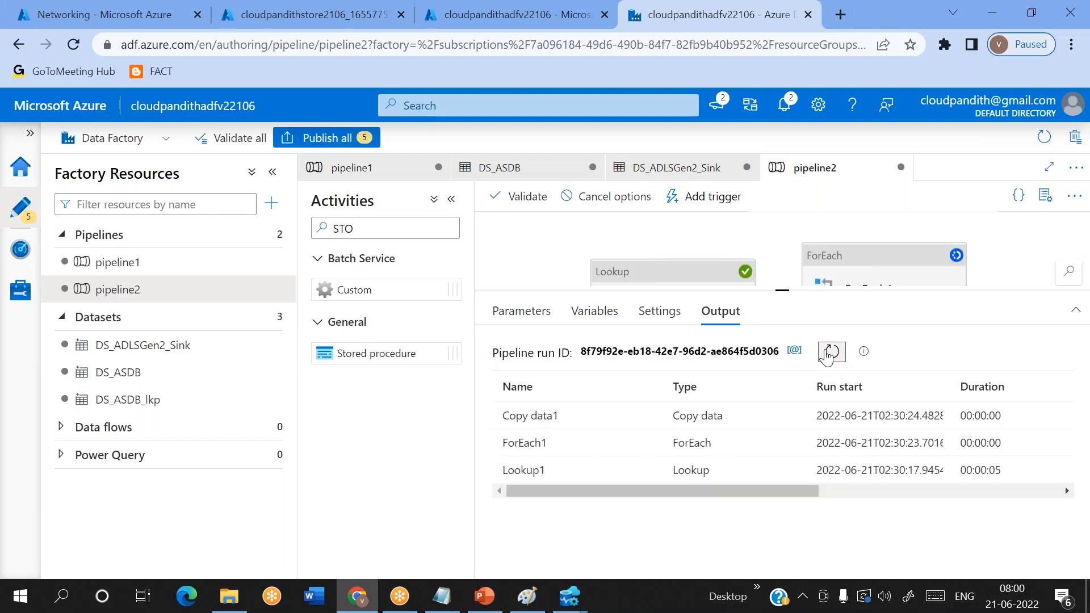
{"action": "mouse_move", "coordinate": [645, 420]}
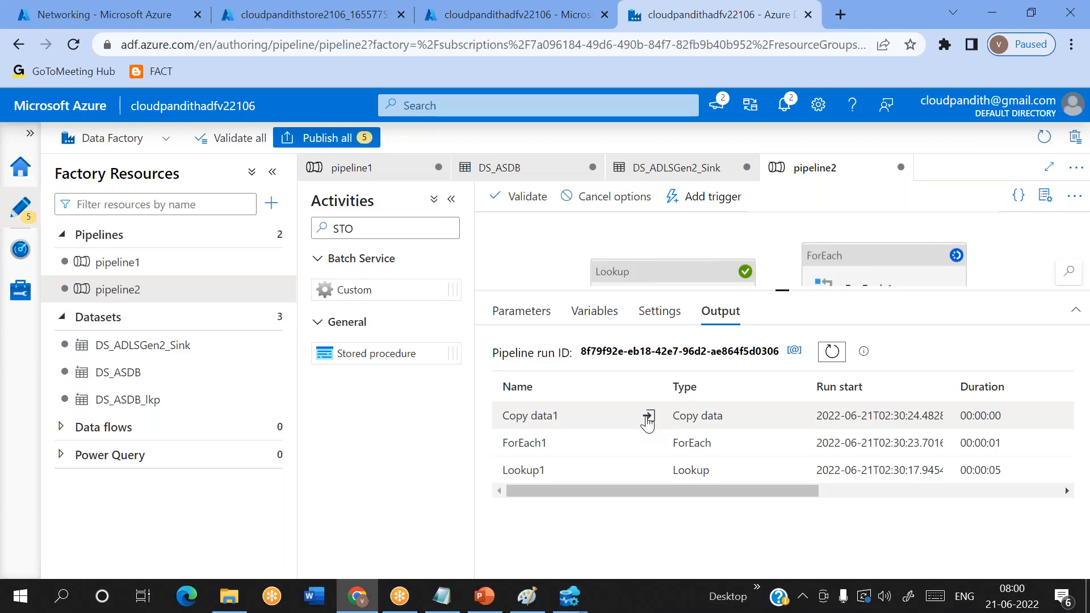
{"action": "left_click", "coordinate": [831, 352]}
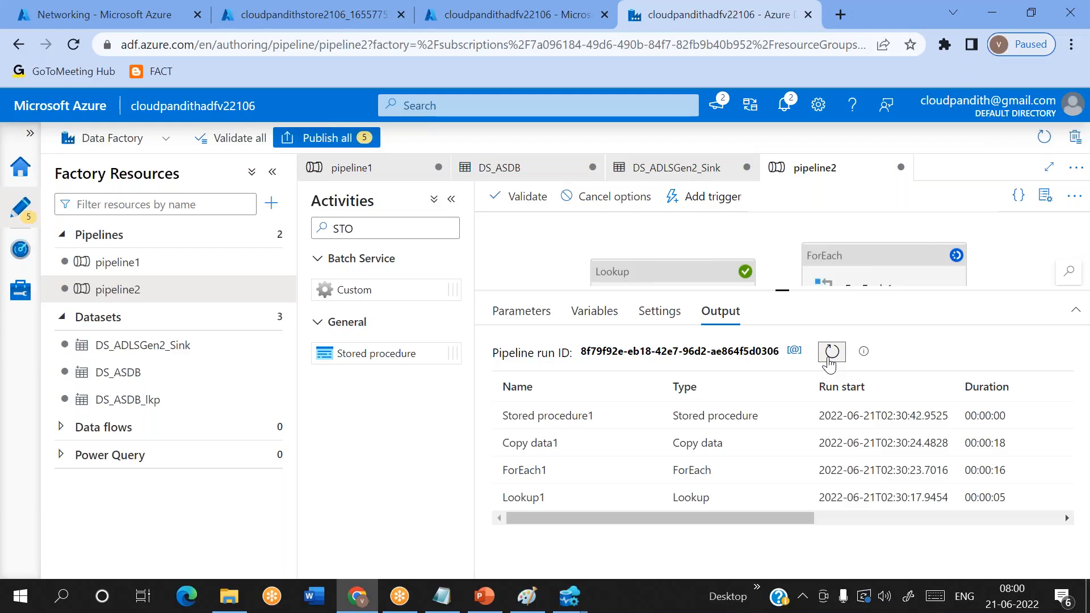
{"action": "left_click", "coordinate": [830, 353]}
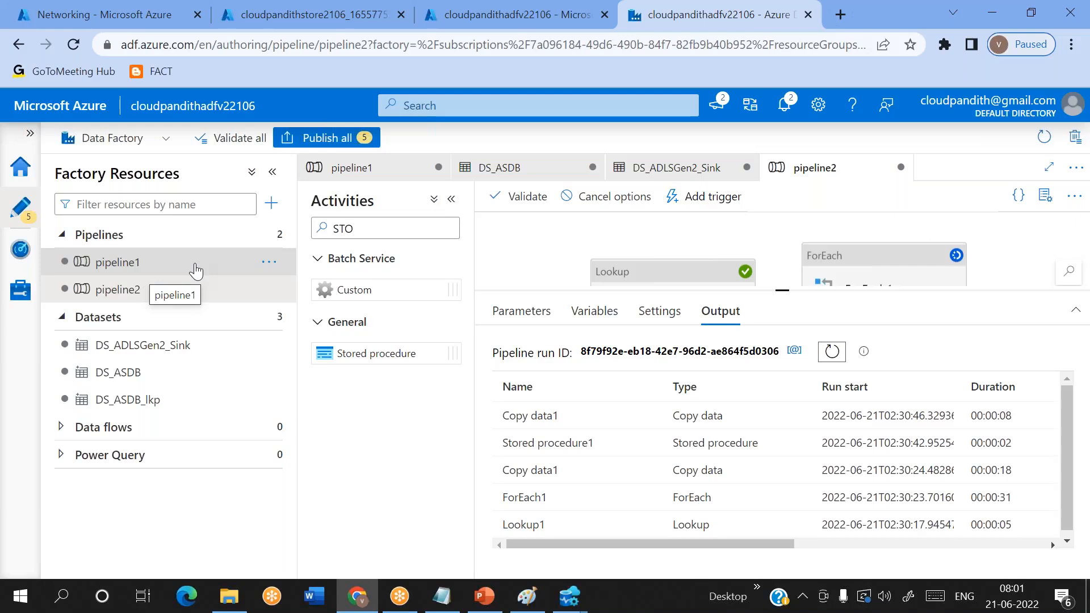
{"action": "left_click", "coordinate": [829, 352]}
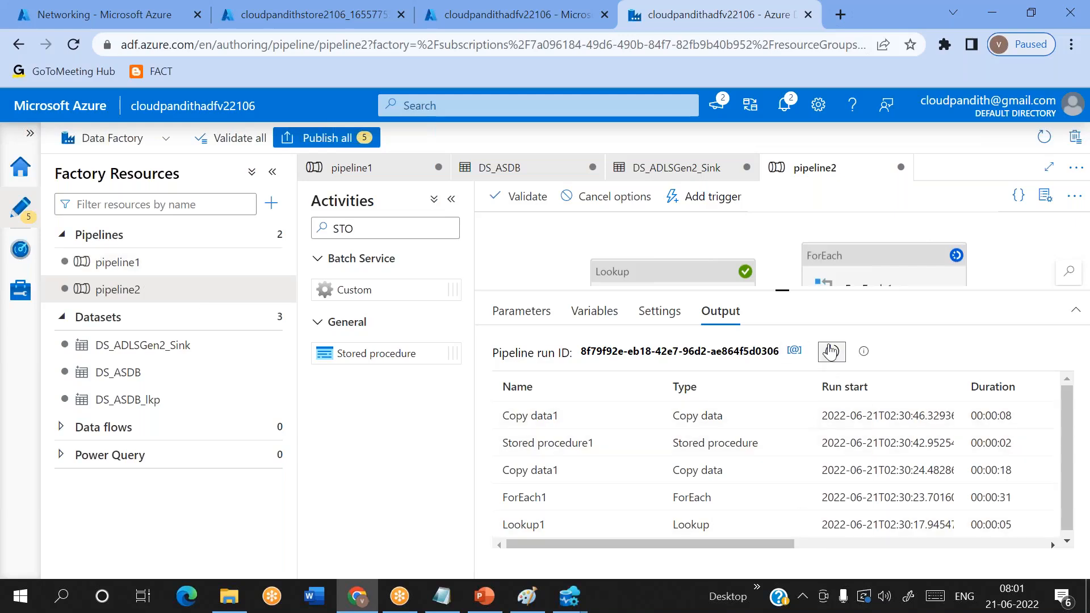
- Switch to SQLQuery_7 in Azure Data Studio and run only the statement select * from audit_logs2
{"action": "mouse_move", "coordinate": [570, 596]}
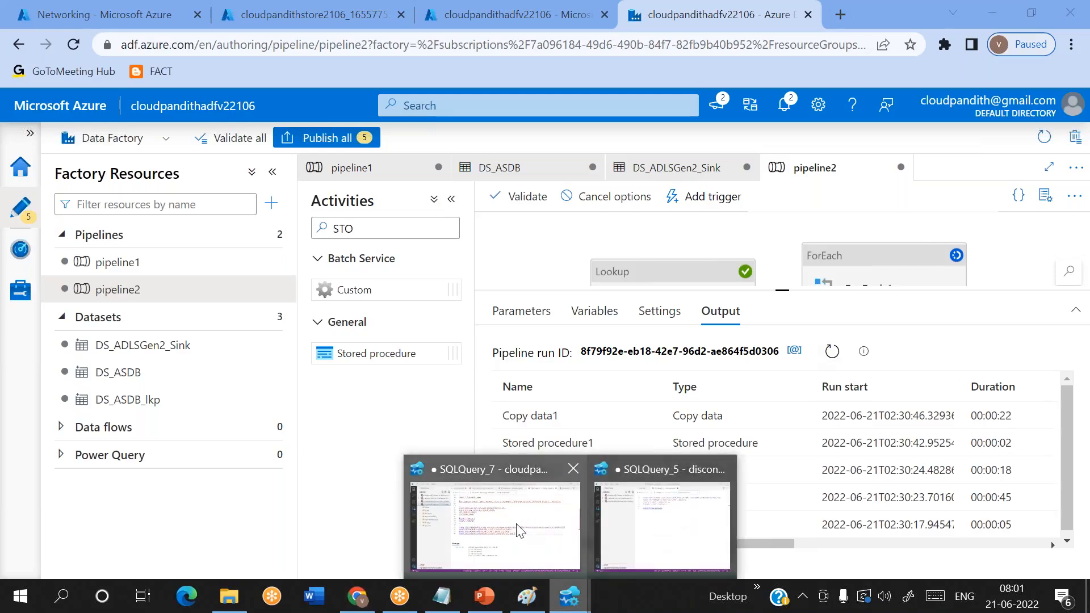
{"action": "mouse_move", "coordinate": [518, 530]}
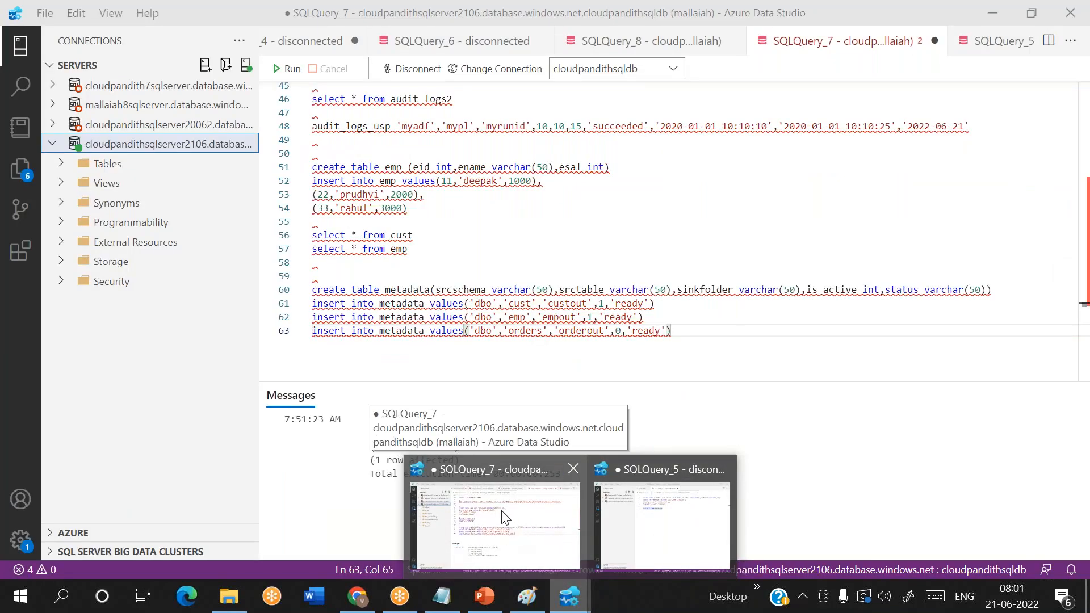
{"action": "left_click", "coordinate": [502, 509]}
{"action": "scroll", "coordinate": [528, 334], "scroll_direction": "down", "scroll_amount": 2}
{"action": "scroll", "coordinate": [528, 334], "scroll_direction": "up", "scroll_amount": 4}
{"action": "left_click_drag", "start_coordinate": [460, 168], "coordinate": [298, 161]}
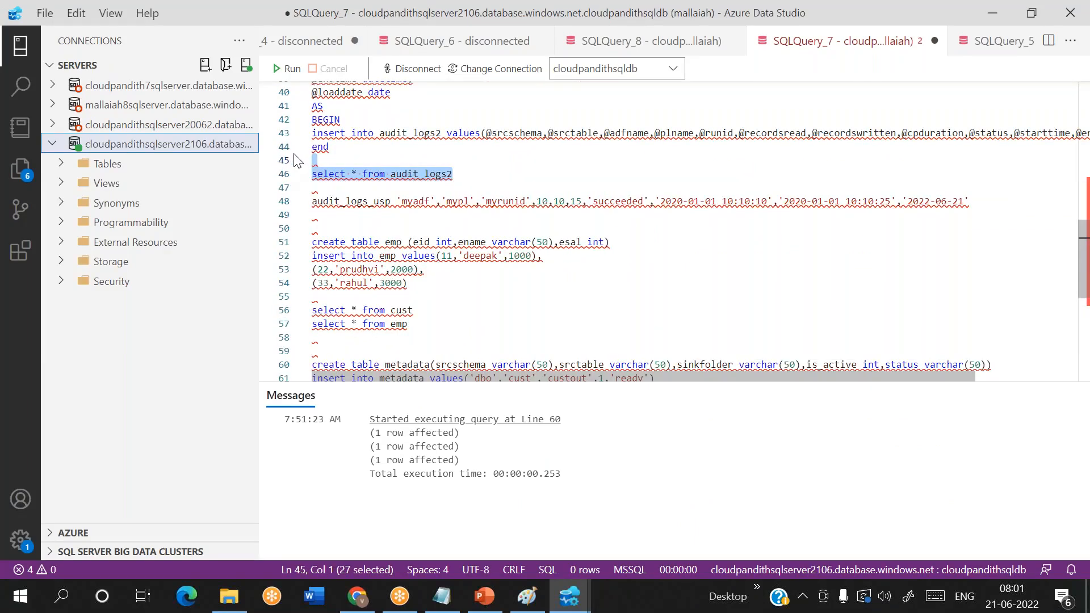
{"action": "left_click", "coordinate": [288, 71]}
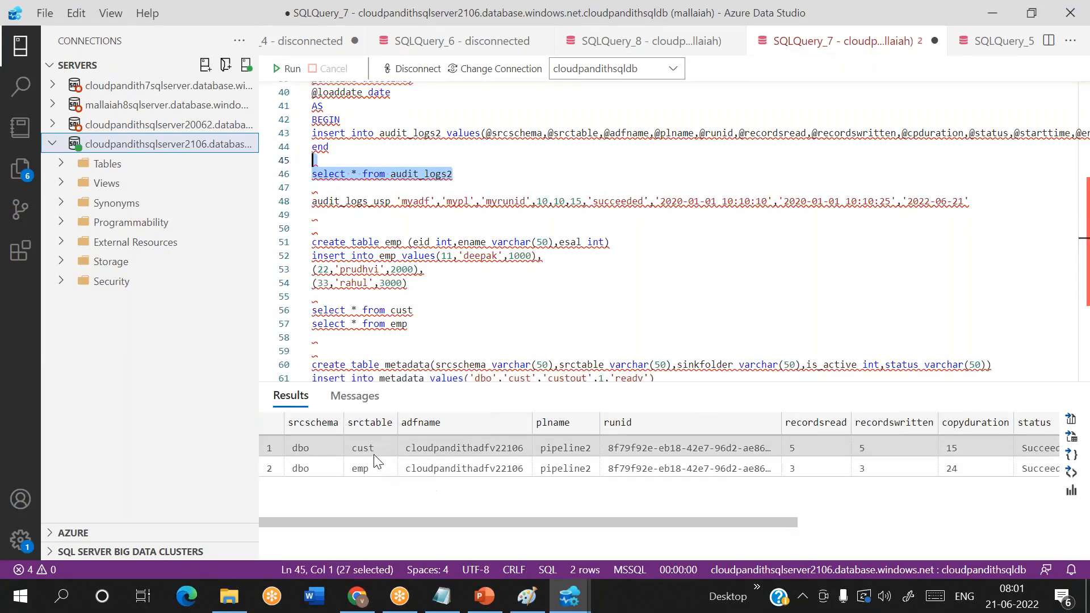
- Compare recordsread, recordswritten and copyduration for the cust and emp rows in the audit log results
{"action": "left_click", "coordinate": [373, 451]}
{"action": "key", "text": "shift+Down"}
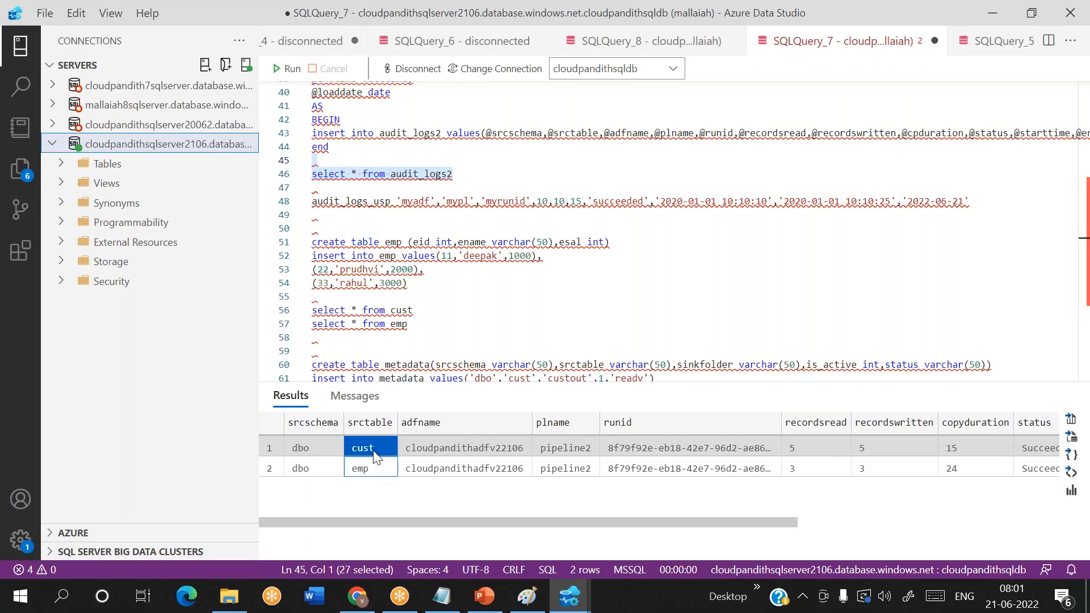
{"action": "left_click", "coordinate": [810, 443]}
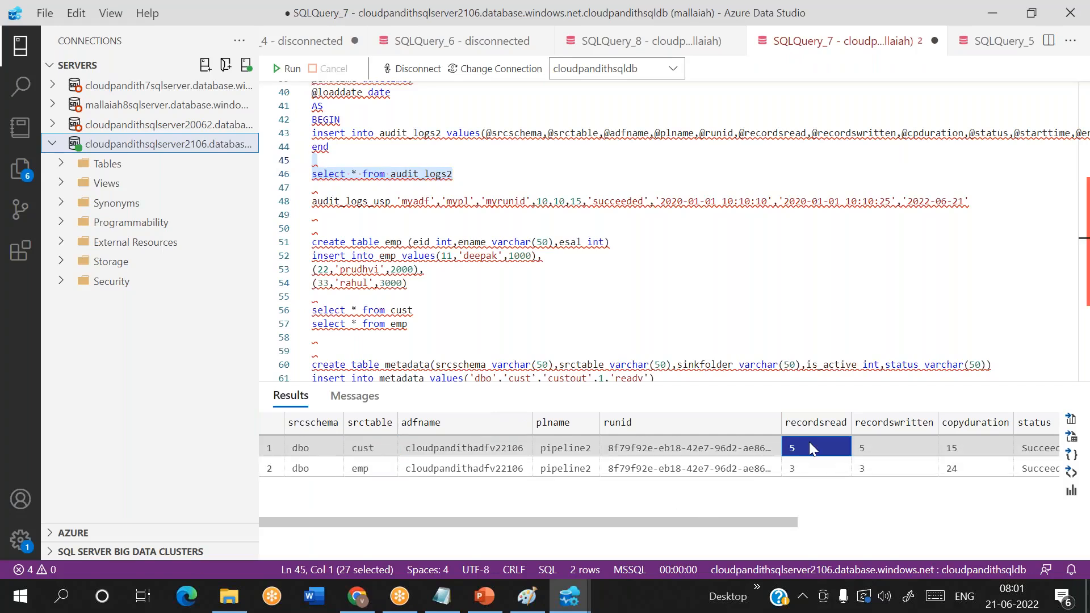
{"action": "left_click", "coordinate": [860, 447]}
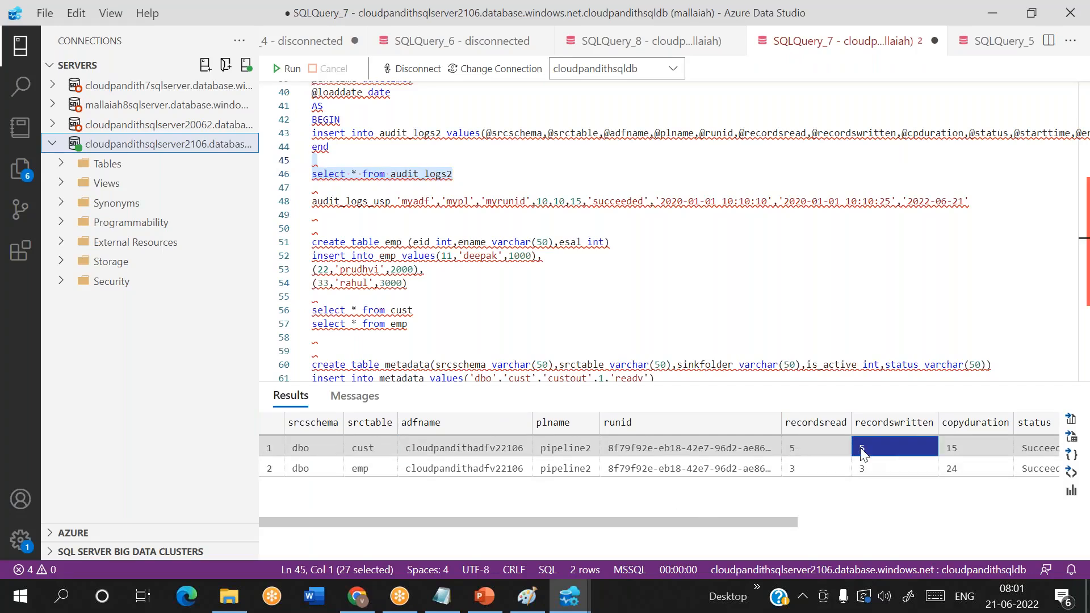
{"action": "left_click", "coordinate": [969, 445]}
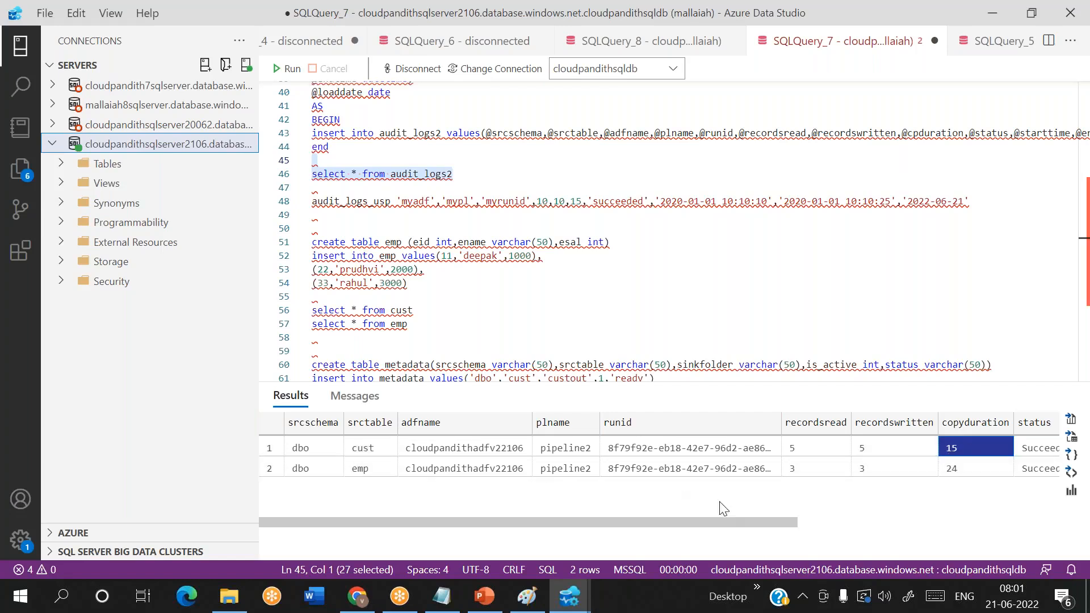
{"action": "left_click", "coordinate": [813, 469]}
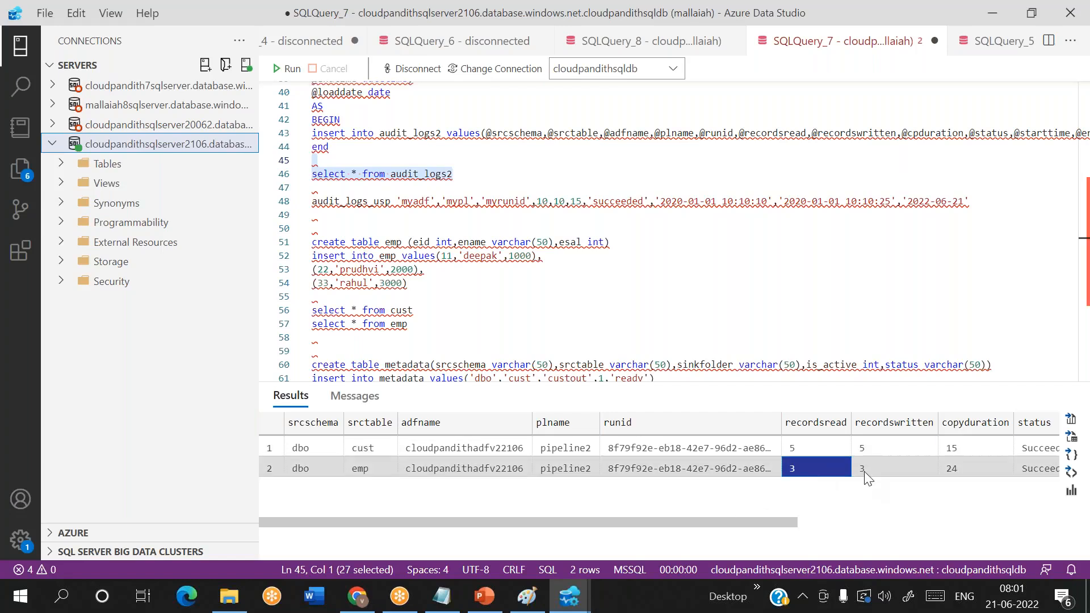
{"action": "left_click", "coordinate": [868, 471]}
{"action": "left_click", "coordinate": [959, 474]}
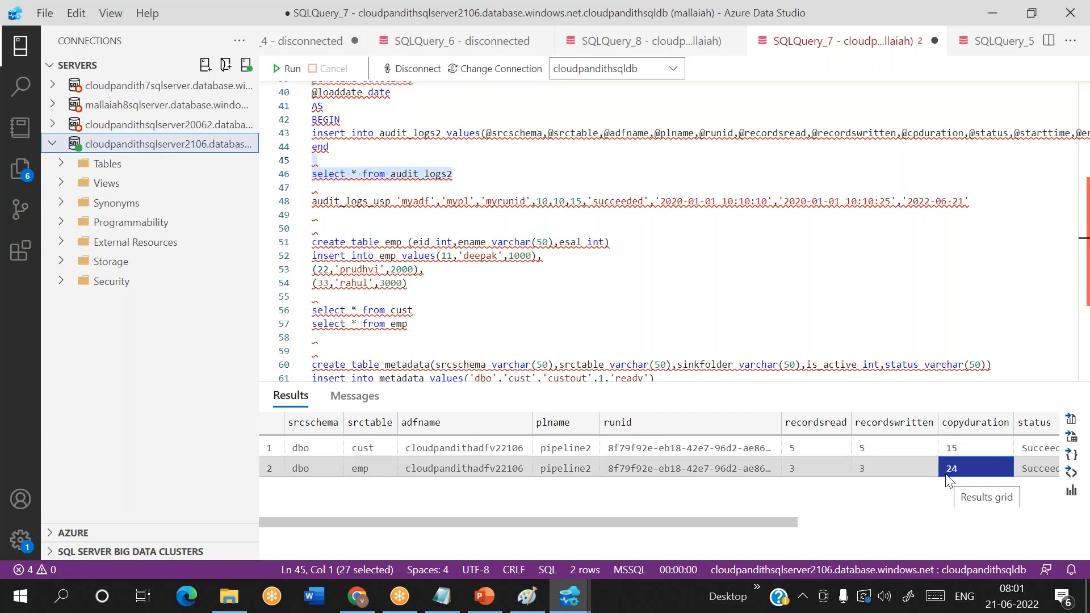
- Examine the status, execstarttime, execendtime and load_date columns against copyduration for both audit log rows
{"action": "scroll", "coordinate": [947, 479], "scroll_direction": "right", "scroll_amount": 5}
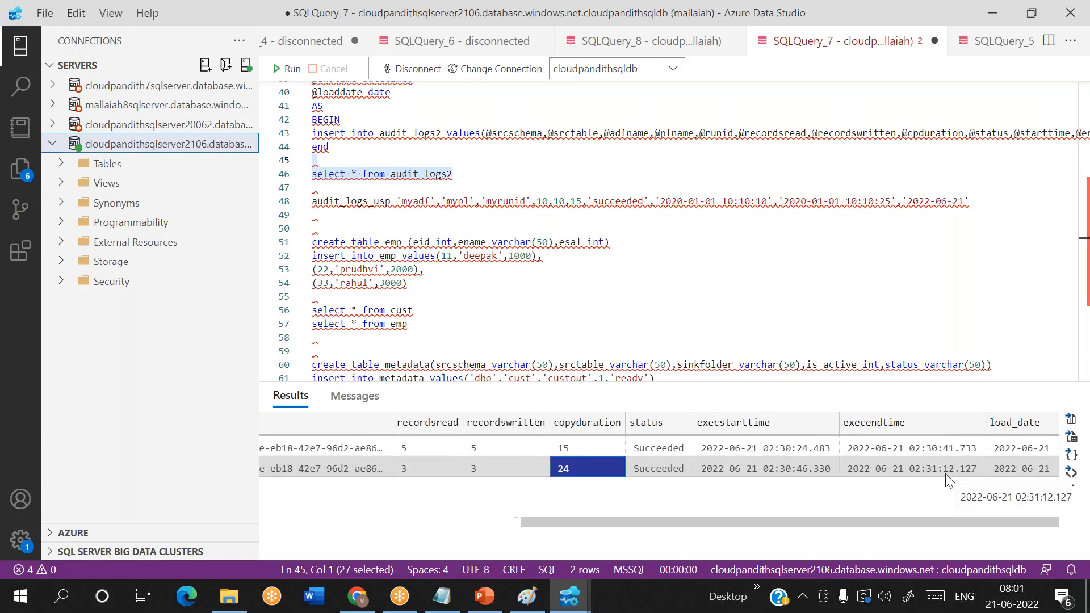
{"action": "left_click", "coordinate": [768, 471]}
{"action": "scroll", "coordinate": [769, 476], "scroll_direction": "left", "scroll_amount": 3}
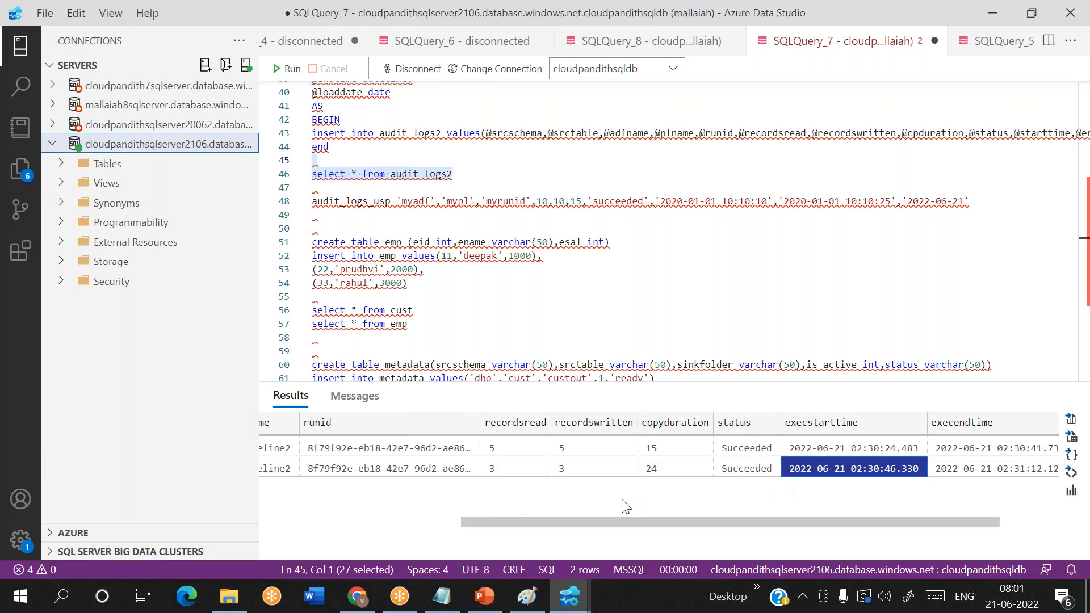
{"action": "left_click", "coordinate": [662, 466]}
{"action": "scroll", "coordinate": [669, 465], "scroll_direction": "left", "scroll_amount": 5}
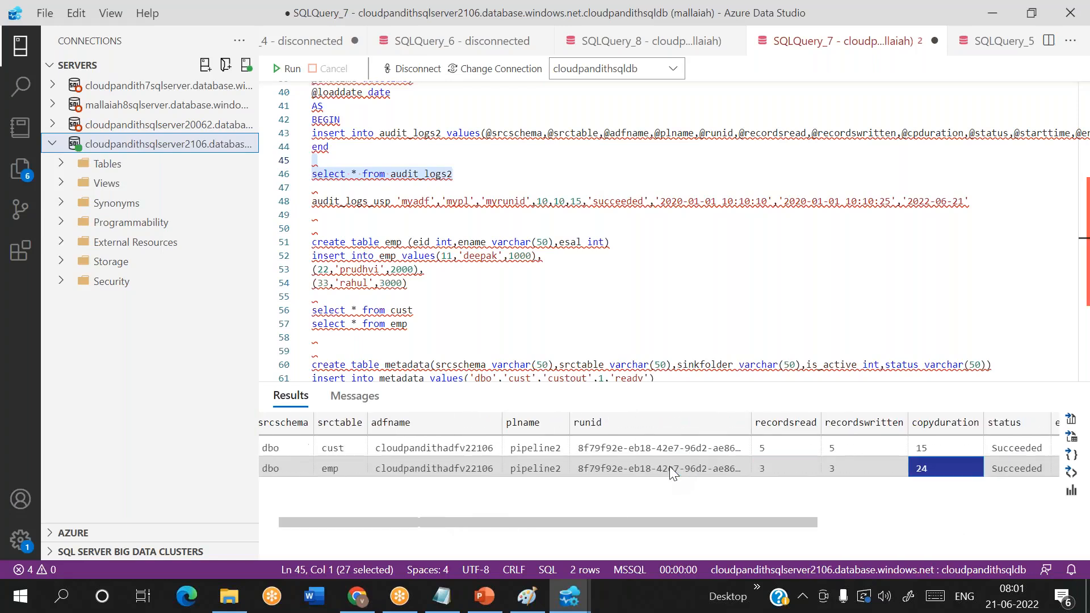
{"action": "scroll", "coordinate": [669, 465], "scroll_direction": "right", "scroll_amount": 5}
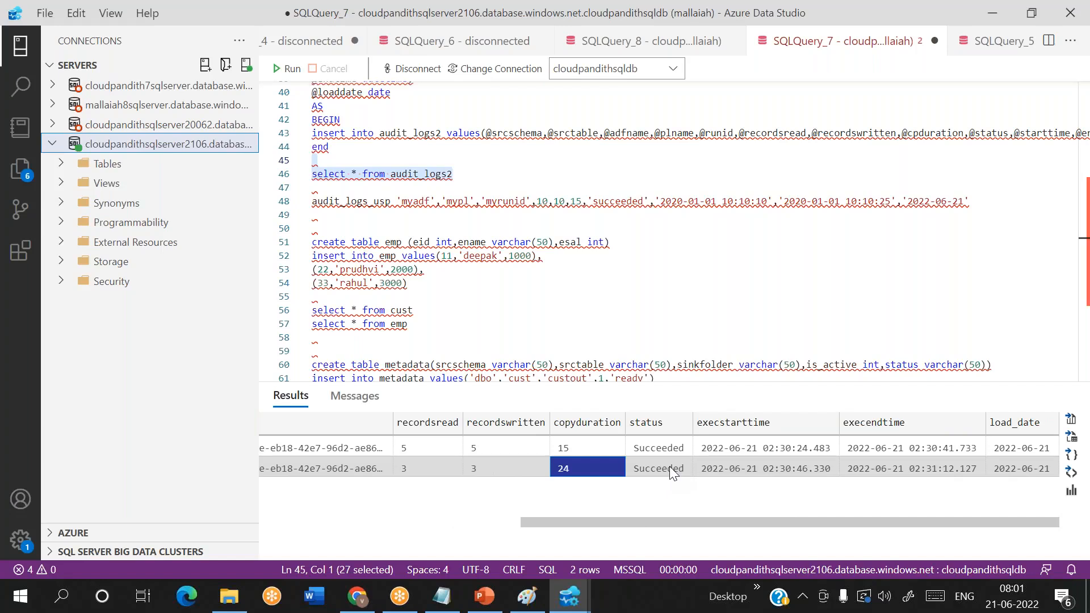
{"action": "left_click", "coordinate": [603, 449]}
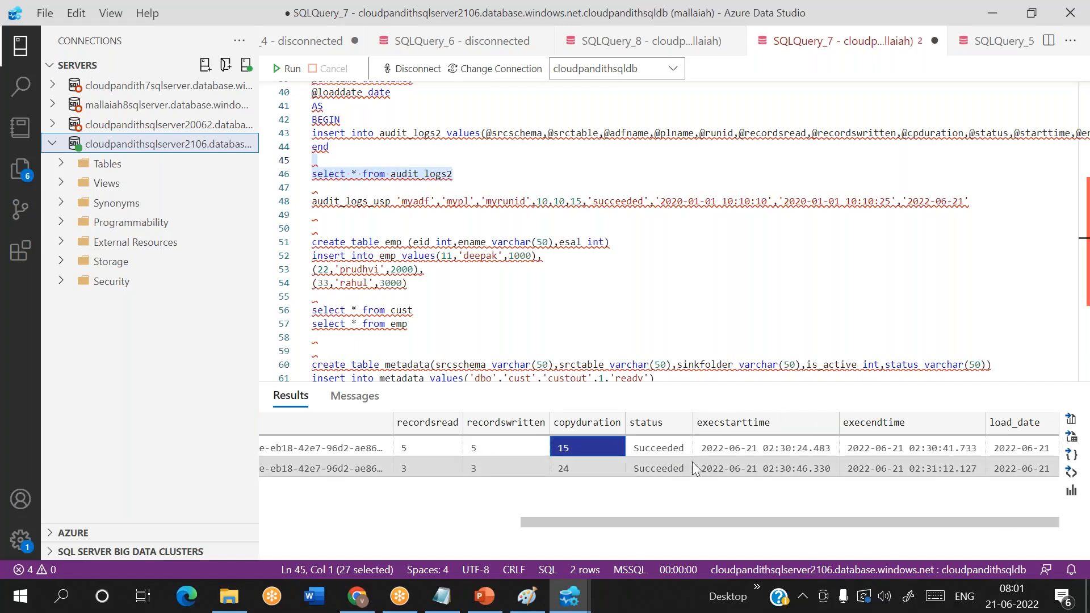
{"action": "scroll", "coordinate": [692, 461], "scroll_direction": "left", "scroll_amount": 5}
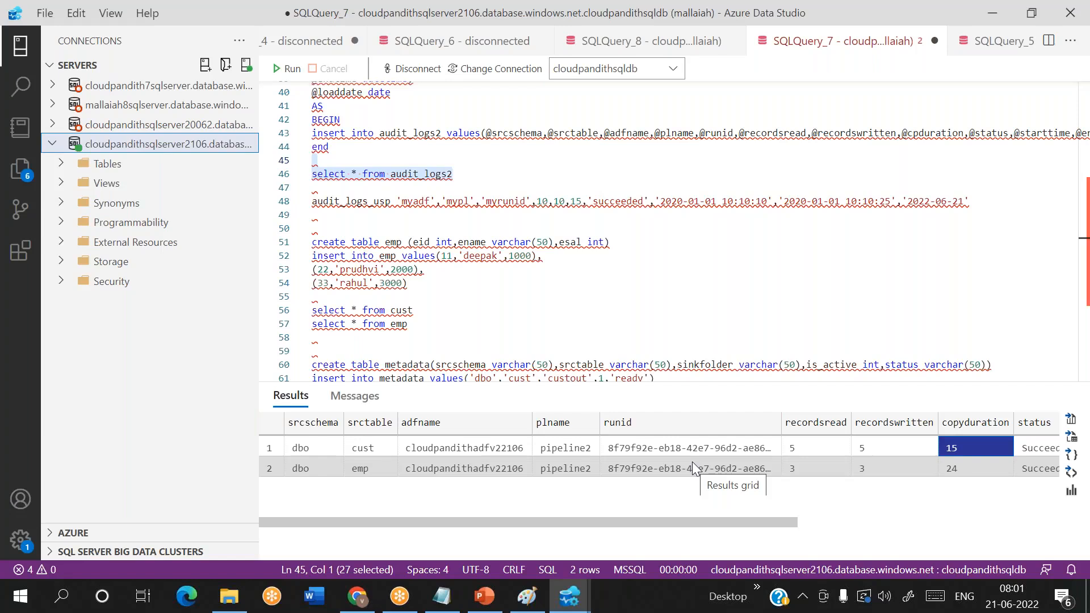
- Switch back to Azure Data Factory in Chrome and create a new blank pipeline
{"action": "left_click", "coordinate": [358, 596]}
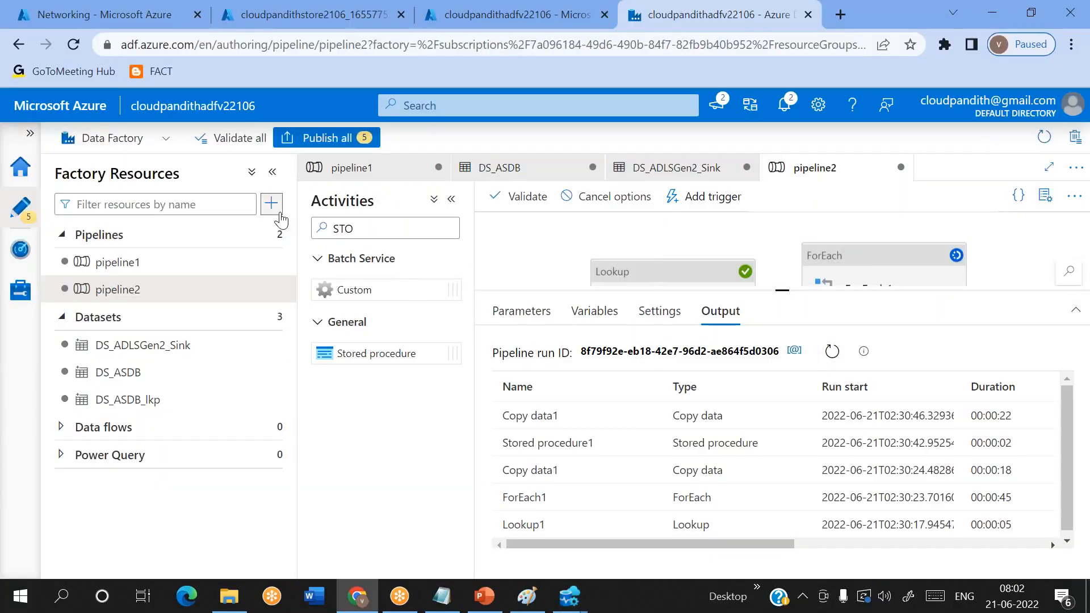
{"action": "left_click", "coordinate": [272, 204]}
{"action": "mouse_move", "coordinate": [312, 229]}
{"action": "left_click", "coordinate": [447, 233]}
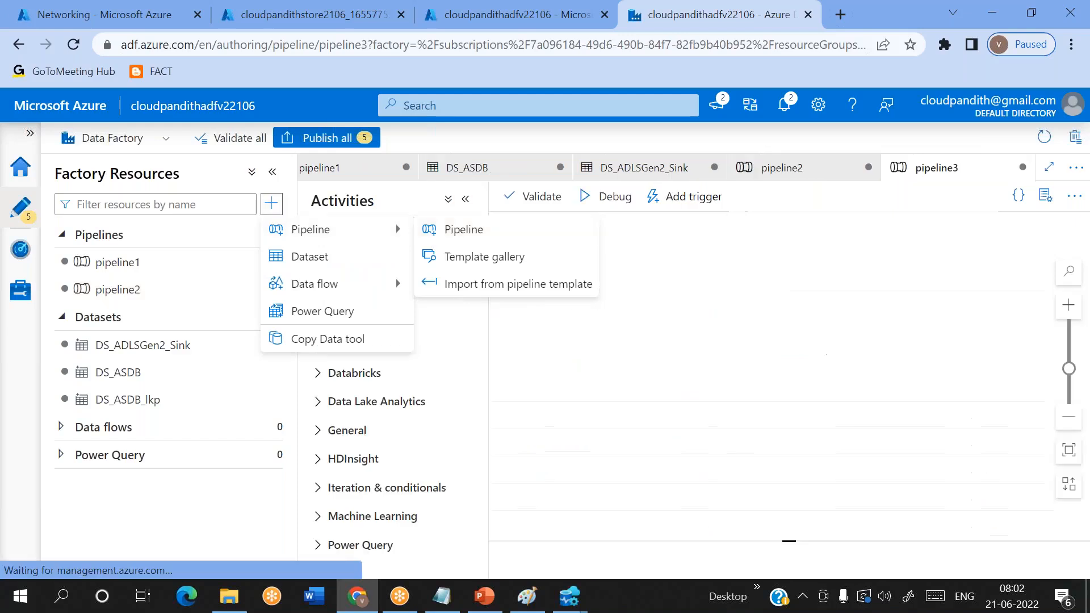
- Add an Execute Pipeline activity to the new pipeline and set its invoked pipeline to pipeline2
{"action": "left_click", "coordinate": [339, 227]}
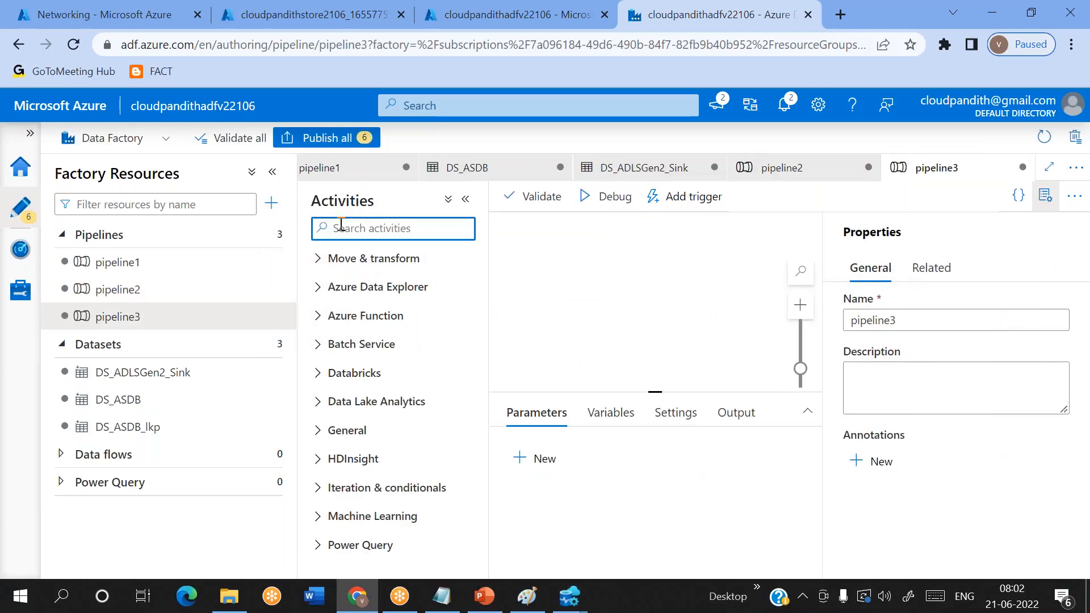
{"action": "type", "text": "ex"}
{"action": "left_click_drag", "start_coordinate": [348, 354], "coordinate": [707, 292]}
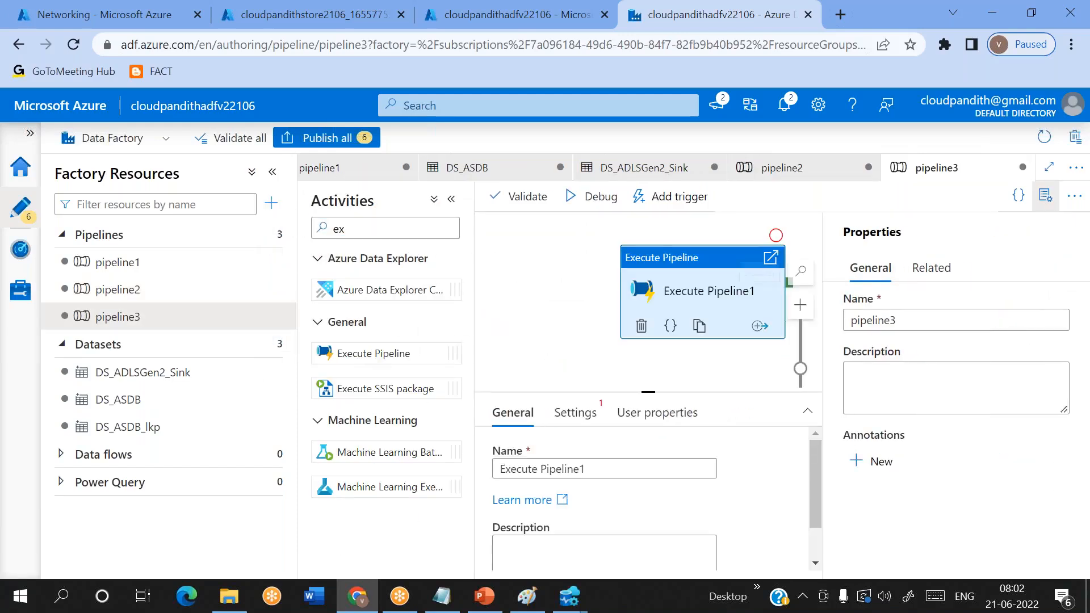
{"action": "left_click", "coordinate": [1044, 197]}
{"action": "left_click", "coordinate": [576, 413]}
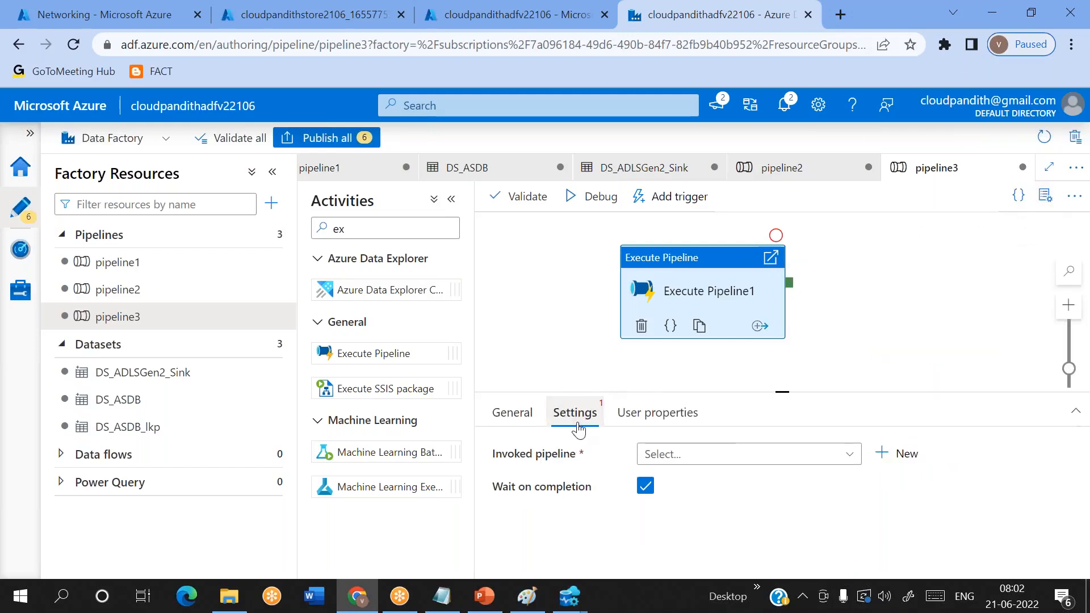
{"action": "left_click", "coordinate": [688, 457]}
{"action": "left_click", "coordinate": [696, 510]}
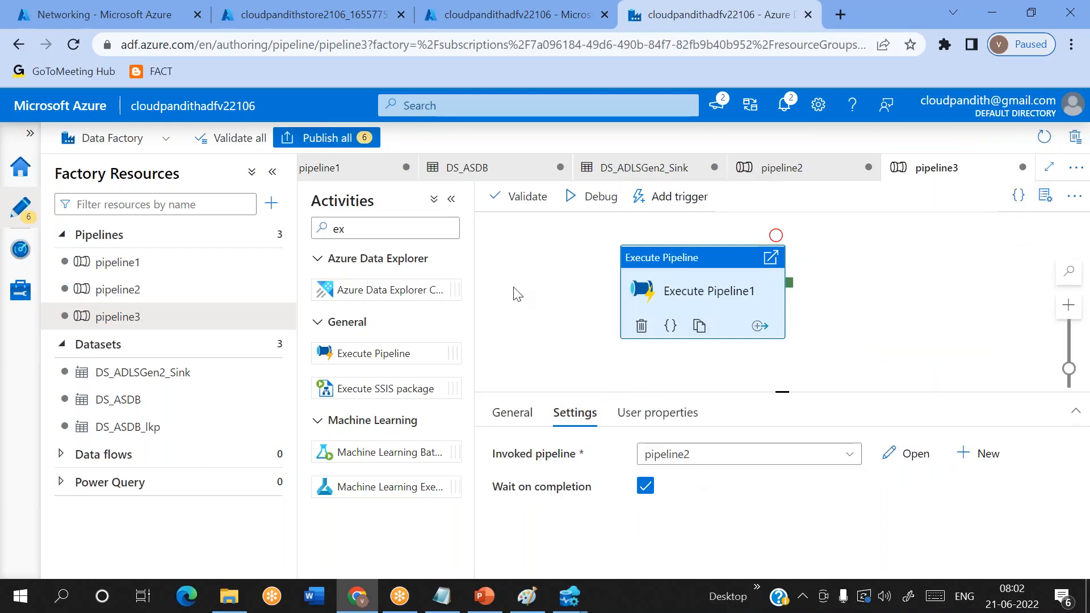
- Add a Stored procedure activity beside Execute Pipeline1 and connect it to run on that activity's success
{"action": "double_click", "coordinate": [366, 227]}
{"action": "key", "text": "BackSpace"}
{"action": "type", "text": "sto"}
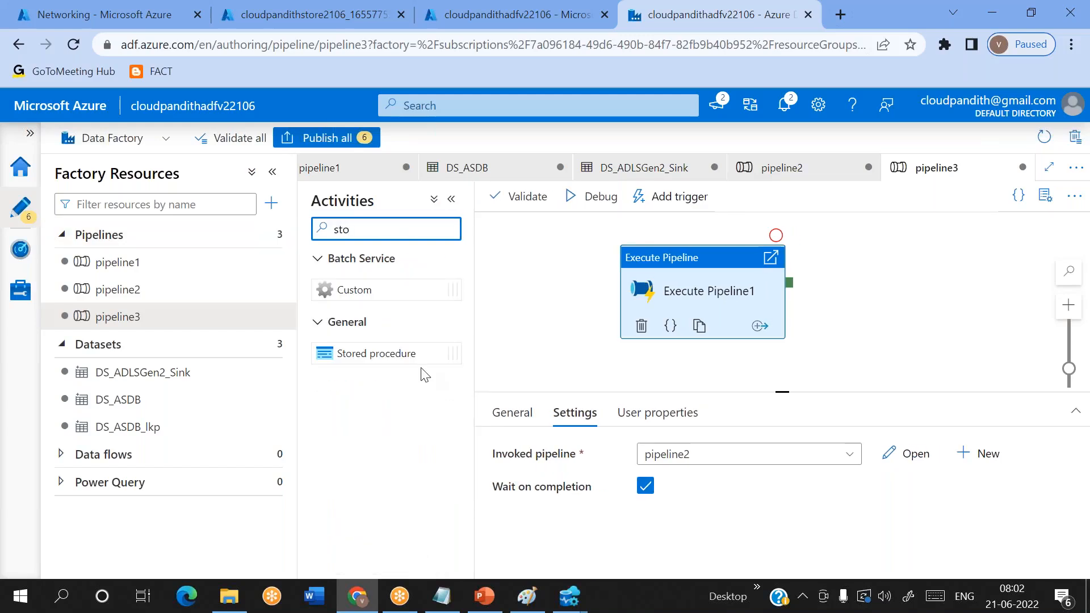
{"action": "left_click_drag", "start_coordinate": [376, 354], "coordinate": [959, 295]}
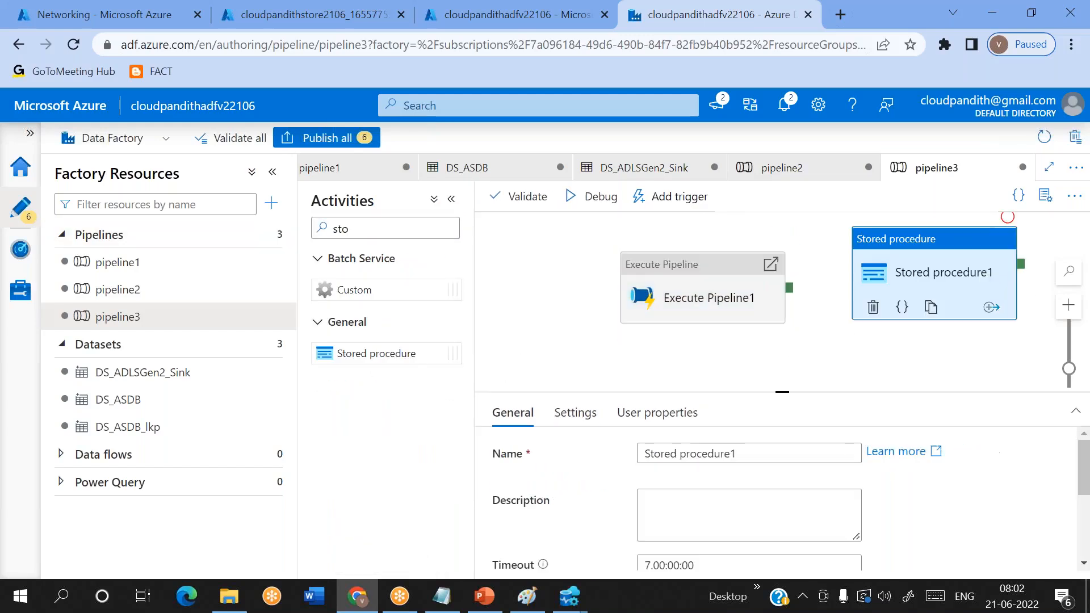
{"action": "left_click_drag", "start_coordinate": [791, 290], "coordinate": [863, 274]}
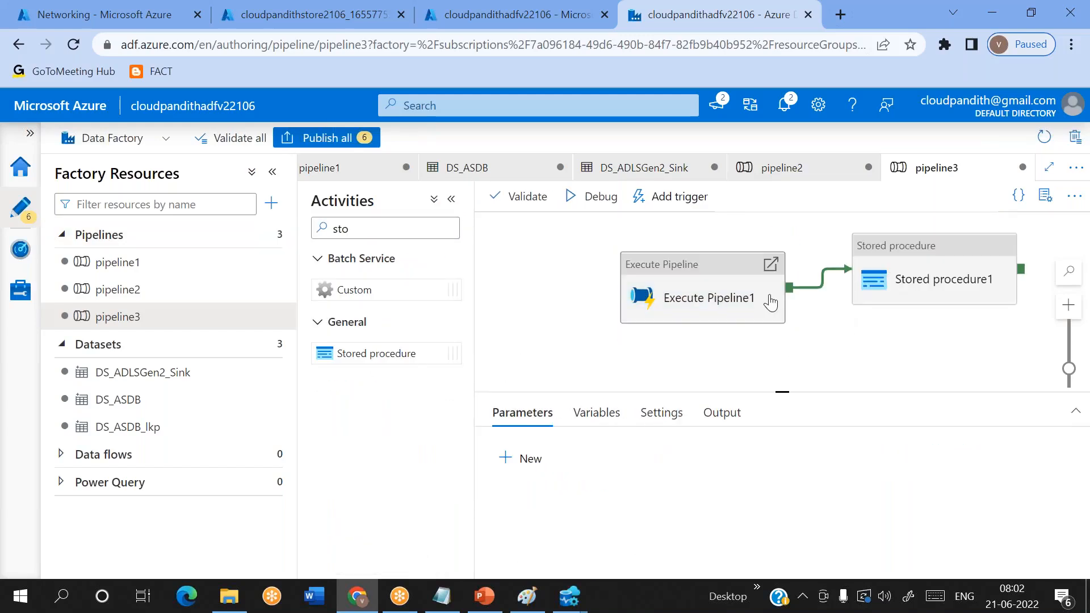
- View the linked service and procedure settings of Stored procedure1 in pipeline3, and return to pipeline2
{"action": "left_click", "coordinate": [930, 271]}
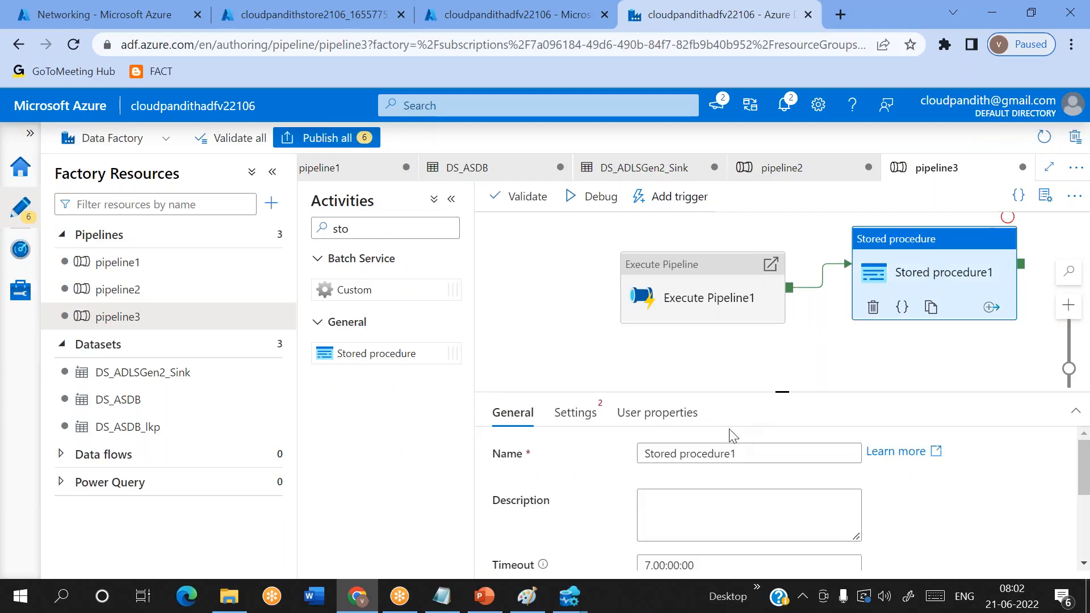
{"action": "scroll", "coordinate": [730, 434], "scroll_direction": "down", "scroll_amount": 2}
{"action": "left_click", "coordinate": [574, 413]}
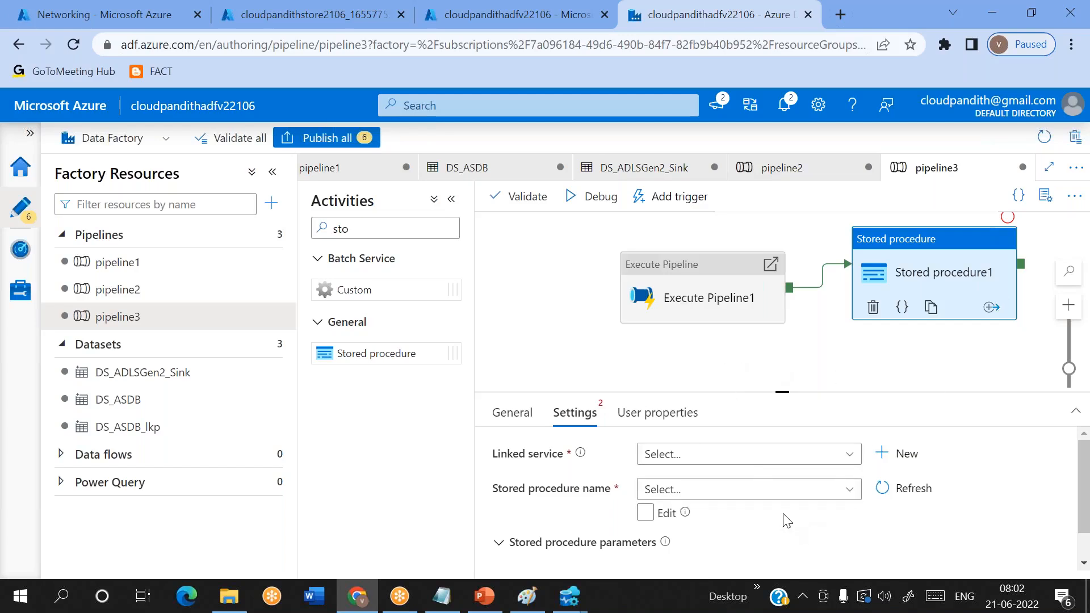
{"action": "left_click", "coordinate": [111, 288]}
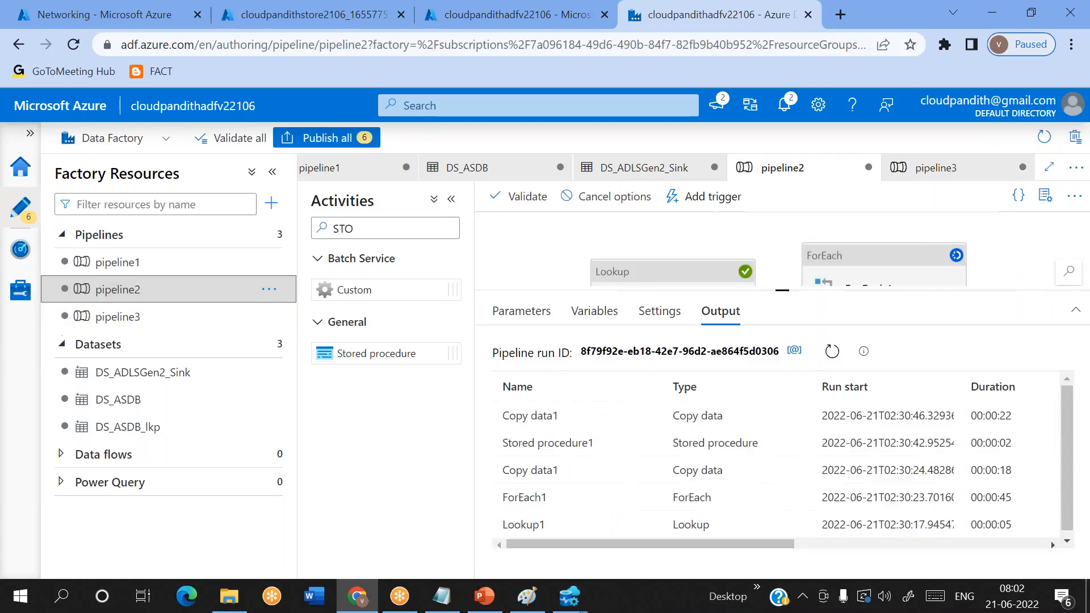
- In pipeline1's Stored procedure1, inspect the adfname parameter's expression and browse the pipeline system variables, leaving the expression as it is
{"action": "left_click", "coordinate": [908, 282]}
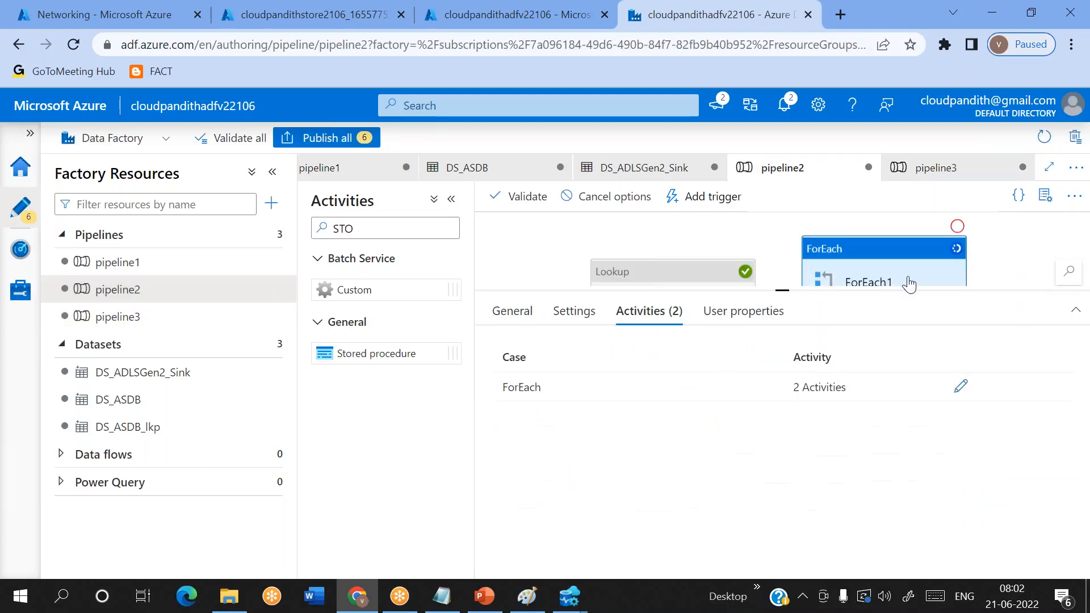
{"action": "left_click", "coordinate": [208, 266]}
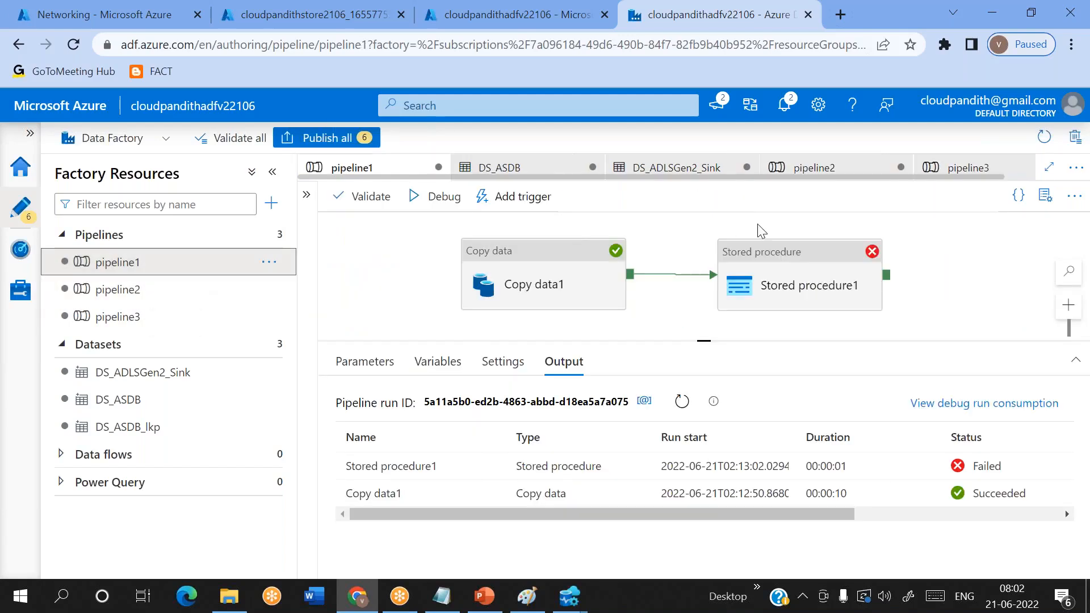
{"action": "left_click", "coordinate": [764, 253]}
{"action": "scroll", "coordinate": [812, 505], "scroll_direction": "down", "scroll_amount": 2}
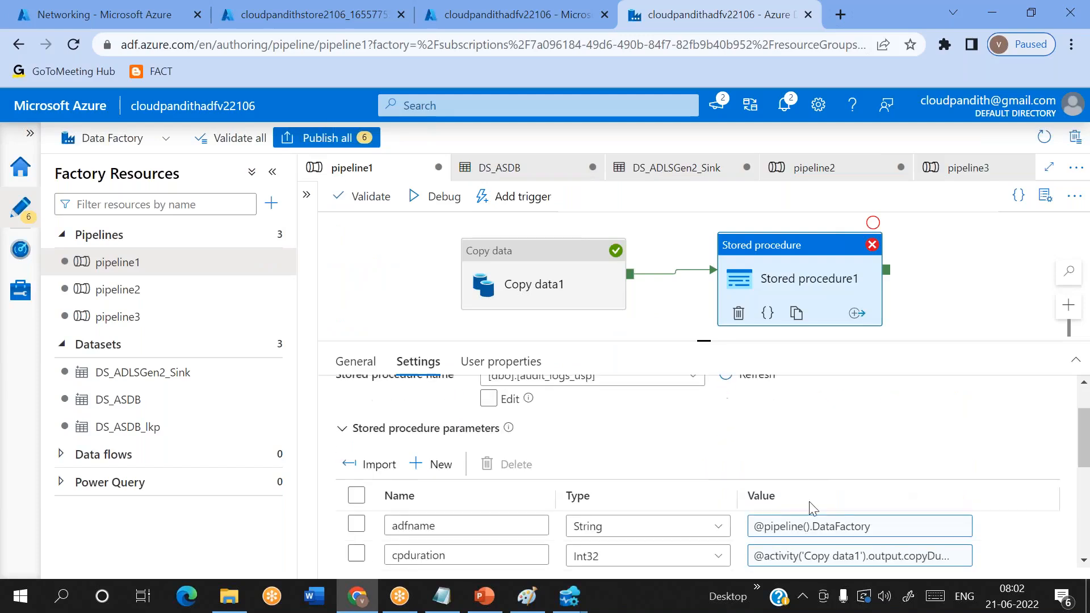
{"action": "left_click", "coordinate": [875, 530]}
{"action": "left_click", "coordinate": [659, 458]}
{"action": "scroll", "coordinate": [745, 469], "scroll_direction": "down", "scroll_amount": 1}
{"action": "scroll", "coordinate": [744, 469], "scroll_direction": "down", "scroll_amount": 5}
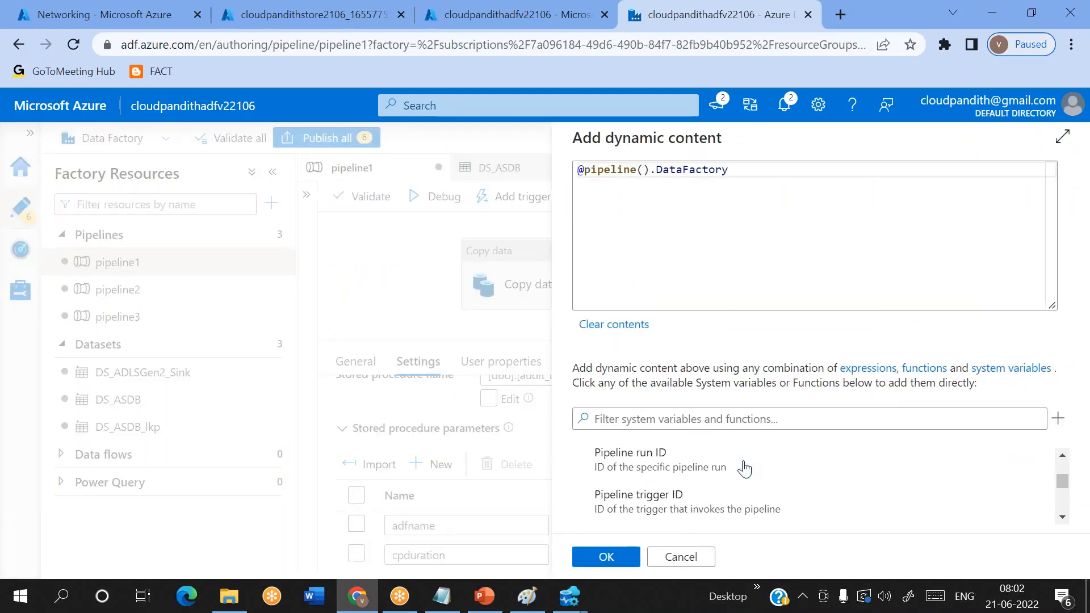
{"action": "scroll", "coordinate": [745, 469], "scroll_direction": "down", "scroll_amount": 3}
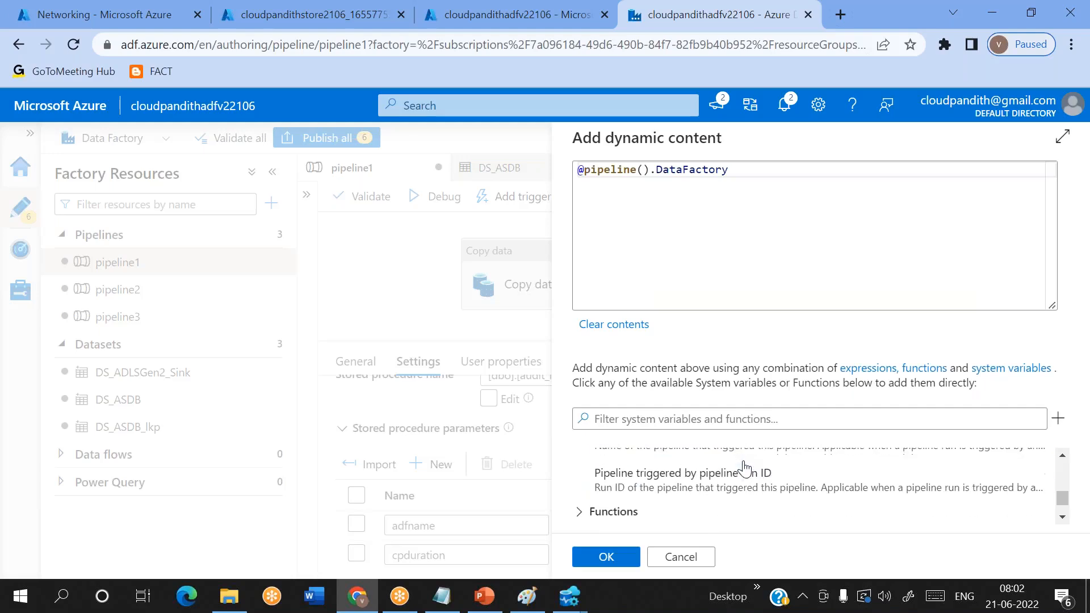
{"action": "scroll", "coordinate": [744, 468], "scroll_direction": "up", "scroll_amount": 3}
{"action": "scroll", "coordinate": [744, 469], "scroll_direction": "up", "scroll_amount": 2}
{"action": "scroll", "coordinate": [744, 469], "scroll_direction": "down", "scroll_amount": 3}
{"action": "scroll", "coordinate": [744, 469], "scroll_direction": "up", "scroll_amount": 5}
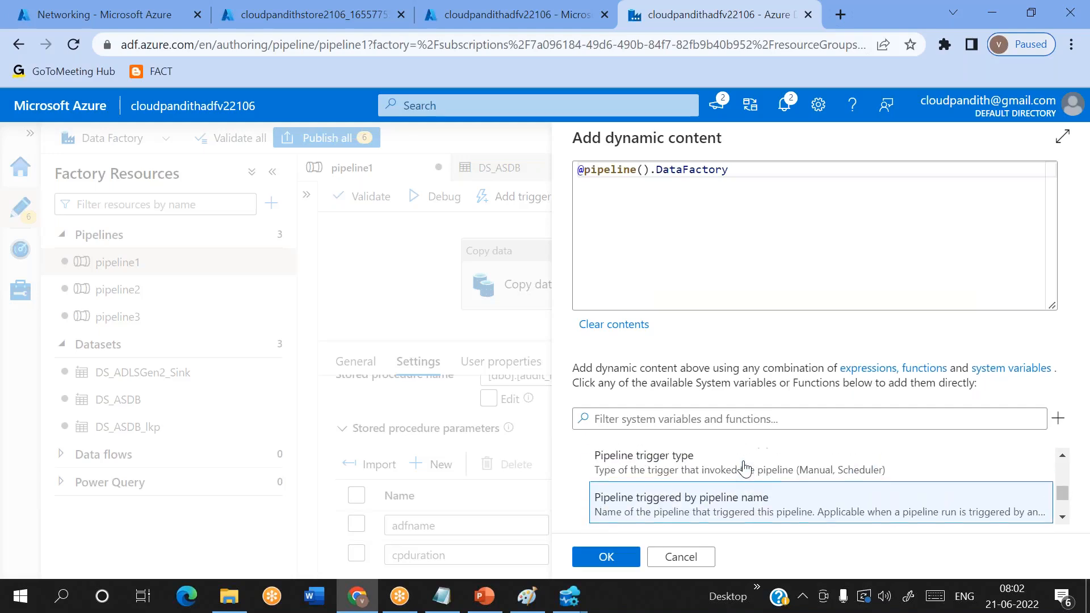
{"action": "left_click", "coordinate": [701, 559]}
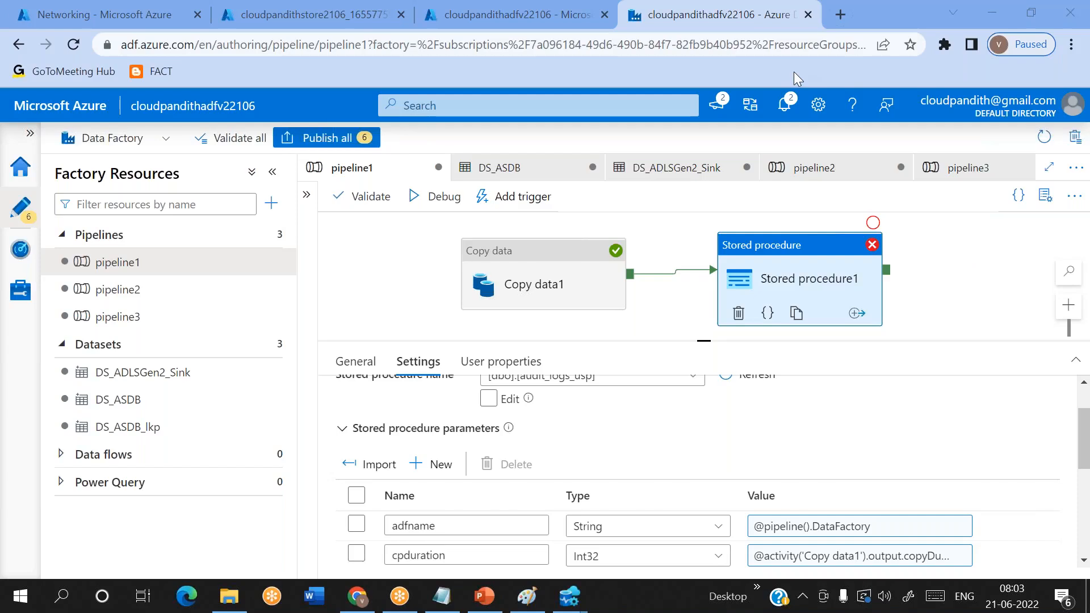
- Inside pipeline2's ForEach1 activity, add a second Stored procedure activity and connect it to run on Copy data1's success
{"action": "left_click", "coordinate": [117, 290]}
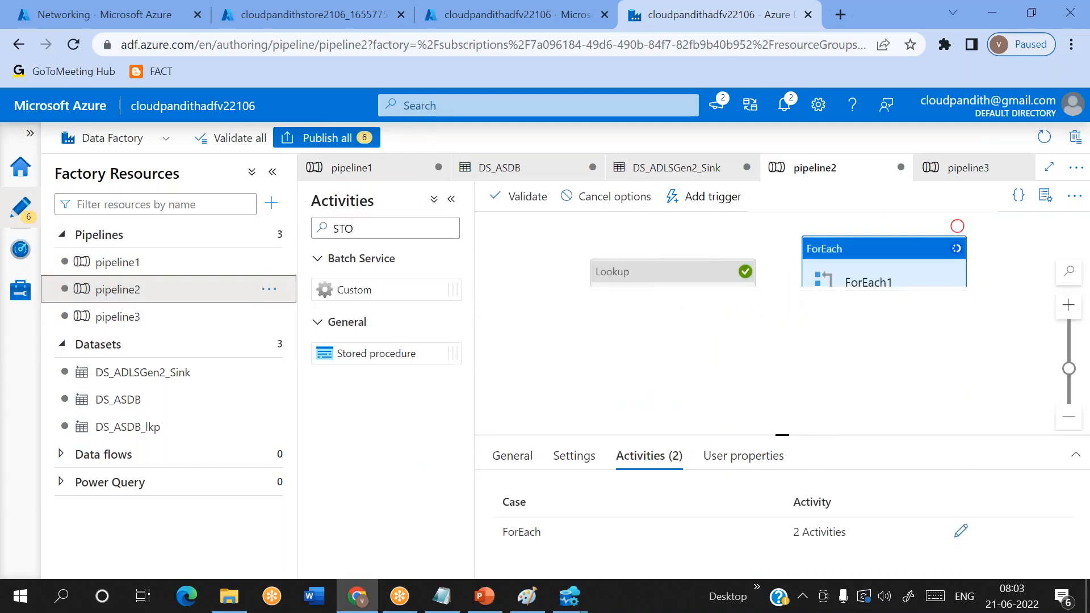
{"action": "right_click", "coordinate": [908, 433]}
{"action": "left_click", "coordinate": [718, 366]}
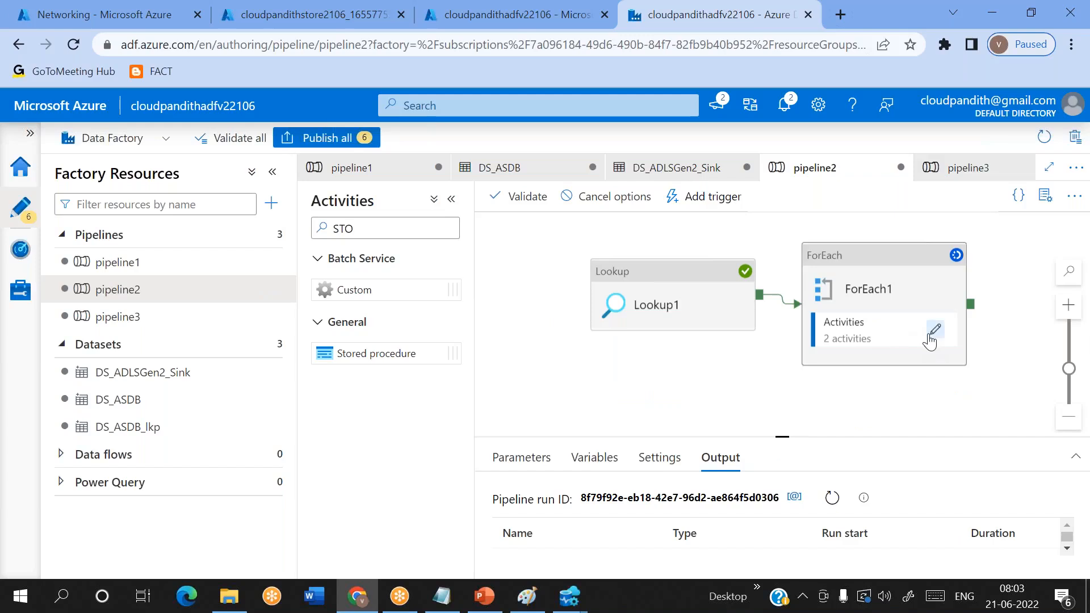
{"action": "left_click", "coordinate": [932, 334]}
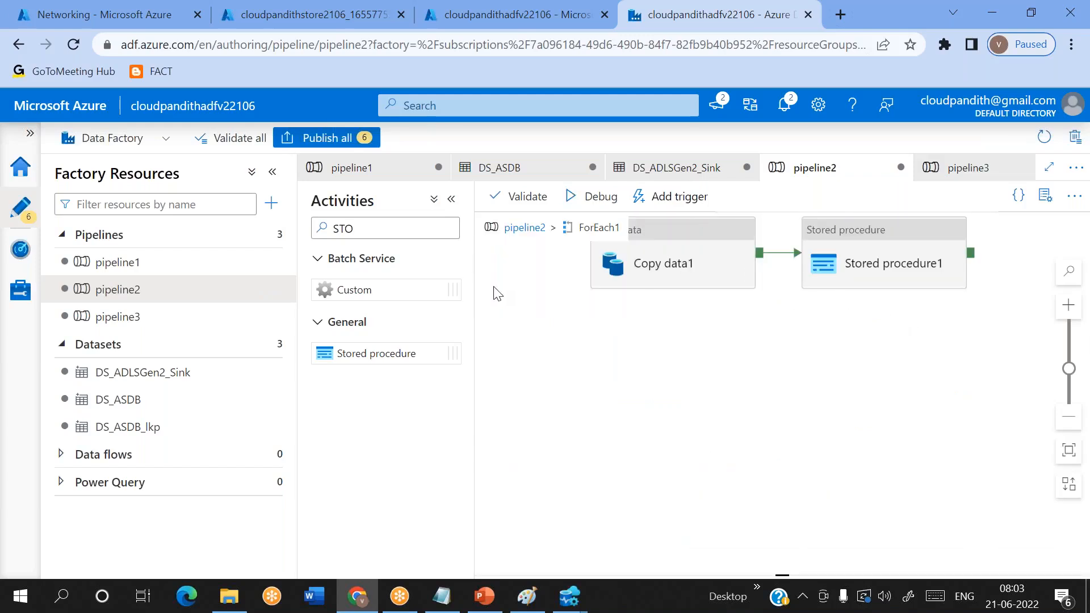
{"action": "left_click_drag", "start_coordinate": [377, 353], "coordinate": [925, 340]}
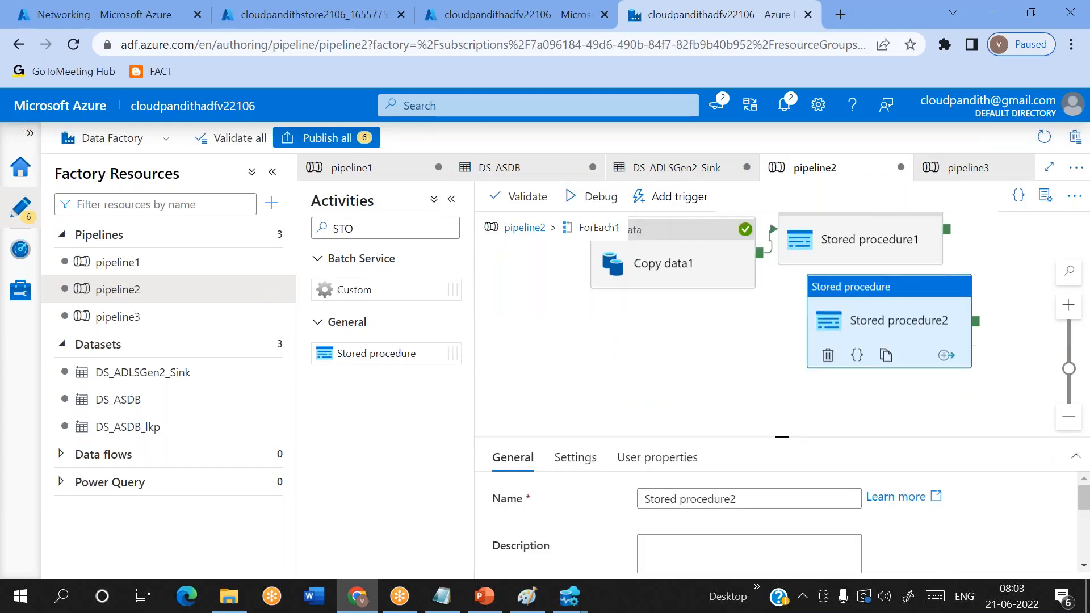
{"action": "left_click_drag", "start_coordinate": [760, 253], "coordinate": [856, 335]}
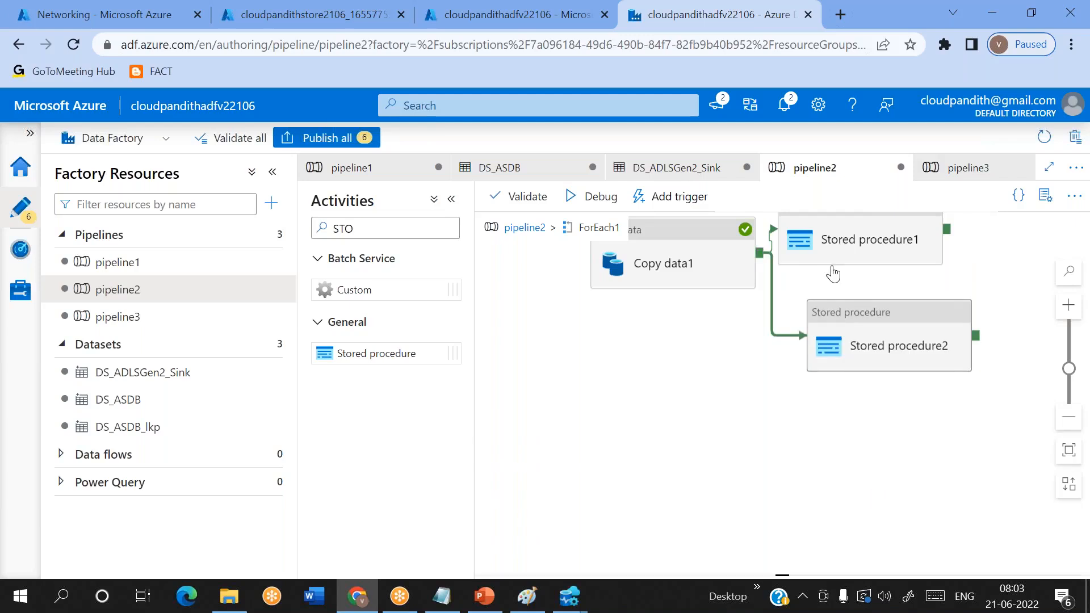
{"action": "left_click", "coordinate": [755, 25]}
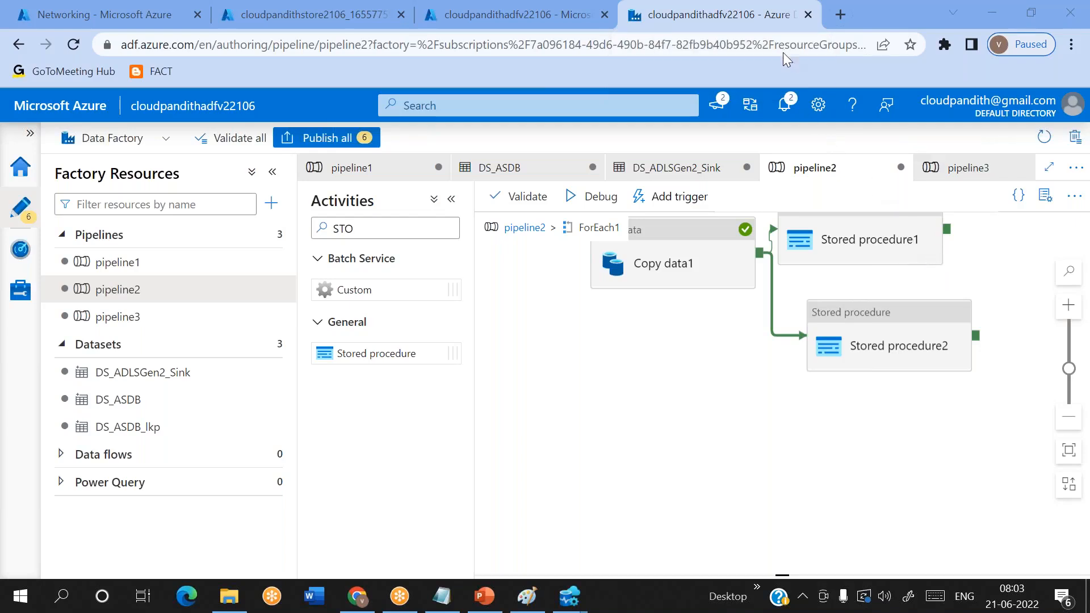
- Duplicate the Stored procedure2 activity and place the copy just below the original
{"action": "left_click", "coordinate": [876, 330]}
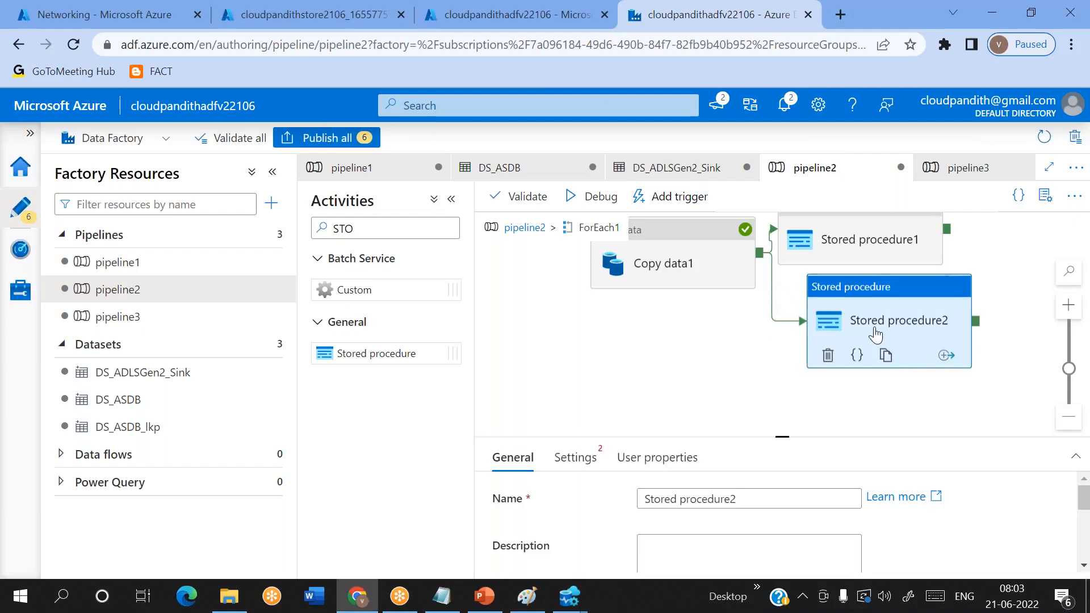
{"action": "left_click", "coordinate": [886, 356]}
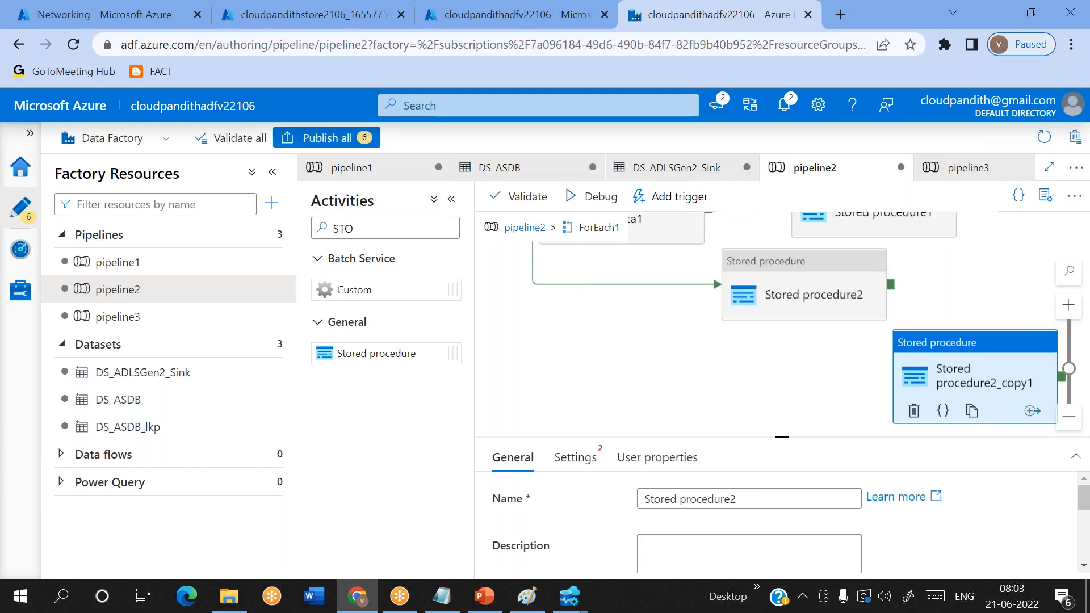
{"action": "left_click_drag", "start_coordinate": [915, 371], "coordinate": [805, 351]}
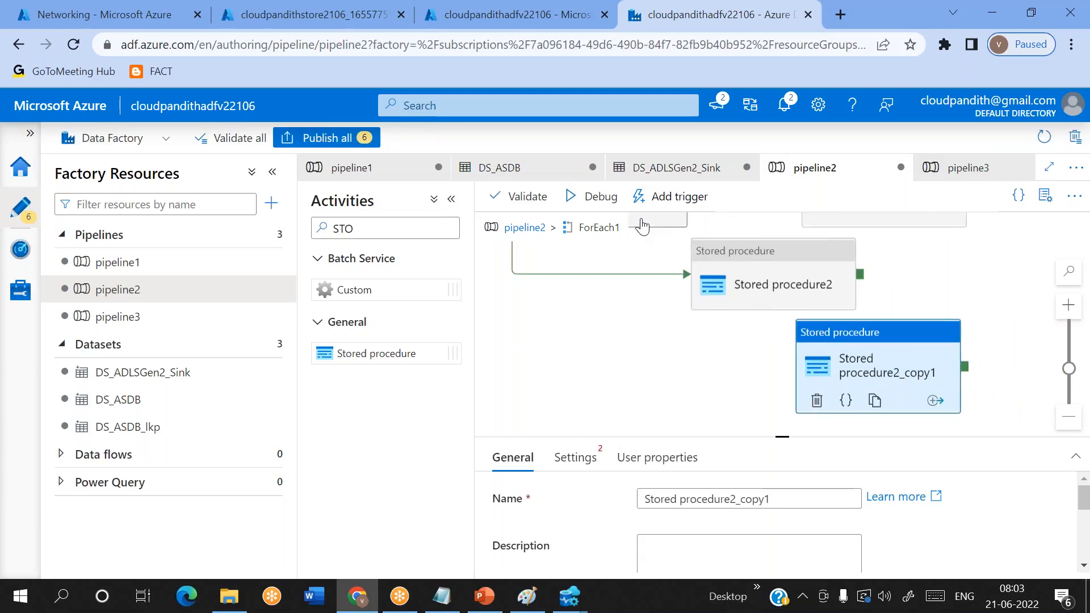
- Connect Copy data1 to Stored procedure2_copy1 and change the dependency condition to failure
{"action": "left_click", "coordinate": [645, 243]}
{"action": "left_click_drag", "start_coordinate": [678, 260], "coordinate": [821, 381]}
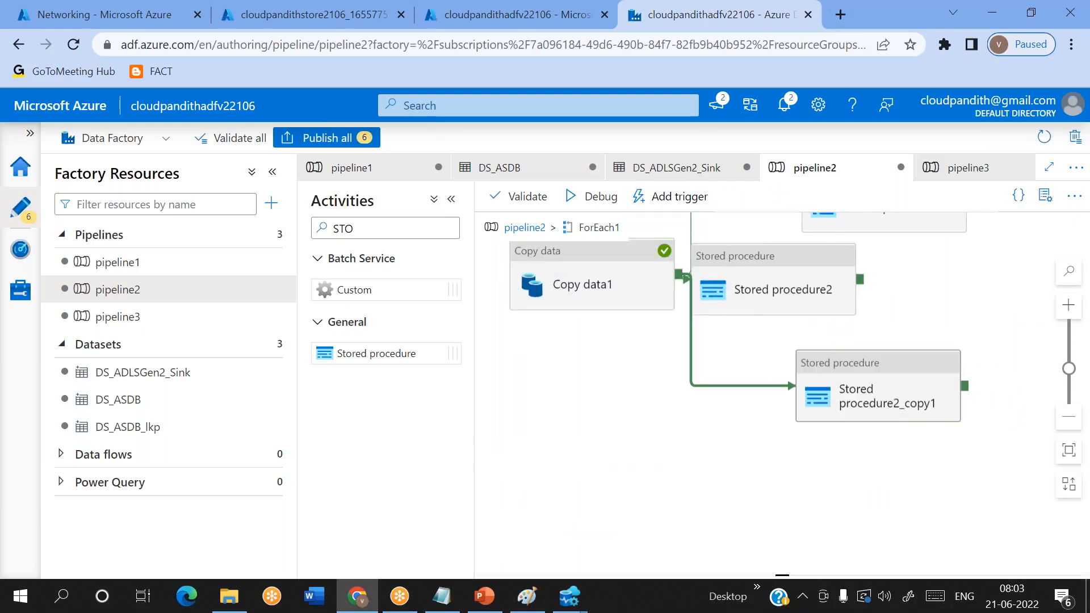
{"action": "right_click", "coordinate": [689, 370]}
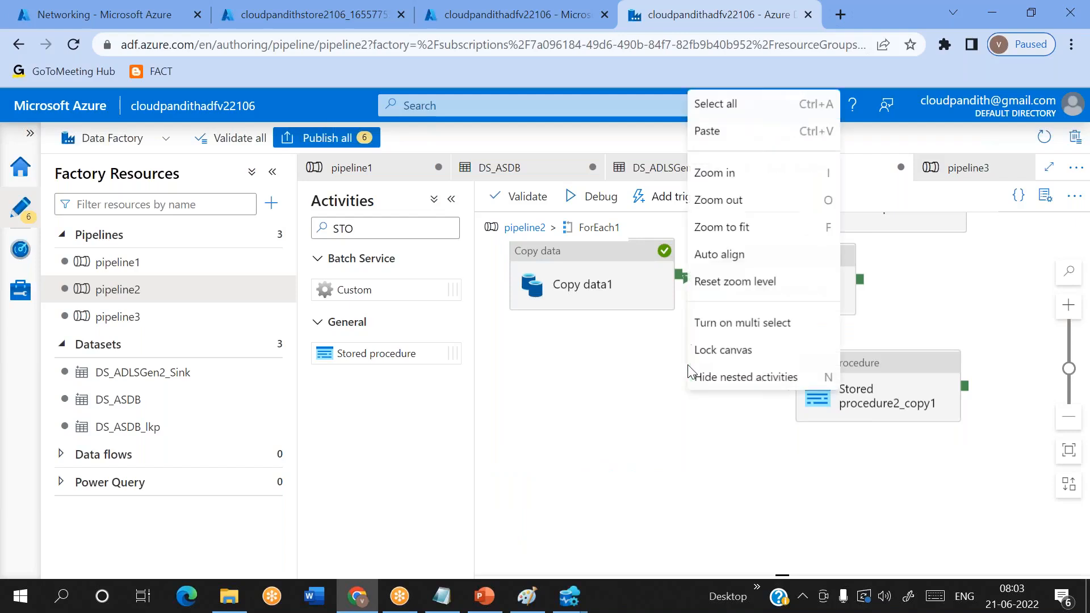
{"action": "left_click", "coordinate": [702, 436]}
{"action": "right_click", "coordinate": [730, 392]}
{"action": "left_click", "coordinate": [764, 178]}
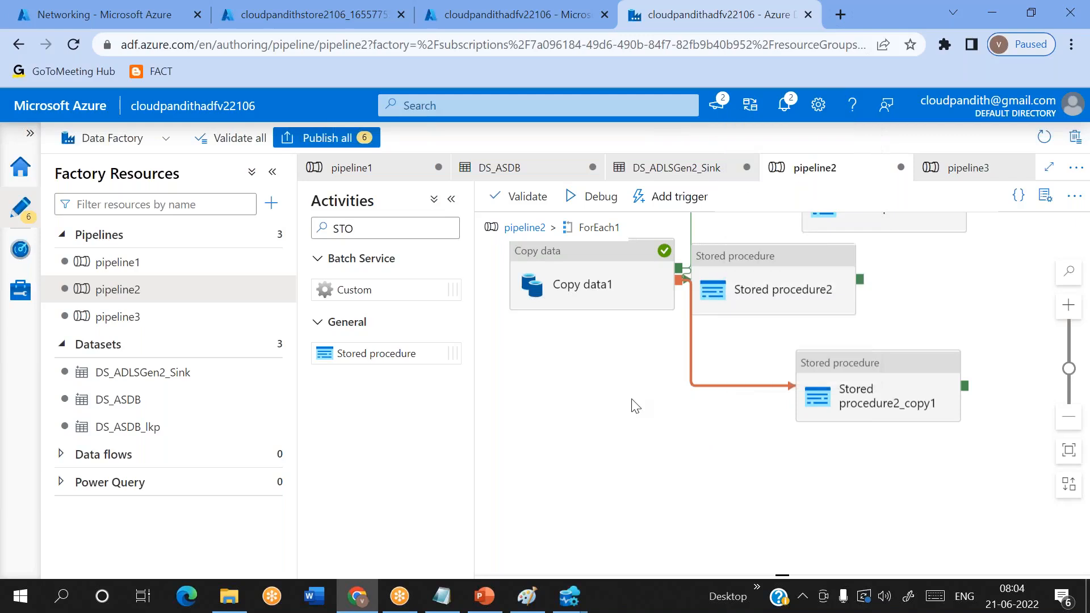
- Rearrange Stored procedure2 and its copy so the two activities and their connectors sit clearly apart
{"action": "left_click_drag", "start_coordinate": [774, 288], "coordinate": [861, 310]}
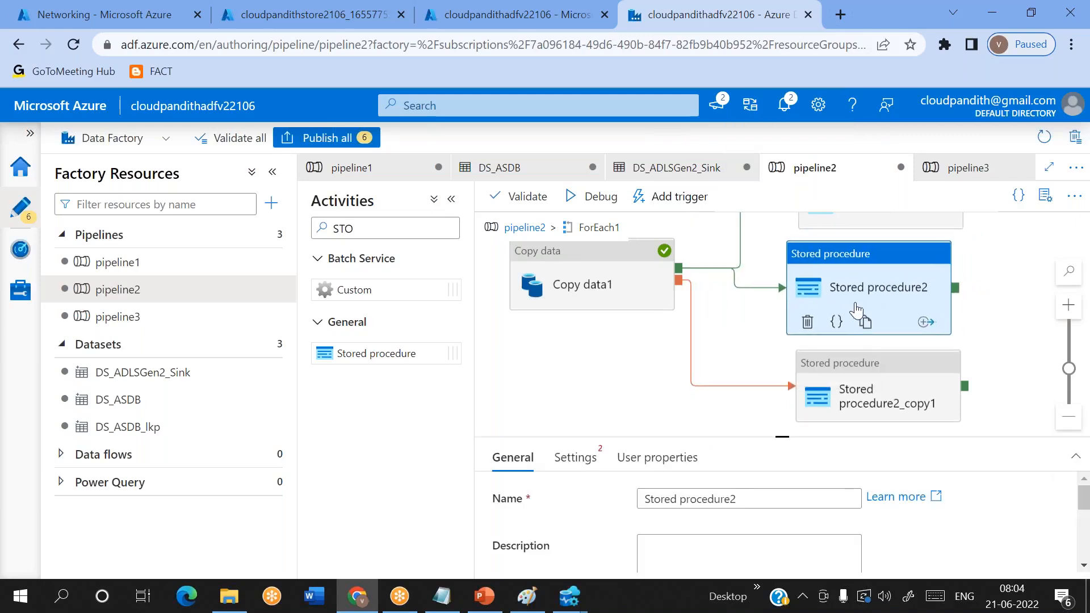
{"action": "left_click", "coordinate": [868, 373]}
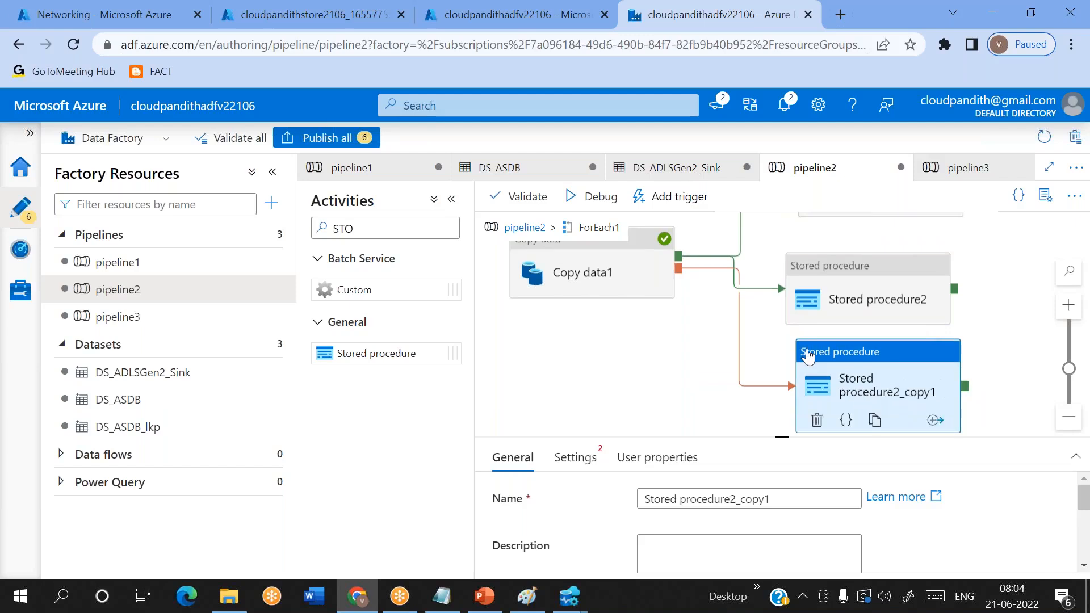
{"action": "left_click", "coordinate": [876, 291]}
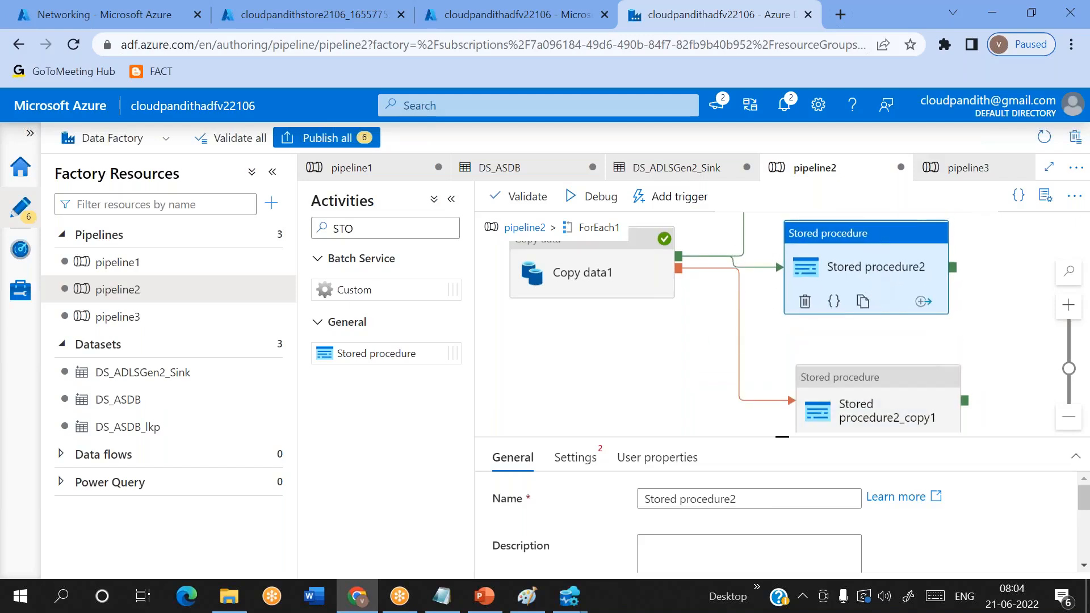
{"action": "left_click_drag", "start_coordinate": [689, 348], "coordinate": [659, 397]}
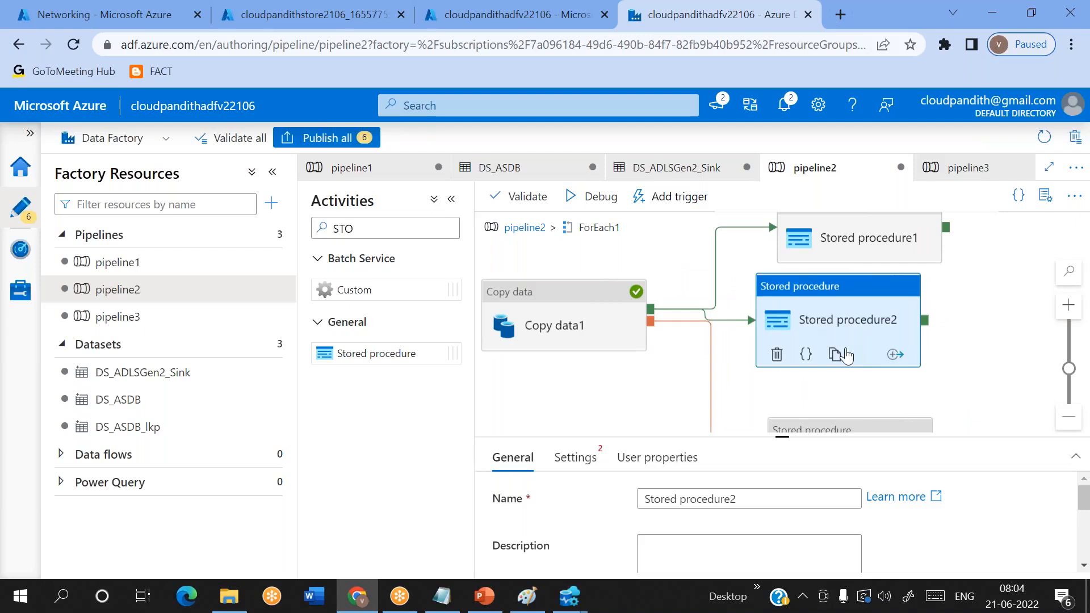
- Duplicate the Stored procedure1 activity inside ForEach1
{"action": "left_click", "coordinate": [867, 248]}
{"action": "left_click", "coordinate": [867, 248]}
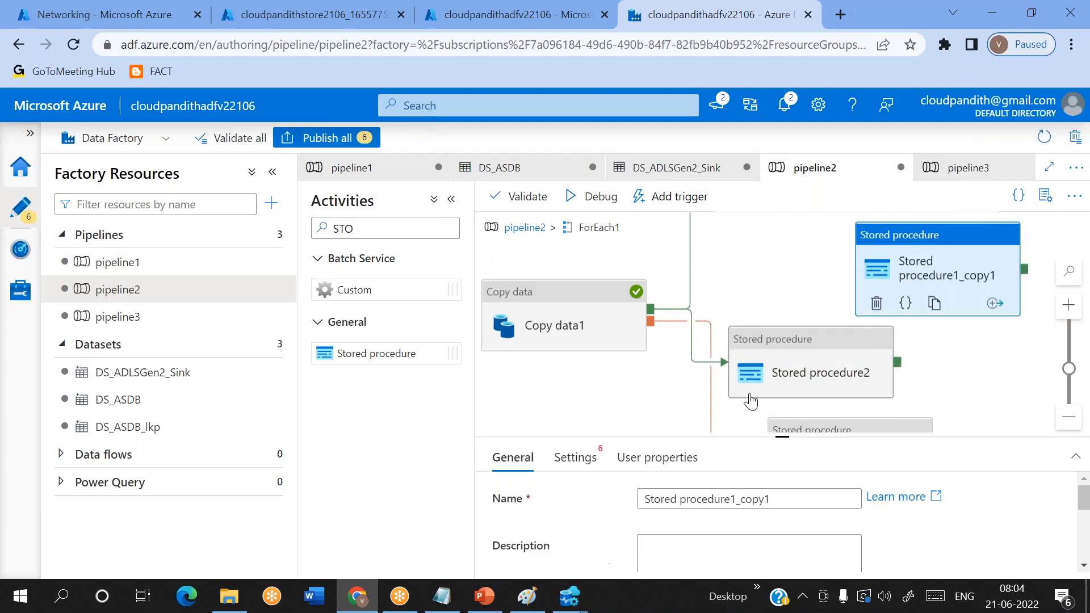
{"action": "scroll", "coordinate": [748, 402], "scroll_direction": "down", "scroll_amount": 2}
{"action": "scroll", "coordinate": [783, 386], "scroll_direction": "up", "scroll_amount": 5}
{"action": "scroll", "coordinate": [815, 364], "scroll_direction": "down", "scroll_amount": 4}
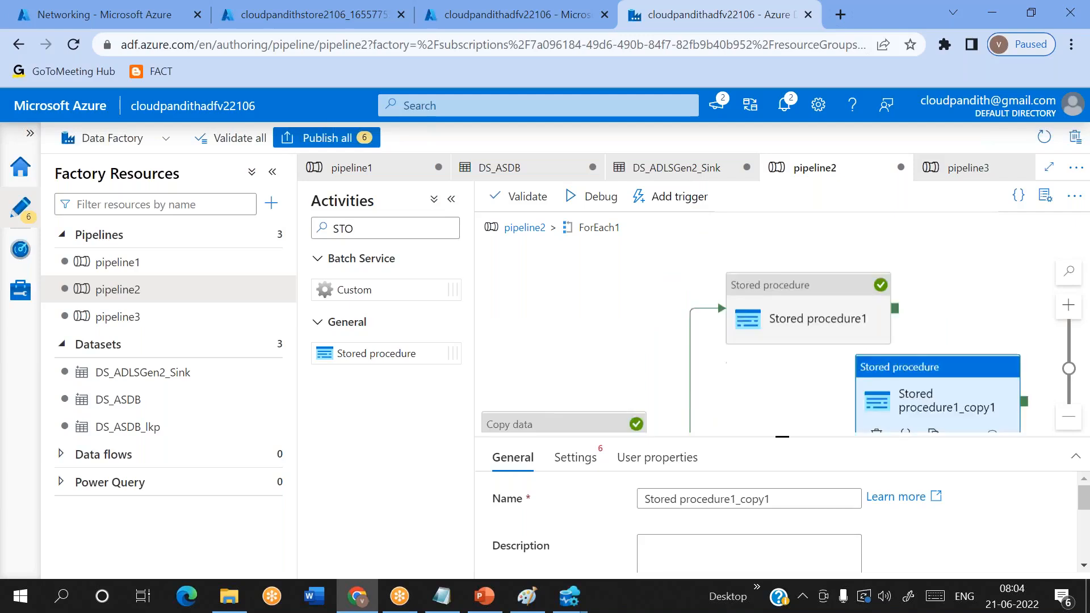
- Connect Copy data1 to Stored procedure1_copy1 on failure and auto-align the activities inside ForEach1
{"action": "left_click_drag", "start_coordinate": [650, 235], "coordinate": [882, 228]}
{"action": "right_click", "coordinate": [754, 237]}
{"action": "left_click", "coordinate": [791, 307]}
{"action": "right_click", "coordinate": [586, 348]}
{"action": "left_click", "coordinate": [625, 262]}
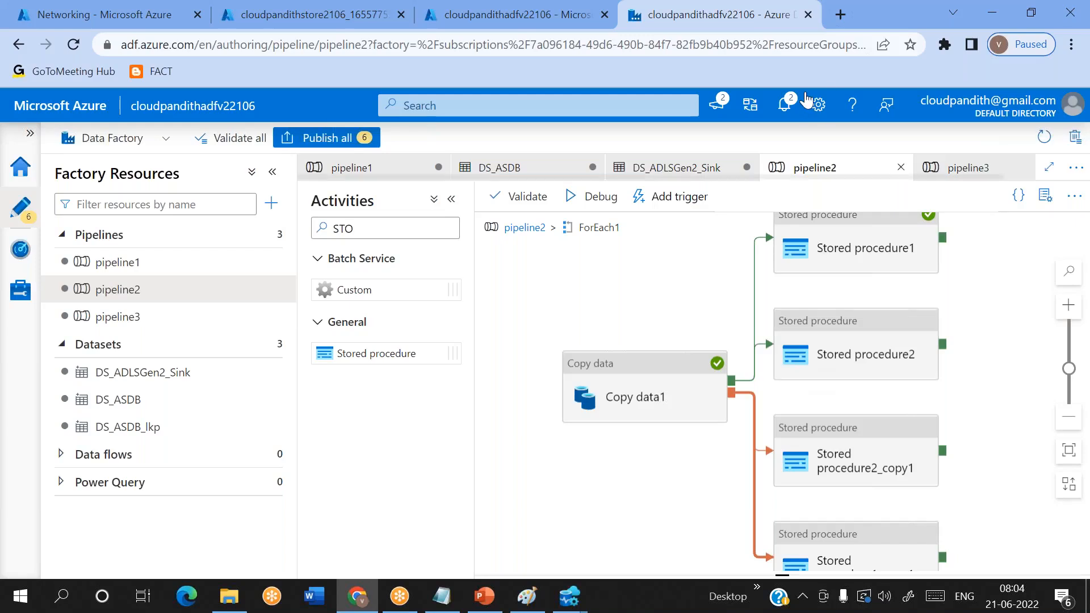
{"action": "left_click", "coordinate": [748, 23]}
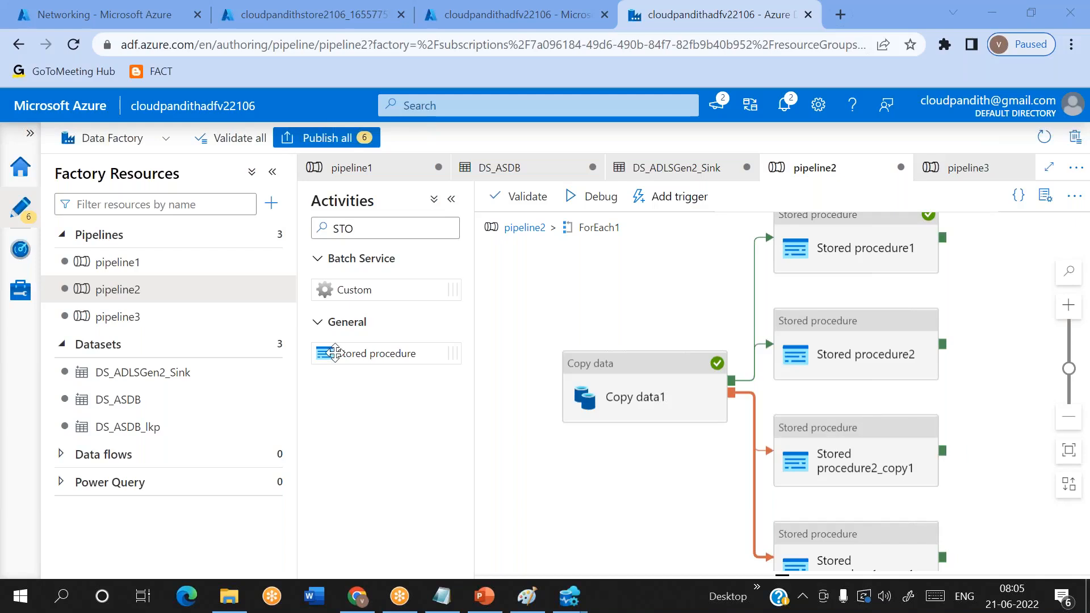
- Review the procedure and parameter values of Stored procedure1 in pipeline1 and compare them with Stored procedure1's settings in pipeline3
{"action": "left_click", "coordinate": [117, 262]}
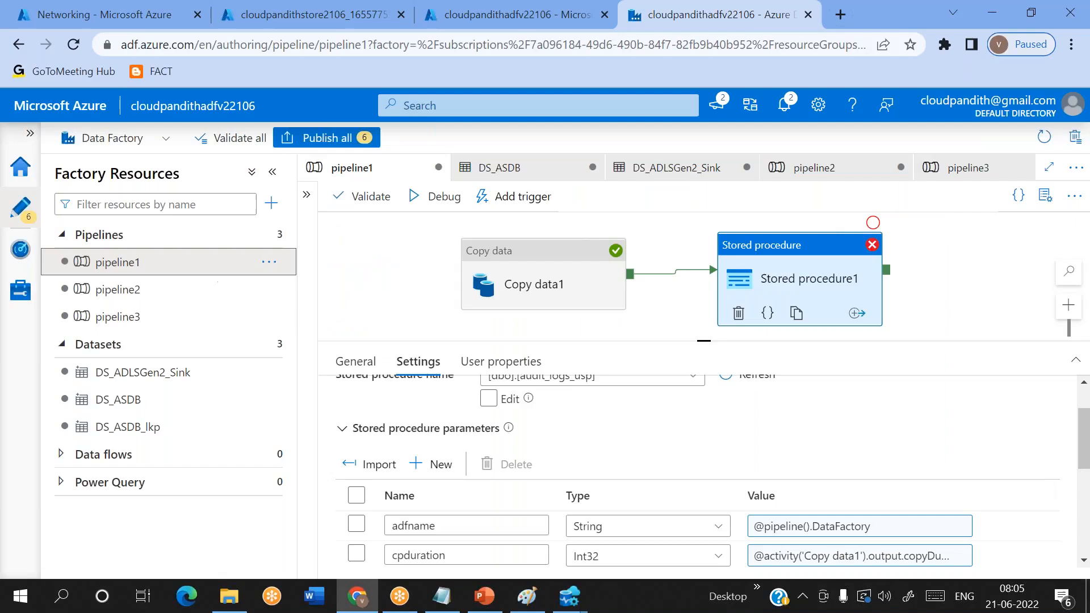
{"action": "scroll", "coordinate": [598, 468], "scroll_direction": "up", "scroll_amount": 2}
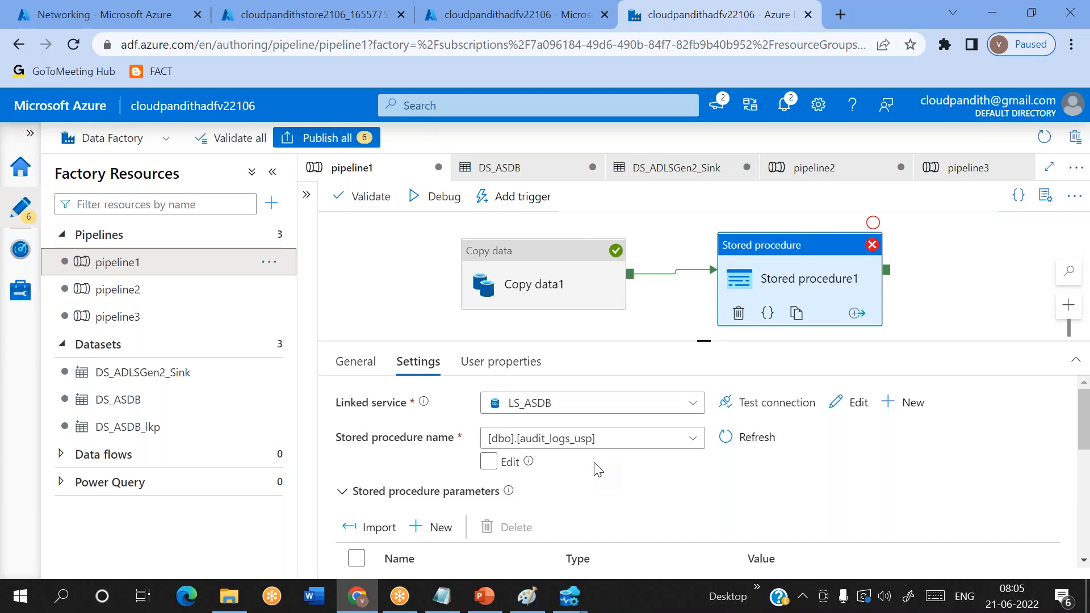
{"action": "scroll", "coordinate": [596, 550], "scroll_direction": "down", "scroll_amount": 5}
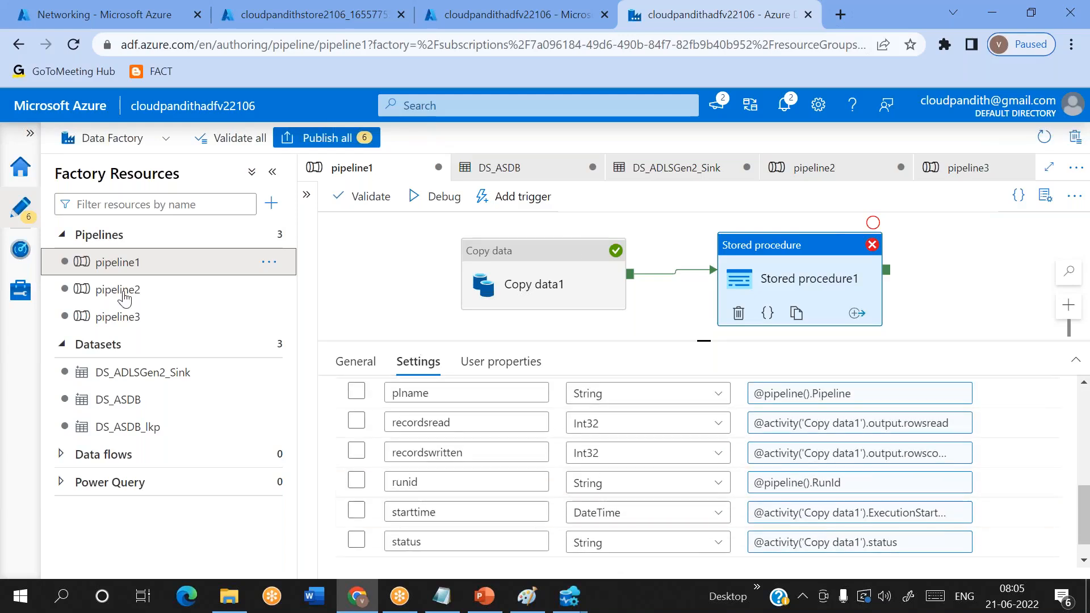
{"action": "left_click", "coordinate": [106, 318]}
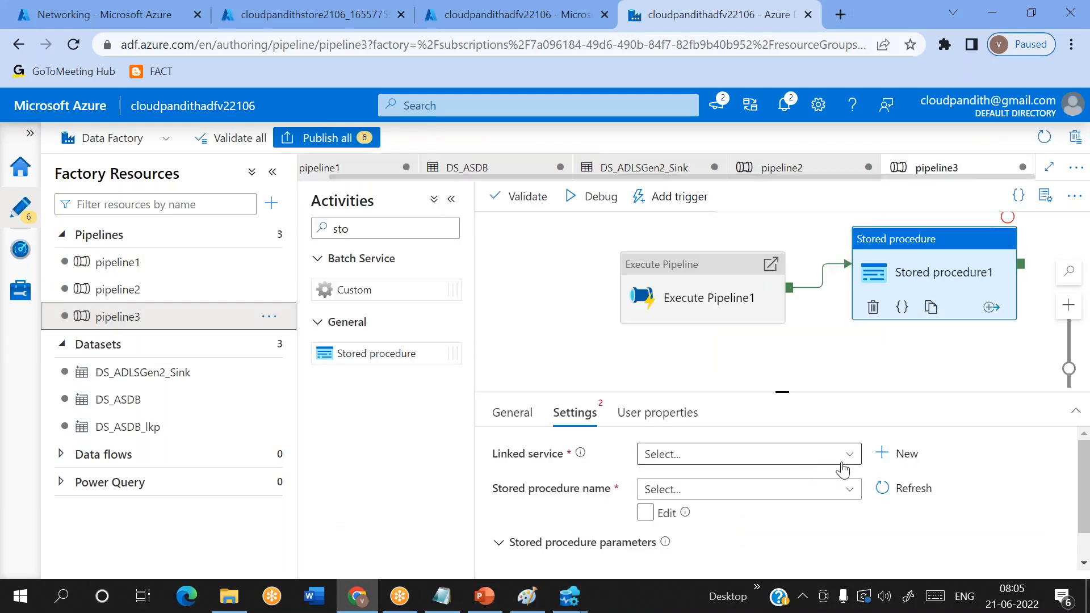
{"action": "left_click", "coordinate": [161, 266]}
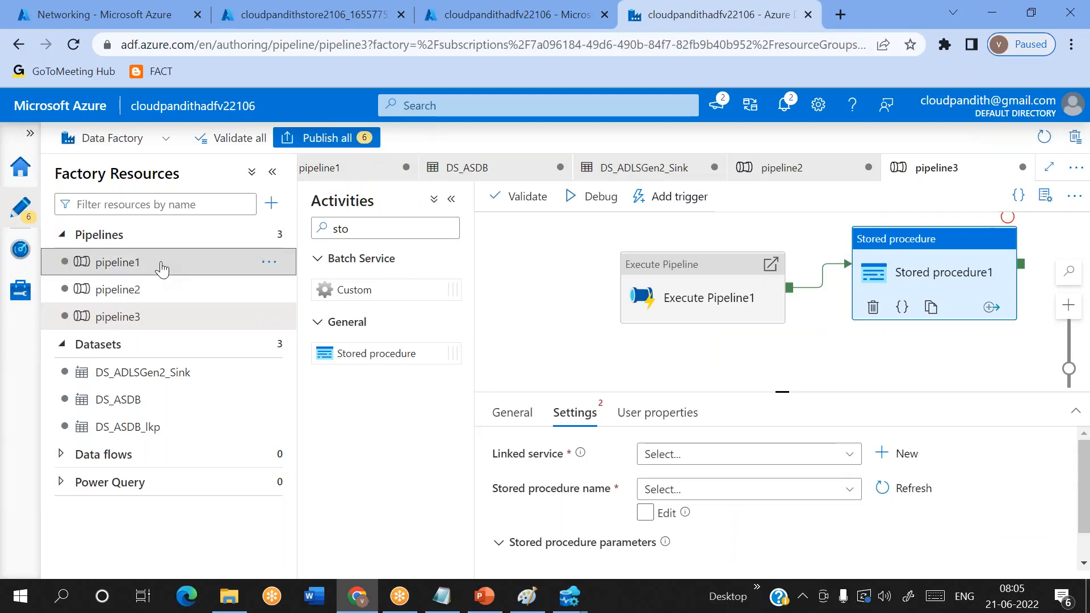
{"action": "left_click_drag", "start_coordinate": [843, 483], "coordinate": [753, 482]}
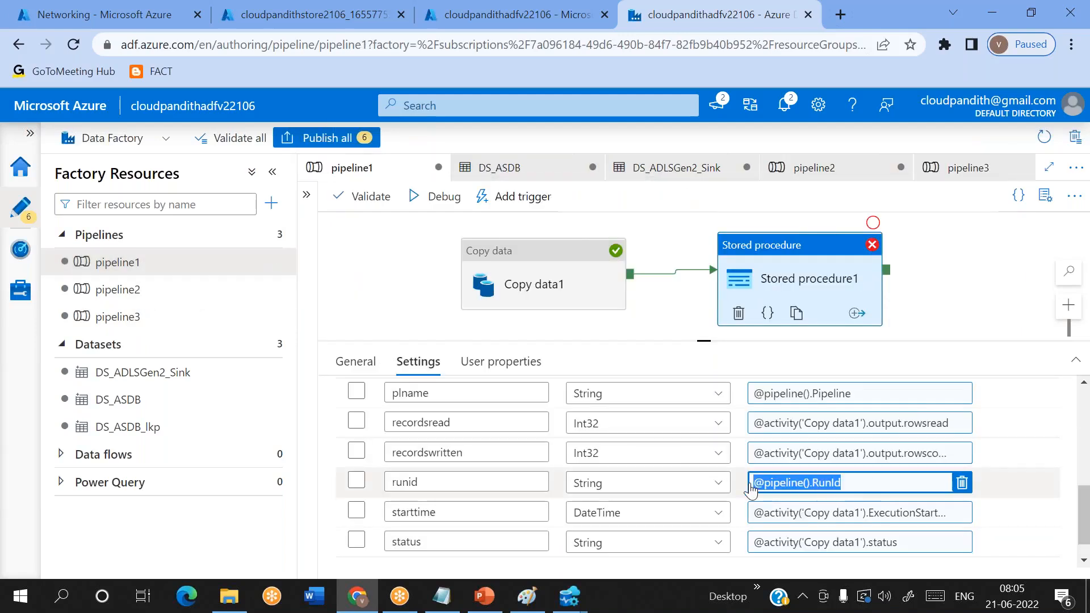
{"action": "left_click", "coordinate": [693, 178]}
{"action": "key", "text": "ctrl+a"}
{"action": "key", "text": "BackSpace"}
{"action": "type", "text": "successs"}
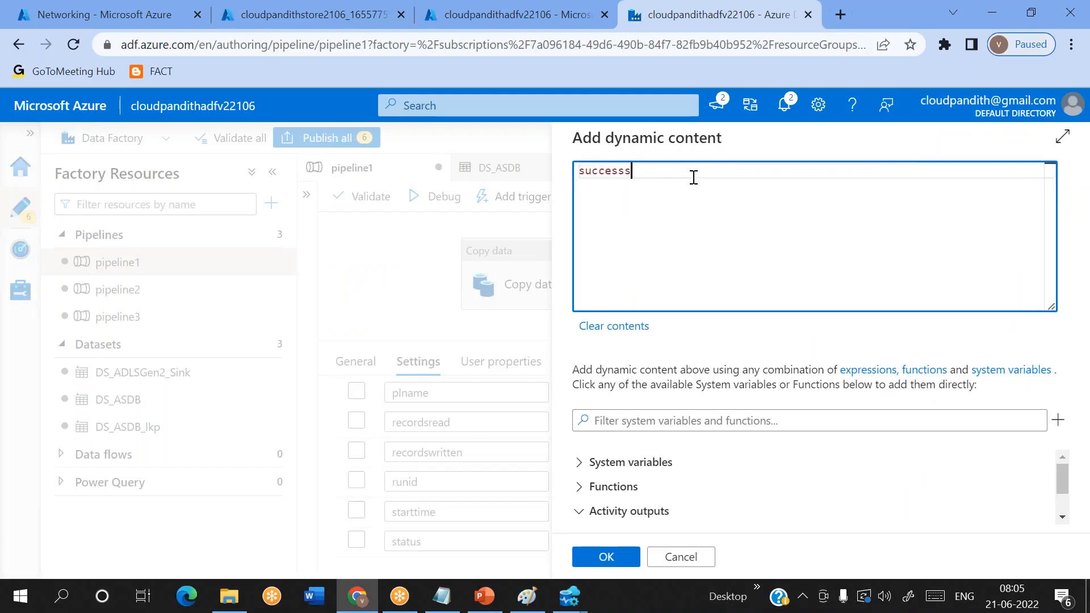
{"action": "left_click", "coordinate": [681, 557]}
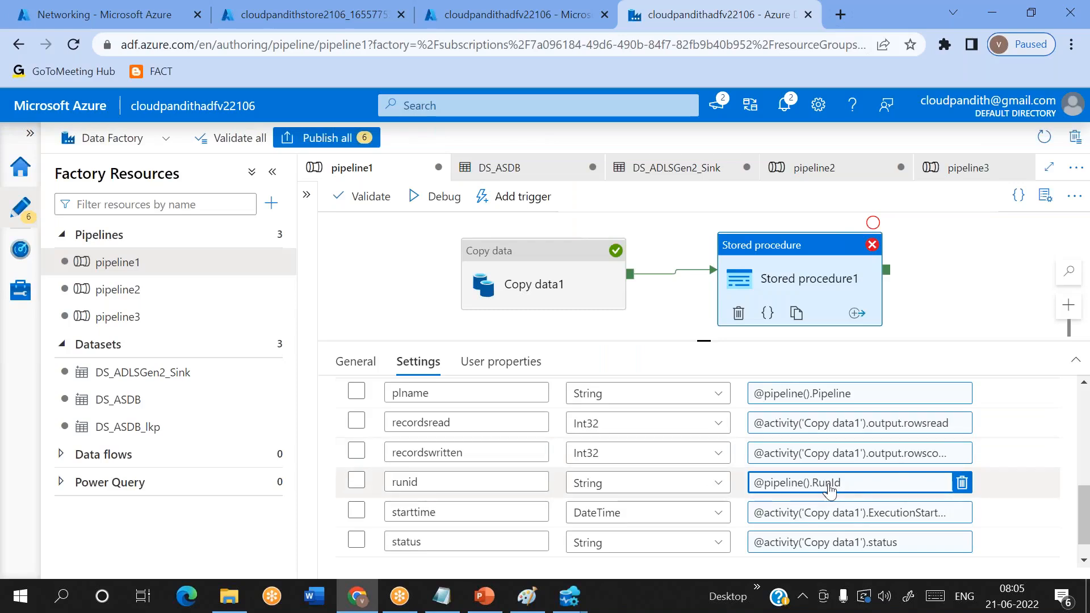
- In pipeline1, change the Copy data1 output property in a Stored procedure1 parameter expression to copyDuration1
{"action": "left_click", "coordinate": [194, 327]}
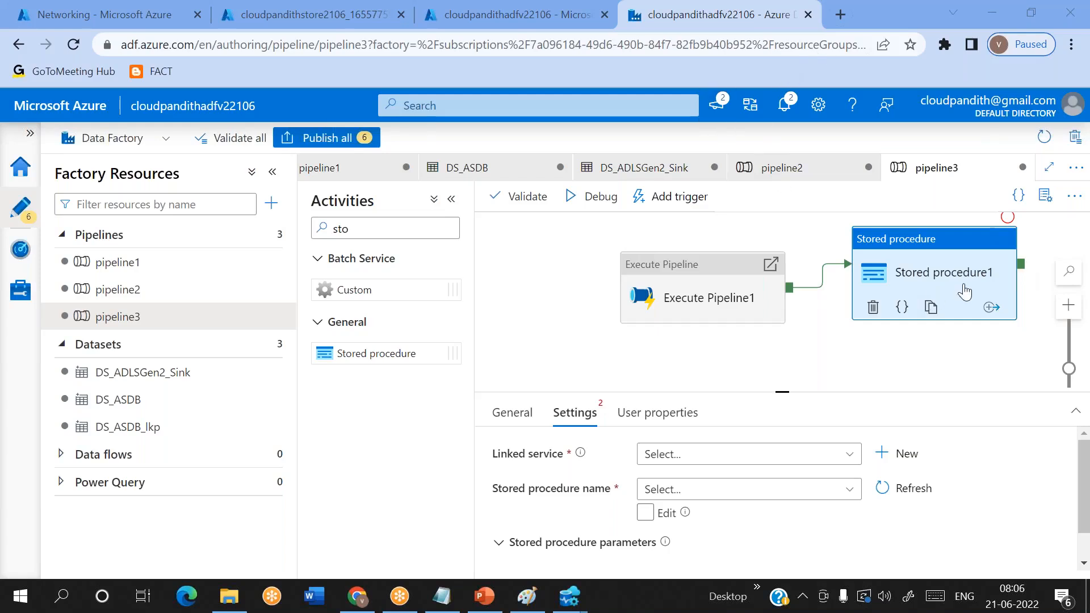
{"action": "left_click", "coordinate": [137, 295]}
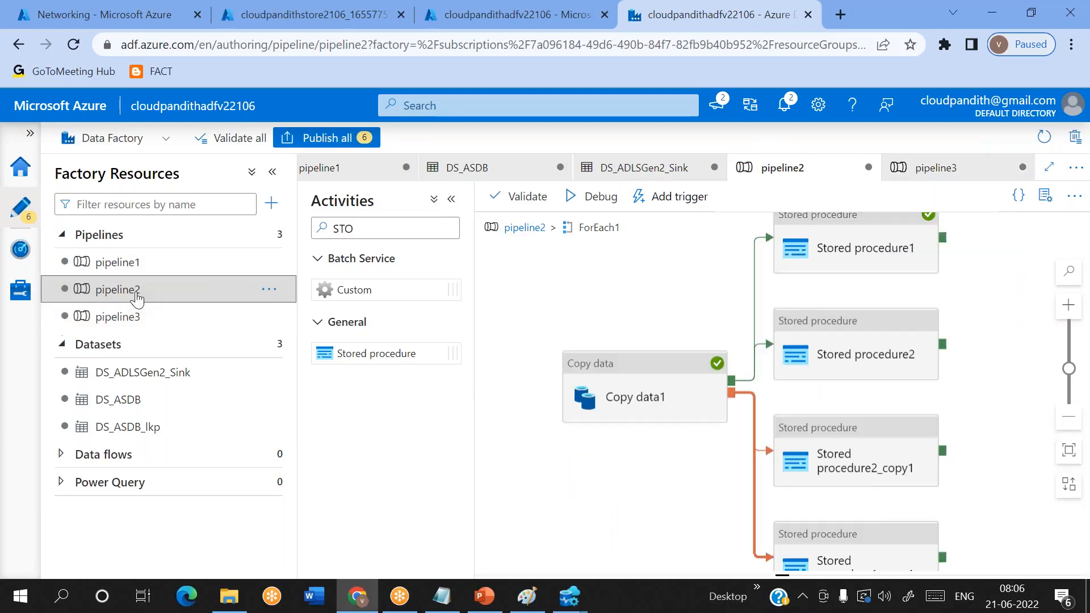
{"action": "left_click", "coordinate": [158, 264]}
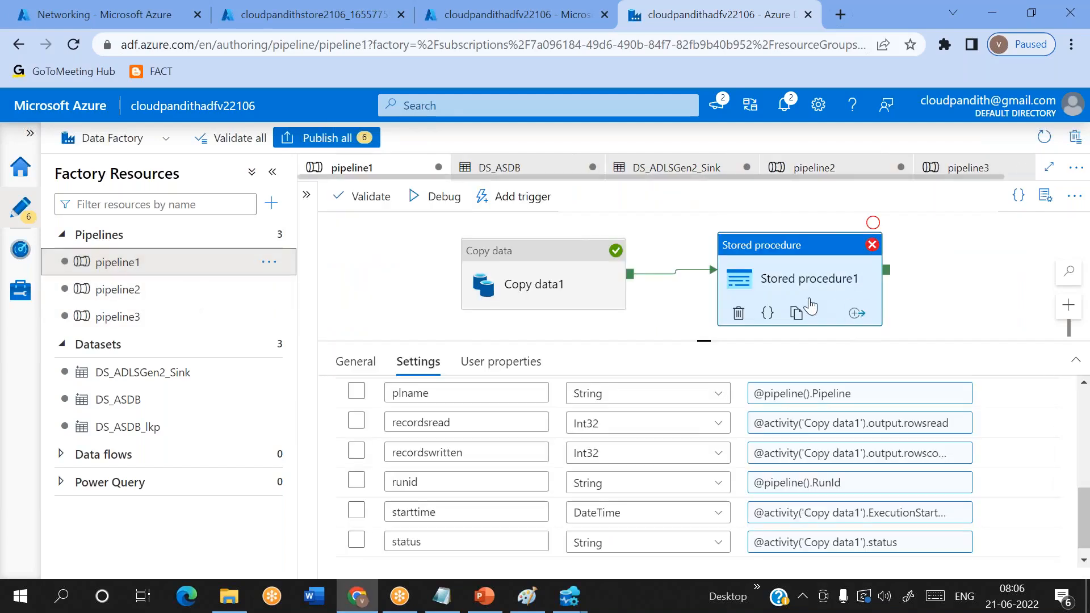
{"action": "scroll", "coordinate": [854, 488], "scroll_direction": "up", "scroll_amount": 1}
{"action": "left_click", "coordinate": [857, 477]}
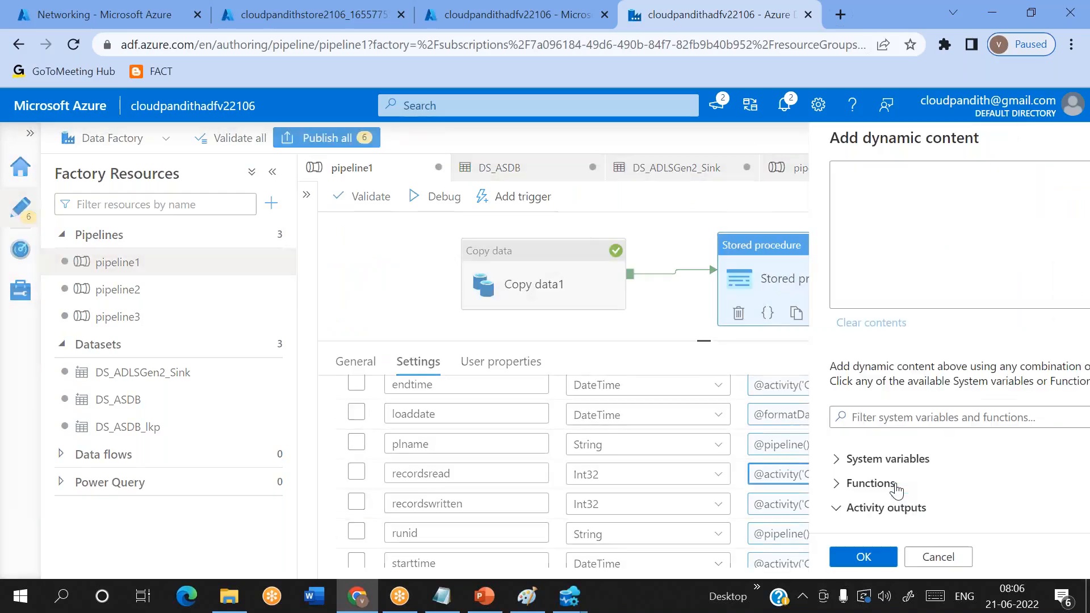
{"action": "double_click", "coordinate": [813, 170]}
{"action": "key", "text": "Right"}
{"action": "type", "text": "1"}
{"action": "left_click", "coordinate": [605, 556]}
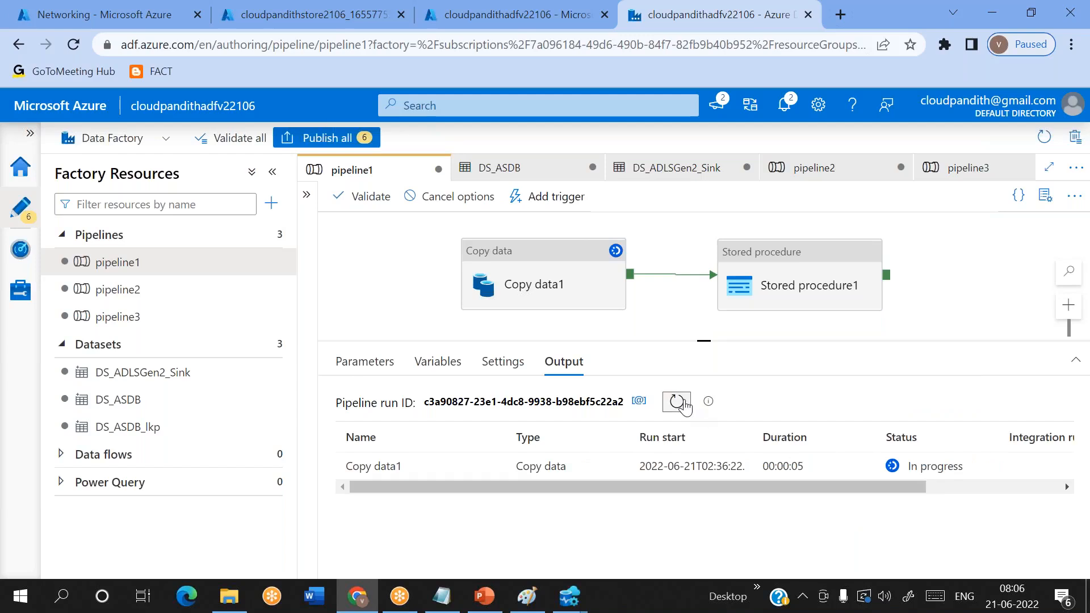
- Debug pipeline1 and read the error details of the Stored procedure1 activity run
{"action": "left_click", "coordinate": [684, 406]}
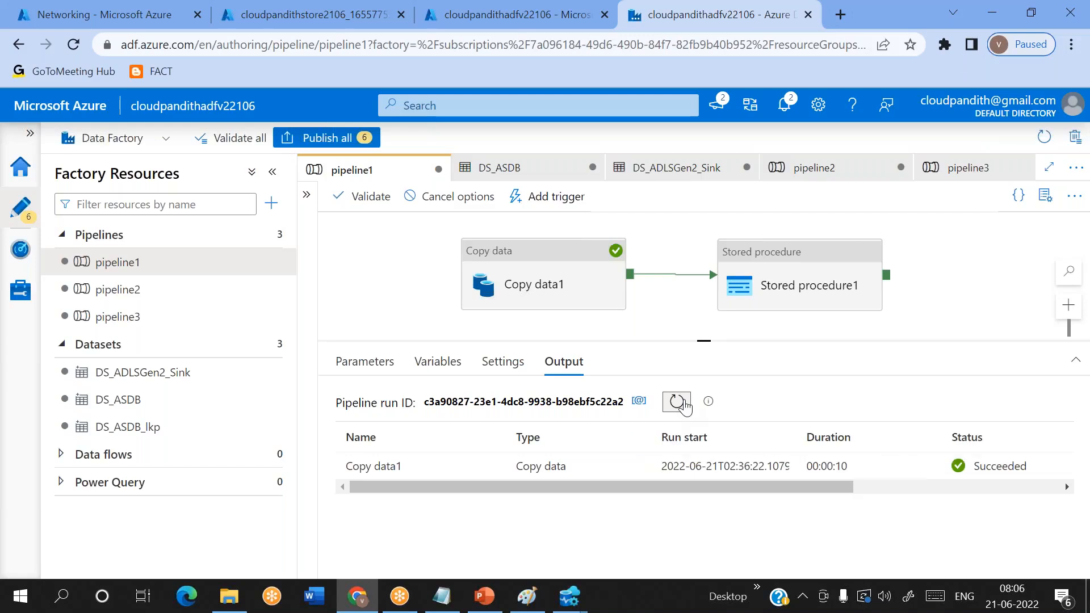
{"action": "mouse_move", "coordinate": [499, 468]}
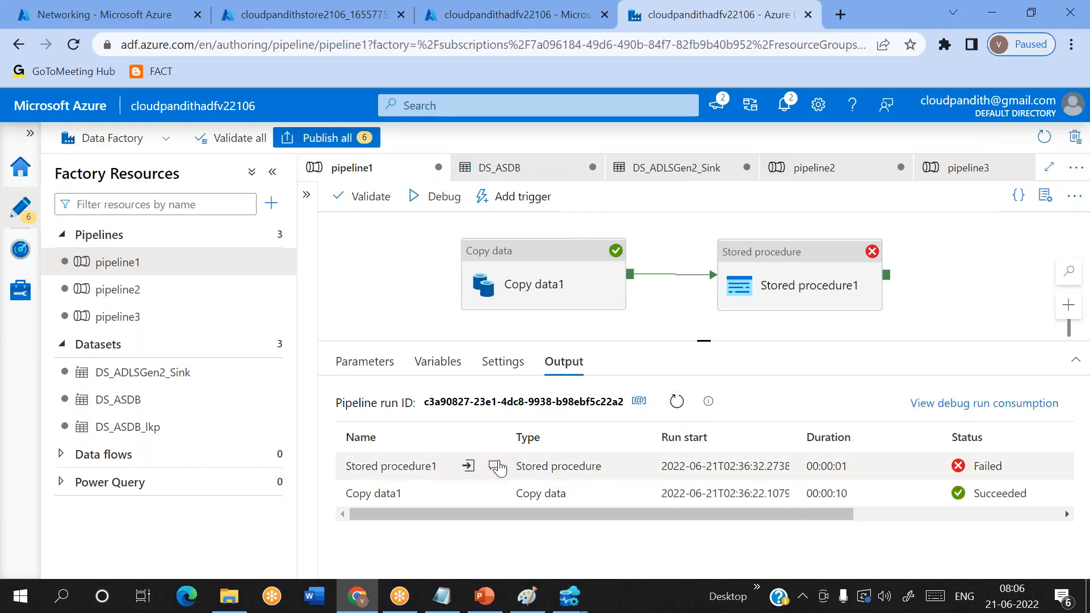
{"action": "left_click", "coordinate": [493, 466]}
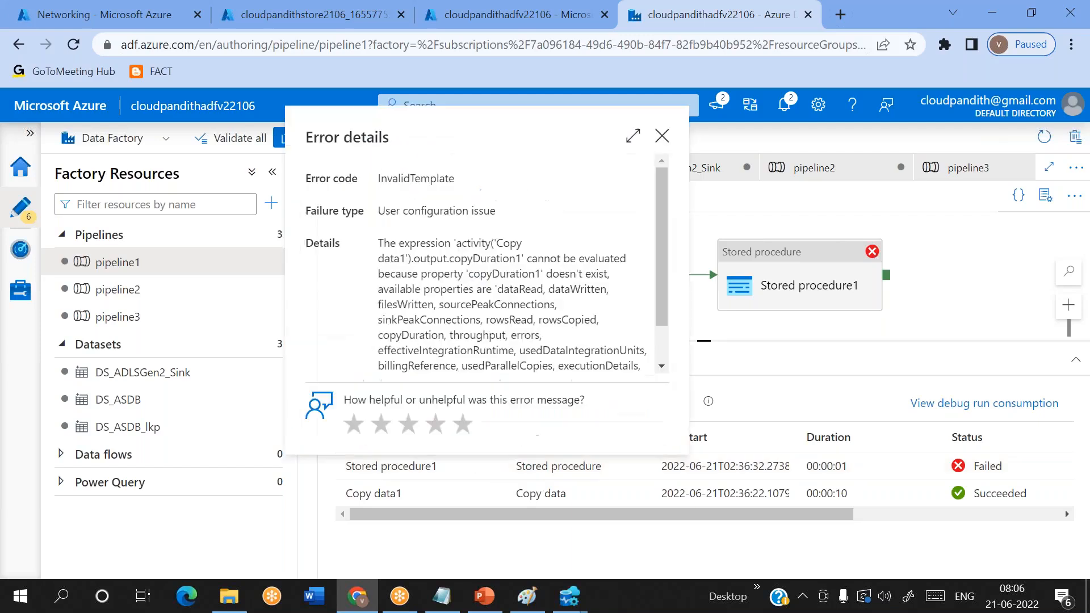
{"action": "double_click", "coordinate": [525, 335]}
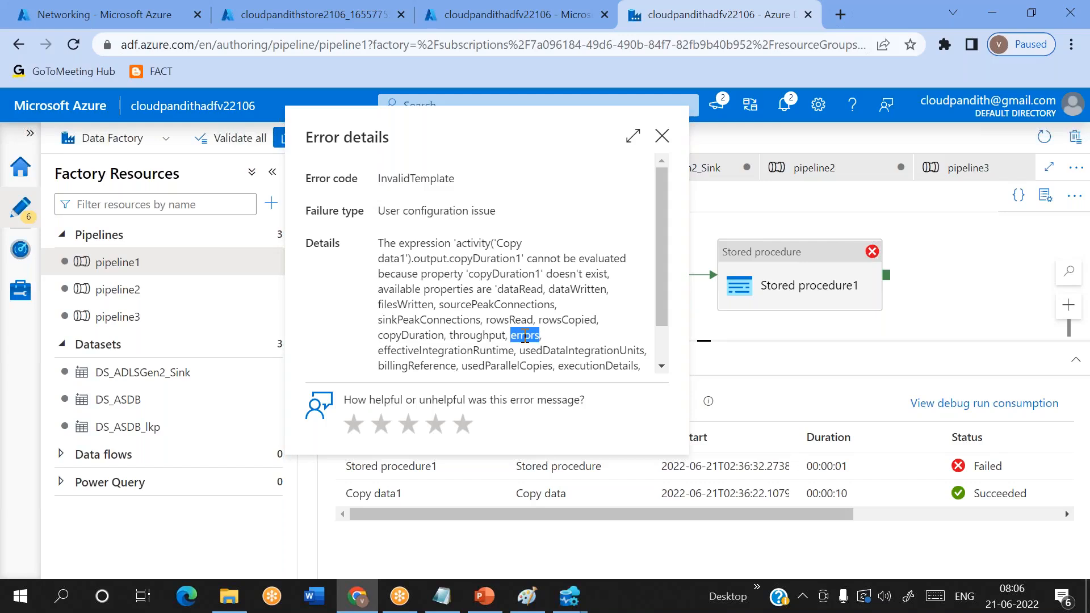
{"action": "left_click", "coordinate": [663, 137]}
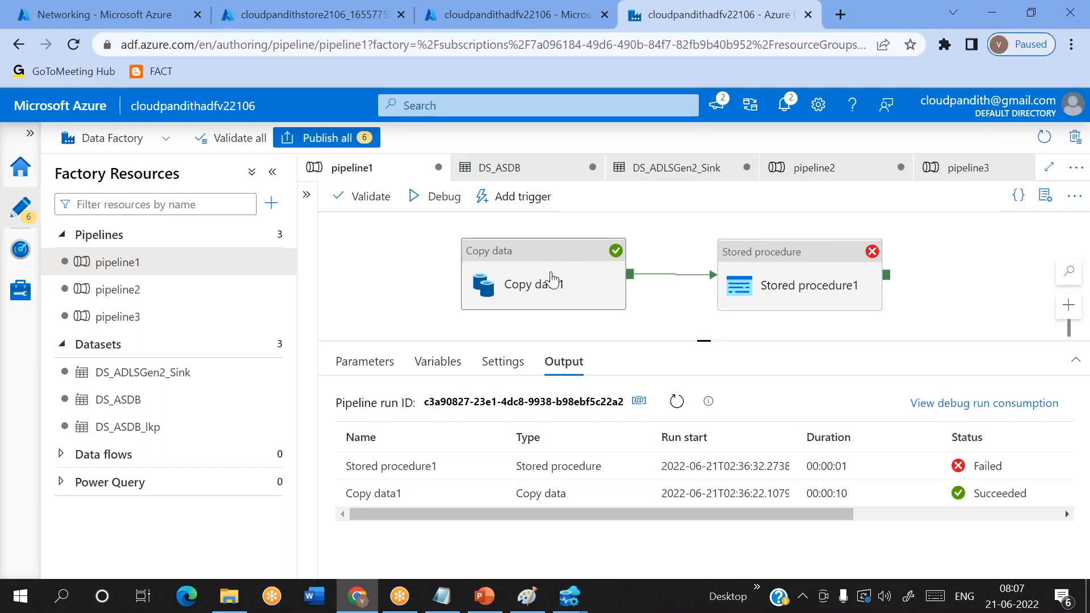
- Set a breakpoint on Copy data1 in pipeline1 and change its source parameter ds_param_srctable to cust1
{"action": "left_click", "coordinate": [828, 287]}
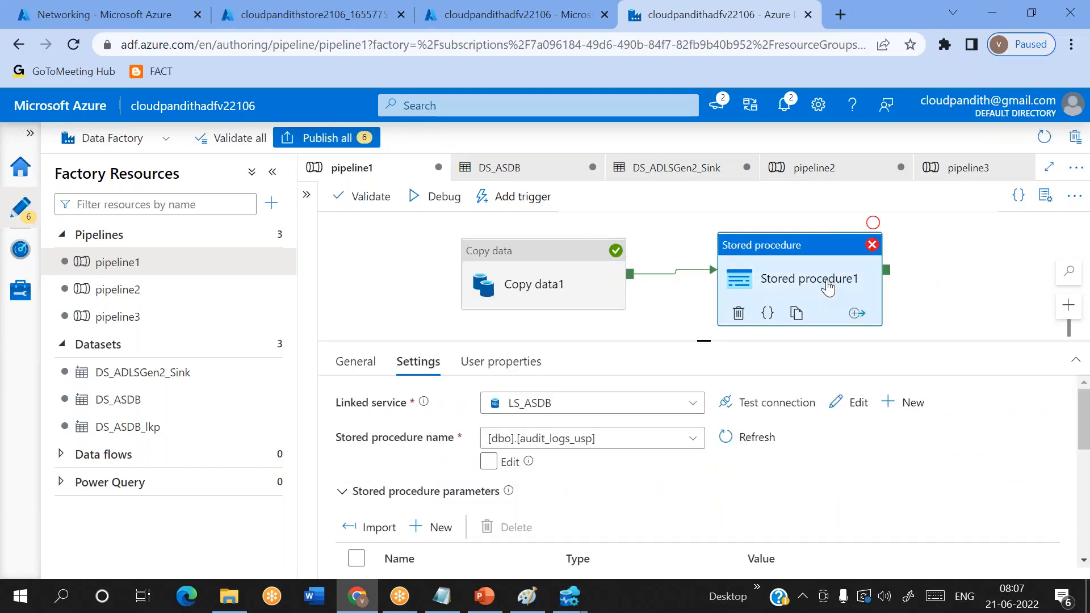
{"action": "left_click", "coordinate": [567, 280]}
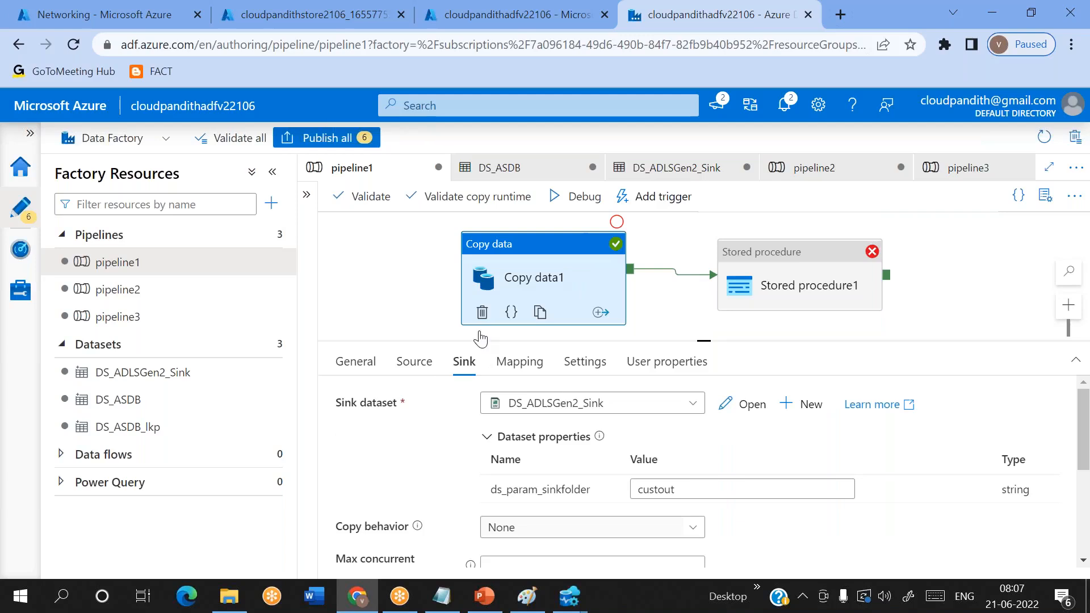
{"action": "left_click", "coordinate": [616, 222]}
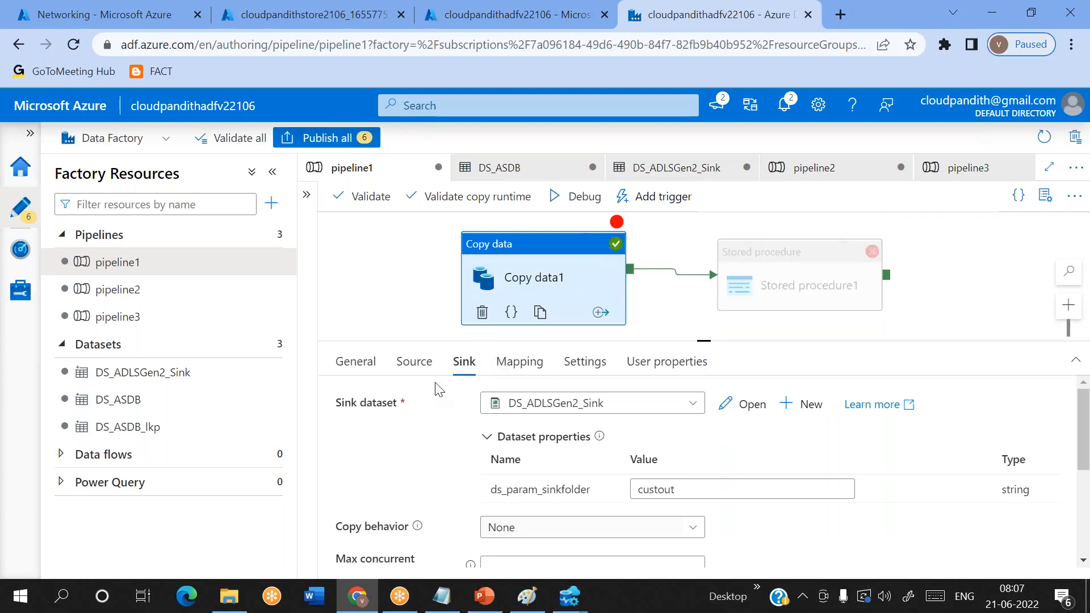
{"action": "left_click", "coordinate": [414, 362]}
{"action": "left_click", "coordinate": [672, 517]}
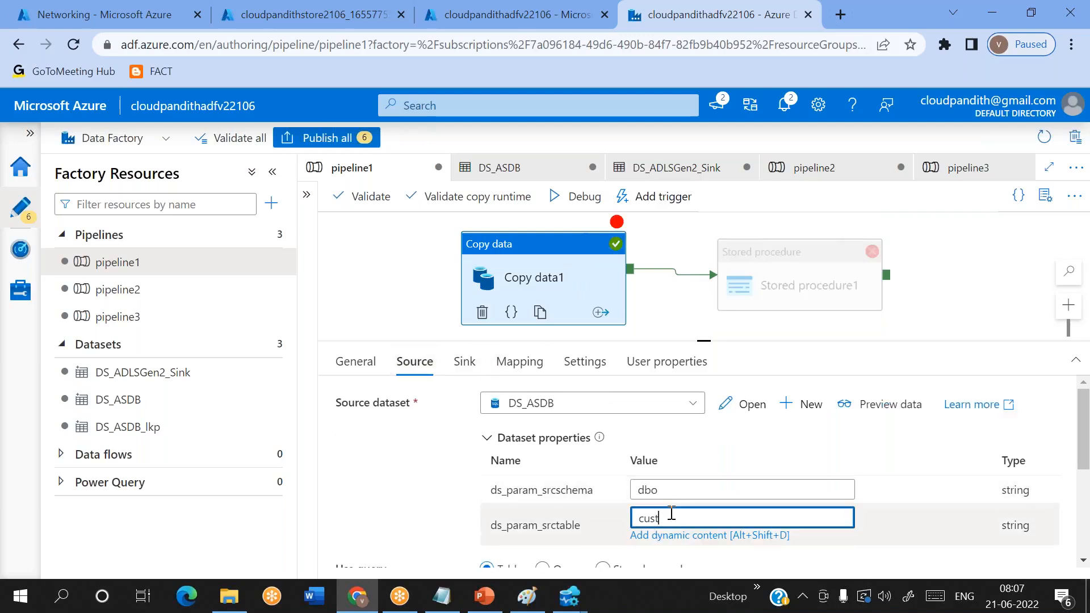
{"action": "type", "text": "1"}
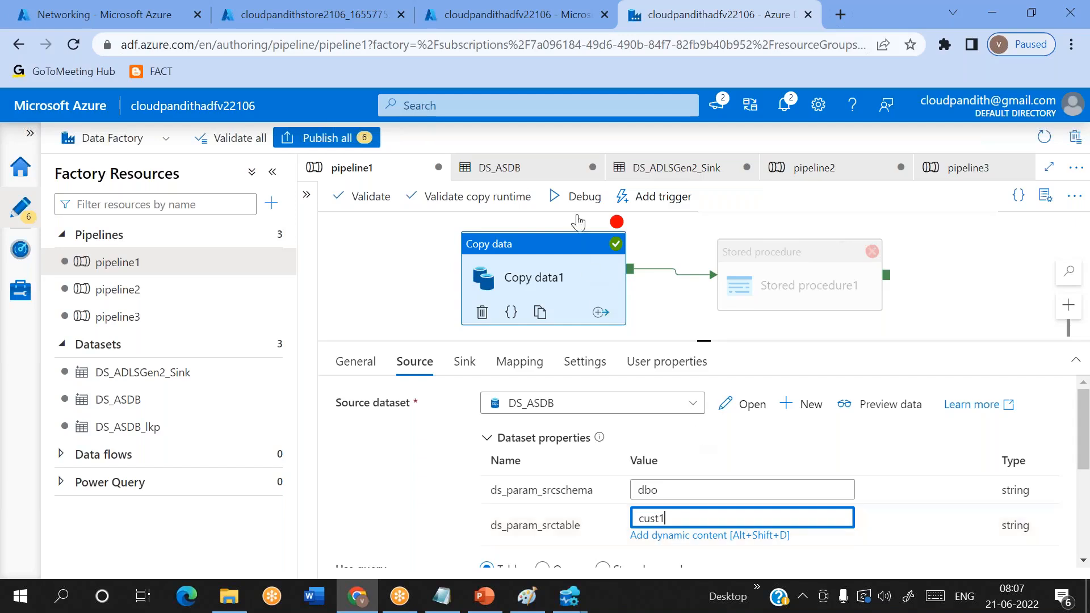
- Debug pipeline1 up to the Copy data1 breakpoint and read that activity's error details
{"action": "left_click", "coordinate": [576, 196]}
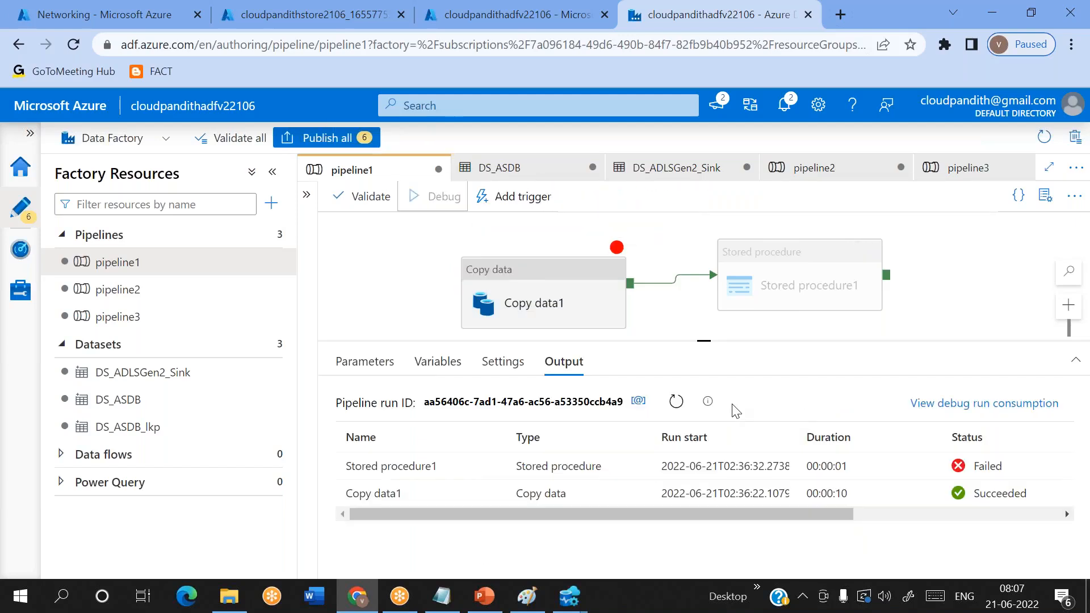
{"action": "left_click", "coordinate": [676, 402]}
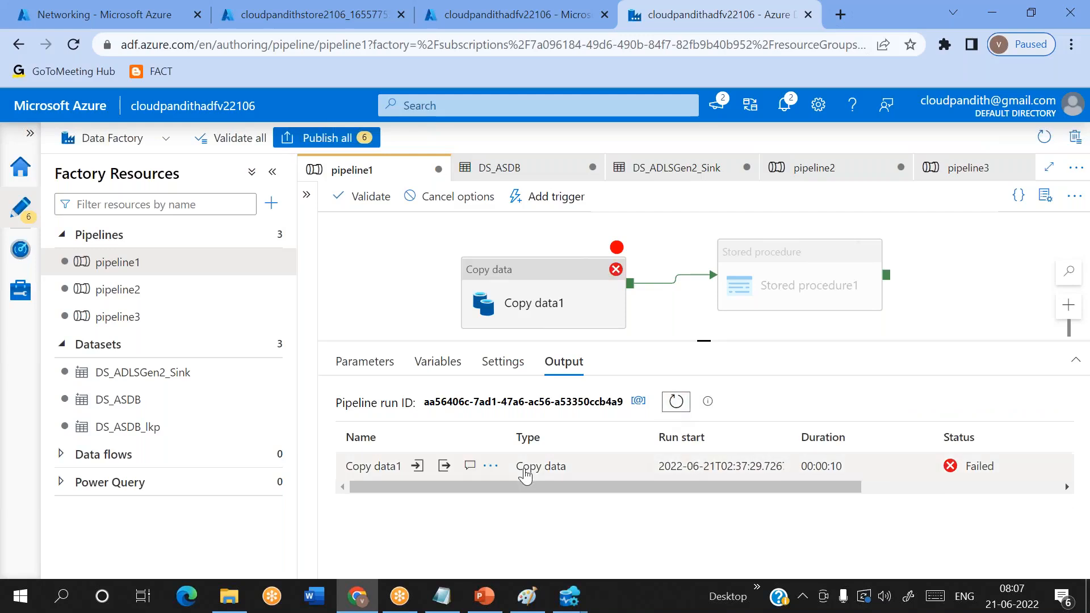
{"action": "left_click", "coordinate": [470, 466]}
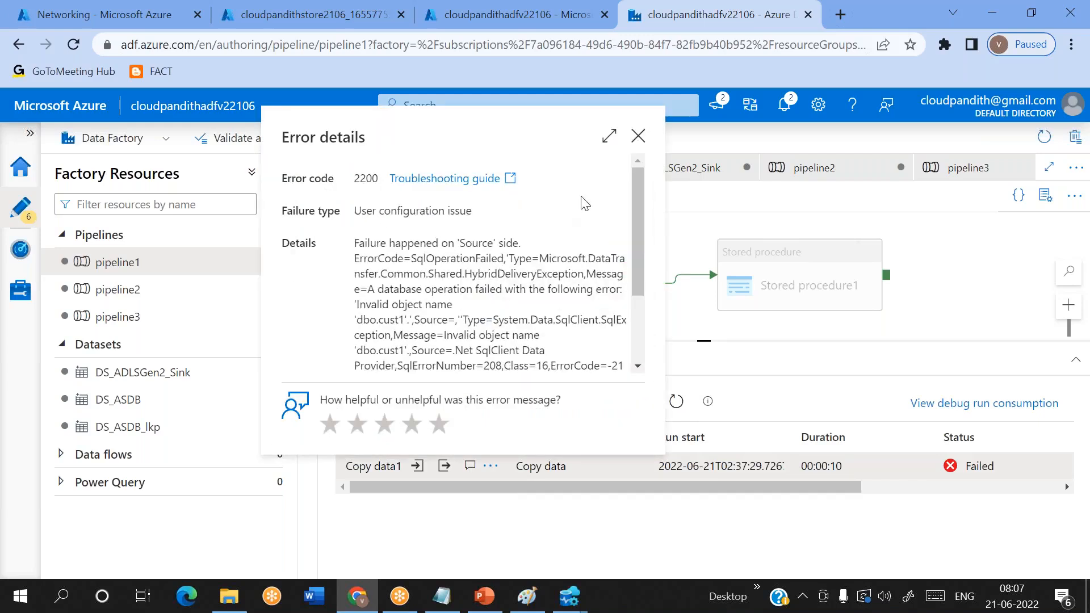
{"action": "left_click", "coordinate": [638, 136]}
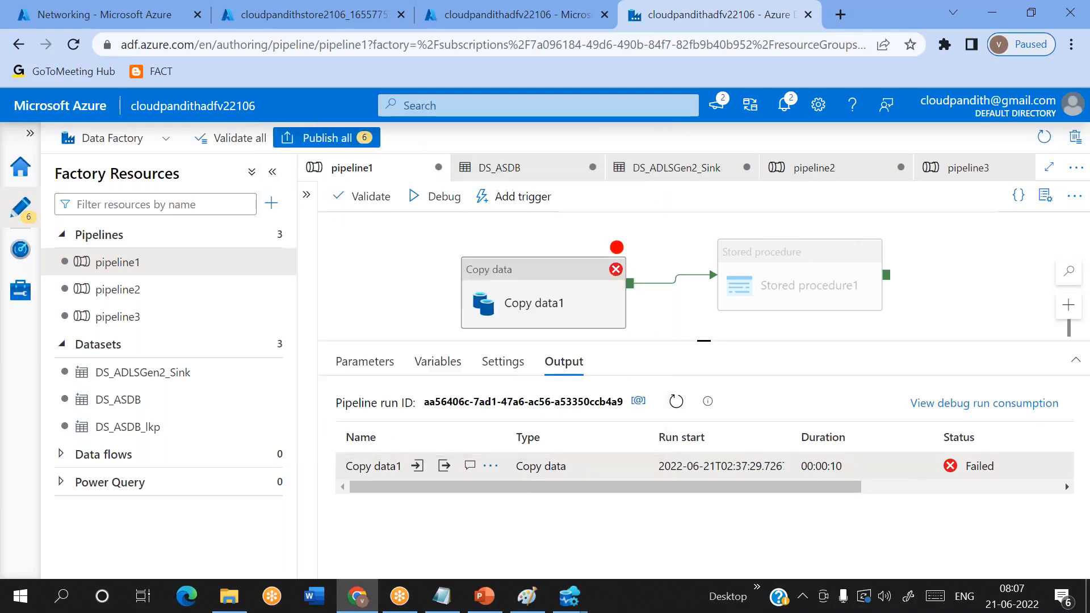
- Maximize the Copy data1 run output and examine rowsRead, copyDuration and the Message property inside the errors array
{"action": "left_click", "coordinate": [444, 466]}
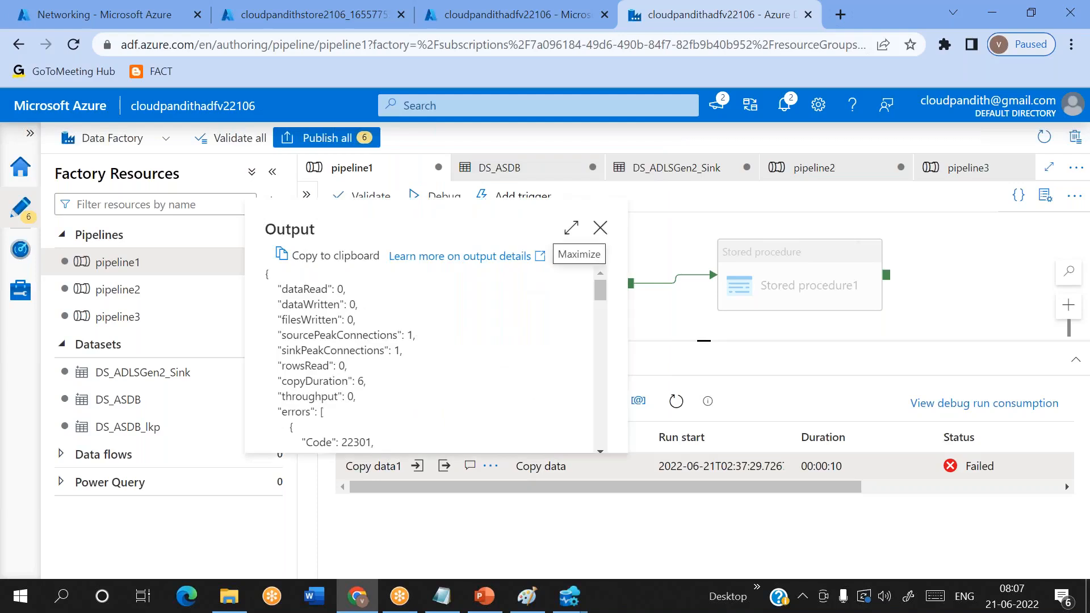
{"action": "left_click", "coordinate": [571, 228]}
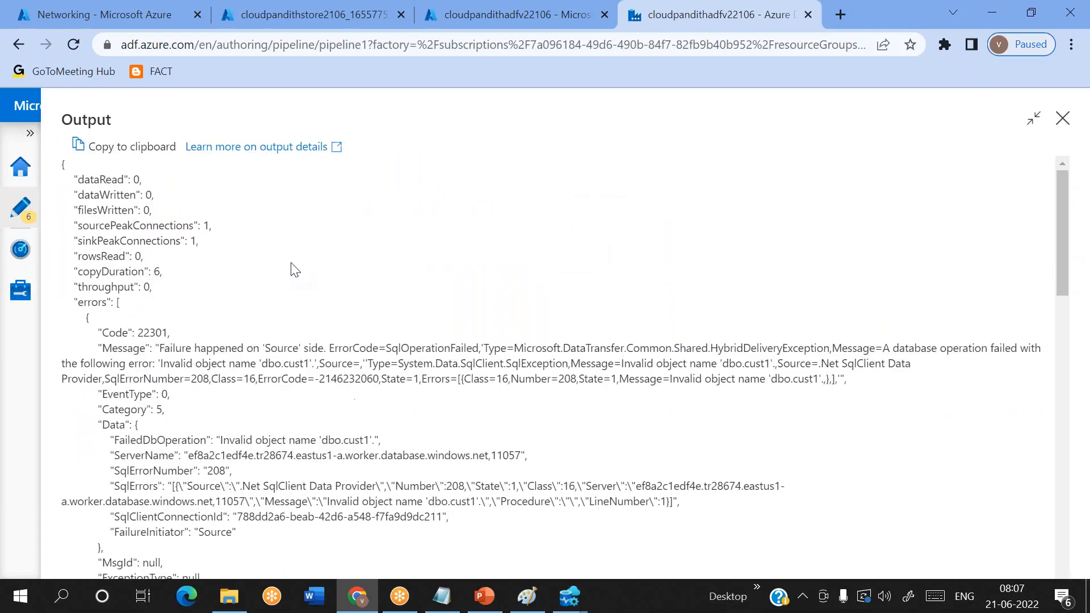
{"action": "right_click", "coordinate": [93, 257]}
{"action": "left_click", "coordinate": [131, 251]}
{"action": "left_click_drag", "start_coordinate": [100, 269], "coordinate": [121, 270]}
{"action": "left_click", "coordinate": [160, 270]}
{"action": "left_click_drag", "start_coordinate": [160, 349], "coordinate": [603, 403]}
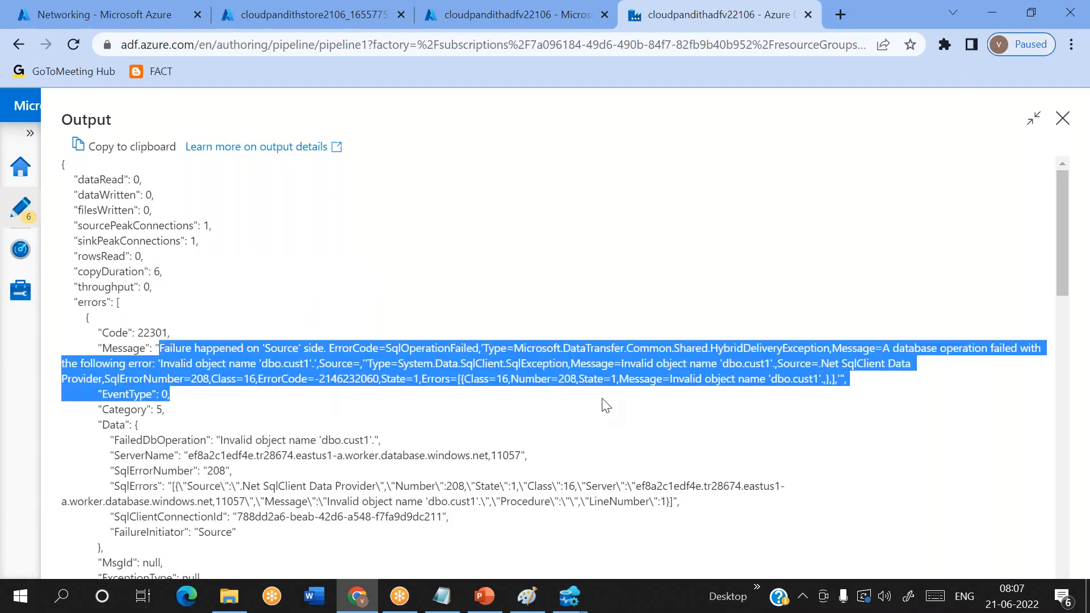
{"action": "left_click", "coordinate": [423, 426]}
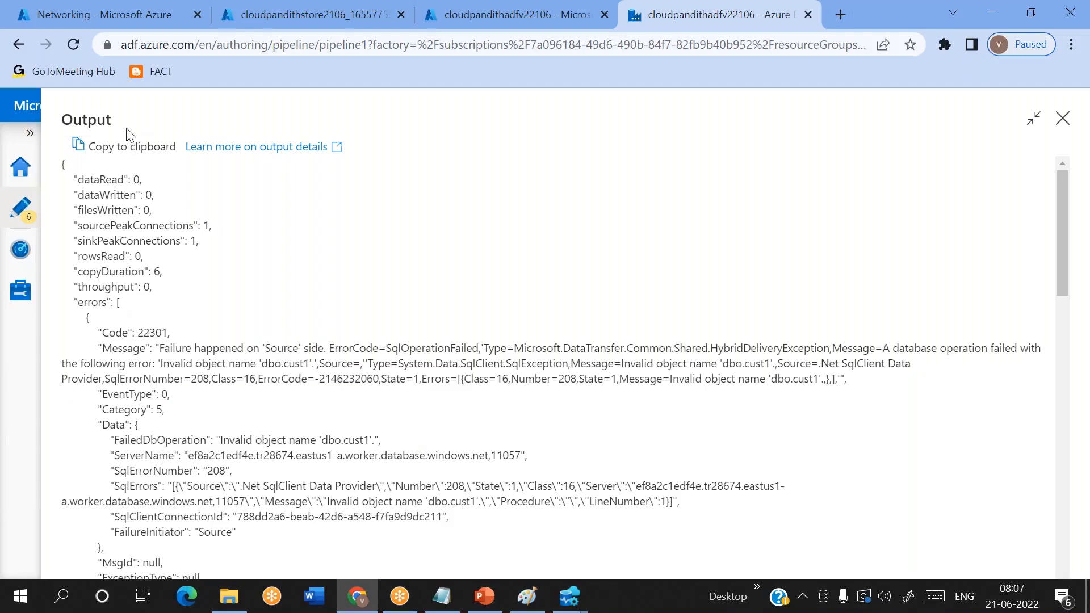
{"action": "double_click", "coordinate": [98, 302]}
{"action": "left_click_drag", "start_coordinate": [91, 317], "coordinate": [140, 406]}
{"action": "double_click", "coordinate": [118, 351]}
- Switch to Notepad, clear its old text and place its window so the errors array in the output stays readable
{"action": "left_click", "coordinate": [442, 596]}
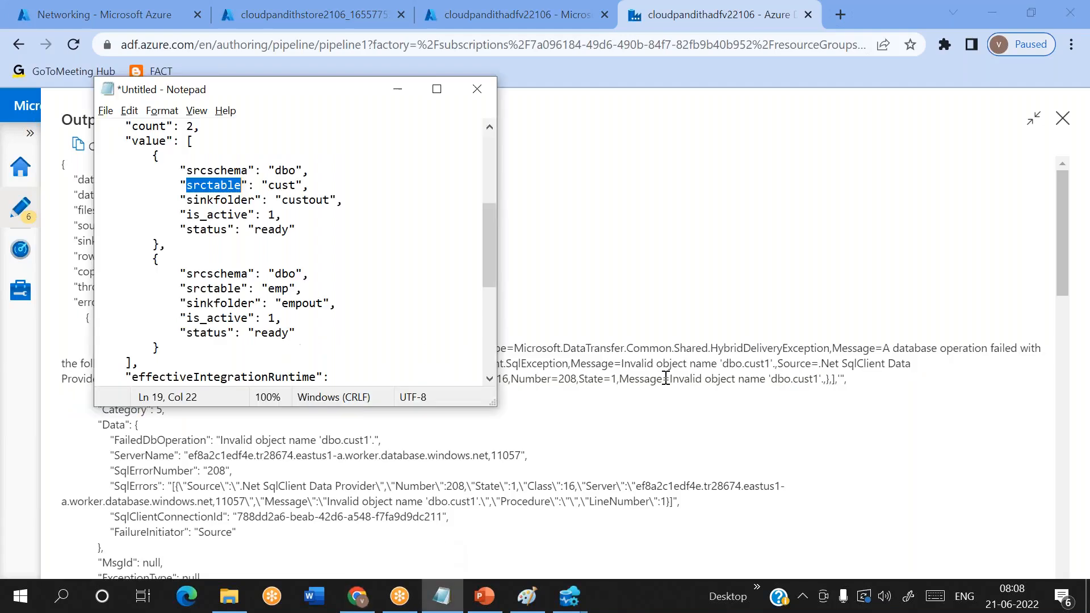
{"action": "scroll", "coordinate": [389, 325], "scroll_direction": "down", "scroll_amount": 5}
{"action": "left_click", "coordinate": [389, 326]}
{"action": "key", "text": "ctrl+a"}
{"action": "key", "text": "Delete"}
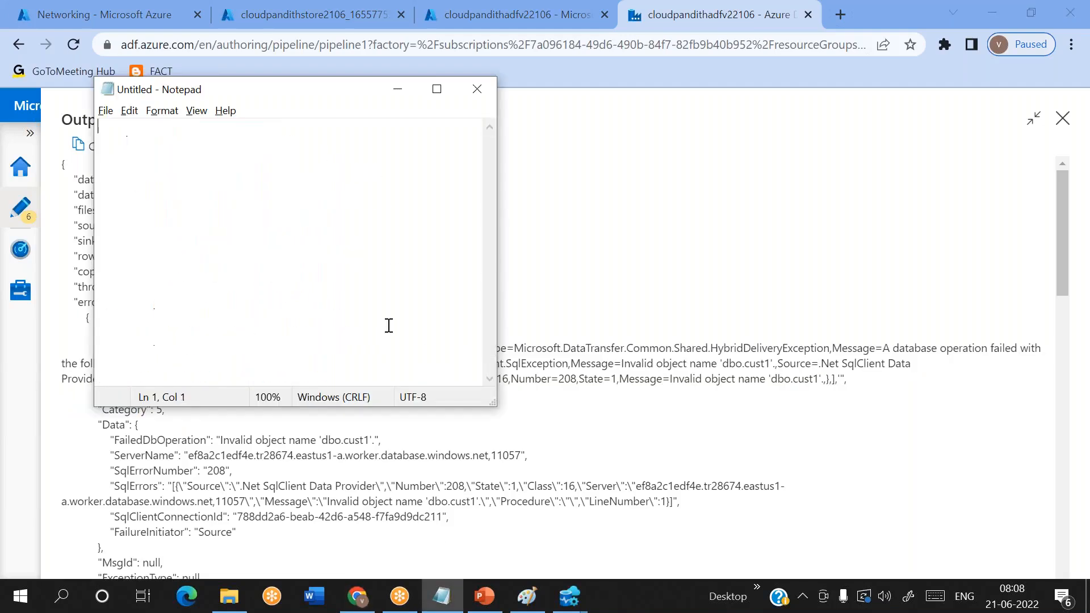
{"action": "left_click_drag", "start_coordinate": [301, 91], "coordinate": [642, 183]}
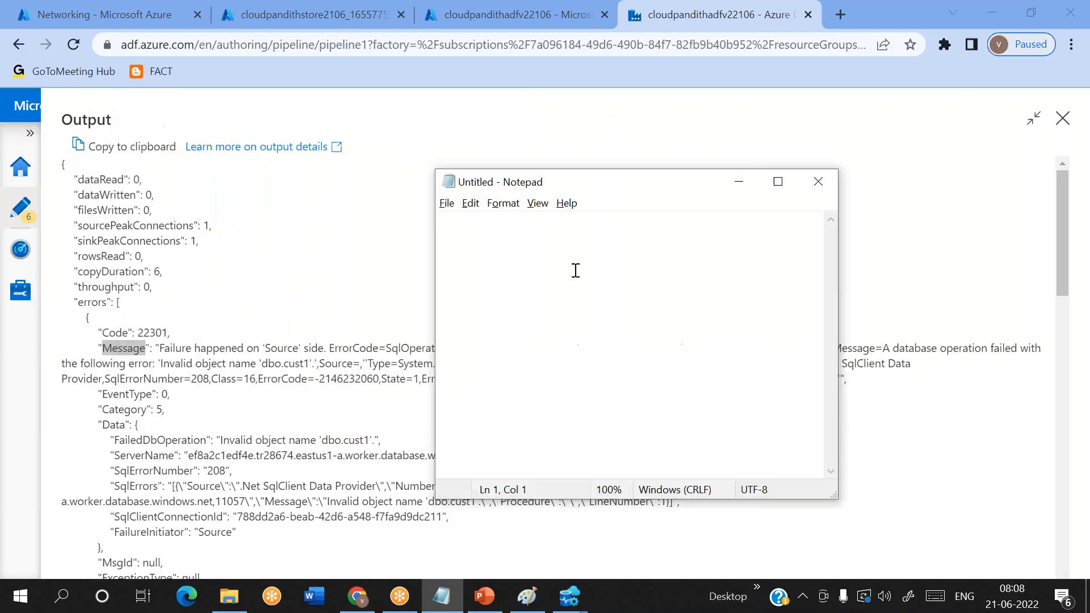
- Write the error message path output.errors[0].Message in the empty Notepad note and minimize it
{"action": "type", "text": "out"}
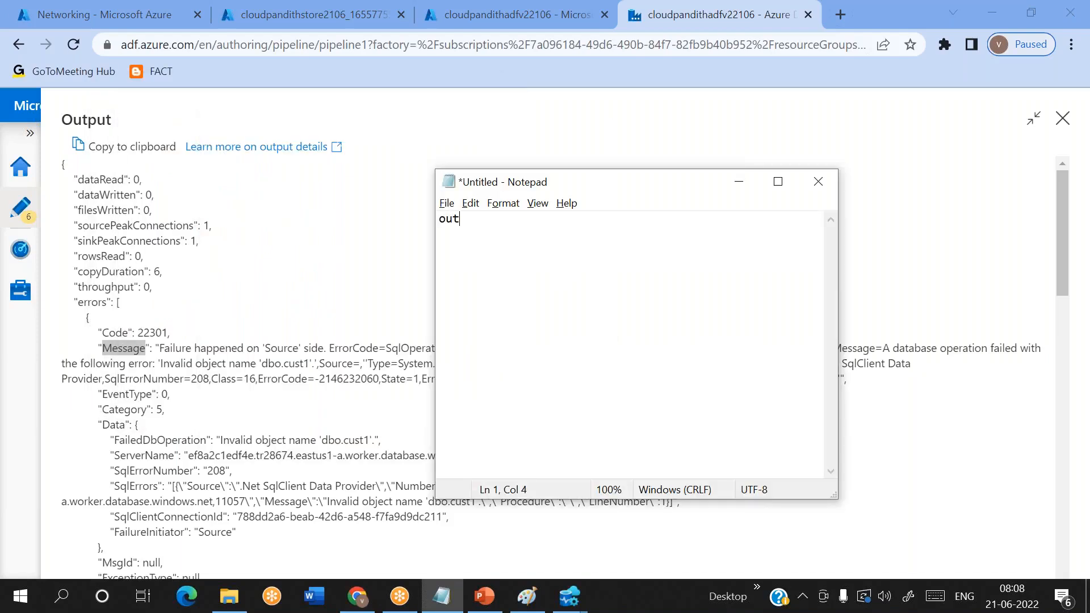
{"action": "type", "text": "put.errors[0].Message"}
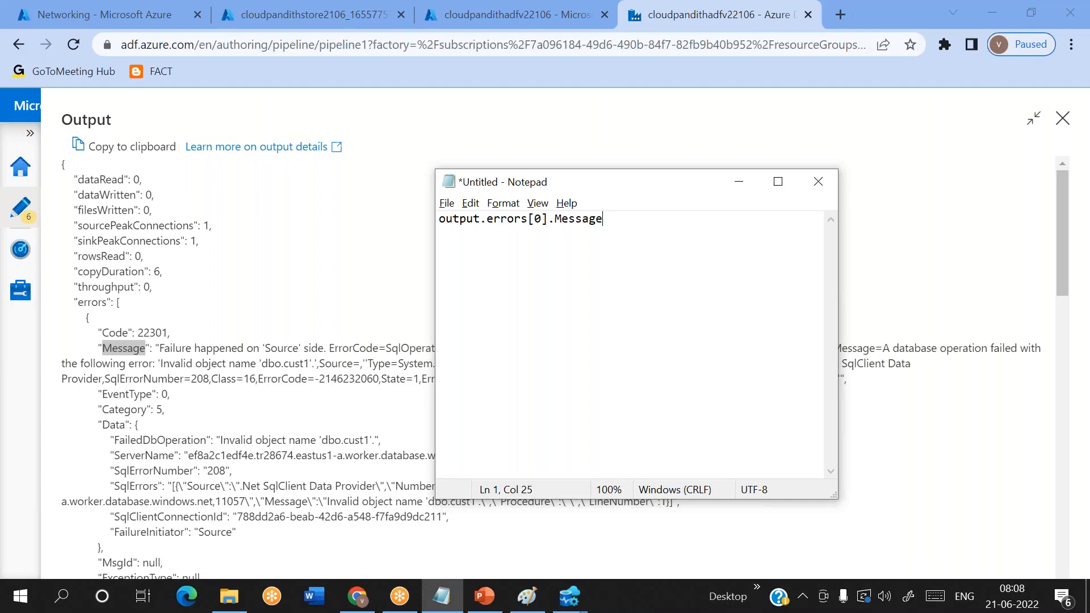
{"action": "left_click", "coordinate": [739, 180]}
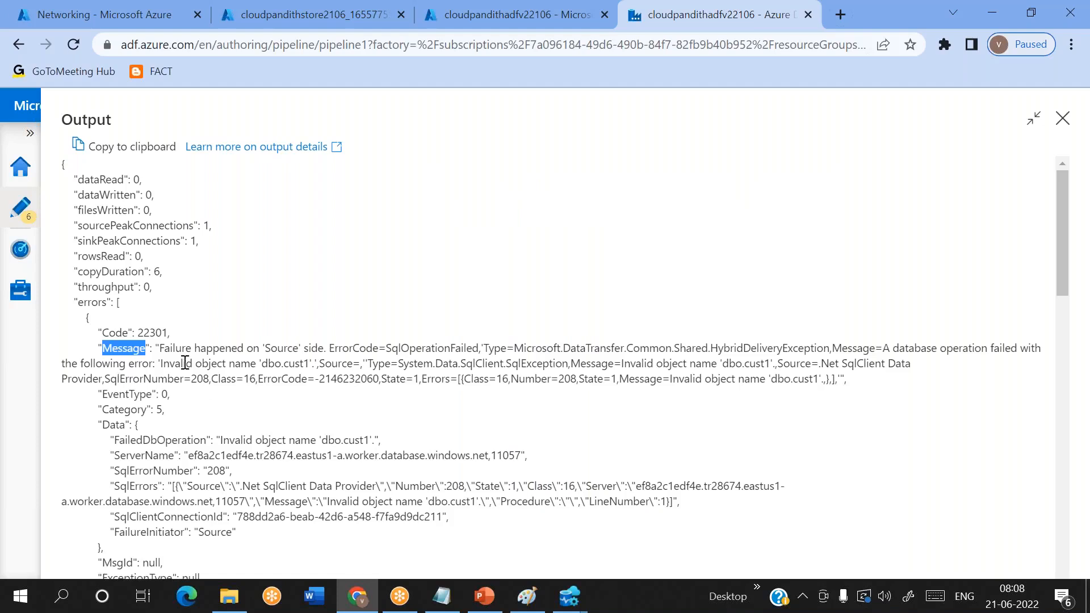
- Close the maximized Copy data1 run output and return to pipeline1
{"action": "left_click", "coordinate": [751, 22]}
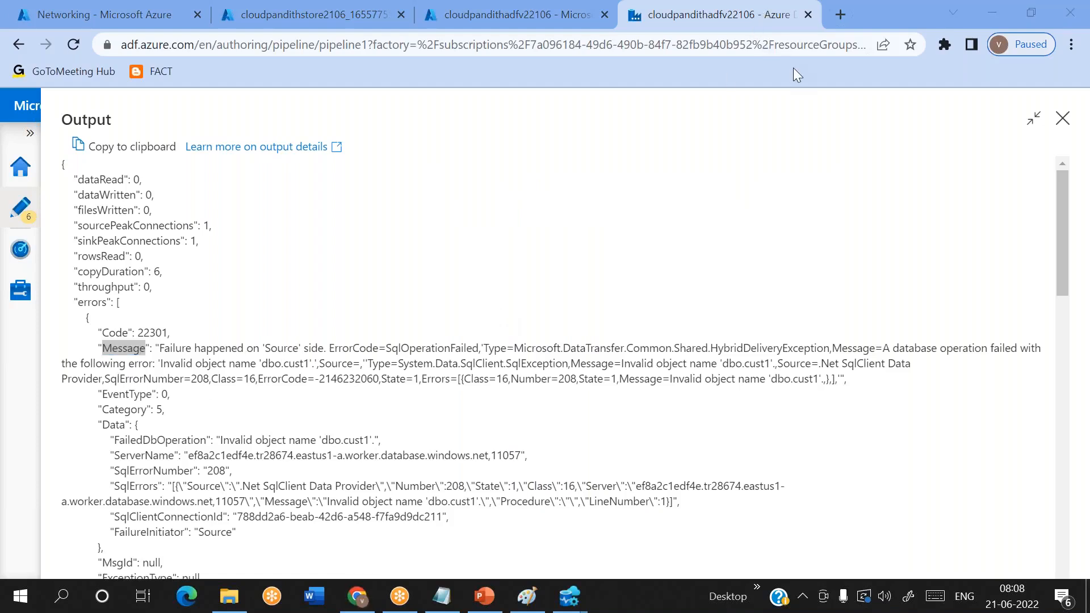
{"action": "left_click", "coordinate": [1063, 131]}
{"action": "left_click", "coordinate": [1063, 119]}
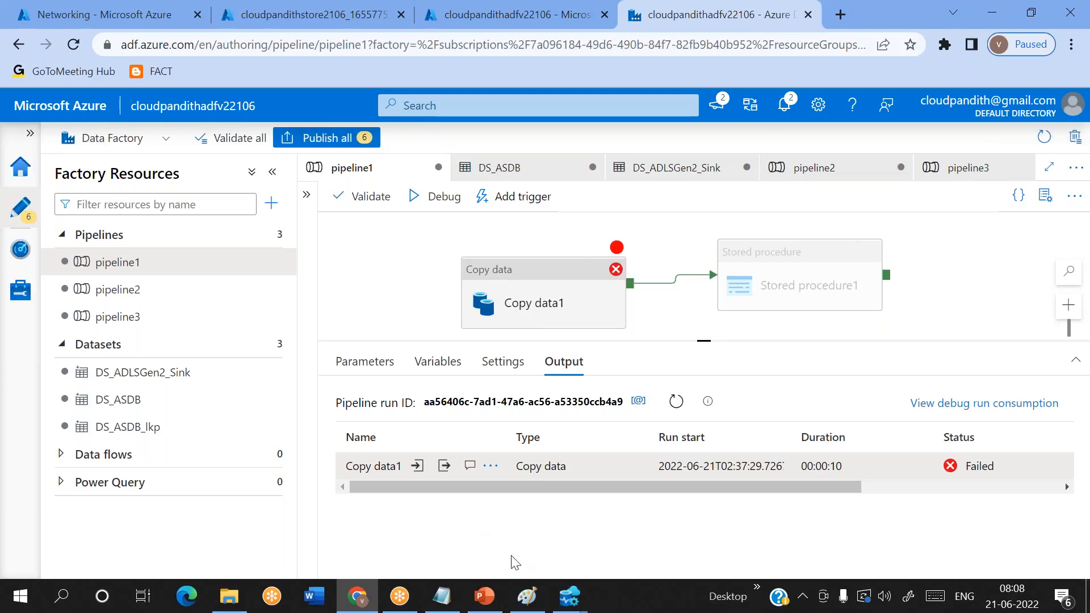
- Switch to the SQLQuery_7 window in Azure Data Studio and select the entire SQL script
{"action": "mouse_move", "coordinate": [570, 596]}
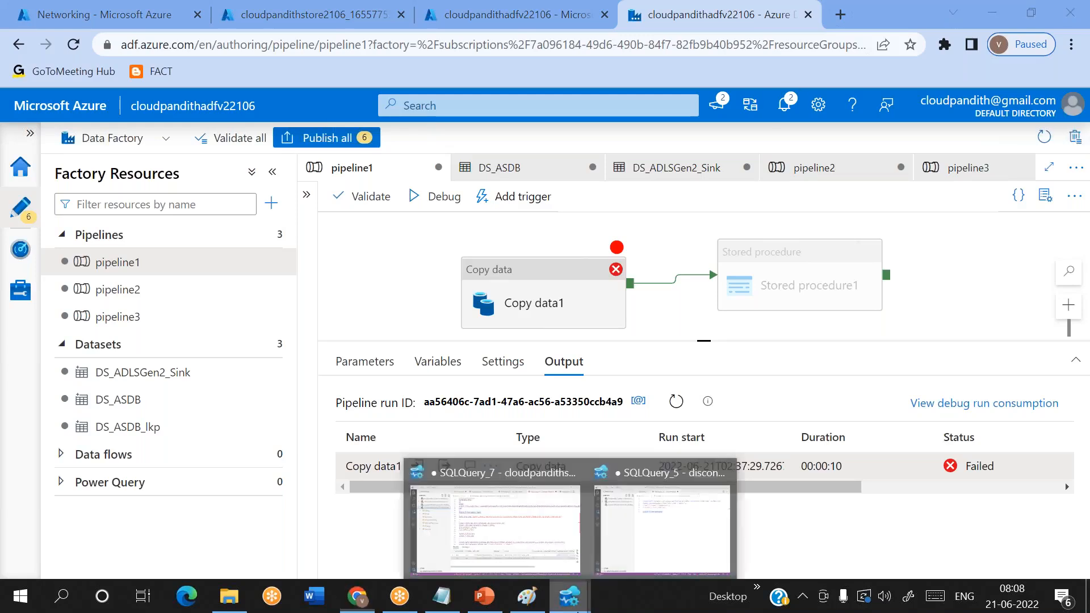
{"action": "left_click", "coordinate": [519, 514]}
{"action": "key", "text": "ctrl+a"}
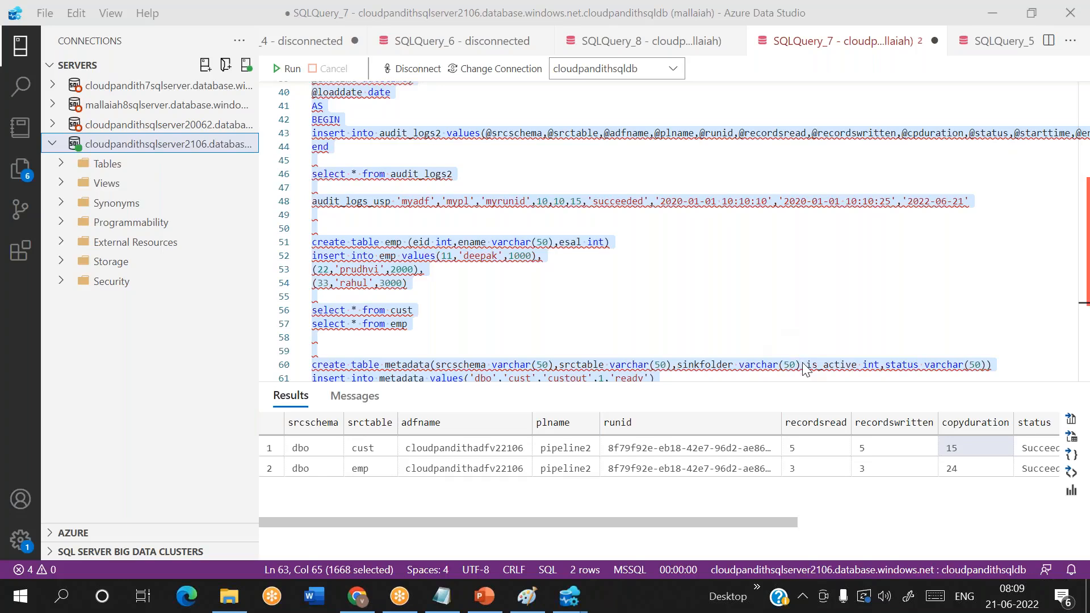
{"action": "mouse_move", "coordinate": [805, 369]}
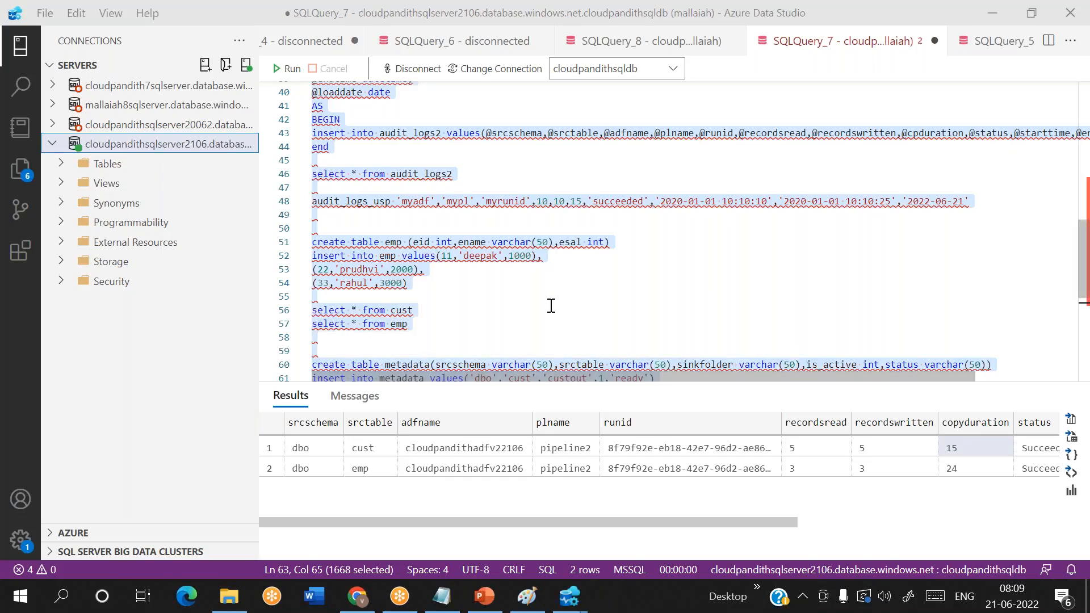
- Examine the create table metadata statement and the insert into metadata statements at the end of the script
{"action": "left_click", "coordinate": [550, 307]}
{"action": "scroll", "coordinate": [549, 306], "scroll_direction": "down", "scroll_amount": 3}
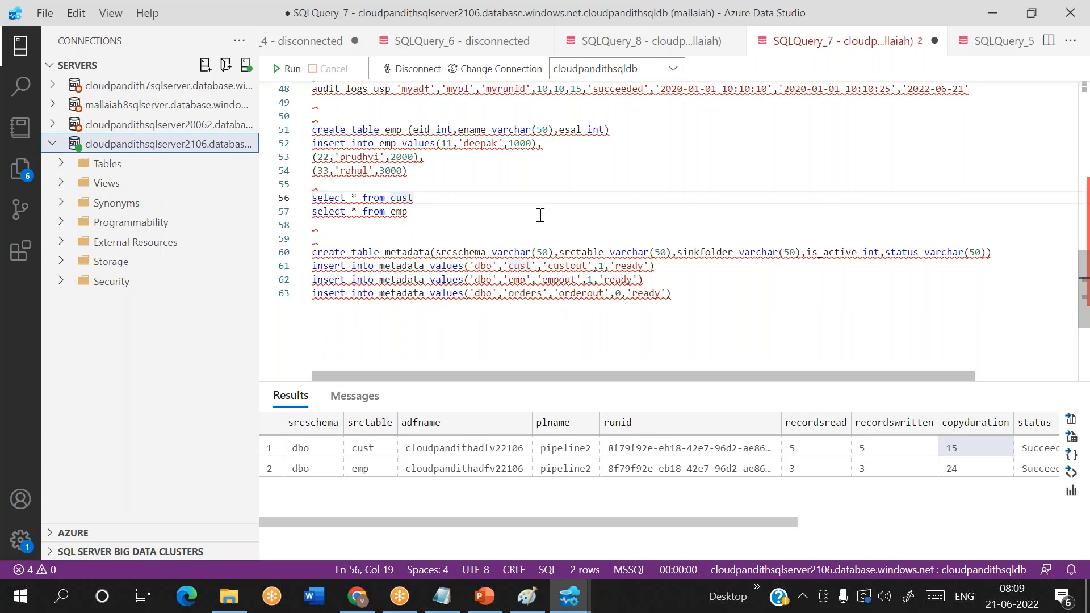
{"action": "scroll", "coordinate": [540, 216], "scroll_direction": "down", "scroll_amount": 1}
{"action": "double_click", "coordinate": [394, 217]}
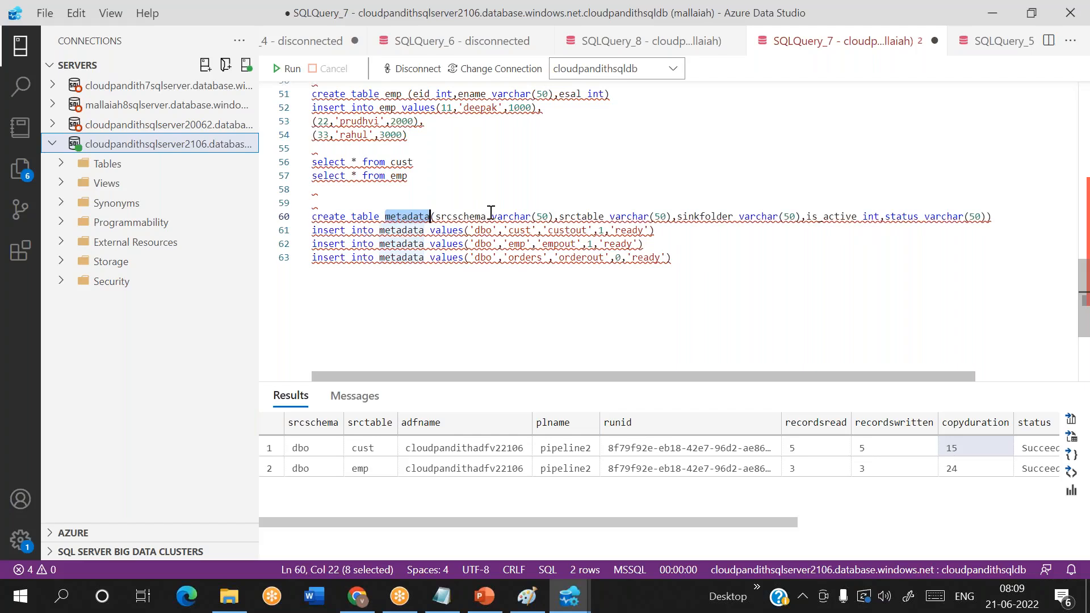
{"action": "left_click", "coordinate": [687, 258]}
{"action": "left_click_drag", "start_coordinate": [672, 258], "coordinate": [309, 216]}
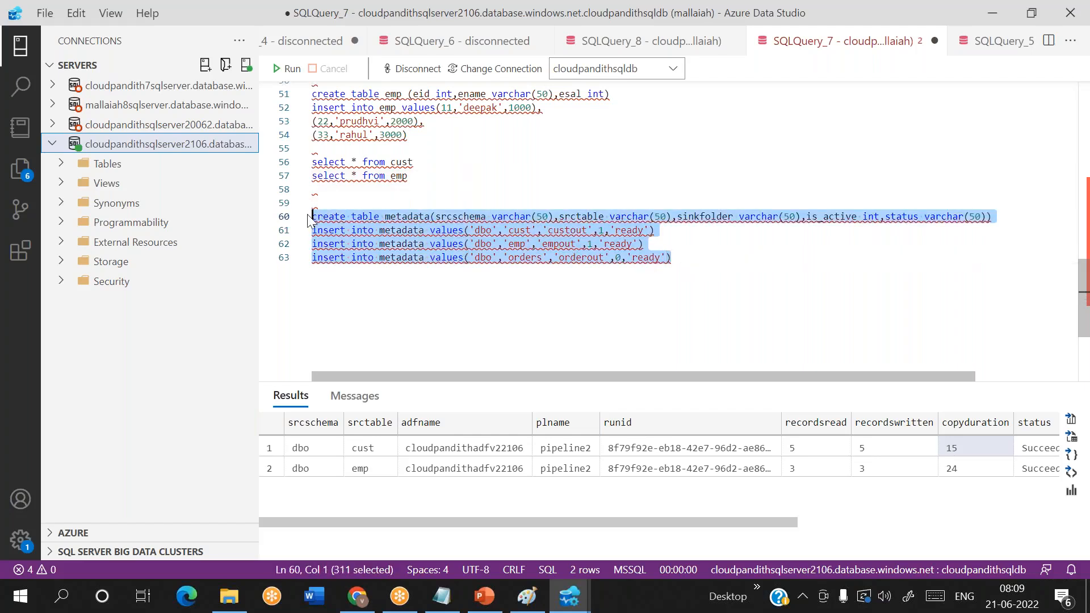
{"action": "left_click", "coordinate": [358, 256]}
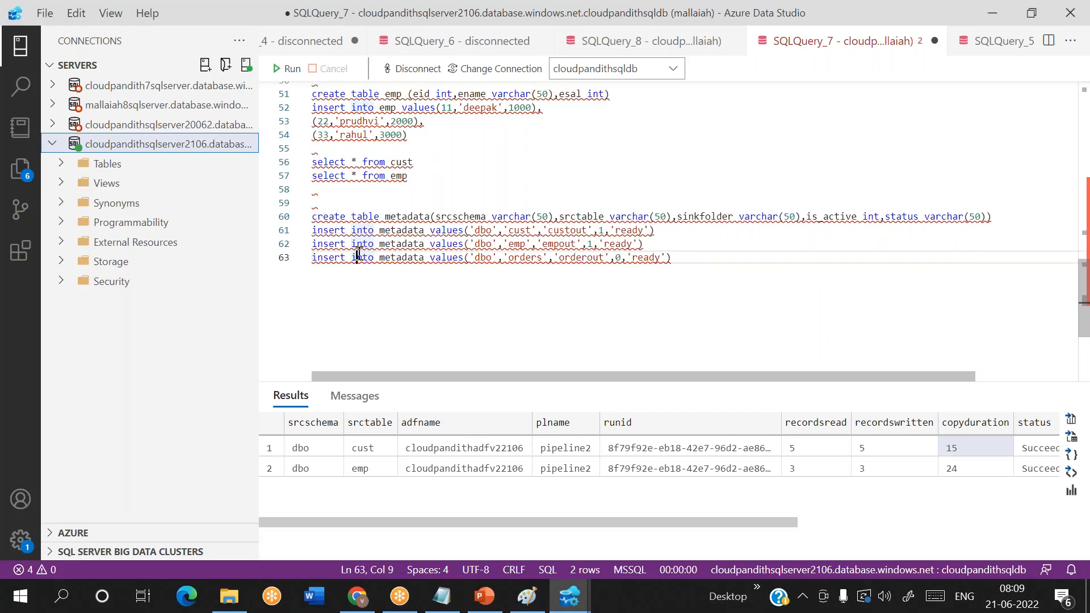
{"action": "double_click", "coordinate": [385, 254]}
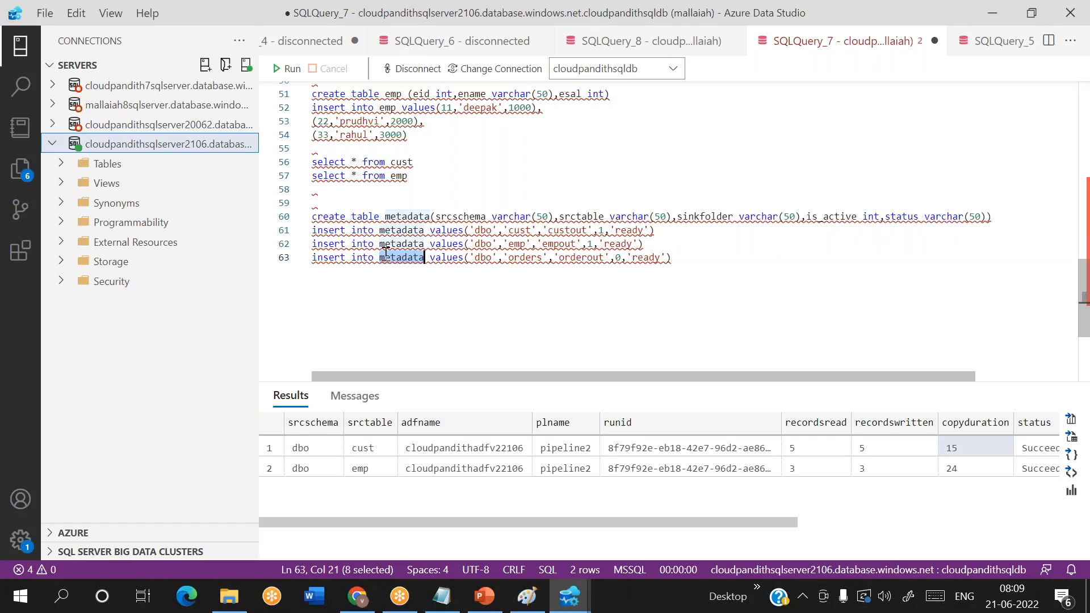
- Review the srctable and adfname values of the cust and emp rows in the audit log query results
{"action": "left_click", "coordinate": [375, 439]}
{"action": "key", "text": "Down"}
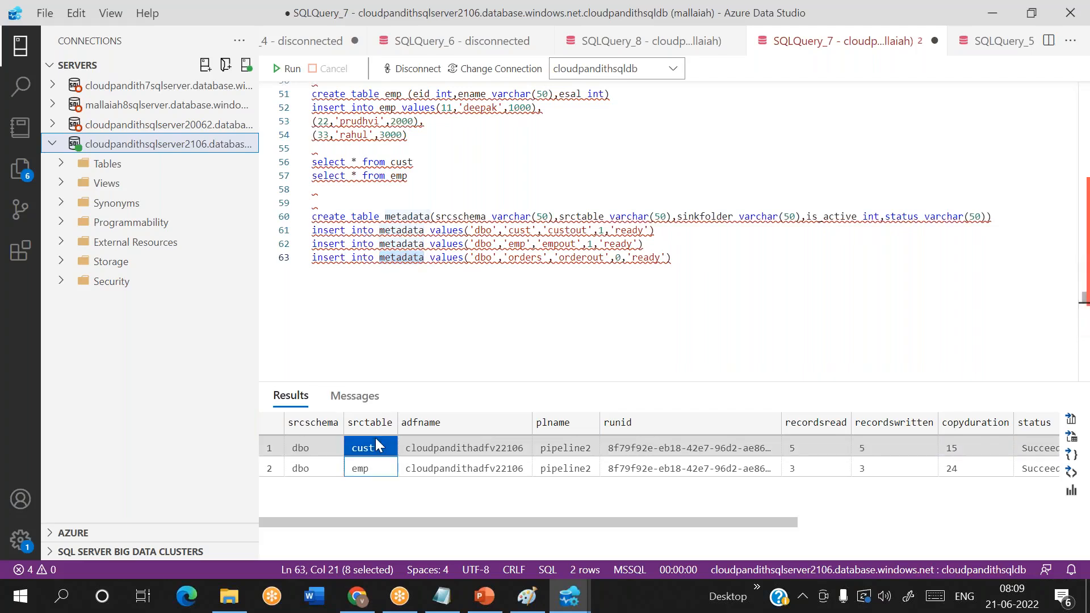
{"action": "left_click", "coordinate": [428, 464]}
{"action": "left_click", "coordinate": [434, 449]}
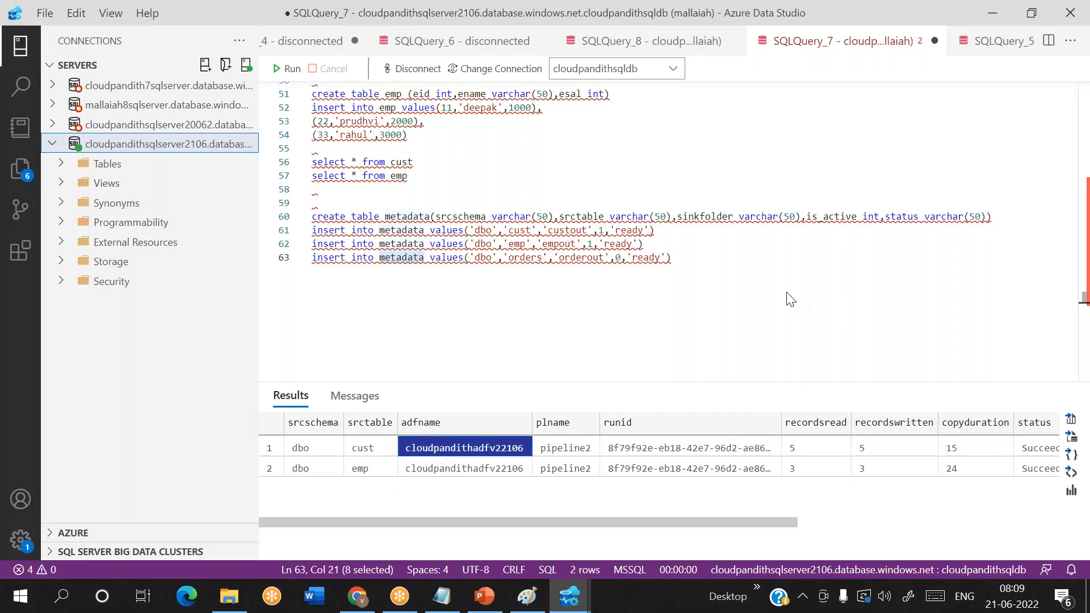
{"action": "left_click", "coordinate": [1063, 17]}
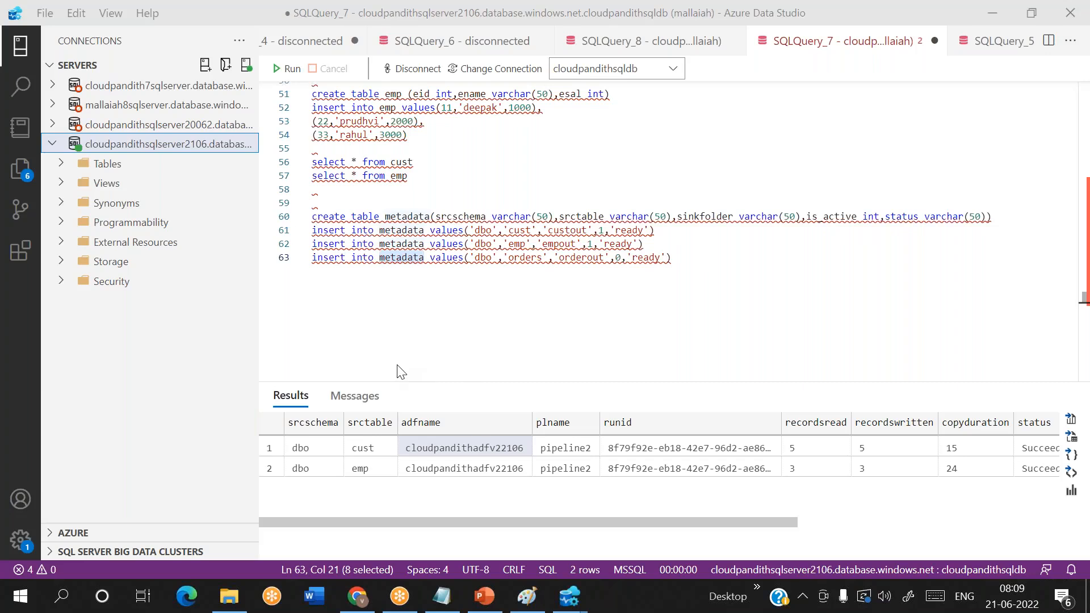
{"action": "left_click", "coordinate": [387, 348]}
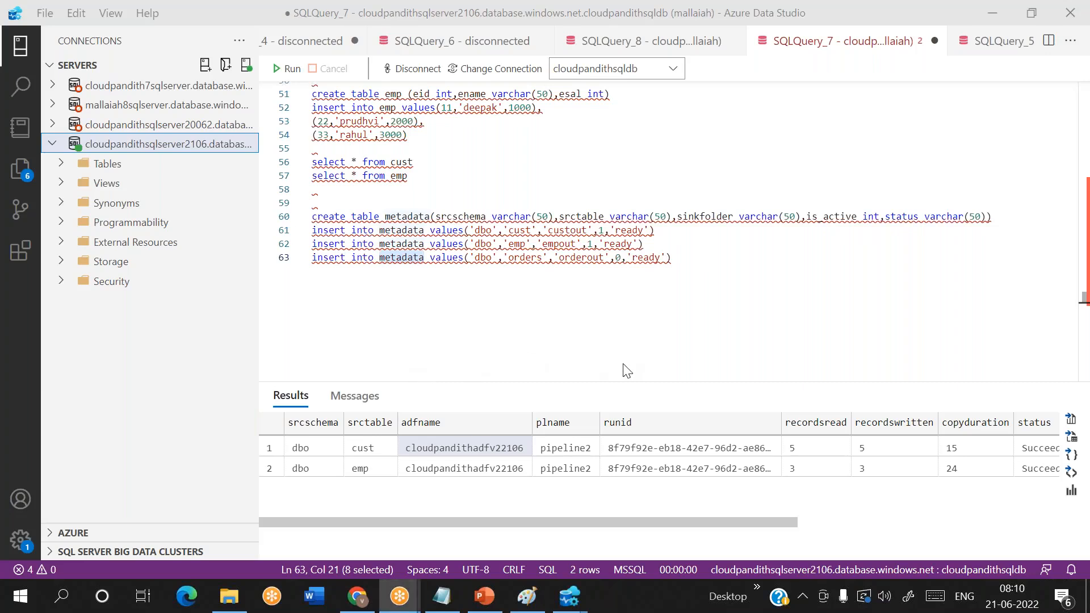